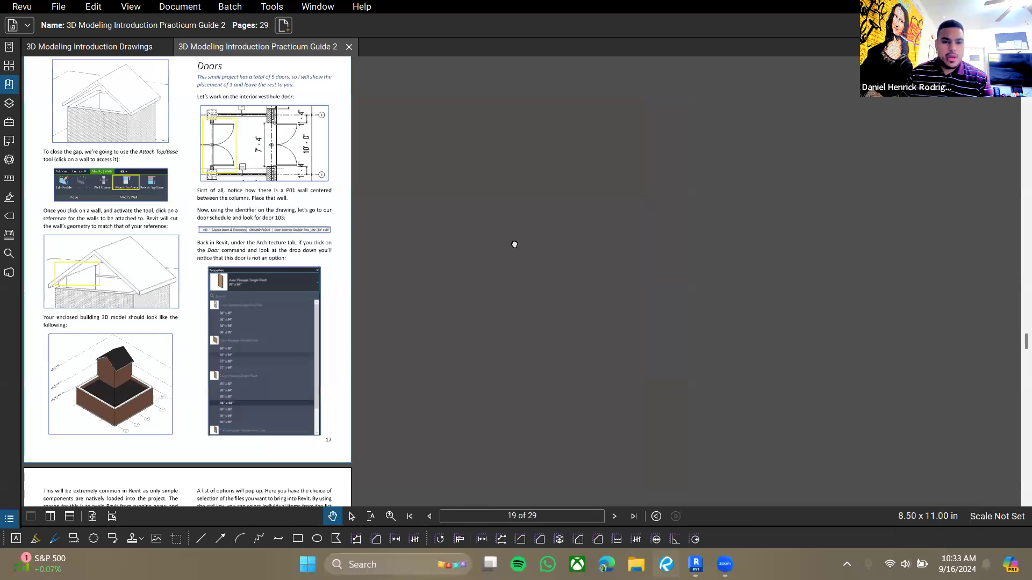
# - Read the Doors section of the practicum guide and switch to the Revit model
pyautogui.moveTo(607, 383); pyautogui.dragTo(598, 385)
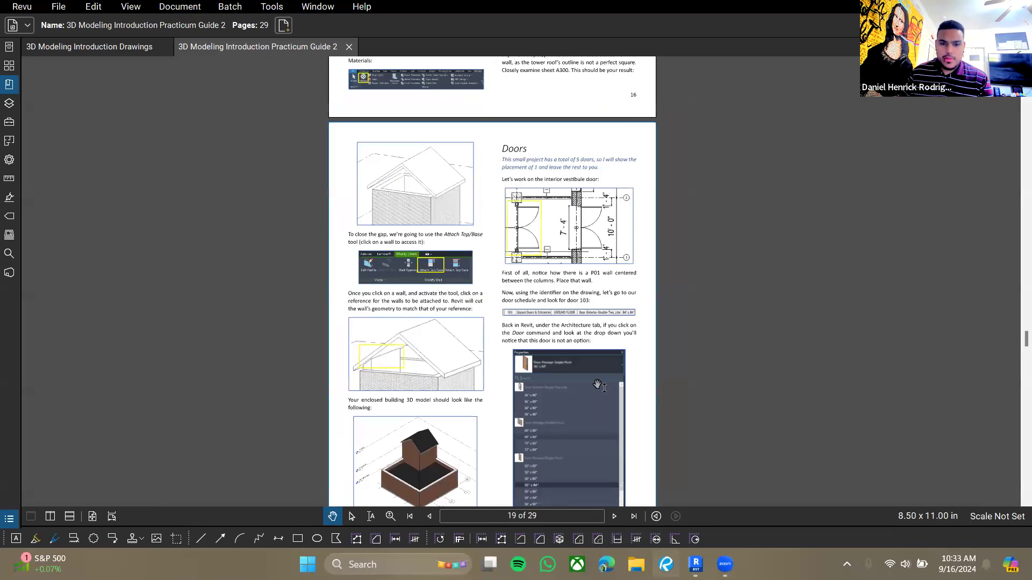
pyautogui.moveTo(556, 264); pyautogui.dragTo(547, 205)
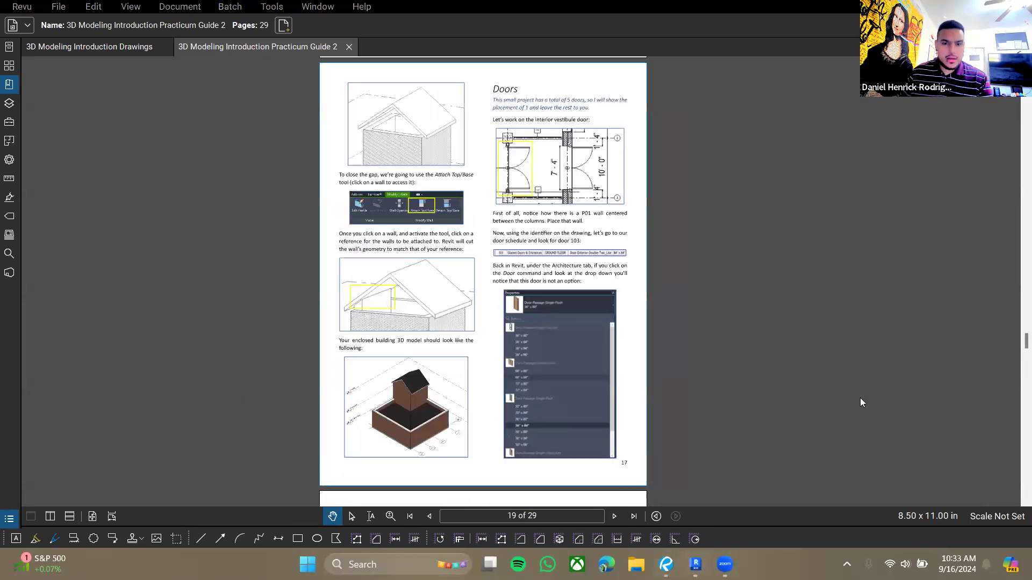
pyautogui.hotkey('alt', 'Tab')
pyautogui.click(380, 125)
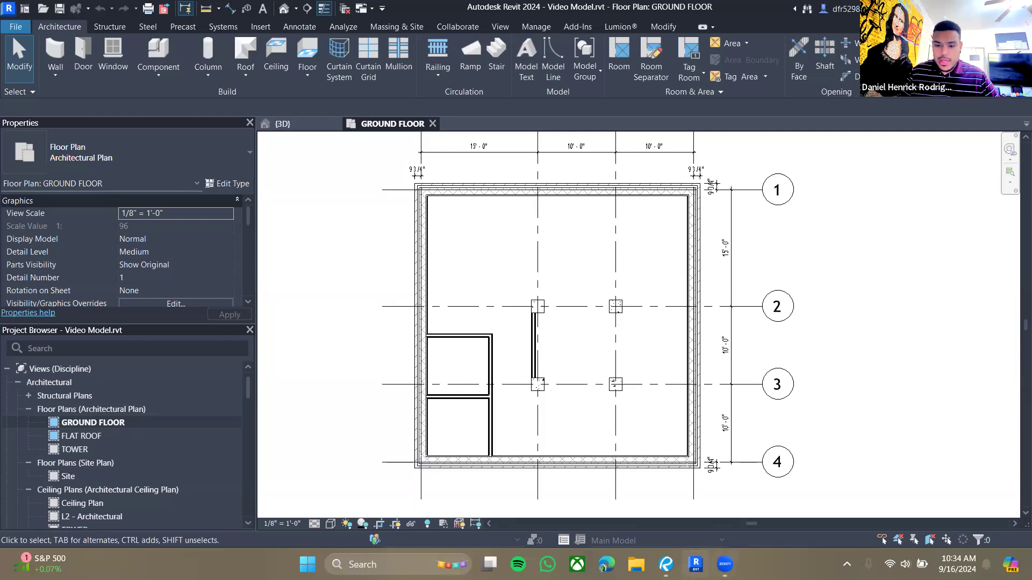
# - Return to the drawing set and browse its sheets to the A110 ground floor plan
pyautogui.click(666, 564)
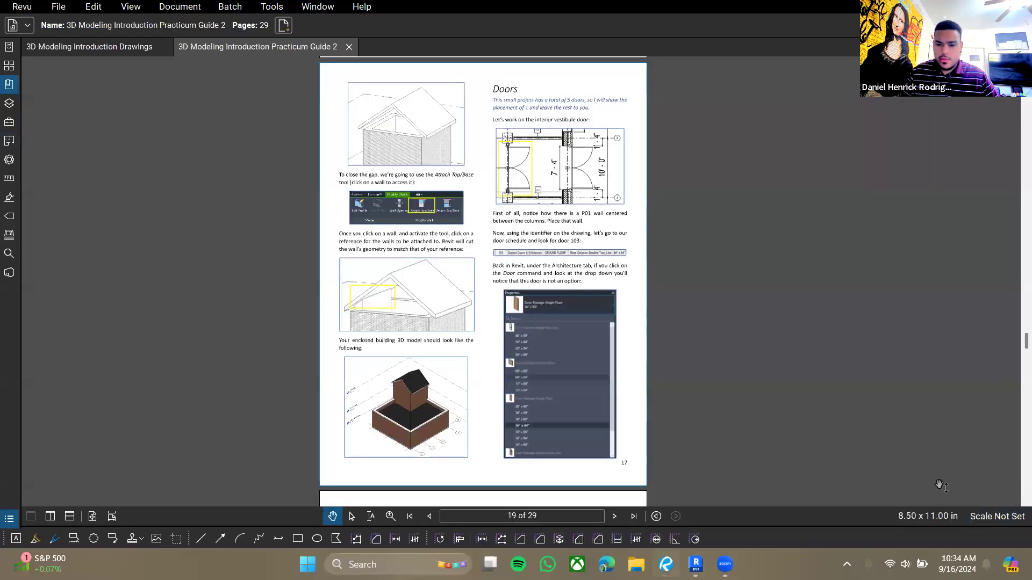
pyautogui.click(88, 48)
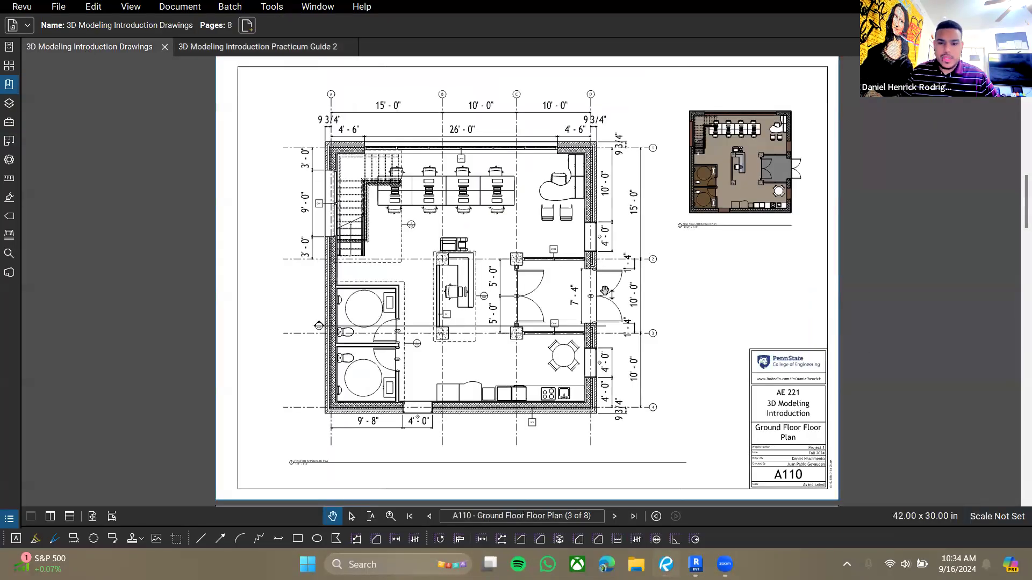
pyautogui.moveTo(593, 305); pyautogui.dragTo(637, 285)
pyautogui.scroll(3, 586, 277)
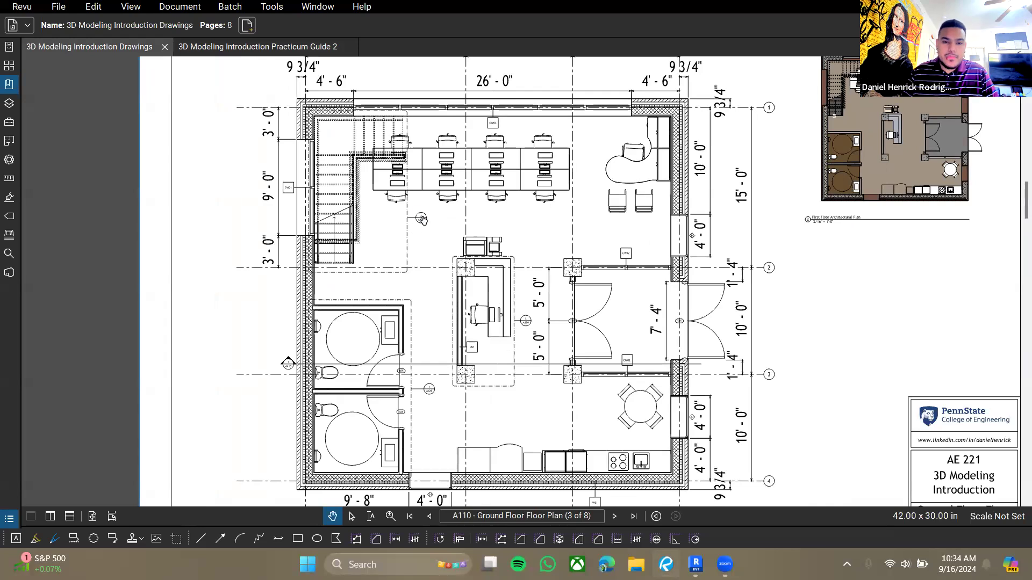
pyautogui.press('End')
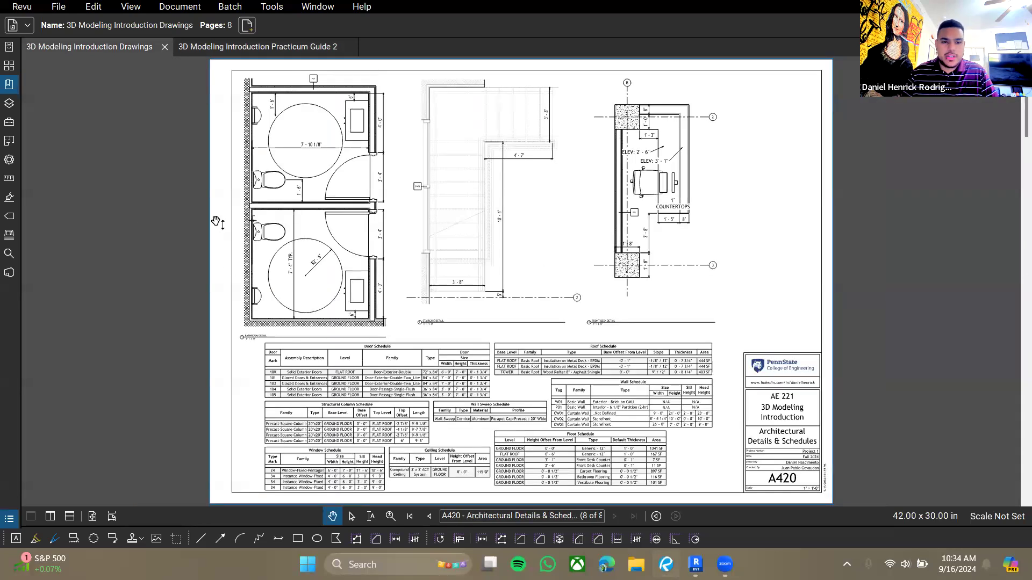
pyautogui.press('Home')
pyautogui.scroll(-12, 224, 224)
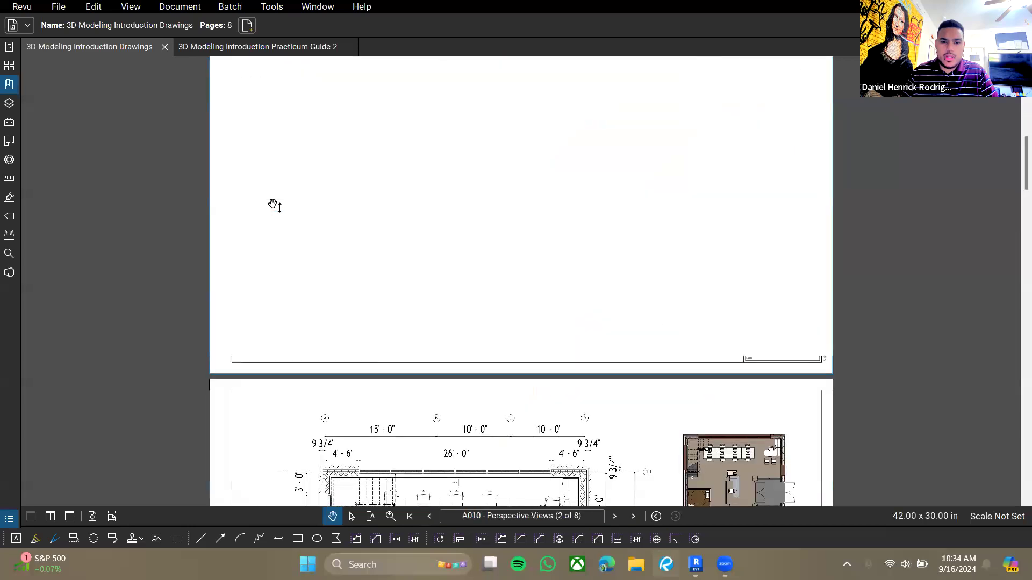
pyautogui.scroll(-5, 483, 385)
pyautogui.keyDown('ctrl'); pyautogui.scroll(5, 483, 385); pyautogui.keyUp('ctrl')
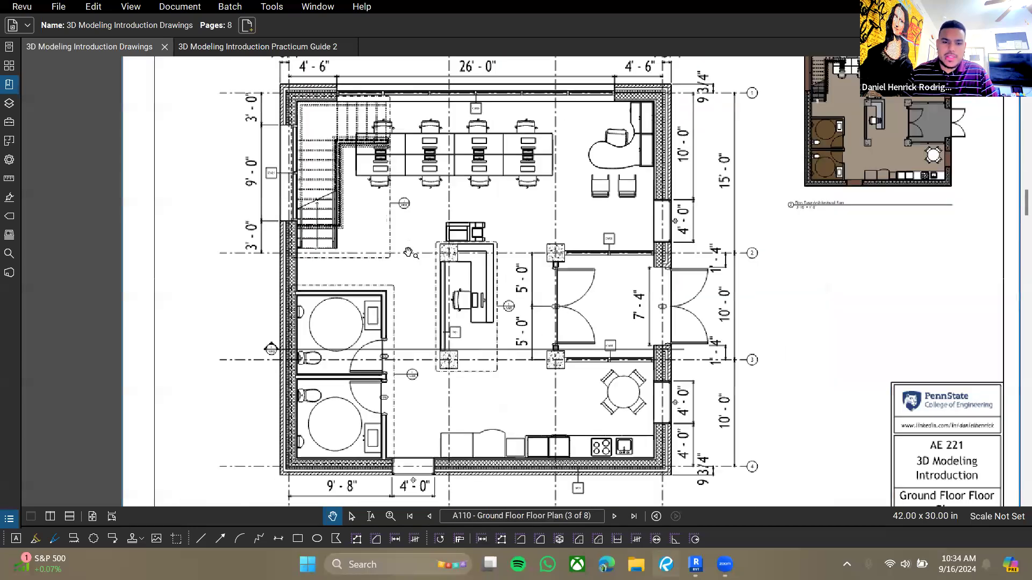
# - Zoom into the vestibule doors 101 and 103 and the P01 partition on the ground floor plan
pyautogui.moveTo(443, 224); pyautogui.dragTo(535, 294)
pyautogui.keyDown('ctrl'); pyautogui.scroll(3, 508, 320); pyautogui.keyUp('ctrl')
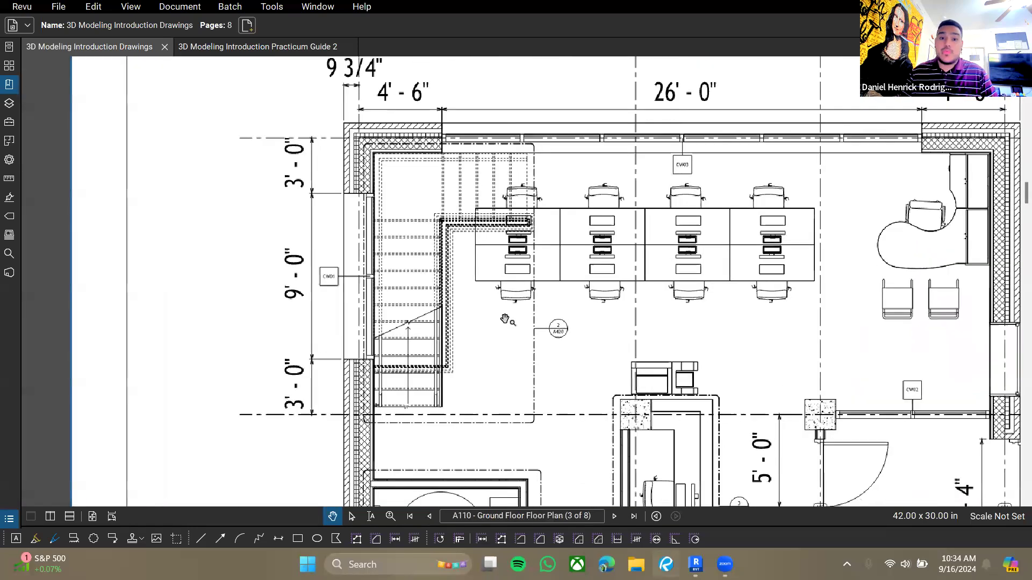
pyautogui.moveTo(605, 362); pyautogui.dragTo(621, 381)
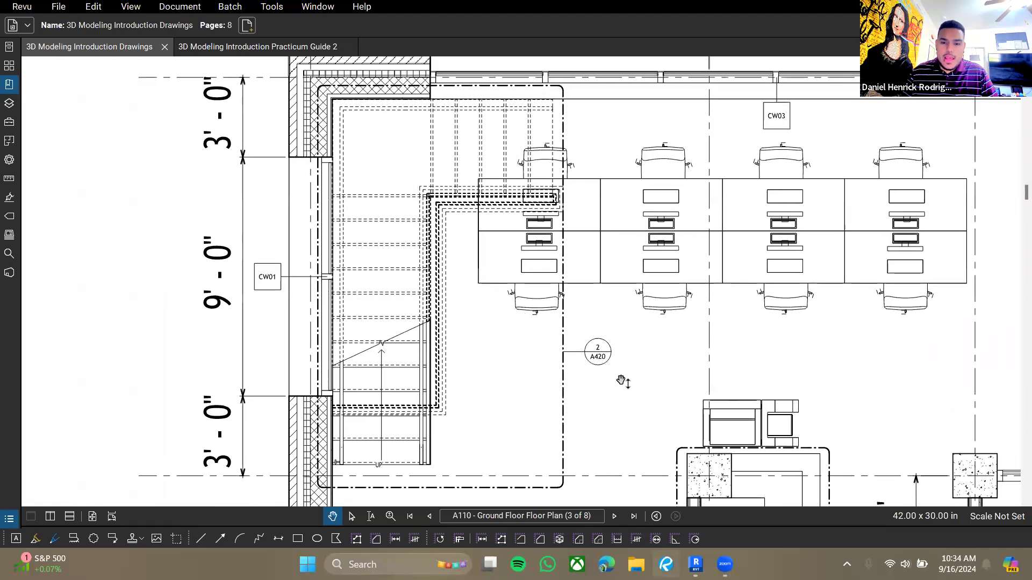
pyautogui.click(597, 352)
pyautogui.keyDown('ctrl'); pyautogui.scroll(3, 571, 208); pyautogui.keyUp('ctrl')
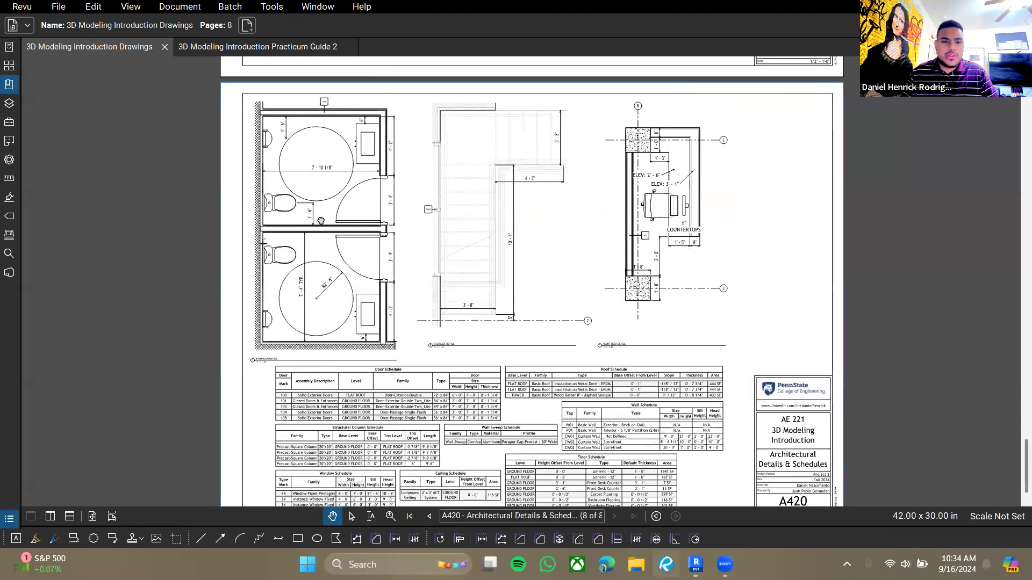
pyautogui.keyDown('ctrl'); pyautogui.scroll(-5, 571, 208); pyautogui.keyUp('ctrl')
pyautogui.scroll(15, 553, 322)
pyautogui.scroll(-8, 554, 287)
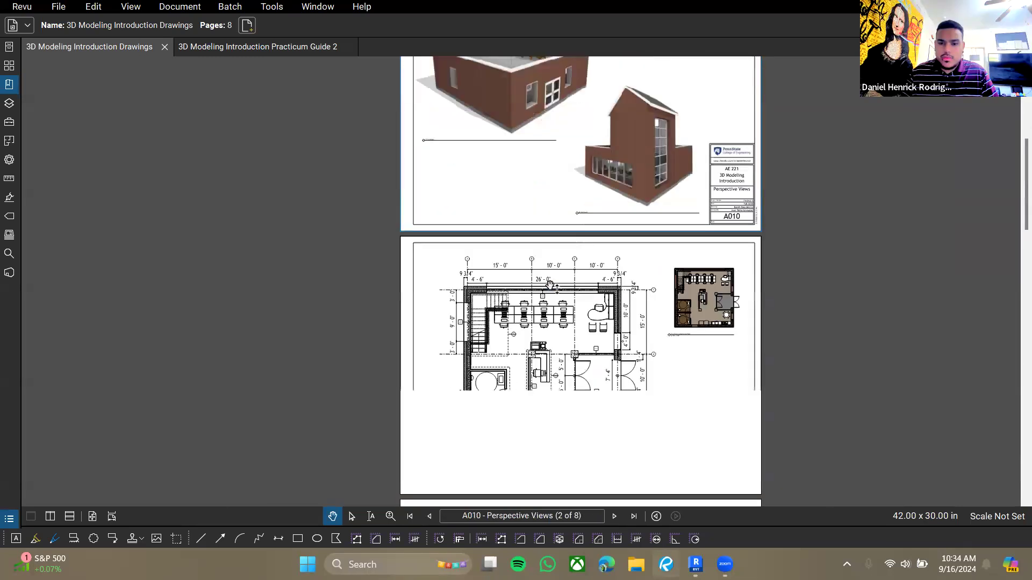
pyautogui.keyDown('ctrl'); pyautogui.scroll(6, 508, 291); pyautogui.keyUp('ctrl')
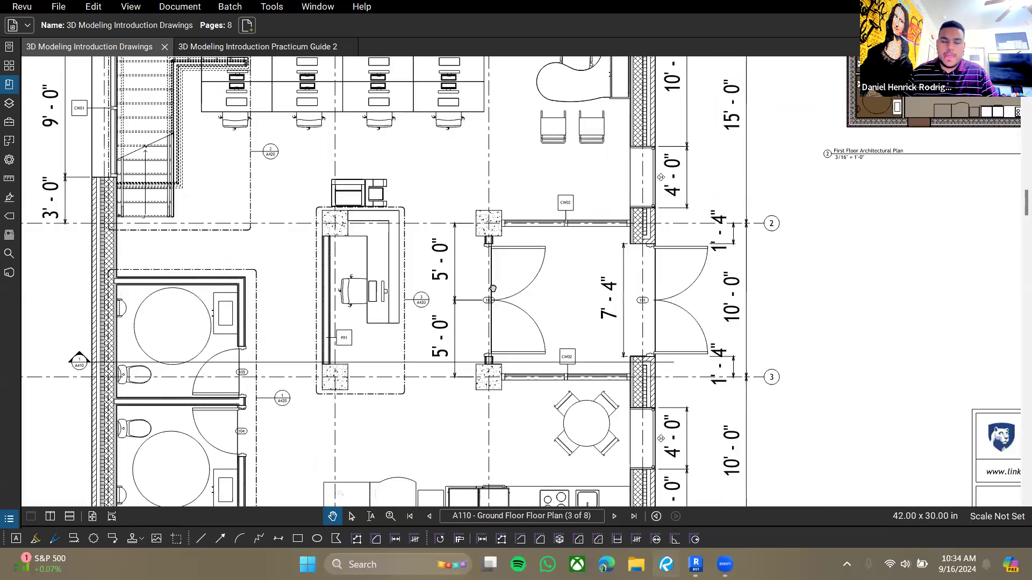
pyautogui.keyDown('ctrl'); pyautogui.scroll(3, 497, 226); pyautogui.keyUp('ctrl')
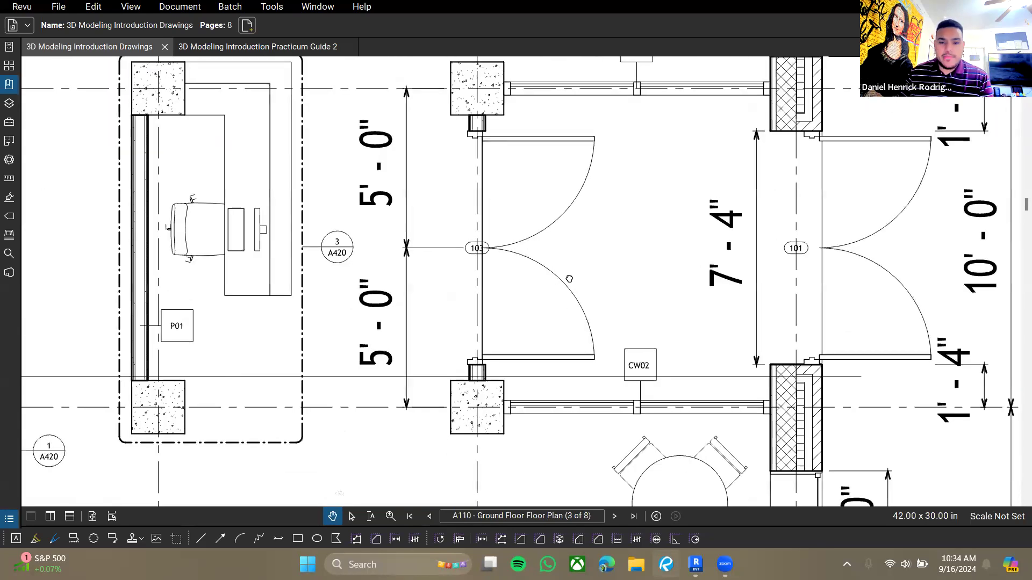
pyautogui.scroll(1, 569, 279)
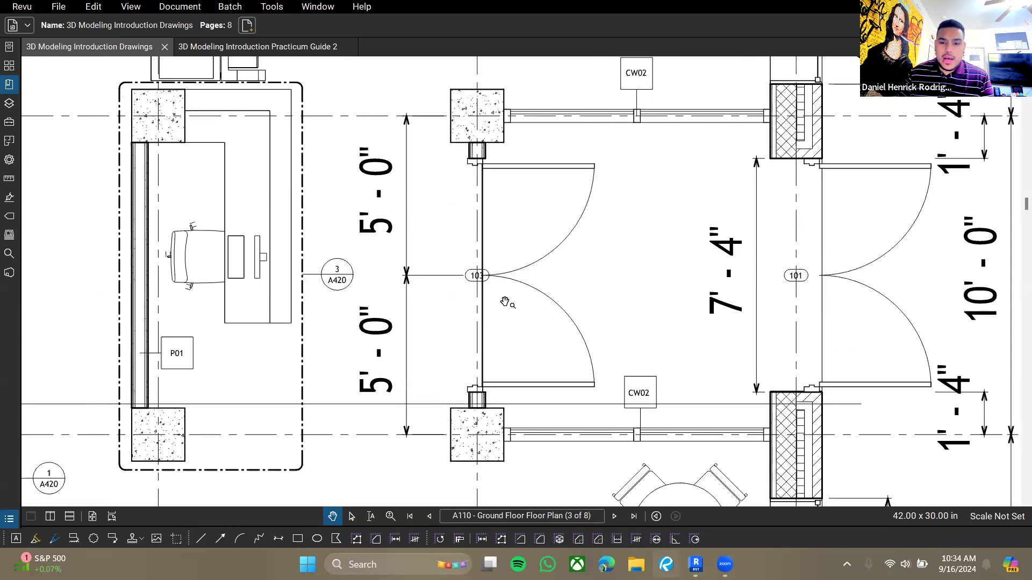
pyautogui.keyDown('ctrl'); pyautogui.scroll(-6, 467, 296); pyautogui.keyUp('ctrl')
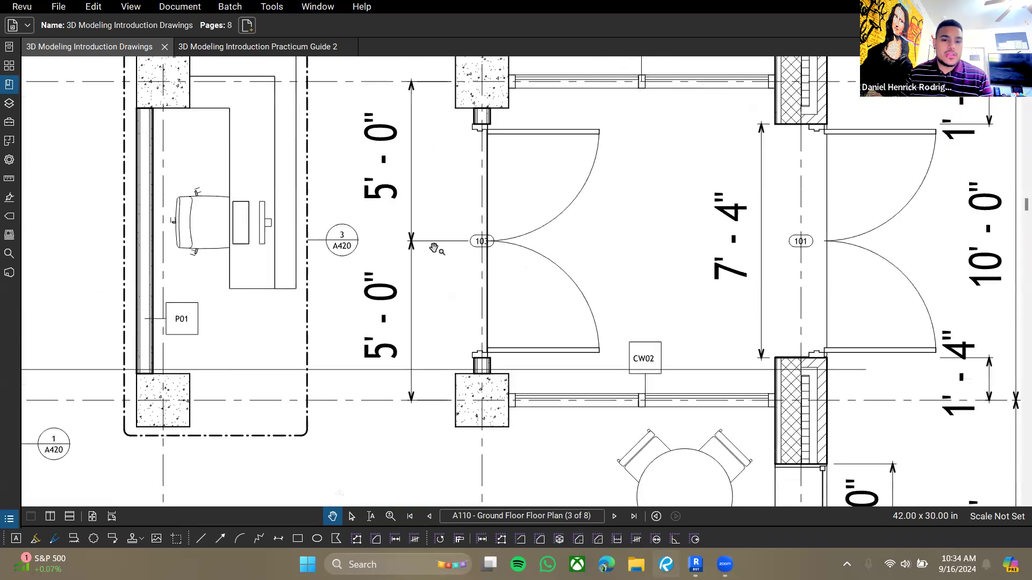
pyautogui.scroll(-20, 423, 253)
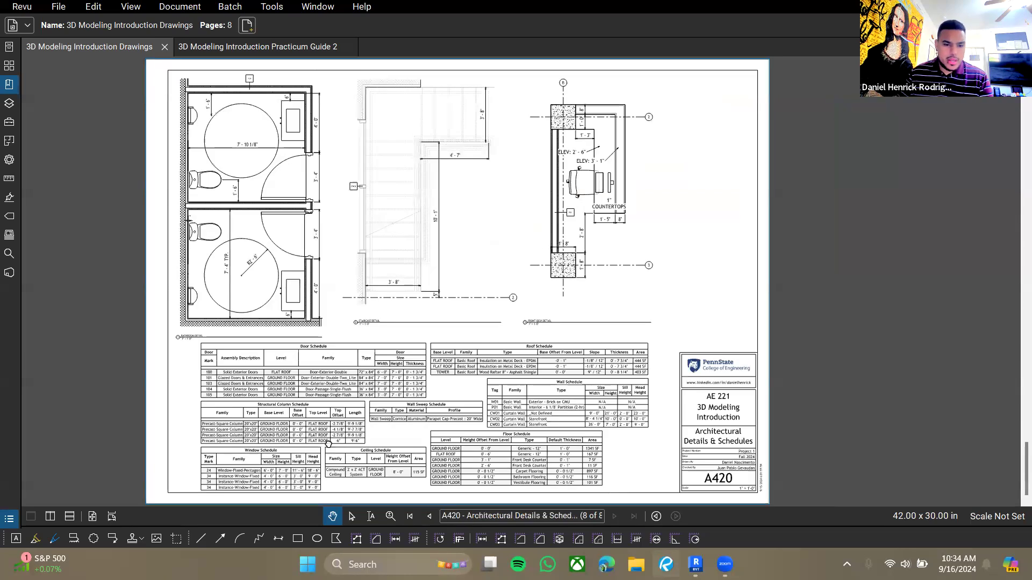
# - Examine the door schedule on sheet A420 for the vestibule doors
pyautogui.keyDown('ctrl'); pyautogui.scroll(6, 329, 444); pyautogui.keyUp('ctrl')
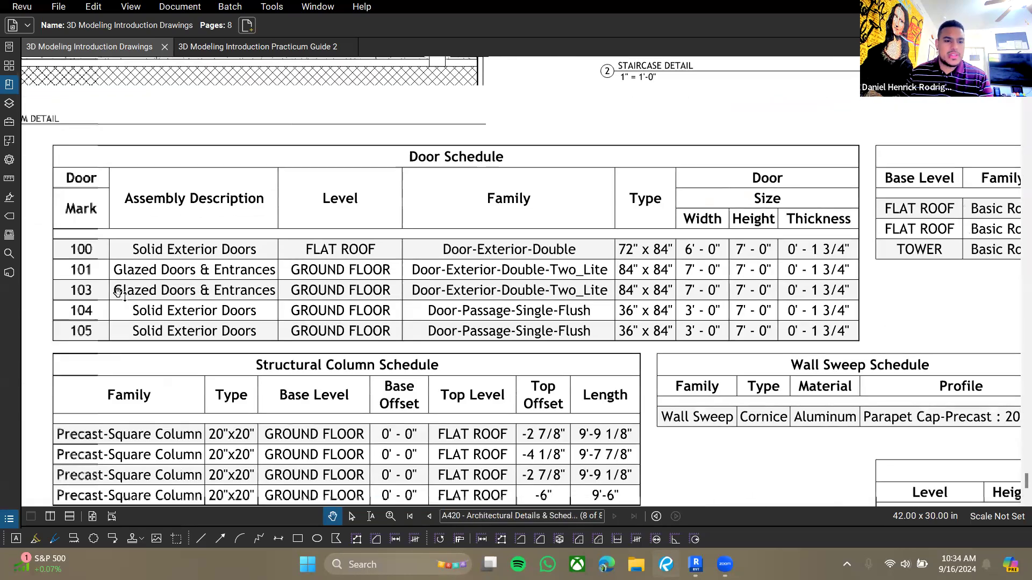
pyautogui.moveTo(119, 293); pyautogui.dragTo(150, 286)
pyautogui.moveTo(256, 291); pyautogui.dragTo(244, 298)
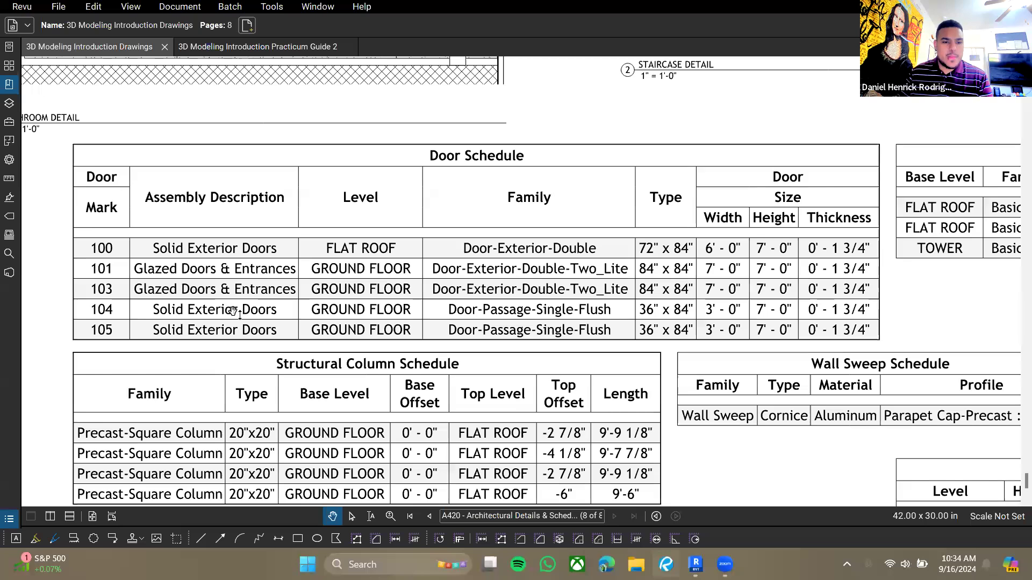
pyautogui.keyDown('ctrl'); pyautogui.scroll(-2, 233, 312); pyautogui.keyUp('ctrl')
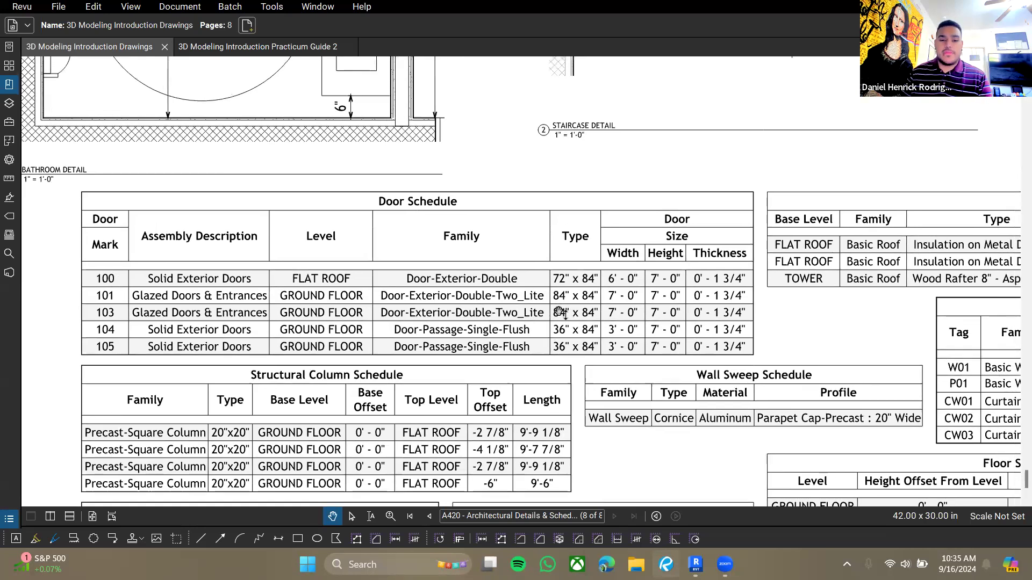
pyautogui.scroll(-3, 631, 279)
# - Compare the Revit ground floor with the vestibule layout on sheet A110, inspecting the wall beside door 103
pyautogui.click(693, 563)
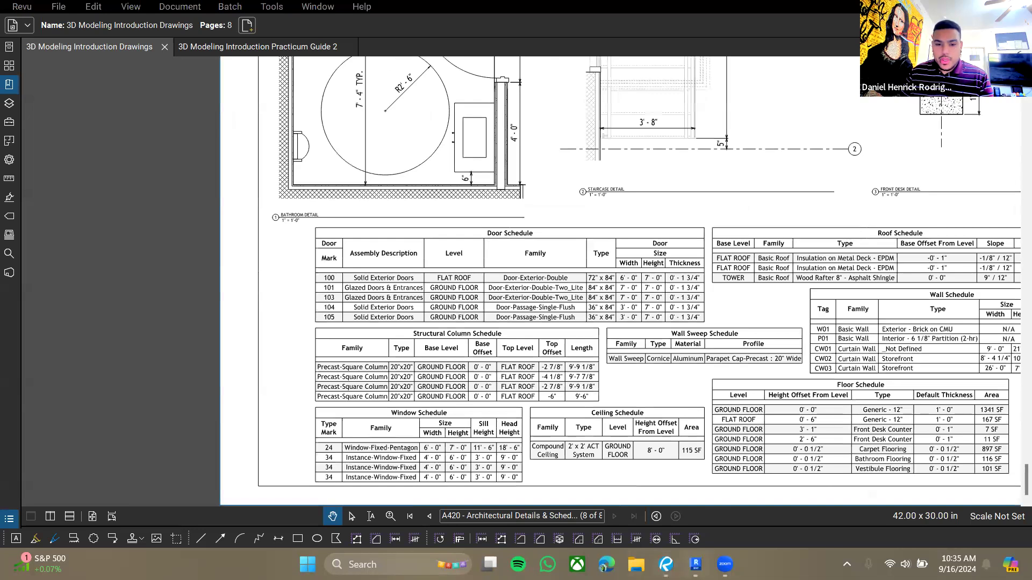
pyautogui.scroll(4, 640, 349)
pyautogui.scroll(2, 601, 340)
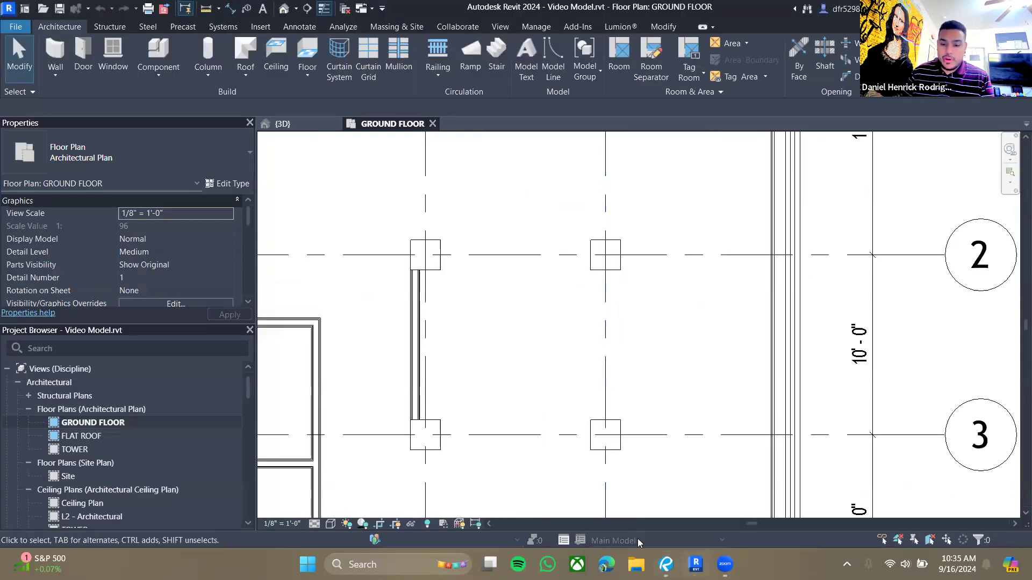
pyautogui.click(666, 564)
pyautogui.scroll(3, 554, 296)
pyautogui.scroll(-5, 555, 296)
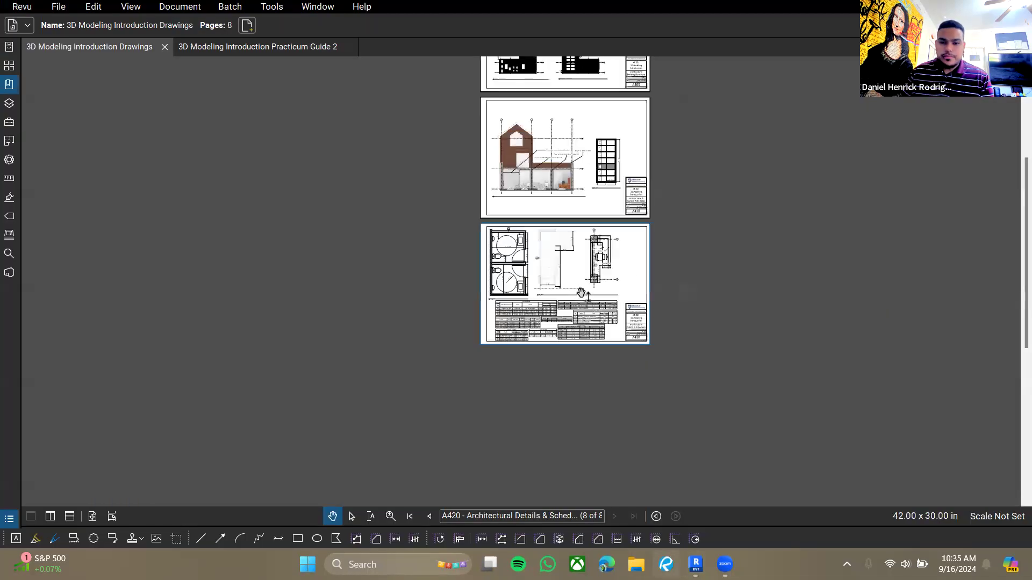
pyautogui.scroll(2, 560, 291)
pyautogui.scroll(10, 559, 290)
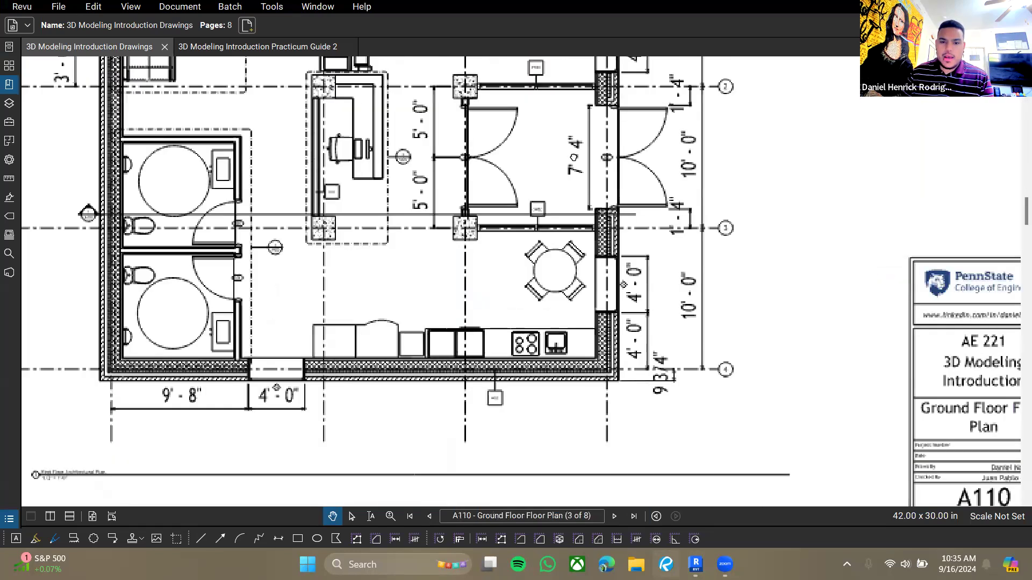
pyautogui.moveTo(527, 207)
pyautogui.mouseDown()
pyautogui.moveTo(509, 175)
pyautogui.moveTo(518, 199)
pyautogui.mouseUp()
pyautogui.scroll(-2, 546, 179)
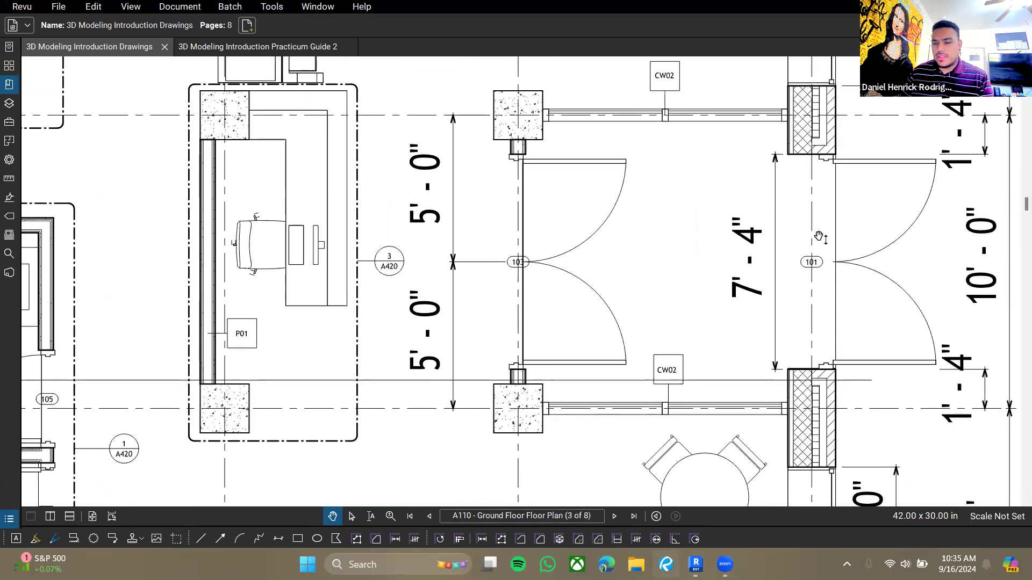
pyautogui.moveTo(836, 291); pyautogui.dragTo(840, 340)
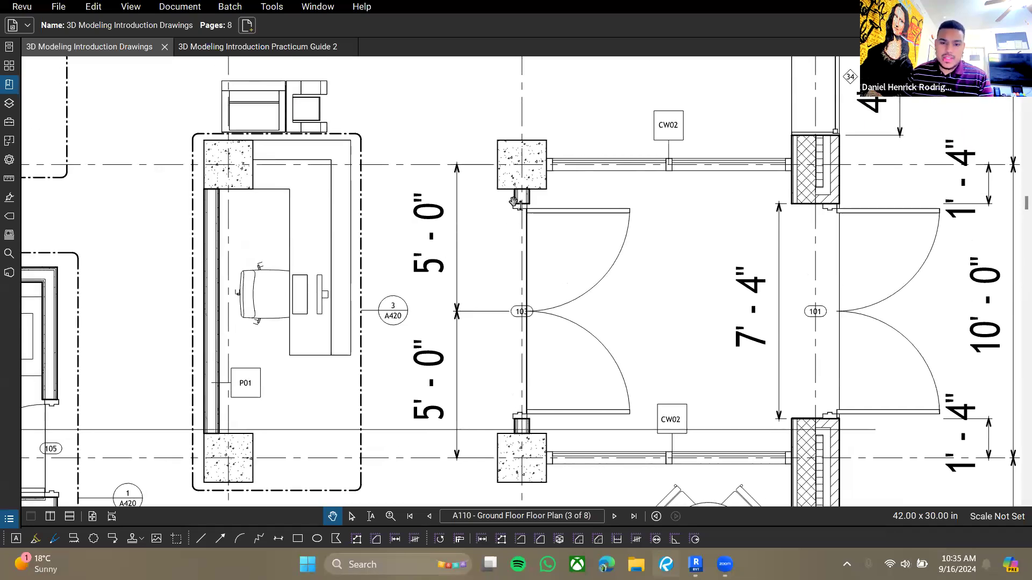
pyautogui.moveTo(524, 197); pyautogui.dragTo(555, 180)
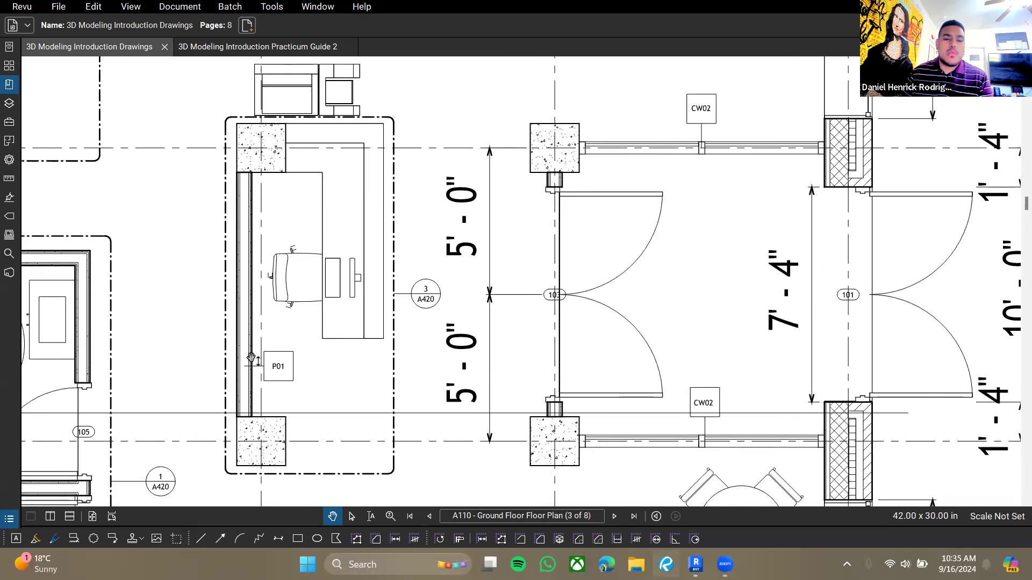
pyautogui.moveTo(549, 234); pyautogui.dragTo(548, 209)
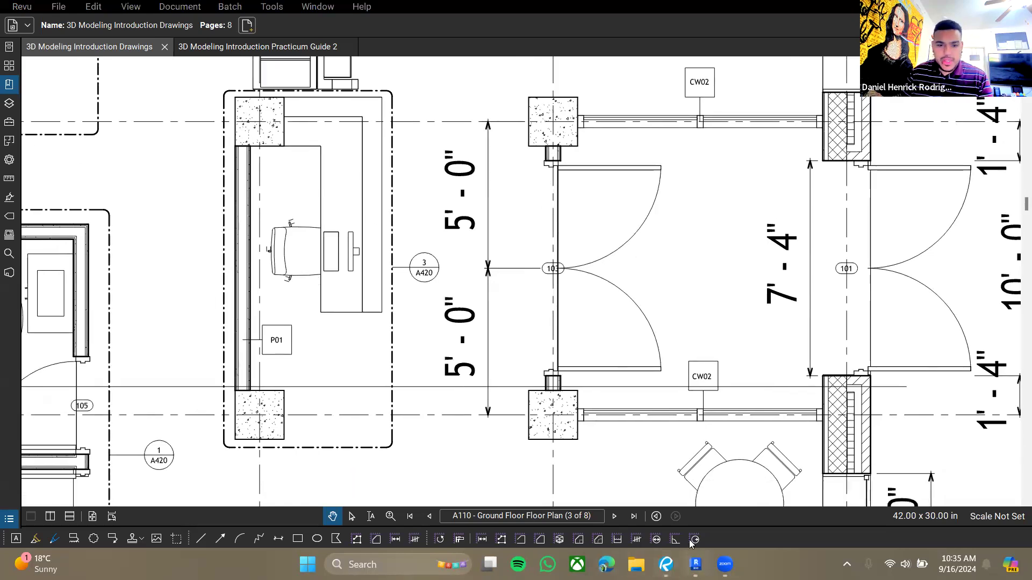
# - Start the Wall tool with the Basic Wall P01 type on the ground floor near the vestibule columns
pyautogui.click(695, 564)
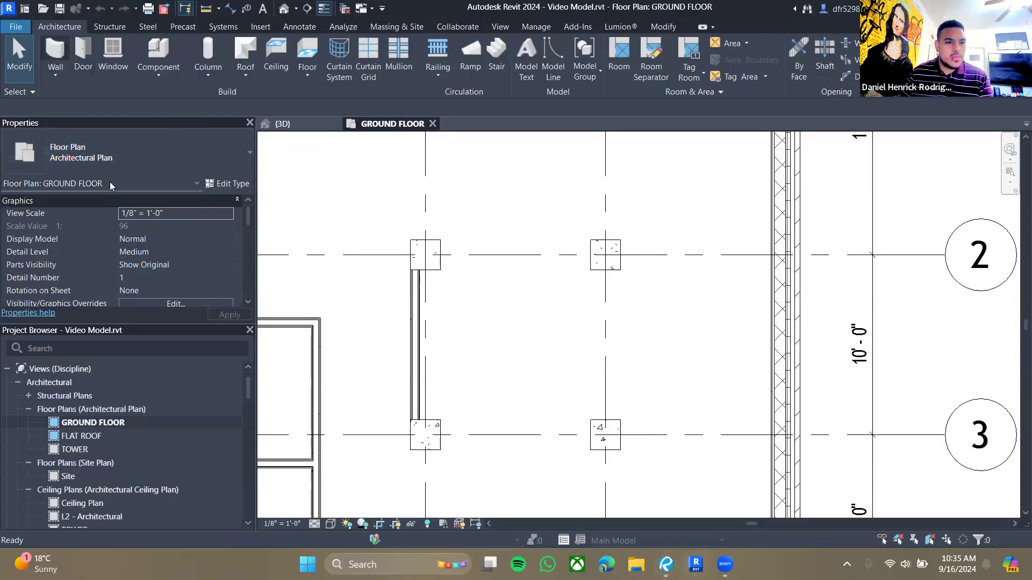
pyautogui.press('w')
pyautogui.press('a')
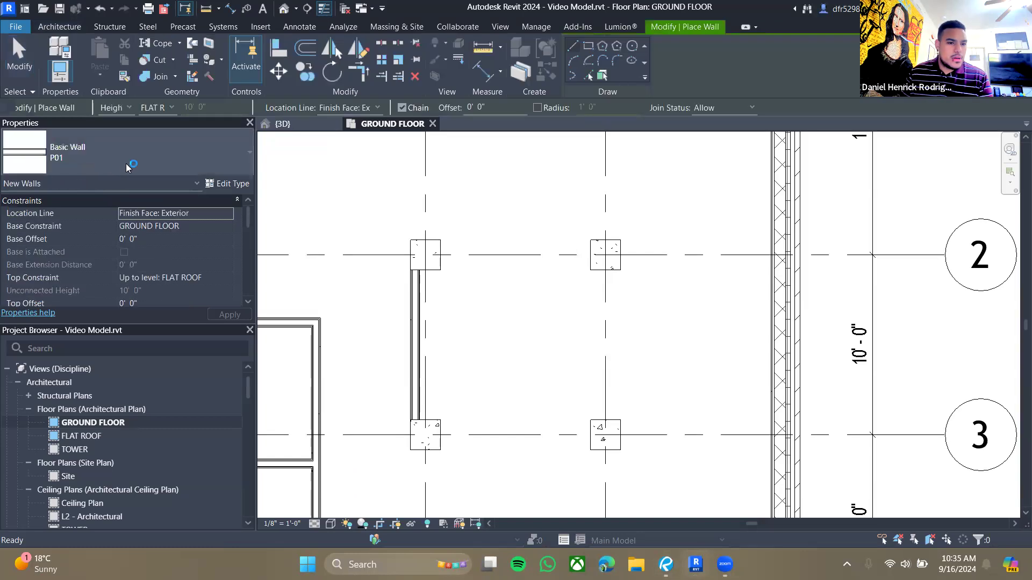
pyautogui.scroll(2, 551, 365)
pyautogui.scroll(2, 638, 357)
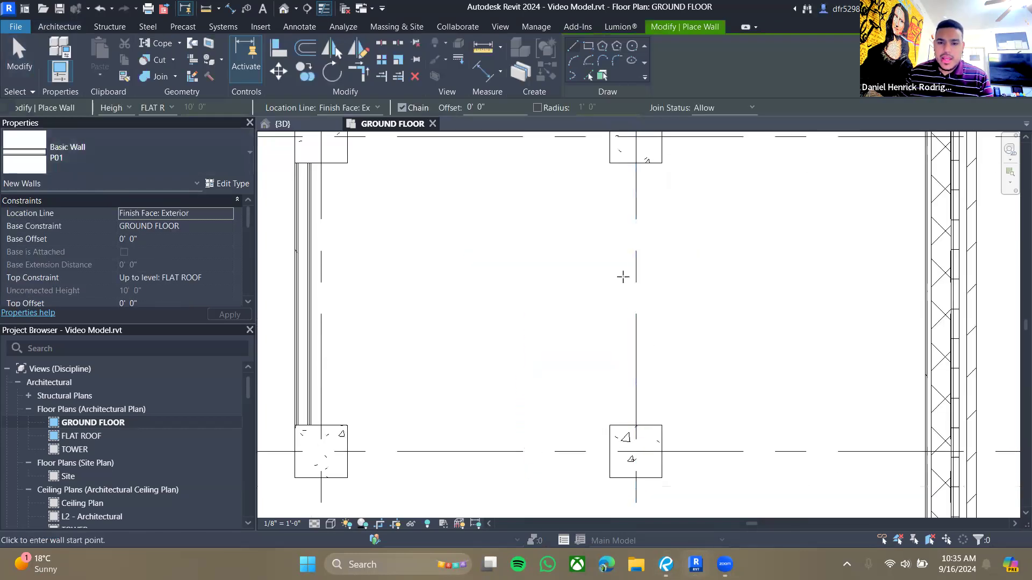
# - Try to draw a P01 wall along the vestibule column line, then undo it
pyautogui.click(295, 148)
pyautogui.click(635, 162)
pyautogui.click(636, 422)
pyautogui.press('Escape')
pyautogui.hotkey('ctrl', 'z')
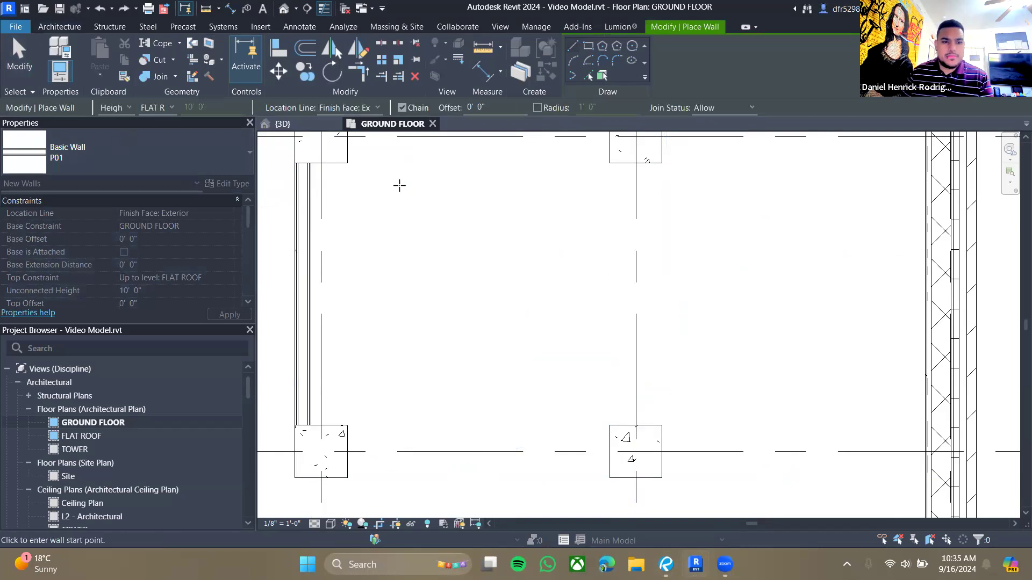
# - Set the wall's location line to Wall Centerline and draw a P01 wall between the two vestibule columns
pyautogui.click(368, 111)
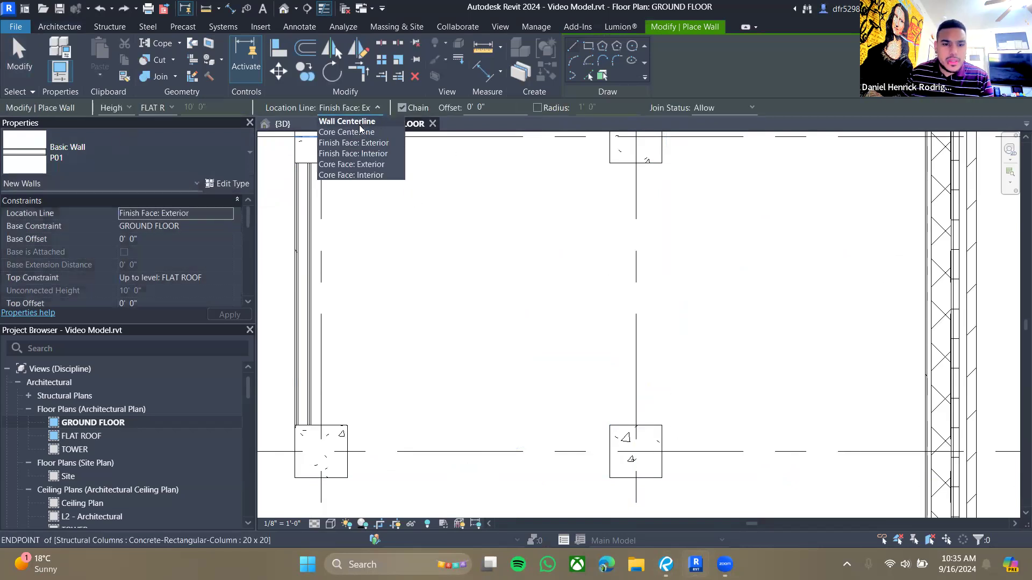
pyautogui.click(346, 121)
pyautogui.click(636, 163)
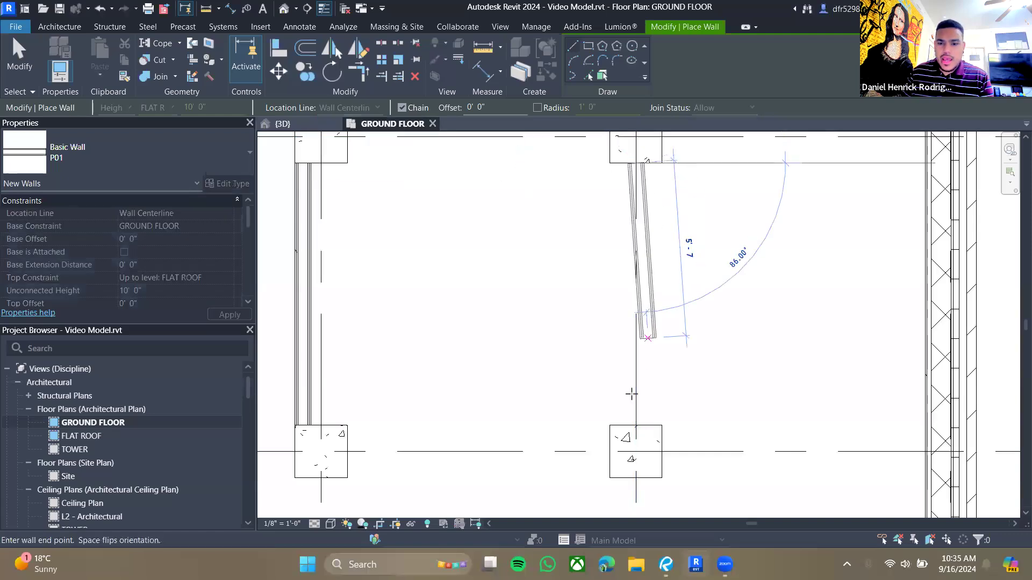
pyautogui.click(636, 425)
pyautogui.press('Escape')
pyautogui.press('Escape')
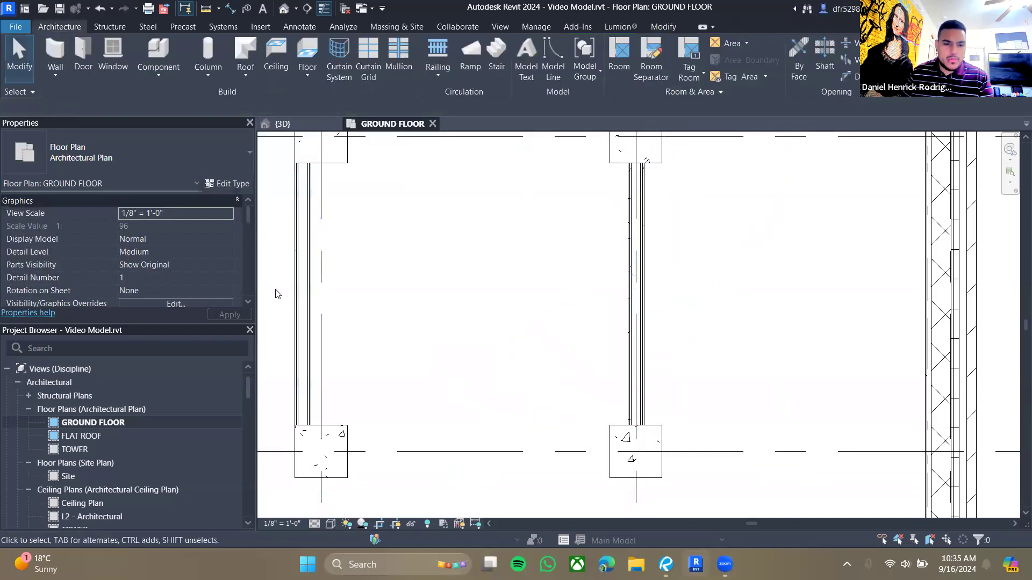
# - Try to align the new wall with the column's face, then undo the alignment
pyautogui.click(298, 282)
pyautogui.click(644, 275)
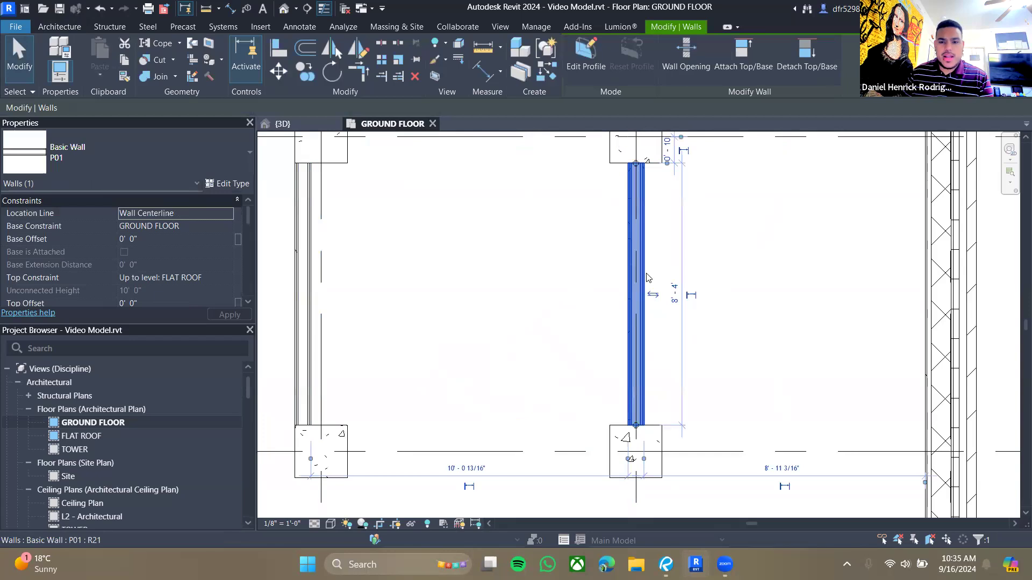
pyautogui.click(555, 226)
pyautogui.click(627, 239)
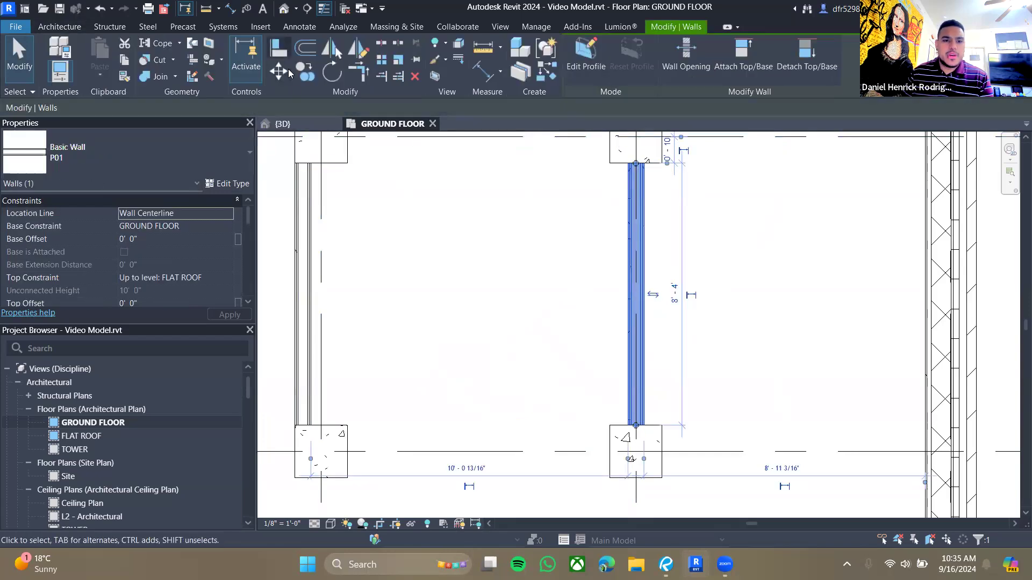
pyautogui.click(280, 51)
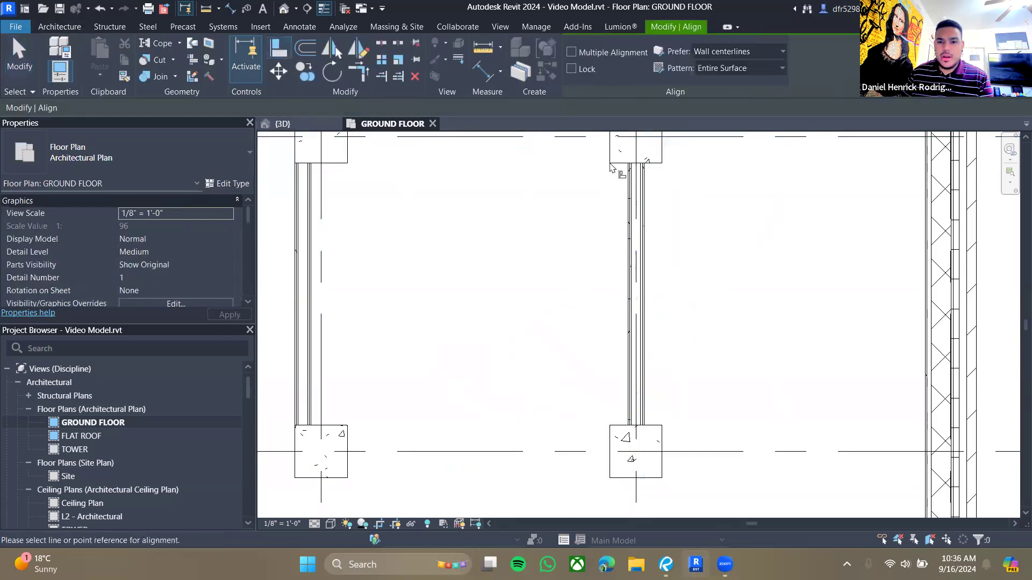
pyautogui.click(609, 161)
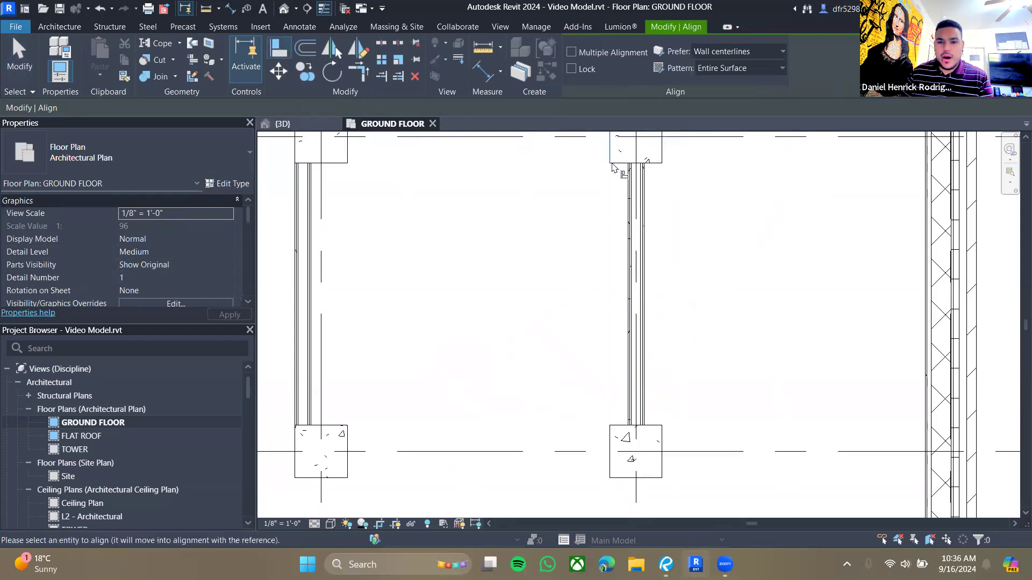
pyautogui.click(628, 215)
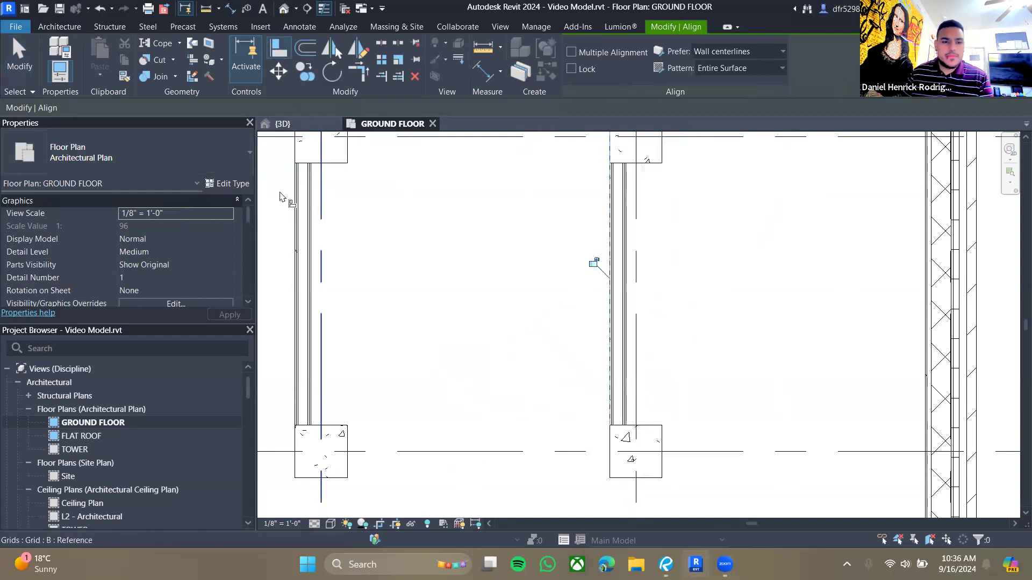
pyautogui.hotkey('ctrl', 'z')
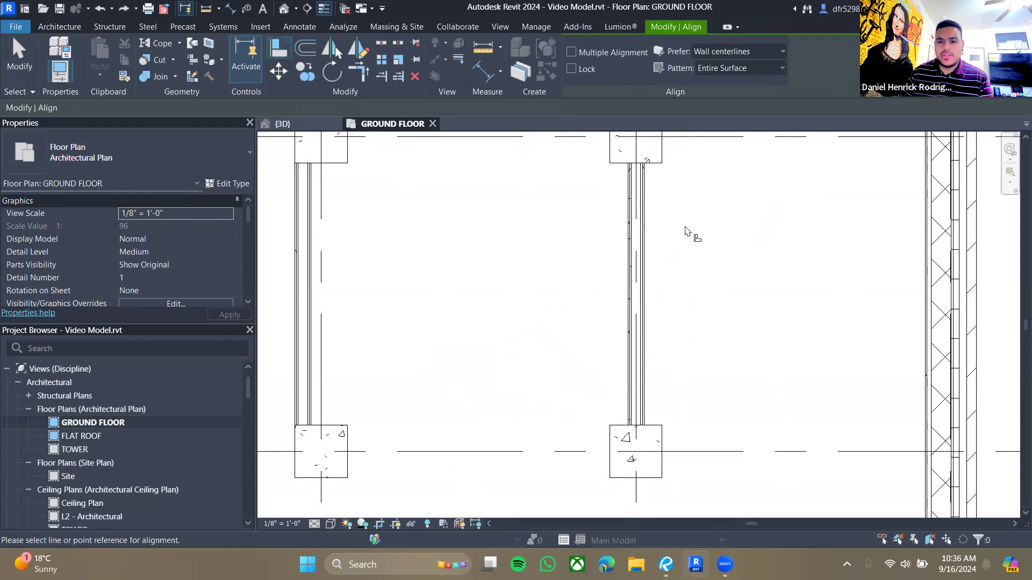
pyautogui.press('Escape')
# - Start the Door tool and review the door types already available in the project
pyautogui.click(59, 27)
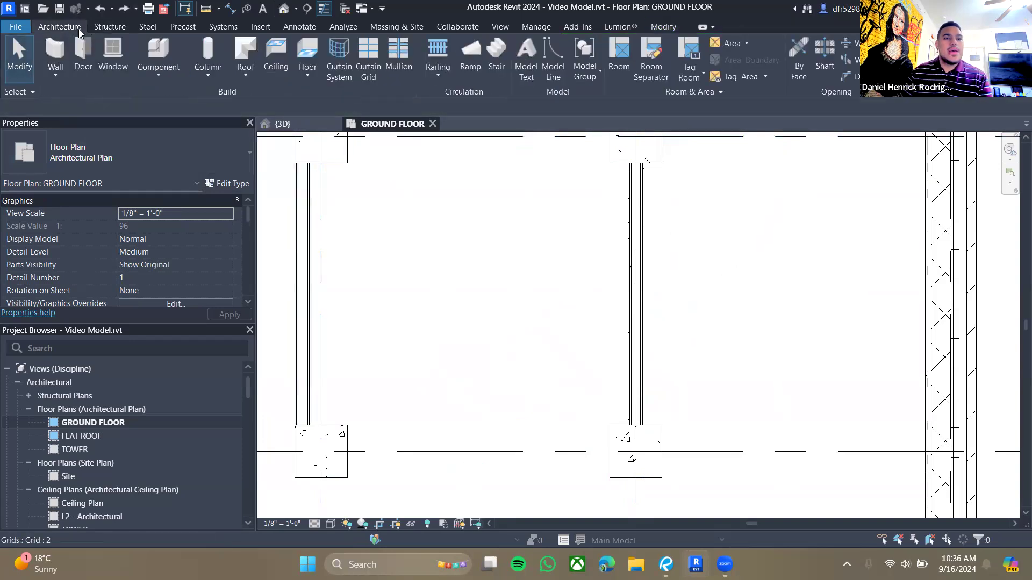
pyautogui.click(82, 72)
pyautogui.click(138, 134)
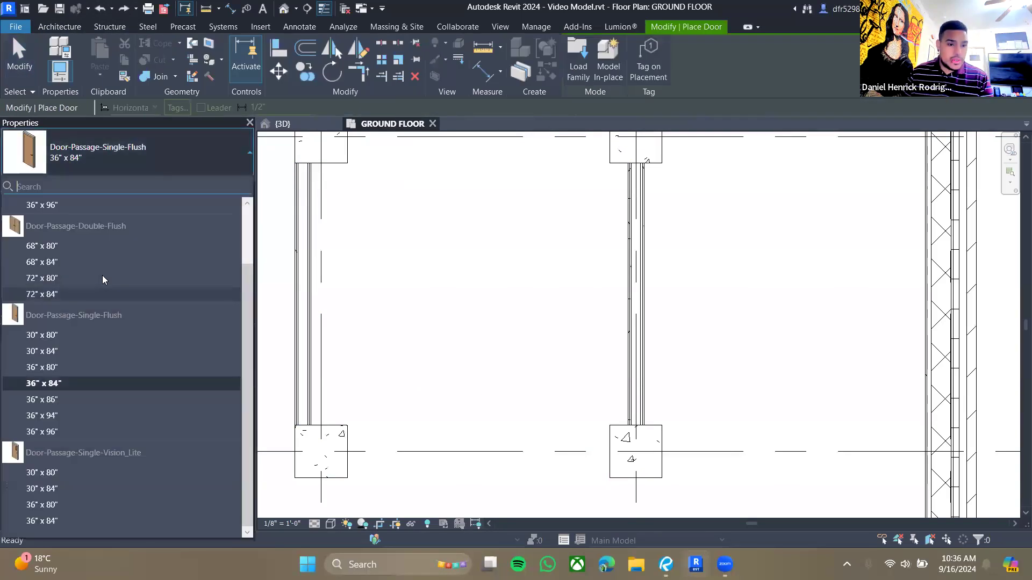
pyautogui.scroll(2, 113, 297)
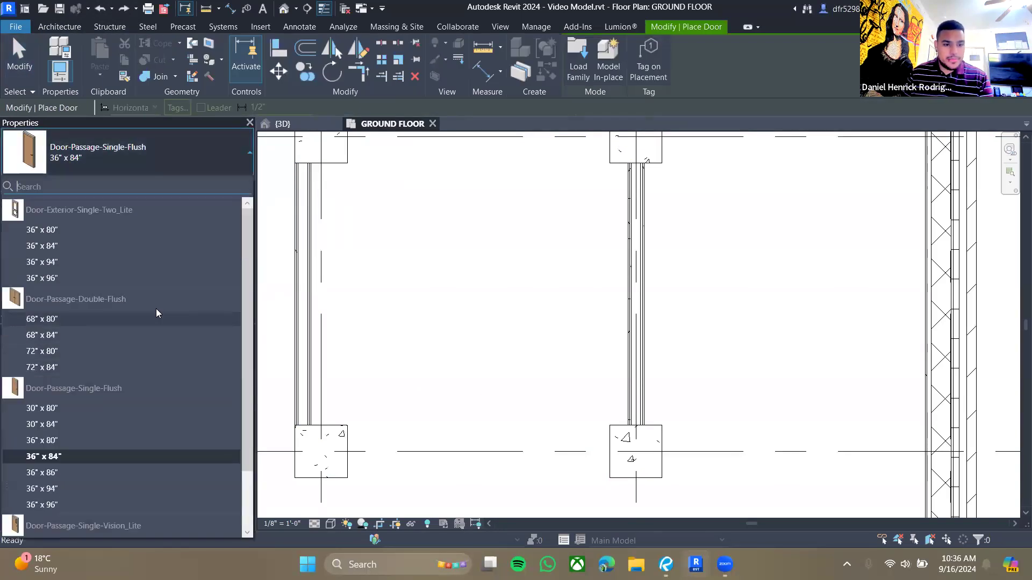
pyautogui.moveTo(78, 213)
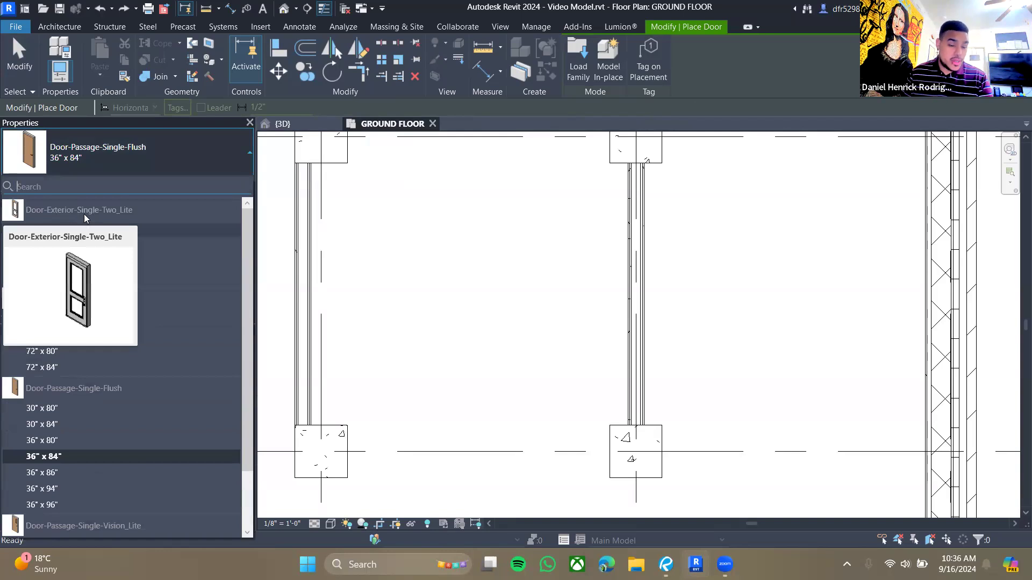
pyautogui.scroll(-2, 150, 258)
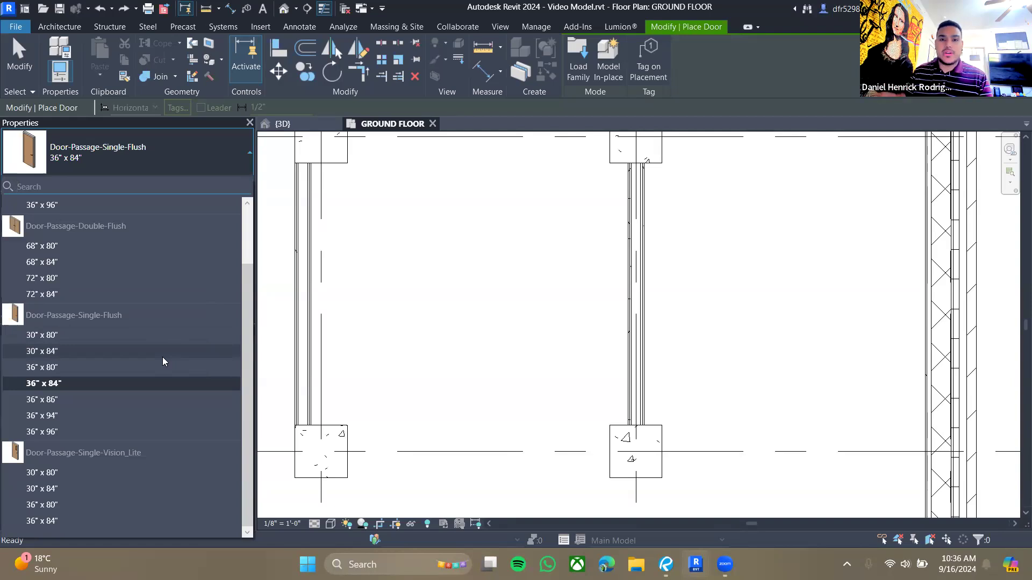
pyautogui.click(233, 158)
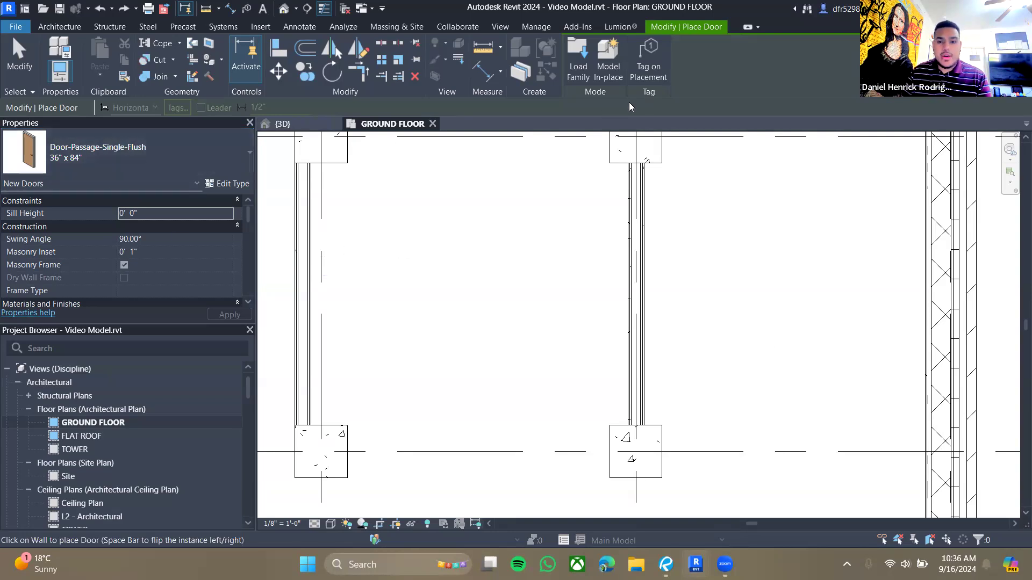
# - Open Load Family and navigate the US library to the Doors folder
pyautogui.click(583, 75)
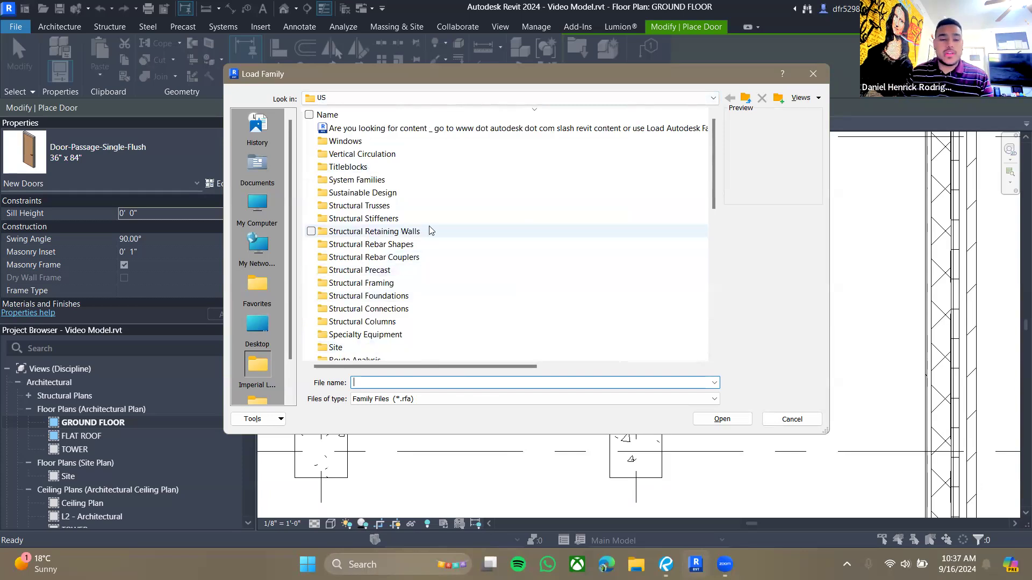
pyautogui.scroll(-8, 408, 249)
pyautogui.scroll(10, 408, 249)
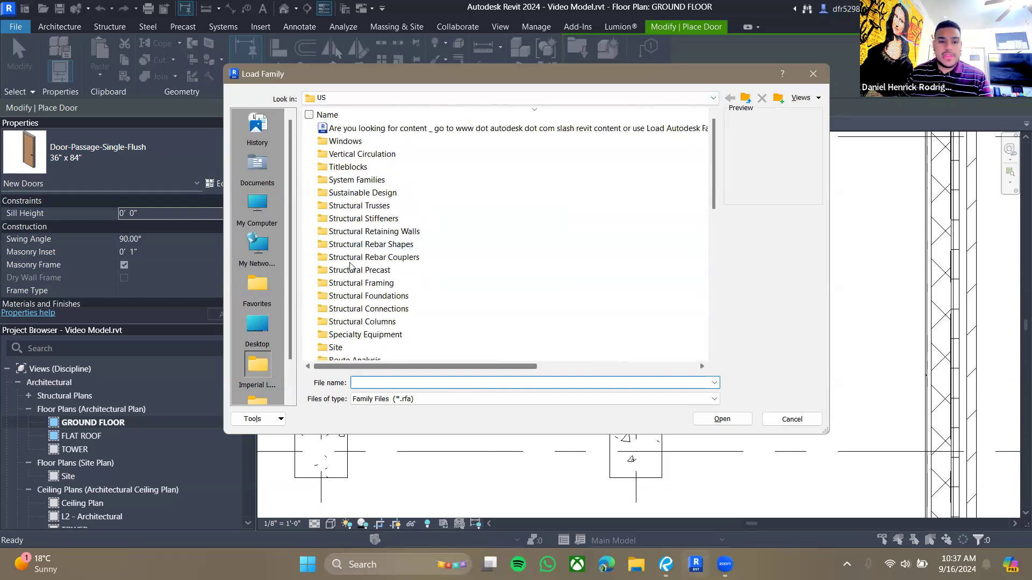
pyautogui.click(385, 132)
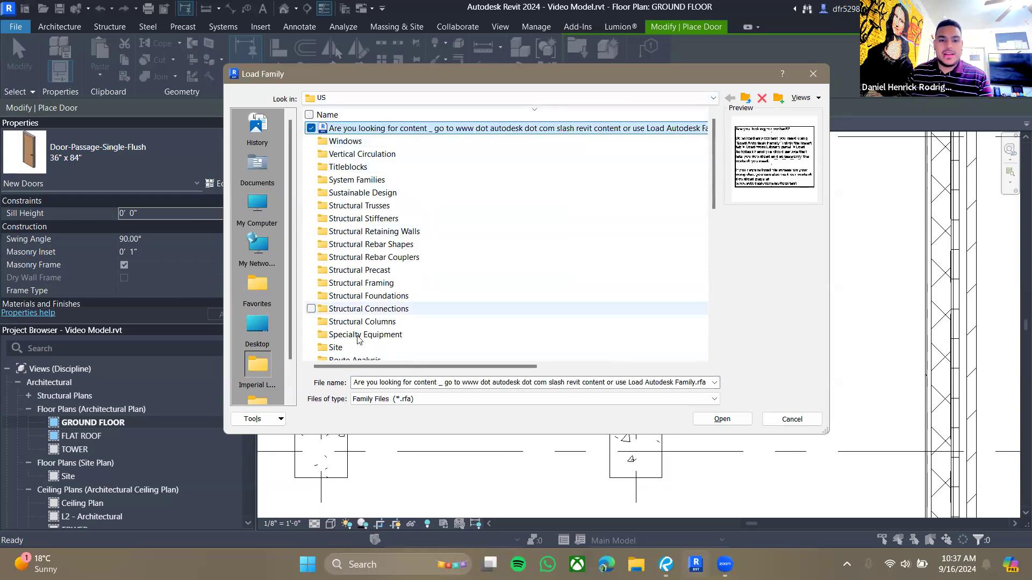
pyautogui.moveTo(345, 370)
pyautogui.mouseDown()
pyautogui.moveTo(387, 369)
pyautogui.moveTo(355, 369)
pyautogui.mouseUp()
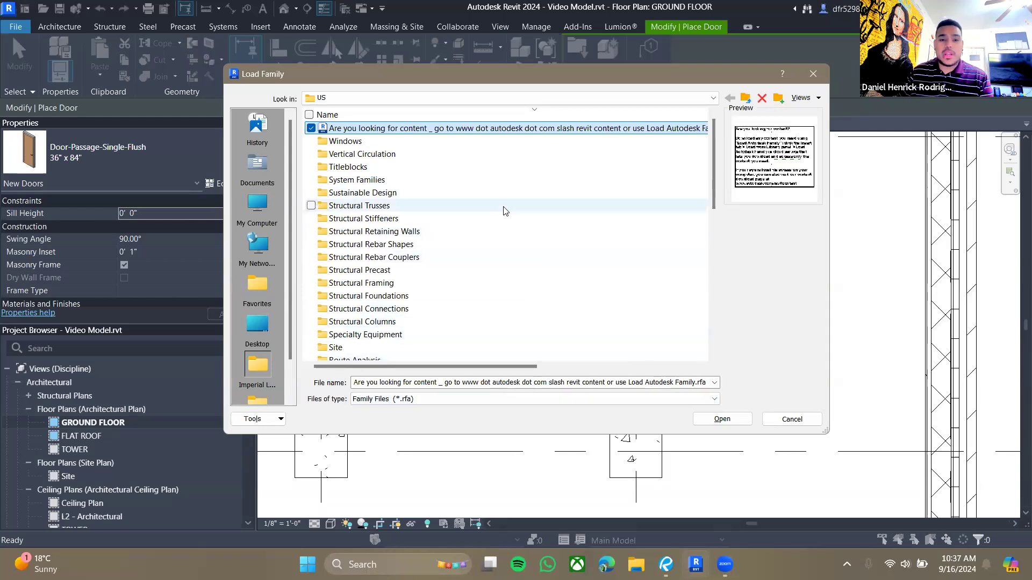
pyautogui.click(438, 182)
pyautogui.click(366, 155)
pyautogui.click(365, 143)
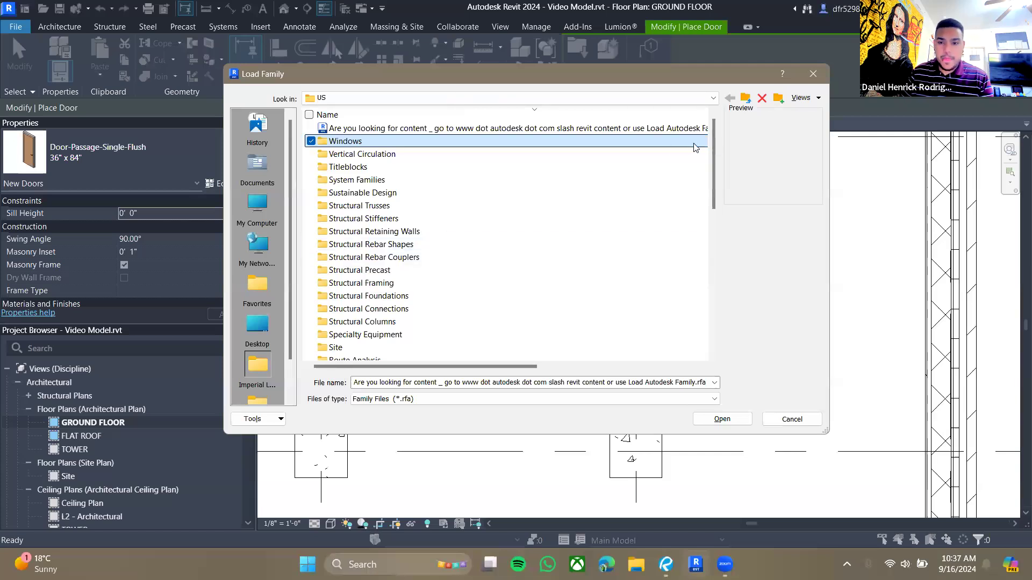
pyautogui.moveTo(715, 146); pyautogui.dragTo(738, 115)
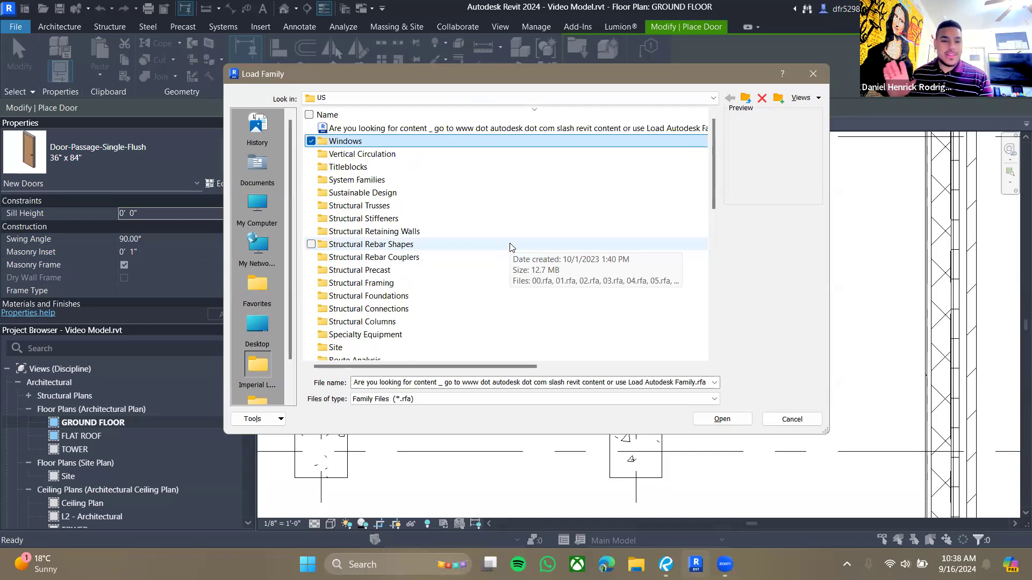
pyautogui.scroll(-8, 486, 230)
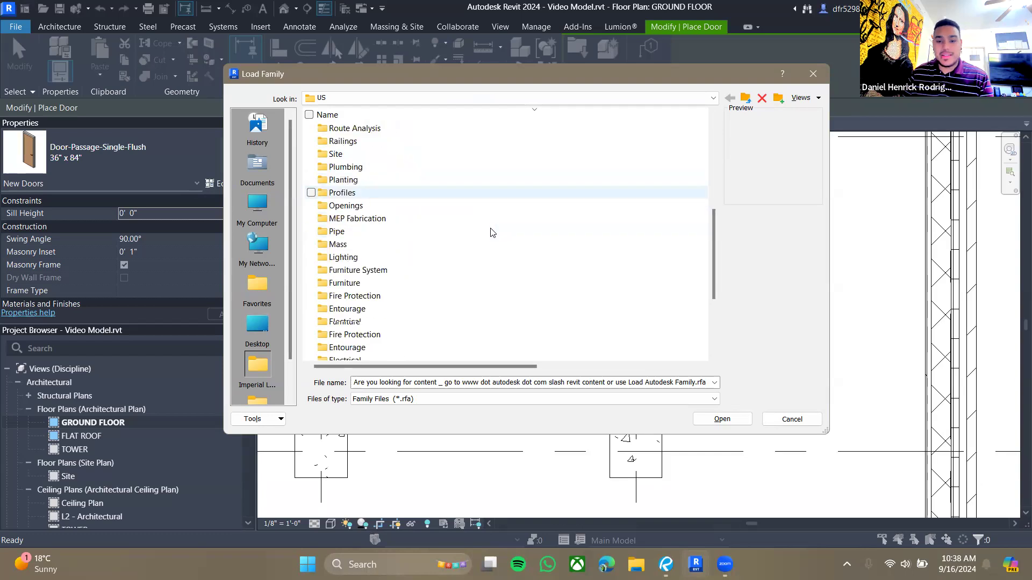
pyautogui.scroll(-2, 495, 237)
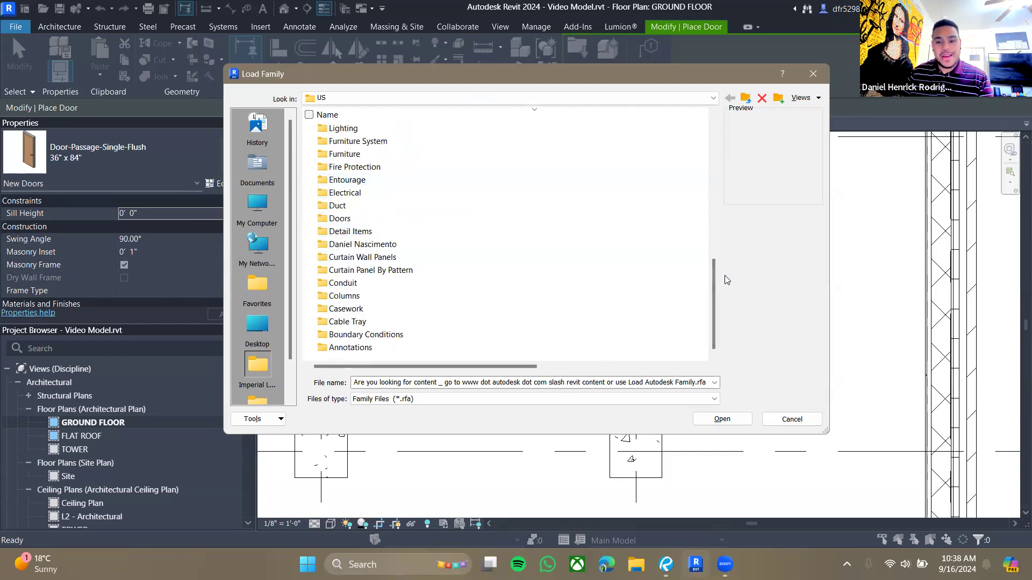
pyautogui.moveTo(712, 270); pyautogui.dragTo(678, 284)
pyautogui.click(355, 219)
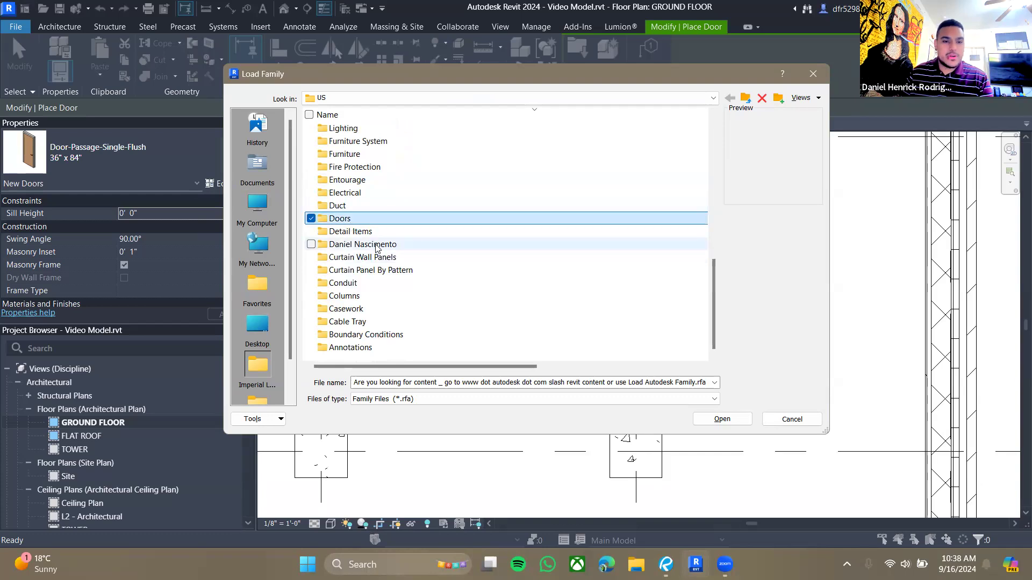
pyautogui.doubleClick(364, 220)
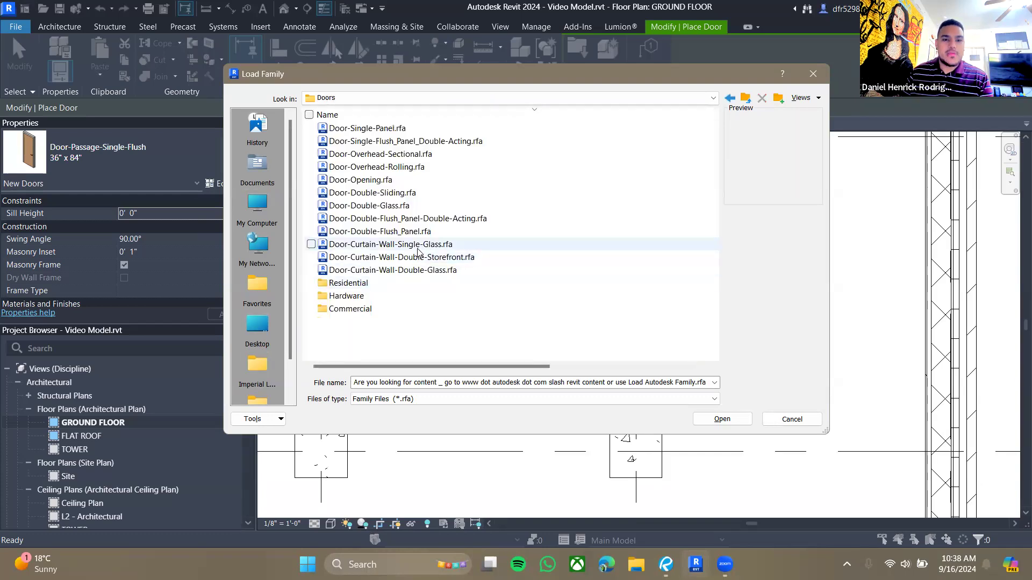
# - Preview the door families in the Doors folder one after another
pyautogui.click(403, 130)
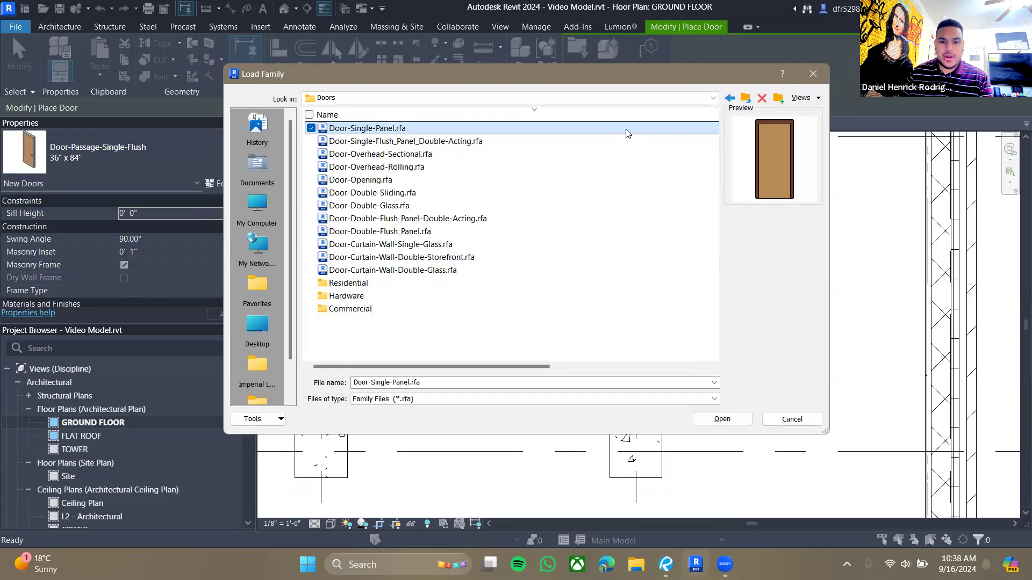
pyautogui.press('Down')
pyautogui.press('Down')
pyautogui.press('Down')
pyautogui.press('Down')
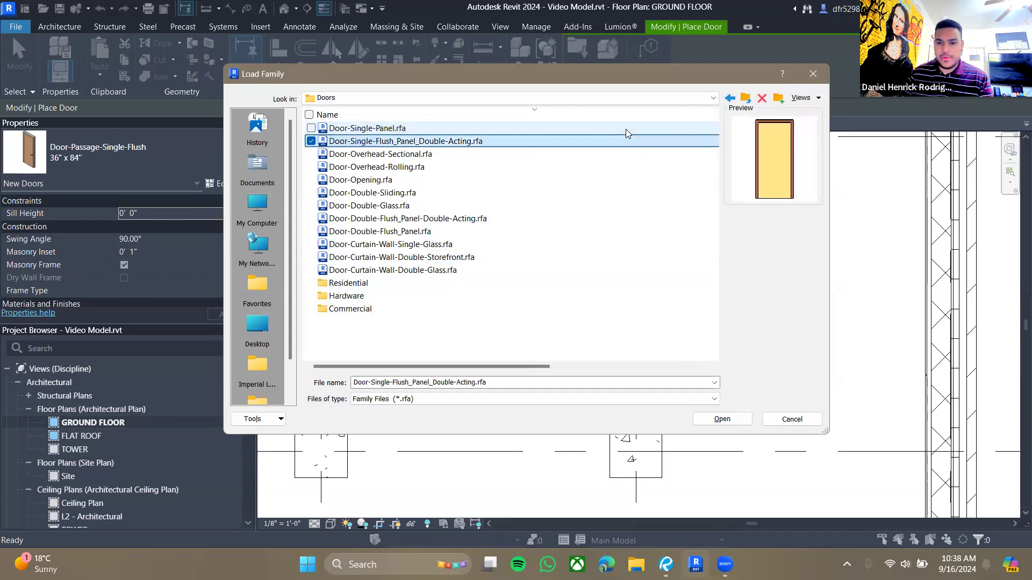
pyautogui.press('Down')
pyautogui.press('Down')
pyautogui.press('Down')
pyautogui.press('Down')
pyautogui.press('Down')
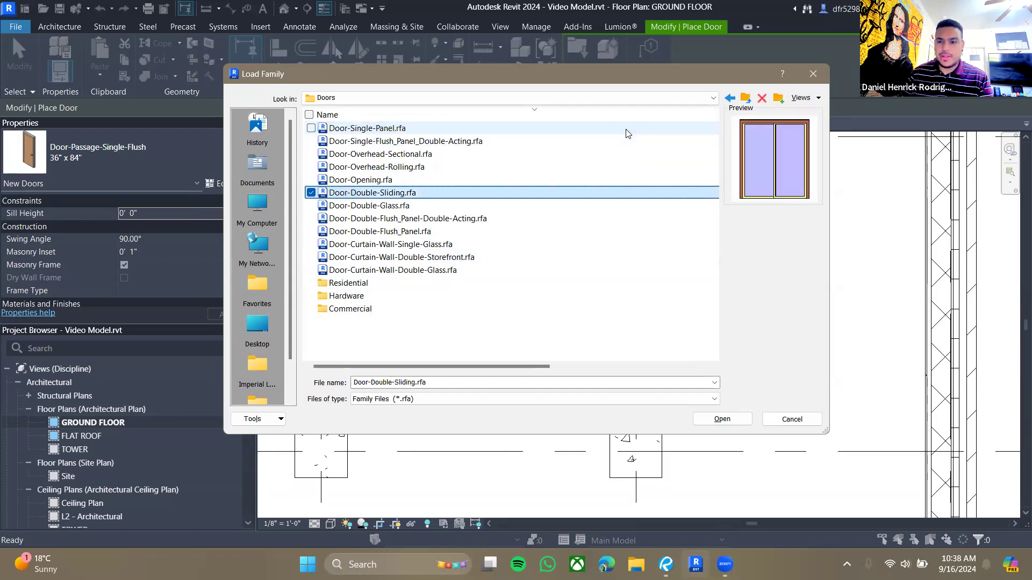
pyautogui.press('Down')
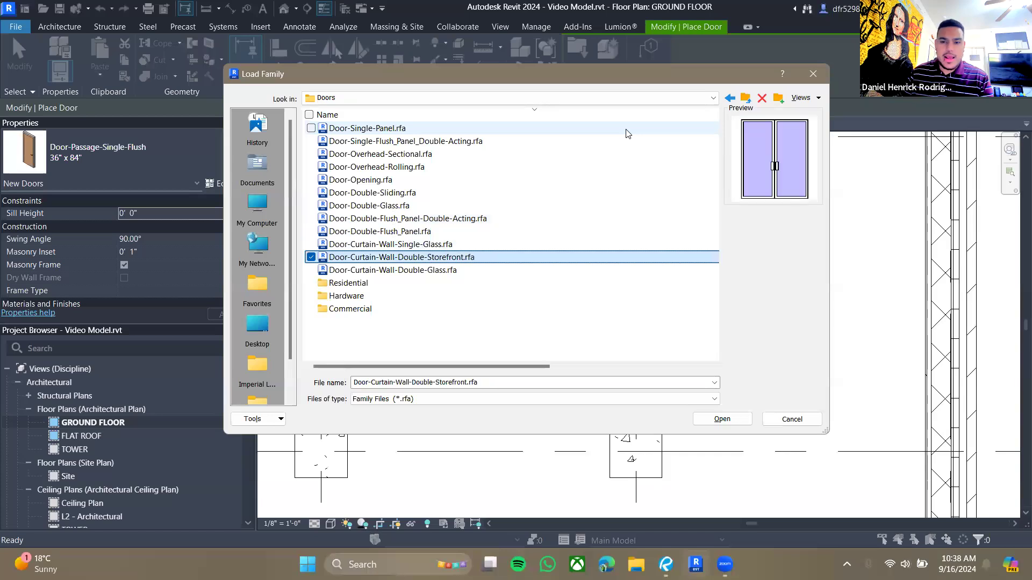
pyautogui.press('Down')
pyautogui.press('Up')
pyautogui.press('Up')
pyautogui.press('Up')
pyautogui.press('Down')
pyautogui.press('Down')
pyautogui.press('Down')
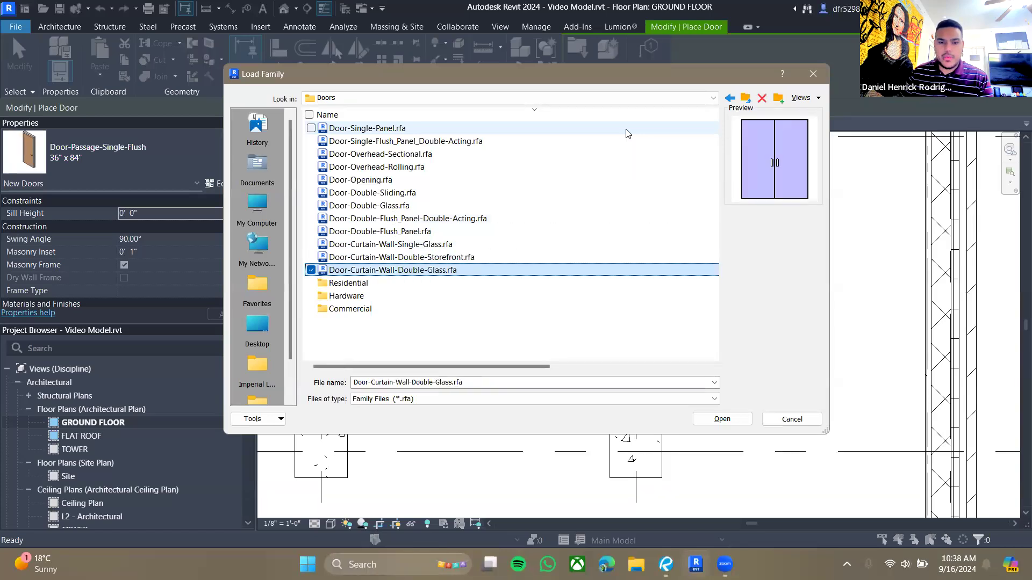
pyautogui.press('Down')
# - Open the Commercial folder and load the Door-Exterior-Double-Two_Lite family
pyautogui.doubleClick(379, 309)
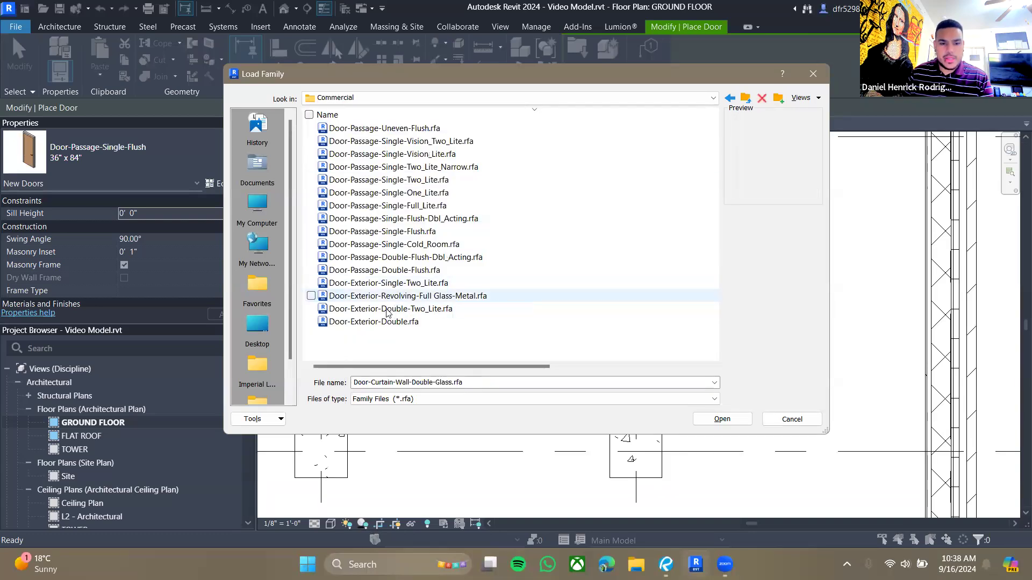
pyautogui.click(387, 309)
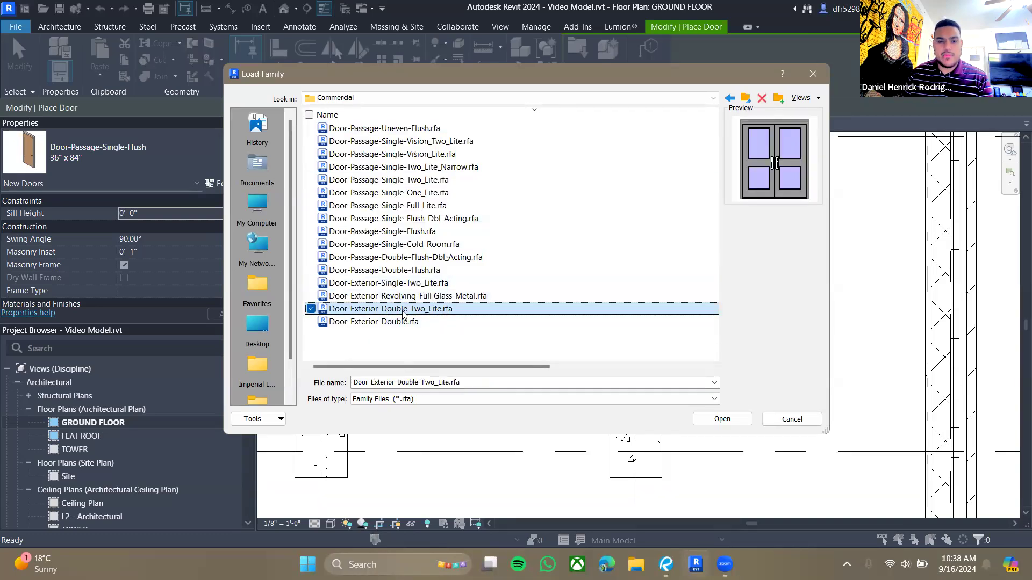
pyautogui.click(726, 423)
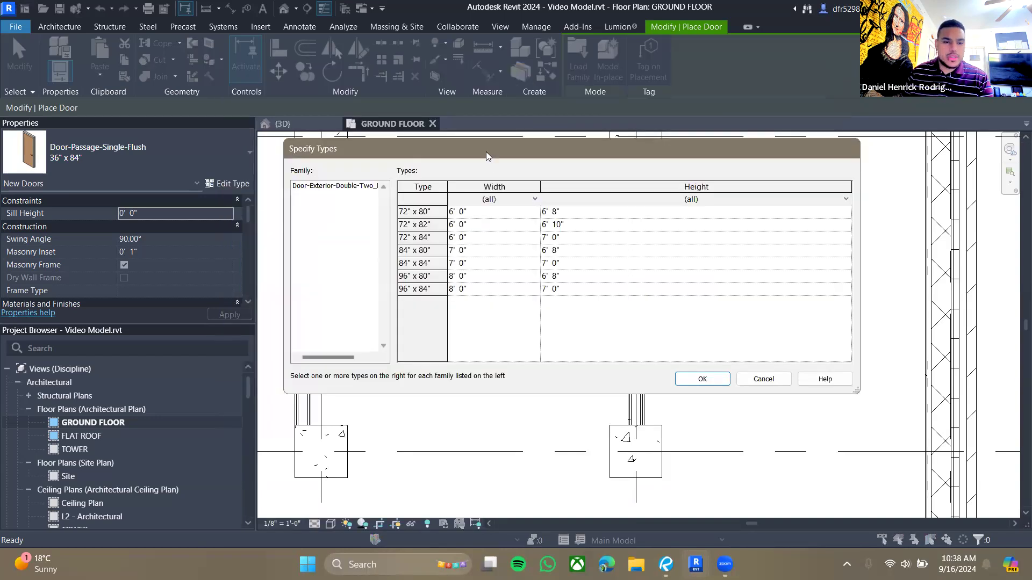
# - Choose only the 84" x 84" type of Door-Exterior-Double-Two_Lite to load into the project
pyautogui.moveTo(486, 151); pyautogui.dragTo(468, 157)
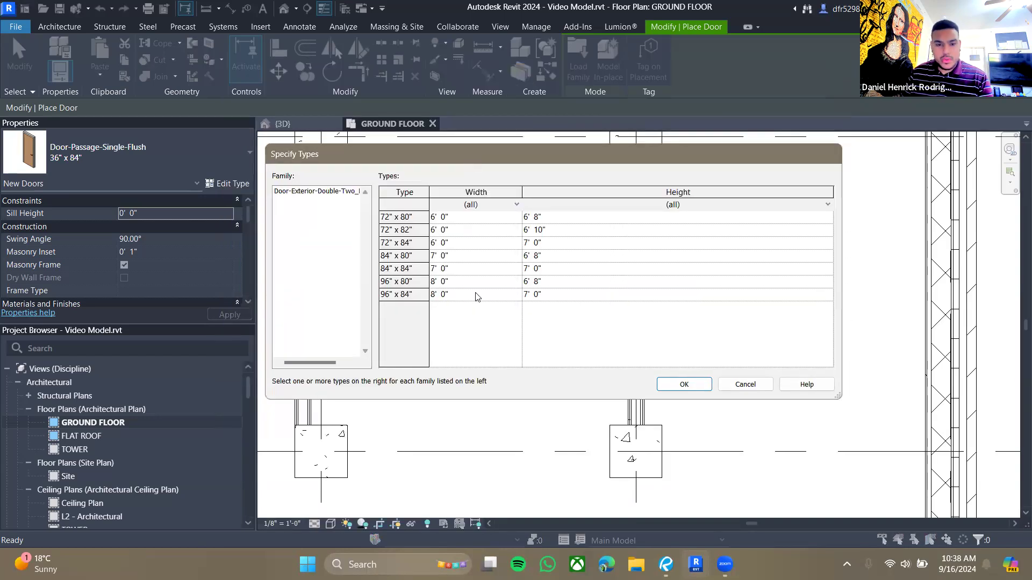
pyautogui.click(407, 217)
pyautogui.keyDown('ctrl'); pyautogui.click(398, 243); pyautogui.keyUp('ctrl')
pyautogui.keyDown('ctrl'); pyautogui.click(404, 269); pyautogui.keyUp('ctrl')
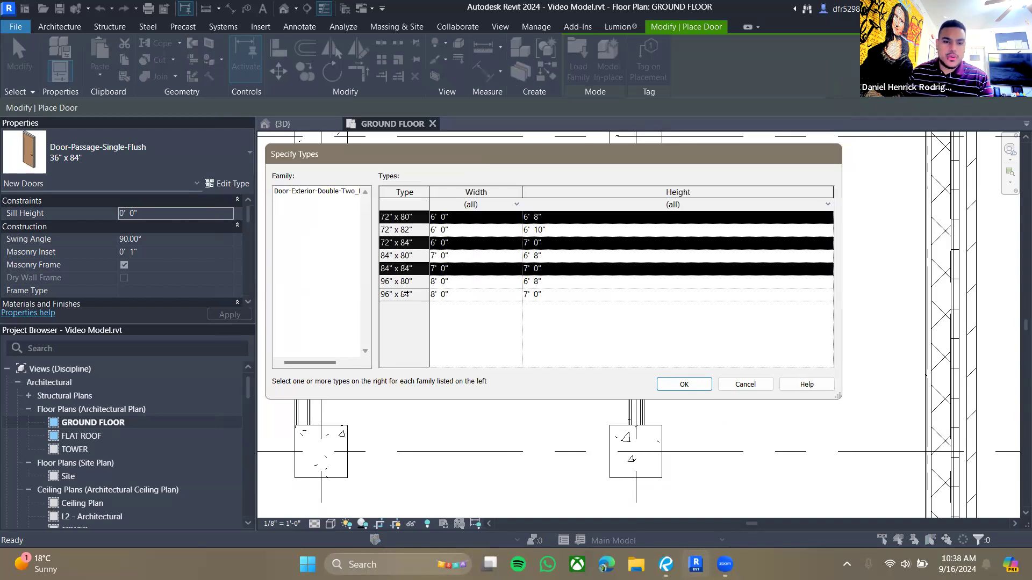
pyautogui.keyDown('ctrl'); pyautogui.click(406, 294); pyautogui.keyUp('ctrl')
pyautogui.click(413, 217)
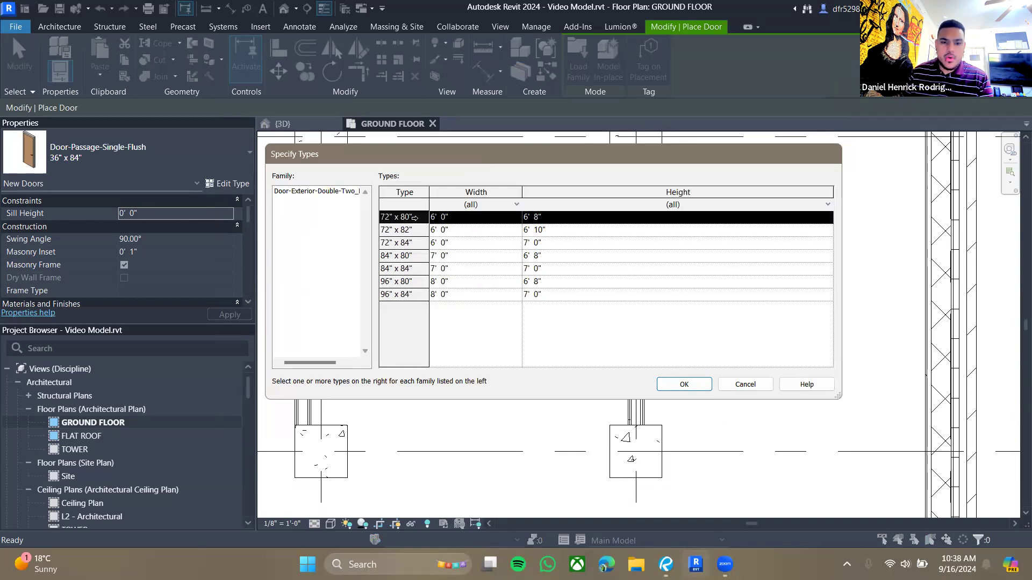
pyautogui.keyDown('shift'); pyautogui.click(411, 276); pyautogui.keyUp('shift')
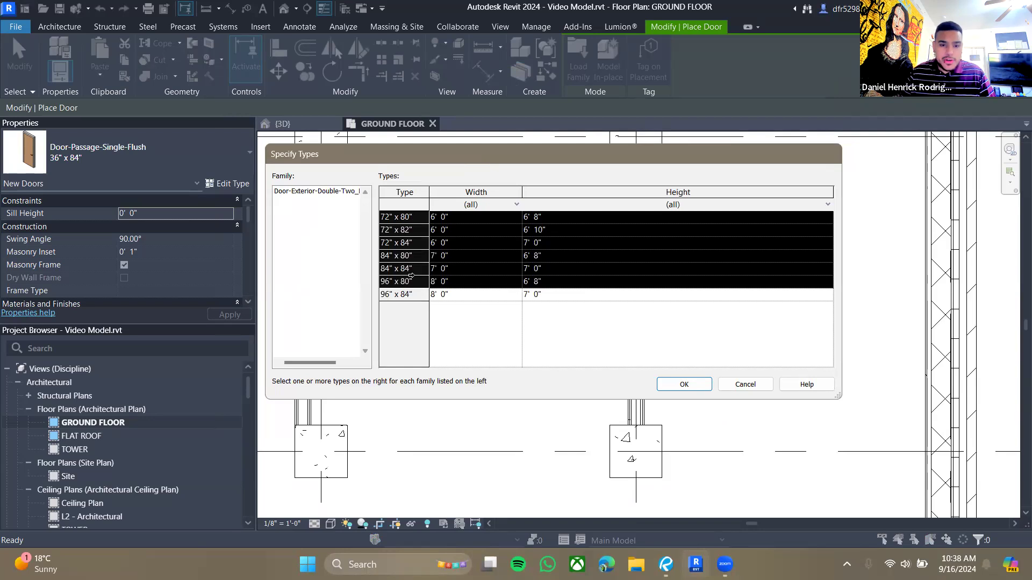
pyautogui.click(500, 247)
pyautogui.click(405, 268)
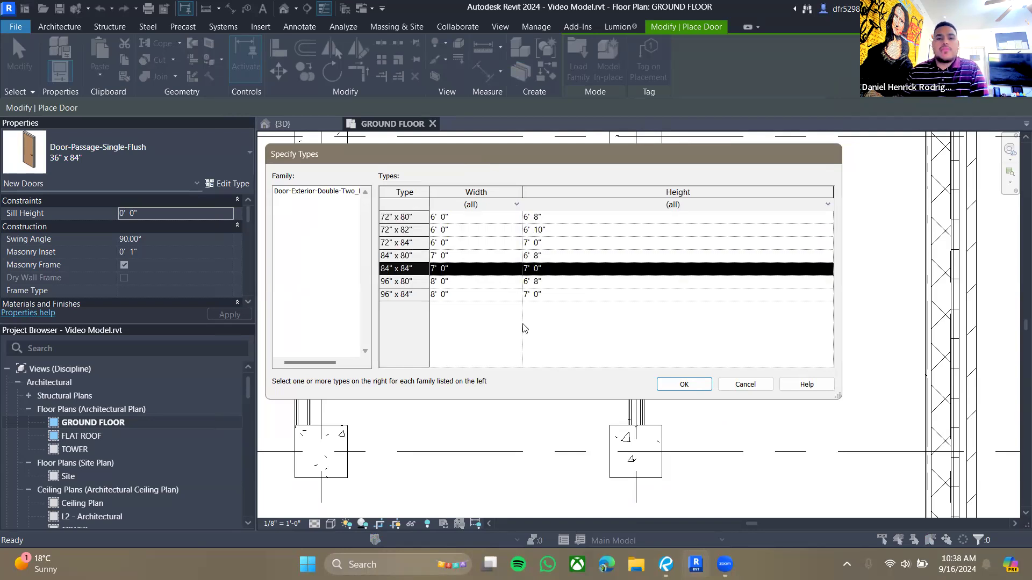
pyautogui.click(684, 385)
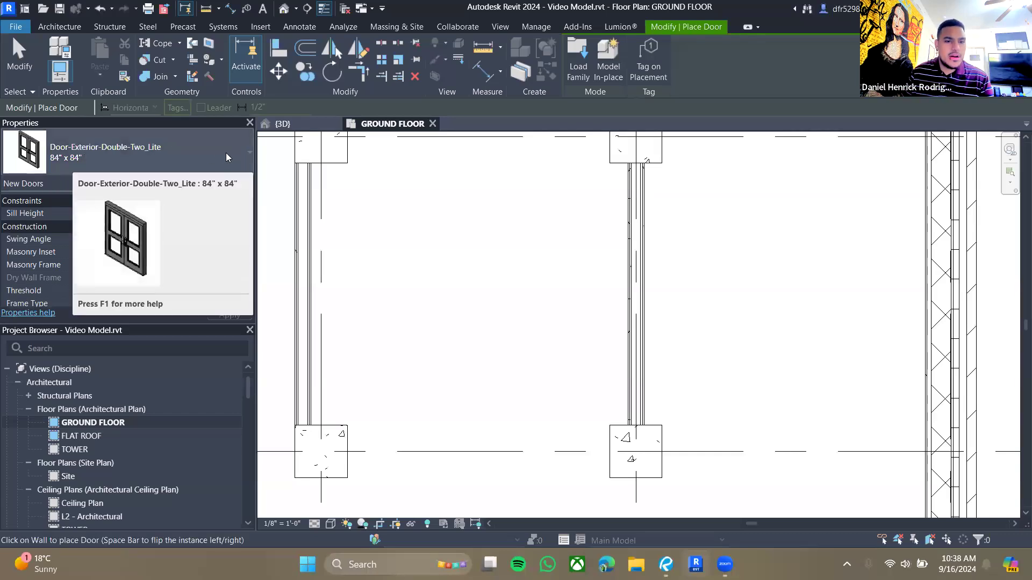
# - Place an 84" x 84" Door-Exterior-Double-Two_Lite door in the vestibule's east partition between grids 2 and 3
pyautogui.click(221, 146)
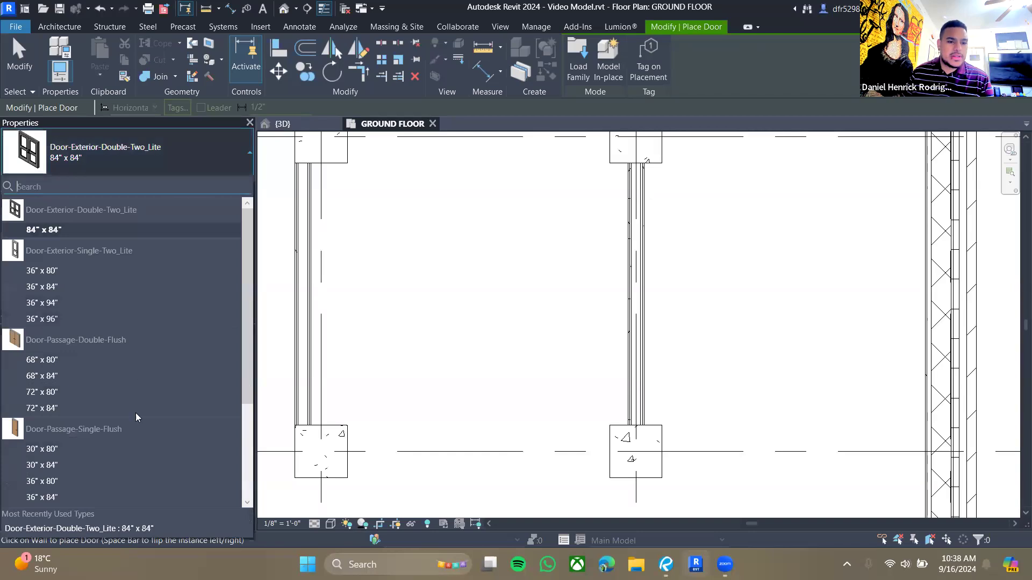
pyautogui.click(44, 230)
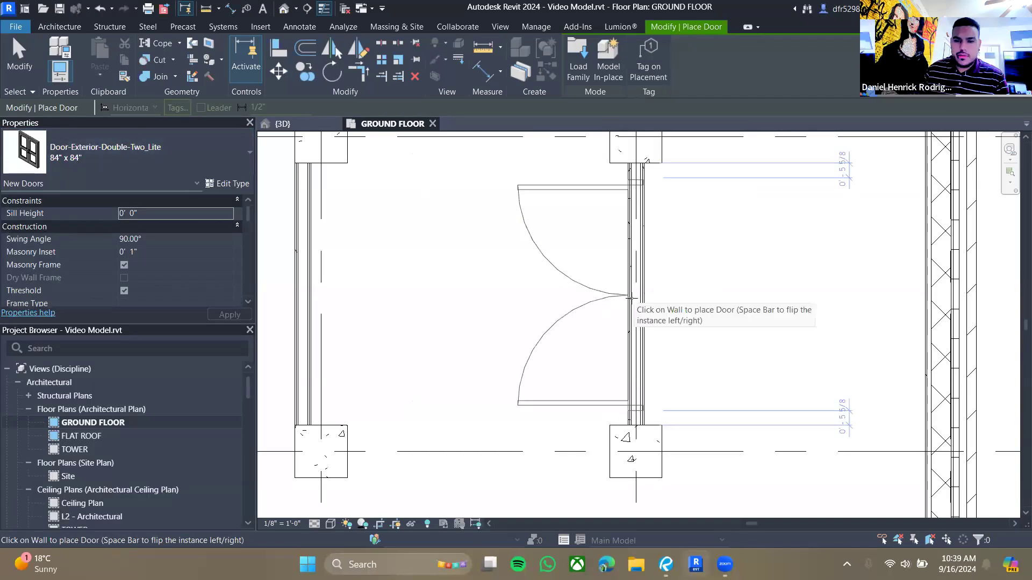
pyautogui.click(667, 322)
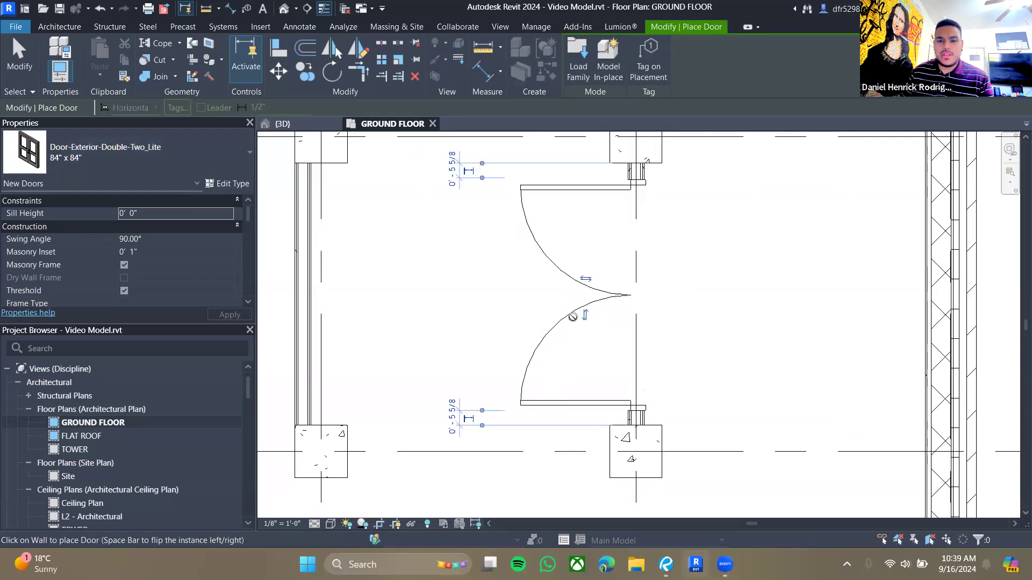
pyautogui.scroll(-5, 728, 327)
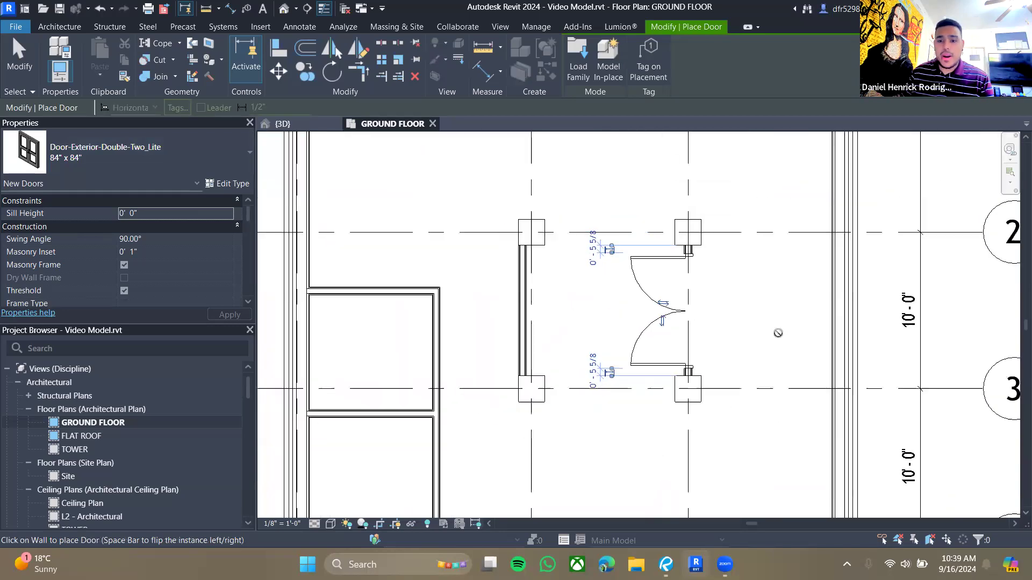
pyautogui.moveTo(765, 259); pyautogui.dragTo(606, 303, button='middle')
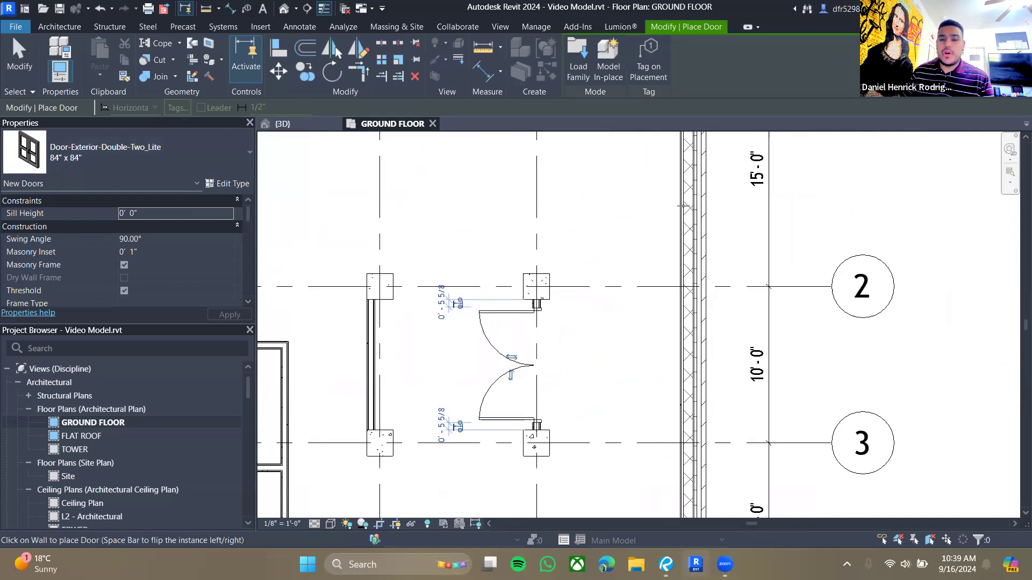
pyautogui.scroll(-2, 680, 335)
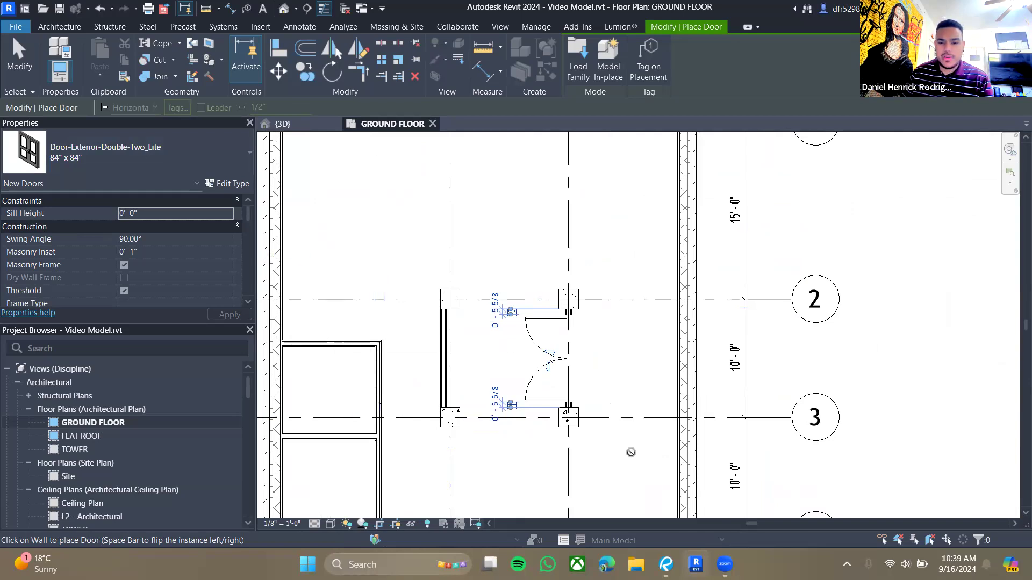
pyautogui.scroll(-3, 510, 429)
pyautogui.scroll(5, 621, 306)
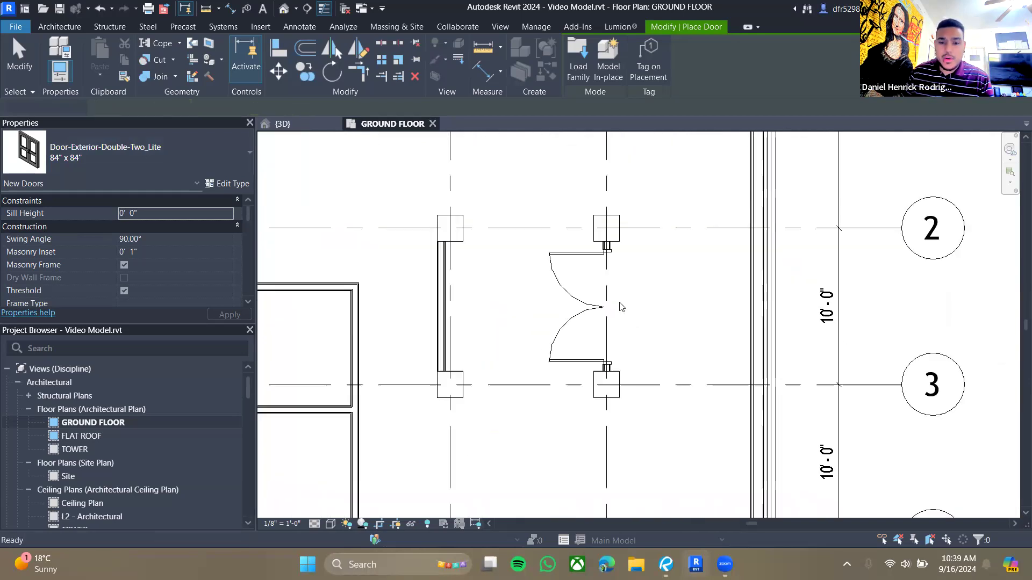
# - Select the placed double door and flip its facing and hand
pyautogui.press('Escape')
pyautogui.press('Escape')
pyautogui.click(605, 306)
pyautogui.scroll(2, 596, 308)
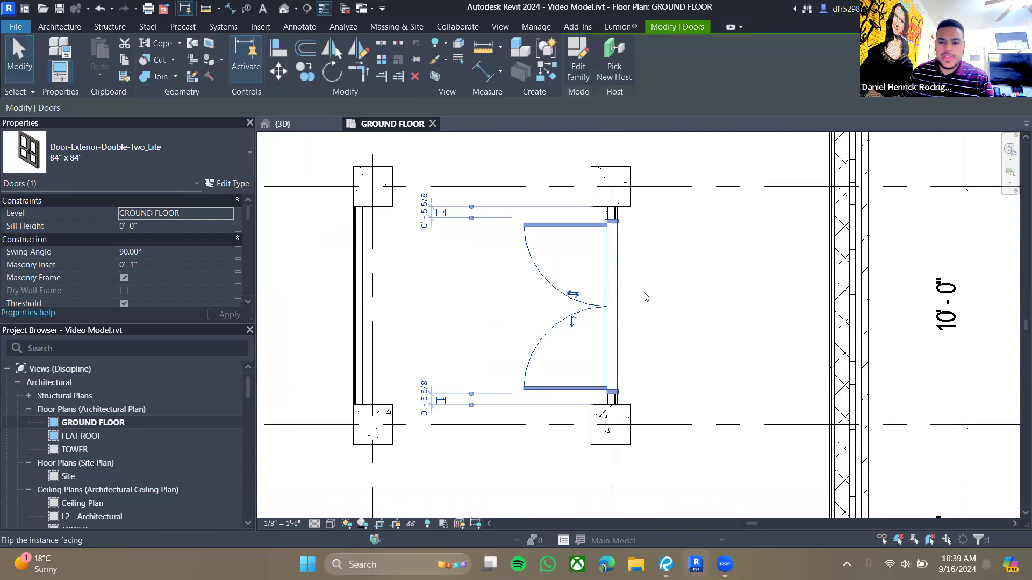
pyautogui.press('space')
pyautogui.press('space')
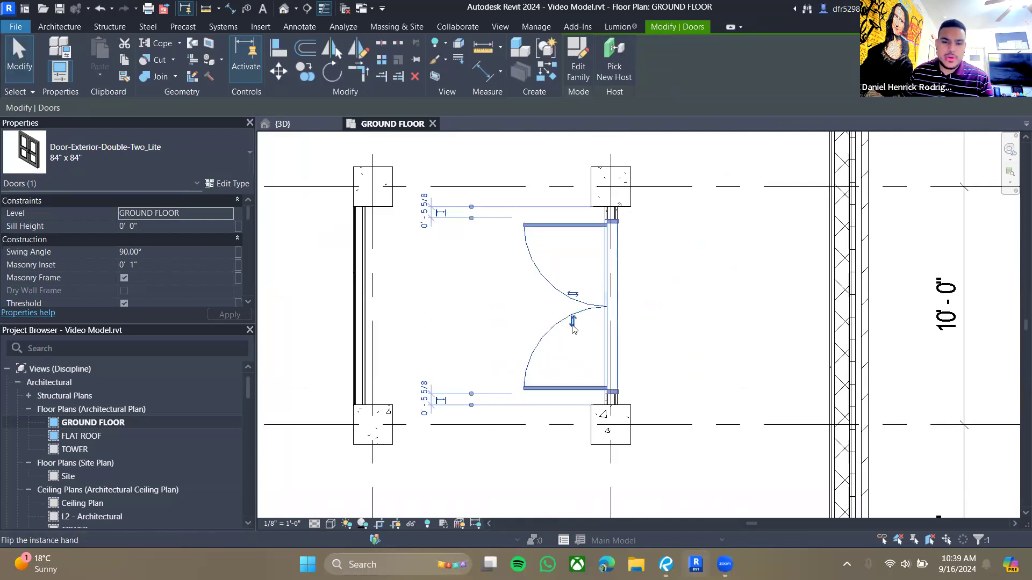
pyautogui.scroll(-3, 373, 285)
pyautogui.scroll(1, 433, 320)
pyautogui.moveTo(433, 320); pyautogui.dragTo(584, 292, button='middle')
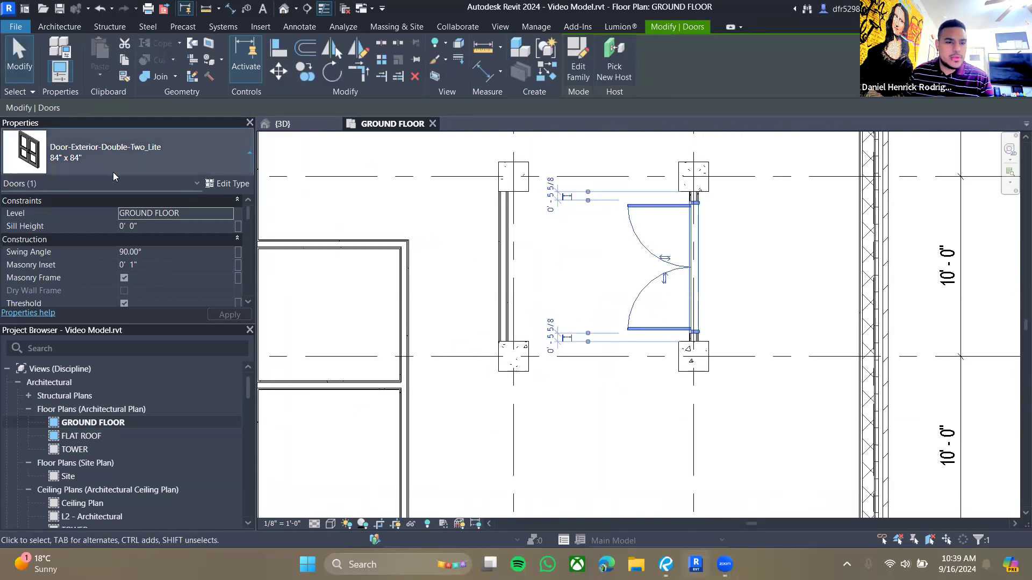
# - Switch the selected door's type to Door-Exterior-Single-Two_Lite 36" x 80"
pyautogui.click(107, 152)
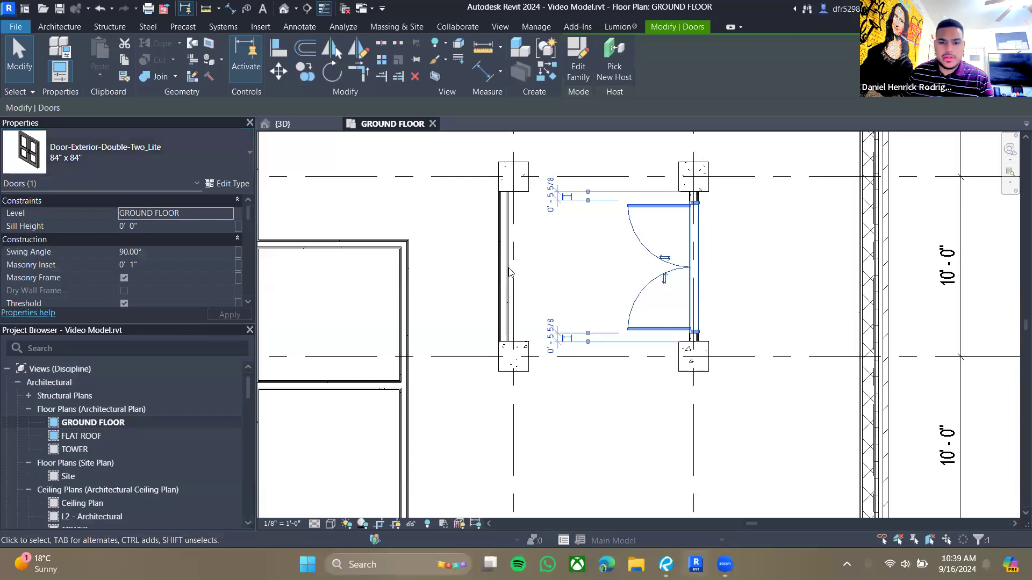
pyautogui.scroll(3, 510, 273)
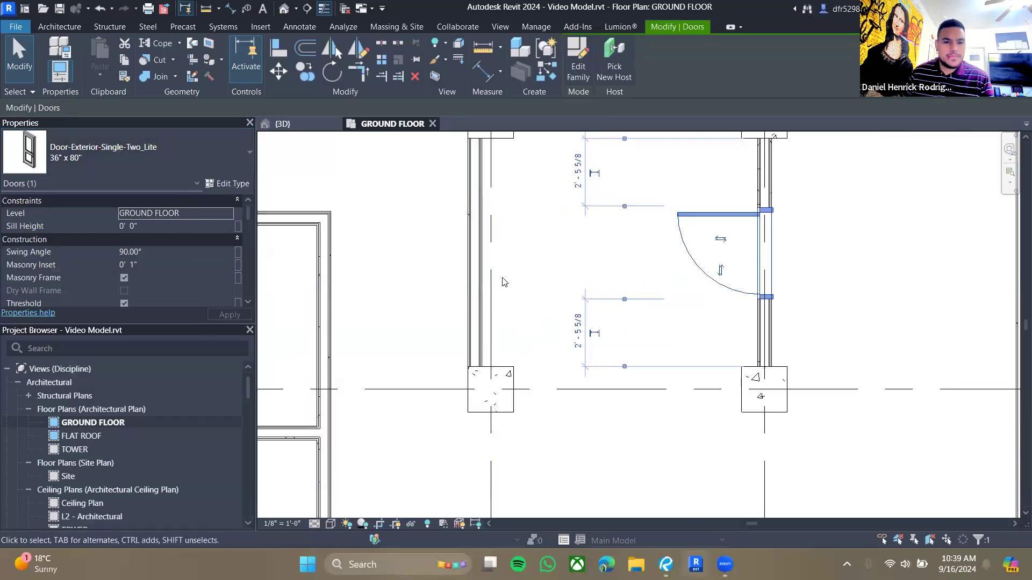
pyautogui.press('Escape')
# - Place a 36" x 80" Door-Exterior-Single-Two_Lite door in the vestibule's west partition
pyautogui.click(178, 154)
pyautogui.click(81, 63)
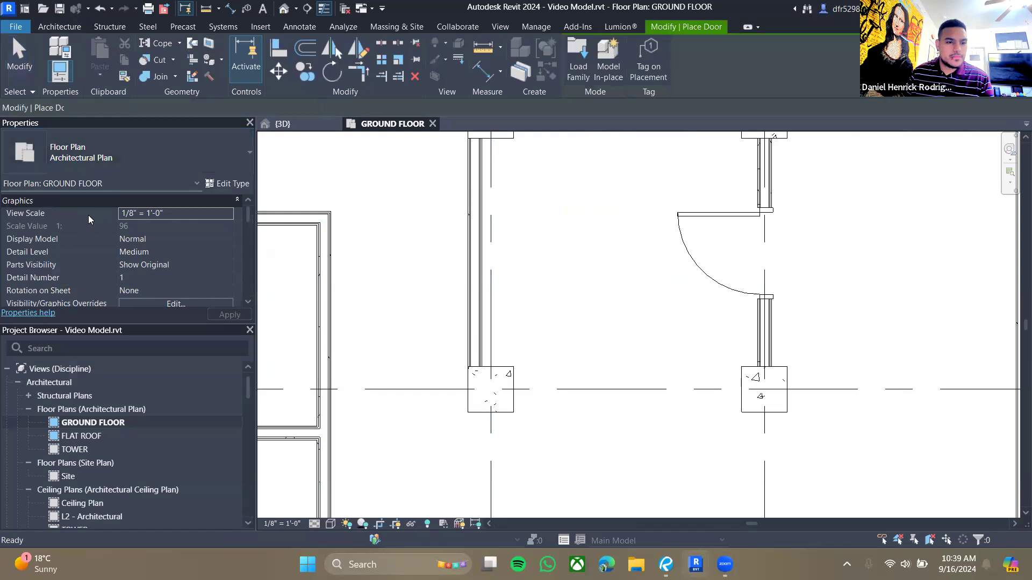
pyautogui.click(107, 154)
pyautogui.click(69, 269)
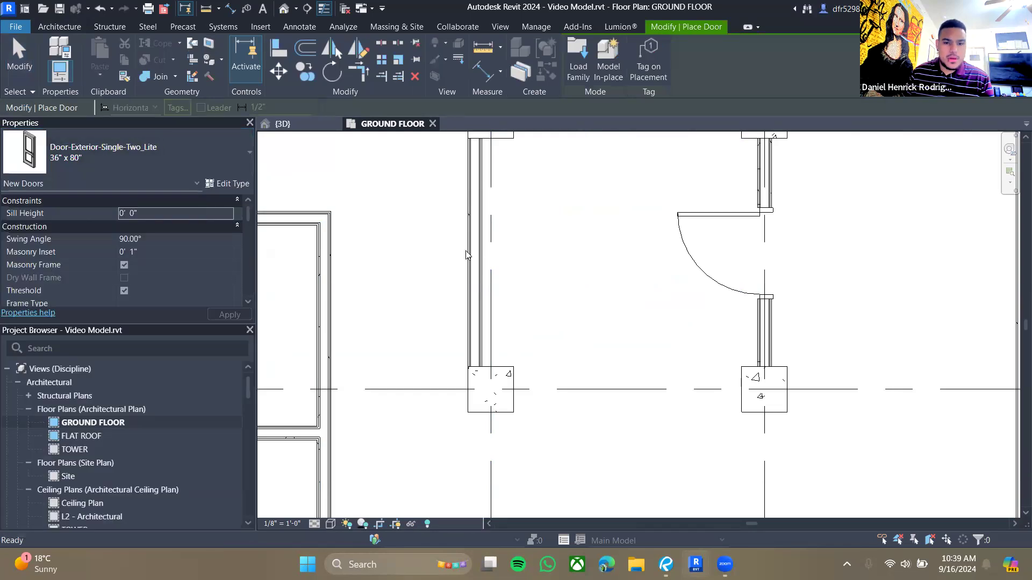
pyautogui.click(471, 252)
pyautogui.press('Escape')
pyautogui.press('Escape')
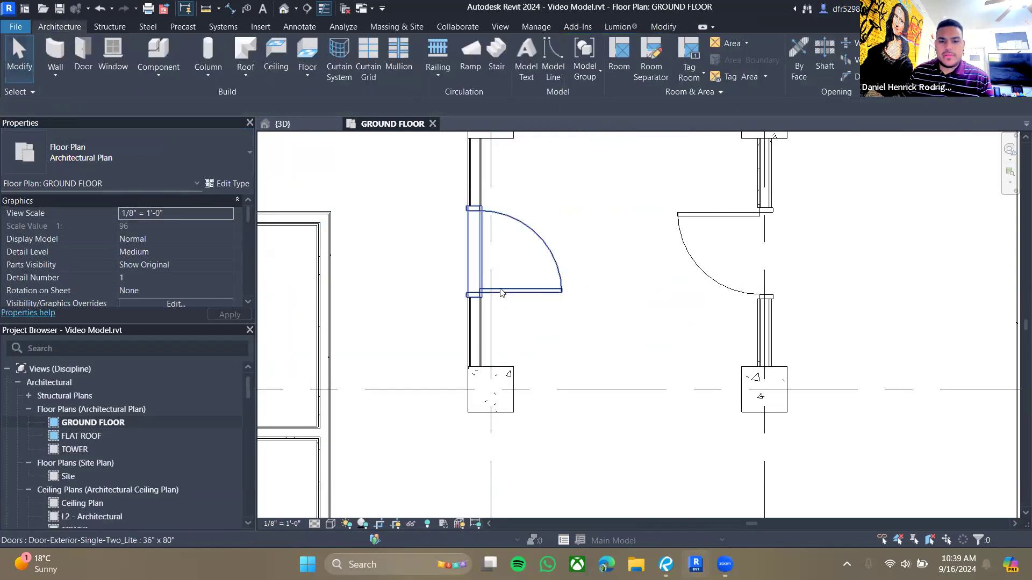
# - Select the single door and flip its swing direction
pyautogui.click(471, 282)
pyautogui.press('space')
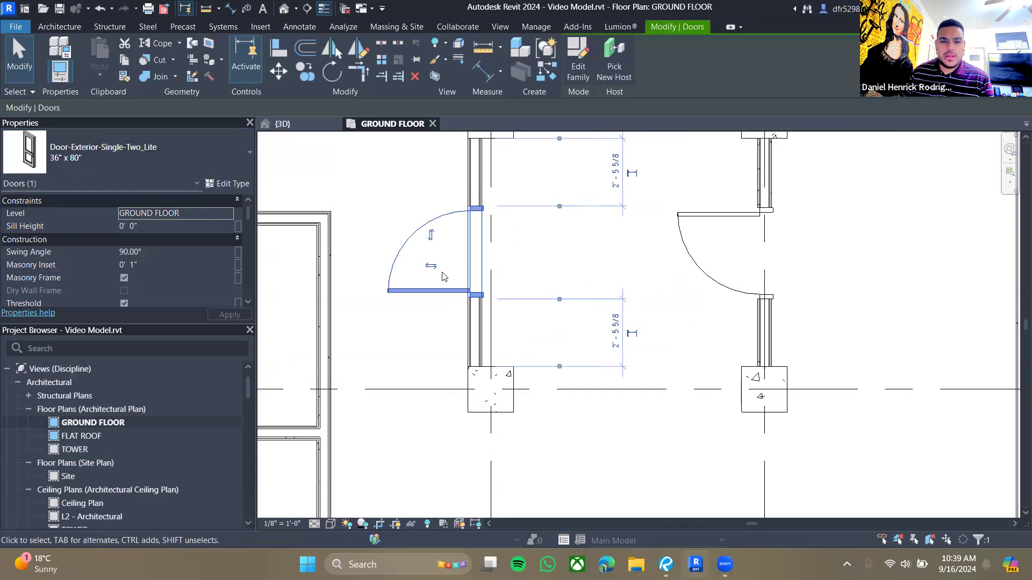
pyautogui.press('space')
pyautogui.click(518, 270)
pyautogui.click(709, 279)
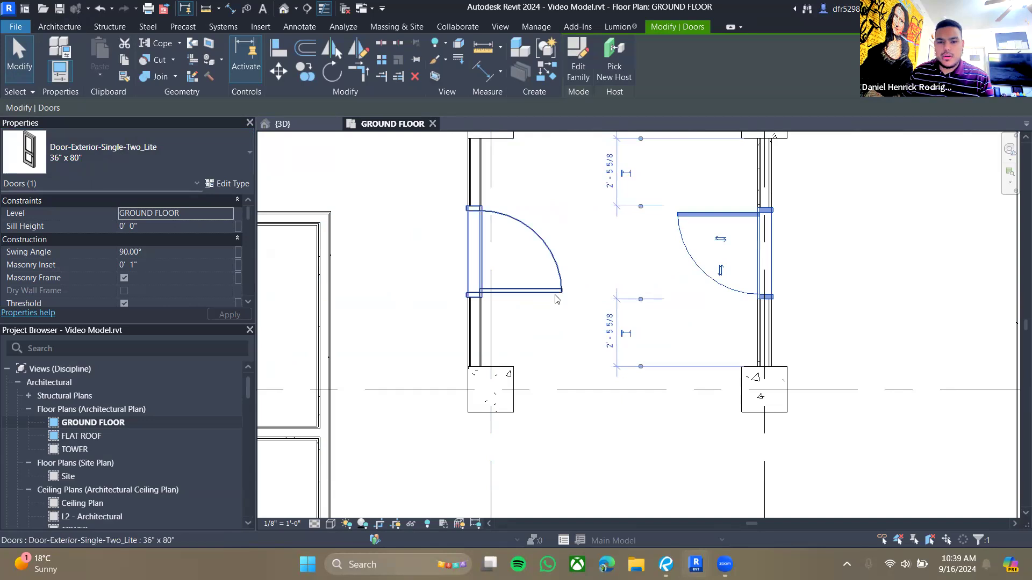
# - Undo the last four changes to remove the single door and restore the double door
pyautogui.press('Escape')
pyautogui.hotkey('ctrl', 'z')
pyautogui.hotkey('ctrl', 'z')
pyautogui.hotkey('ctrl', 'z')
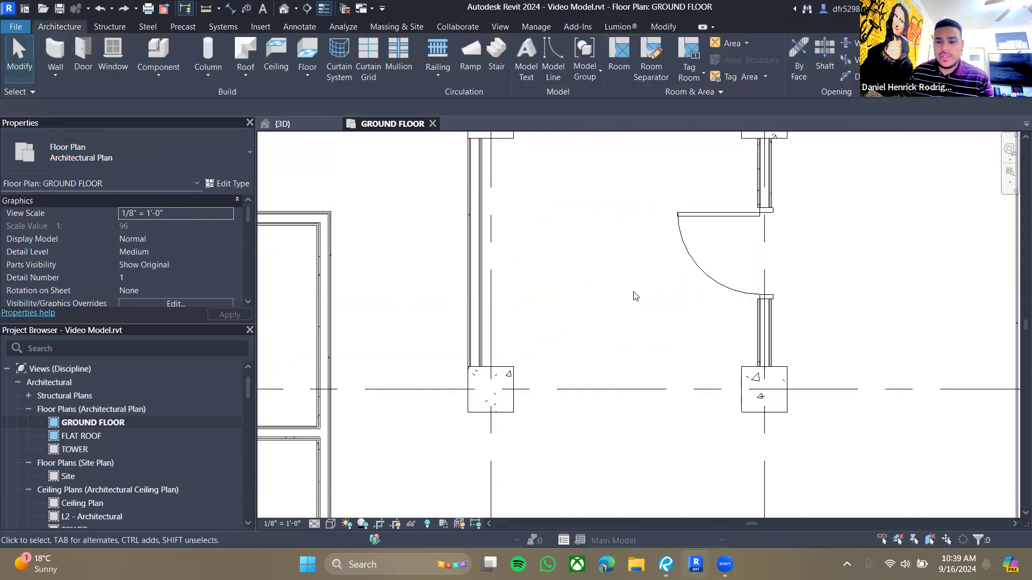
pyautogui.hotkey('ctrl', 'z')
# - Compare the double door's position with the vestibule layout on sheet A110 in Revu
pyautogui.click(735, 261)
pyautogui.scroll(-1, 851, 268)
pyautogui.scroll(-2, 851, 269)
pyautogui.moveTo(863, 273); pyautogui.dragTo(649, 253, button='middle')
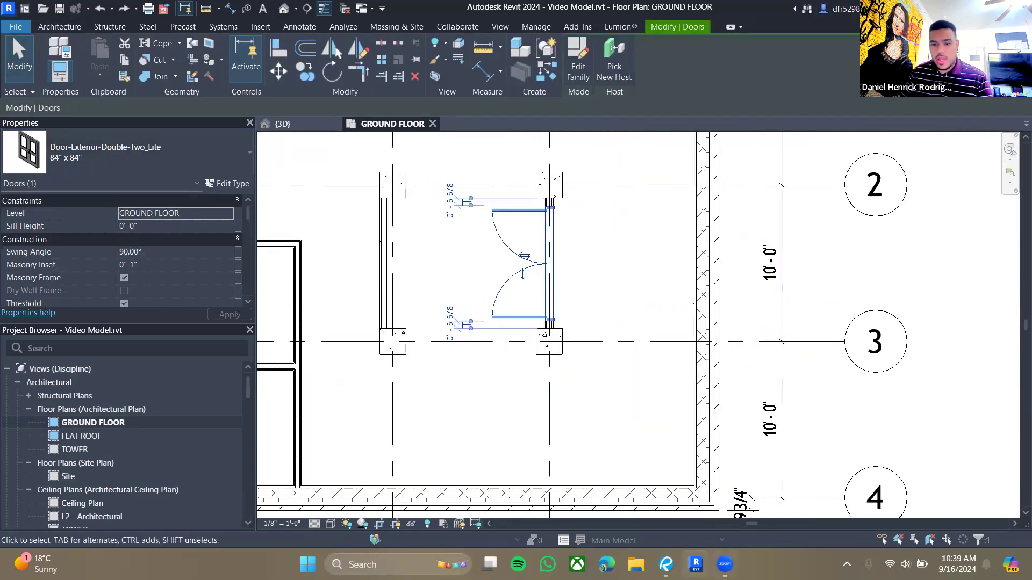
pyautogui.click(666, 564)
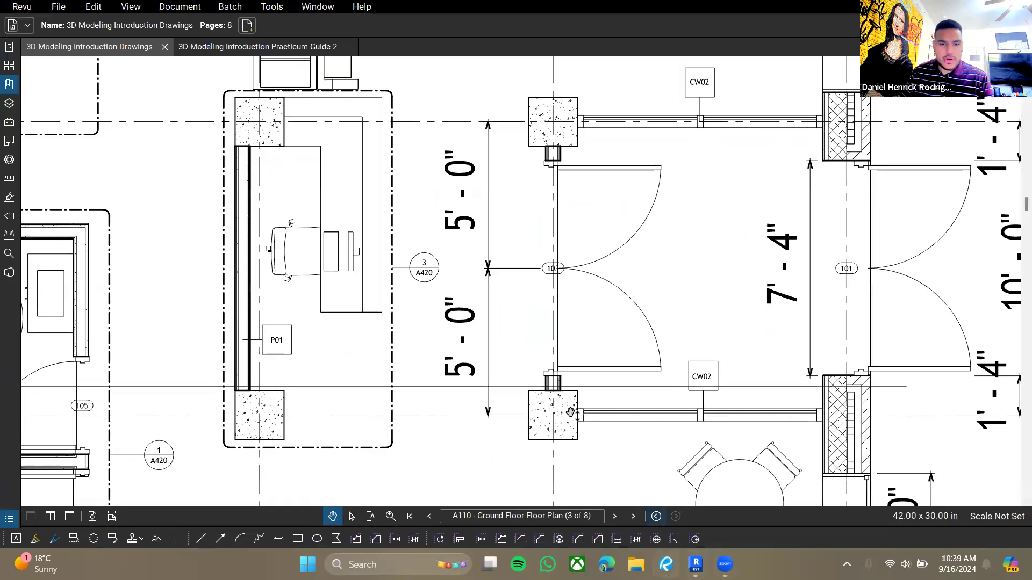
pyautogui.moveTo(735, 263); pyautogui.dragTo(661, 268)
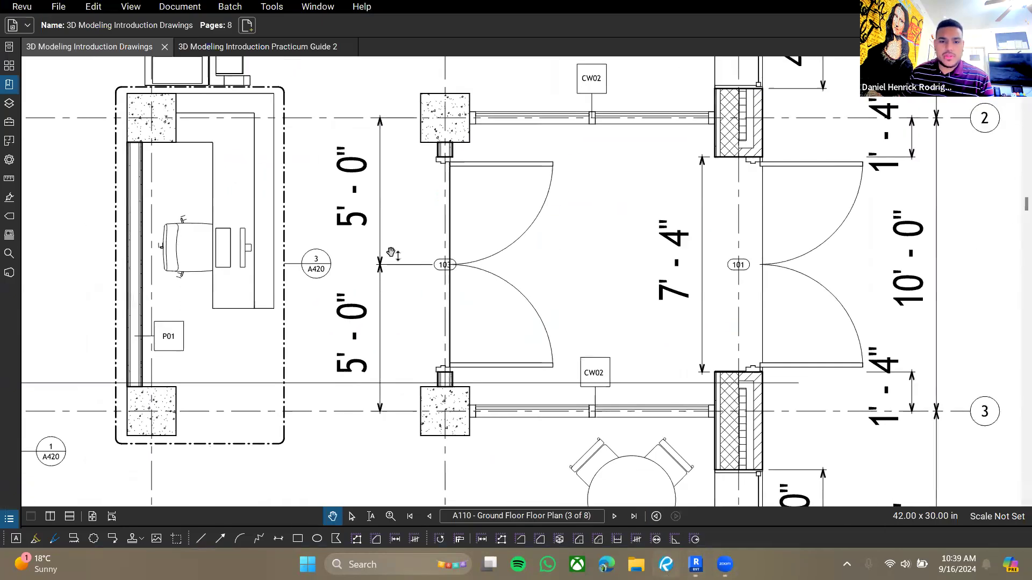
pyautogui.scroll(-2, 462, 284)
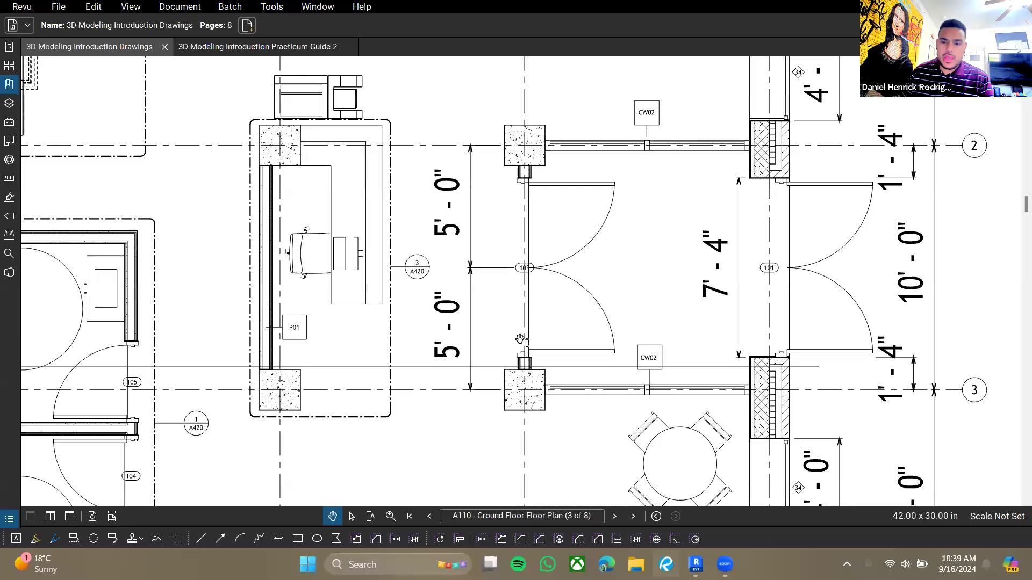
pyautogui.moveTo(621, 280); pyautogui.dragTo(474, 305)
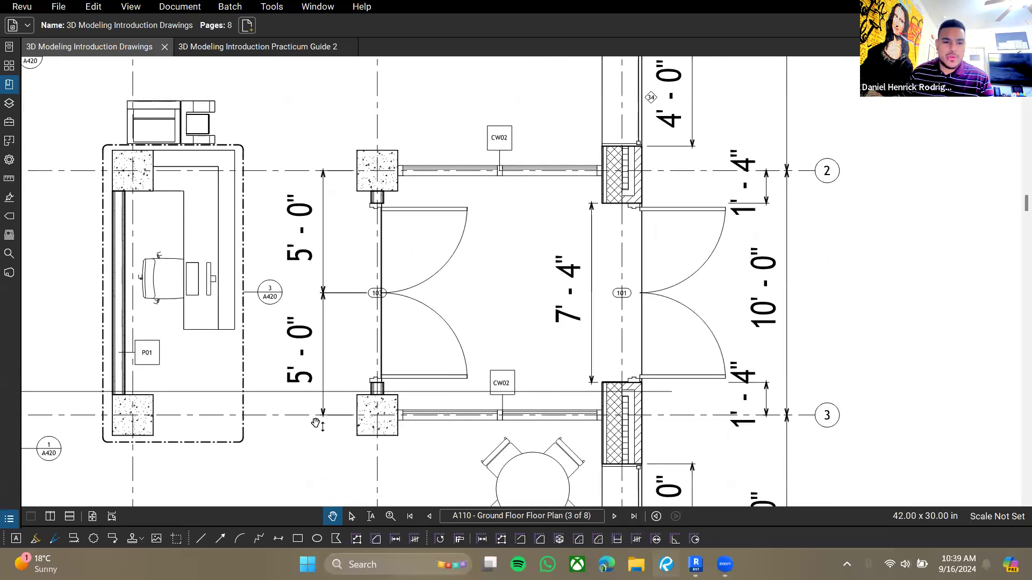
pyautogui.moveTo(318, 424); pyautogui.dragTo(485, 401)
pyautogui.click(696, 564)
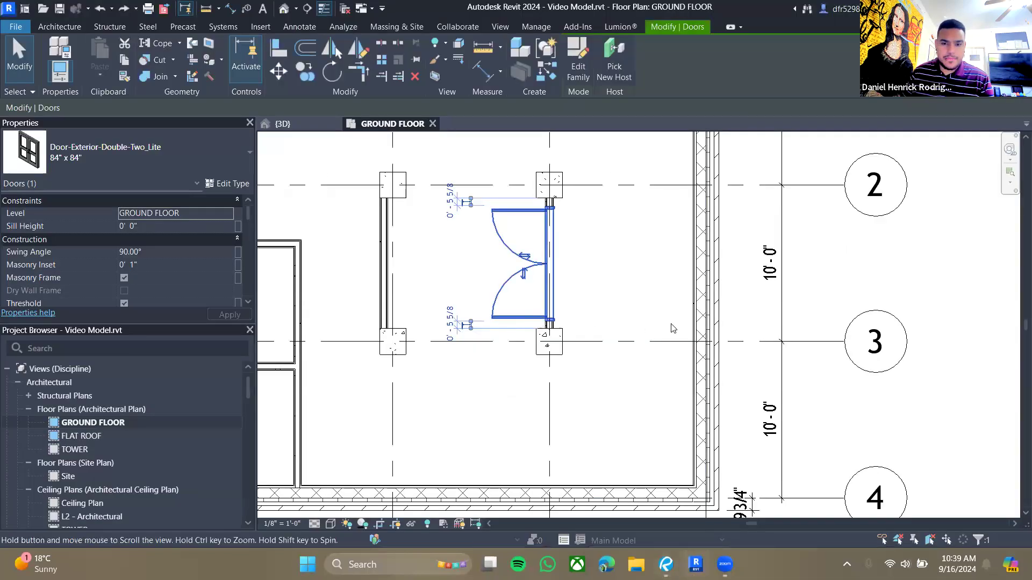
# - Place an aligned dimension from grid 2 through the door's centerline to grid 3
pyautogui.click(685, 248)
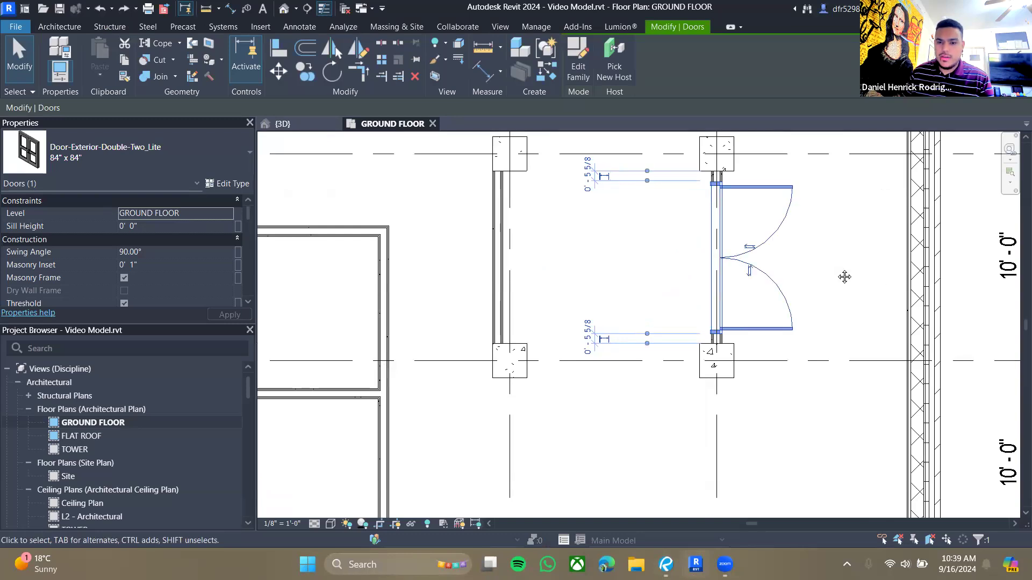
pyautogui.moveTo(843, 276); pyautogui.dragTo(746, 290, button='middle')
pyautogui.click(230, 9)
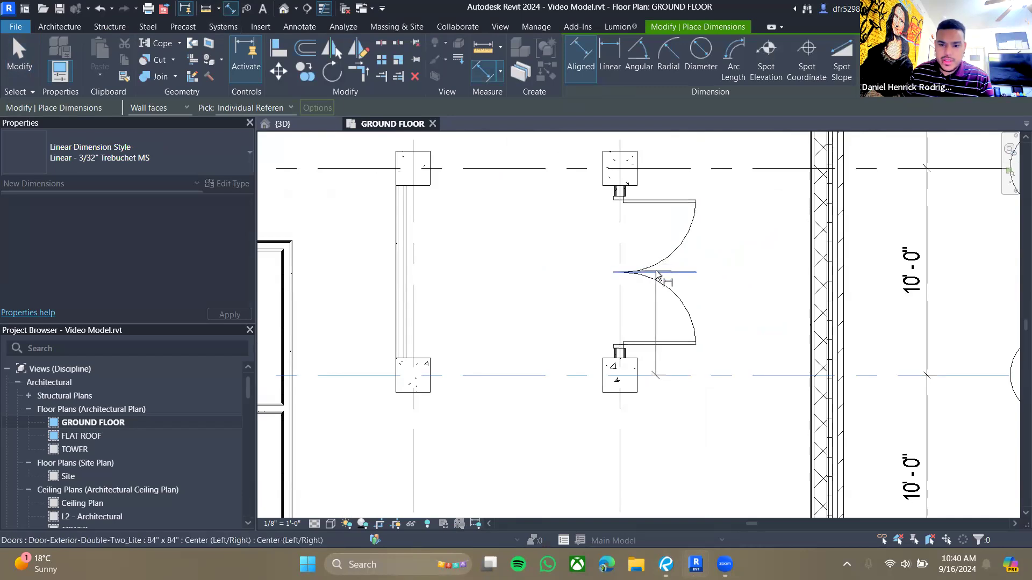
pyautogui.click(678, 273)
pyautogui.click(567, 300)
pyautogui.click(692, 271)
pyautogui.click(590, 170)
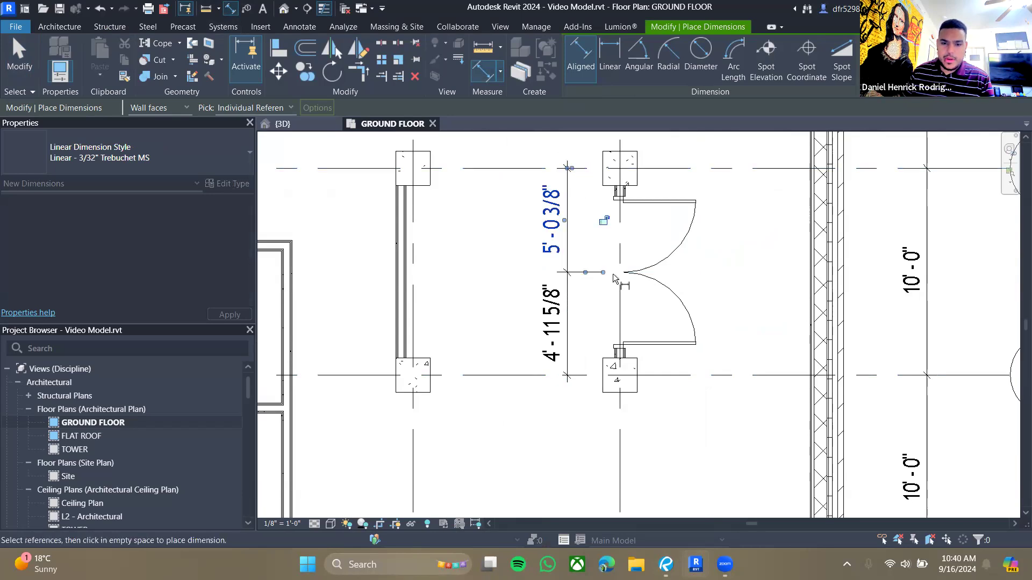
pyautogui.click(568, 227)
# - Set the dimension from the door centerline to the grid to 5' so the door is centered
pyautogui.press('Escape')
pyautogui.press('Escape')
pyautogui.click(631, 278)
pyautogui.click(561, 326)
pyautogui.write('5')
pyautogui.press('Return')
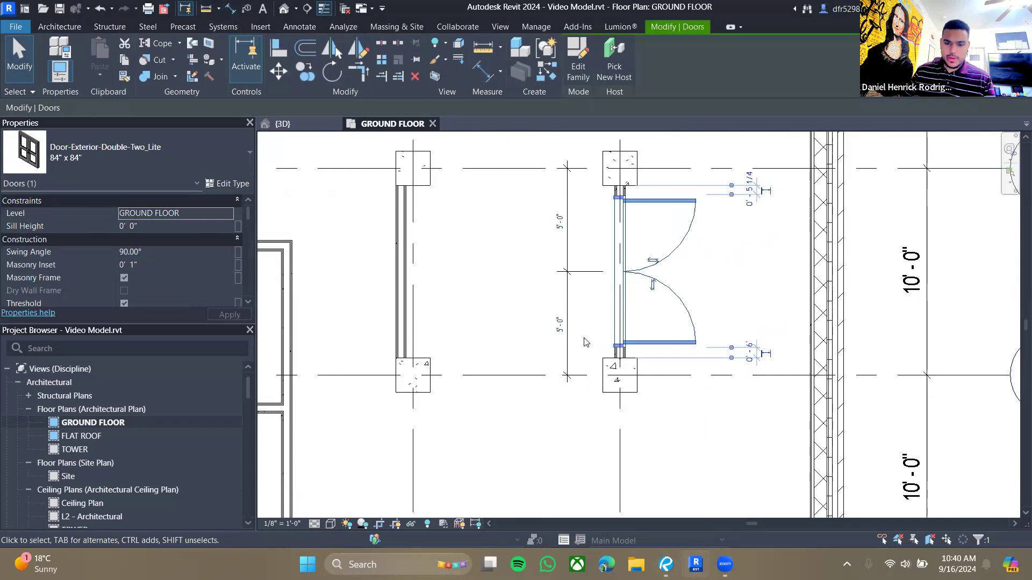
pyautogui.click(526, 283)
pyautogui.scroll(-2, 712, 266)
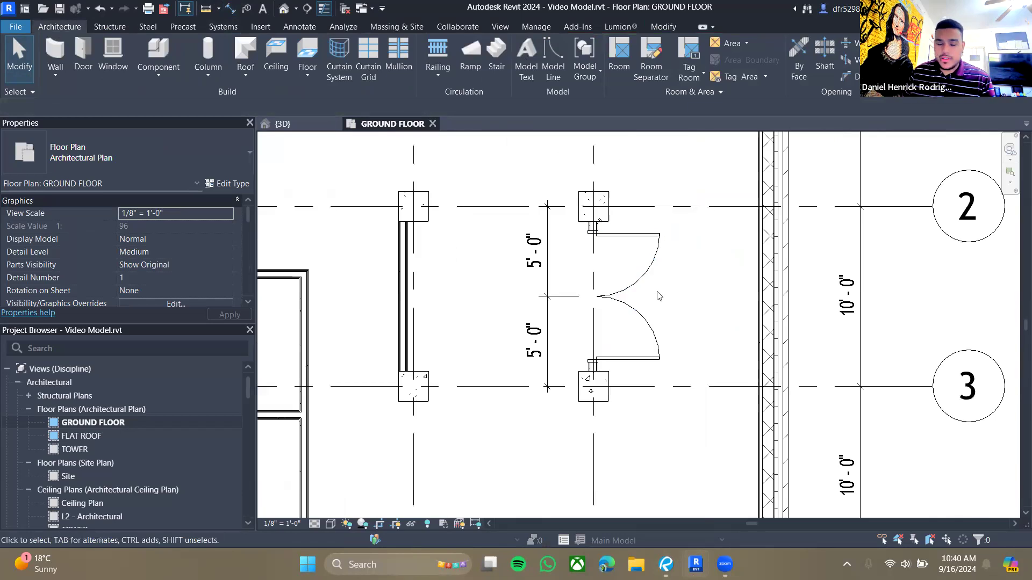
# - Read the window placement instructions in the practicum guide
pyautogui.scroll(-1, 610, 324)
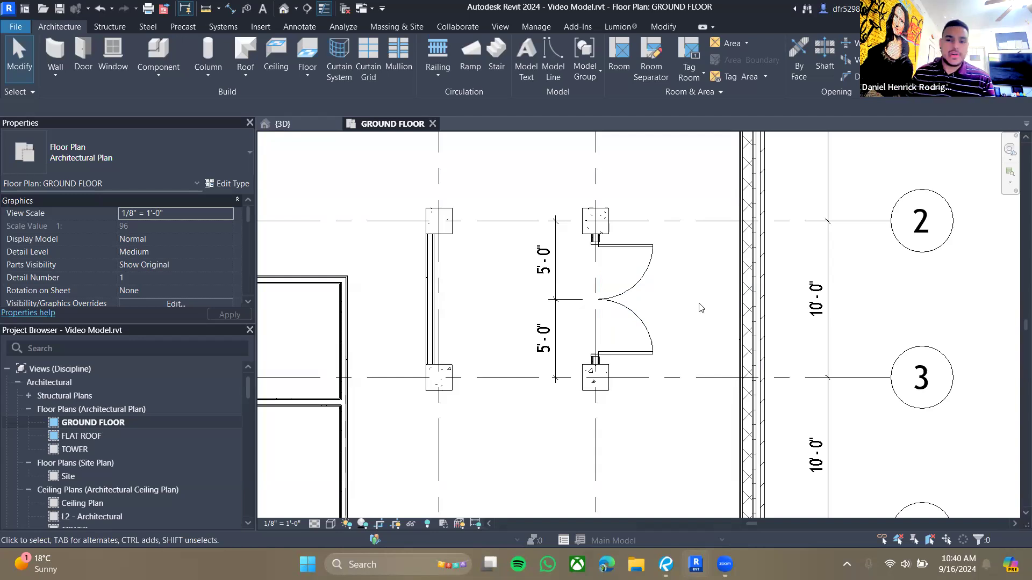
pyautogui.click(666, 565)
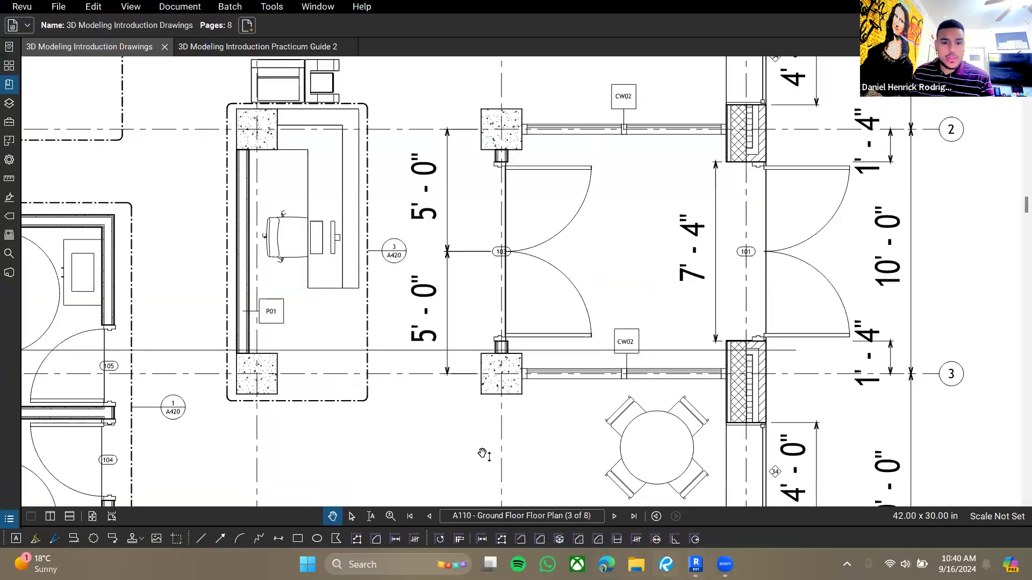
pyautogui.click(200, 50)
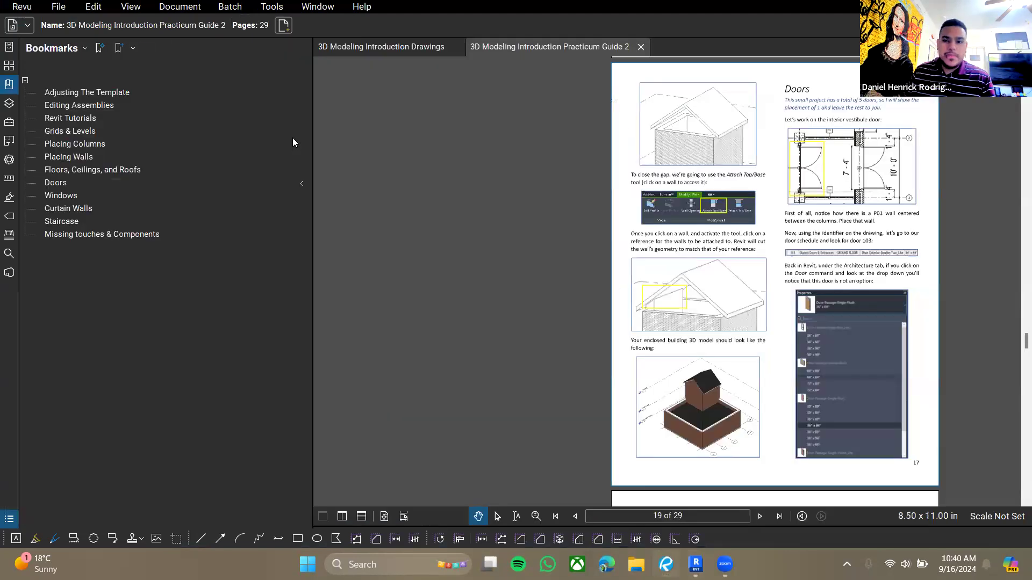
pyautogui.moveTo(763, 403); pyautogui.dragTo(631, 161)
pyautogui.moveTo(667, 473); pyautogui.dragTo(639, 97)
pyautogui.moveTo(560, 305); pyautogui.dragTo(587, 250)
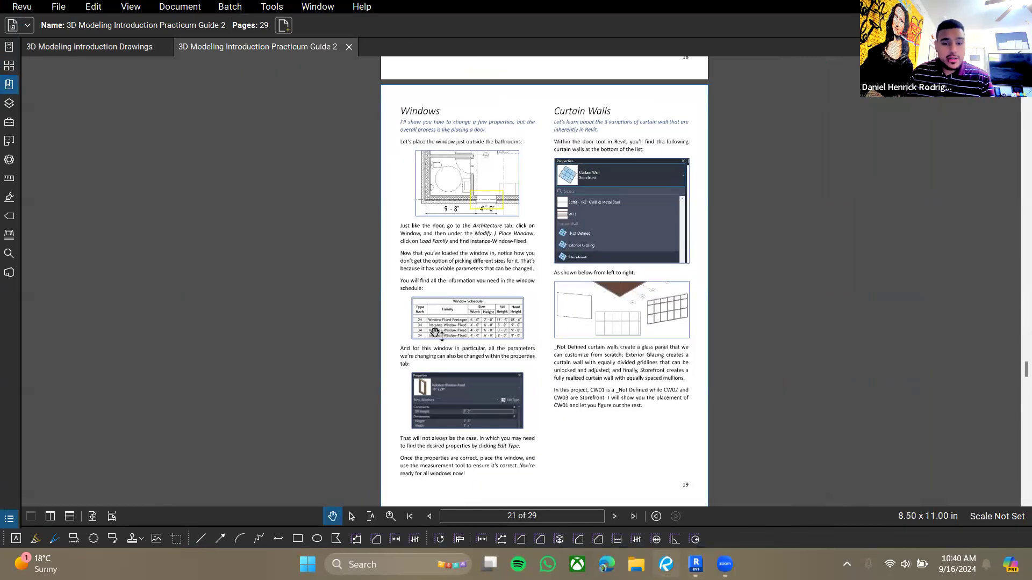
# - Start the Window command on the ground floor plan and open the window type list
pyautogui.click(695, 562)
pyautogui.scroll(-1, 550, 369)
pyautogui.moveTo(491, 366); pyautogui.dragTo(563, 244, button='middle')
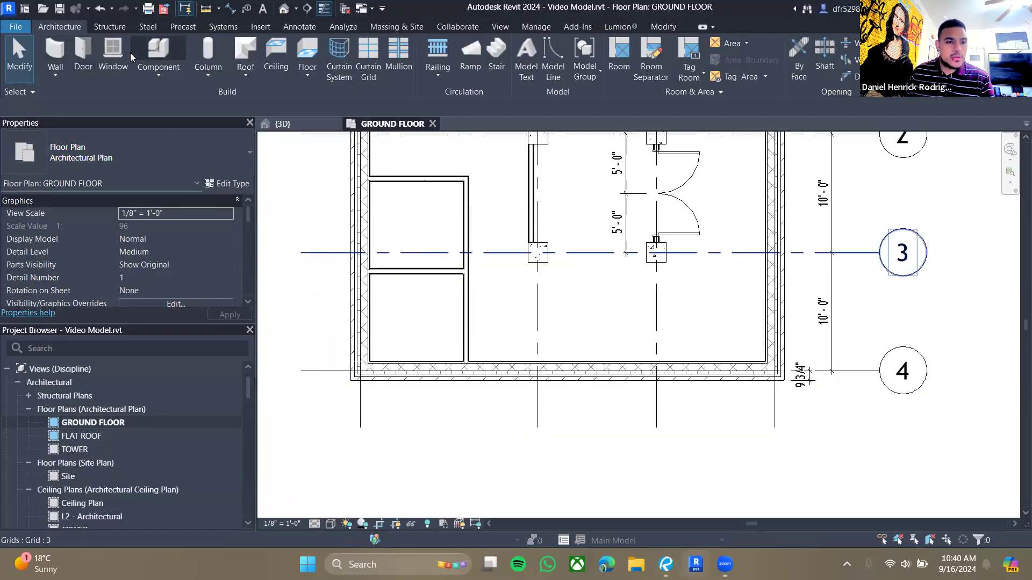
pyautogui.click(113, 51)
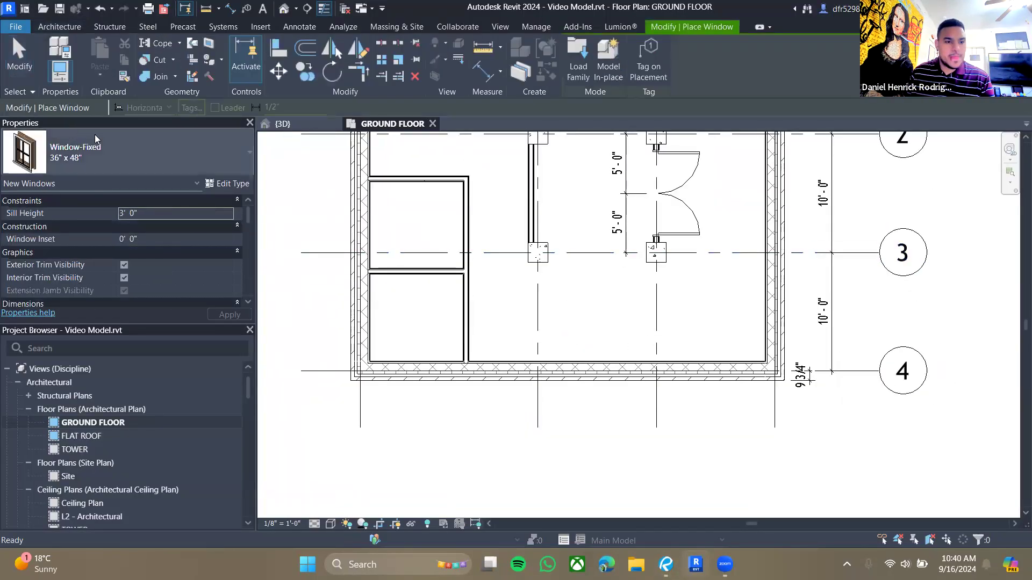
pyautogui.click(193, 159)
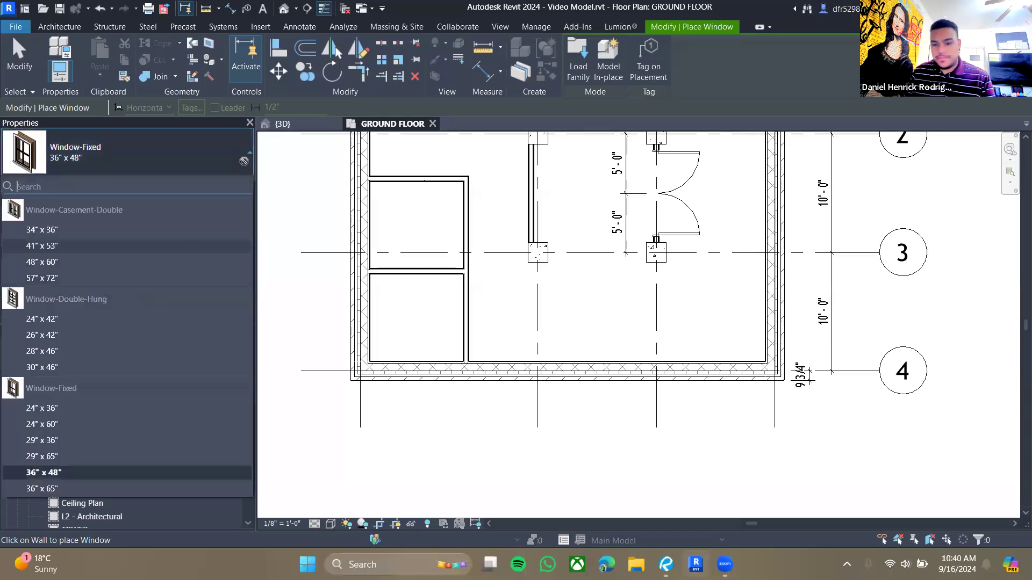
# - Examine the bathroom exterior window on sheet A110 and the window schedule on sheet A420
pyautogui.hotkey('alt', 'Tab')
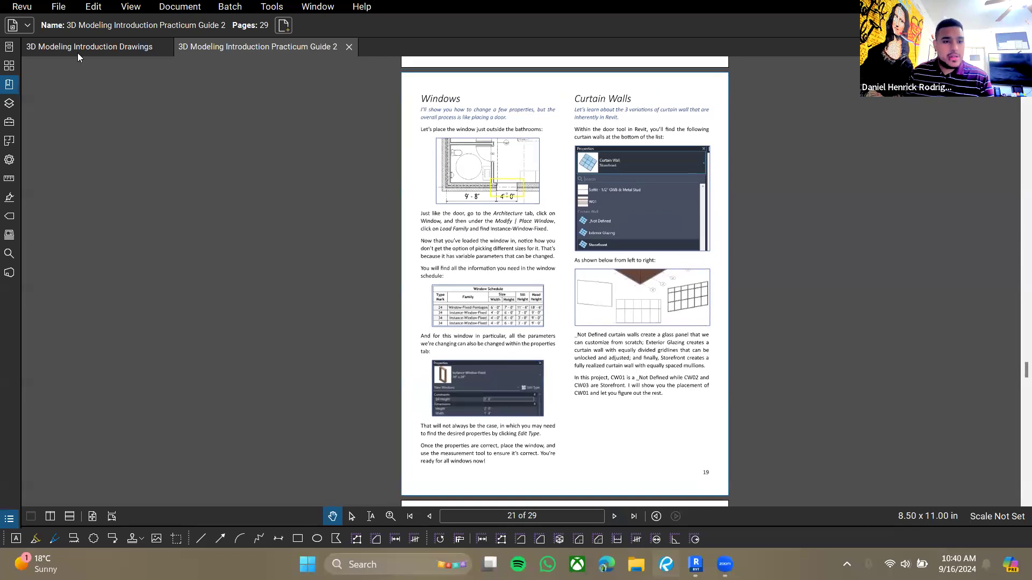
pyautogui.hotkey('ctrl', 'Tab')
pyautogui.moveTo(452, 267); pyautogui.dragTo(456, 260)
pyautogui.keyDown('ctrl'); pyautogui.scroll(-5, 457, 262); pyautogui.keyUp('ctrl')
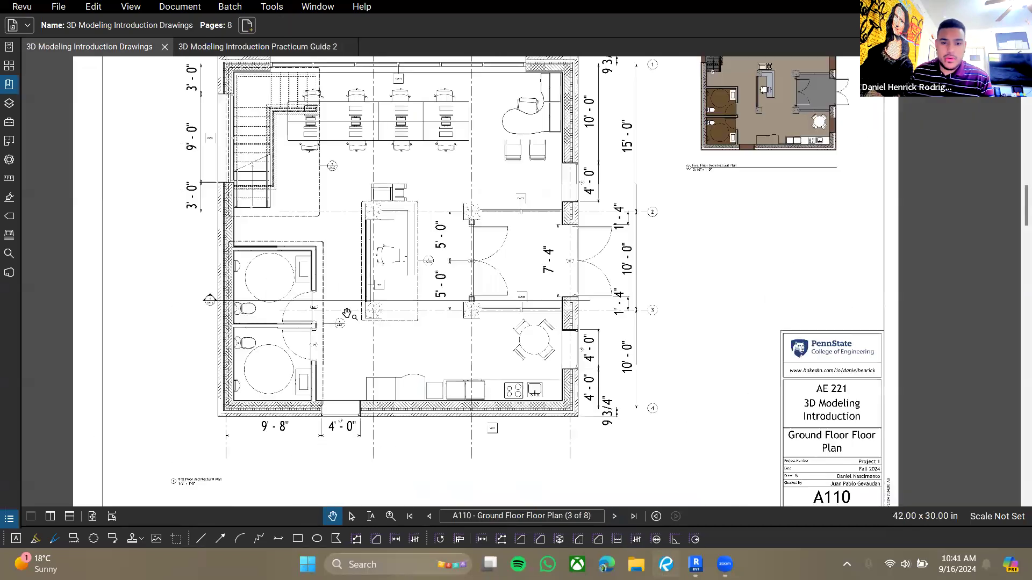
pyautogui.moveTo(443, 344); pyautogui.dragTo(469, 367)
pyautogui.keyDown('ctrl'); pyautogui.scroll(-4, 469, 368); pyautogui.keyUp('ctrl')
pyautogui.scroll(-10, 508, 366)
pyautogui.scroll(10, 523, 404)
pyautogui.scroll(-4, 523, 405)
pyautogui.scroll(1, 523, 405)
pyautogui.moveTo(517, 243); pyautogui.dragTo(589, 312)
pyautogui.scroll(1, 462, 369)
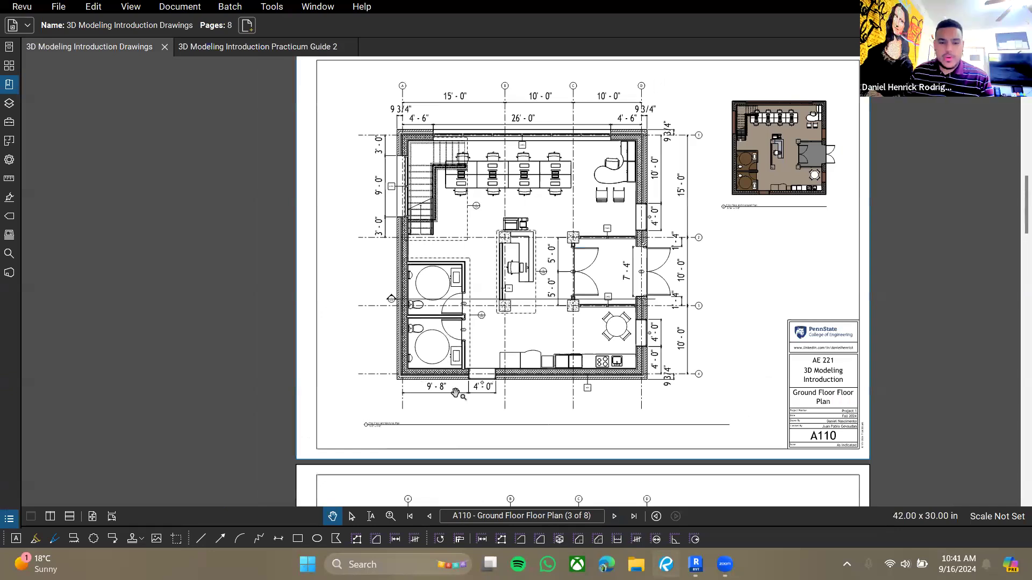
pyautogui.keyDown('ctrl'); pyautogui.scroll(5, 470, 382); pyautogui.keyUp('ctrl')
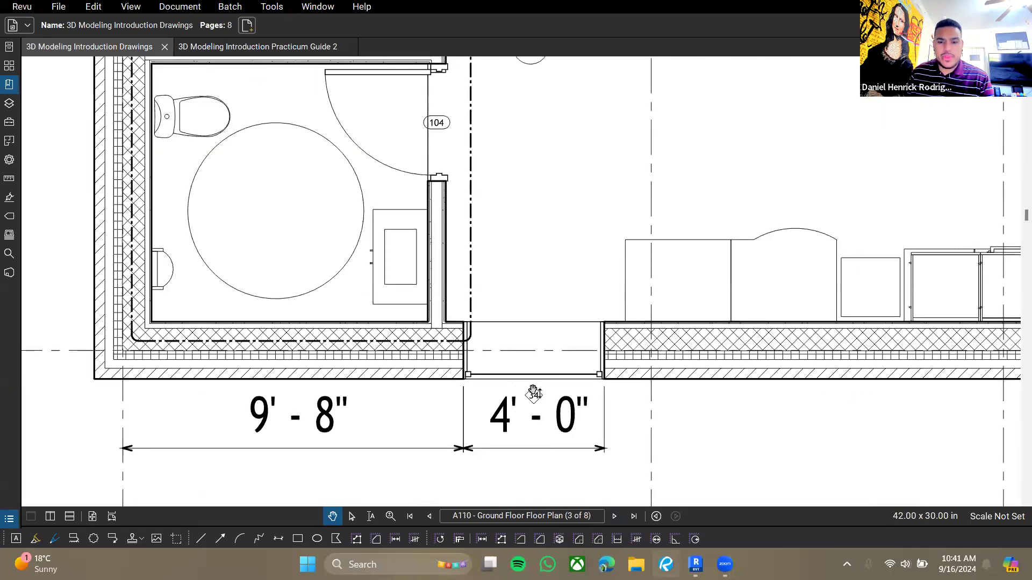
pyautogui.keyDown('ctrl'); pyautogui.scroll(-5, 517, 337); pyautogui.keyUp('ctrl')
pyautogui.scroll(-15, 532, 323)
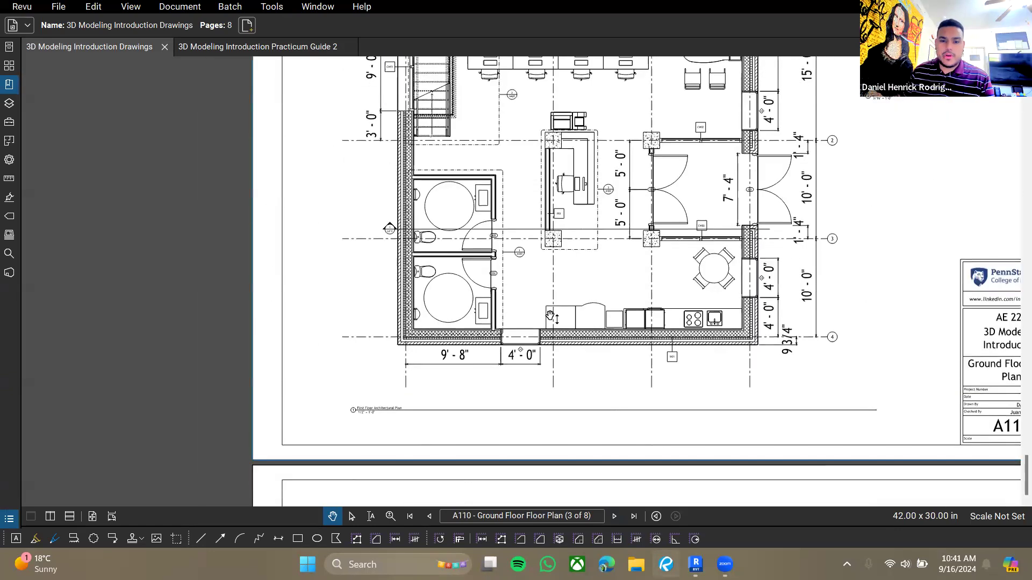
pyautogui.keyDown('ctrl'); pyautogui.scroll(-1, 430, 398); pyautogui.keyUp('ctrl')
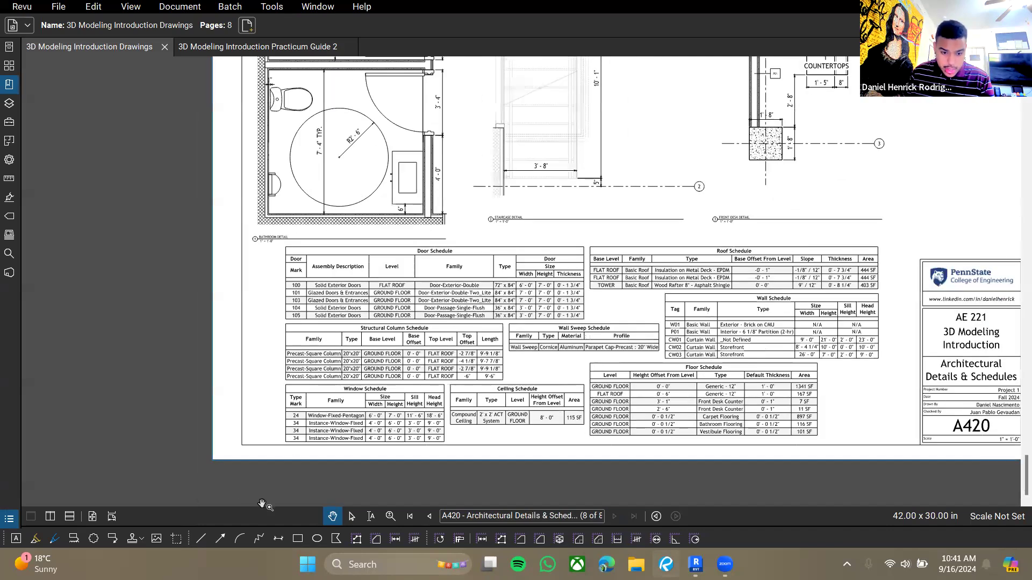
pyautogui.keyDown('ctrl'); pyautogui.scroll(4, 359, 380); pyautogui.keyUp('ctrl')
pyautogui.moveTo(359, 380); pyautogui.dragTo(289, 360)
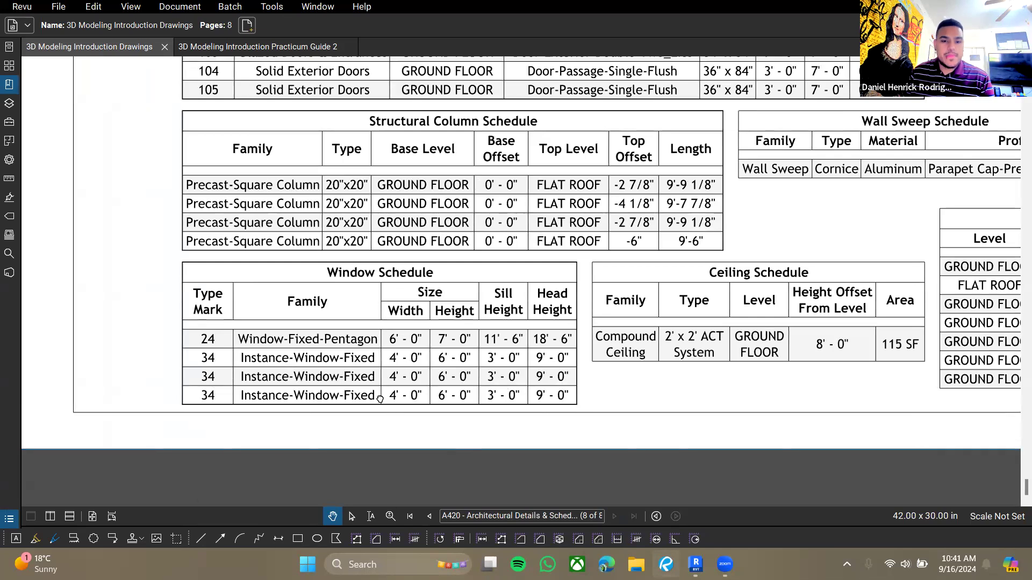
pyautogui.moveTo(379, 398); pyautogui.dragTo(367, 402)
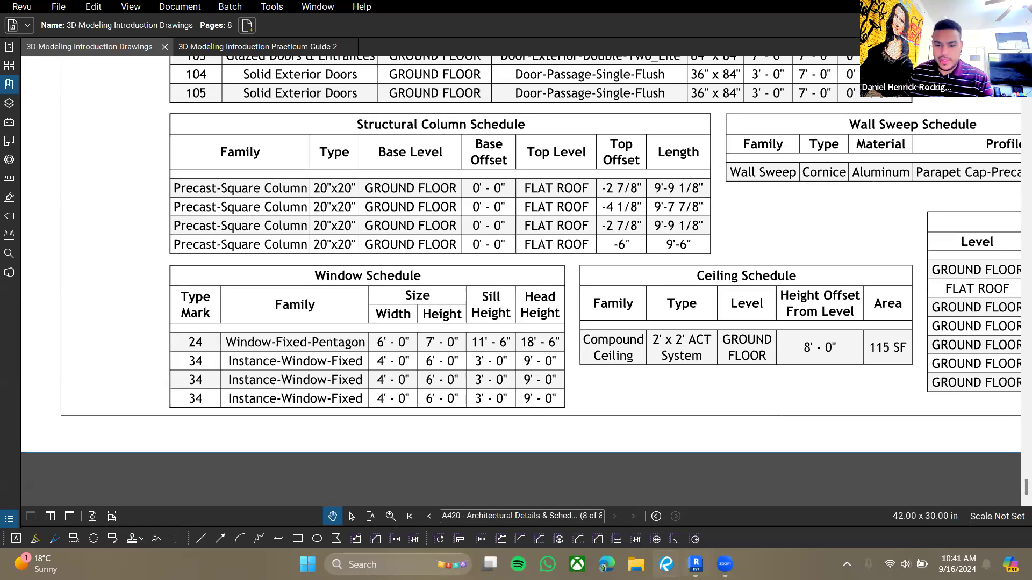
# - Load the Instance-Window-Fixed family from the library's Windows folder
pyautogui.click(695, 565)
pyautogui.click(164, 161)
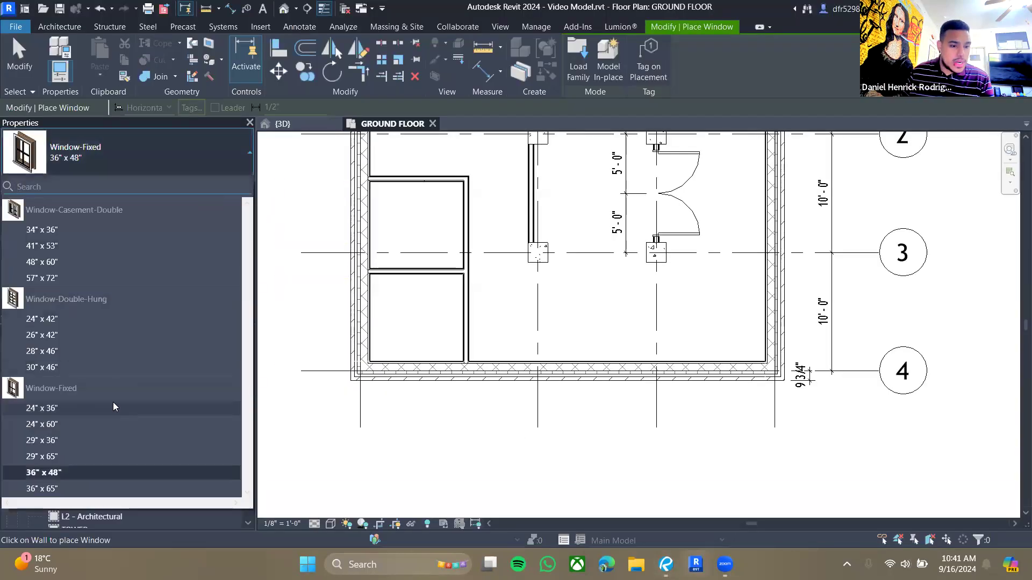
pyautogui.click(566, 80)
pyautogui.click(570, 85)
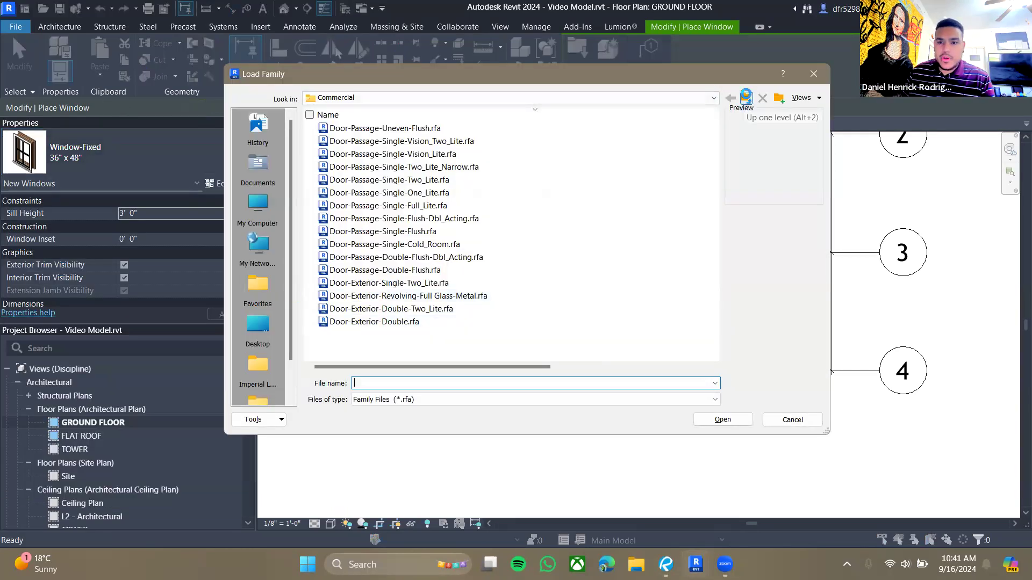
pyautogui.click(746, 98)
pyautogui.click(746, 98)
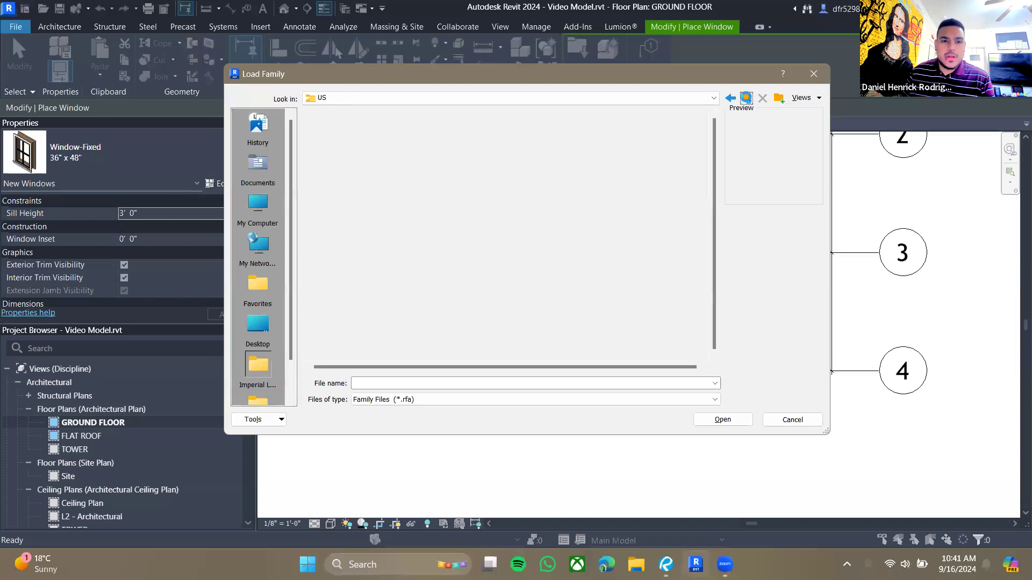
pyautogui.scroll(-2, 470, 244)
pyautogui.scroll(2, 470, 244)
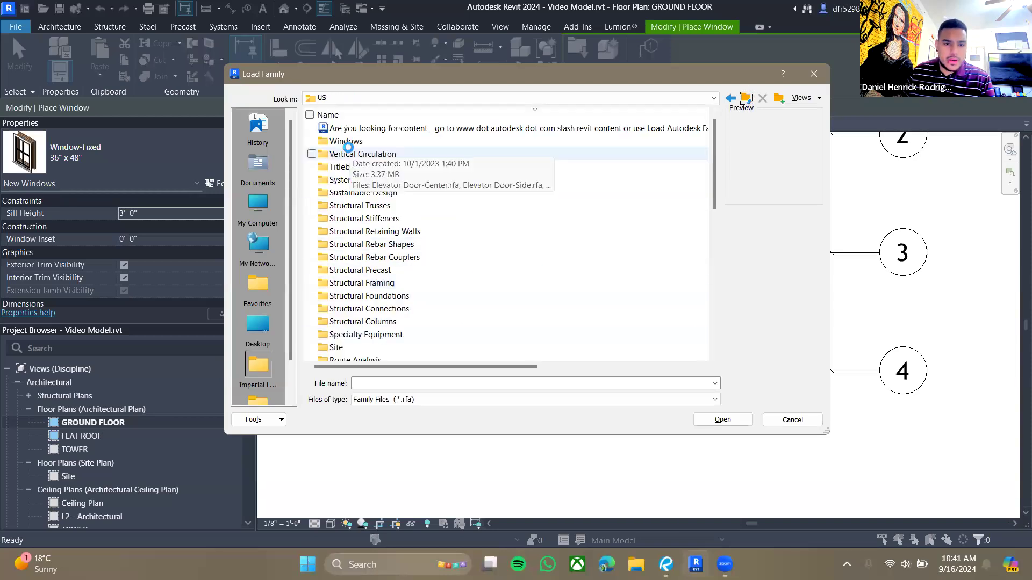
pyautogui.click(347, 141)
pyautogui.doubleClick(363, 144)
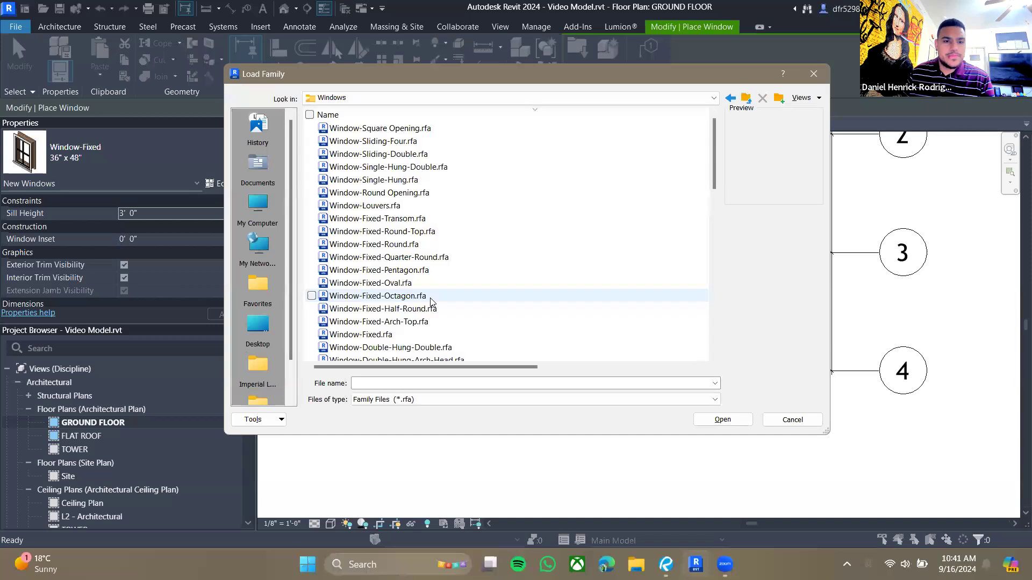
pyautogui.scroll(-3, 528, 209)
pyautogui.scroll(-9, 528, 209)
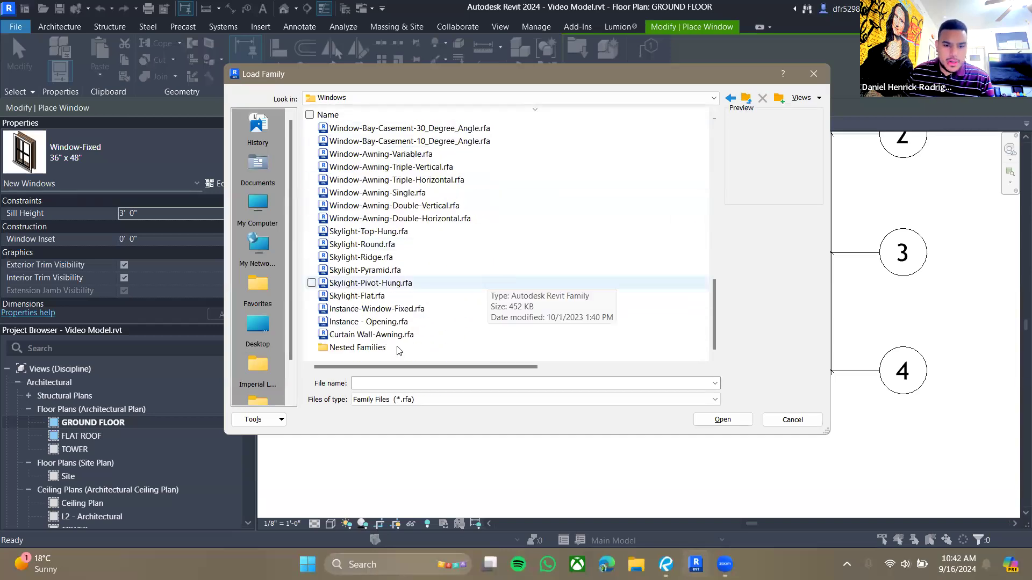
pyautogui.click(392, 323)
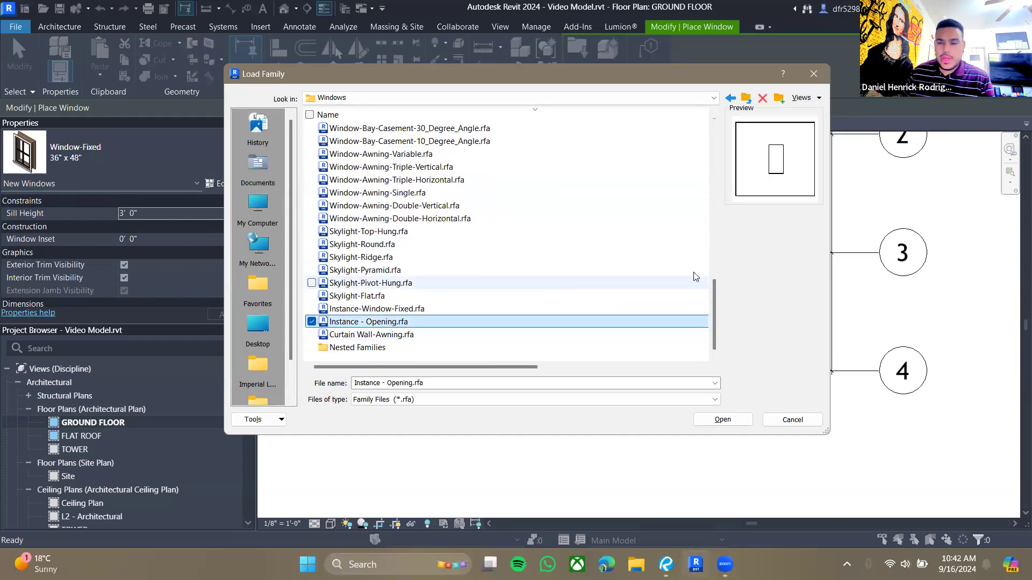
pyautogui.click(408, 310)
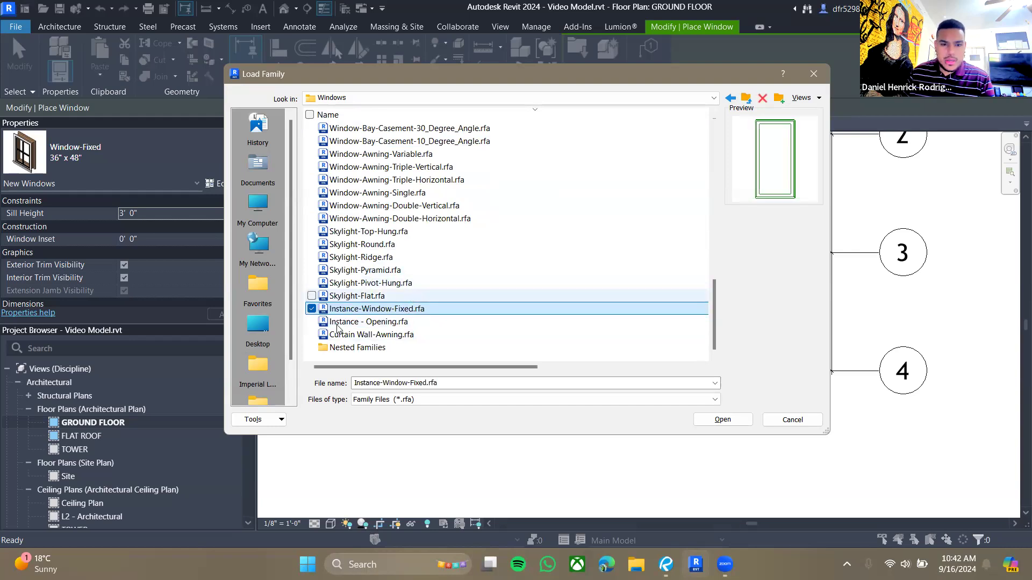
pyautogui.scroll(8, 428, 311)
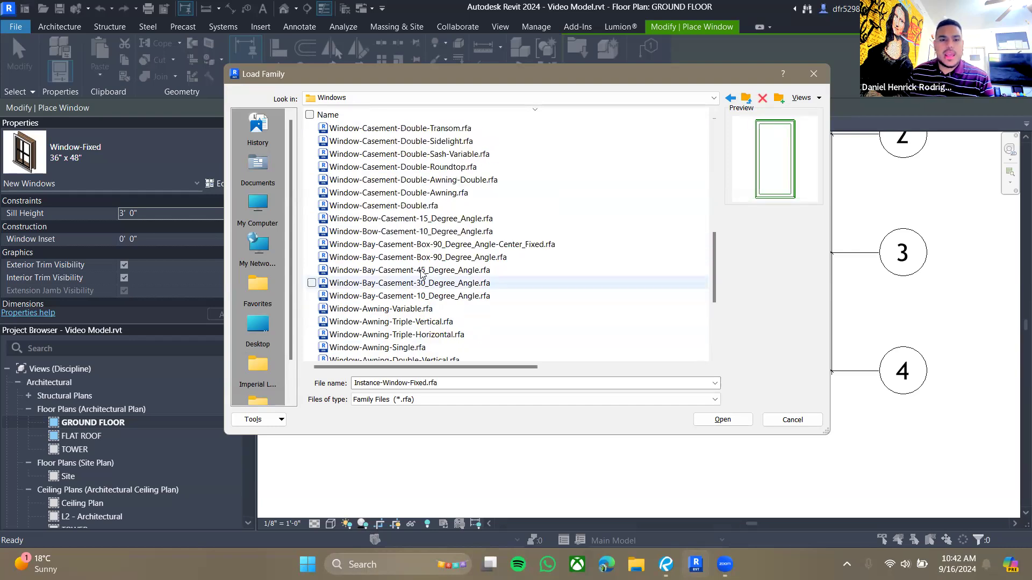
pyautogui.click(394, 158)
pyautogui.press('Down')
pyautogui.press('Down')
pyautogui.press('Down')
pyautogui.press('Down')
pyautogui.press('Down')
pyautogui.press('Down')
pyautogui.press('Down')
pyautogui.press('Down')
pyautogui.press('Down')
pyautogui.press('Down')
pyautogui.press('Down')
pyautogui.press('Down')
pyautogui.press('Down')
pyautogui.press('Down')
pyautogui.press('Down')
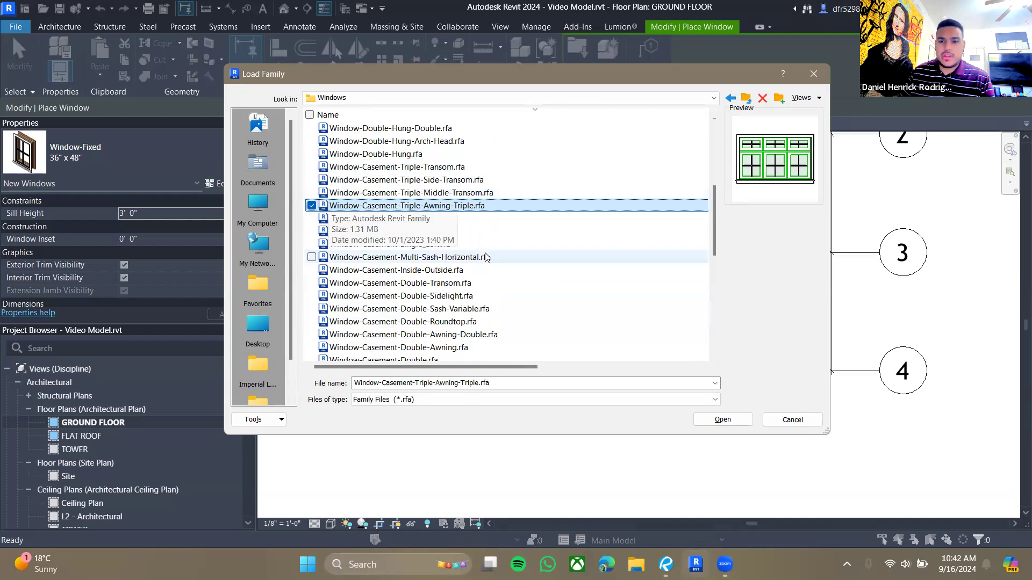
pyautogui.press('Down')
pyautogui.press('Down')
pyautogui.press('Down')
pyautogui.press('Down')
pyautogui.press('Down')
pyautogui.press('Down')
pyautogui.press('Down')
pyautogui.press('Down')
pyautogui.press('Down')
pyautogui.press('Down')
pyautogui.press('Down')
pyautogui.press('Down')
pyautogui.press('Down')
pyautogui.press('Down')
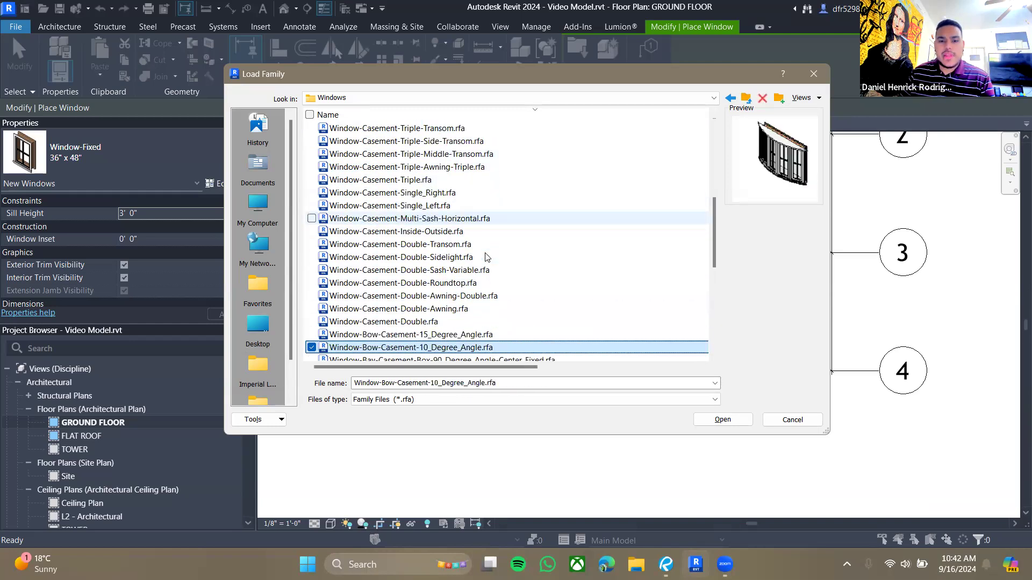
pyautogui.press('Down')
pyautogui.press('Down')
pyautogui.press('Down')
pyautogui.press('Down')
pyautogui.press('Down')
pyautogui.press('Down')
pyautogui.press('Down')
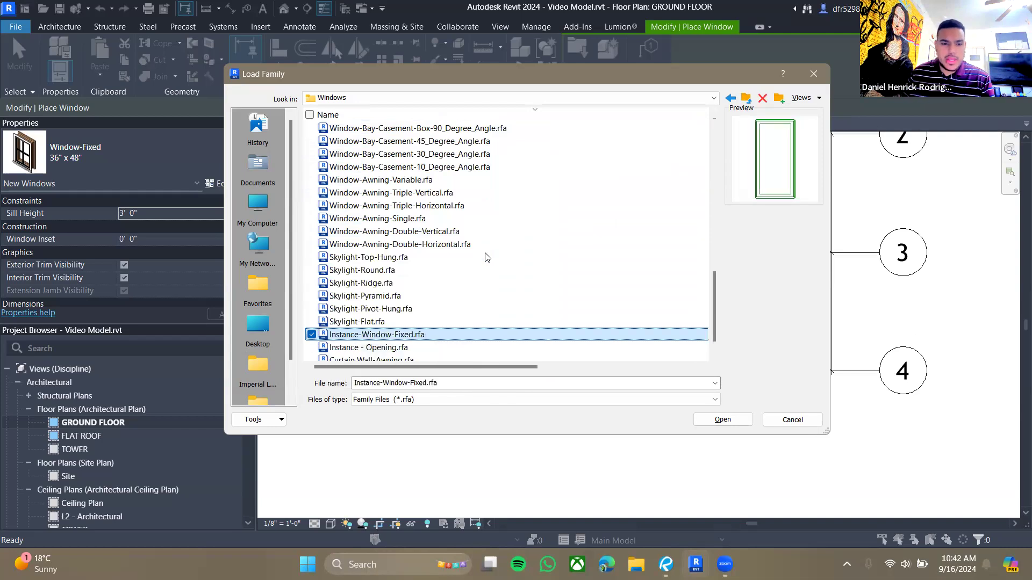
pyautogui.click(377, 324)
pyautogui.click(378, 335)
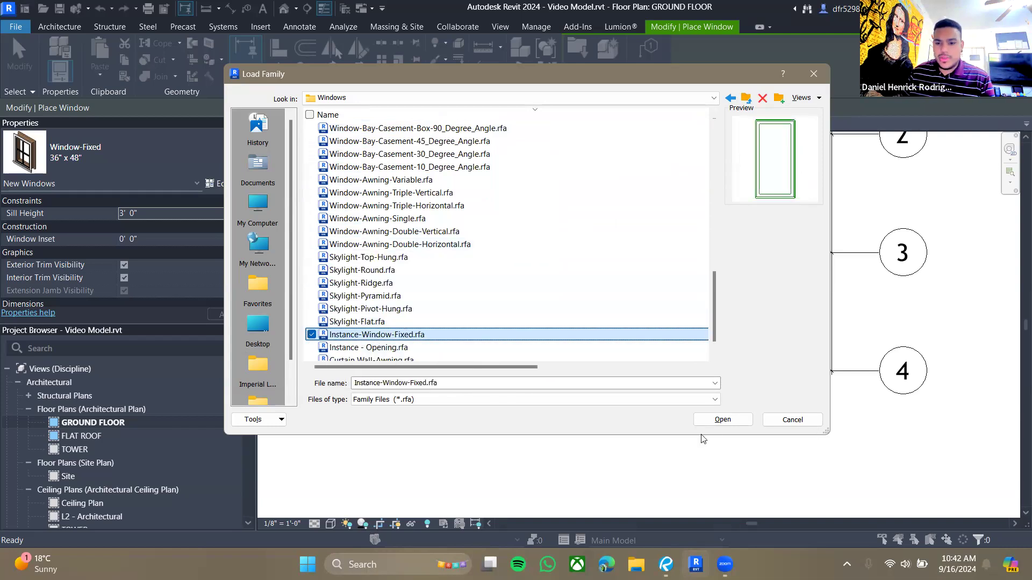
pyautogui.click(720, 422)
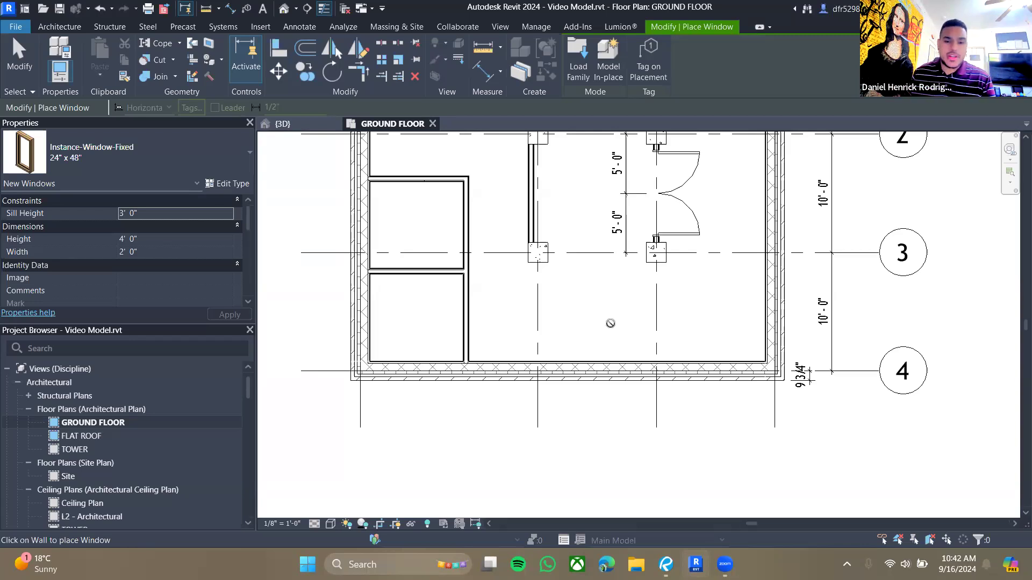
# - Set the window's height to 6' and width to 4' in its properties
pyautogui.scroll(3, 519, 410)
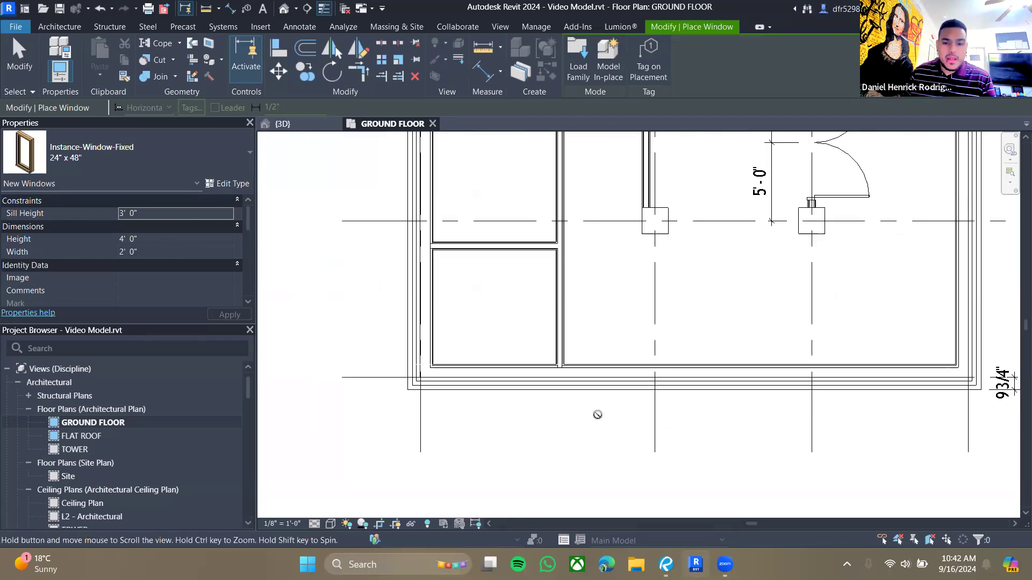
pyautogui.scroll(1, 555, 408)
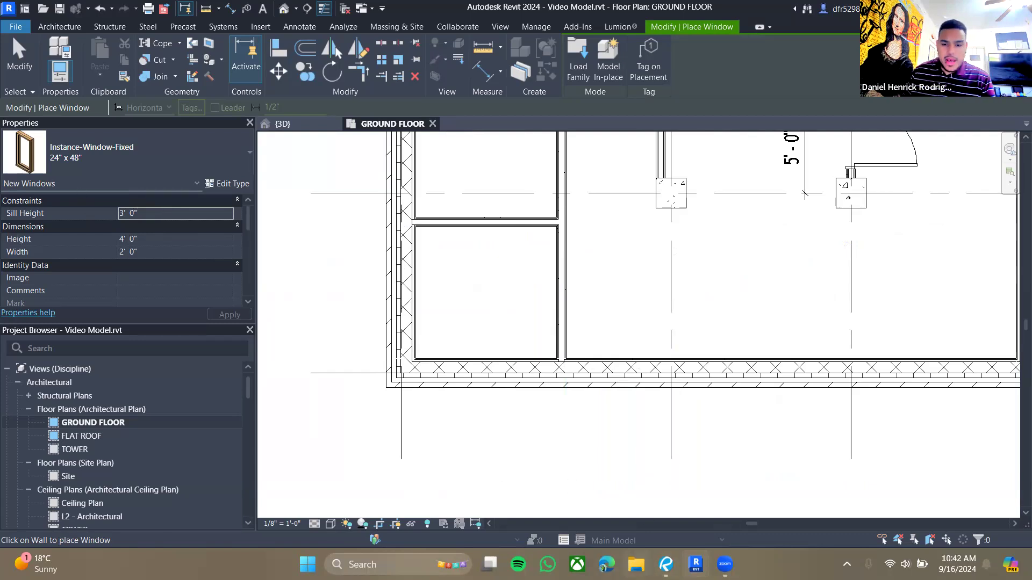
pyautogui.click(666, 565)
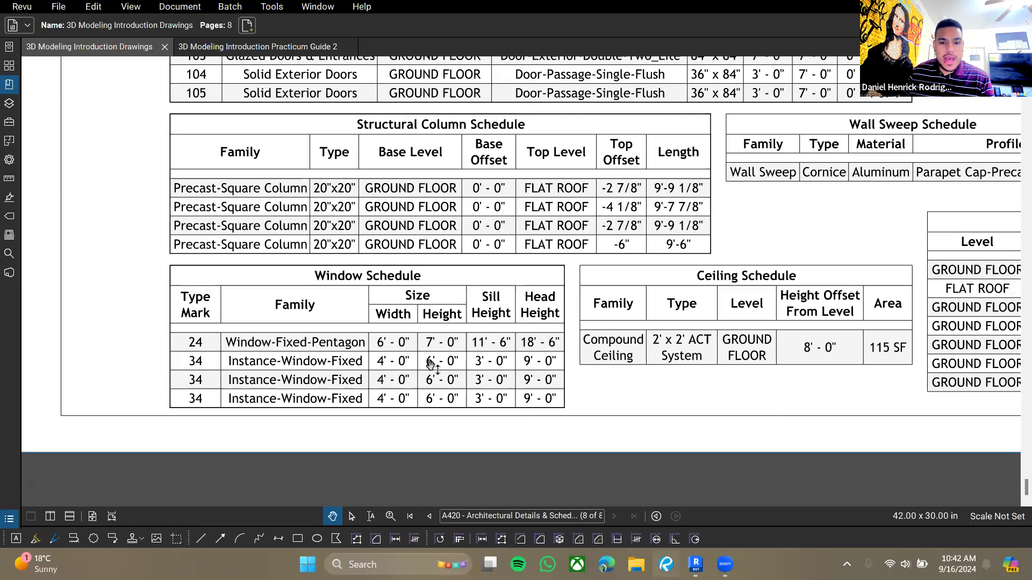
pyautogui.hotkey('alt', 'Tab')
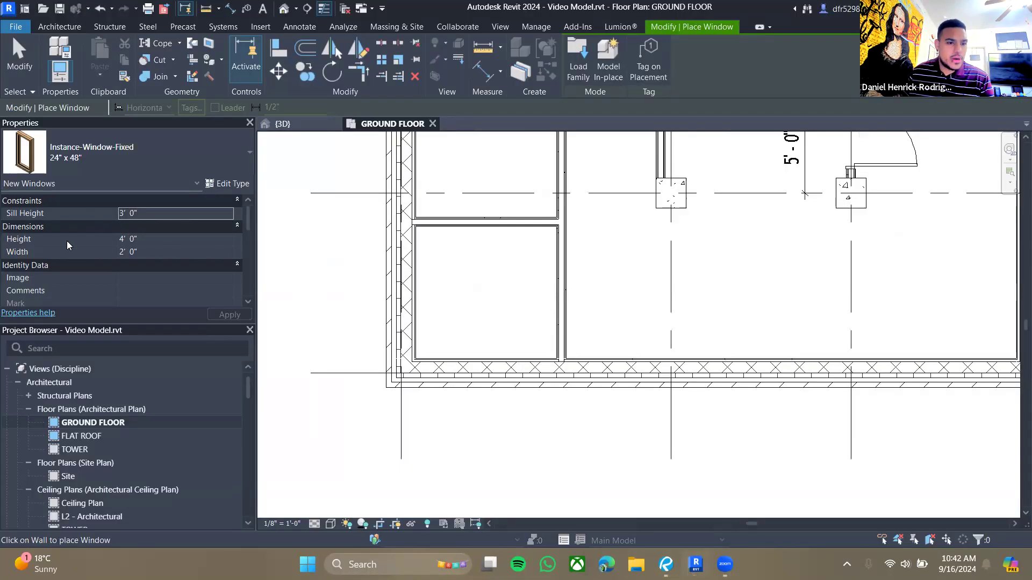
pyautogui.click(149, 239)
pyautogui.write('6')
pyautogui.click(150, 248)
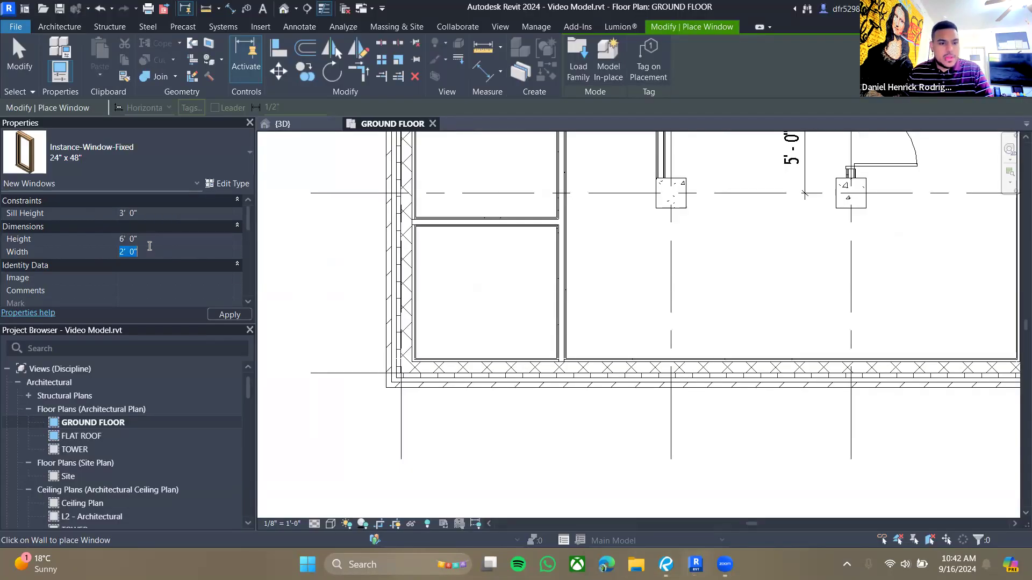
pyautogui.write('4')
pyautogui.click(230, 314)
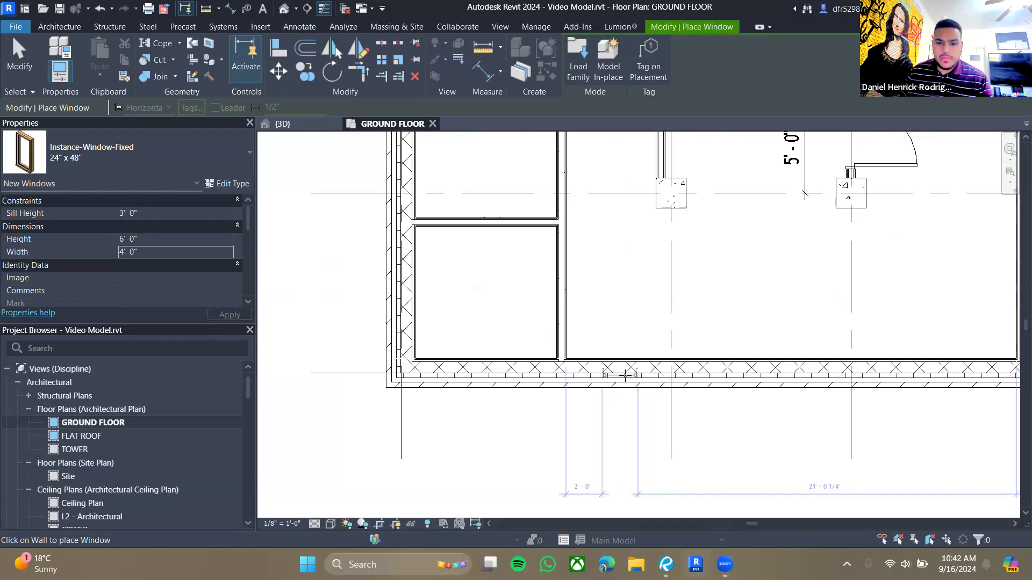
# - Place the 4' x 6' fixed window in the exterior wall of the lower bathroom
pyautogui.click(621, 375)
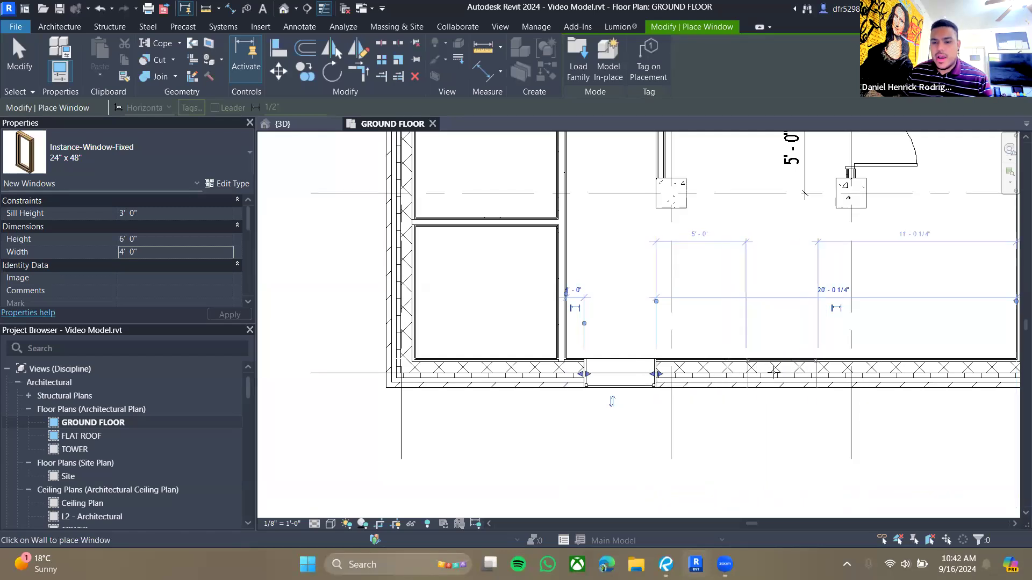
pyautogui.press('Escape')
pyautogui.press('Escape')
pyautogui.scroll(3, 647, 394)
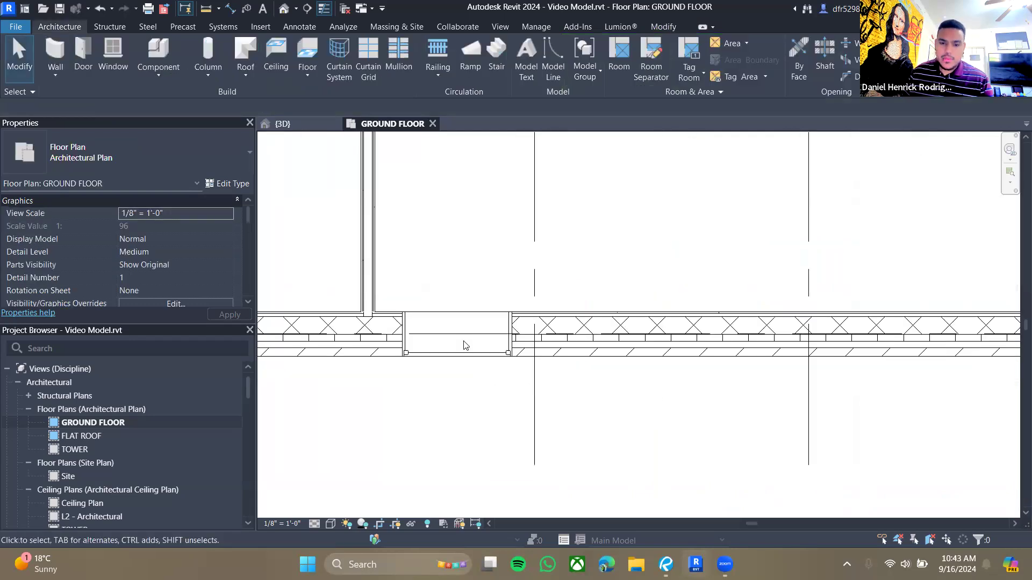
# - Flip the new window's facing toward the exterior side of the wall
pyautogui.click(449, 367)
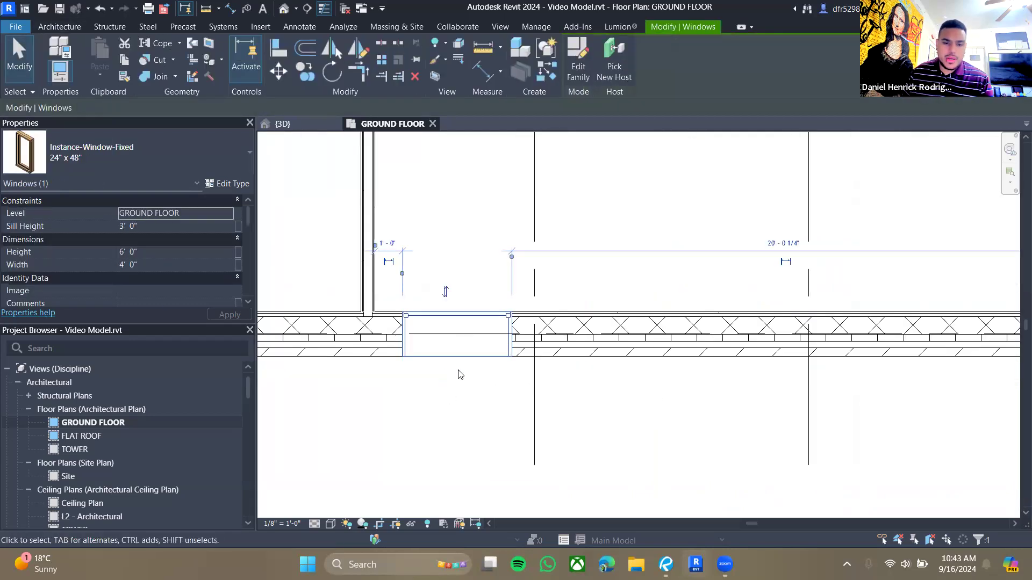
pyautogui.click(445, 292)
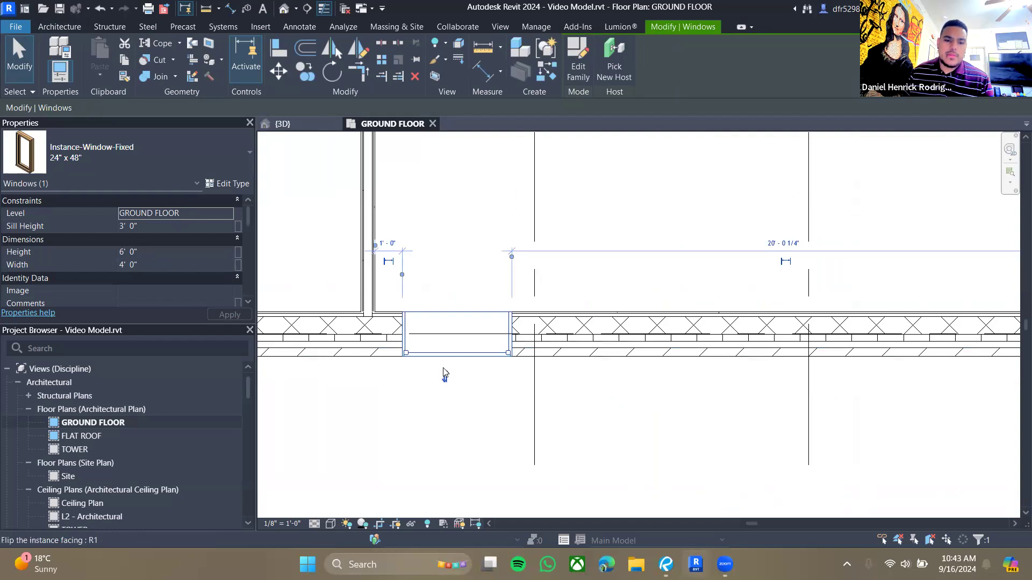
pyautogui.click(442, 383)
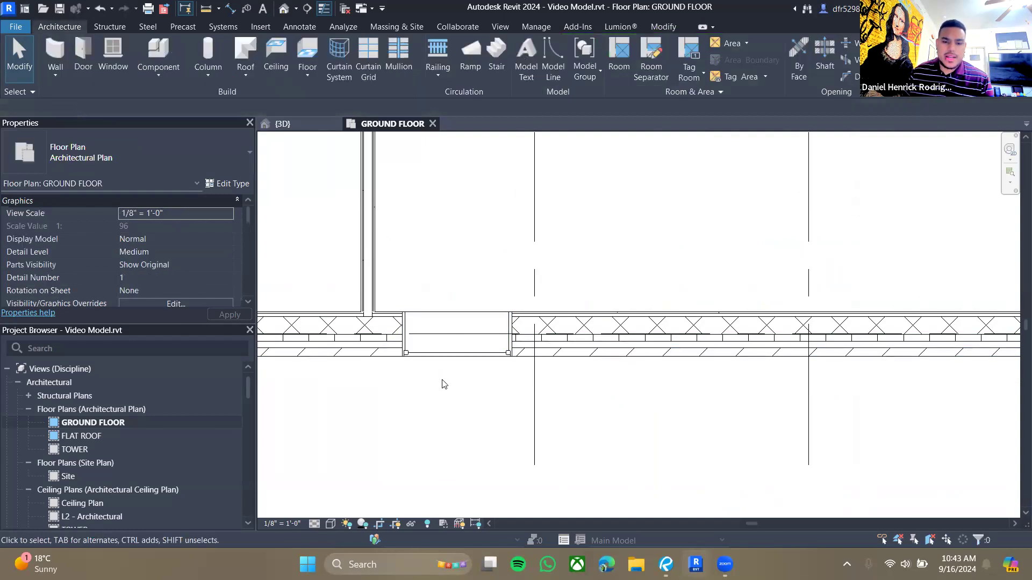
pyautogui.click(449, 352)
pyautogui.click(450, 359)
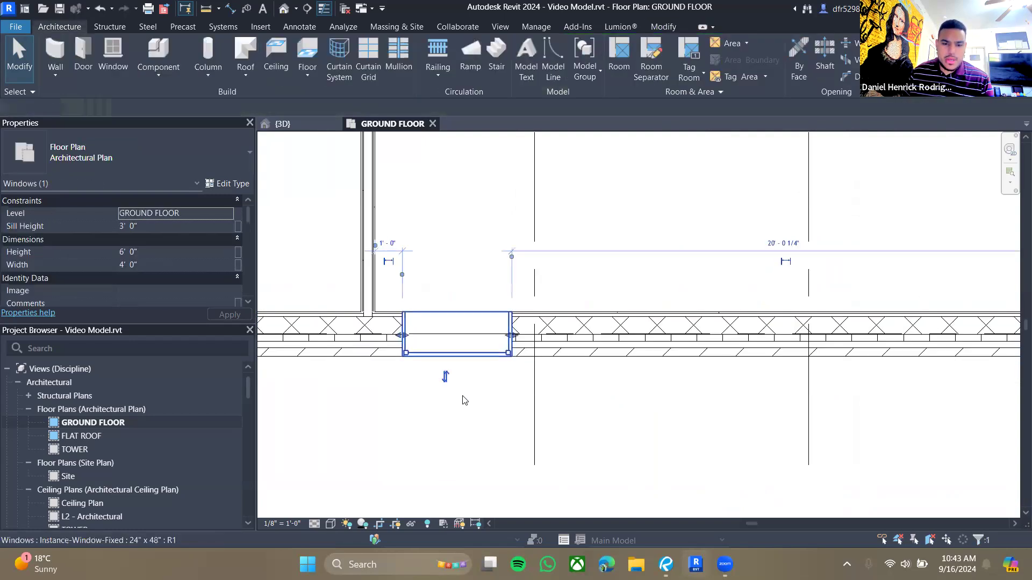
pyautogui.click(454, 344)
pyautogui.click(445, 292)
pyautogui.click(451, 395)
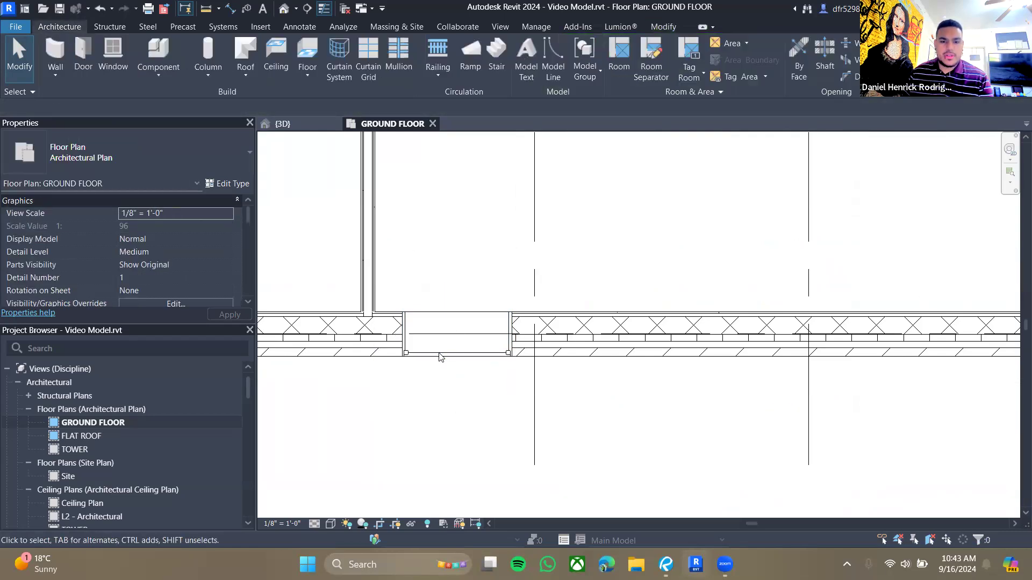
# - Inspect the placed window in the 3D view, then return to the ground floor plan
pyautogui.click(304, 120)
pyautogui.scroll(8, 494, 401)
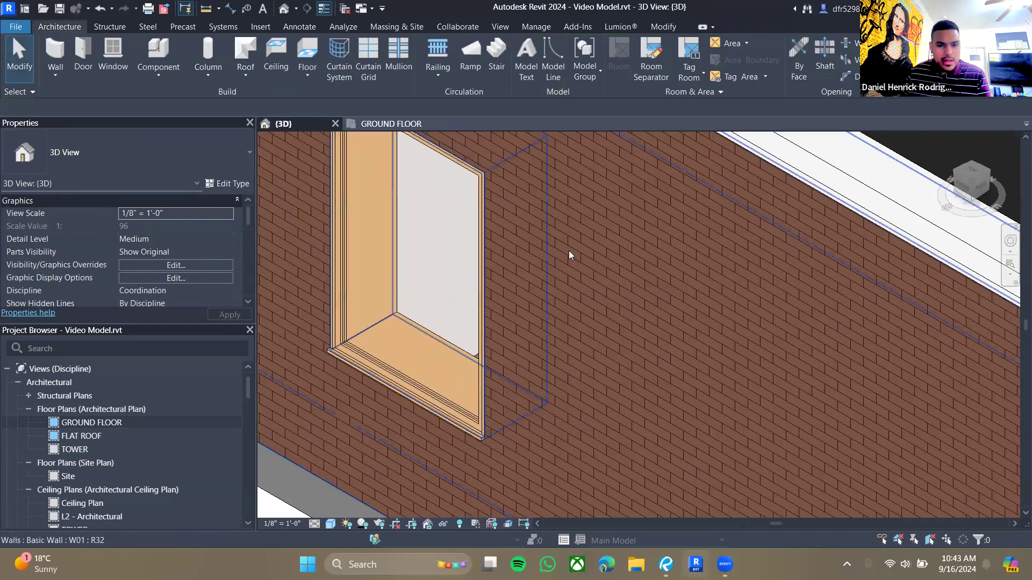
pyautogui.moveTo(578, 288); pyautogui.dragTo(666, 294, button='middle')
pyautogui.scroll(-2, 669, 295)
pyautogui.scroll(-2, 707, 304)
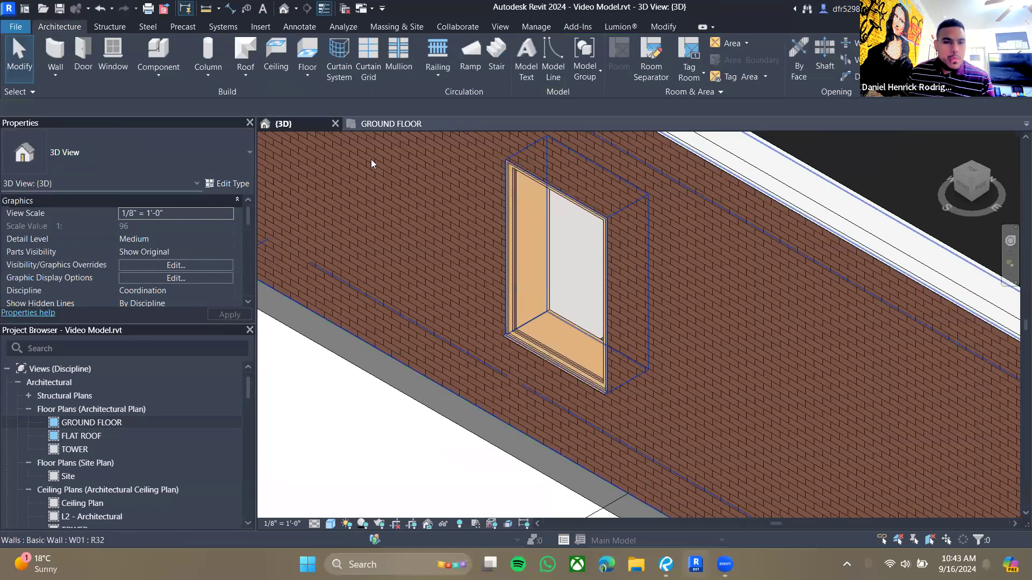
pyautogui.click(390, 124)
pyautogui.scroll(-3, 527, 349)
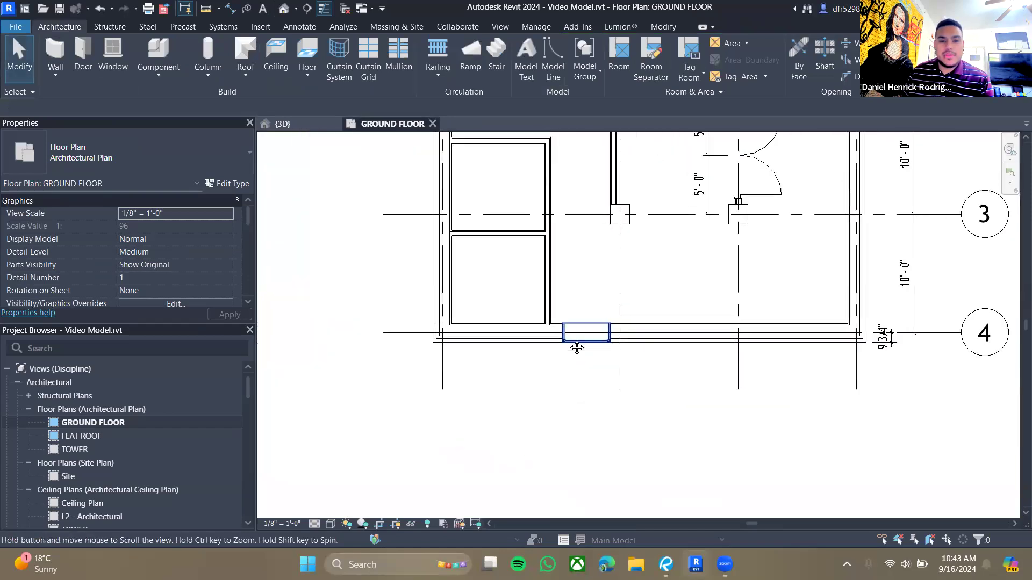
# - Examine the bathroom window's location dimensions on sheet A110 of the drawings
pyautogui.hotkey('alt', 'Tab')
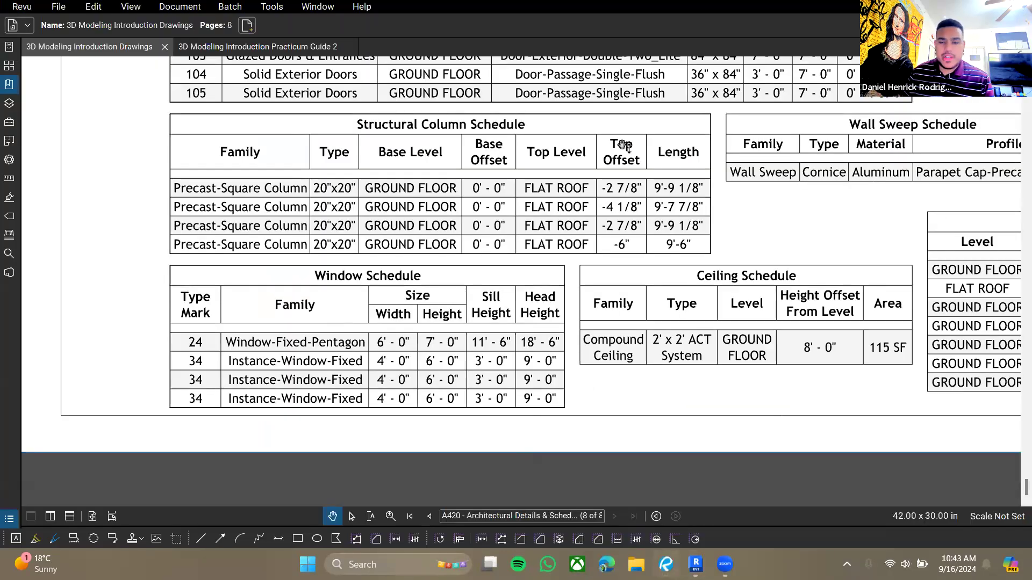
pyautogui.click(10, 84)
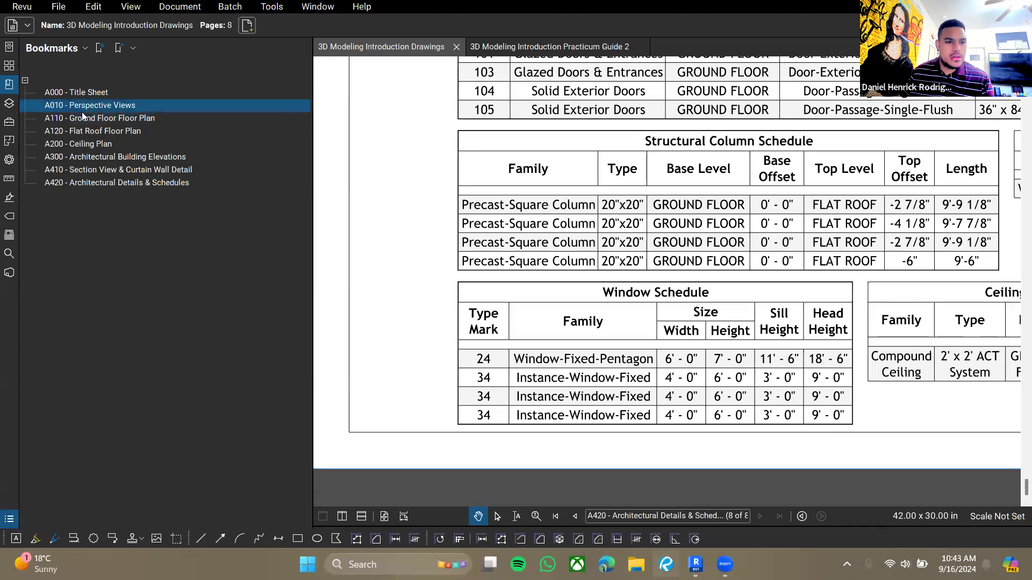
pyautogui.click(105, 120)
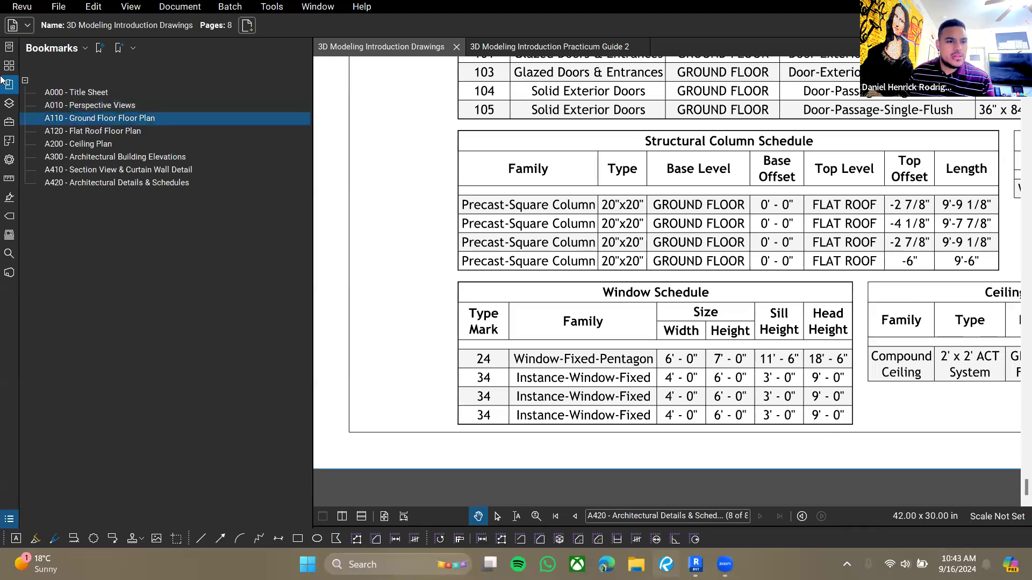
pyautogui.click(9, 65)
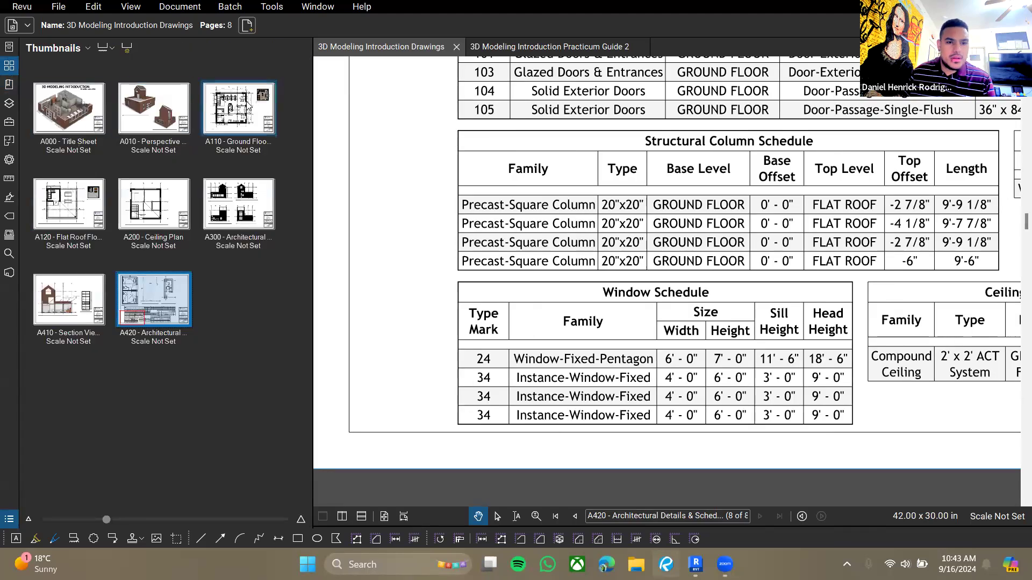
pyautogui.click(9, 65)
pyautogui.scroll(-5, 571, 221)
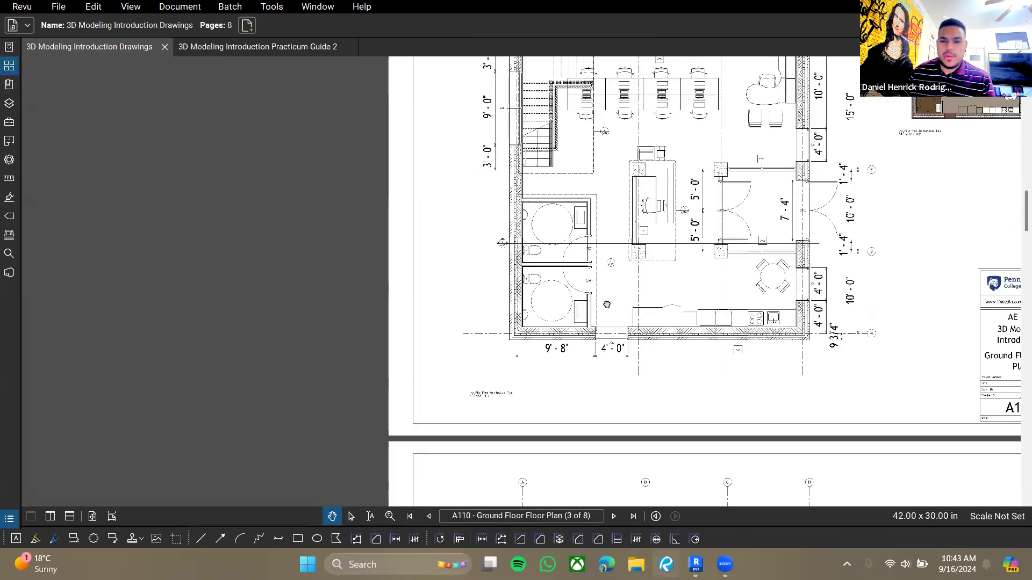
pyautogui.scroll(5, 317, 424)
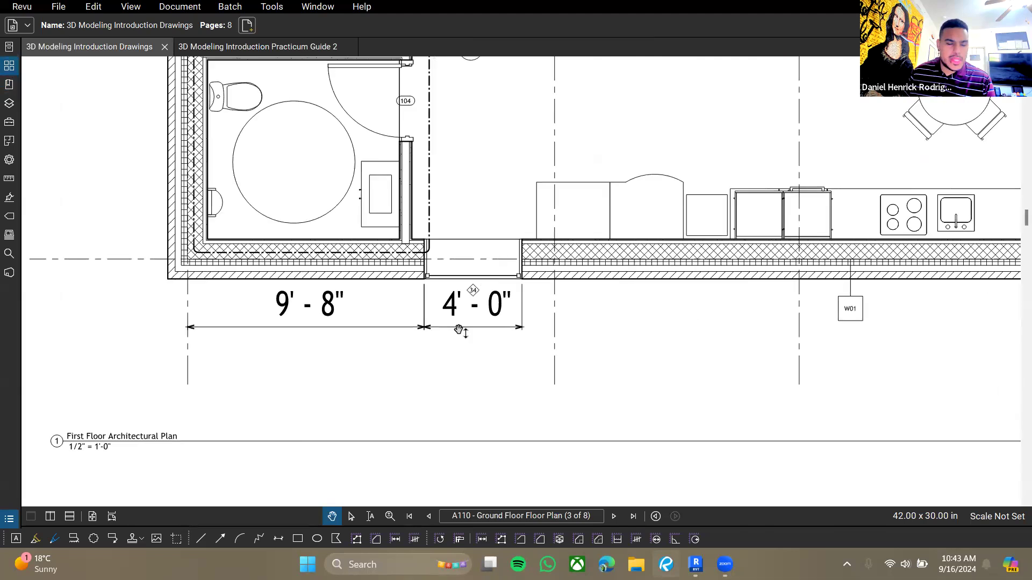
pyautogui.moveTo(318, 353); pyautogui.dragTo(425, 355)
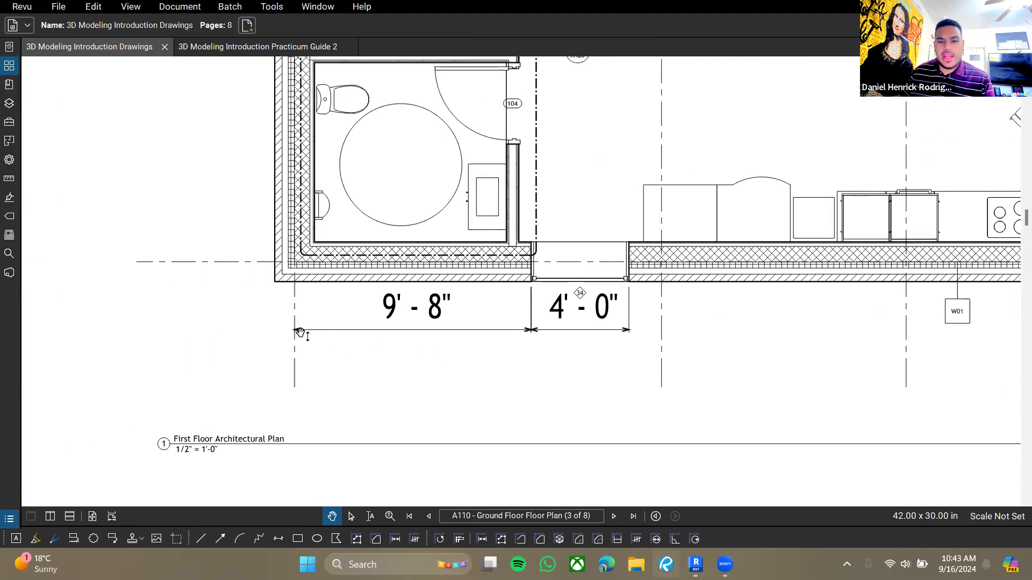
pyautogui.scroll(-6, 345, 320)
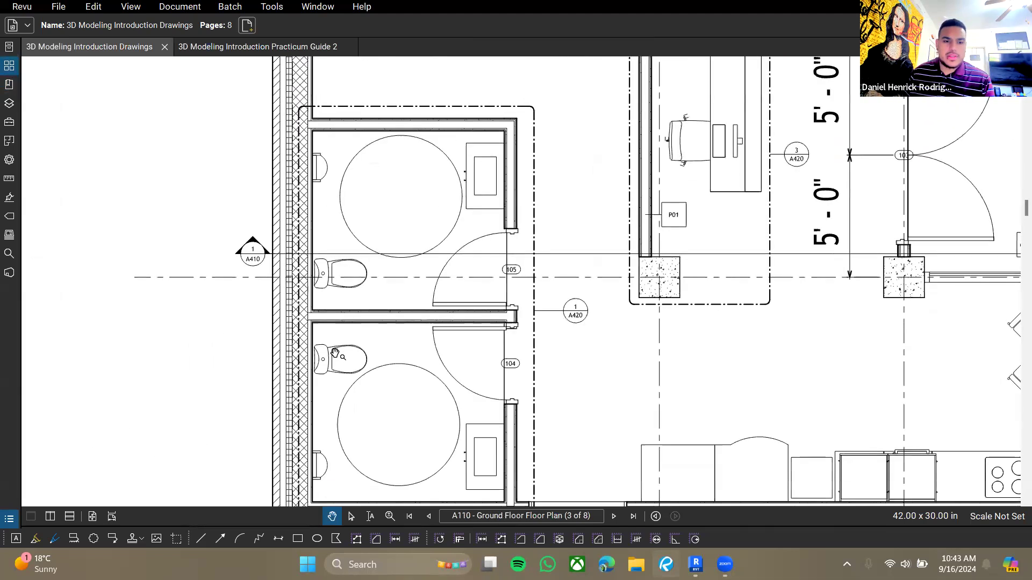
pyautogui.scroll(5, 397, 376)
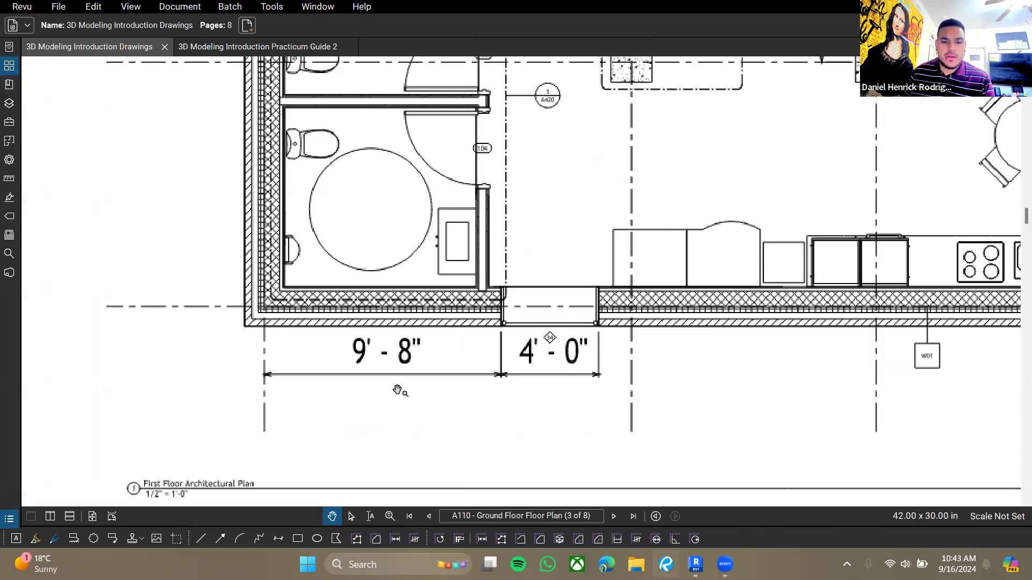
# - Dimension from the exterior wall corner to the window and across the window's width
pyautogui.hotkey('alt', 'Tab')
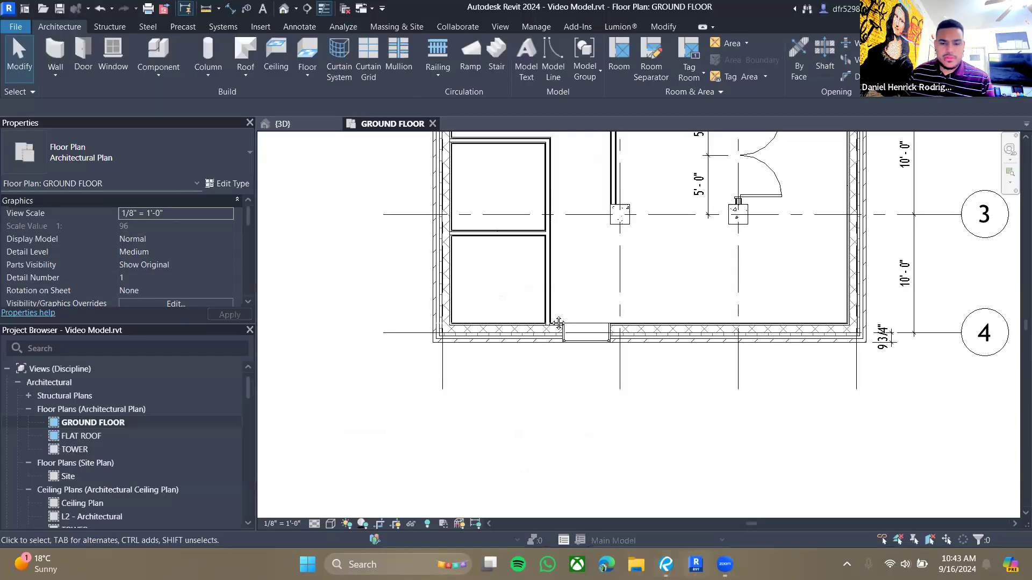
pyautogui.moveTo(557, 322); pyautogui.dragTo(546, 276, button='middle')
pyautogui.scroll(1, 569, 317)
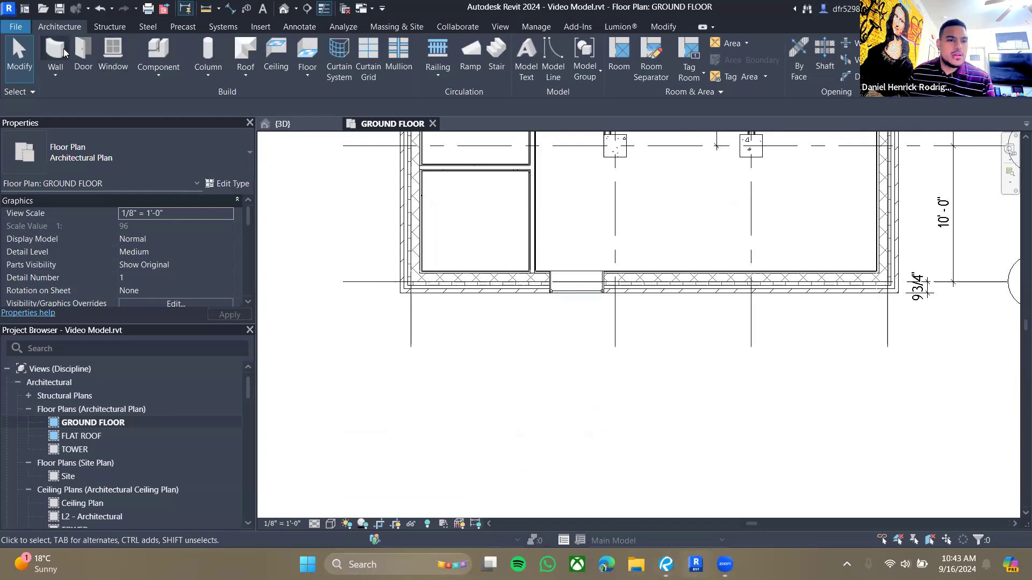
pyautogui.click(229, 8)
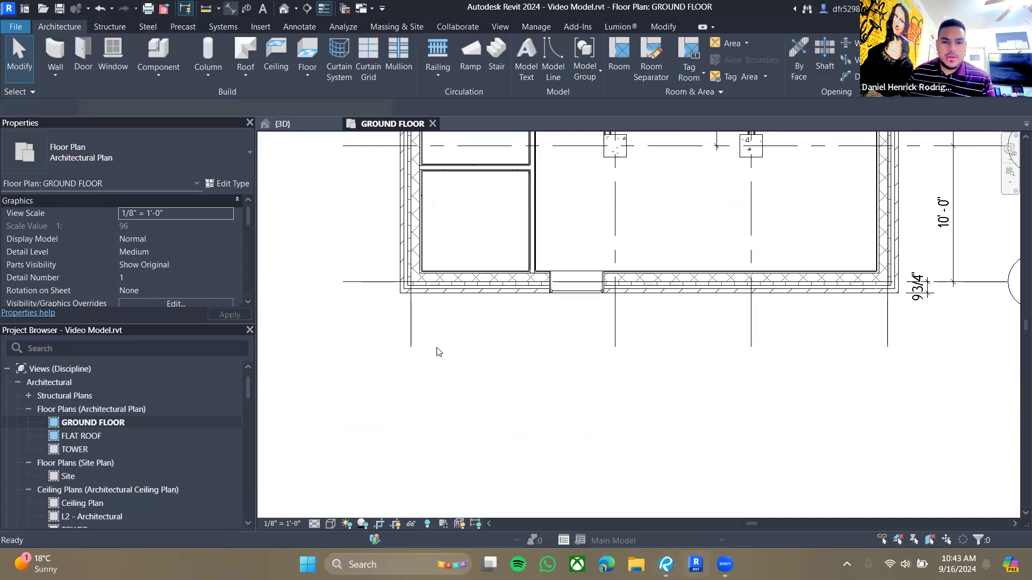
pyautogui.click(548, 293)
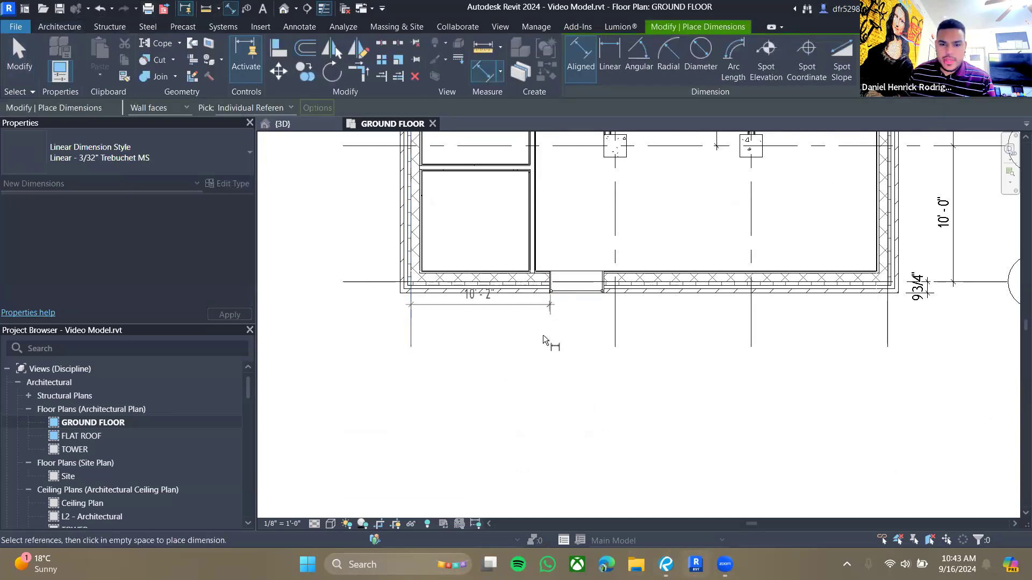
pyautogui.scroll(3, 542, 334)
pyautogui.click(544, 301)
pyautogui.click(557, 246)
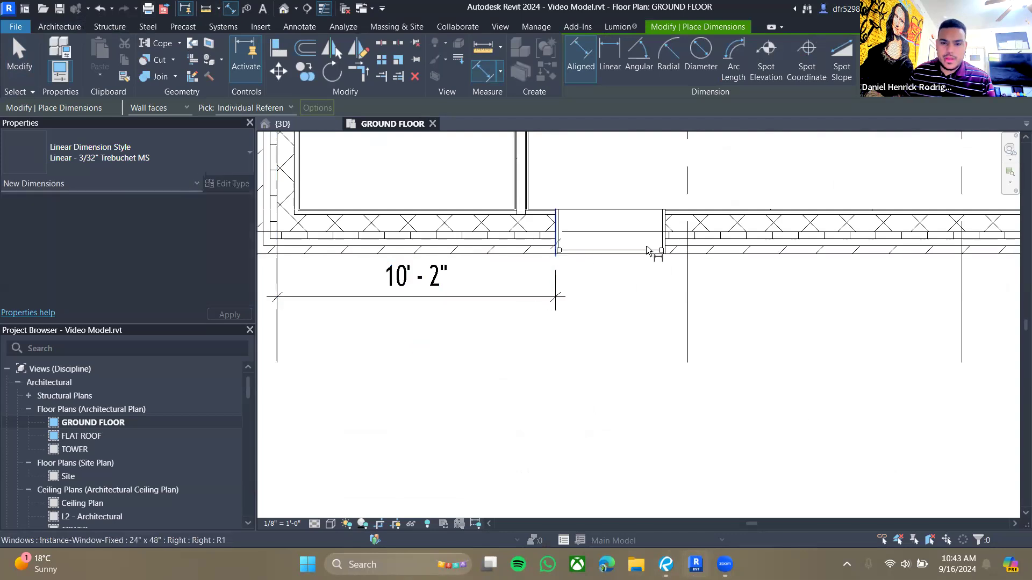
pyautogui.click(666, 245)
pyautogui.click(562, 298)
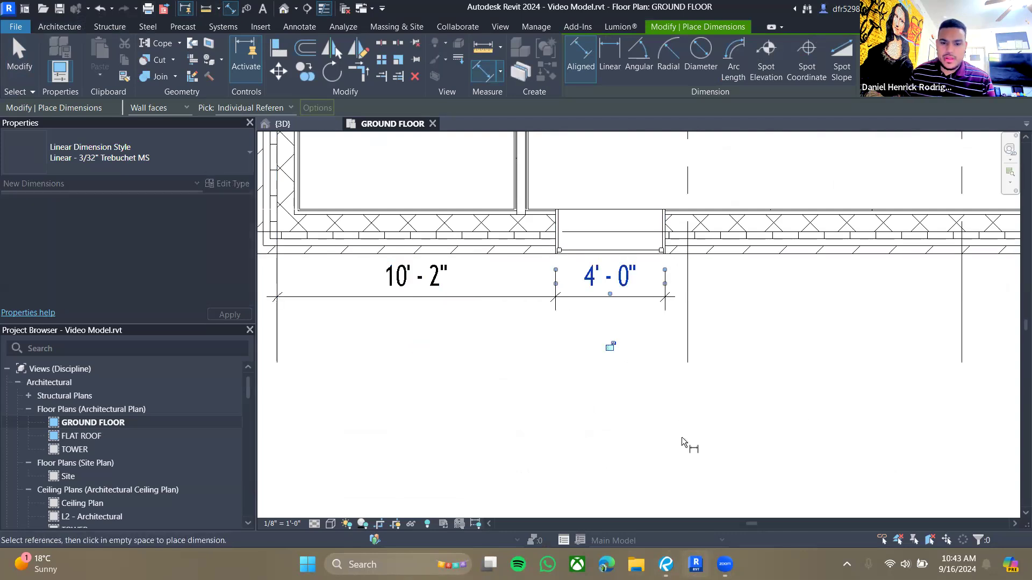
pyautogui.press('Escape')
pyautogui.press('Escape')
pyautogui.scroll(-1, 558, 369)
pyautogui.moveTo(592, 270); pyautogui.dragTo(669, 316, button='middle')
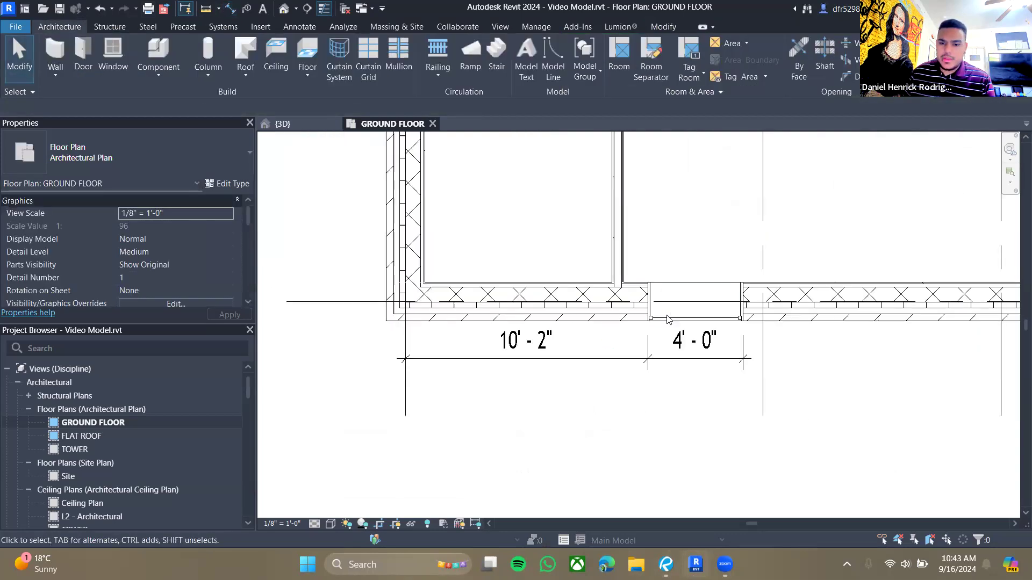
# - Set the window's distance from the wall corner to 9'-8" using its temporary dimension
pyautogui.click(666, 319)
pyautogui.click(666, 564)
pyautogui.hotkey('alt', 'Tab')
pyautogui.click(521, 350)
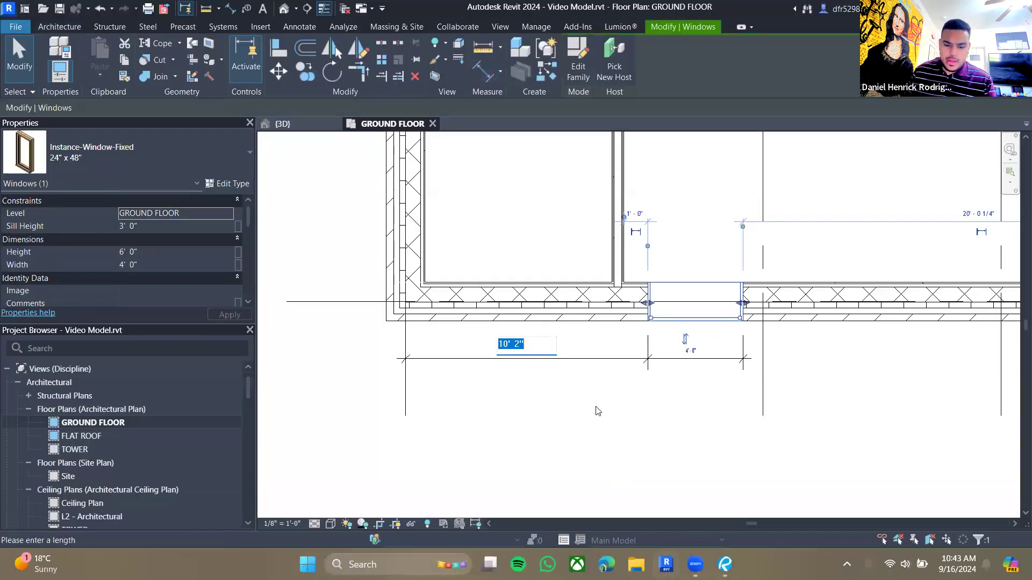
pyautogui.write('9 8')
pyautogui.press('Return')
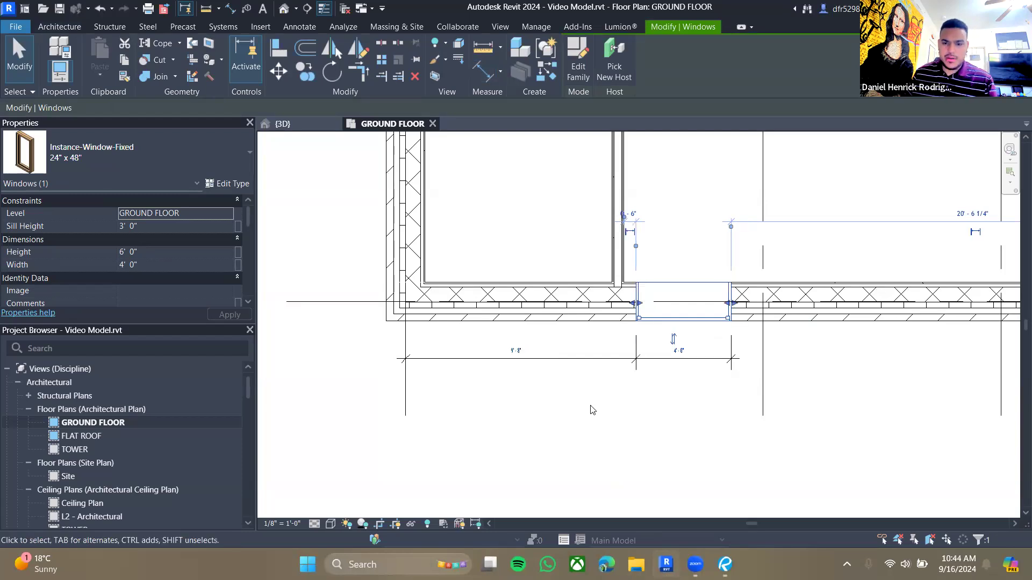
pyautogui.click(594, 410)
pyautogui.scroll(-1, 596, 409)
pyautogui.scroll(-3, 595, 409)
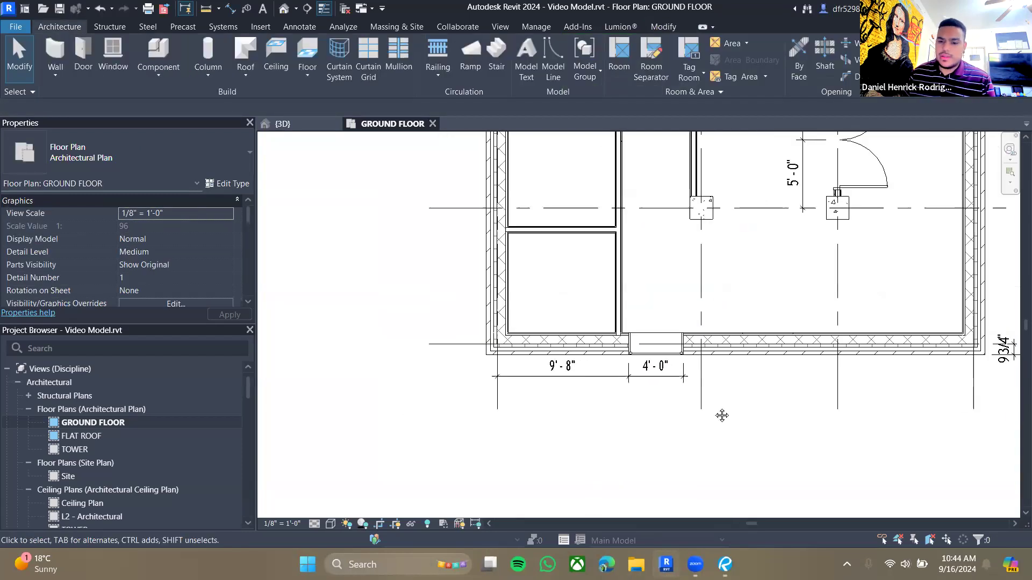
# - Check the east wall window on sheet A110 and place a similar window in the east wall between grids 3 and 4
pyautogui.scroll(1, 495, 435)
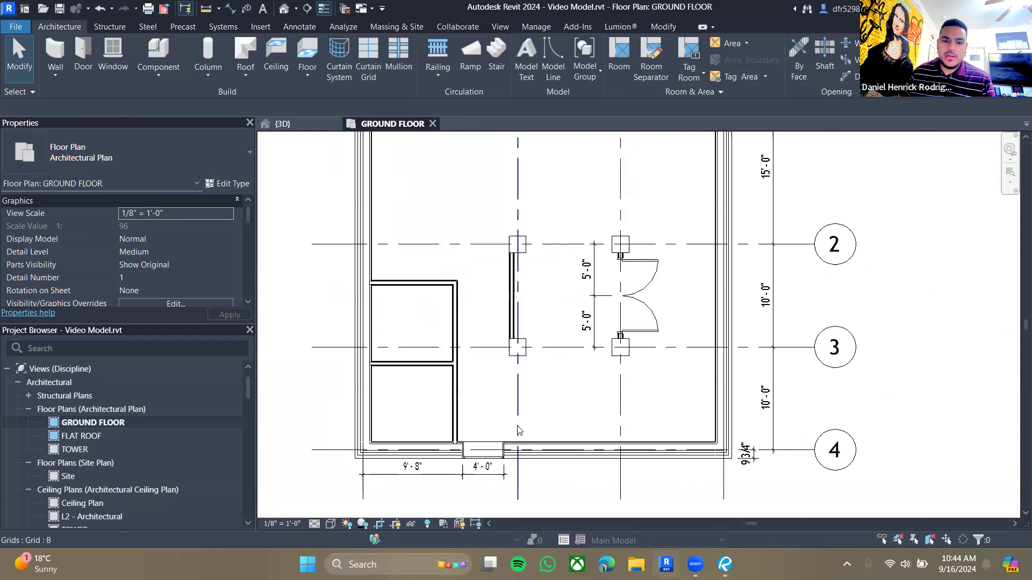
pyautogui.click(509, 452)
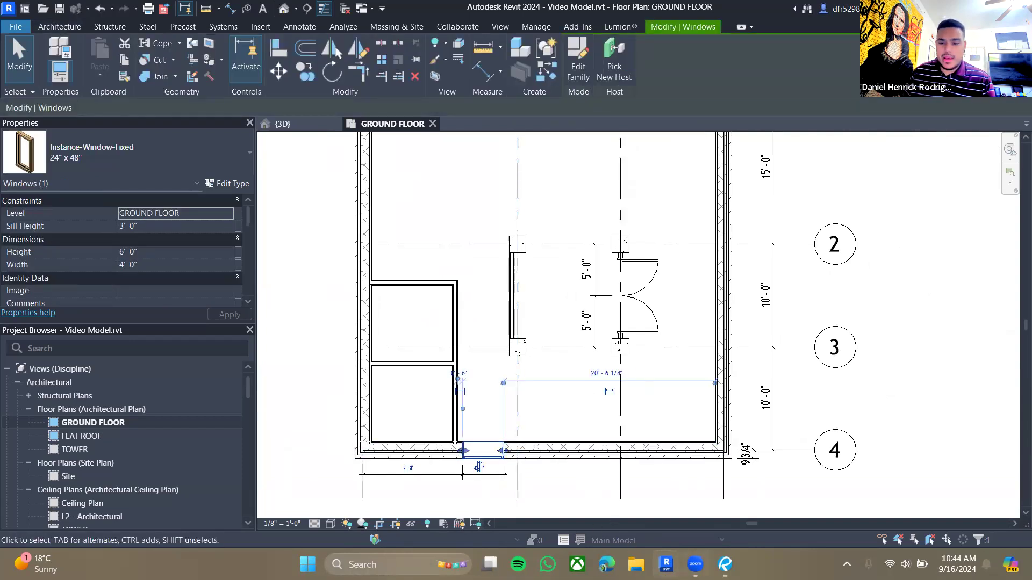
pyautogui.hotkey('alt', 'Tab')
pyautogui.hscroll(10, 659, 285)
pyautogui.scroll(4, 657, 236)
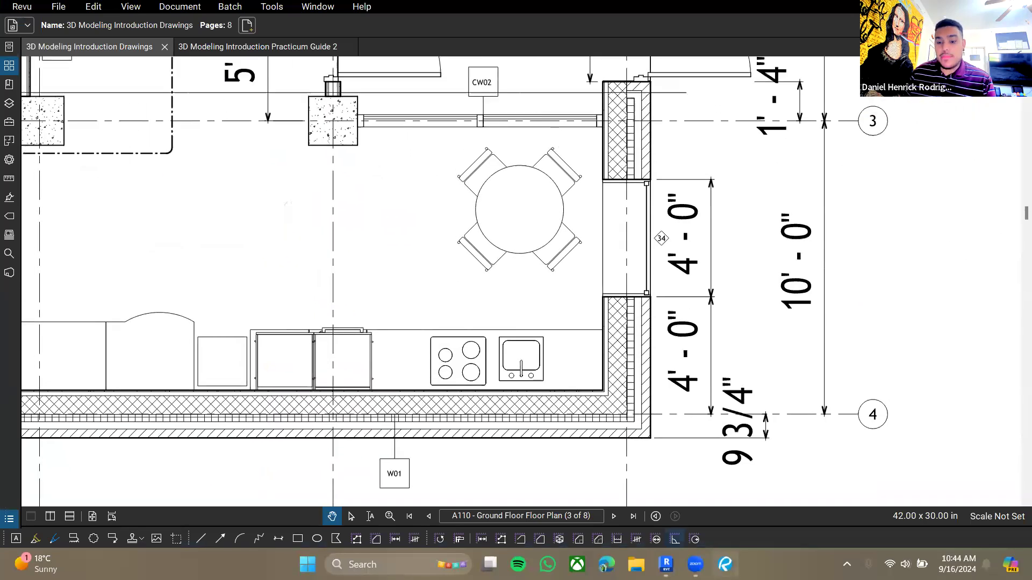
pyautogui.hotkey('alt', 'Tab')
pyautogui.scroll(1, 590, 467)
pyautogui.press('c')
pyautogui.press('s')
pyautogui.click(813, 385)
pyautogui.press('Escape')
pyautogui.press('Escape')
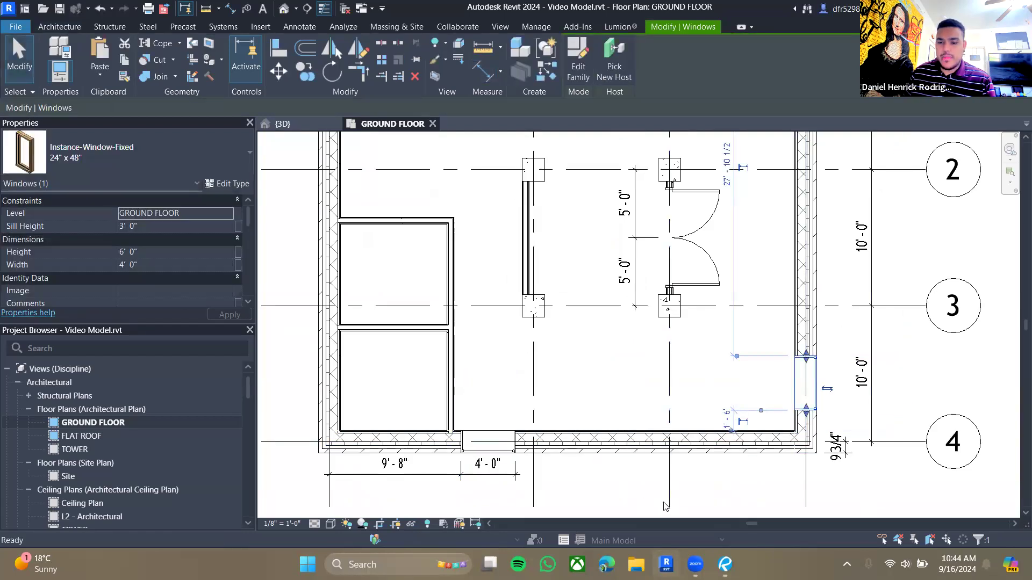
pyautogui.press('Escape')
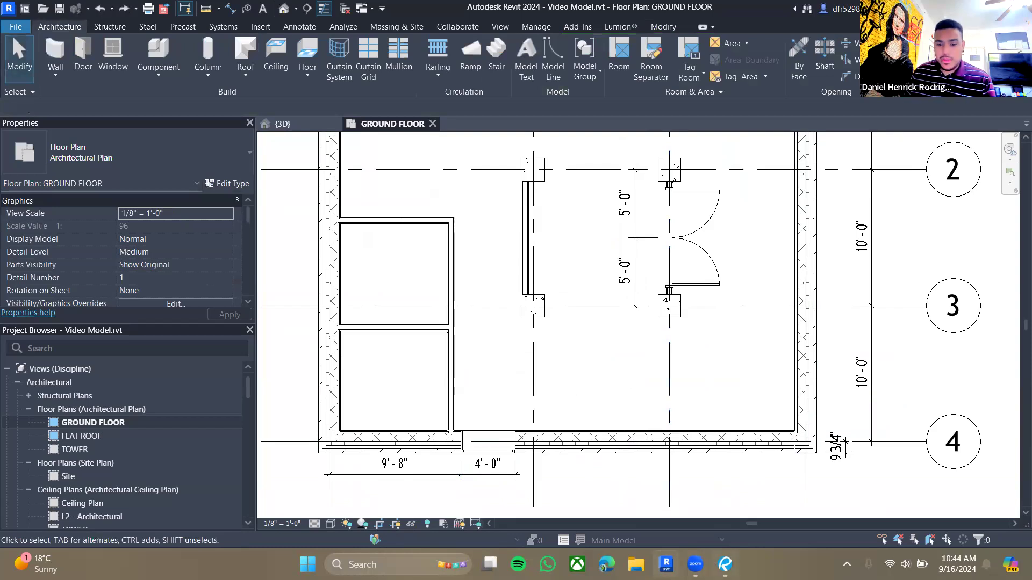
# - Examine the south elevation on sheet A300 and the window schedule on sheet A420 for the pentagon window's size and heights
pyautogui.hotkey('alt', 'Tab')
pyautogui.scroll(-5, 452, 410)
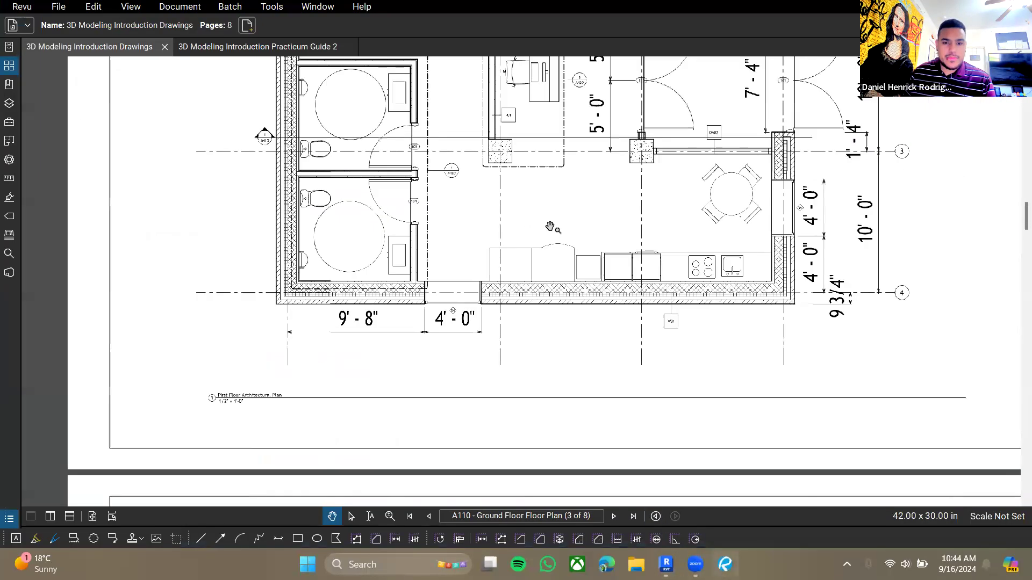
pyautogui.keyDown('ctrl'); pyautogui.scroll(-2, 396, 380); pyautogui.keyUp('ctrl')
pyautogui.scroll(-6, 409, 258)
pyautogui.keyDown('ctrl'); pyautogui.scroll(3, 387, 246); pyautogui.keyUp('ctrl')
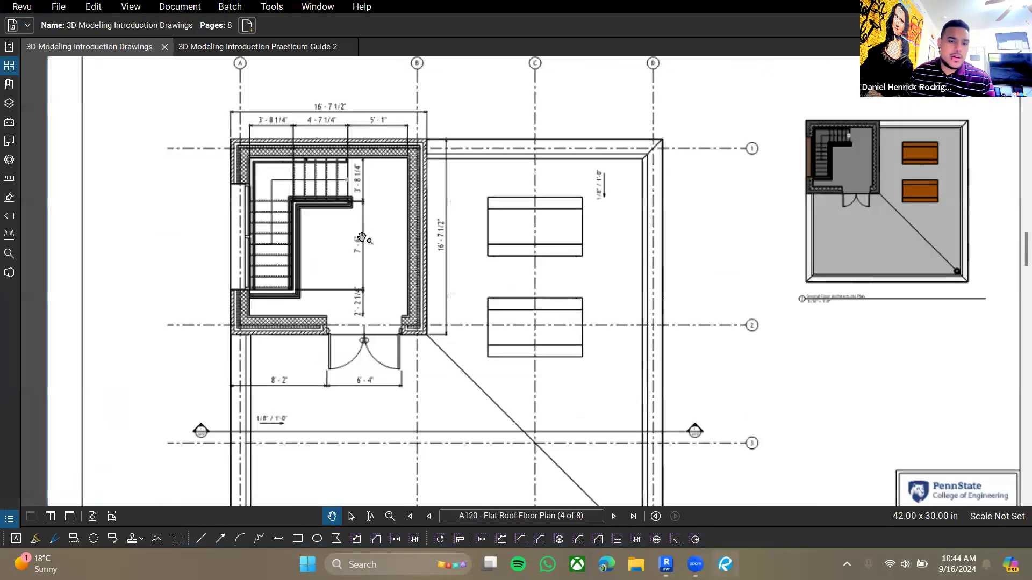
pyautogui.keyDown('ctrl'); pyautogui.scroll(-4, 366, 251); pyautogui.keyUp('ctrl')
pyautogui.scroll(-1, 390, 249)
pyautogui.scroll(-10, 391, 251)
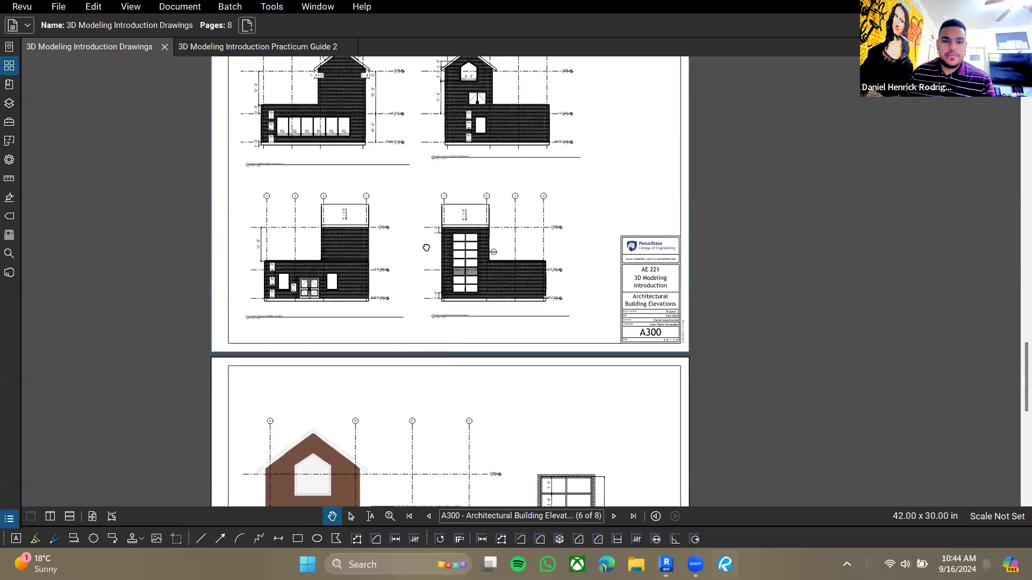
pyautogui.keyDown('ctrl'); pyautogui.scroll(3, 605, 129); pyautogui.keyUp('ctrl')
pyautogui.keyDown('ctrl'); pyautogui.scroll(5, 605, 130); pyautogui.keyUp('ctrl')
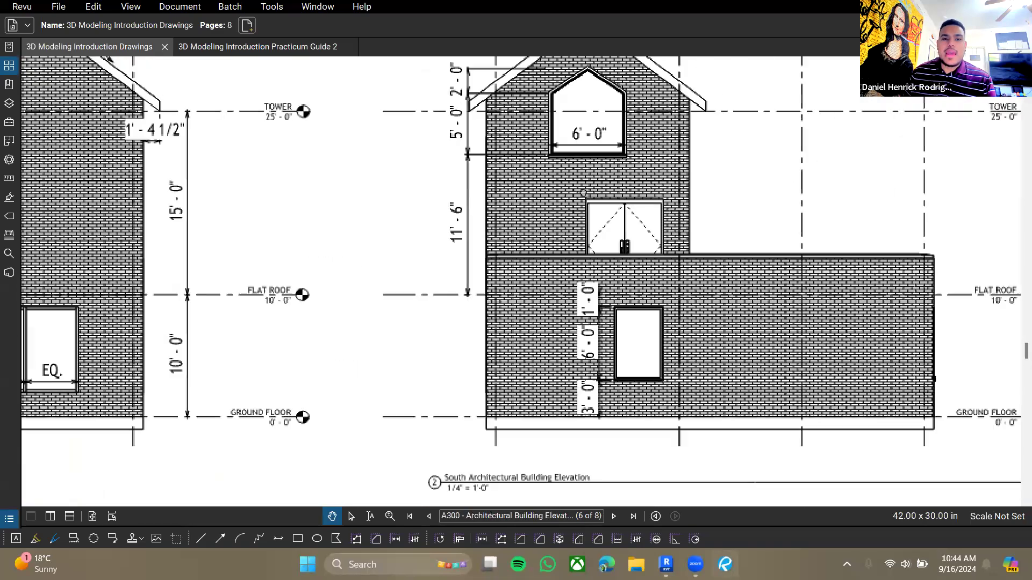
pyautogui.keyDown('ctrl'); pyautogui.scroll(-6, 521, 242); pyautogui.keyUp('ctrl')
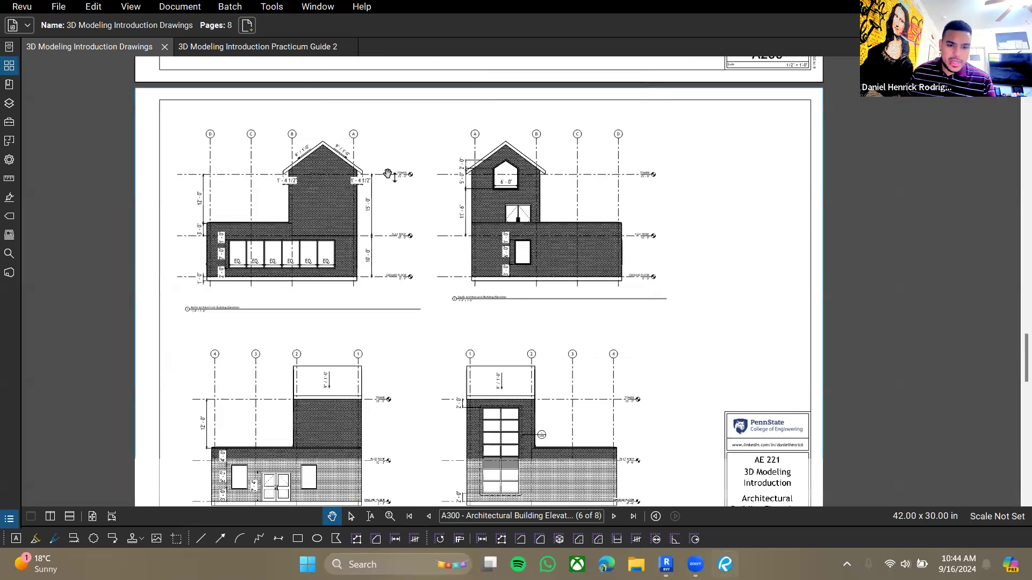
pyautogui.scroll(-15, 376, 242)
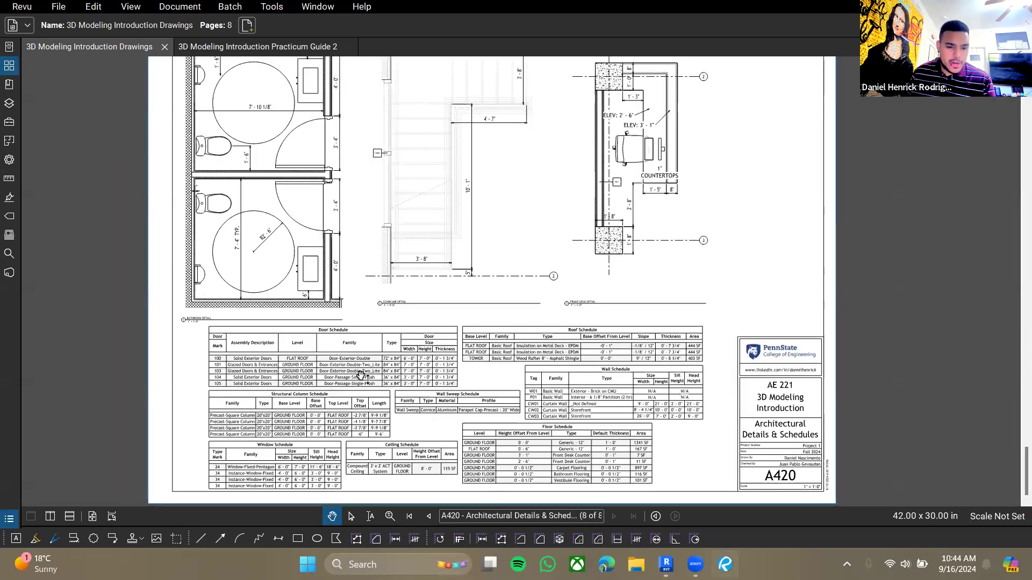
pyautogui.moveTo(303, 451); pyautogui.dragTo(412, 342)
pyautogui.keyDown('ctrl'); pyautogui.scroll(5, 339, 323); pyautogui.keyUp('ctrl')
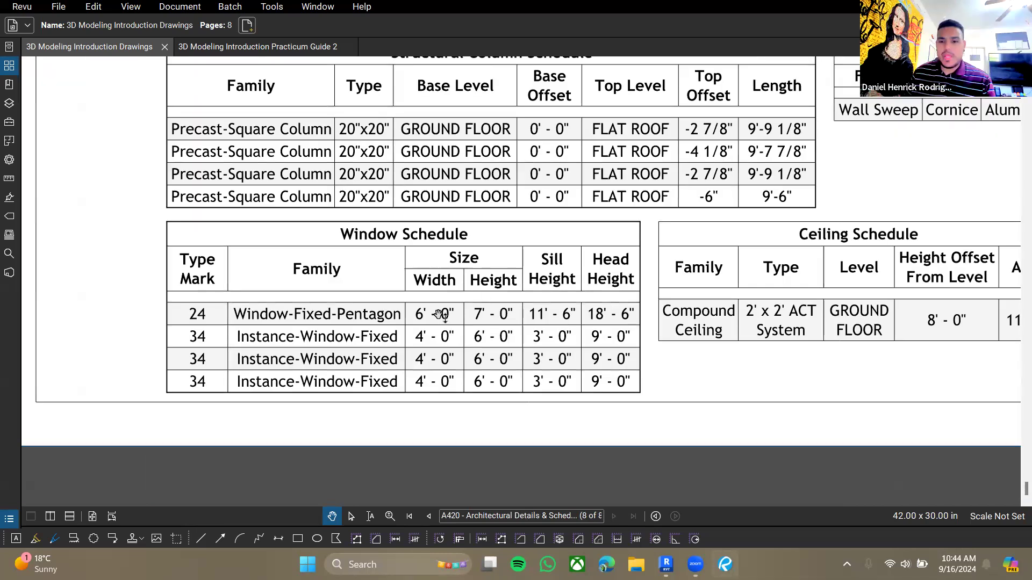
pyautogui.moveTo(516, 298); pyautogui.dragTo(498, 340)
pyautogui.keyDown('ctrl'); pyautogui.scroll(1, 497, 328); pyautogui.keyUp('ctrl')
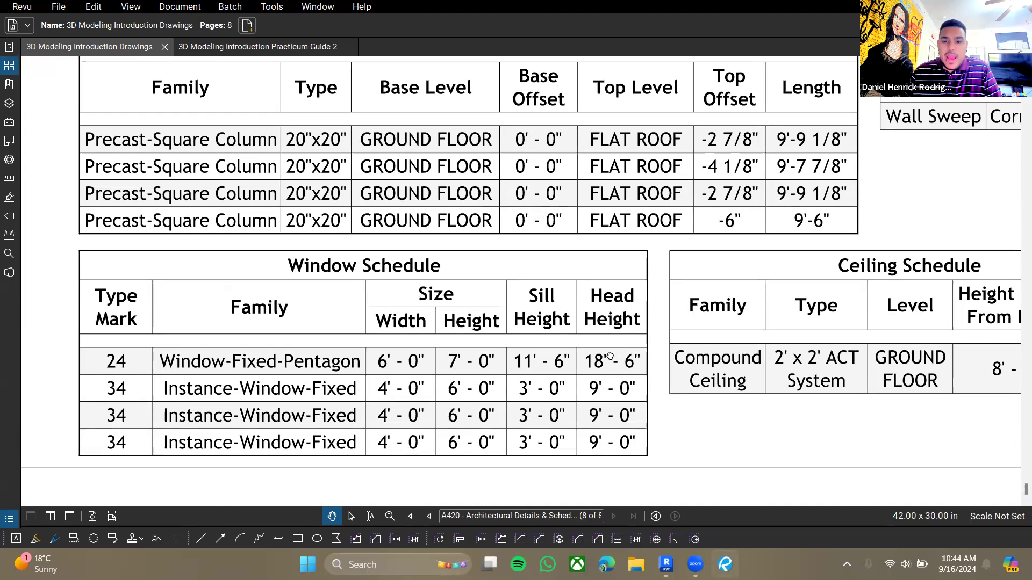
pyautogui.keyDown('ctrl'); pyautogui.scroll(-4, 610, 356); pyautogui.keyUp('ctrl')
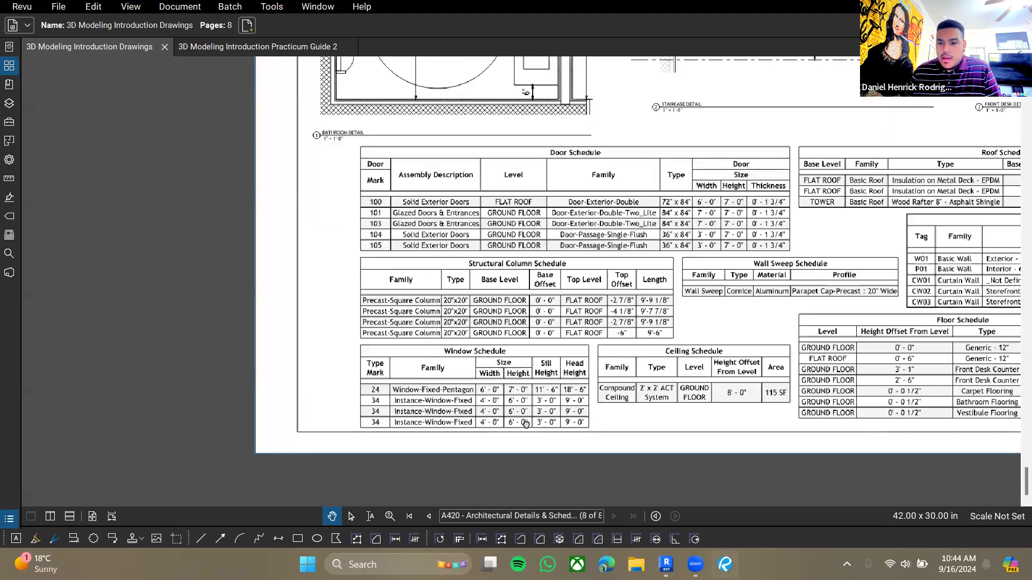
pyautogui.keyDown('ctrl'); pyautogui.scroll(-3, 505, 344); pyautogui.keyUp('ctrl')
pyautogui.scroll(10, 513, 353)
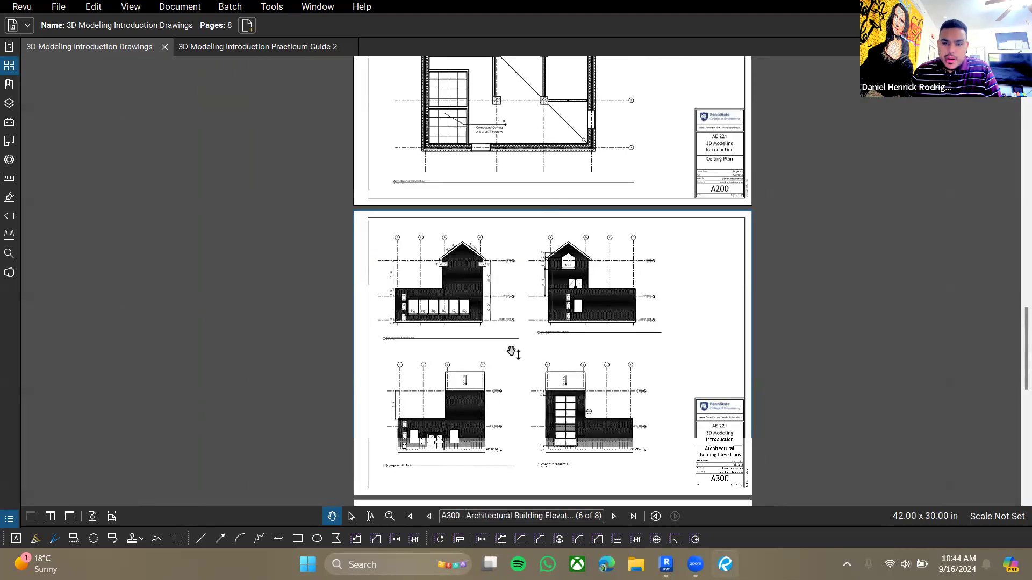
pyautogui.keyDown('ctrl'); pyautogui.scroll(5, 512, 352); pyautogui.keyUp('ctrl')
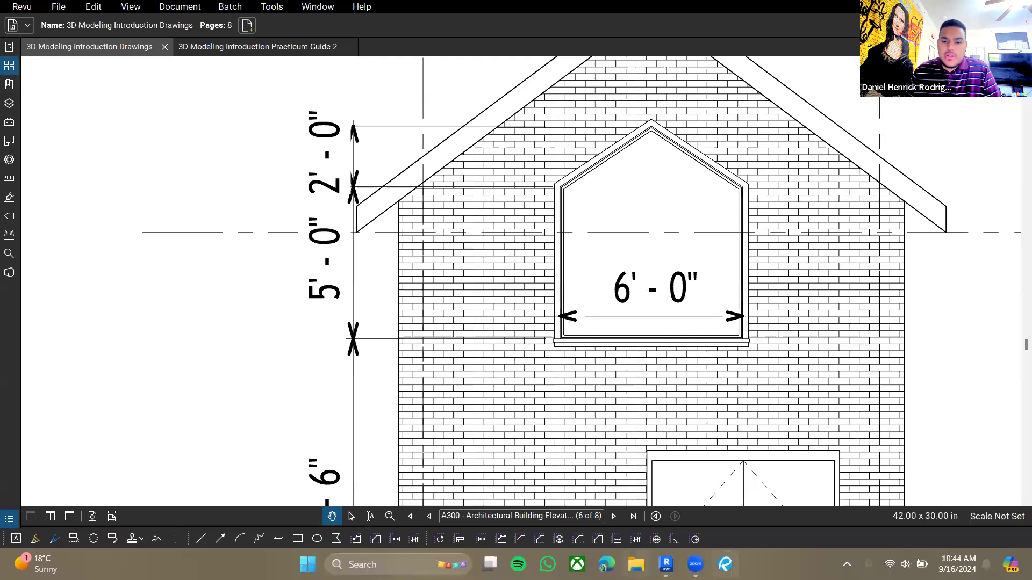
# - Start placing a window and load the Window-Fixed-Pentagon family with its 28" x 42" type
pyautogui.click(665, 564)
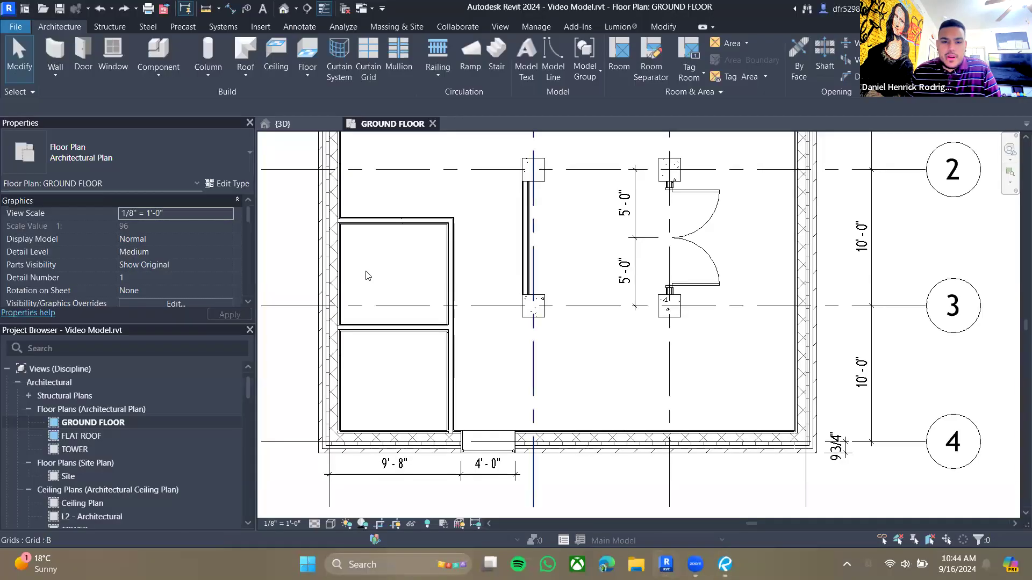
pyautogui.click(108, 51)
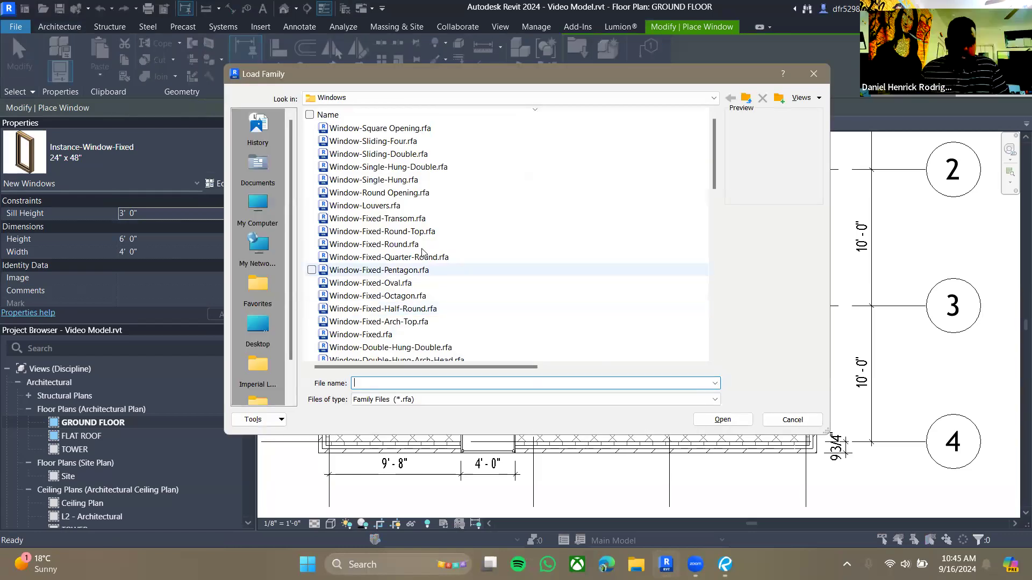
pyautogui.click(401, 129)
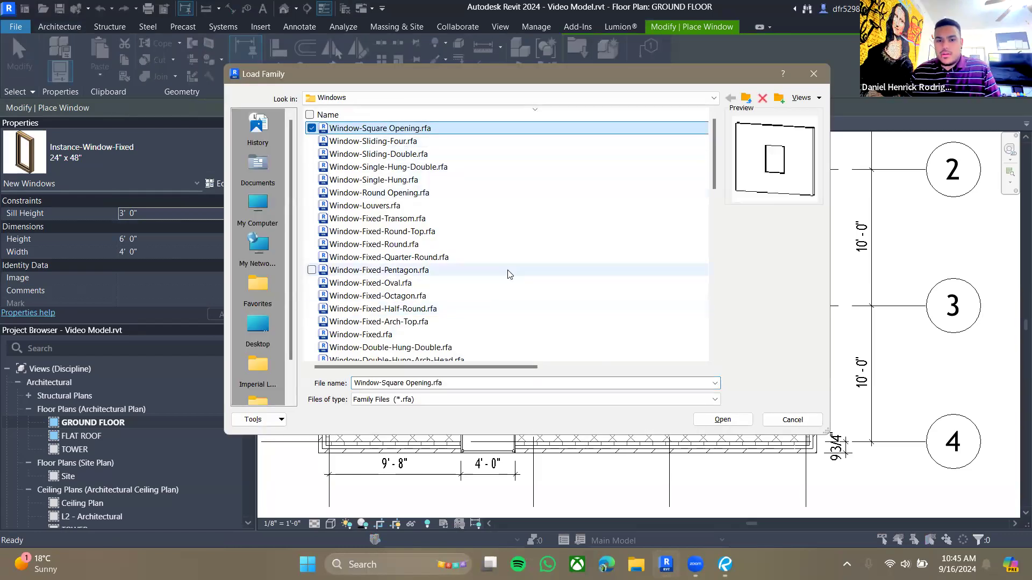
pyautogui.scroll(-10, 467, 277)
pyautogui.click(425, 295)
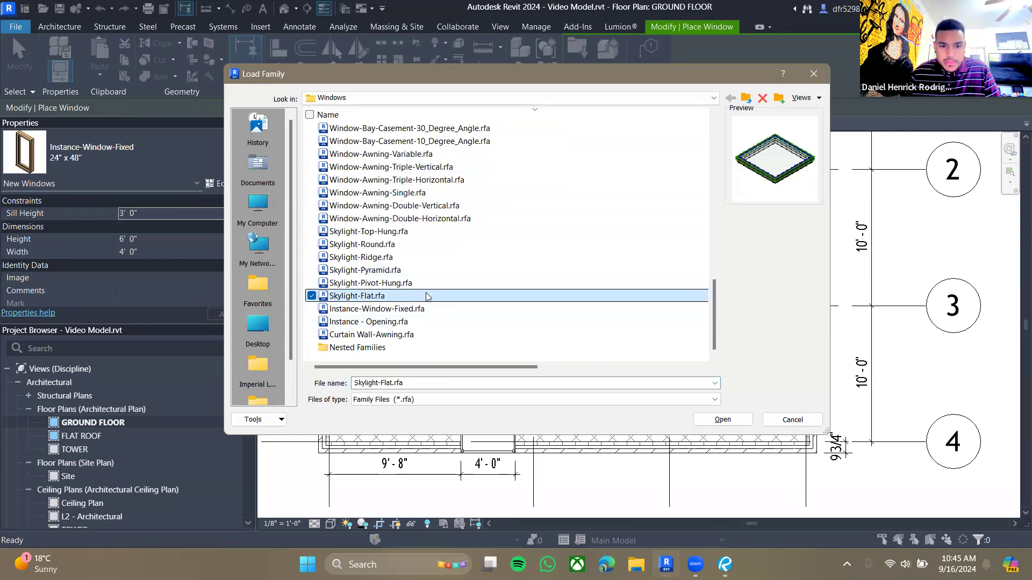
pyautogui.press('Up')
pyautogui.press('Up')
pyautogui.press('Up')
pyautogui.press('Up')
pyautogui.press('Up')
pyautogui.press('Up')
pyautogui.press('Up')
pyautogui.press('Up')
pyautogui.press('Up')
pyautogui.press('Up')
pyautogui.press('Up')
pyautogui.press('Up')
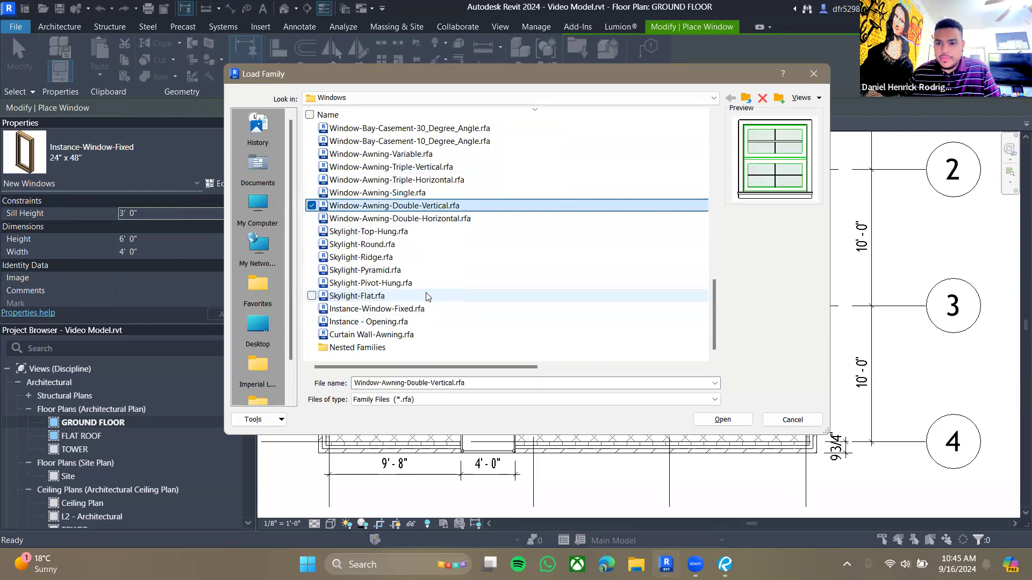
pyautogui.press('Up')
pyautogui.press('Up')
pyautogui.press('Up')
pyautogui.press('Up')
pyautogui.press('Up')
pyautogui.press('Up')
pyautogui.press('Up')
pyautogui.press('Up')
pyautogui.press('Up')
pyautogui.press('Up')
pyautogui.press('Up')
pyautogui.press('Up')
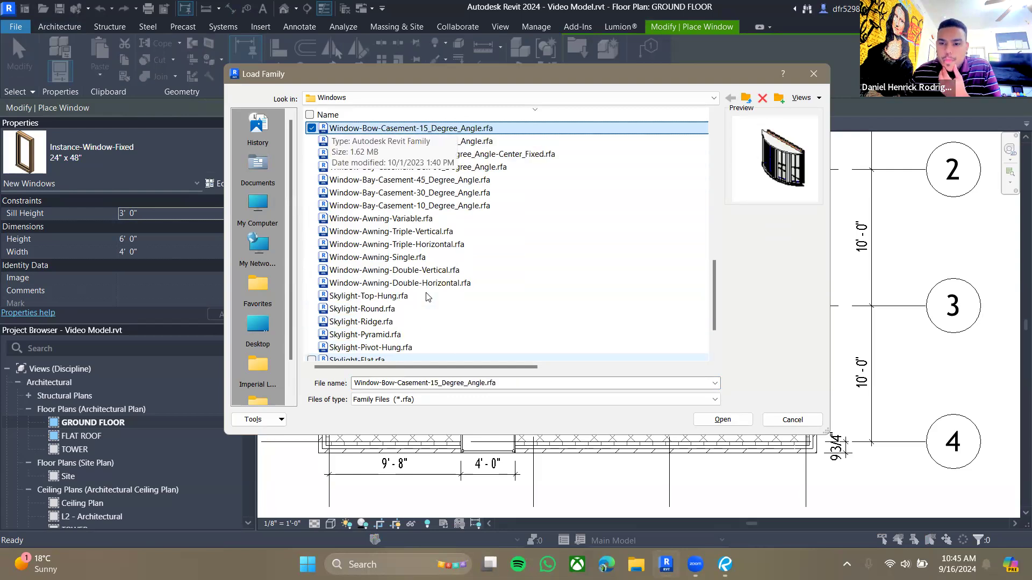
pyautogui.press('Up')
pyautogui.press('Up')
pyautogui.press('Up')
pyautogui.press('Up')
pyautogui.press('Up')
pyautogui.press('Up')
pyautogui.press('Up')
pyautogui.press('Up')
pyautogui.press('Up')
pyautogui.press('Up')
pyautogui.press('Up')
pyautogui.press('Up')
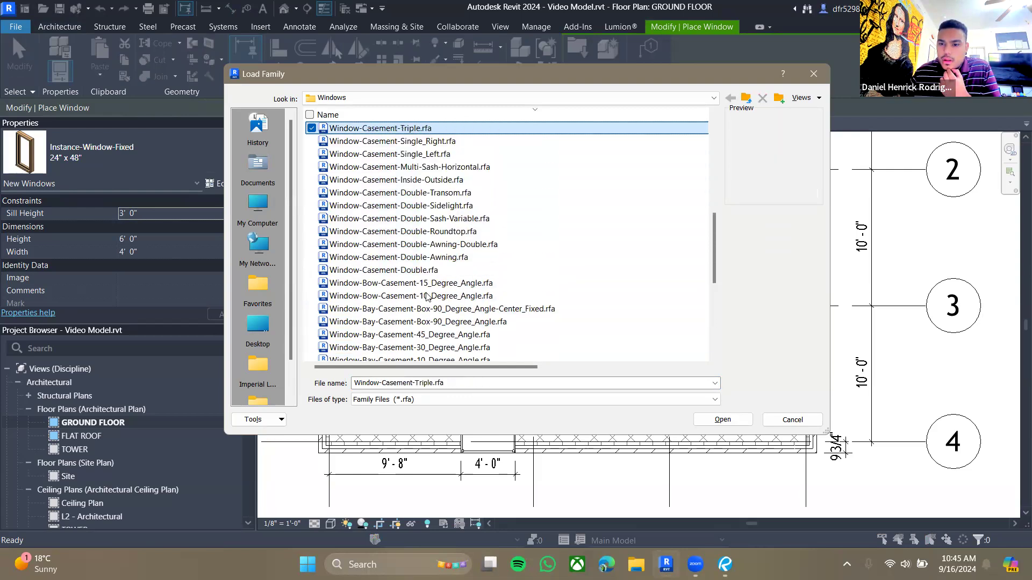
pyautogui.press('Up')
pyautogui.press('Up')
pyautogui.press('Up')
pyautogui.press('Up')
pyautogui.press('Up')
pyautogui.press('Up')
pyautogui.press('Up')
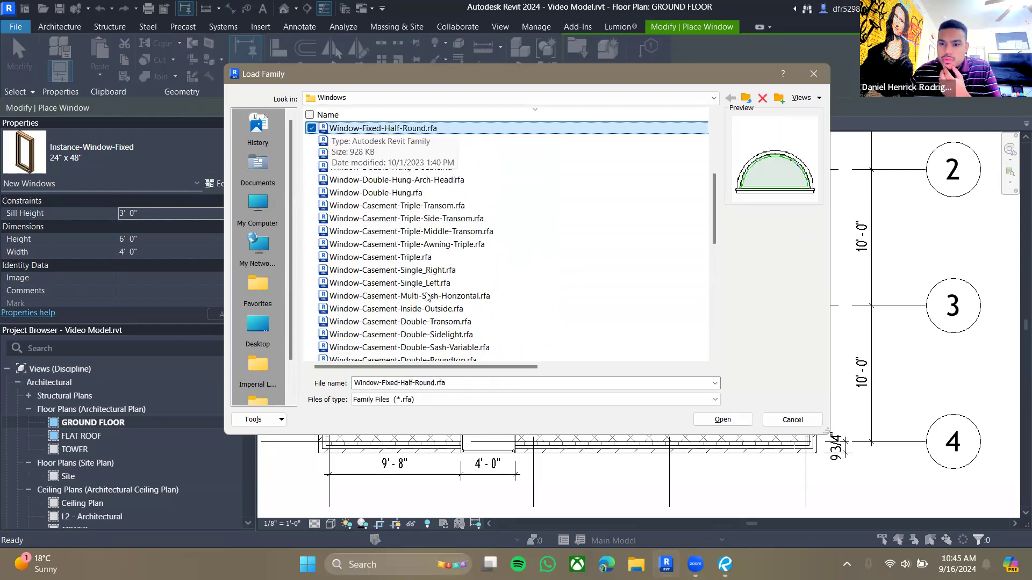
pyautogui.press('Down')
pyautogui.press('Down')
pyautogui.press('Down')
pyautogui.press('Down')
pyautogui.press('Down')
pyautogui.press('Up')
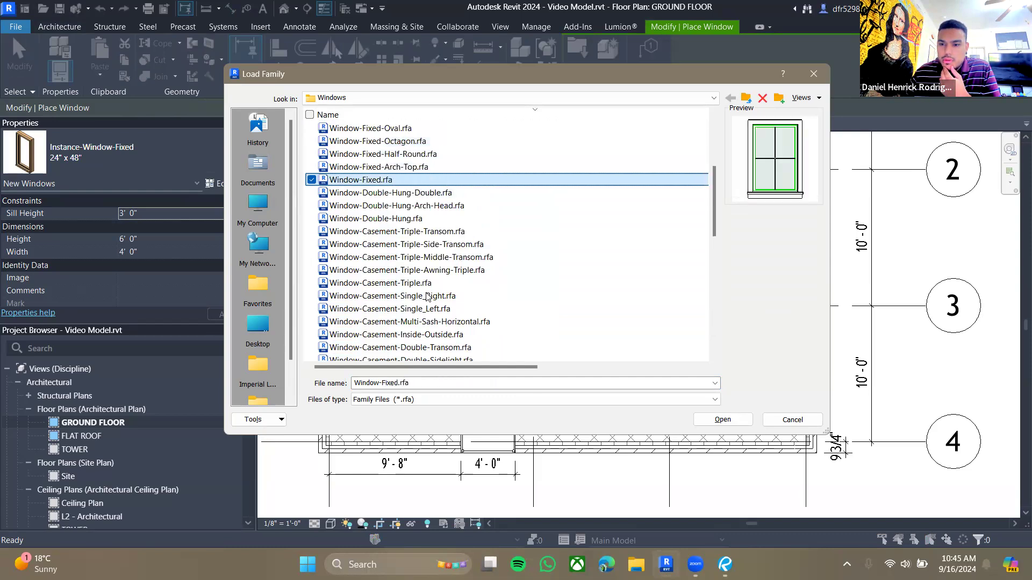
pyautogui.press('Up')
pyautogui.press('Up')
pyautogui.press('Up')
pyautogui.press('Up')
pyautogui.press('Up')
pyautogui.press('Up')
pyautogui.press('Down')
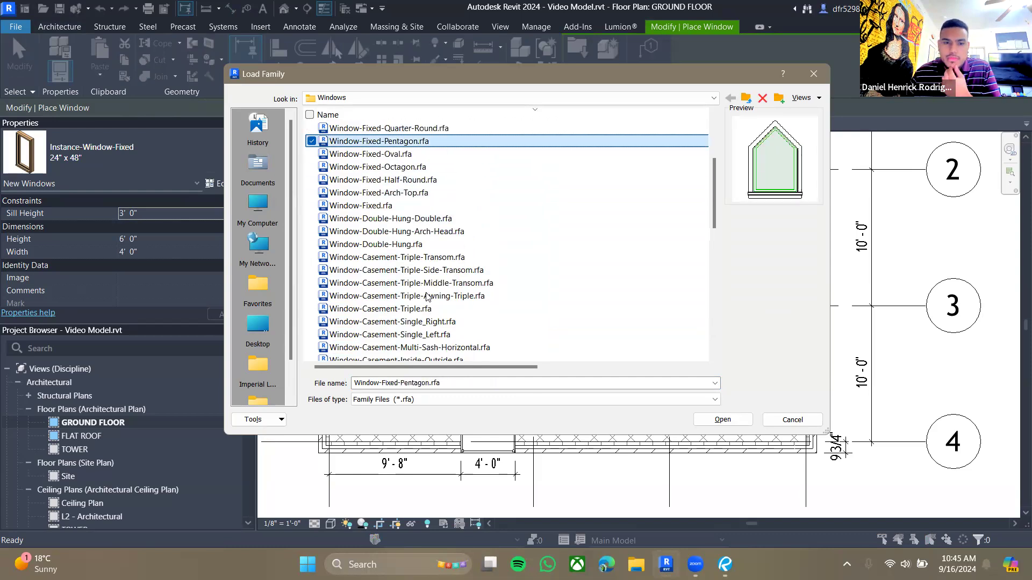
pyautogui.click(720, 425)
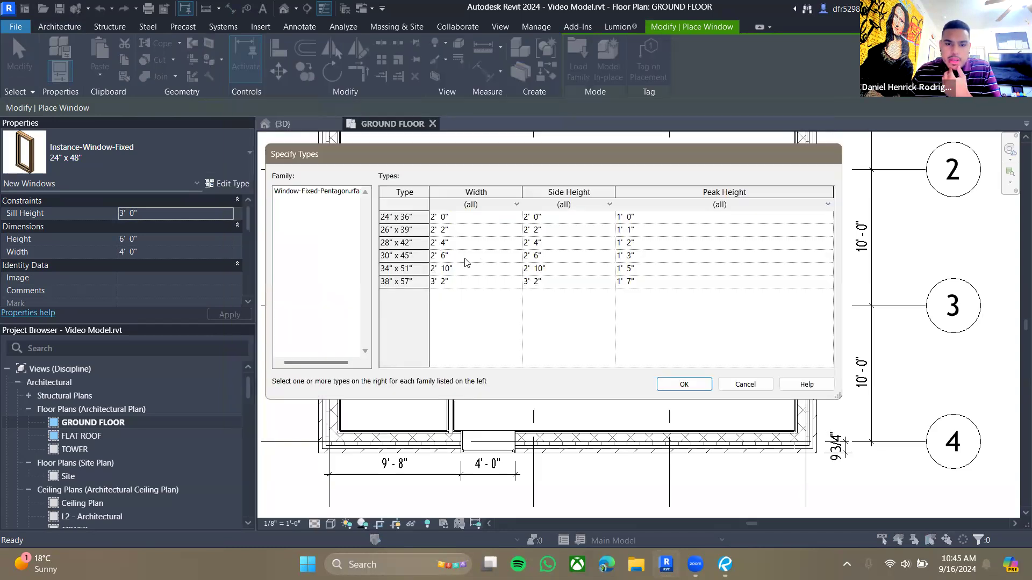
pyautogui.click(466, 246)
pyautogui.click(683, 386)
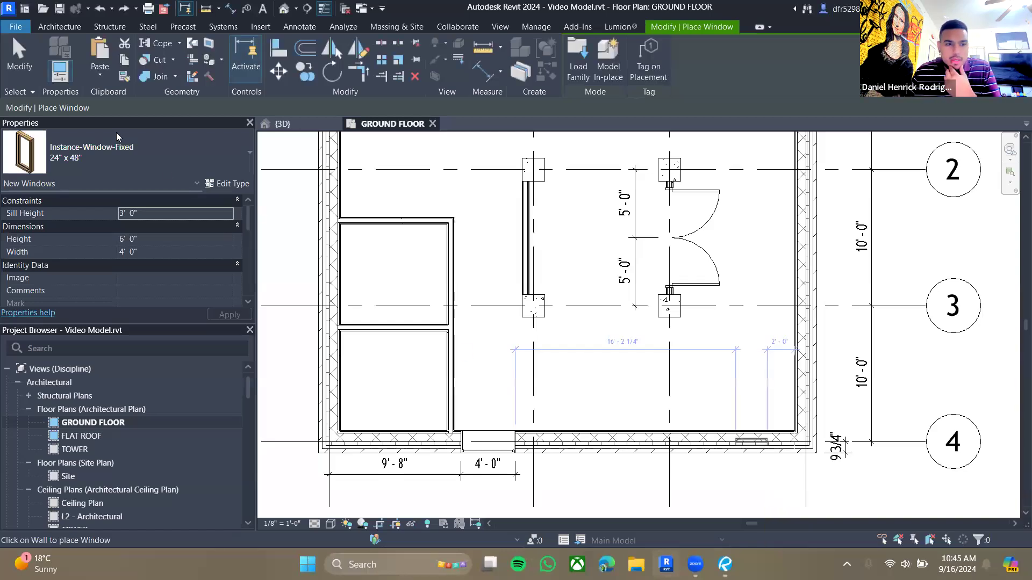
# - Review the type properties of the Window-Fixed-Pentagon 28" x 42" type
pyautogui.click(234, 165)
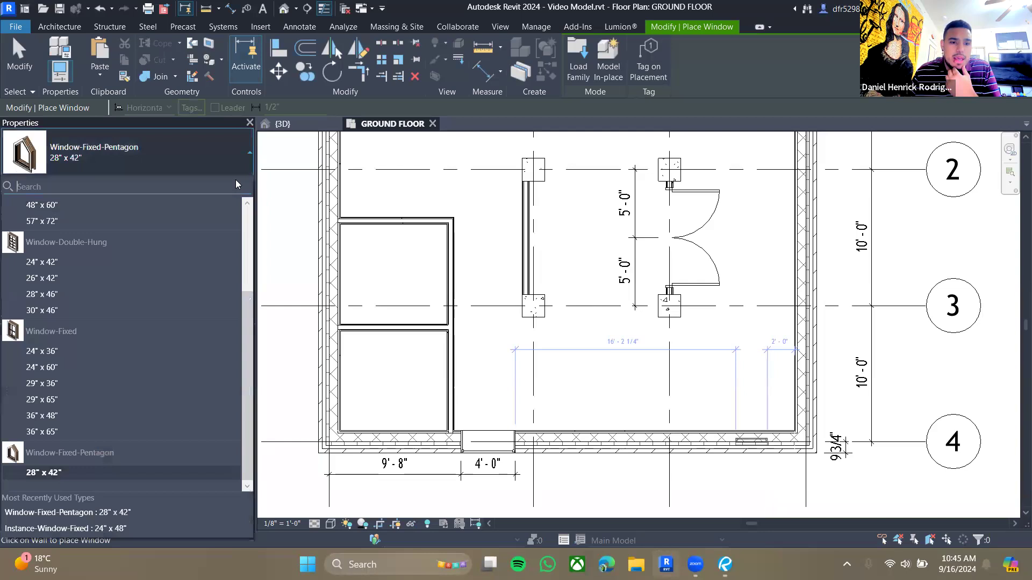
pyautogui.click(235, 180)
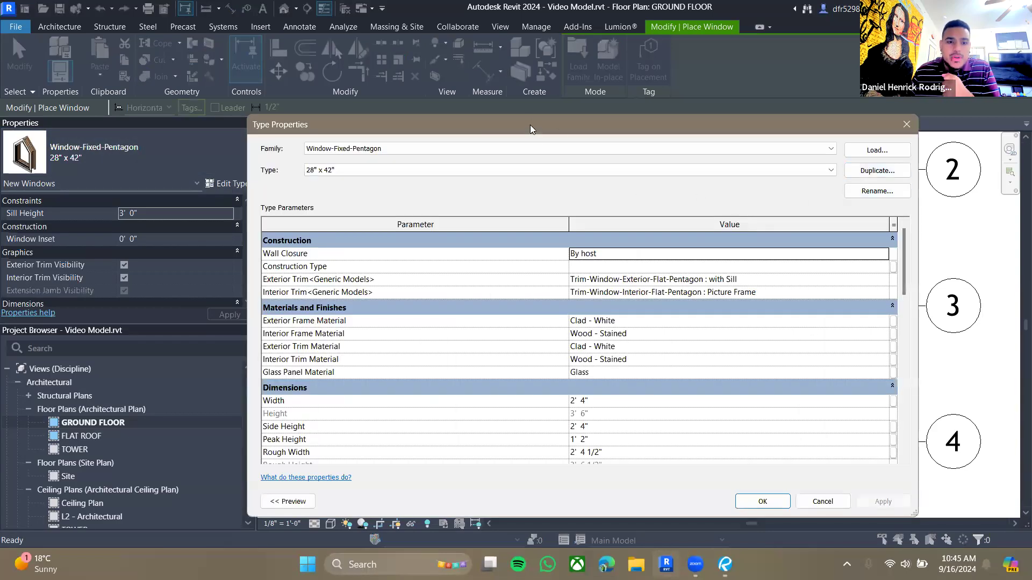
pyautogui.moveTo(530, 124); pyautogui.dragTo(424, 95)
pyautogui.click(799, 93)
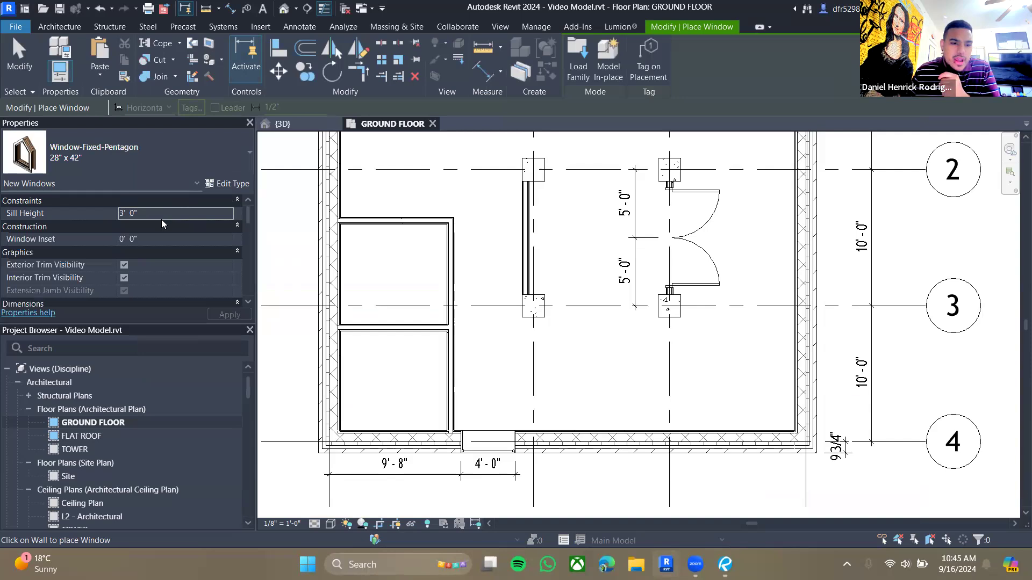
pyautogui.click(212, 186)
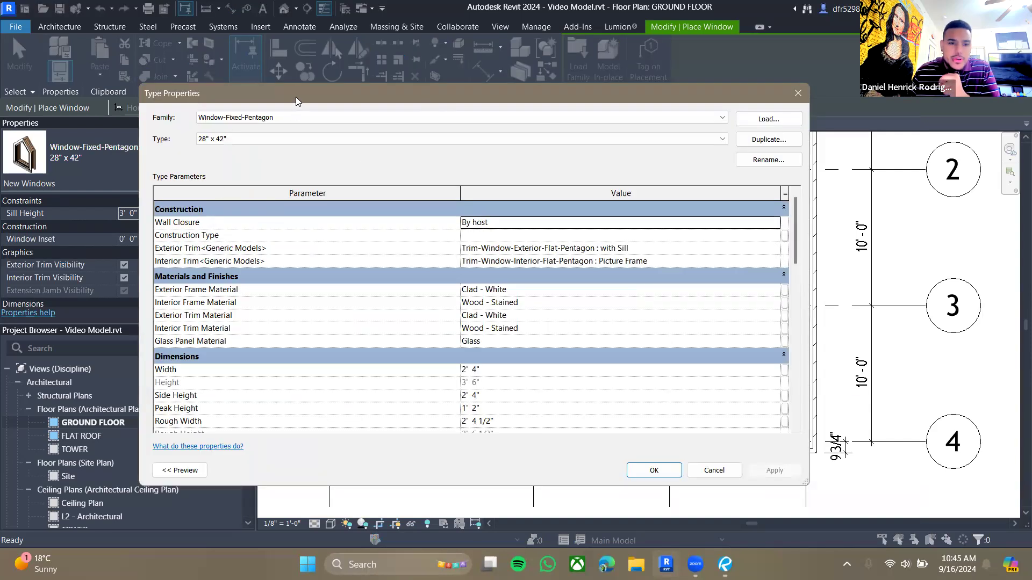
pyautogui.moveTo(296, 97); pyautogui.dragTo(346, 72)
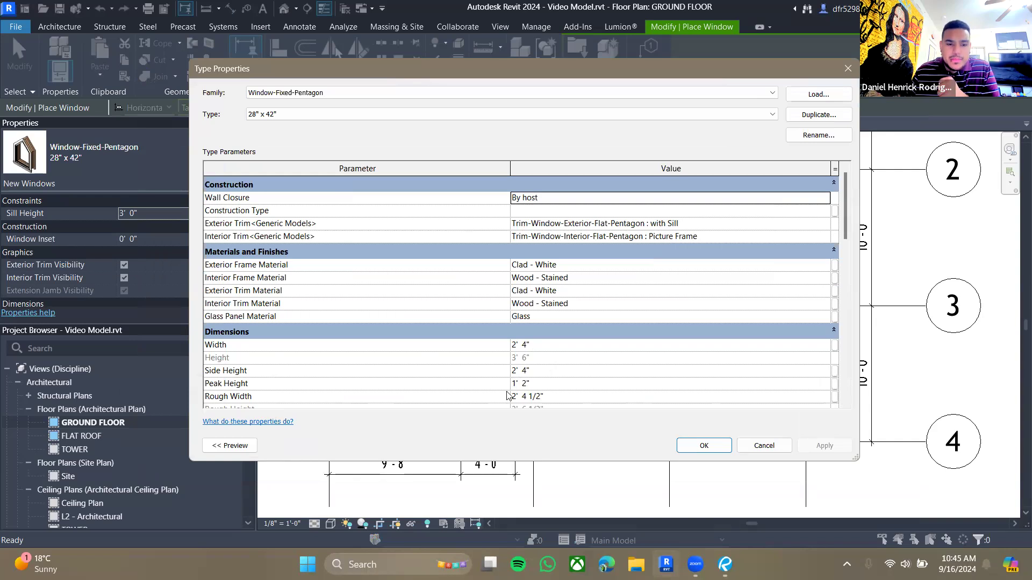
pyautogui.scroll(-1, 532, 388)
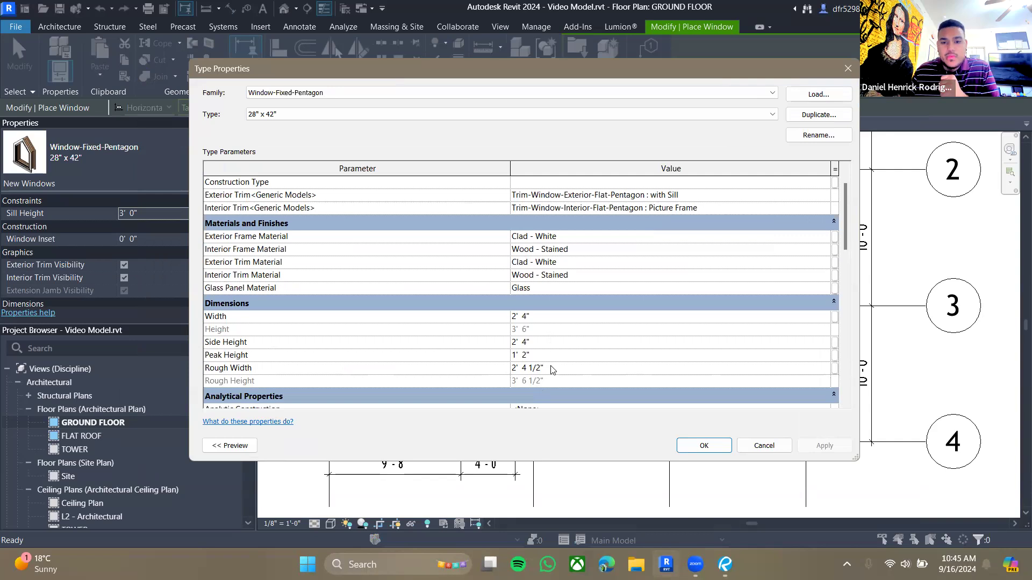
pyautogui.scroll(1, 525, 349)
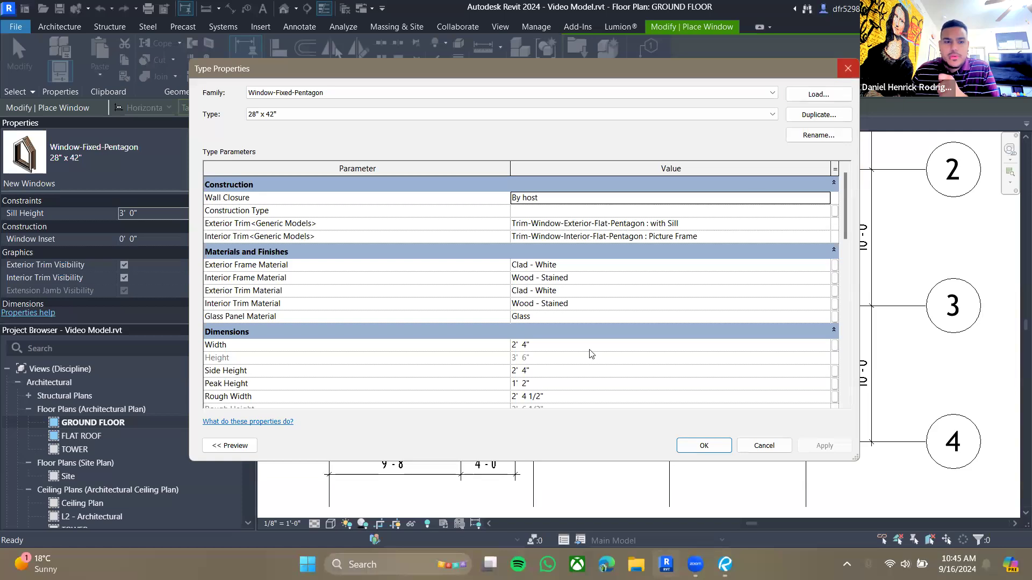
pyautogui.press('Return')
# - Examine the tower's pentagon window in the perspective views on sheet A010
pyautogui.scroll(-1, 554, 361)
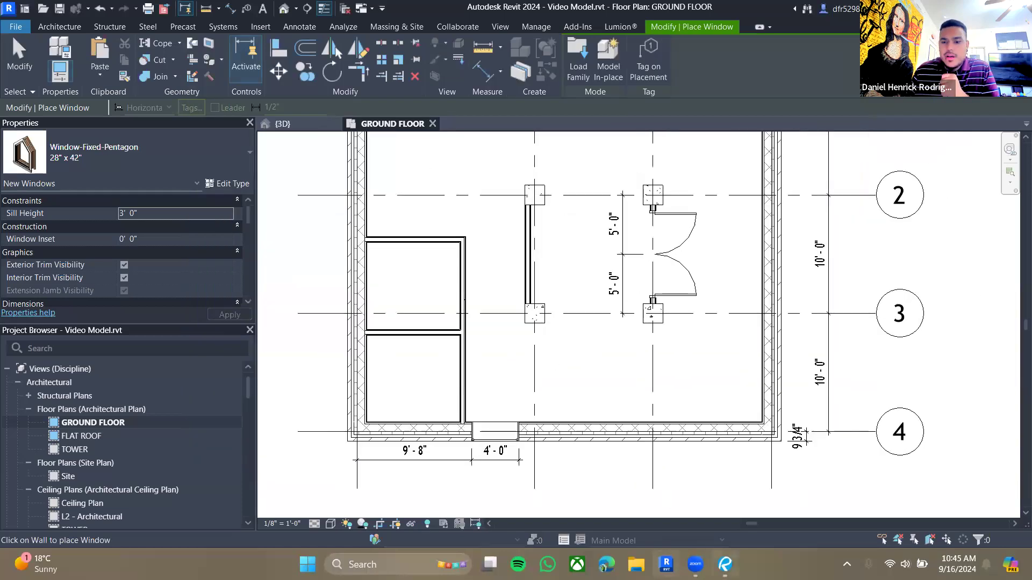
pyautogui.click(725, 564)
pyautogui.moveTo(593, 163)
pyautogui.mouseDown()
pyautogui.moveTo(440, 290)
pyautogui.moveTo(489, 276)
pyautogui.mouseUp()
pyautogui.scroll(-6, 428, 261)
pyautogui.scroll(20, 489, 279)
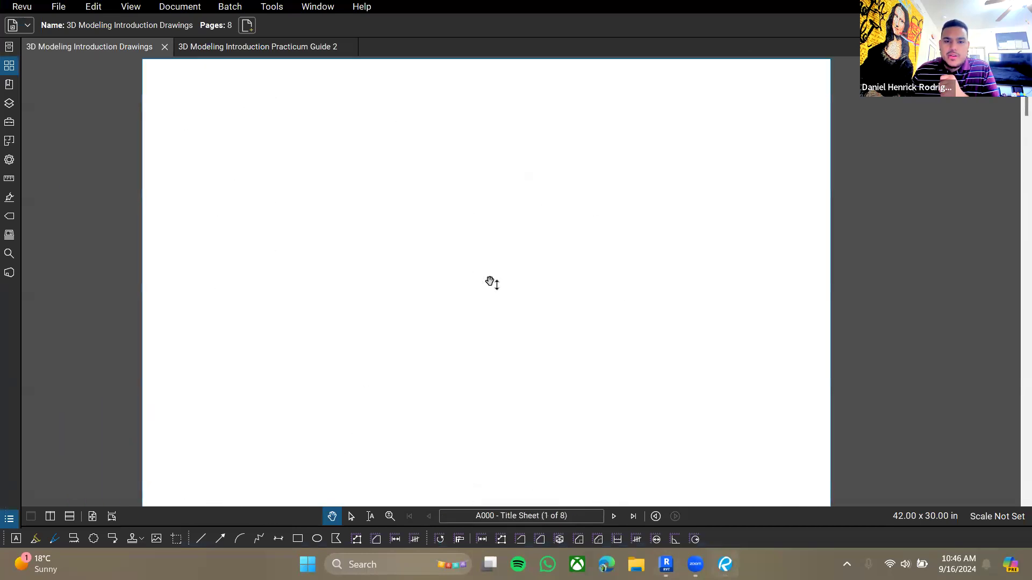
pyautogui.scroll(-5, 476, 263)
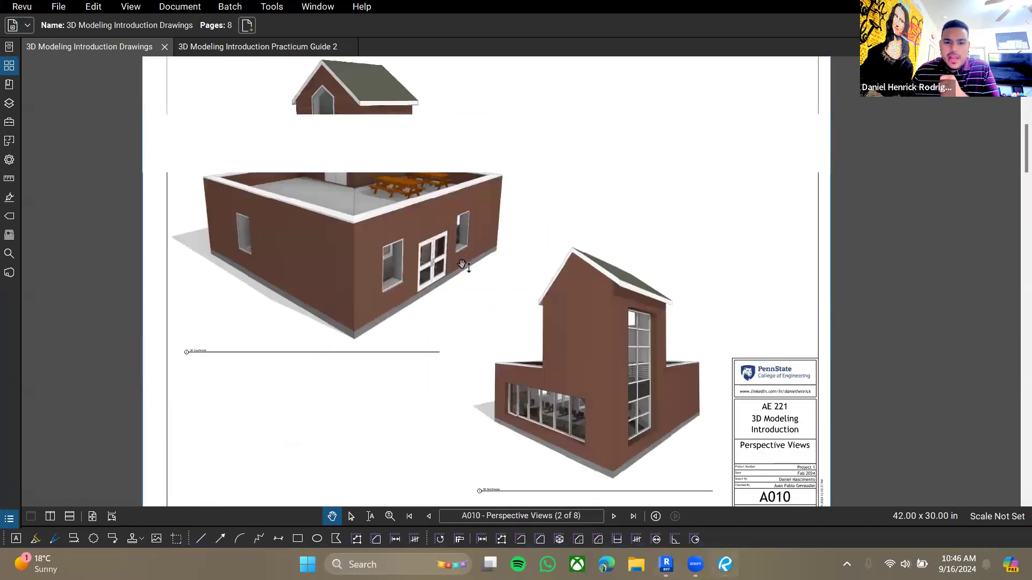
pyautogui.scroll(5, 456, 272)
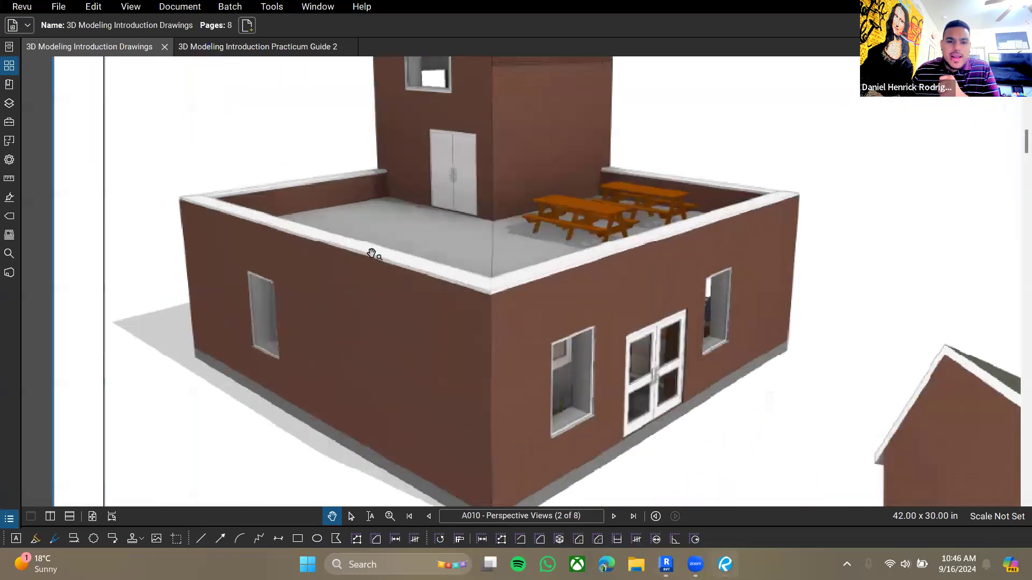
pyautogui.scroll(3, 438, 265)
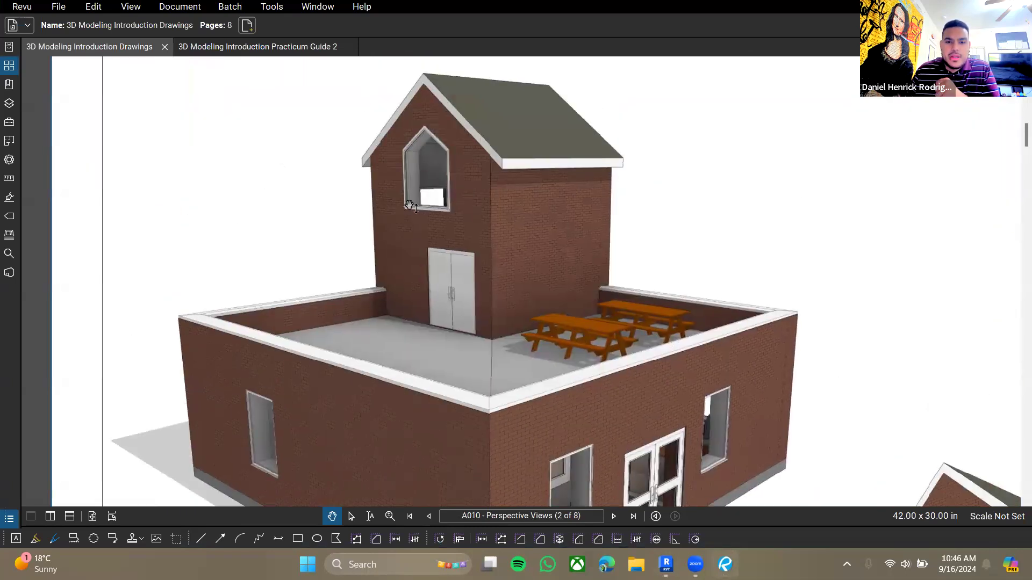
# - Zoom and pan across the perspective views on sheet A010 to study the tower window and ground-floor windows
pyautogui.scroll(5, 285, 396)
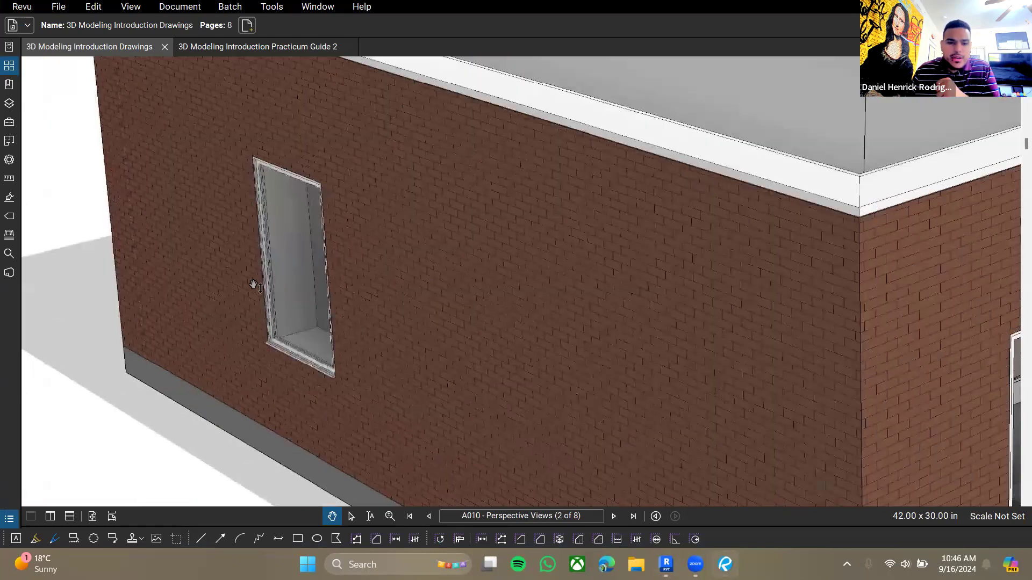
pyautogui.moveTo(586, 95); pyautogui.dragTo(481, 559)
pyautogui.scroll(2, 624, 198)
pyautogui.moveTo(540, 85); pyautogui.dragTo(516, 270)
pyautogui.scroll(1, 510, 258)
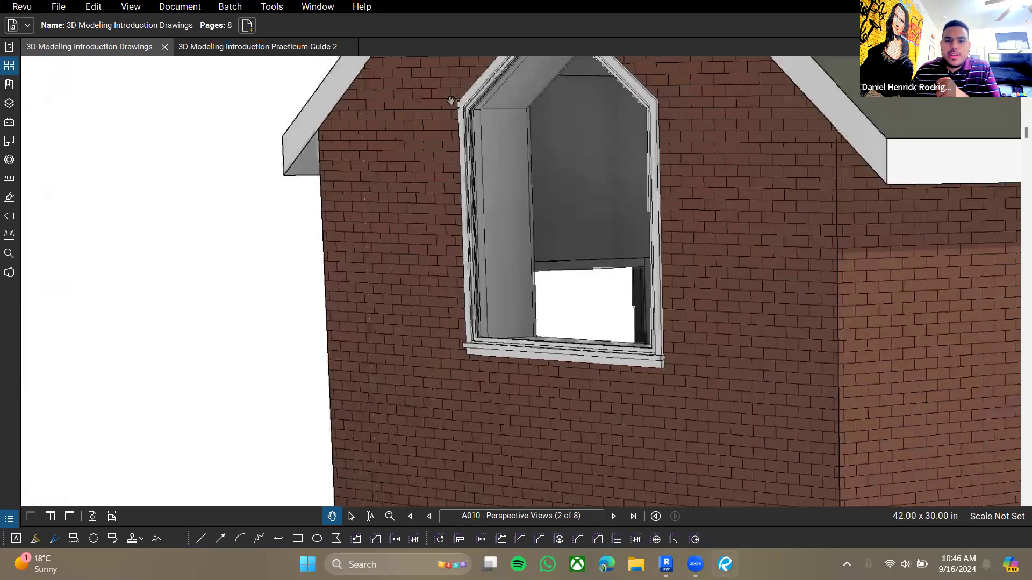
pyautogui.scroll(-7, 609, 254)
pyautogui.moveTo(653, 311); pyautogui.dragTo(550, 210)
pyautogui.scroll(-1, 551, 210)
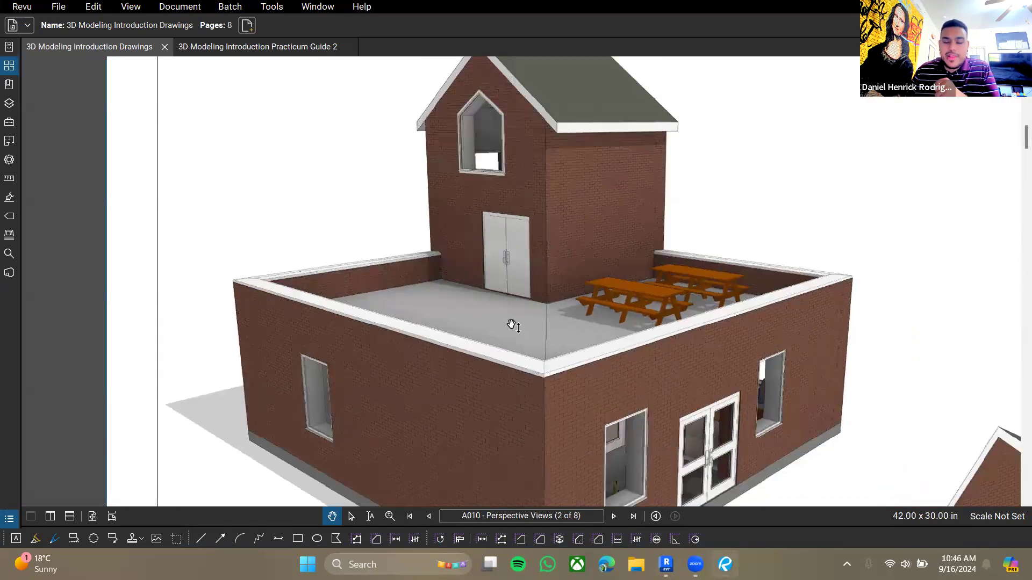
pyautogui.moveTo(554, 292); pyautogui.dragTo(544, 196)
pyautogui.scroll(-4, 592, 278)
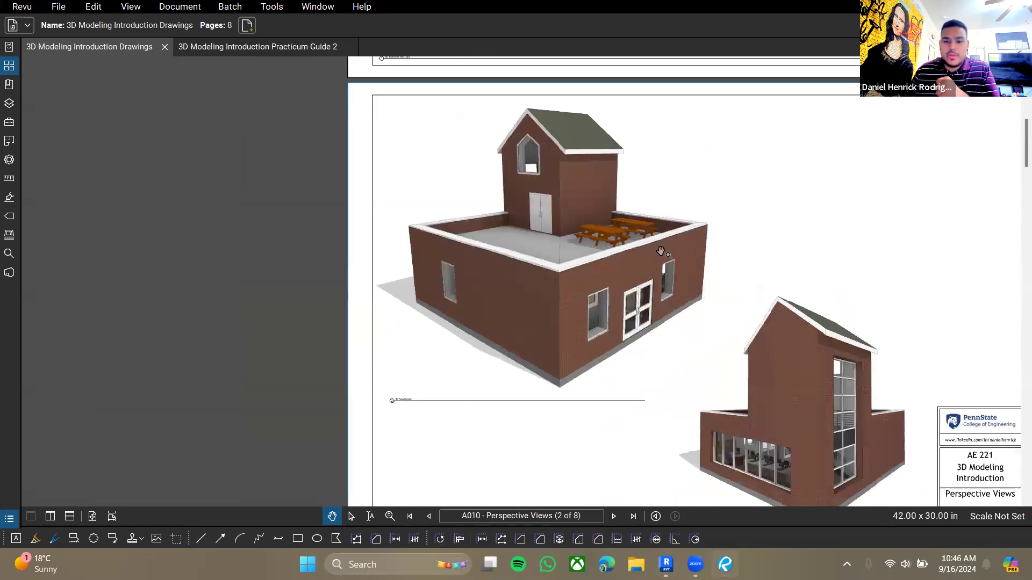
pyautogui.moveTo(662, 251); pyautogui.dragTo(592, 235)
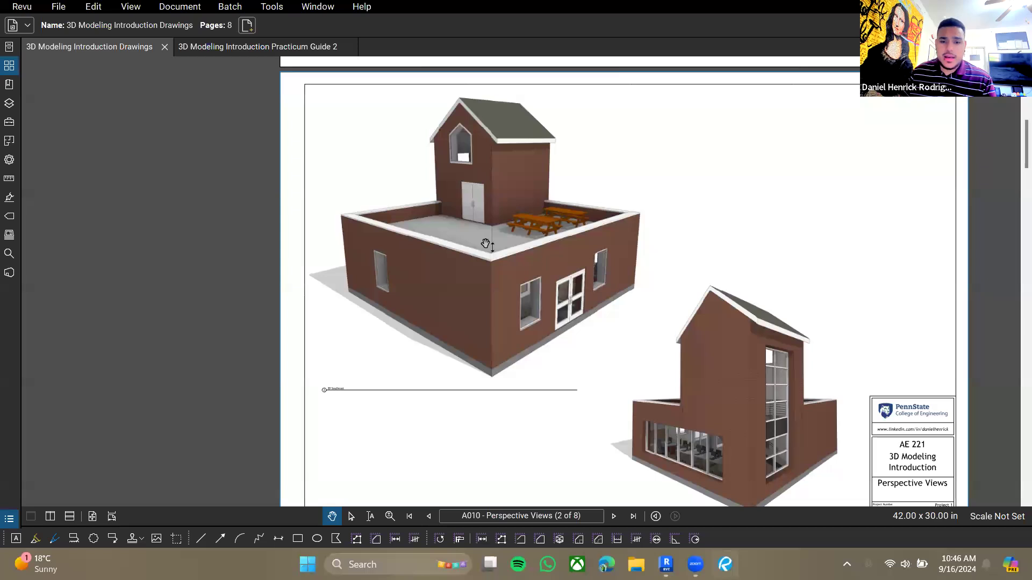
pyautogui.moveTo(657, 217); pyautogui.dragTo(544, 1)
pyautogui.moveTo(464, 265); pyautogui.dragTo(504, 476)
pyautogui.moveTo(576, 256); pyautogui.dragTo(576, 68)
pyautogui.moveTo(589, 421); pyautogui.dragTo(589, 89)
# - Exit window placement and compare the guide's Windows page with the ground floor plan
pyautogui.hotkey('alt', 'Tab')
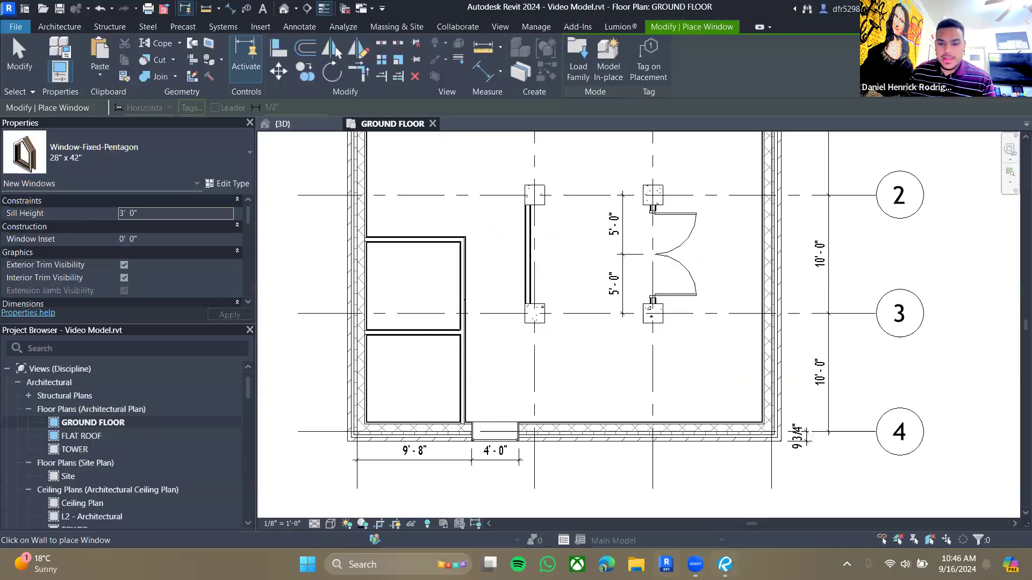
pyautogui.click(724, 565)
pyautogui.click(259, 47)
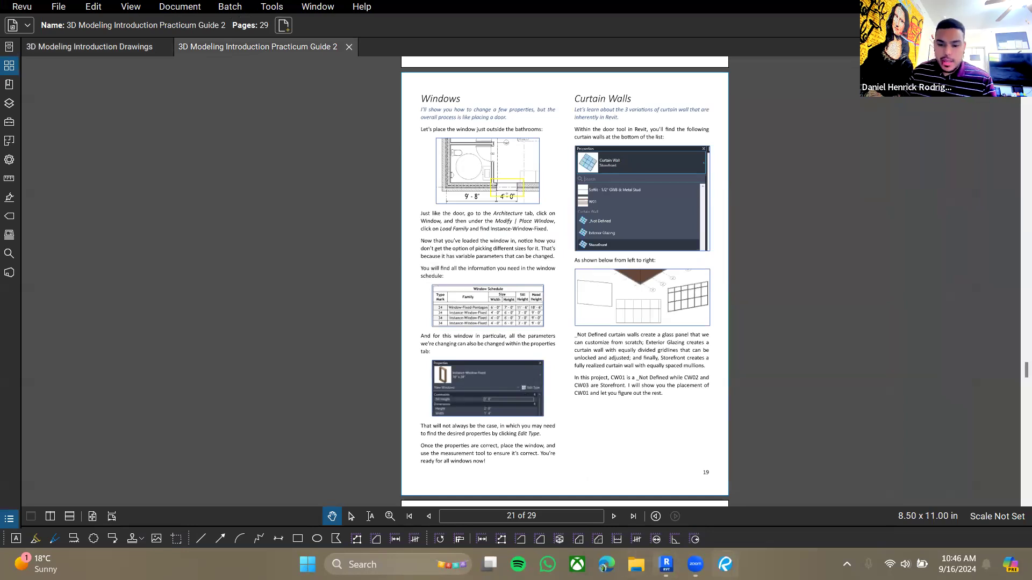
pyautogui.hotkey('alt', 'Tab')
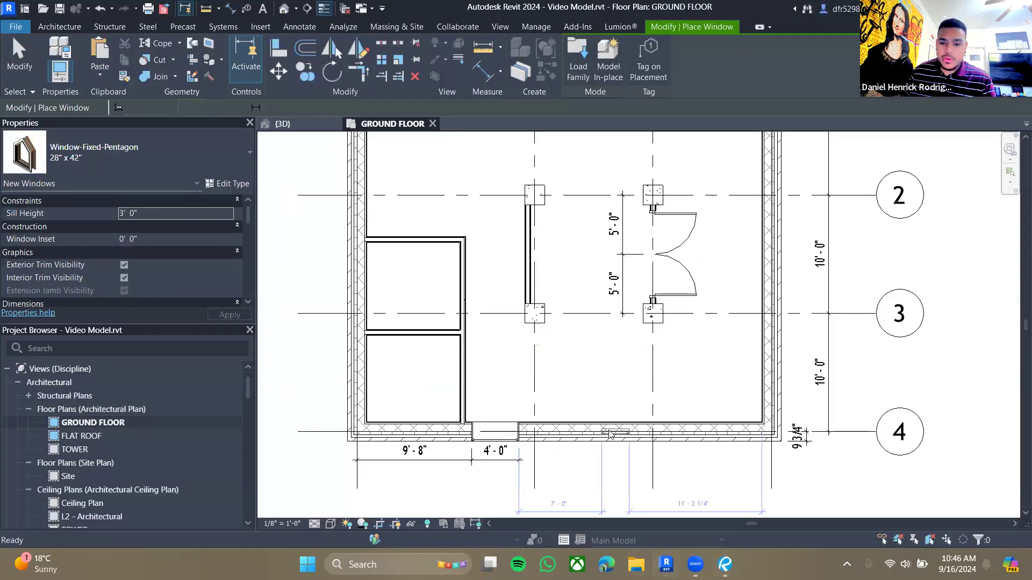
pyautogui.press('Escape')
pyautogui.scroll(-4, 600, 274)
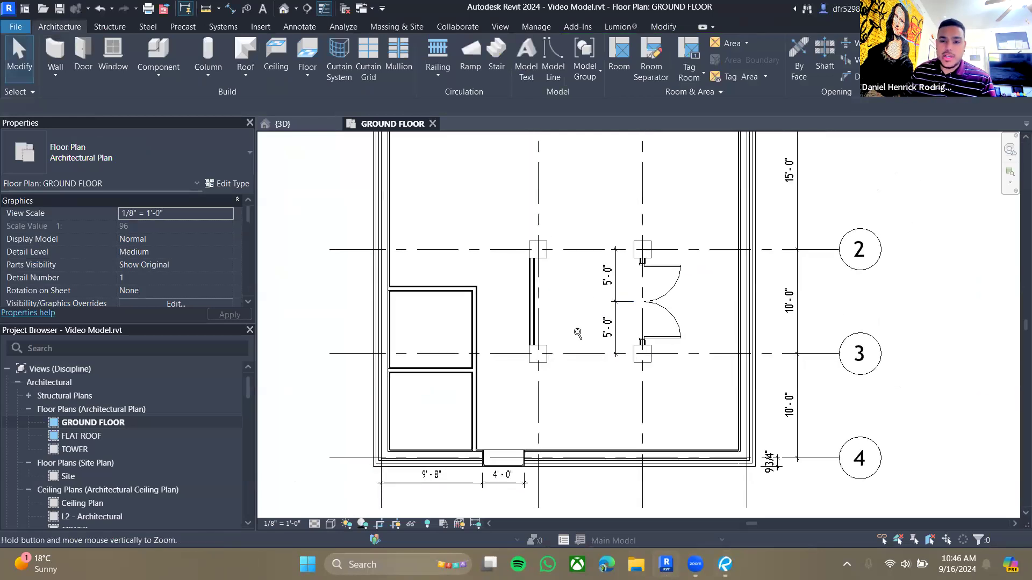
pyautogui.moveTo(605, 239); pyautogui.dragTo(573, 305, button='middle')
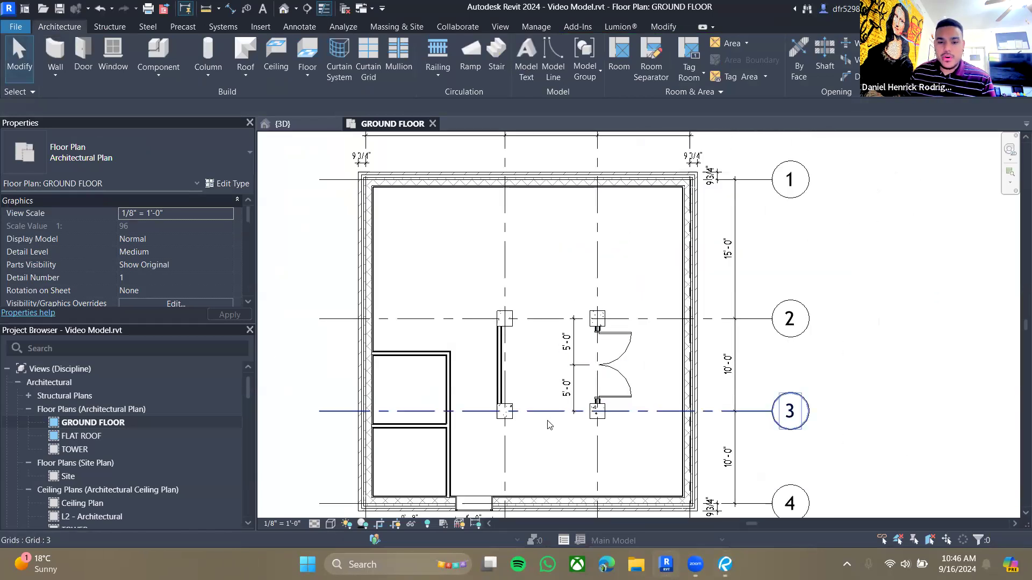
pyautogui.moveTo(588, 445); pyautogui.dragTo(589, 422, button='middle')
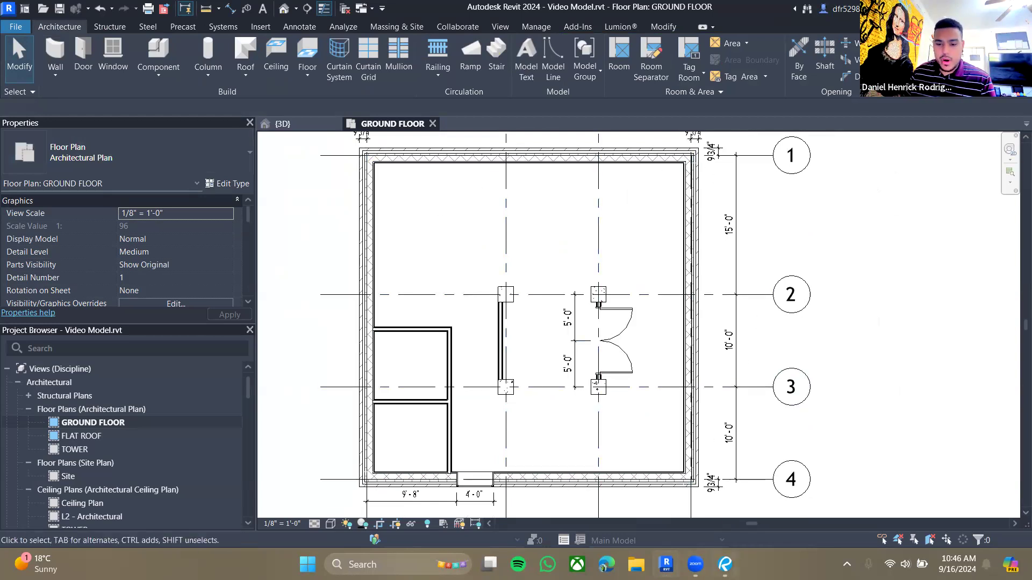
pyautogui.hotkey('alt', 'Tab')
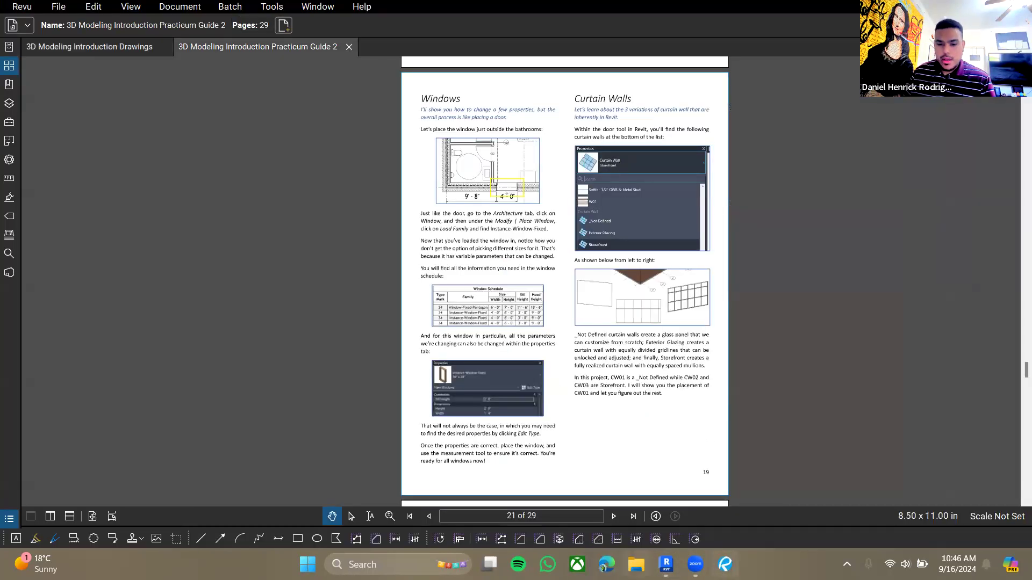
pyautogui.hotkey('alt', 'Tab')
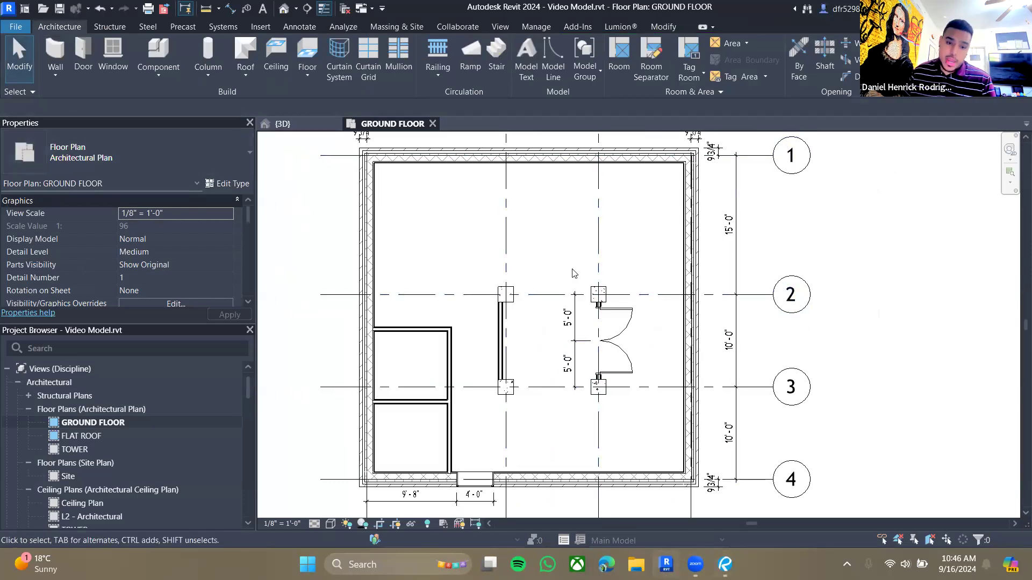
# - Start a wall, browse the wall type list for the curtain wall types, and open the 3D view
pyautogui.click(63, 62)
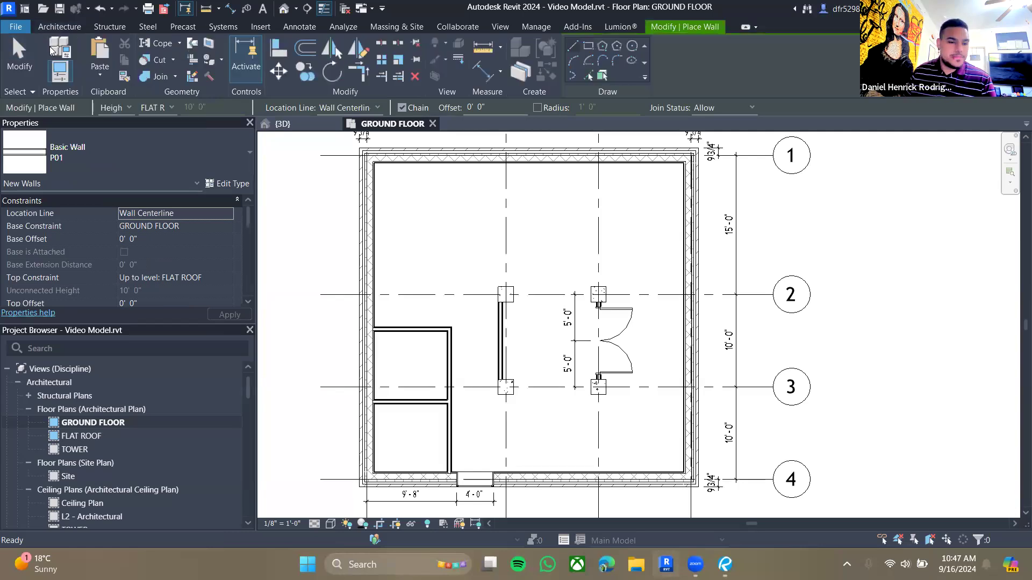
pyautogui.click(129, 156)
pyautogui.scroll(-5, 126, 268)
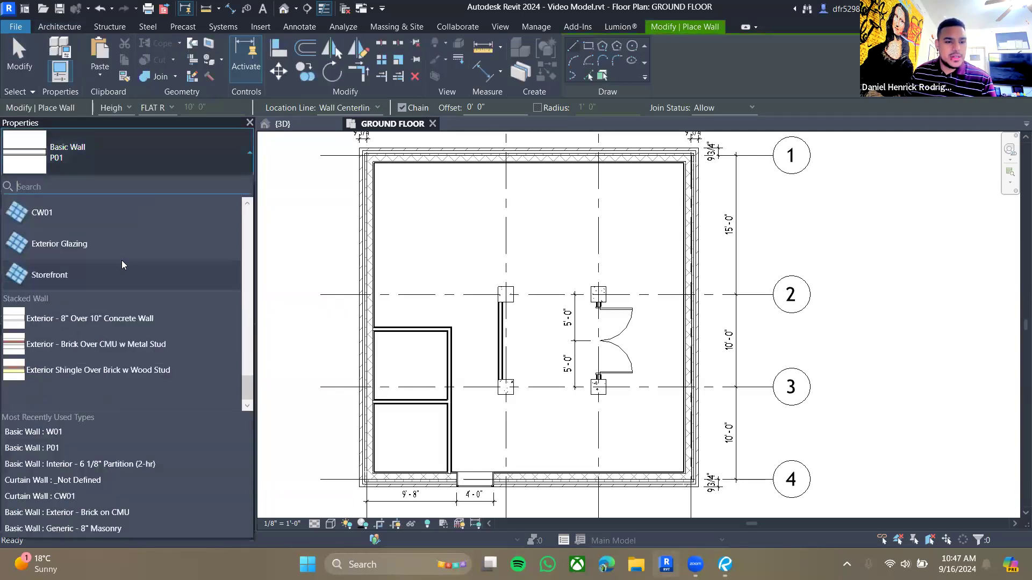
pyautogui.scroll(5, 148, 257)
pyautogui.scroll(-10, 148, 258)
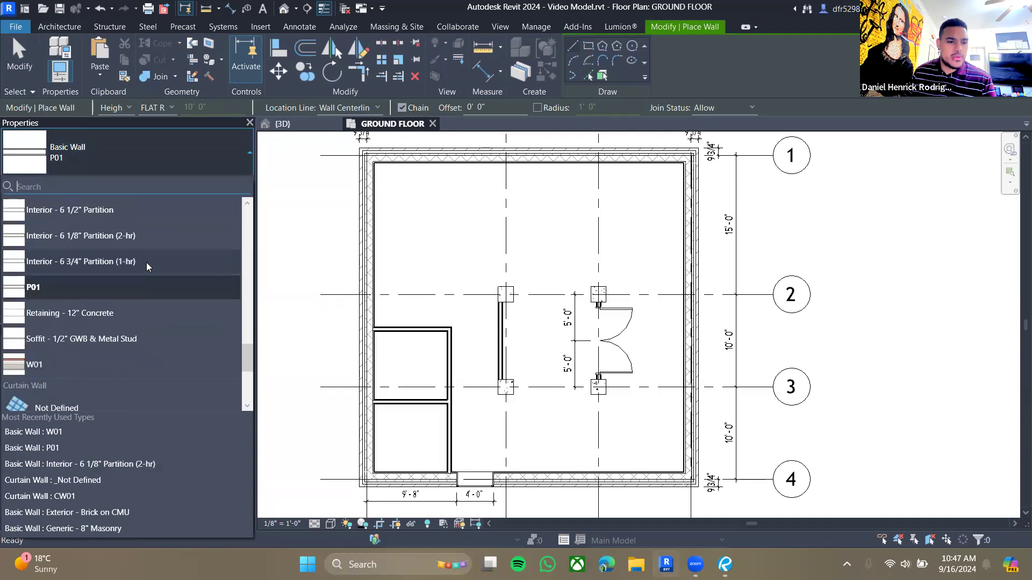
pyautogui.scroll(2, 103, 256)
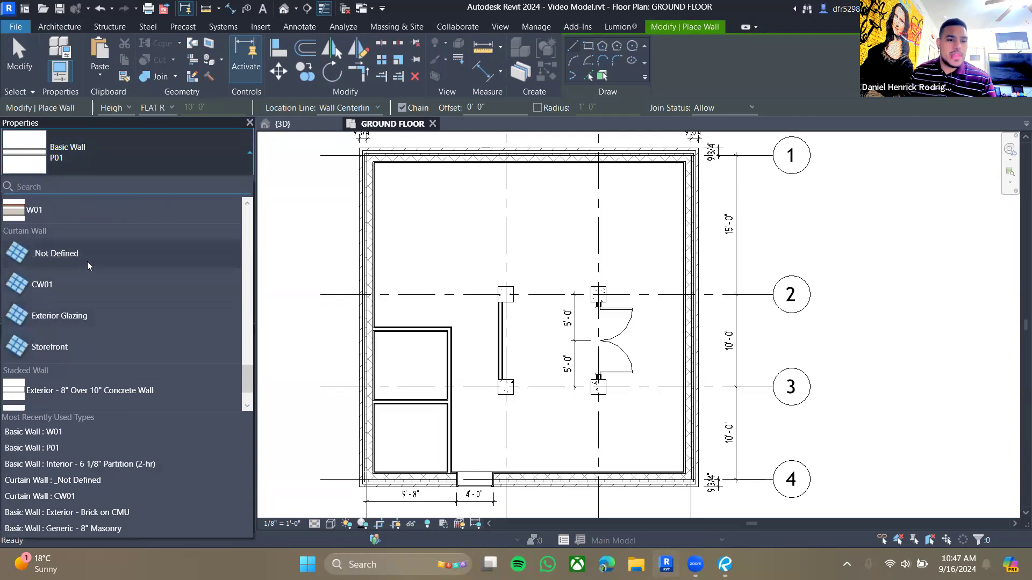
pyautogui.click(282, 124)
pyautogui.scroll(-7, 663, 379)
pyautogui.moveTo(644, 304); pyautogui.dragTo(562, 170, button='middle')
pyautogui.press('Escape')
pyautogui.scroll(2, 611, 373)
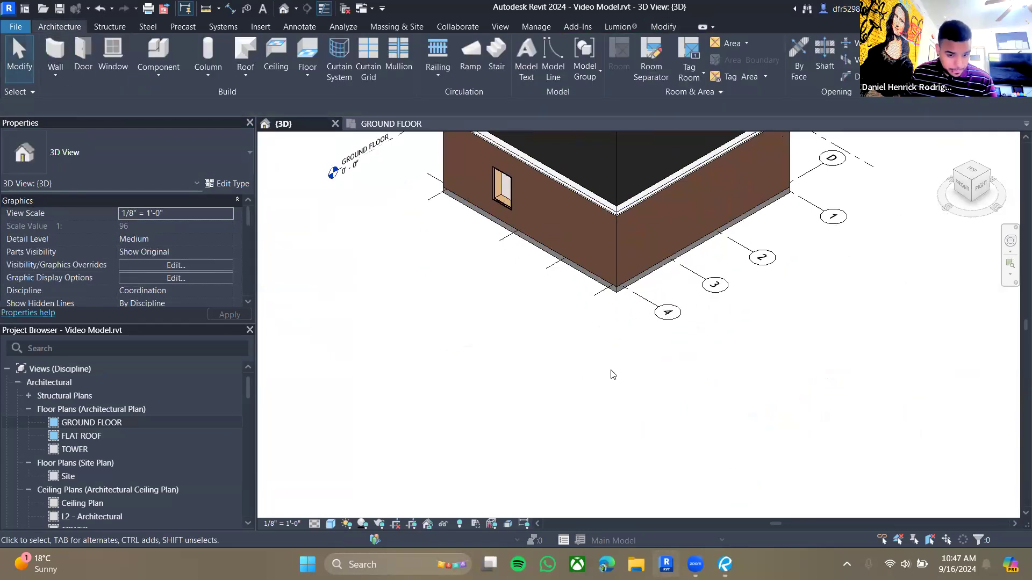
# - Draw a _Not Defined curtain wall in open space in the 3D view, about 21' 6" long
pyautogui.press('w')
pyautogui.press('a')
pyautogui.click(123, 158)
pyautogui.scroll(-3, 90, 359)
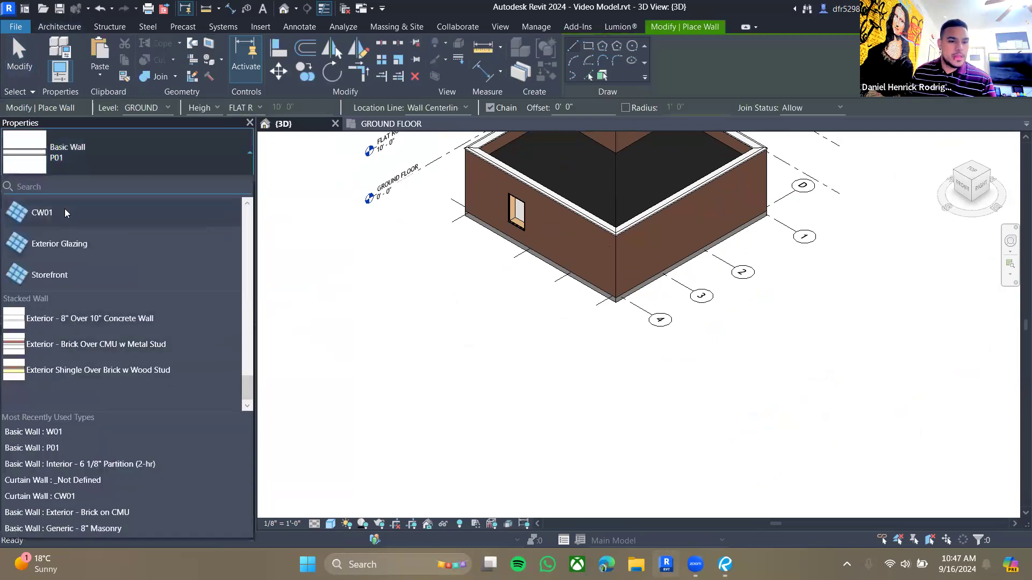
pyautogui.scroll(1, 86, 260)
pyautogui.click(80, 258)
pyautogui.click(355, 350)
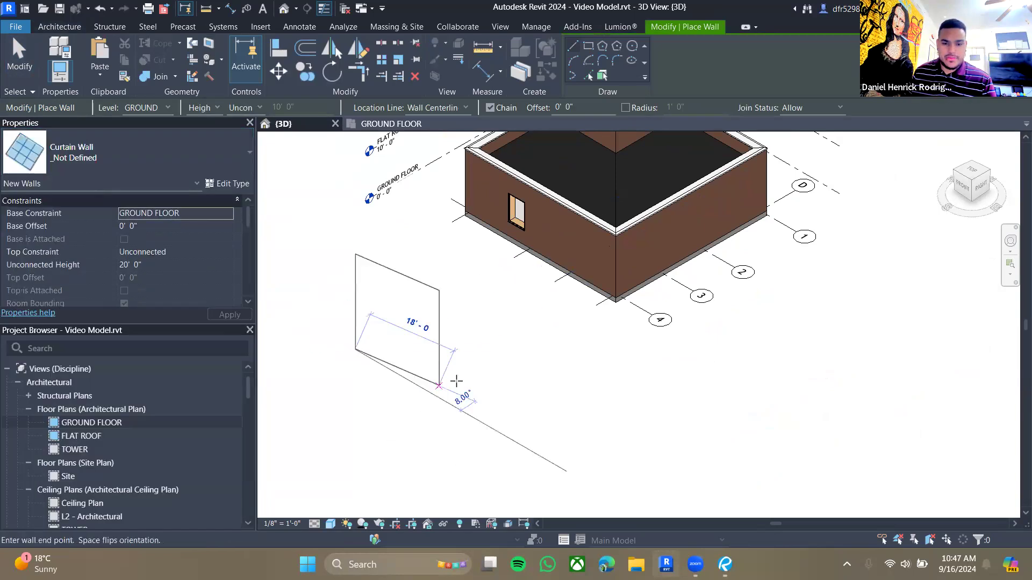
pyautogui.click(441, 438)
pyautogui.press('Escape')
pyautogui.press('Escape')
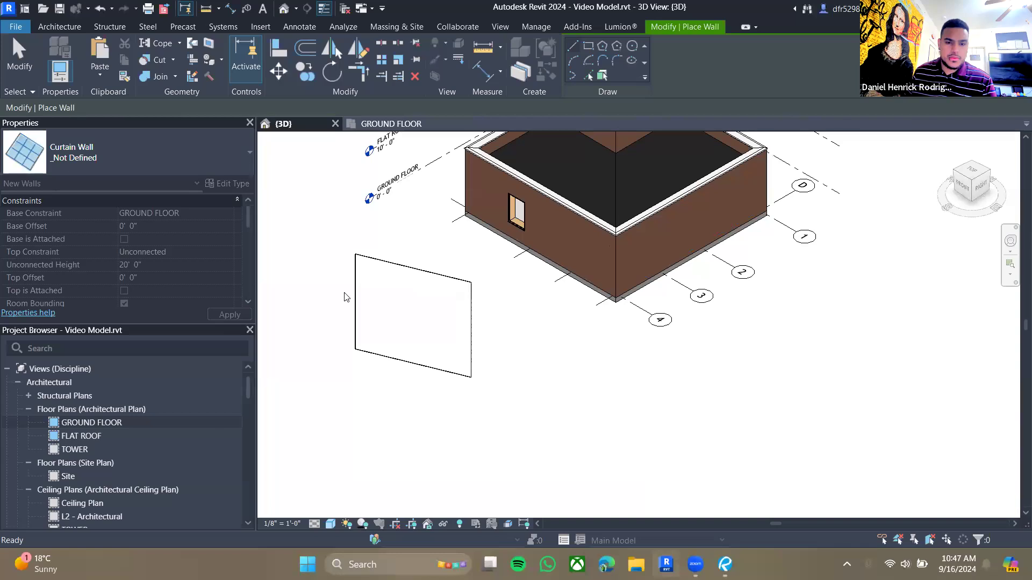
# - Draw an Exterior Glazing curtain wall beside the first one, about 27' 6" long
pyautogui.click(189, 183)
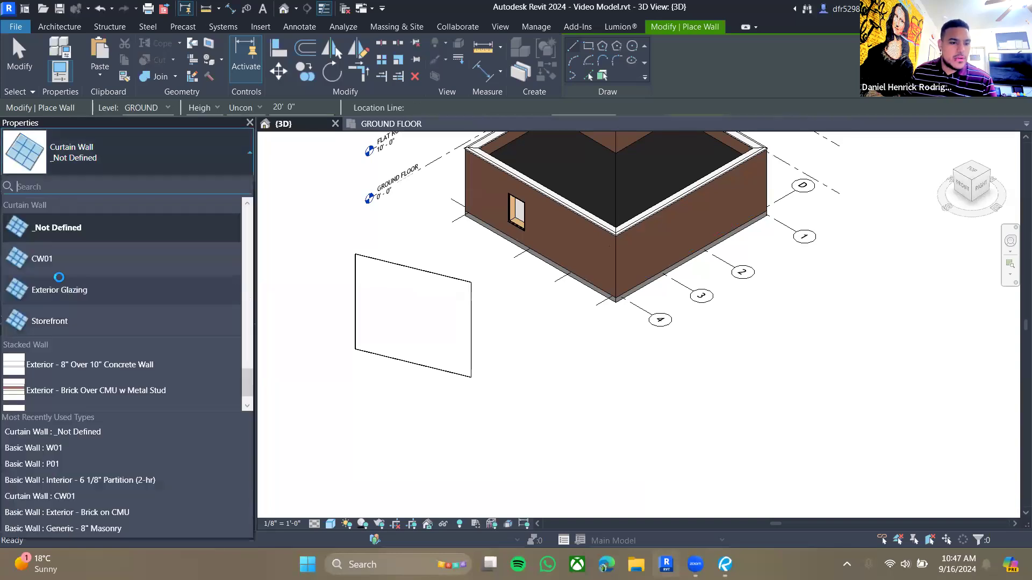
pyautogui.click(74, 295)
pyautogui.click(544, 402)
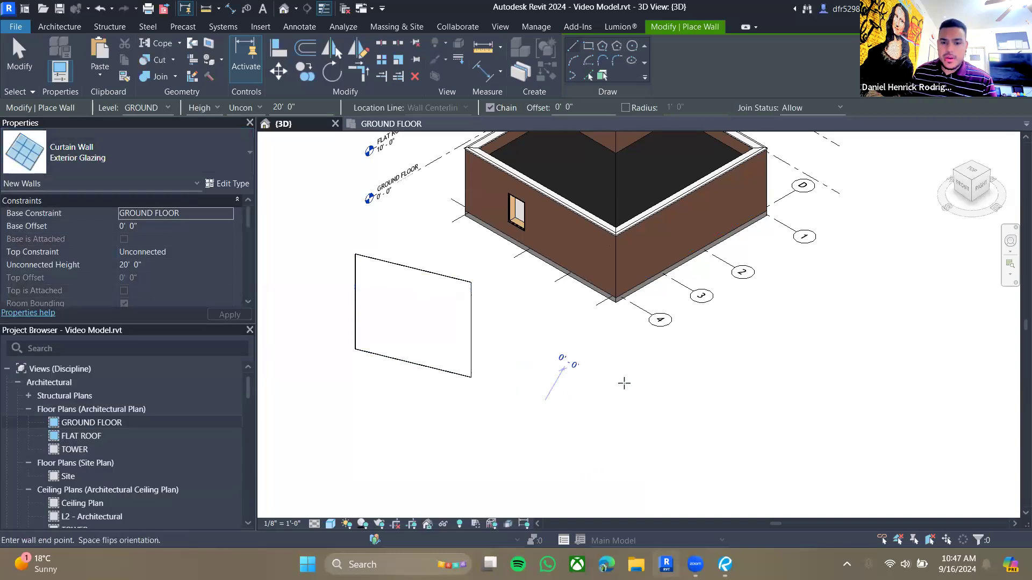
pyautogui.click(703, 402)
pyautogui.press('Escape')
pyautogui.press('Escape')
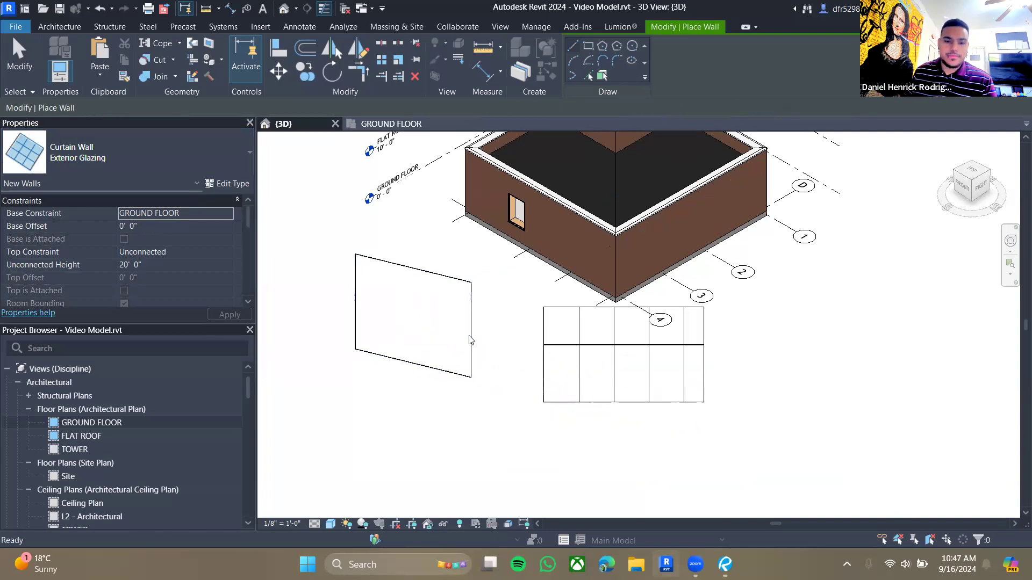
# - Draw a Storefront curtain wall to the right of the Exterior Glazing wall
pyautogui.click(151, 161)
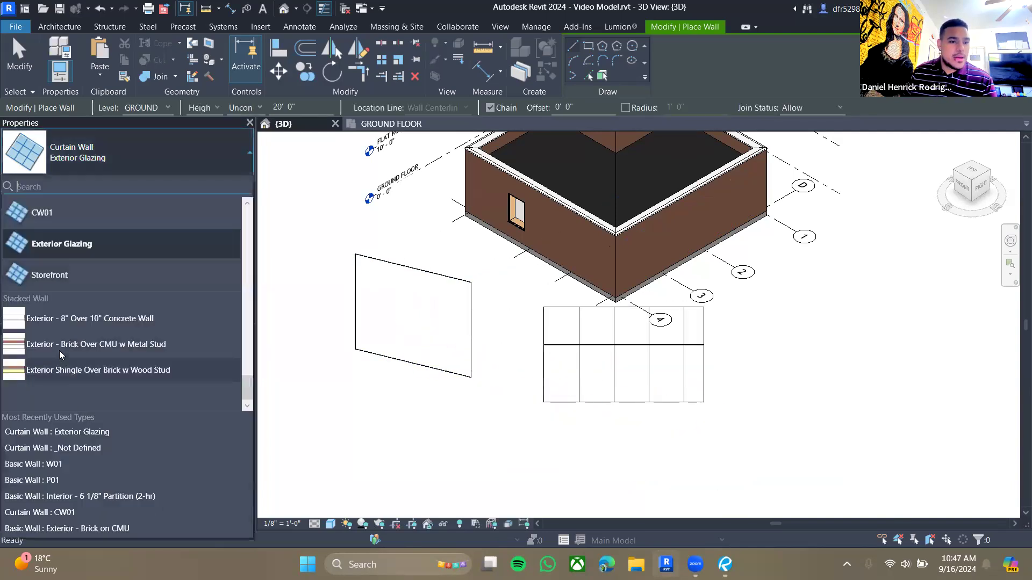
pyautogui.click(65, 275)
pyautogui.click(786, 390)
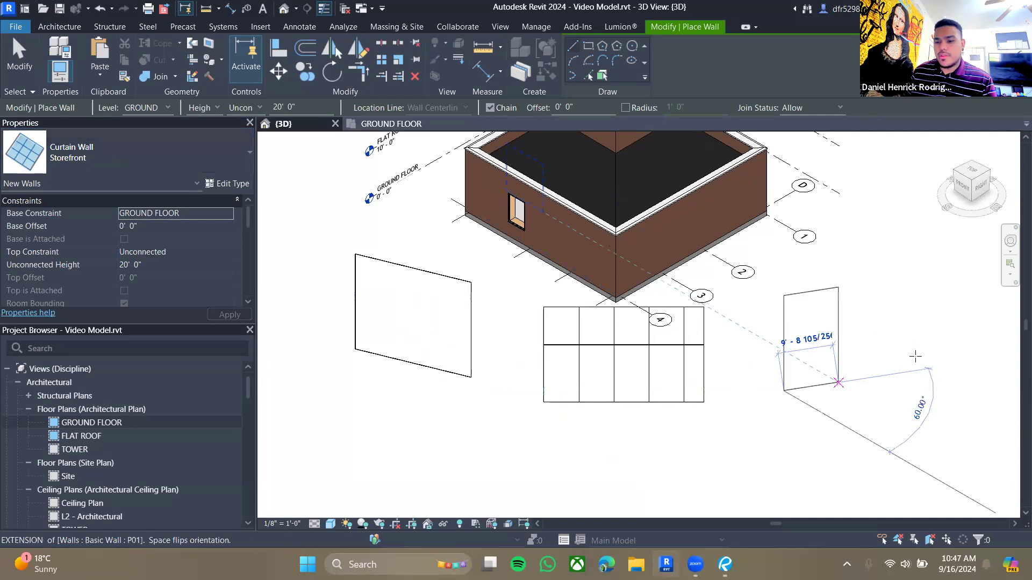
pyautogui.click(931, 359)
pyautogui.press('Escape')
pyautogui.press('Escape')
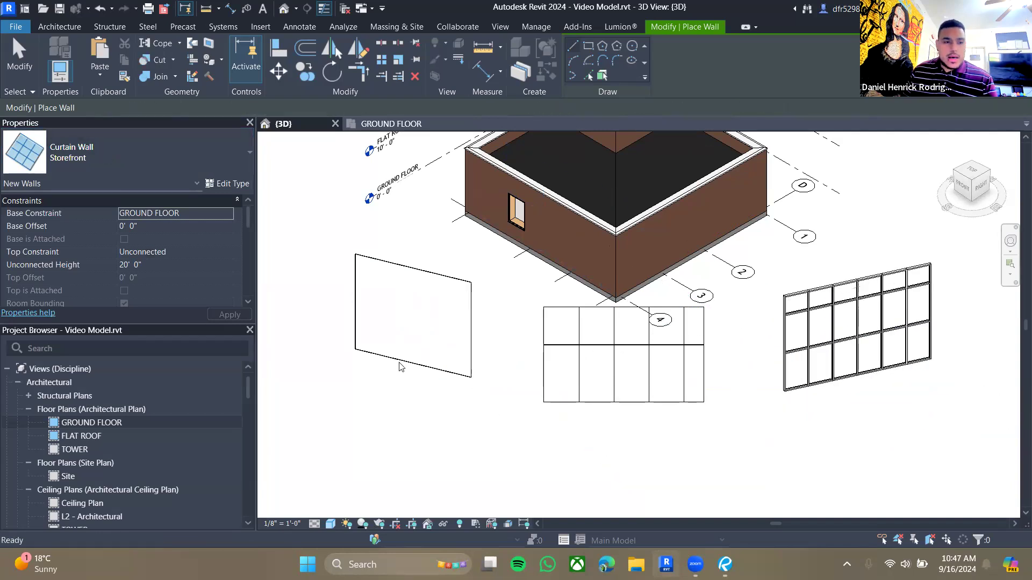
# - Select the _Not Defined curtain wall and zoom in to inspect it
pyautogui.click(151, 161)
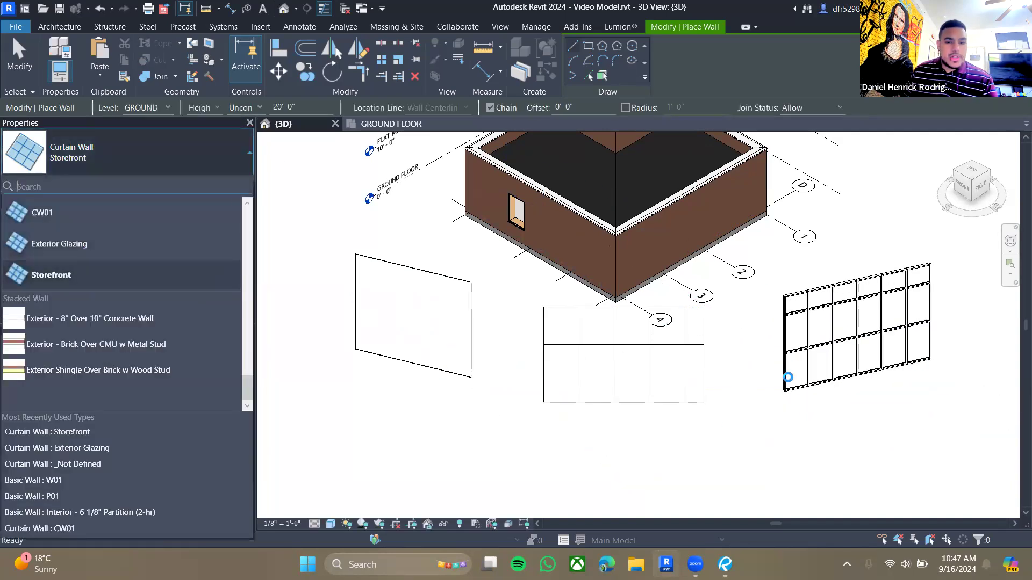
pyautogui.press('Escape')
pyautogui.press('Escape')
pyautogui.click(580, 404)
pyautogui.press('Escape')
pyautogui.click(603, 404)
pyautogui.click(632, 438)
pyautogui.scroll(2, 617, 429)
pyautogui.moveTo(332, 231); pyautogui.dragTo(463, 243, button='middle')
pyautogui.scroll(6, 462, 243)
pyautogui.click(429, 185)
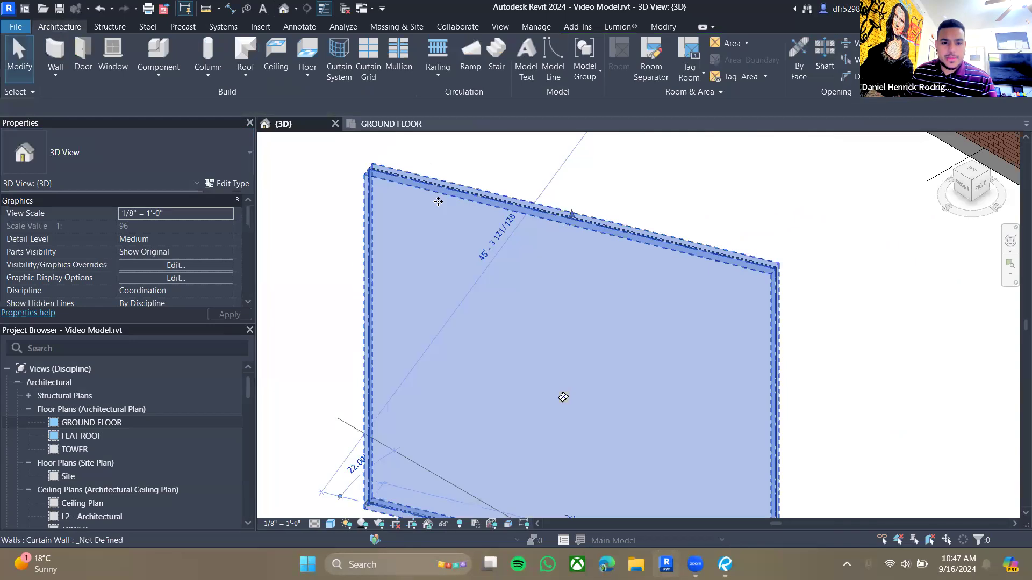
pyautogui.scroll(-1, 730, 299)
pyautogui.scroll(-1, 730, 299)
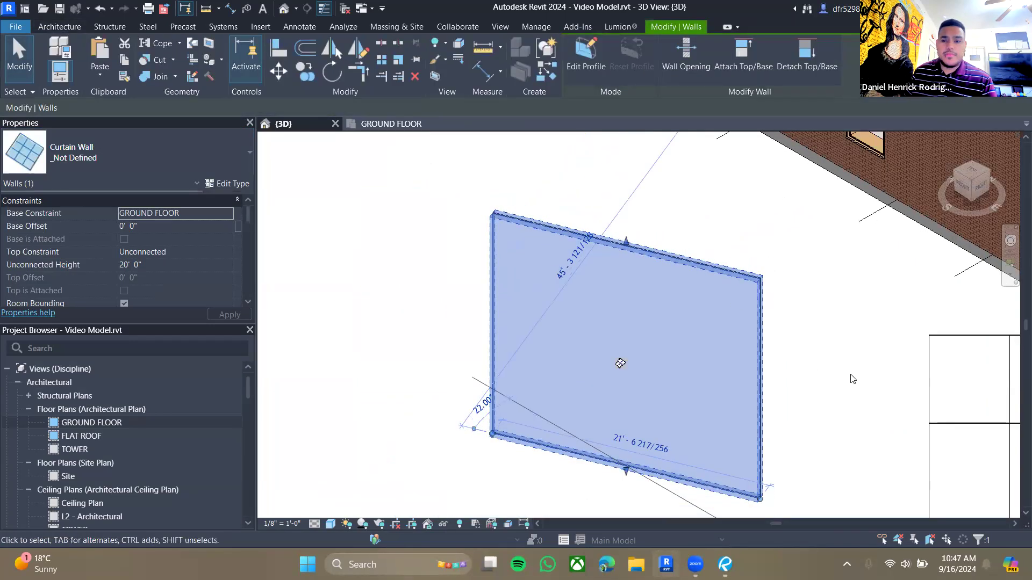
pyautogui.press('Escape')
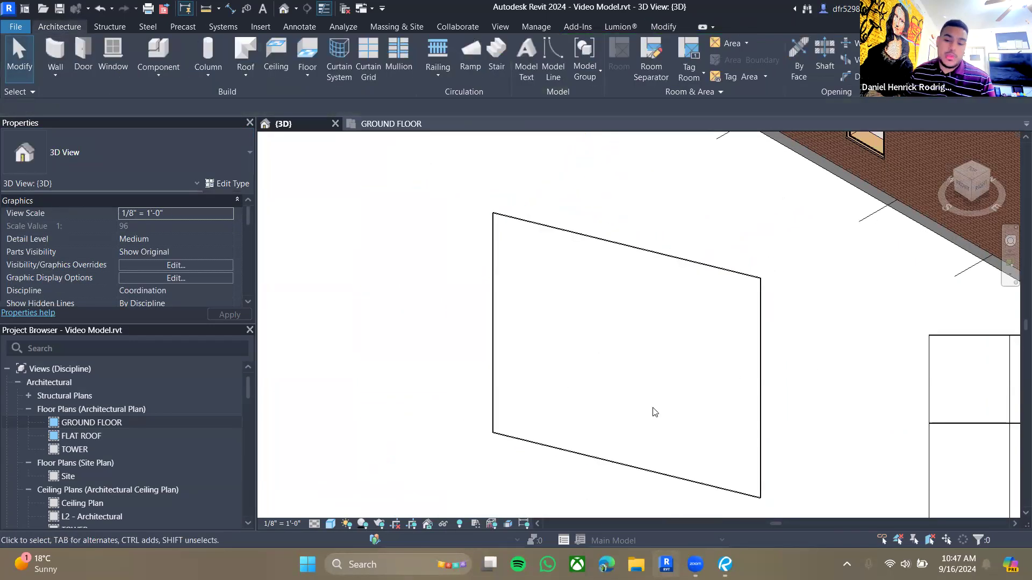
# - Select the Exterior Glazing curtain wall and review its vertical and horizontal grid properties
pyautogui.scroll(-1, 668, 329)
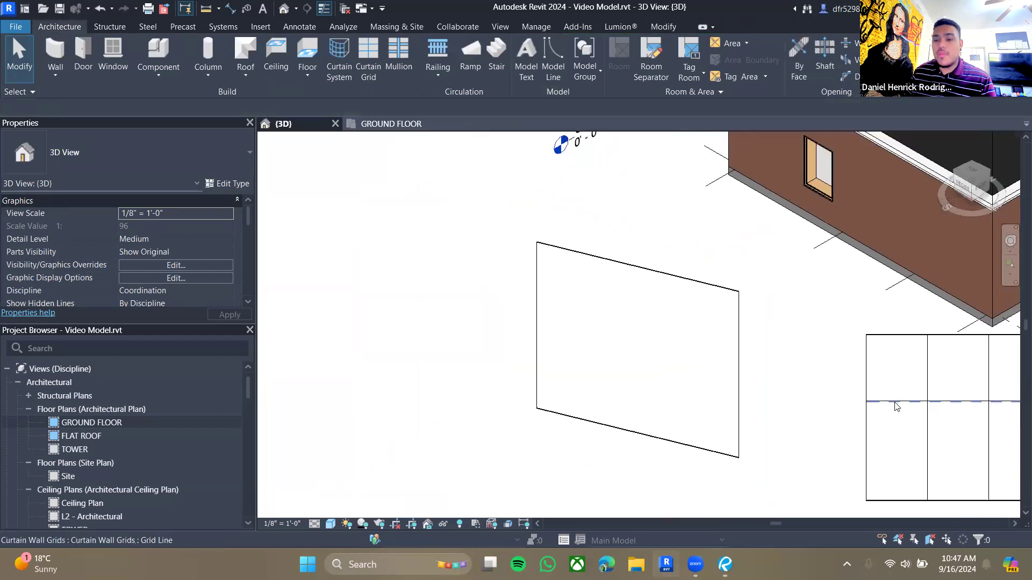
pyautogui.moveTo(1008, 416); pyautogui.dragTo(583, 325, button='middle')
pyautogui.click(542, 409)
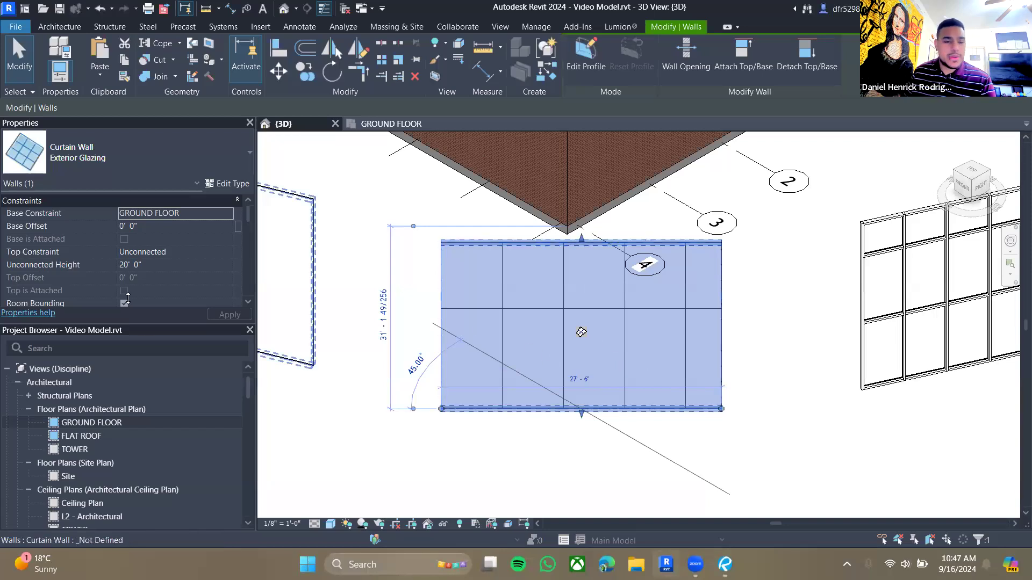
pyautogui.scroll(-1, 141, 259)
pyautogui.scroll(-4, 142, 259)
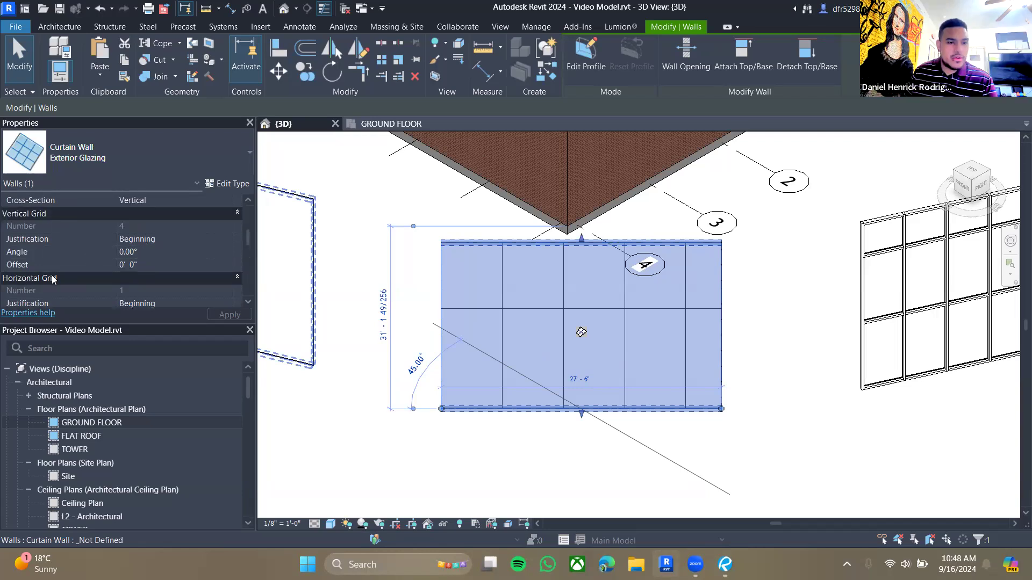
pyautogui.scroll(-2, 143, 255)
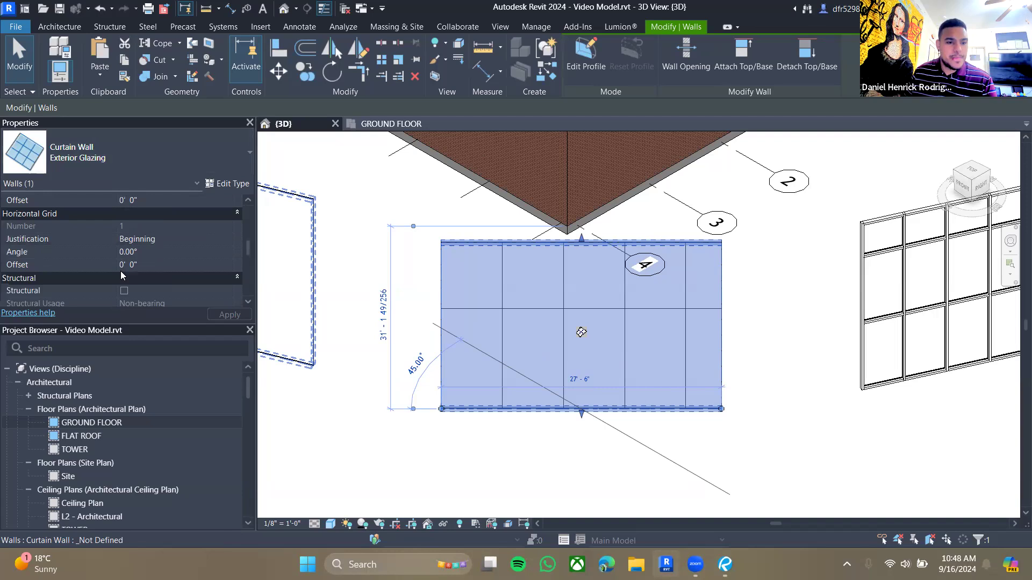
# - Set the Exterior Glazing curtain wall's horizontal grid justification to Center
pyautogui.scroll(1, 145, 258)
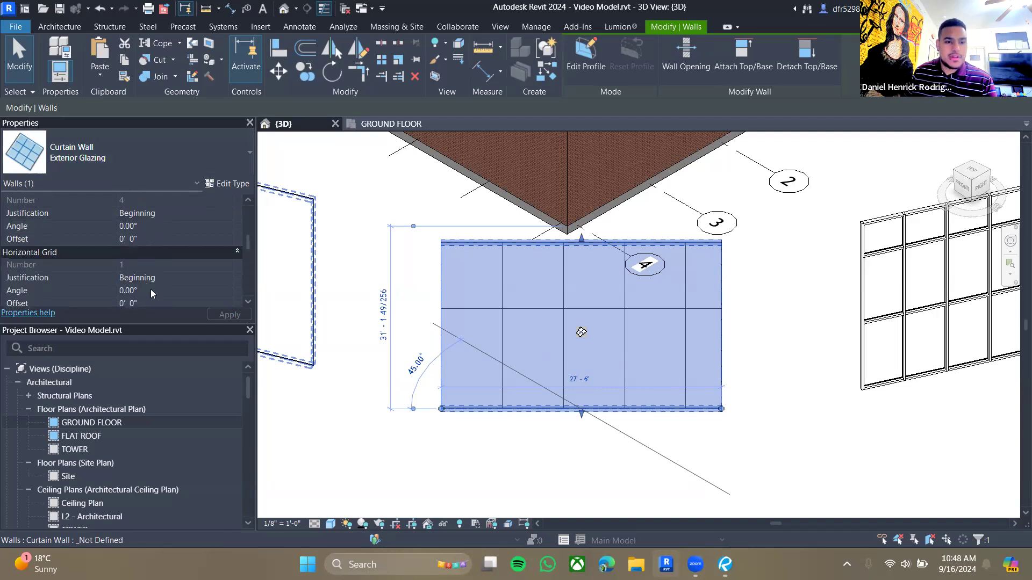
pyautogui.scroll(1, 151, 289)
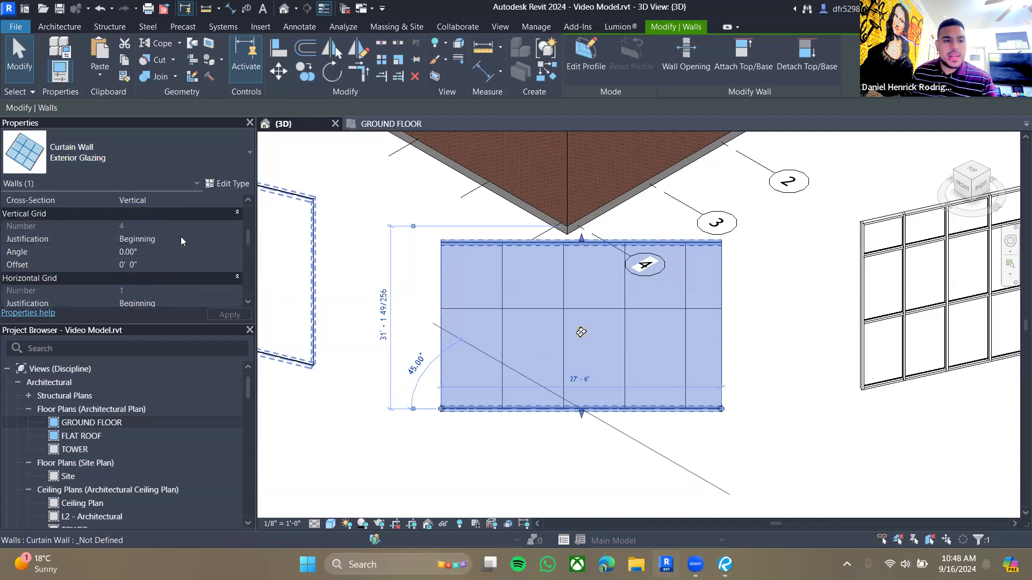
pyautogui.scroll(-2, 181, 239)
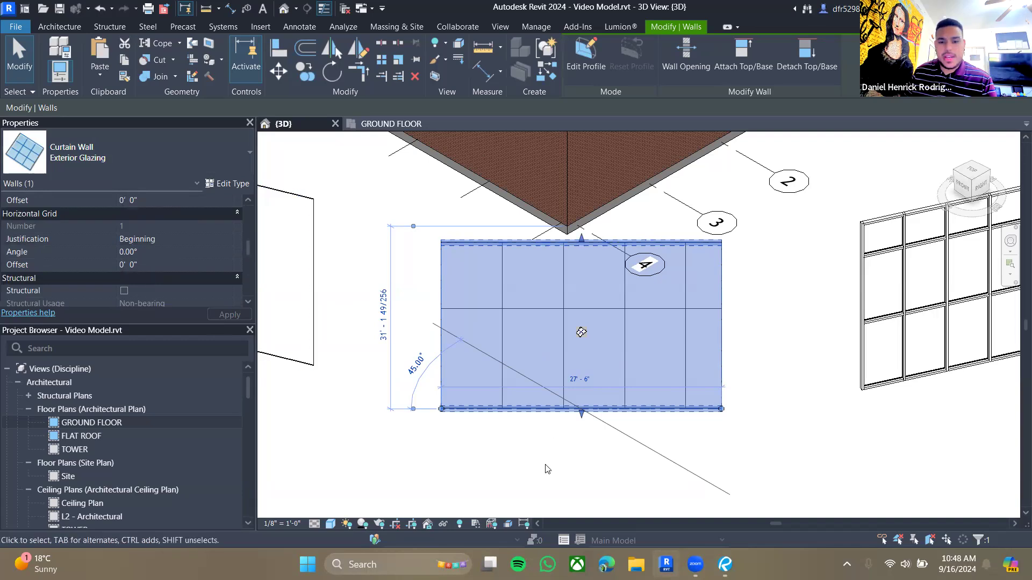
pyautogui.click(547, 469)
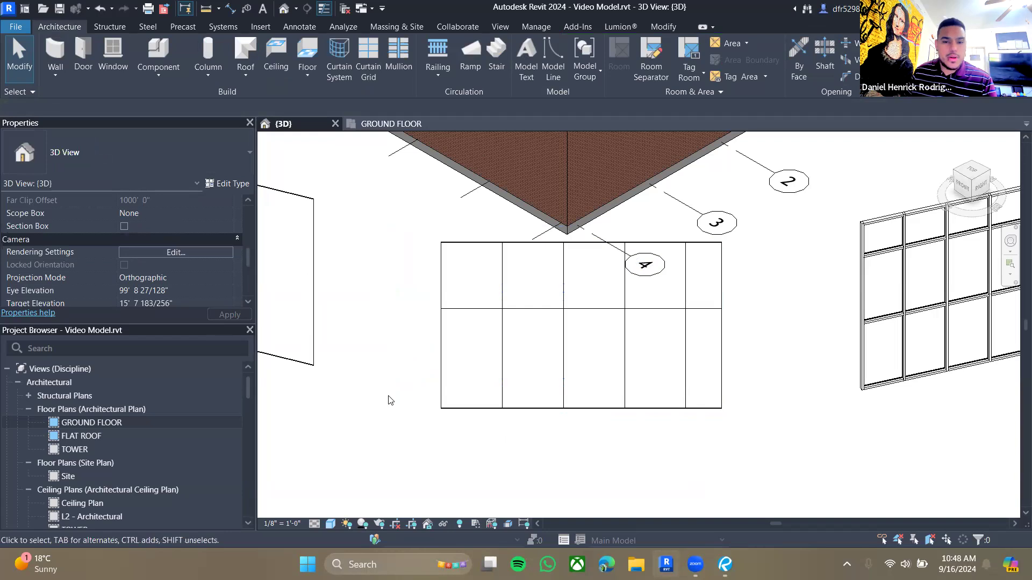
pyautogui.click(445, 364)
pyautogui.scroll(-2, 155, 265)
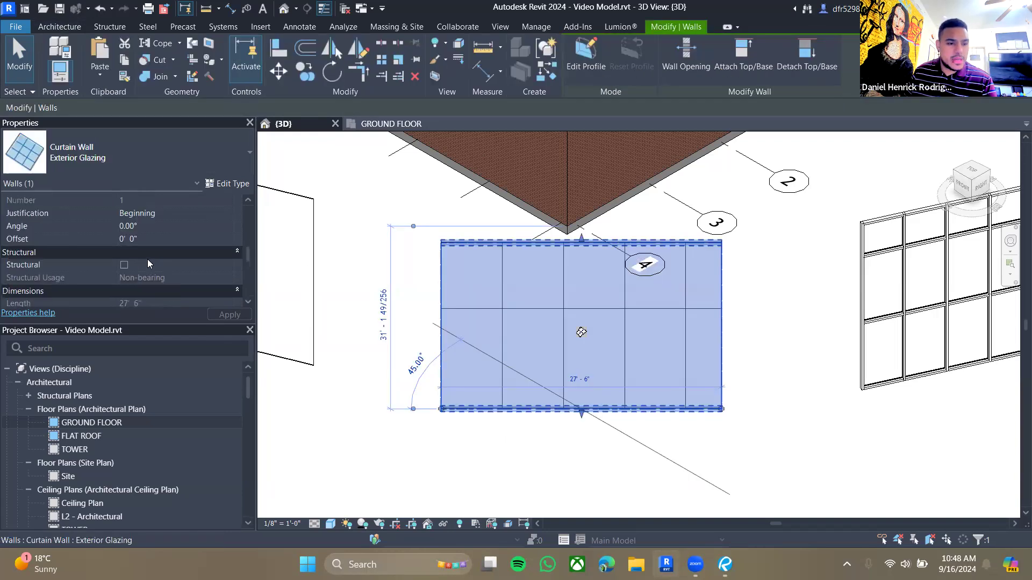
pyautogui.scroll(2, 149, 263)
pyautogui.click(229, 242)
pyautogui.click(229, 239)
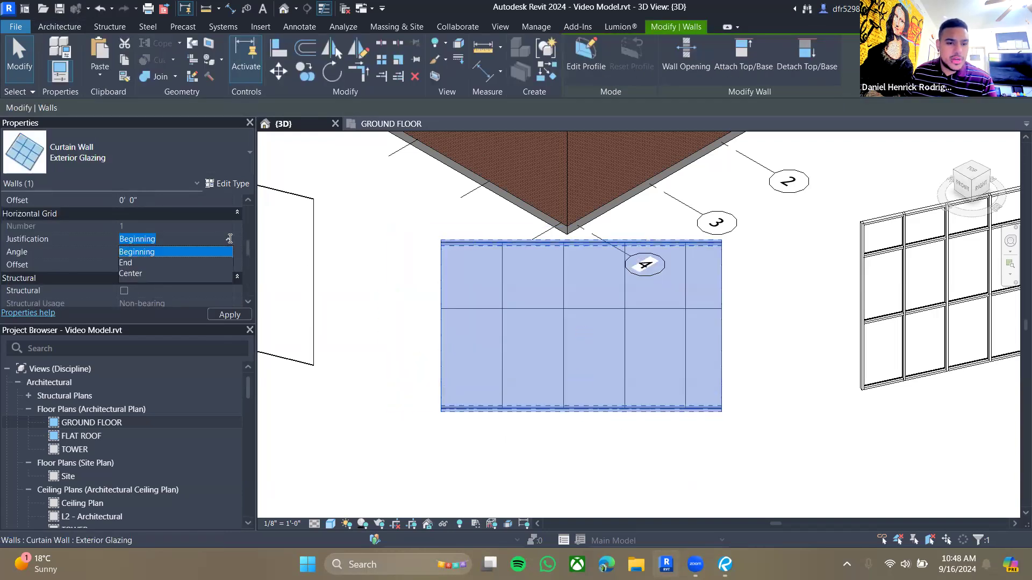
pyautogui.click(149, 261)
pyautogui.click(231, 240)
pyautogui.click(159, 273)
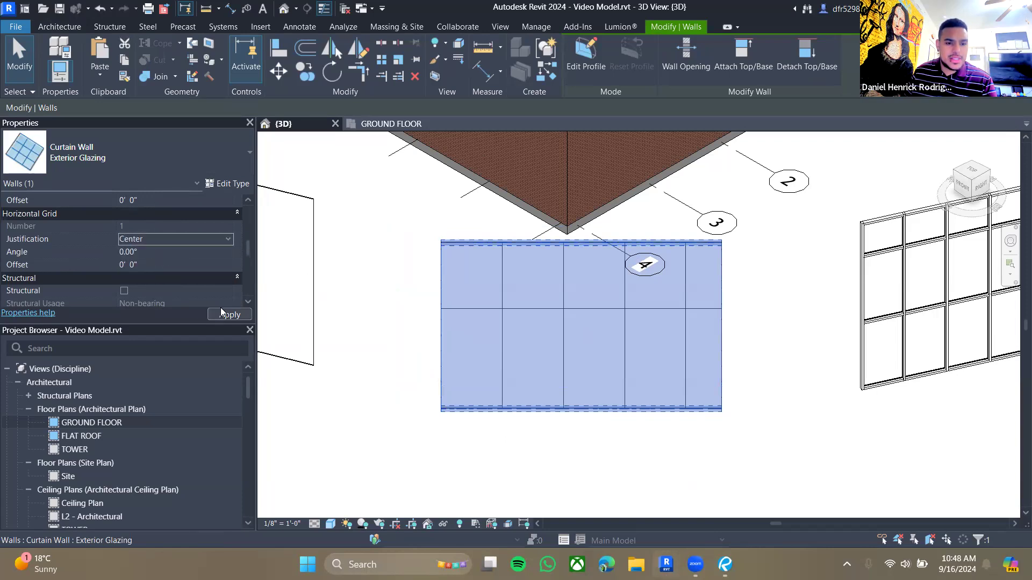
pyautogui.click(536, 456)
# - Set the Exterior Glazing curtain wall's vertical grid justification to Center
pyautogui.scroll(-5, 164, 235)
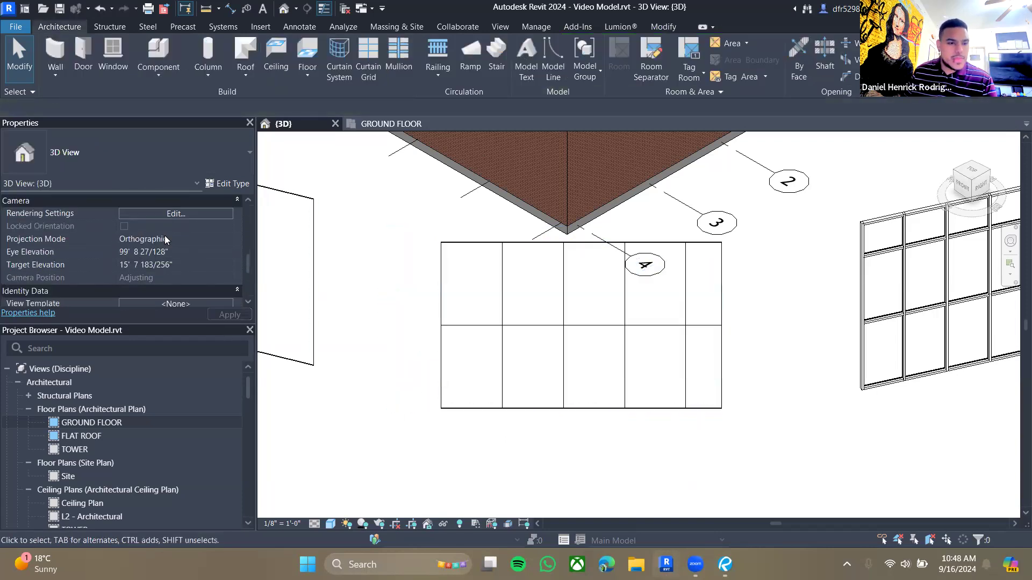
pyautogui.scroll(6, 169, 236)
pyautogui.scroll(-4, 169, 234)
pyautogui.click(580, 330)
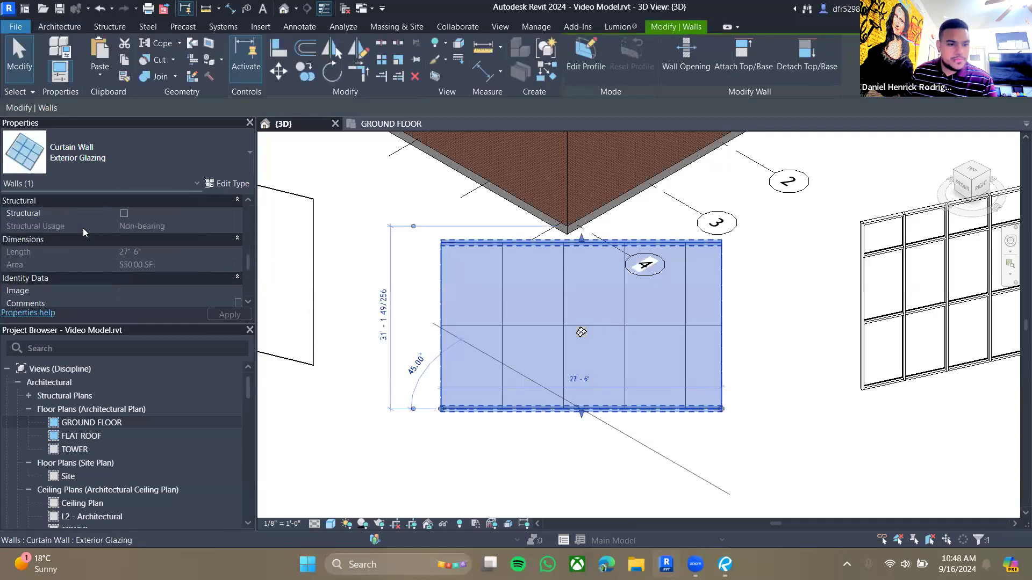
pyautogui.scroll(-2, 116, 251)
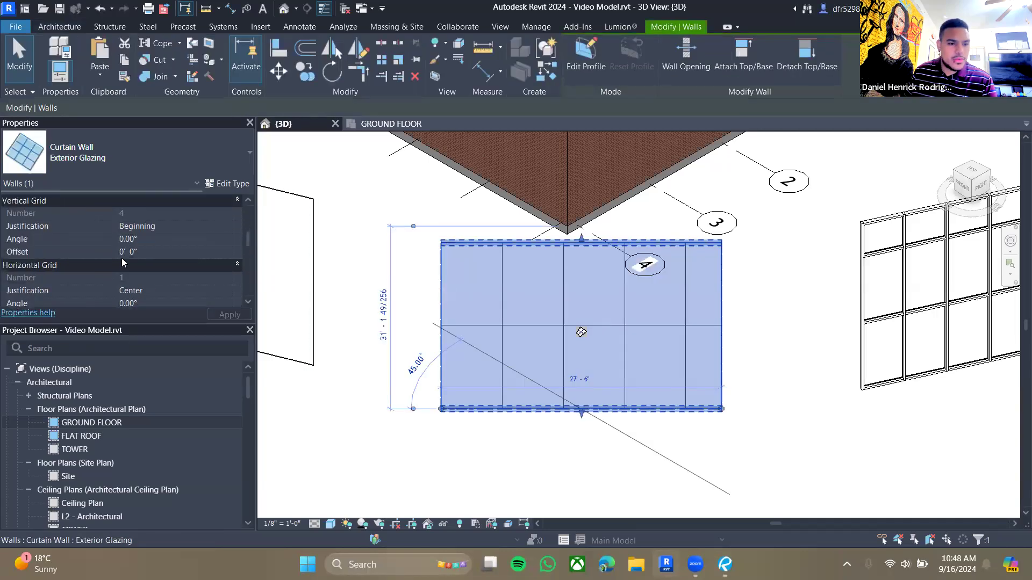
pyautogui.scroll(1, 221, 254)
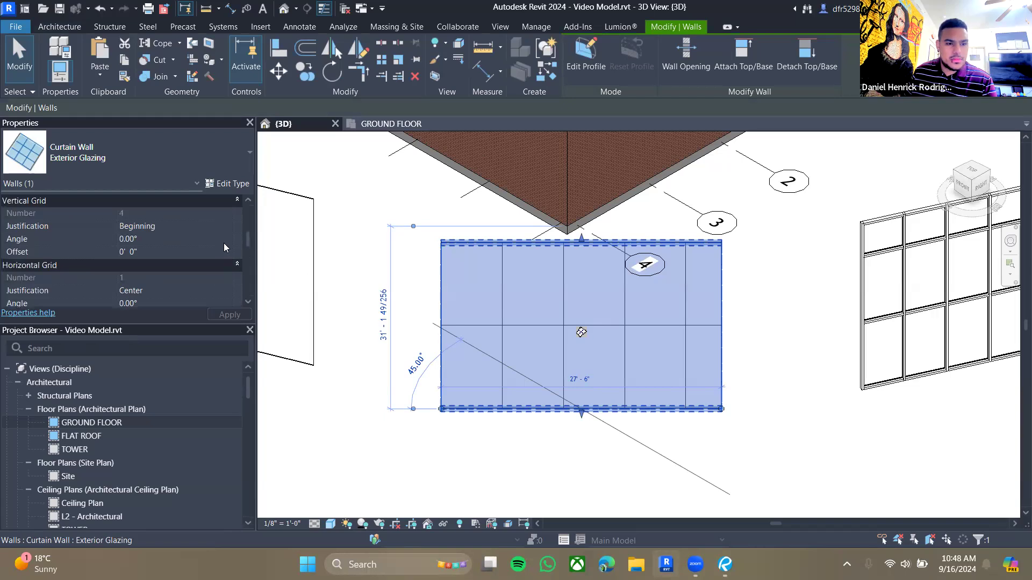
pyautogui.click(229, 227)
pyautogui.click(140, 256)
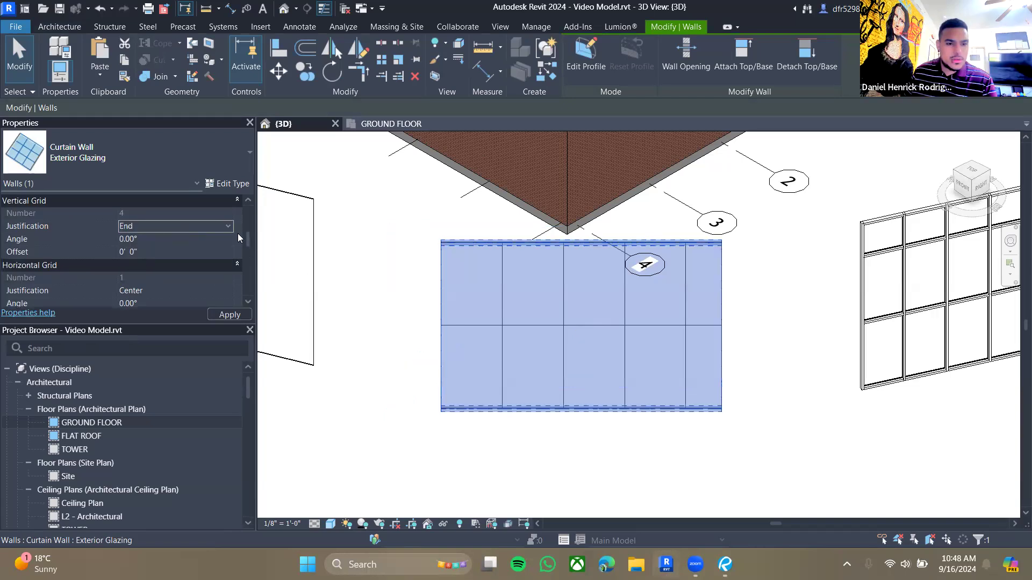
pyautogui.click(156, 258)
pyautogui.click(221, 317)
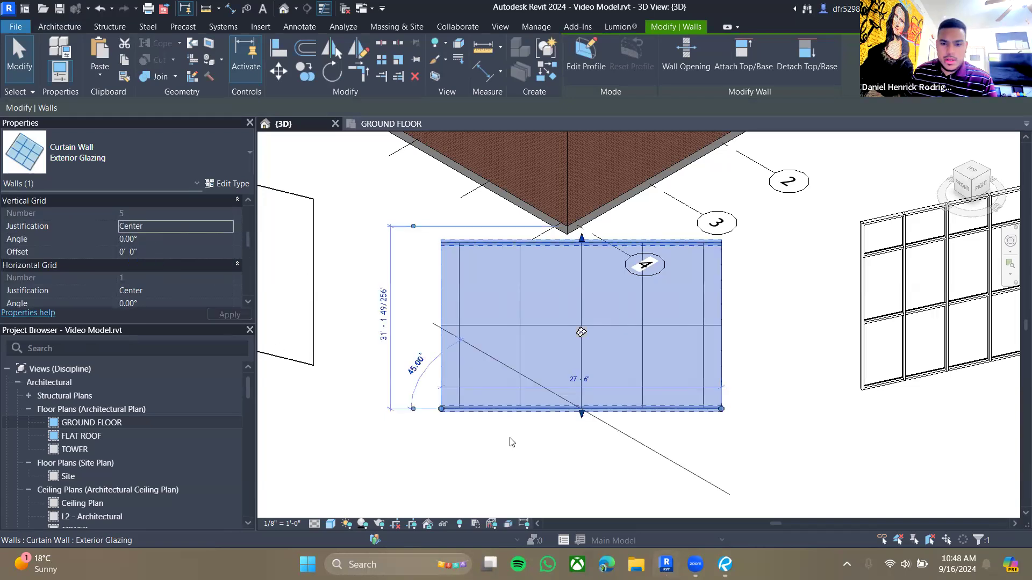
# - Unpin the Exterior Glazing wall's middle vertical grid line and shift it slightly to the left
pyautogui.click(511, 441)
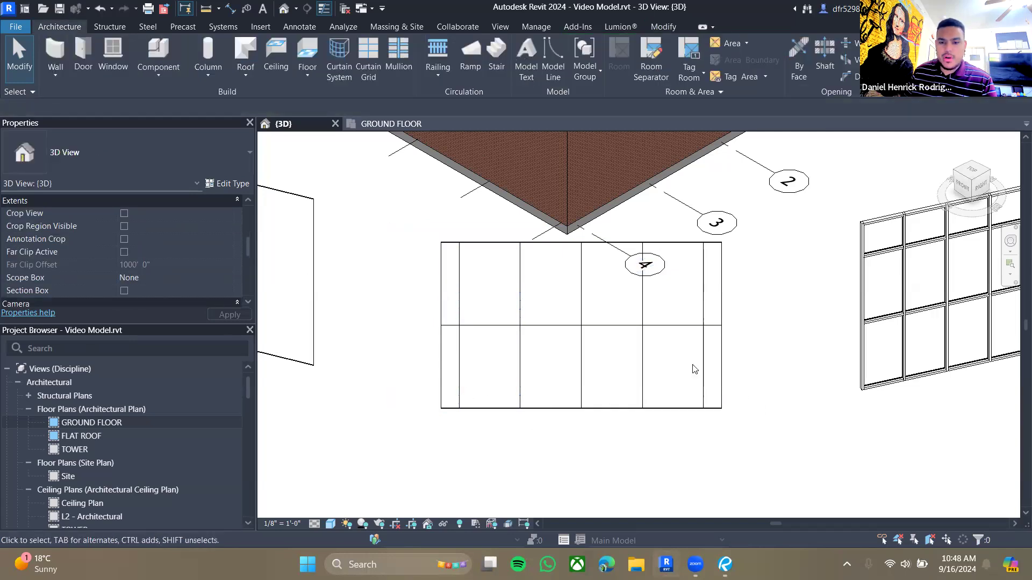
pyautogui.click(581, 374)
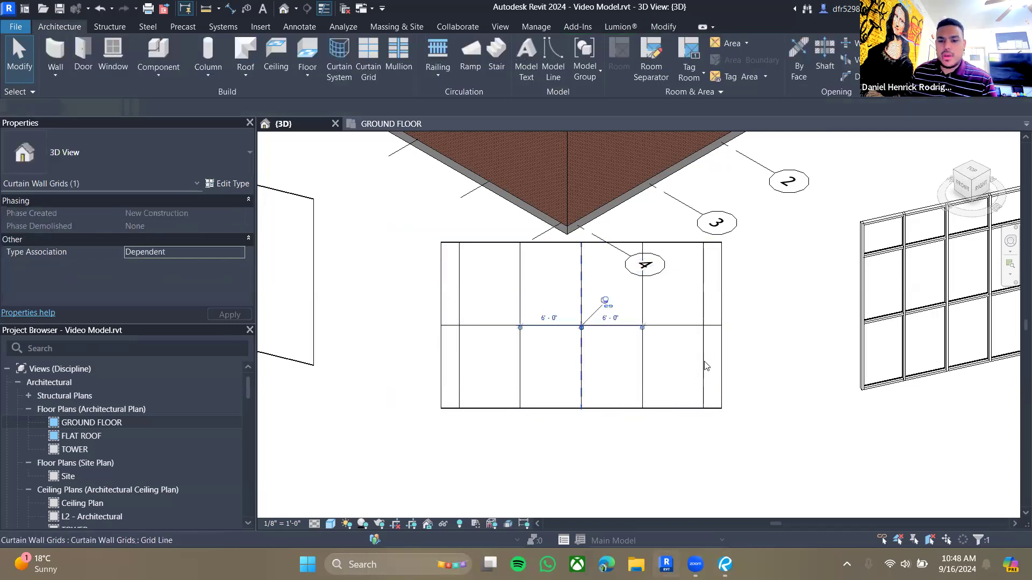
pyautogui.click(811, 342)
pyautogui.click(581, 384)
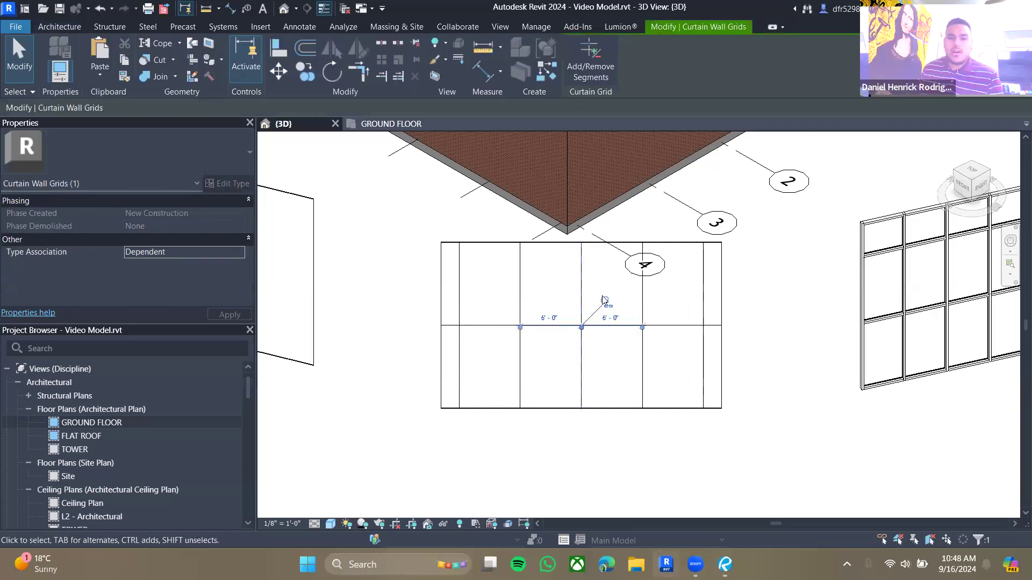
pyautogui.click(606, 301)
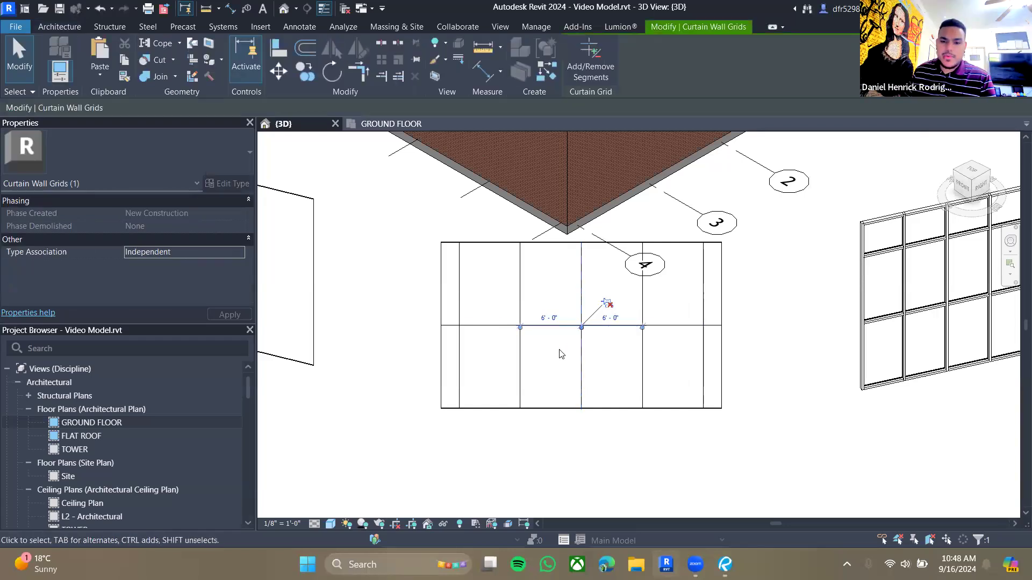
pyautogui.moveTo(572, 352); pyautogui.dragTo(571, 378)
pyautogui.click(605, 444)
pyautogui.click(595, 443)
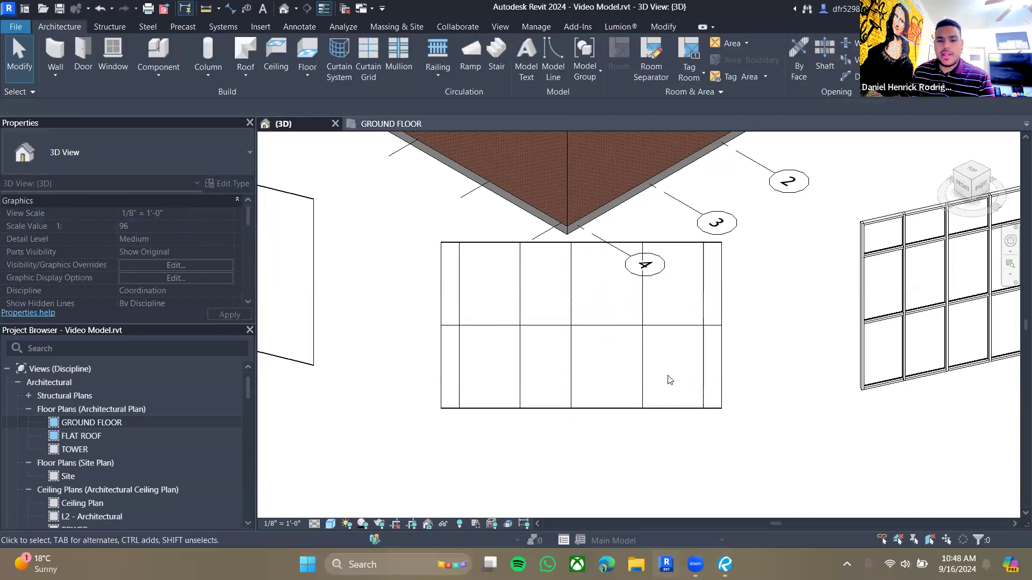
# - Select the Storefront curtain wall and review its vertical and horizontal grid properties
pyautogui.scroll(-1, 649, 375)
pyautogui.moveTo(656, 398); pyautogui.dragTo(455, 444, button='middle')
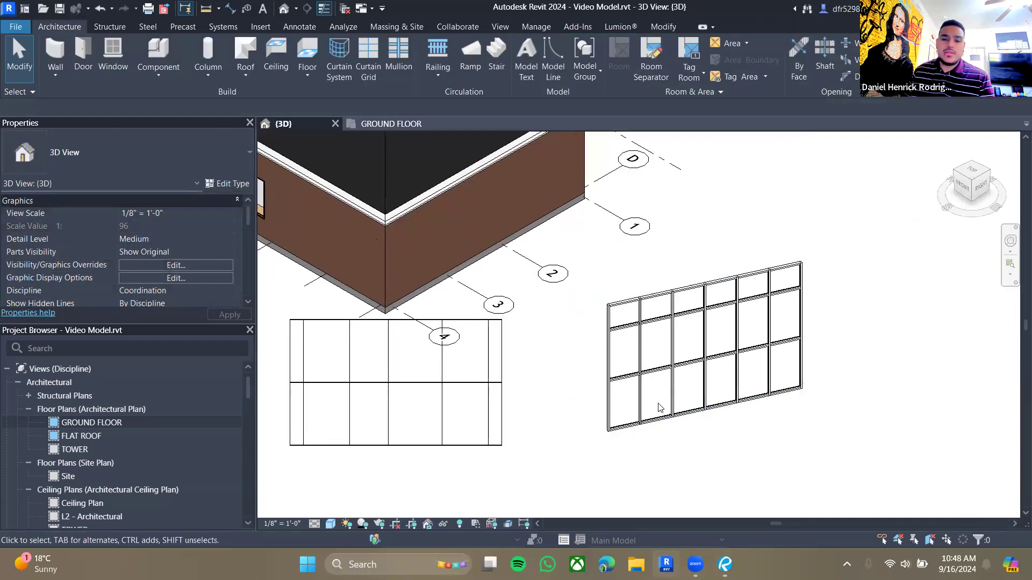
pyautogui.click(672, 415)
pyautogui.click(738, 427)
pyautogui.click(726, 405)
pyautogui.click(789, 400)
pyautogui.click(794, 402)
pyautogui.scroll(5, 736, 344)
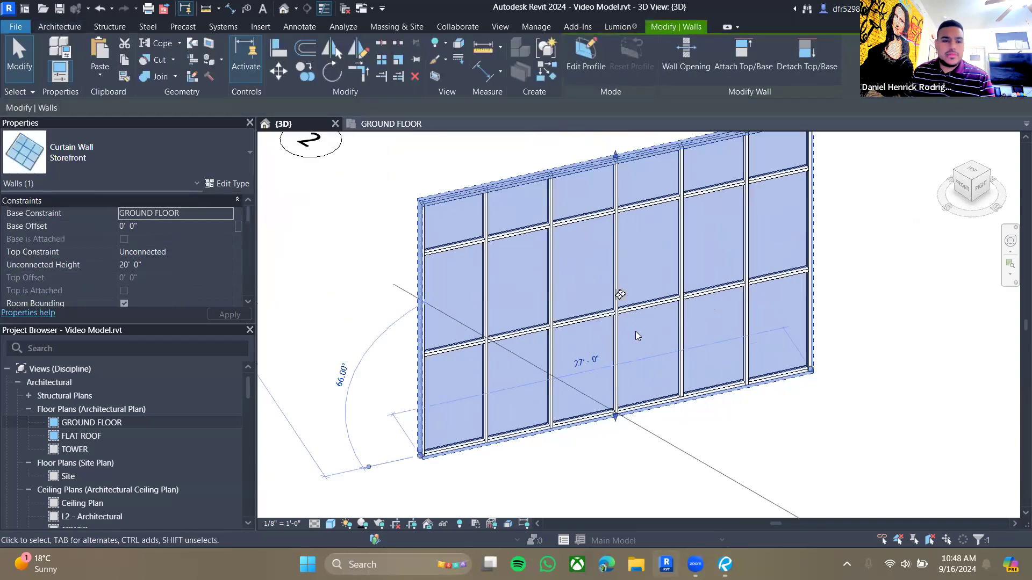
pyautogui.moveTo(754, 245); pyautogui.dragTo(734, 276, button='middle')
pyautogui.scroll(-1, 698, 291)
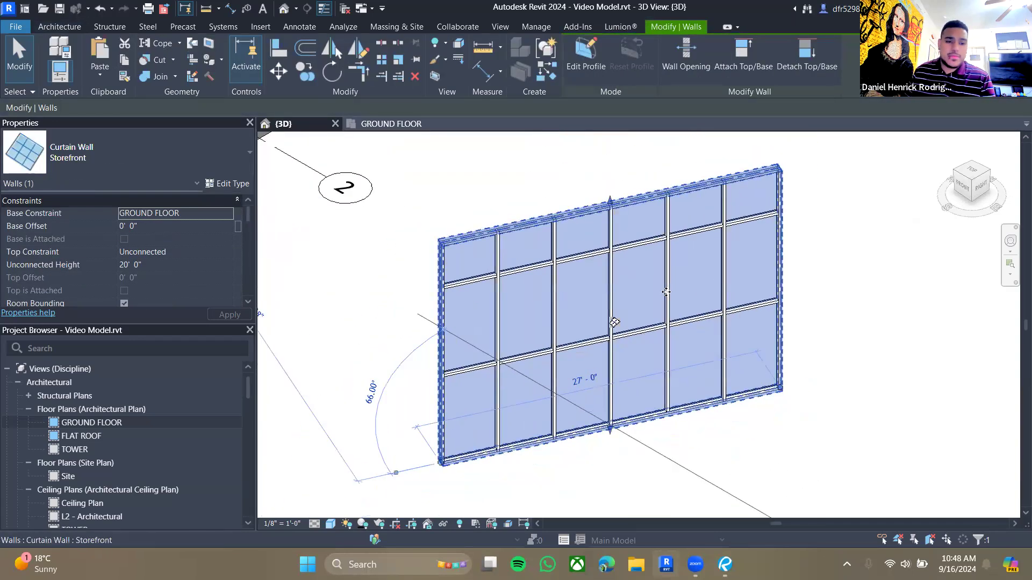
pyautogui.scroll(-6, 218, 261)
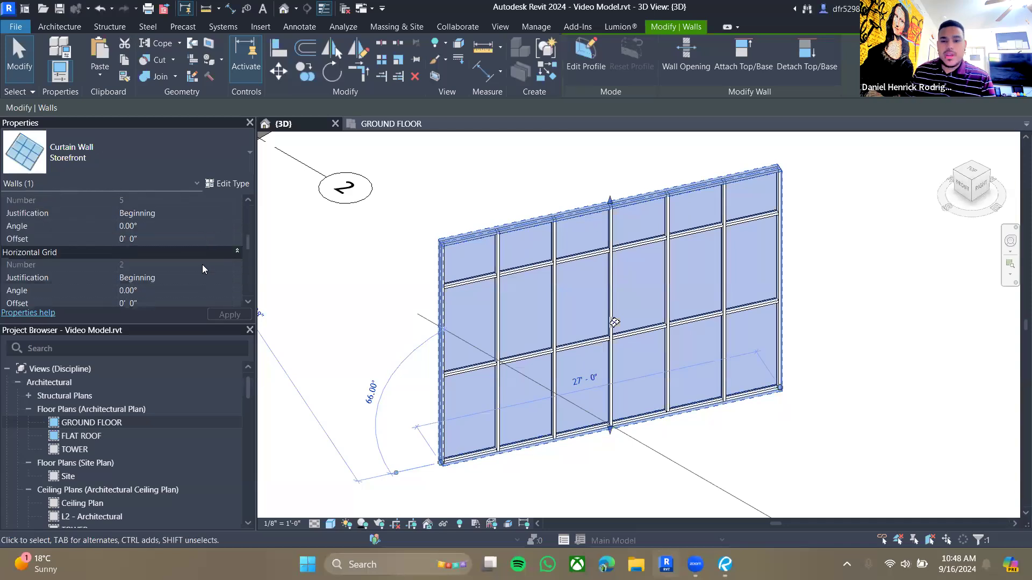
pyautogui.click(703, 450)
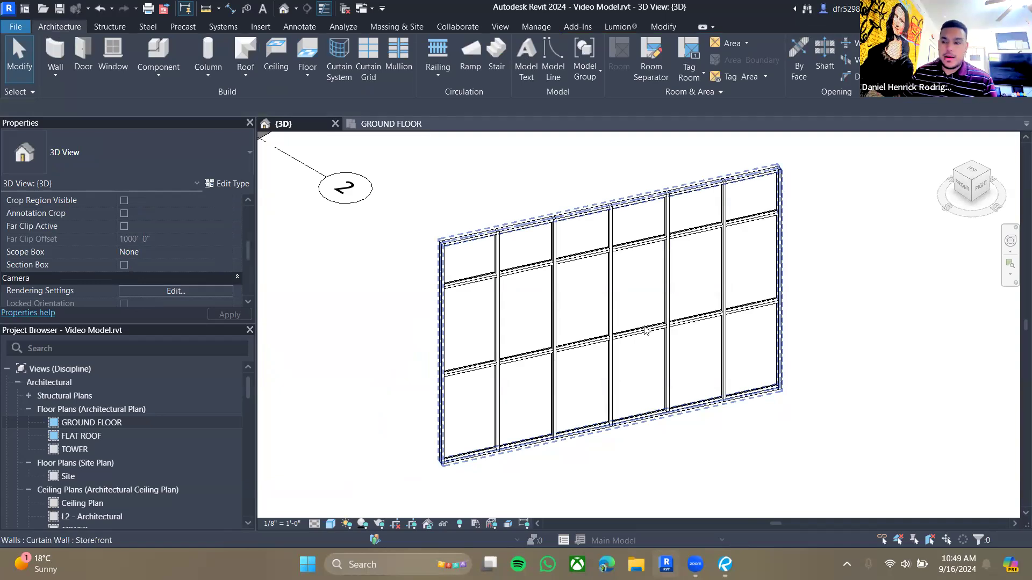
pyautogui.scroll(-5, 645, 330)
pyautogui.moveTo(704, 385)
pyautogui.mouseDown(button='middle')
pyautogui.moveTo(798, 374)
pyautogui.moveTo(720, 381)
pyautogui.mouseUp(button='middle')
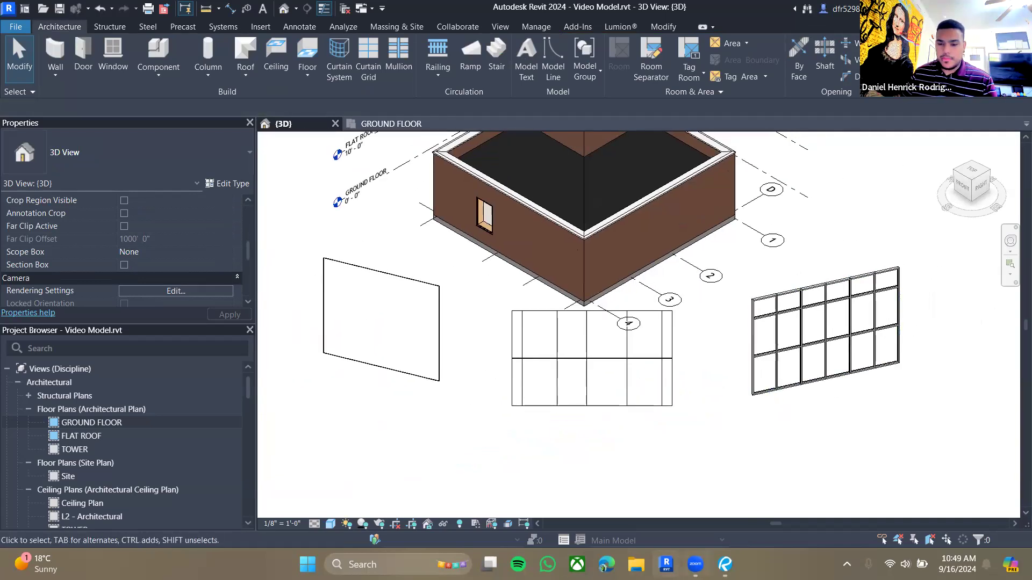
# - Switch to the 3D Modeling Introduction Drawings and examine the curtain walls on the ground floor plan
pyautogui.click(725, 564)
pyautogui.click(61, 48)
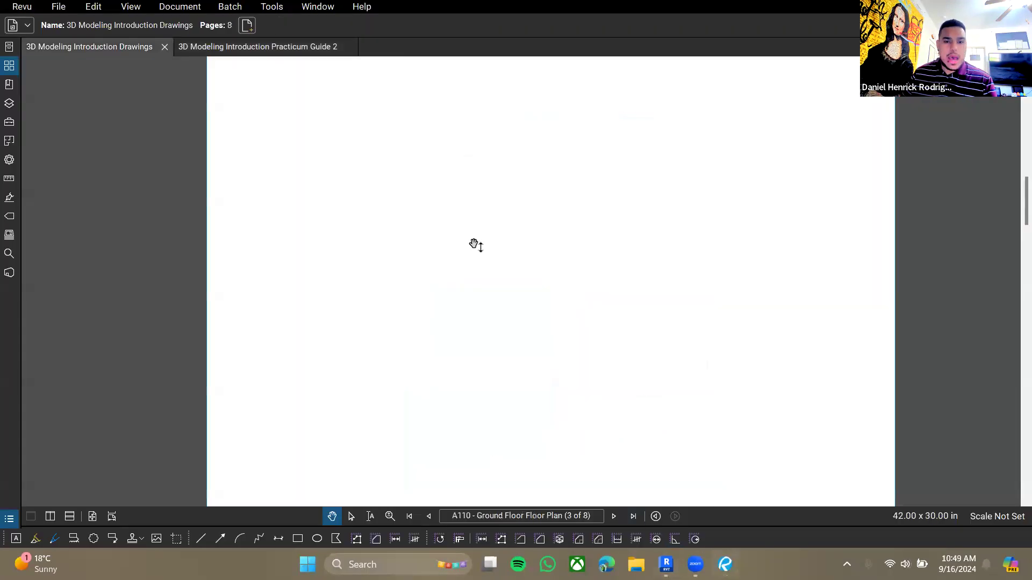
pyautogui.scroll(2, 604, 353)
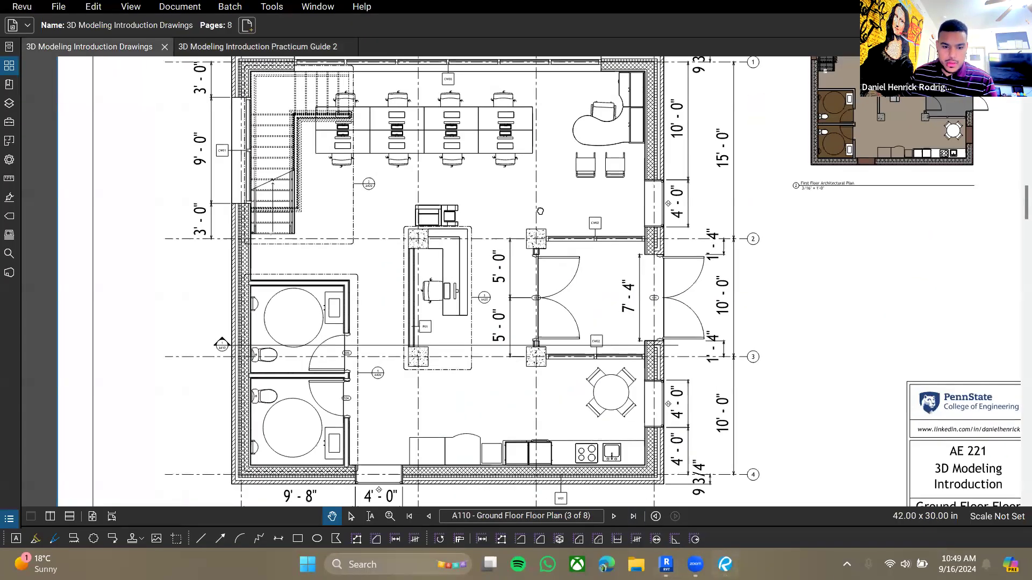
pyautogui.scroll(5, 465, 312)
pyautogui.moveTo(532, 298); pyautogui.dragTo(553, 254)
pyautogui.scroll(-3, 598, 247)
pyautogui.moveTo(713, 461); pyautogui.dragTo(673, 265)
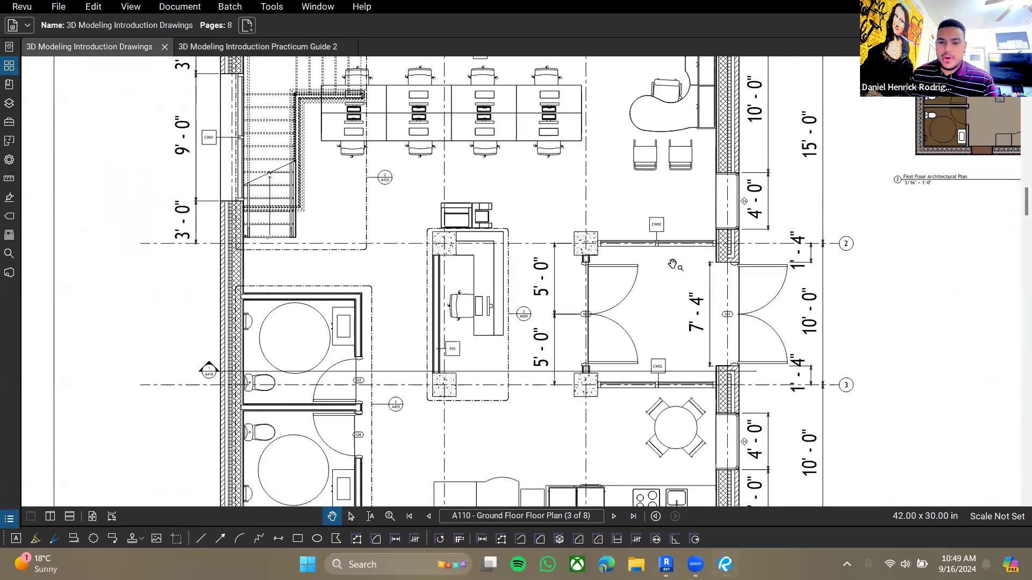
pyautogui.scroll(2, 680, 242)
pyautogui.moveTo(619, 204); pyautogui.dragTo(613, 272)
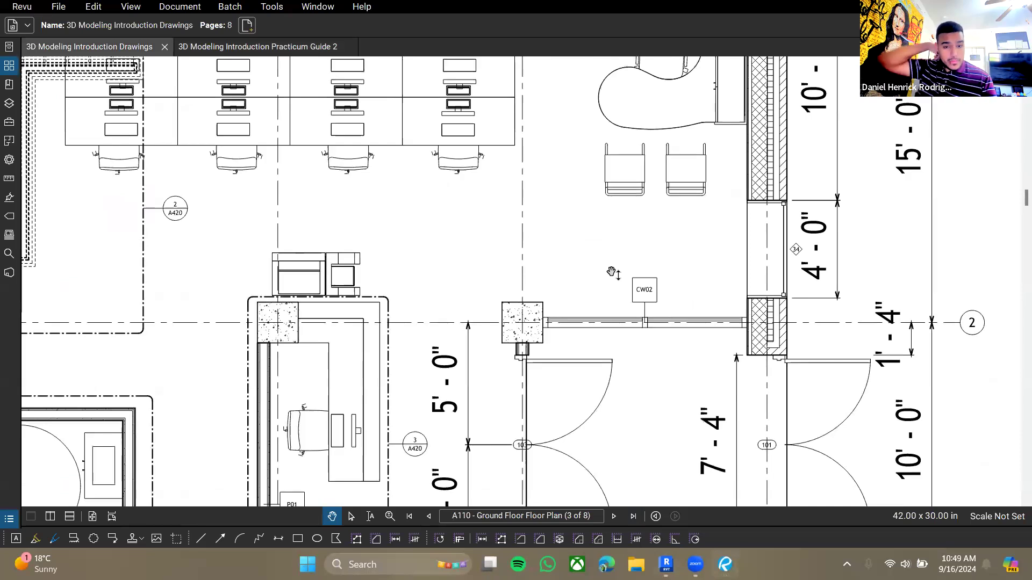
pyautogui.moveTo(629, 368); pyautogui.dragTo(744, 503)
pyautogui.moveTo(744, 165); pyautogui.dragTo(803, 250)
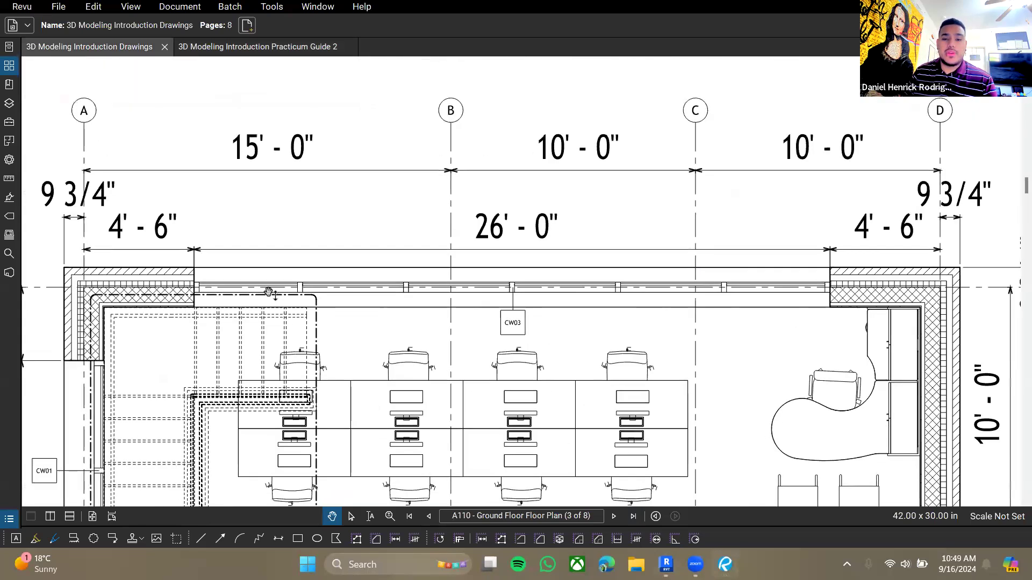
pyautogui.moveTo(423, 331); pyautogui.dragTo(350, 214)
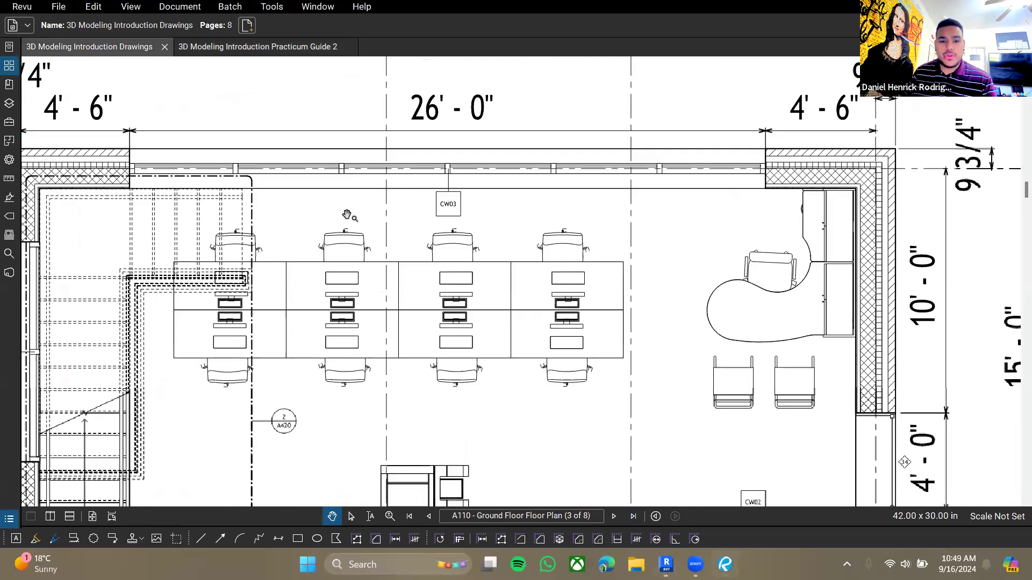
pyautogui.keyDown('ctrl'); pyautogui.scroll(-5, 350, 258); pyautogui.keyUp('ctrl')
pyautogui.scroll(-12, 410, 267)
# - Examine the curtain wall windows on the building elevations and open the A410 curtain wall detail
pyautogui.scroll(-6, 425, 277)
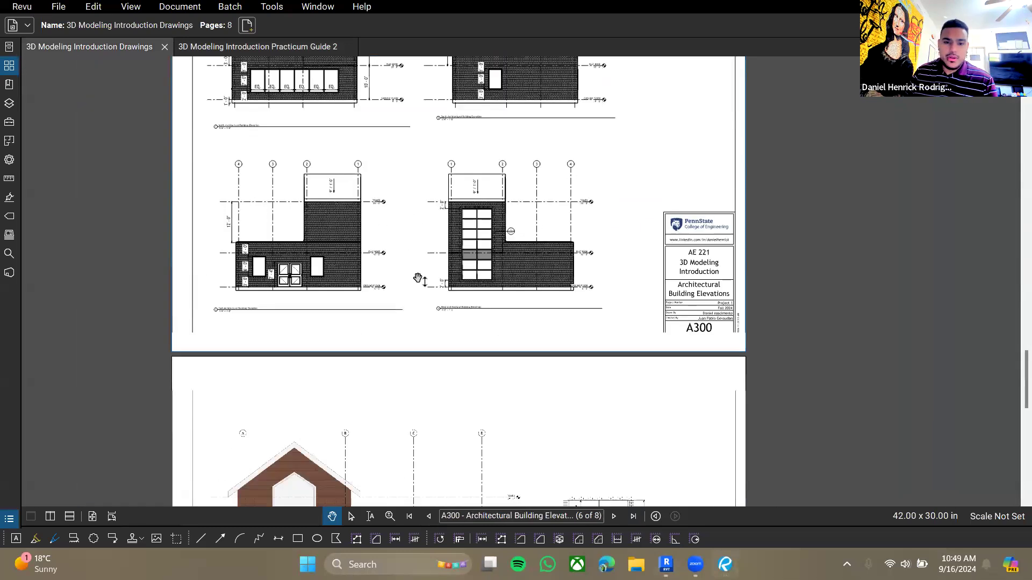
pyautogui.keyDown('ctrl'); pyautogui.scroll(6, 376, 301); pyautogui.keyUp('ctrl')
pyautogui.keyDown('ctrl'); pyautogui.scroll(3, 359, 312); pyautogui.keyUp('ctrl')
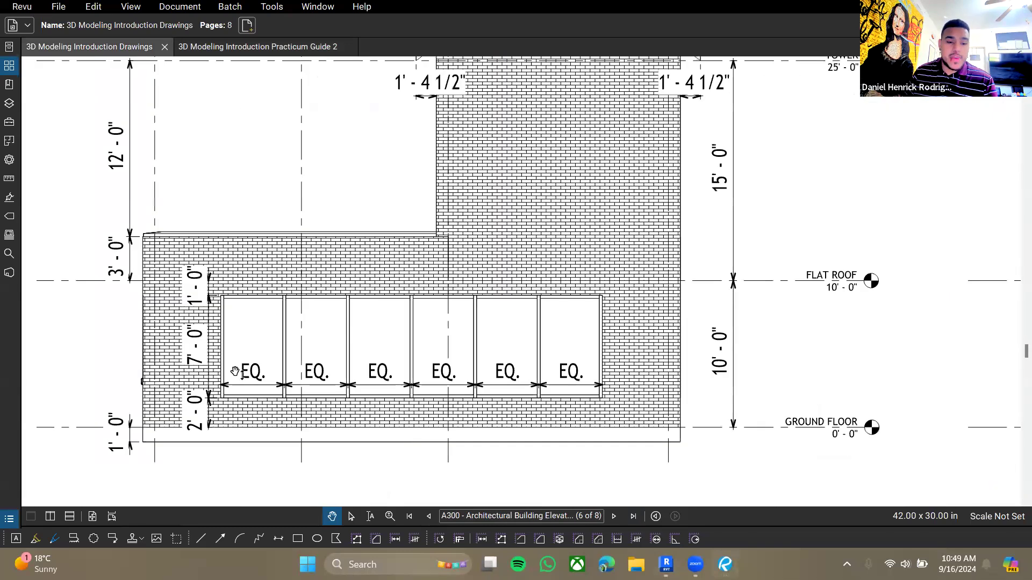
pyautogui.scroll(-2, 582, 384)
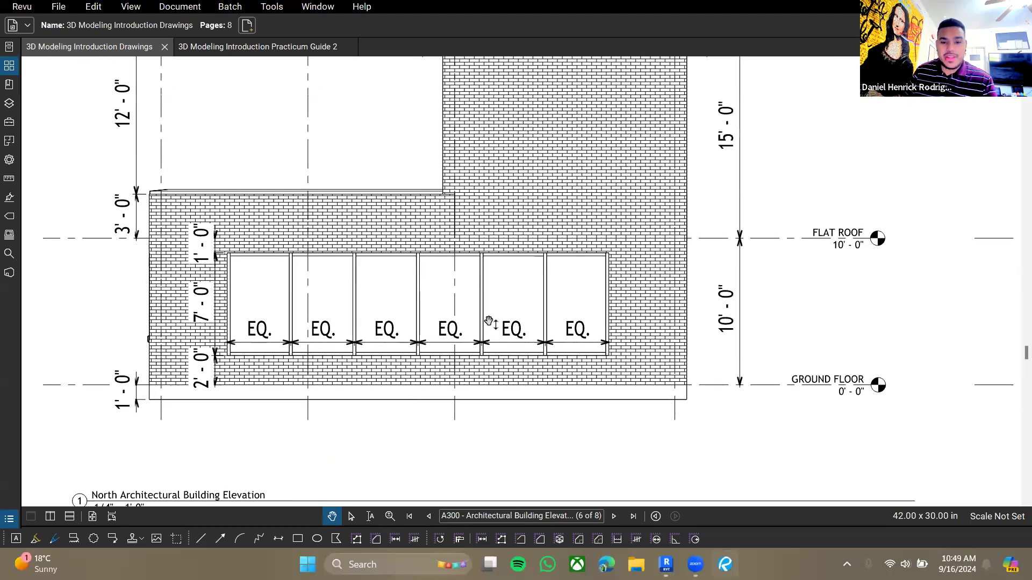
pyautogui.moveTo(746, 286); pyautogui.dragTo(559, 269)
pyautogui.keyDown('ctrl'); pyautogui.scroll(-4, 561, 270); pyautogui.keyUp('ctrl')
pyautogui.moveTo(636, 365); pyautogui.dragTo(629, 118)
pyautogui.moveTo(787, 397); pyautogui.dragTo(523, 385)
pyautogui.keyDown('ctrl'); pyautogui.scroll(4, 524, 390); pyautogui.keyUp('ctrl')
pyautogui.moveTo(537, 419); pyautogui.dragTo(540, 404)
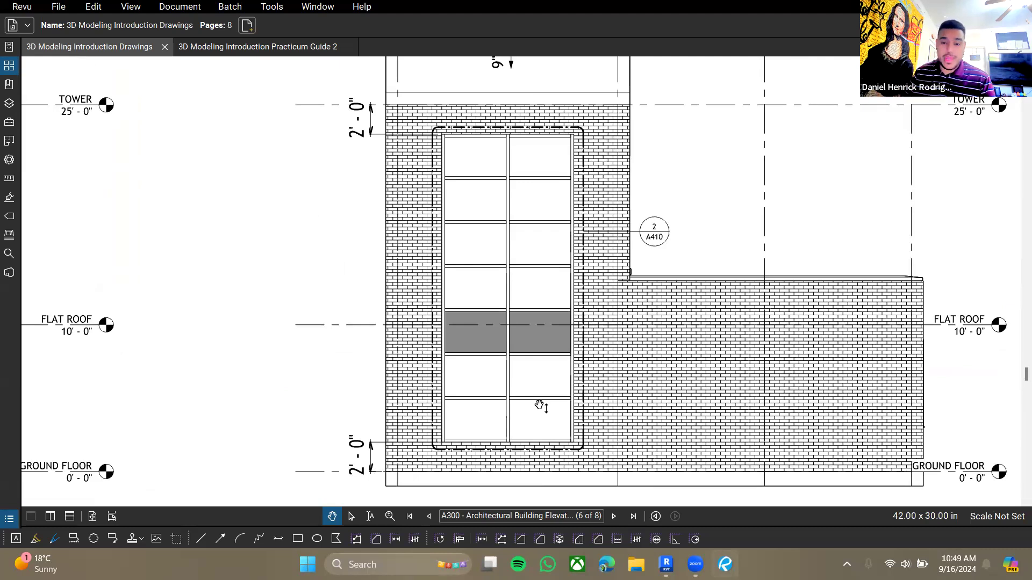
pyautogui.click(669, 237)
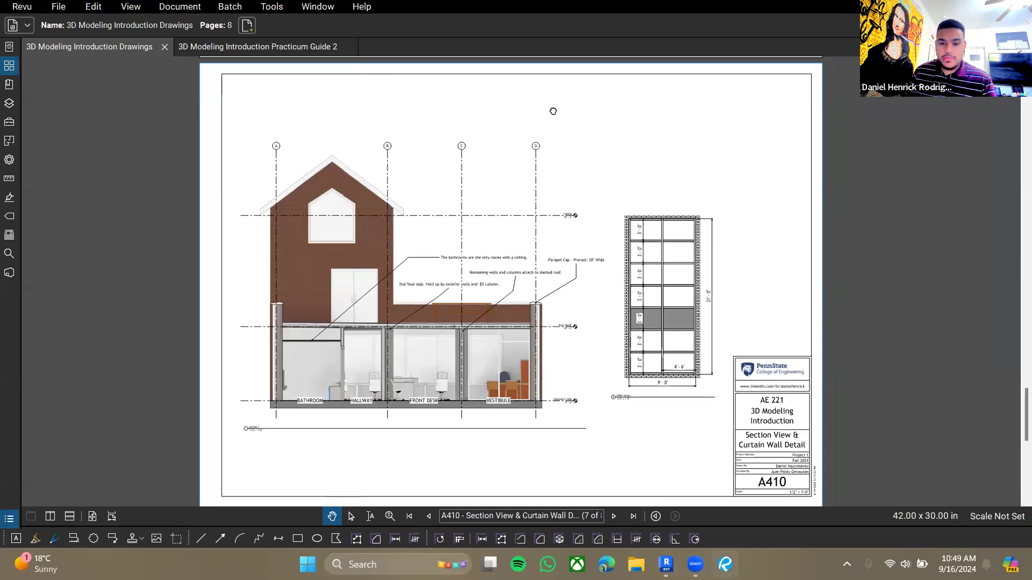
# - Locate curtain wall CW01 on the ground floor plan drawing, then return to Revit
pyautogui.scroll(15, 553, 111)
pyautogui.scroll(10, 416, 387)
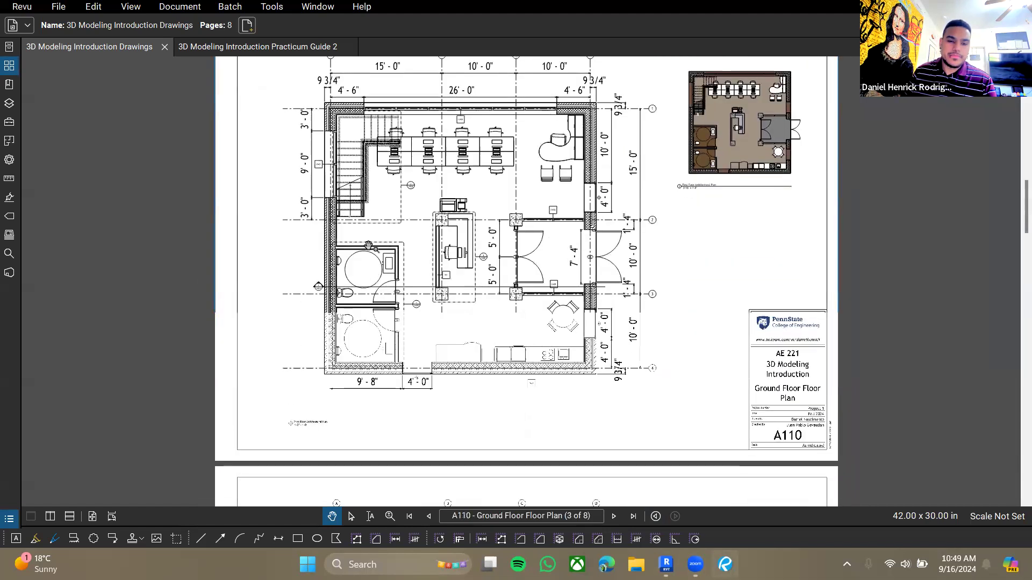
pyautogui.keyDown('ctrl'); pyautogui.scroll(10, 368, 246); pyautogui.keyUp('ctrl')
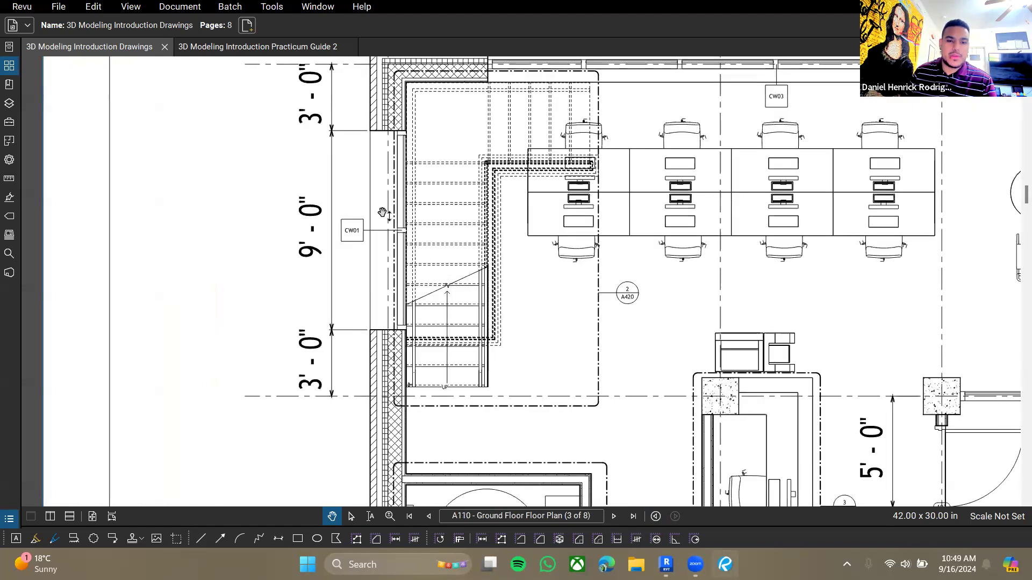
pyautogui.hotkey('alt', 'Tab')
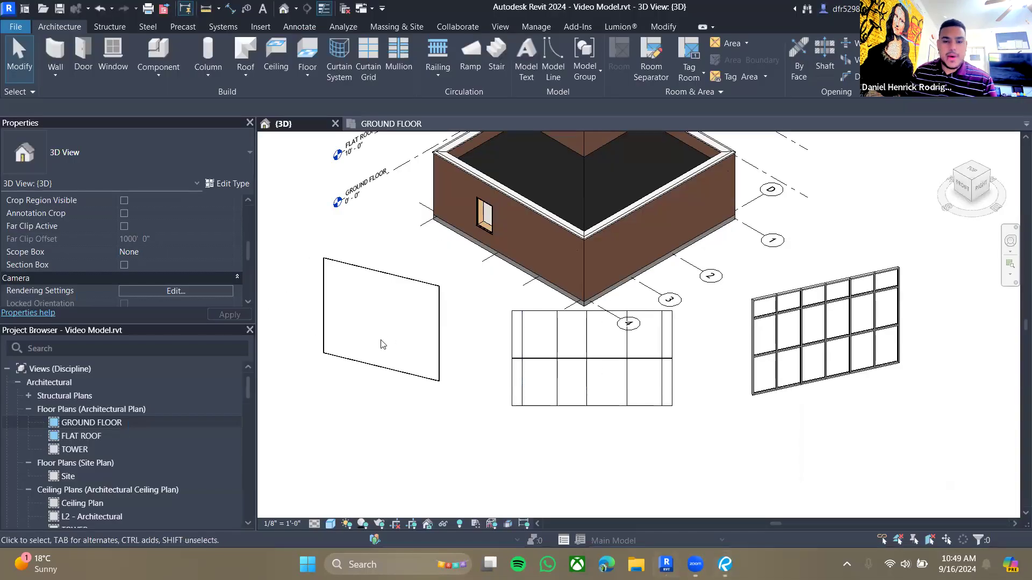
# - Delete the three sample curtain walls from the 3D view and switch to the ground floor plan
pyautogui.moveTo(870, 486); pyautogui.dragTo(361, 370)
pyautogui.press('Delete')
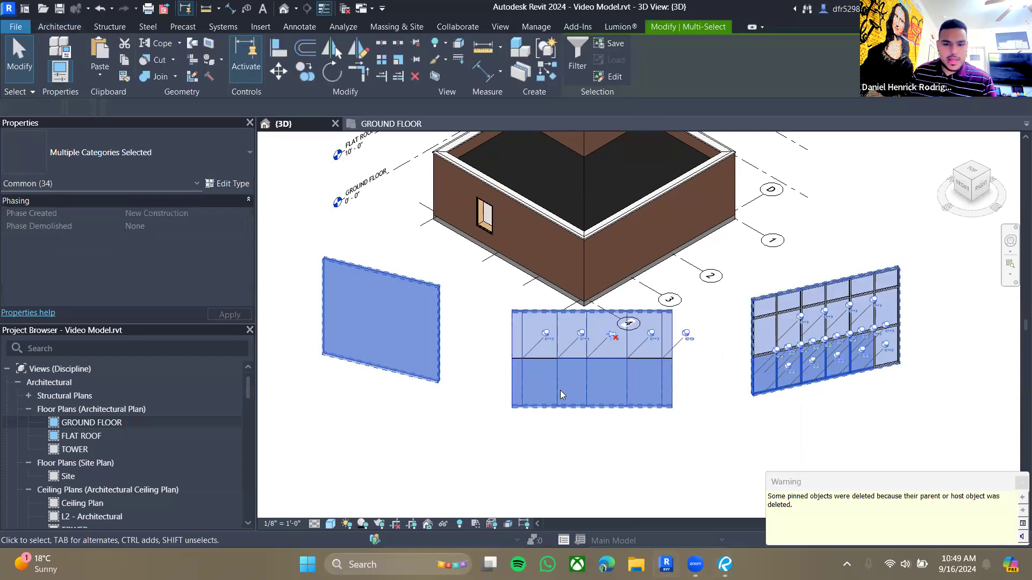
pyautogui.click(375, 126)
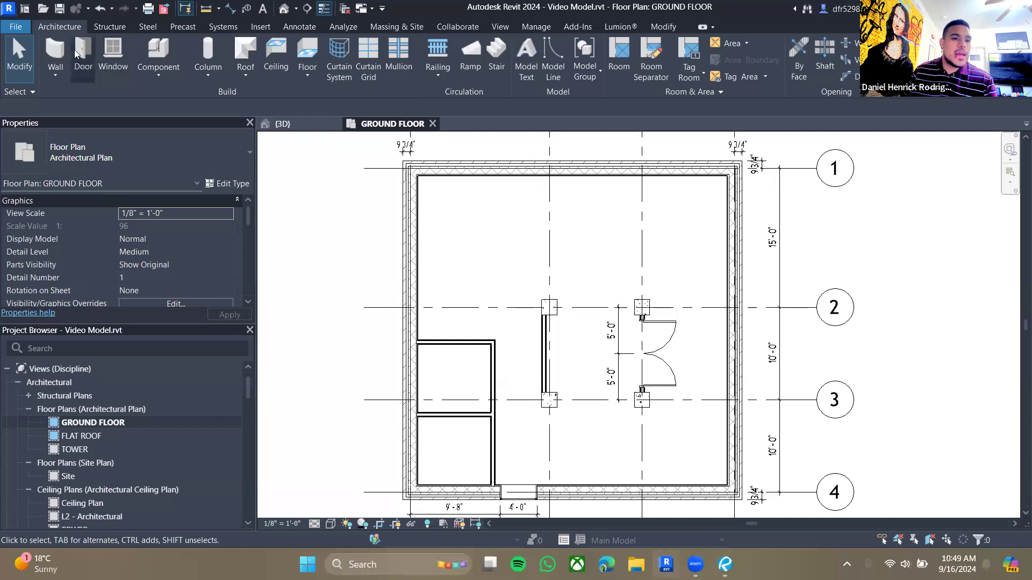
# - Start the Wall tool and choose the CW01 curtain wall type
pyautogui.press('w')
pyautogui.press('a')
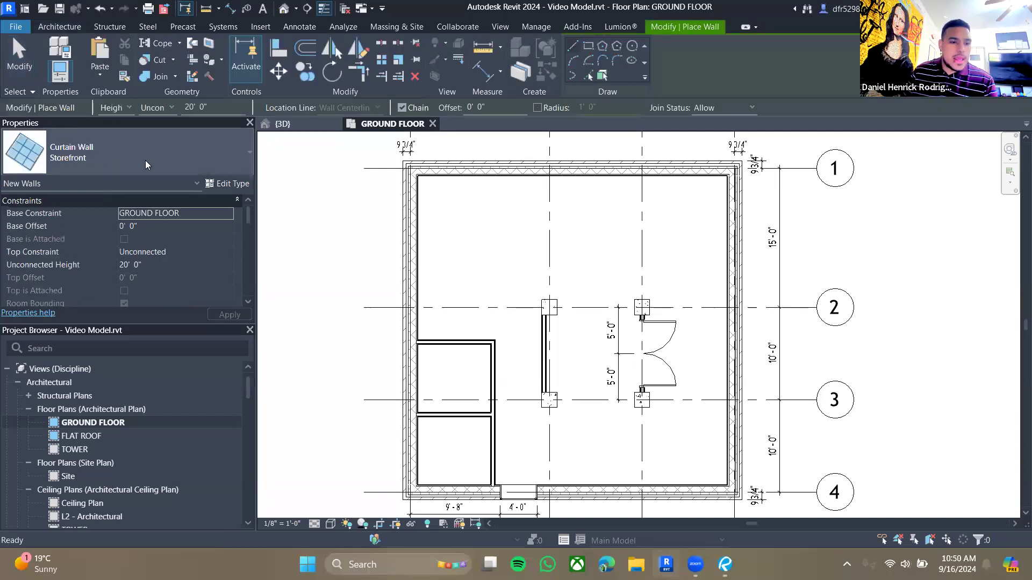
pyautogui.click(145, 157)
pyautogui.scroll(2, 89, 301)
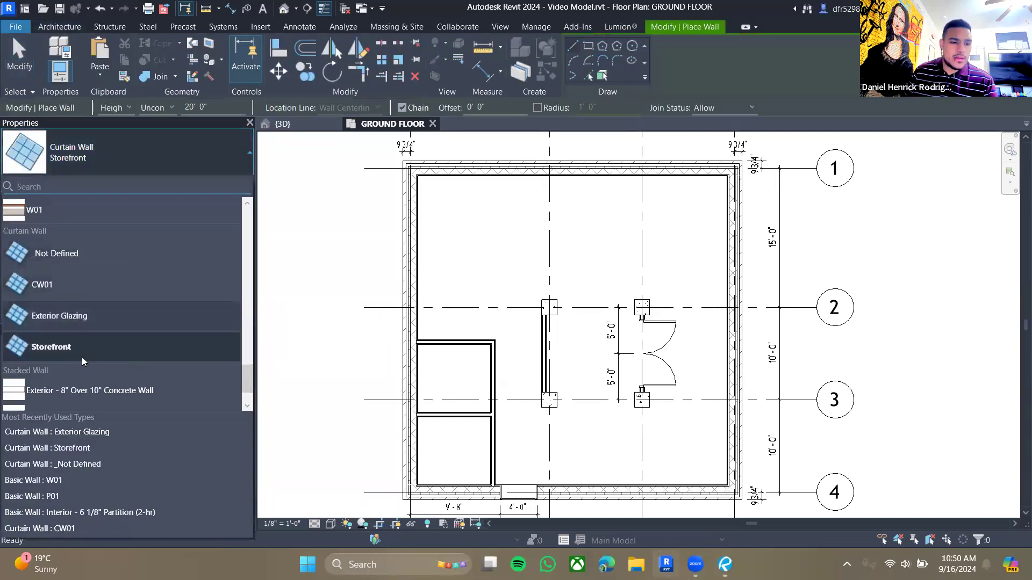
pyautogui.click(55, 286)
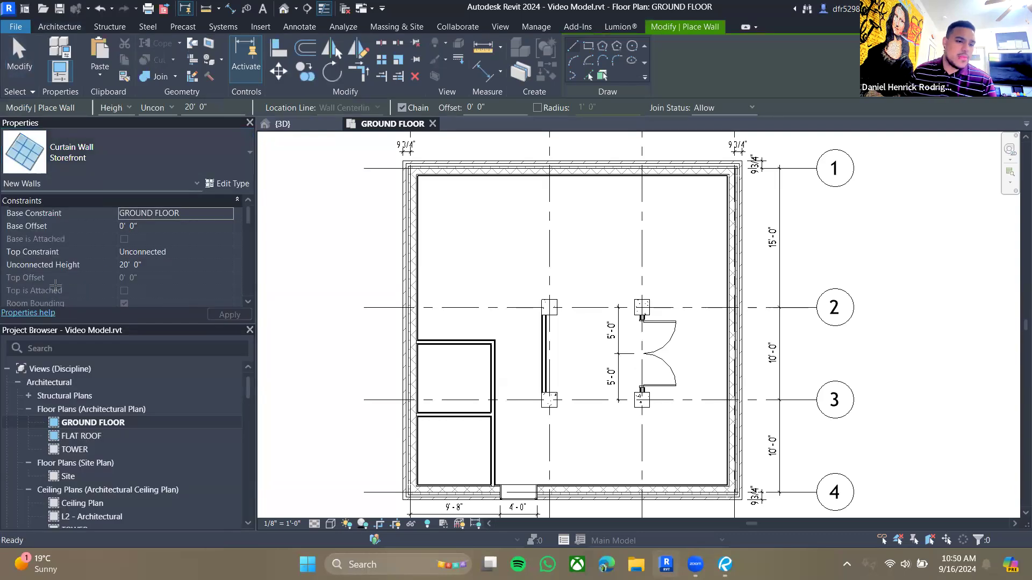
pyautogui.scroll(4, 385, 256)
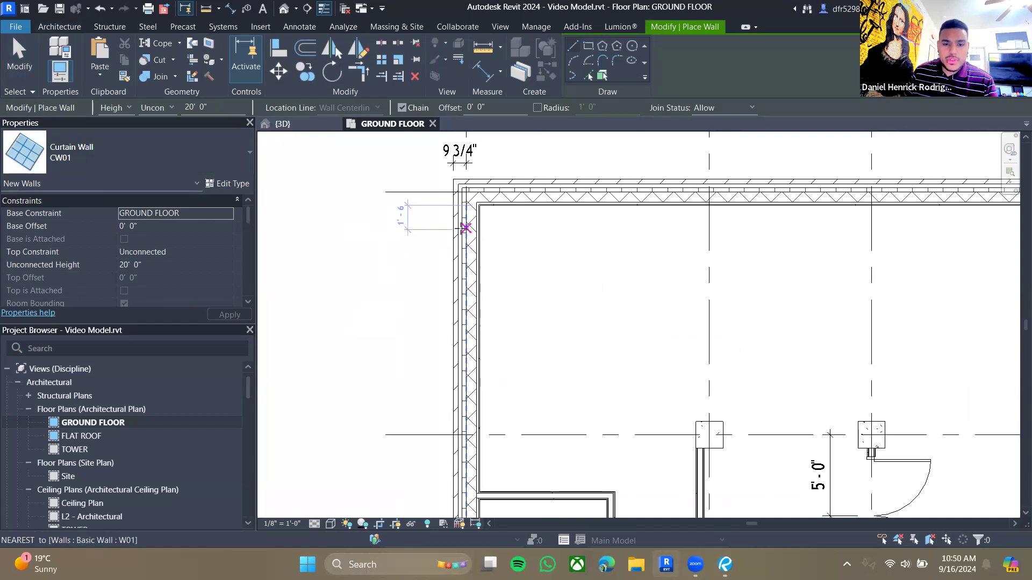
pyautogui.click(467, 318)
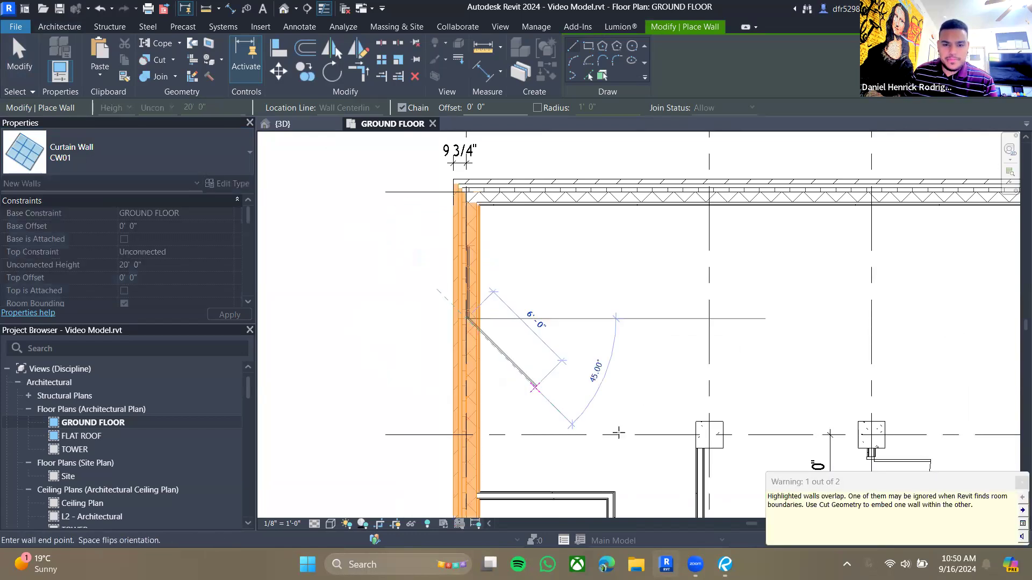
pyautogui.press('Escape')
pyautogui.press('Escape')
pyautogui.press('Escape')
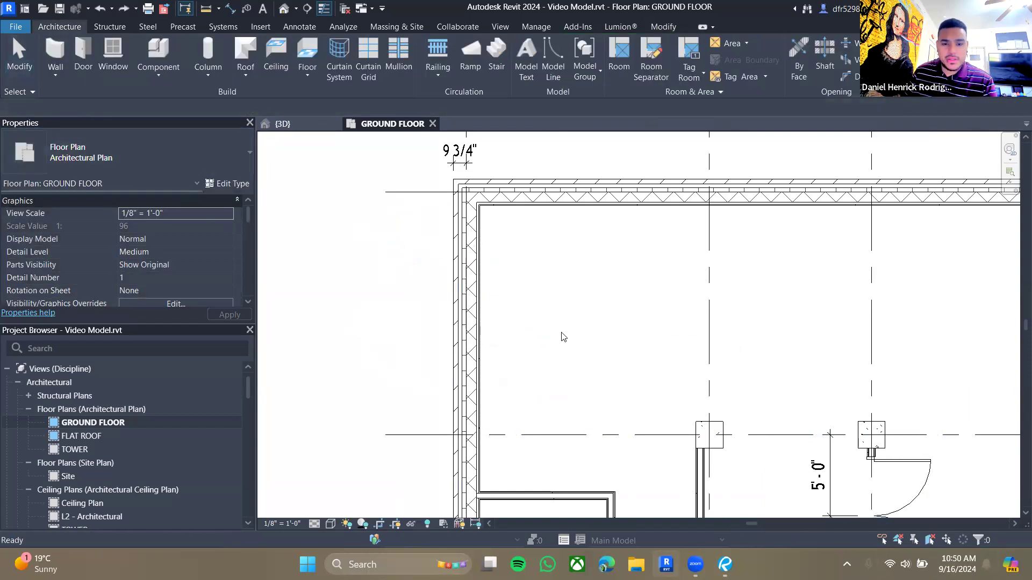
# - Draw a CW01 curtain wall about 3'-6" long along the west exterior wall near its upper end
pyautogui.click(58, 49)
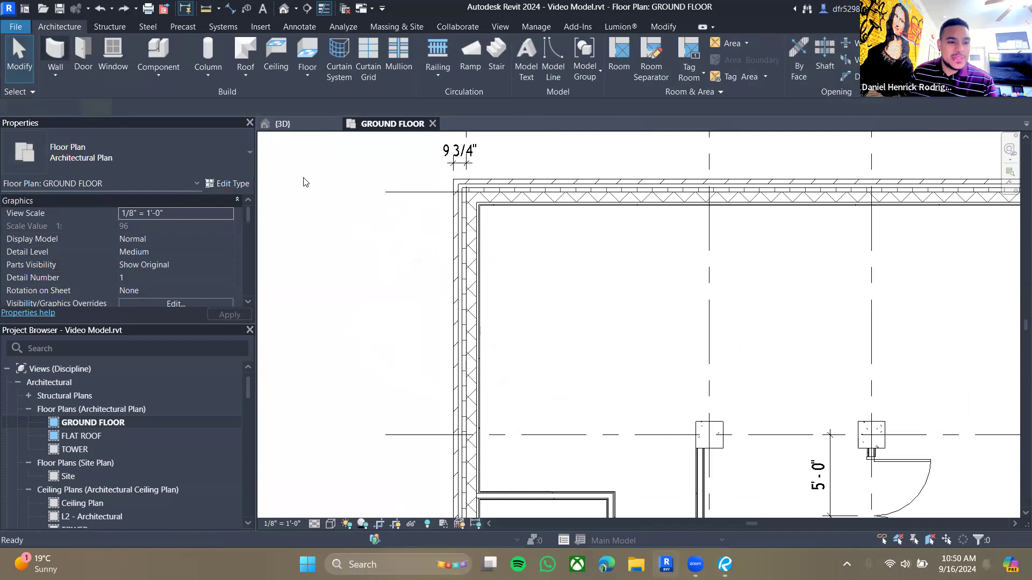
pyautogui.click(466, 246)
pyautogui.click(466, 300)
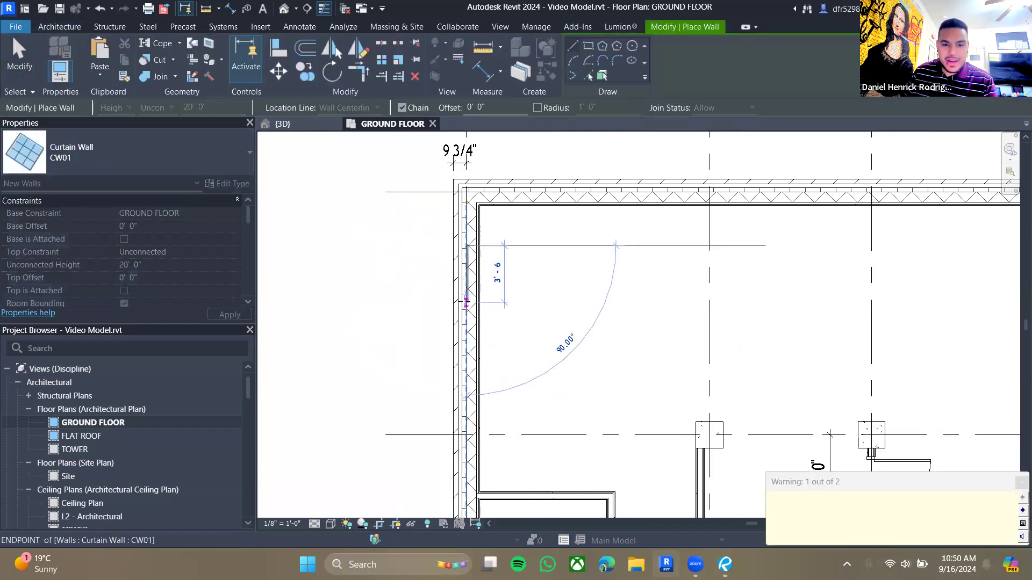
pyautogui.press('Escape')
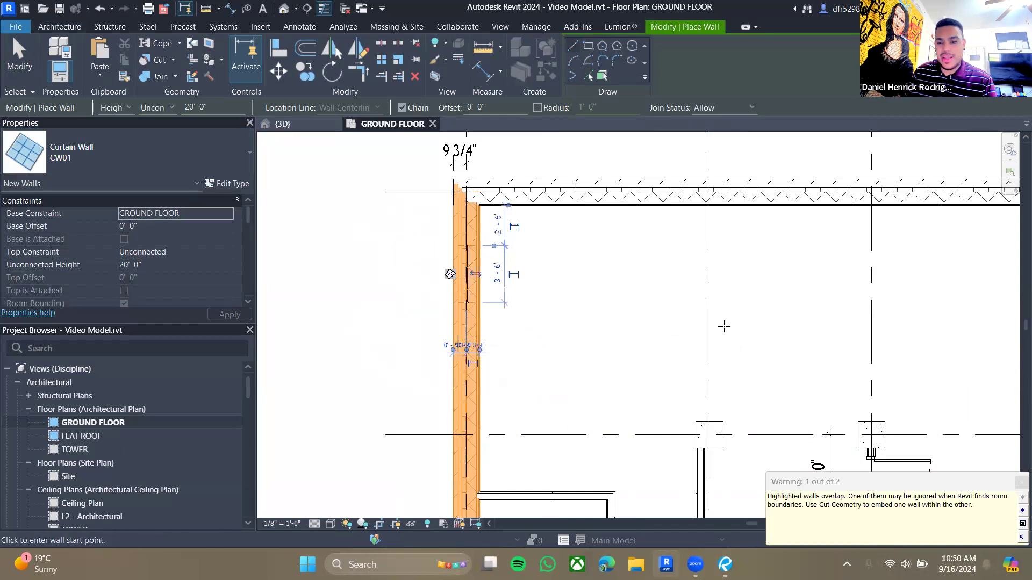
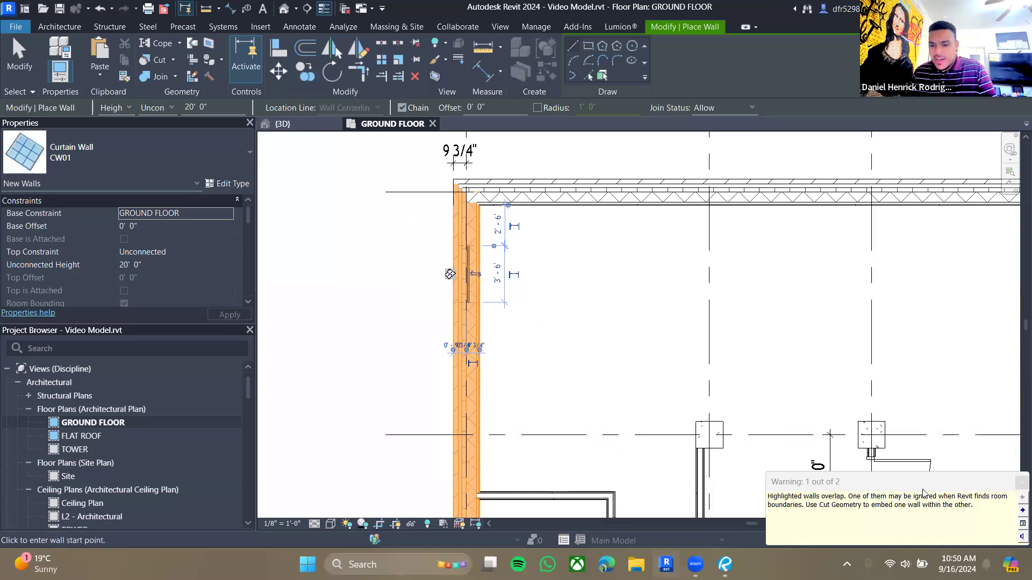
# - Inspect the new CW01 curtain wall in the 3D view and on the ground floor plan
pyautogui.press('Escape')
pyautogui.press('Escape')
pyautogui.scroll(3, 470, 280)
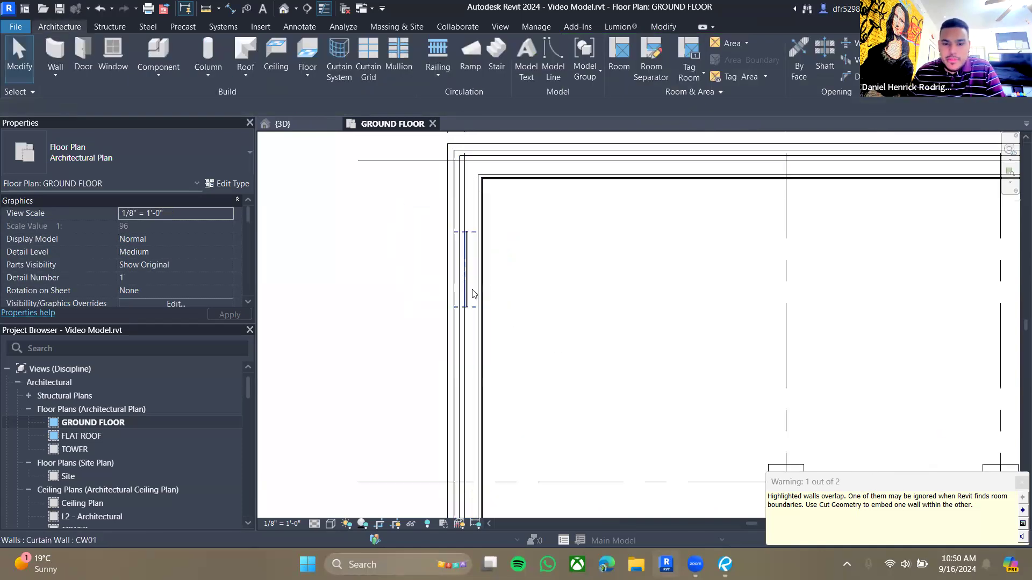
pyautogui.click(466, 315)
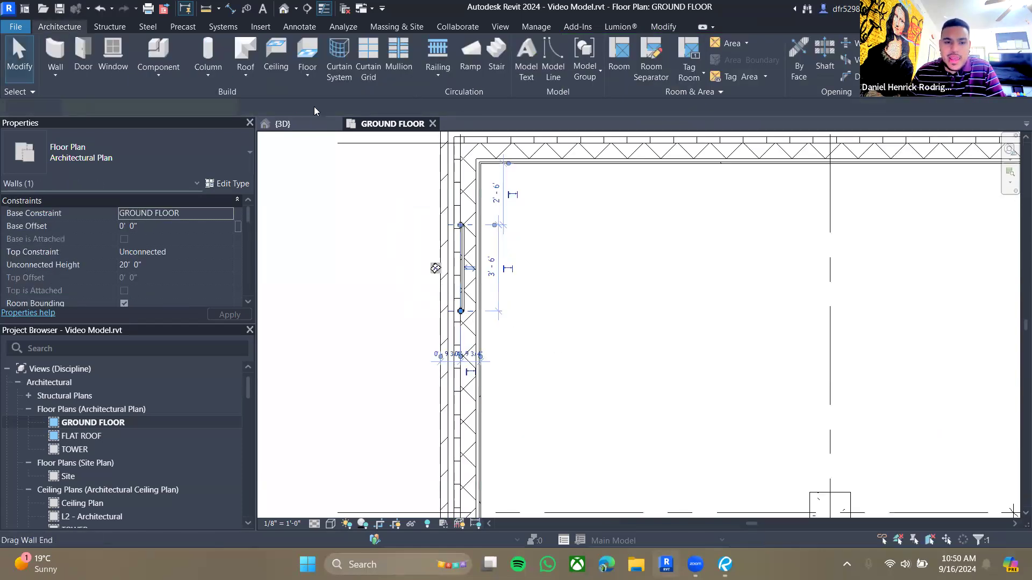
pyautogui.click(283, 124)
pyautogui.scroll(-3, 611, 246)
pyautogui.keyDown('shift'); pyautogui.moveTo(532, 347); pyautogui.dragTo(537, 242, button='middle'); pyautogui.keyUp('shift')
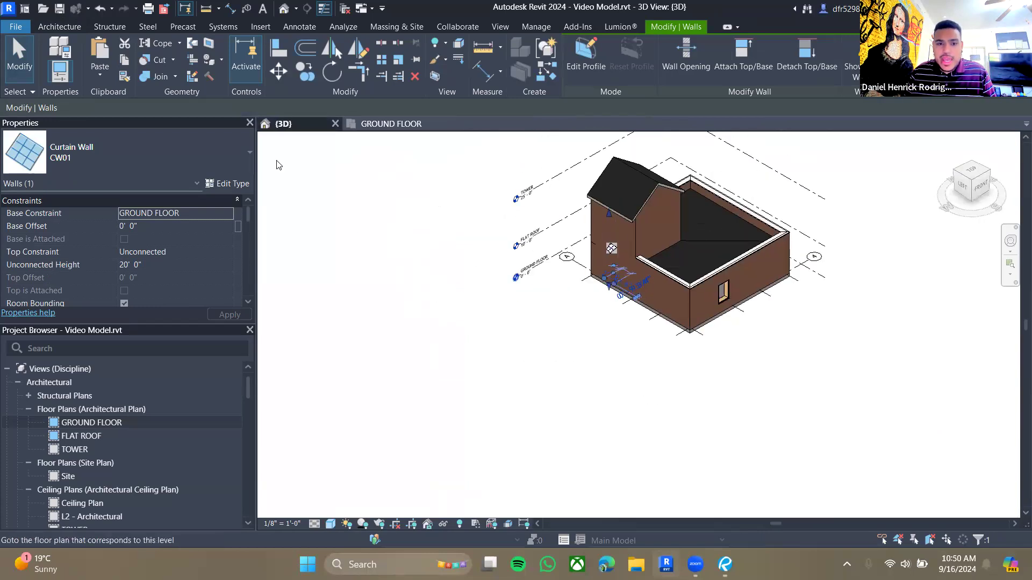
pyautogui.click(391, 123)
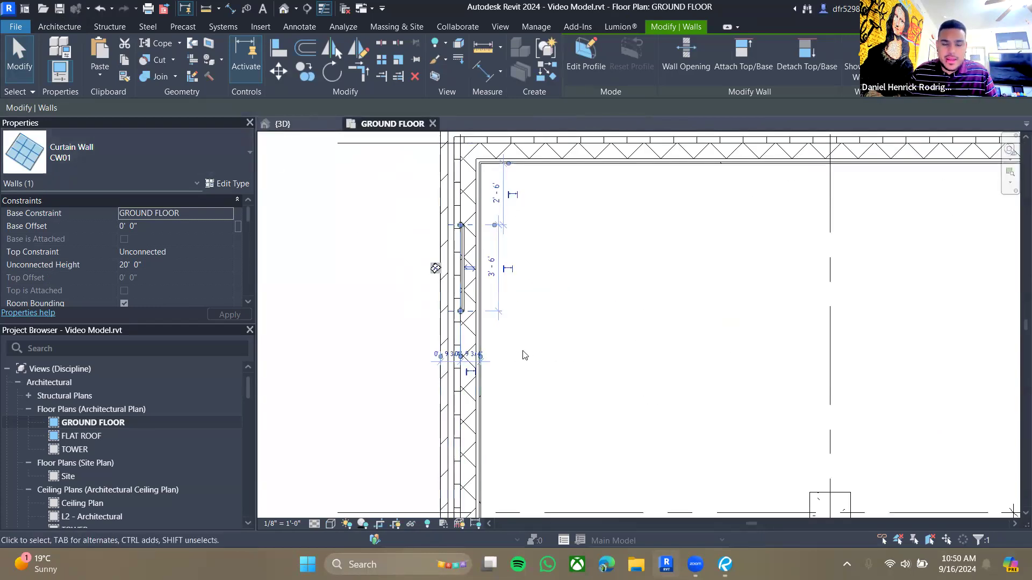
pyautogui.scroll(-3, 523, 355)
pyautogui.moveTo(465, 200); pyautogui.dragTo(462, 430)
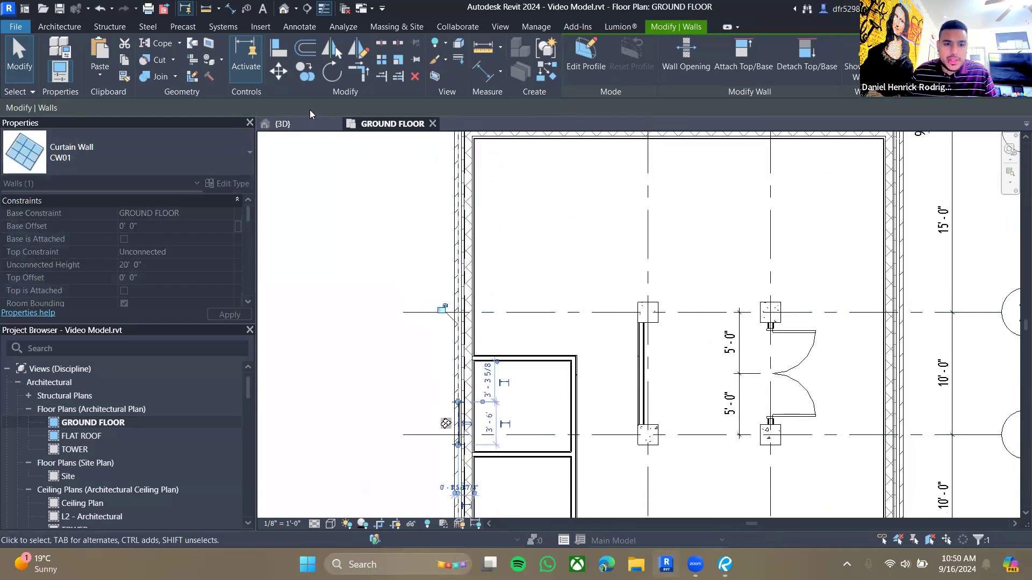
pyautogui.click(282, 123)
pyautogui.scroll(5, 643, 288)
pyautogui.click(624, 362)
pyautogui.moveTo(721, 278); pyautogui.dragTo(723, 388, button='middle')
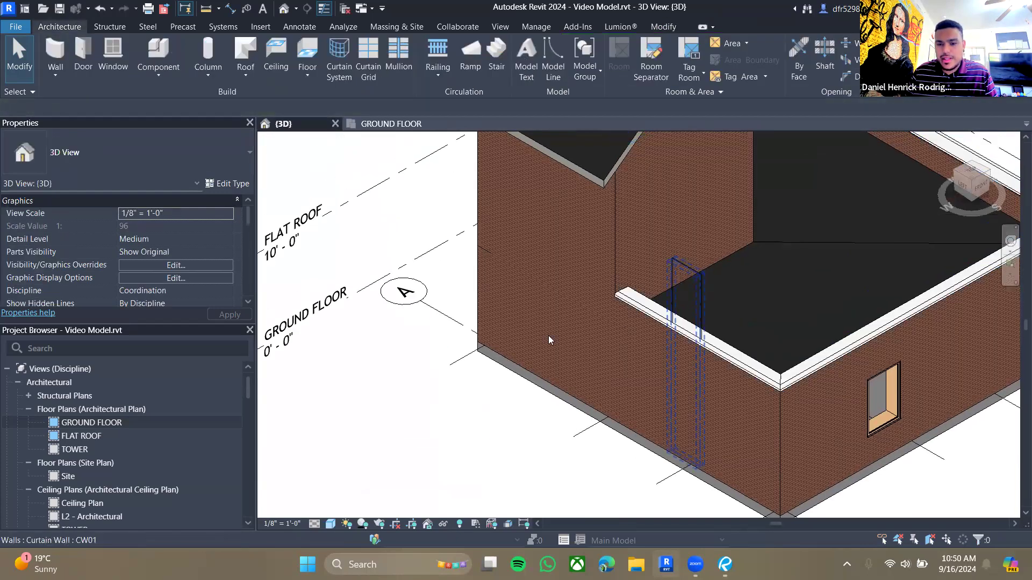
pyautogui.click(390, 124)
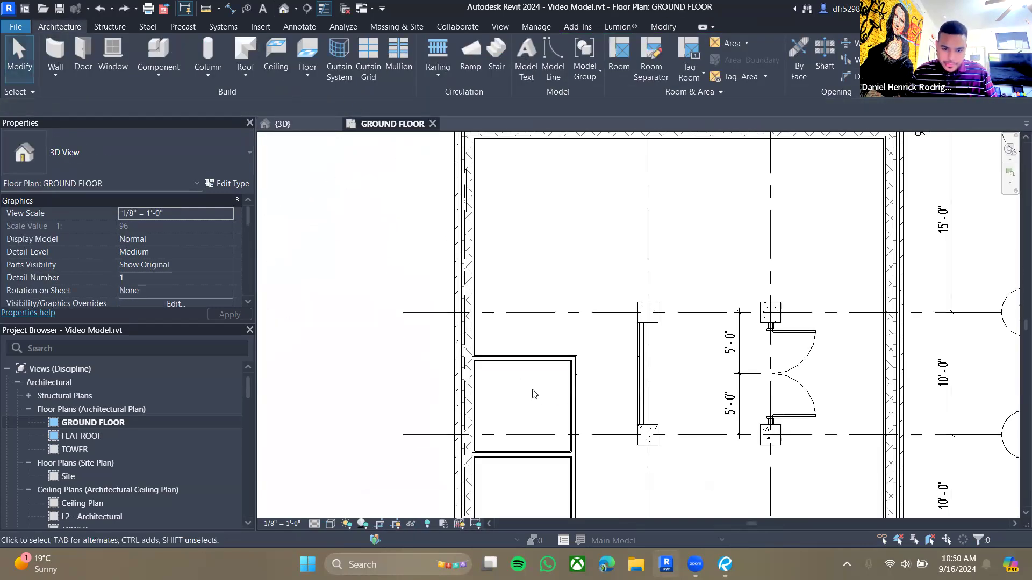
pyautogui.scroll(-3, 516, 334)
pyautogui.scroll(8, 457, 224)
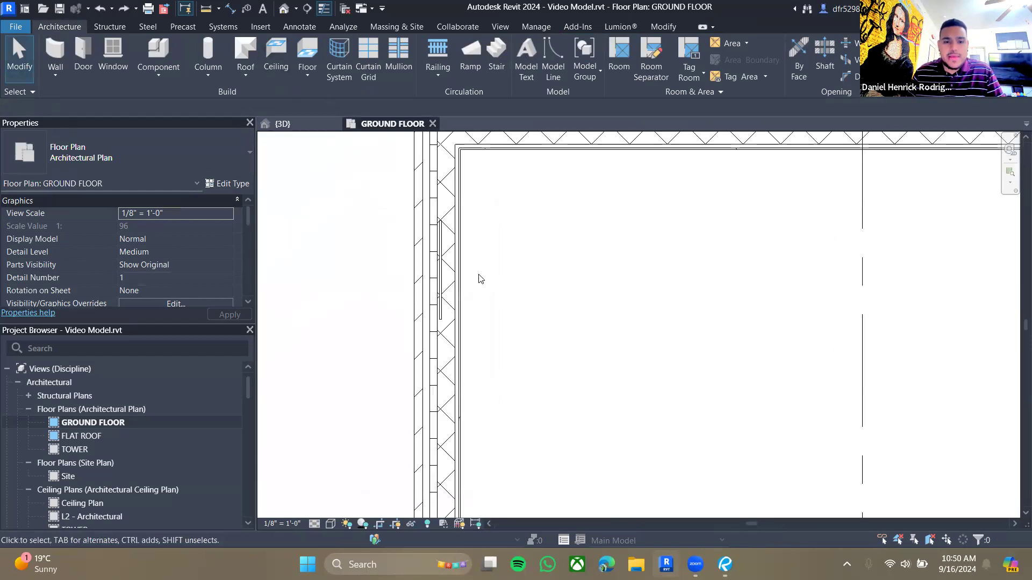
# - Enable Automatically Embed in the CW01 curtain wall type properties
pyautogui.click(438, 279)
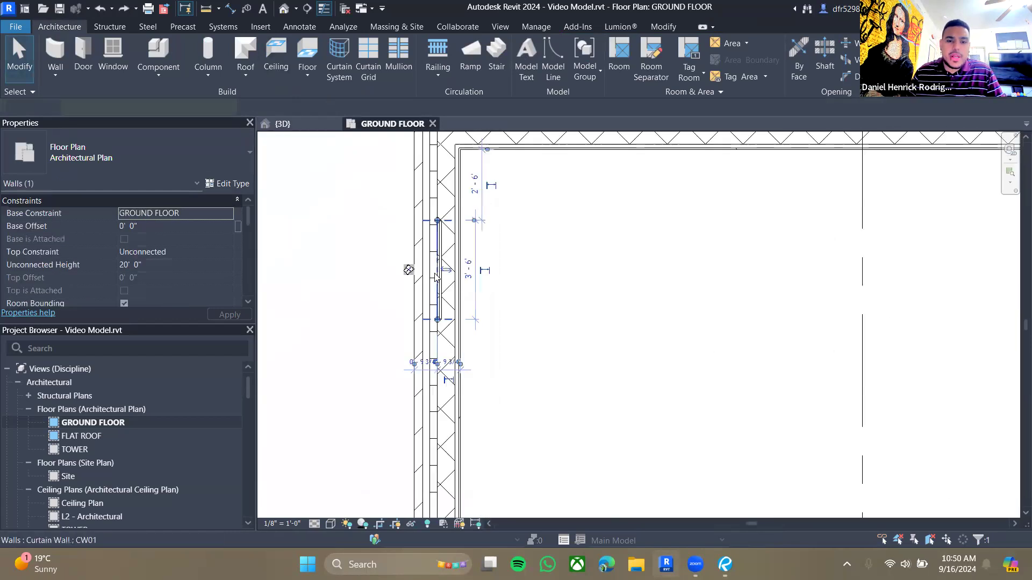
pyautogui.click(219, 186)
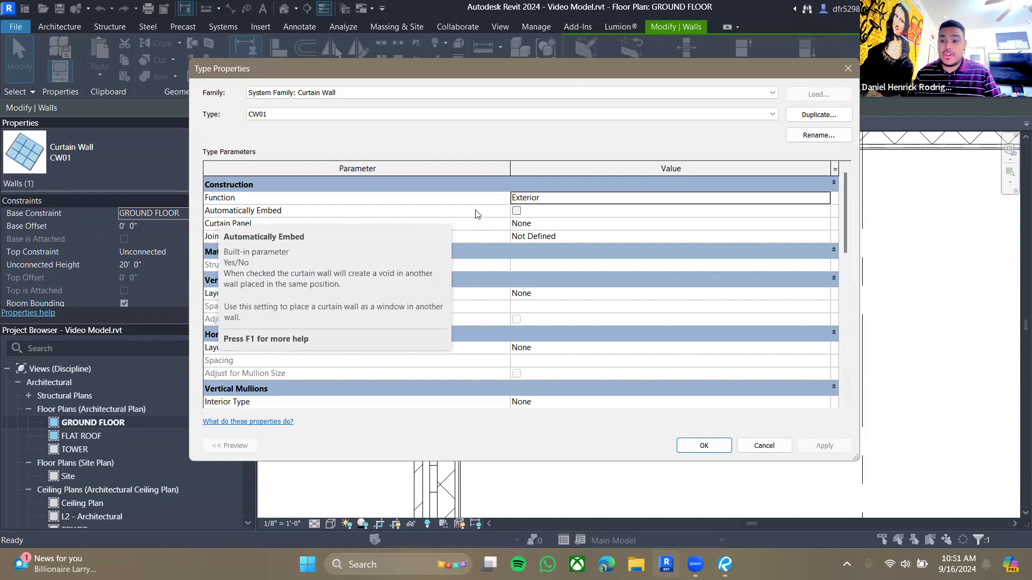
pyautogui.click(516, 211)
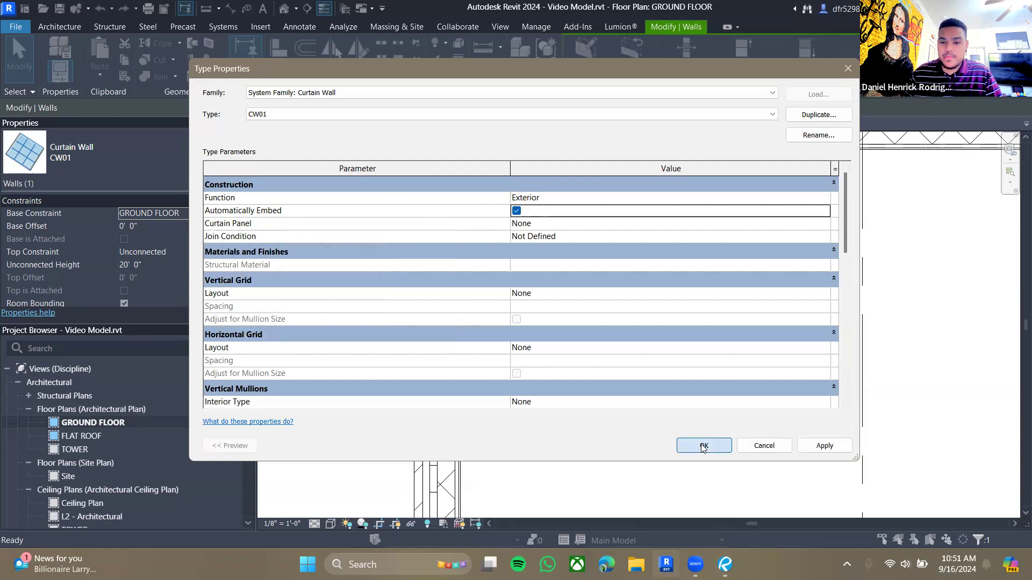
pyautogui.click(703, 446)
pyautogui.press('Escape')
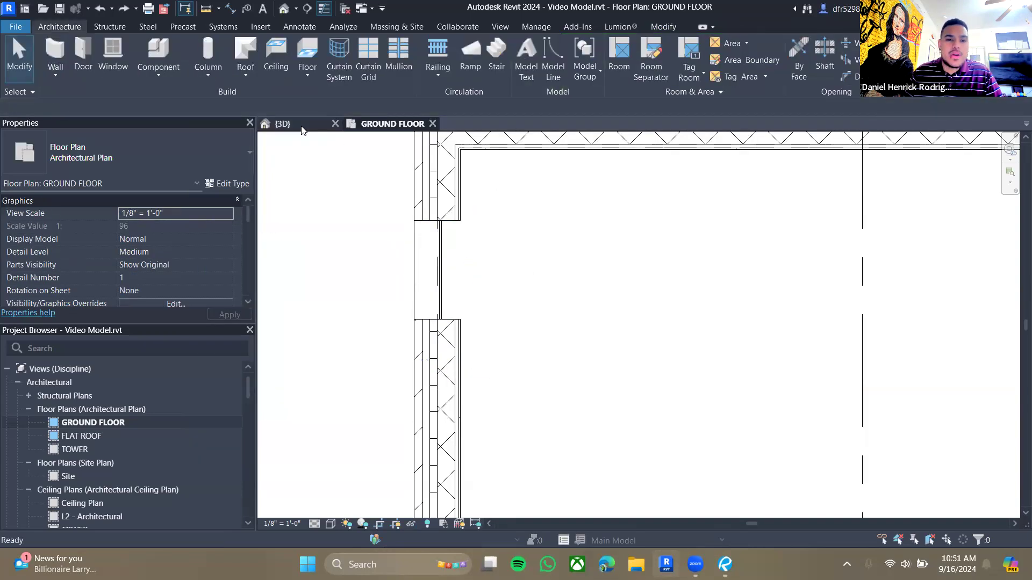
# - Orbit the 3D view to examine the embedded curtain wall opening in the west wall
pyautogui.click(302, 128)
pyautogui.moveTo(570, 339); pyautogui.dragTo(475, 463, button='middle')
pyautogui.scroll(-4, 525, 438)
pyautogui.scroll(3, 525, 438)
pyautogui.keyDown('shift'); pyautogui.moveTo(475, 463); pyautogui.dragTo(415, 429, button='middle'); pyautogui.keyUp('shift')
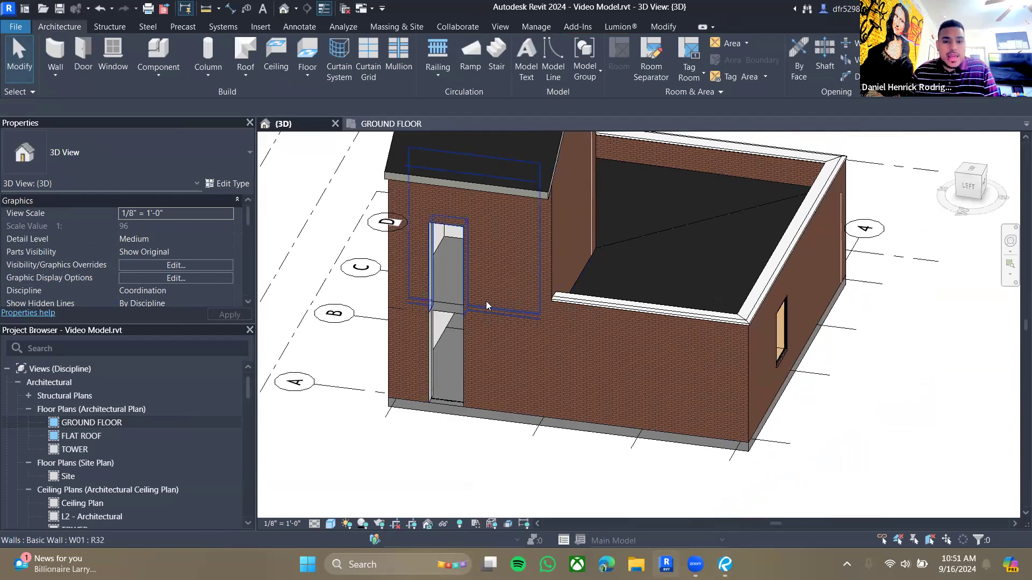
pyautogui.click(443, 402)
pyautogui.click(439, 456)
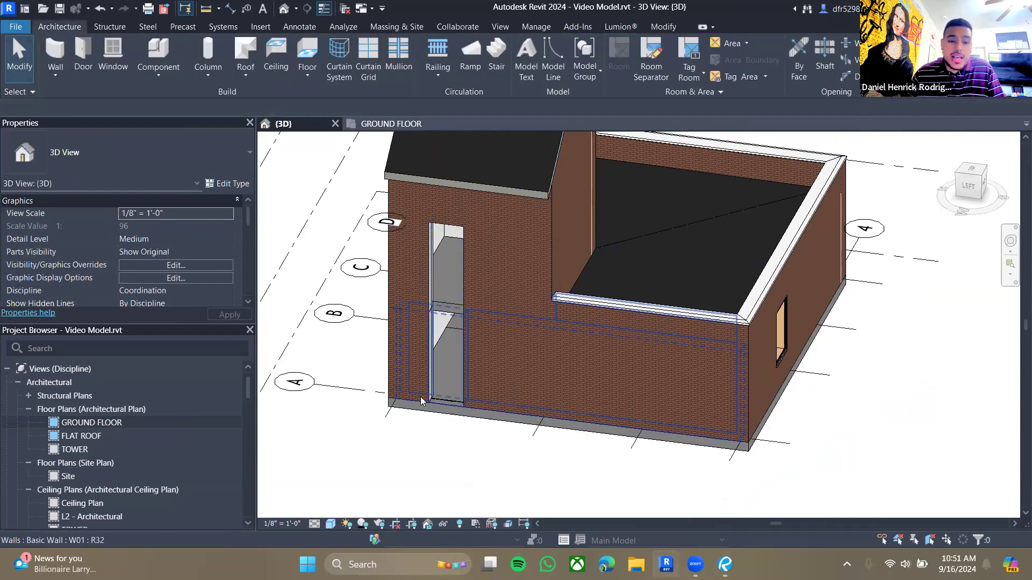
pyautogui.keyDown('shift'); pyautogui.moveTo(430, 403); pyautogui.dragTo(476, 413, button='middle'); pyautogui.keyUp('shift')
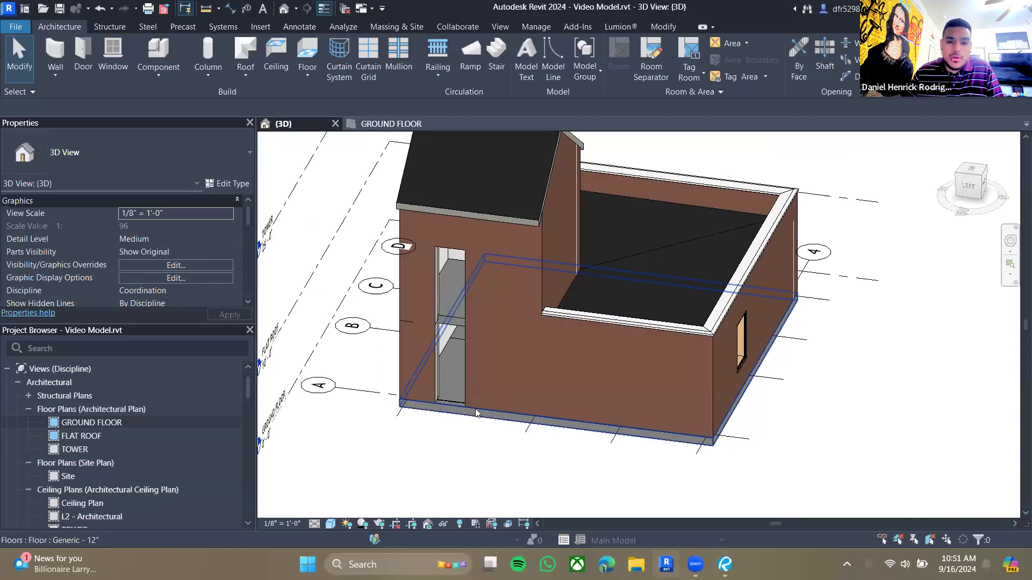
pyautogui.scroll(-3, 476, 412)
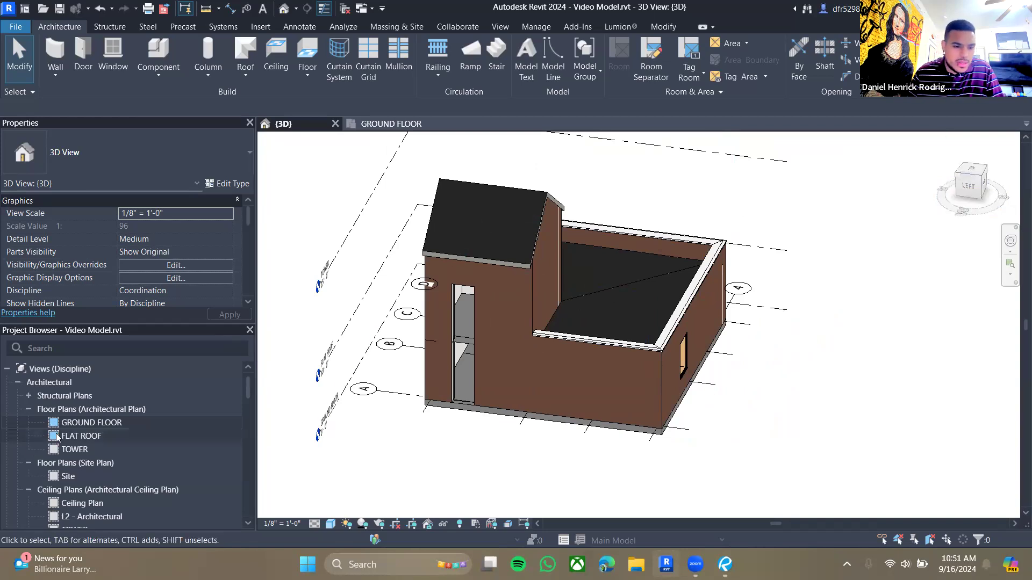
pyautogui.scroll(-3, 58, 439)
# - In the West elevation, raise the CW01 curtain wall's bottom to about 2'-9" above the ground floor and widen it
pyautogui.doubleClick(99, 463)
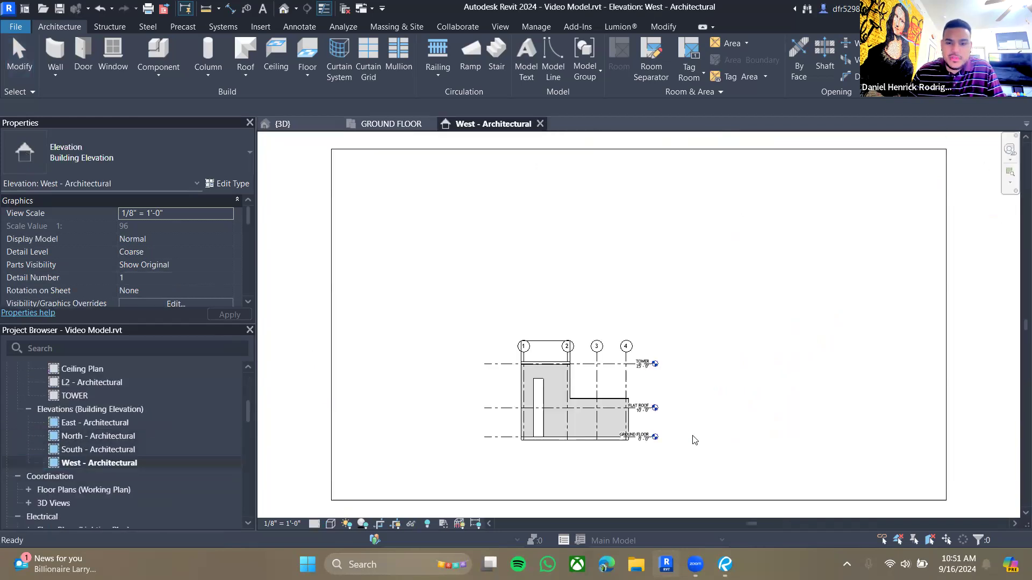
pyautogui.scroll(6, 581, 428)
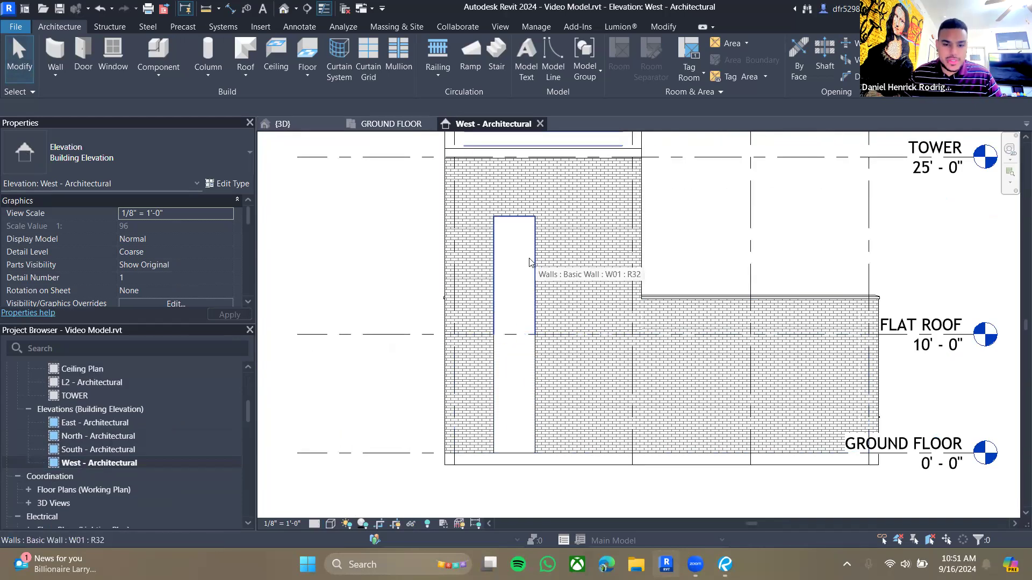
pyautogui.press('Tab')
pyautogui.press('Tab')
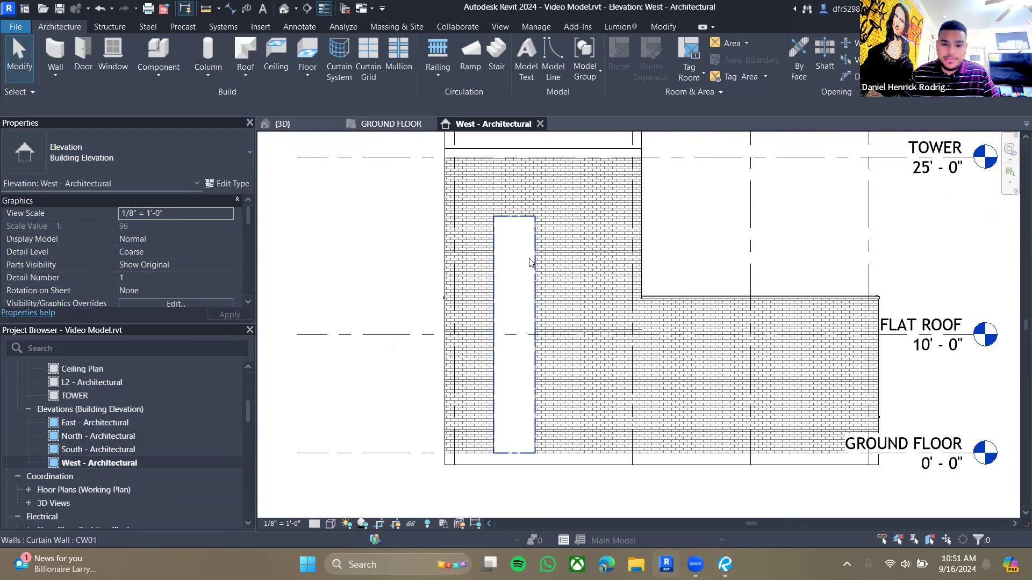
pyautogui.click(530, 262)
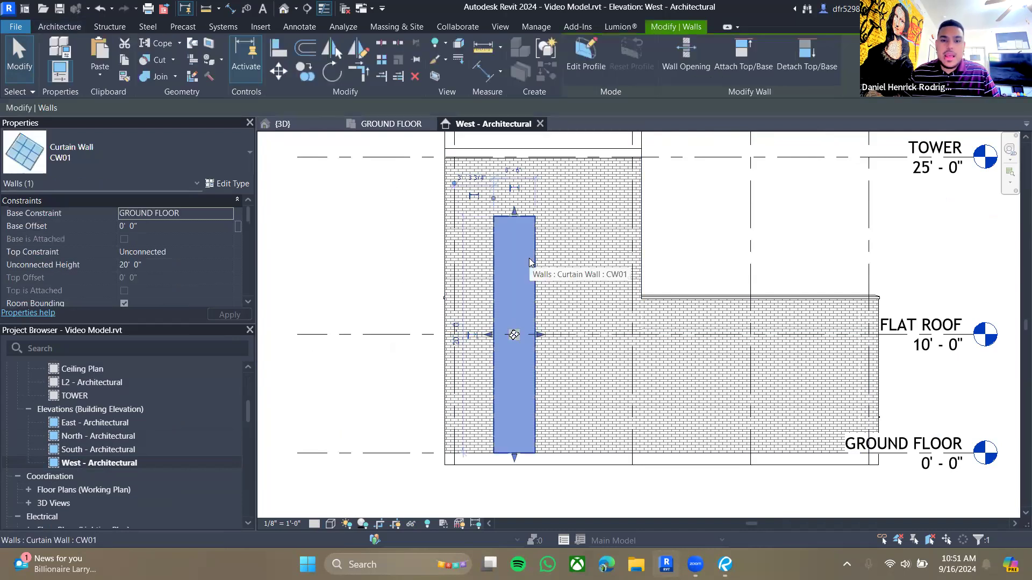
pyautogui.moveTo(514, 457); pyautogui.dragTo(514, 422)
pyautogui.moveTo(541, 319); pyautogui.dragTo(565, 321)
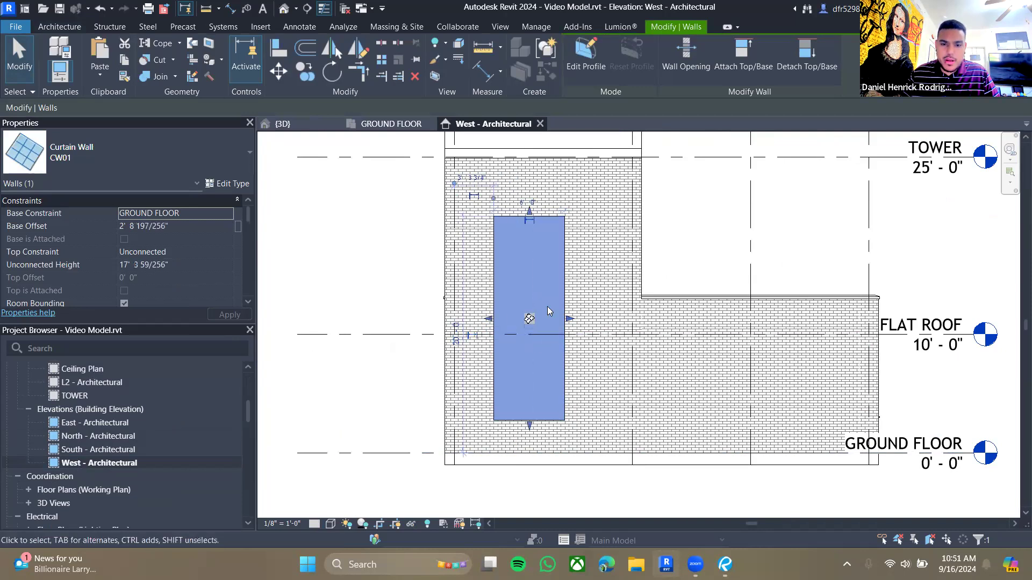
pyautogui.click(342, 276)
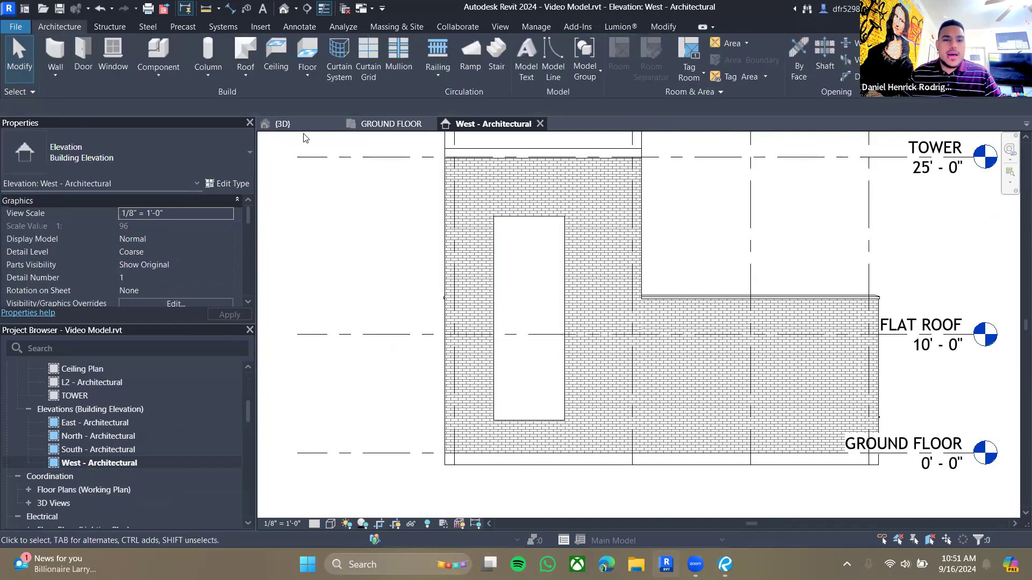
# - Switch to Revu and check the CW01 dimensions on the ground floor plan drawing, then return to Revit
pyautogui.click(387, 124)
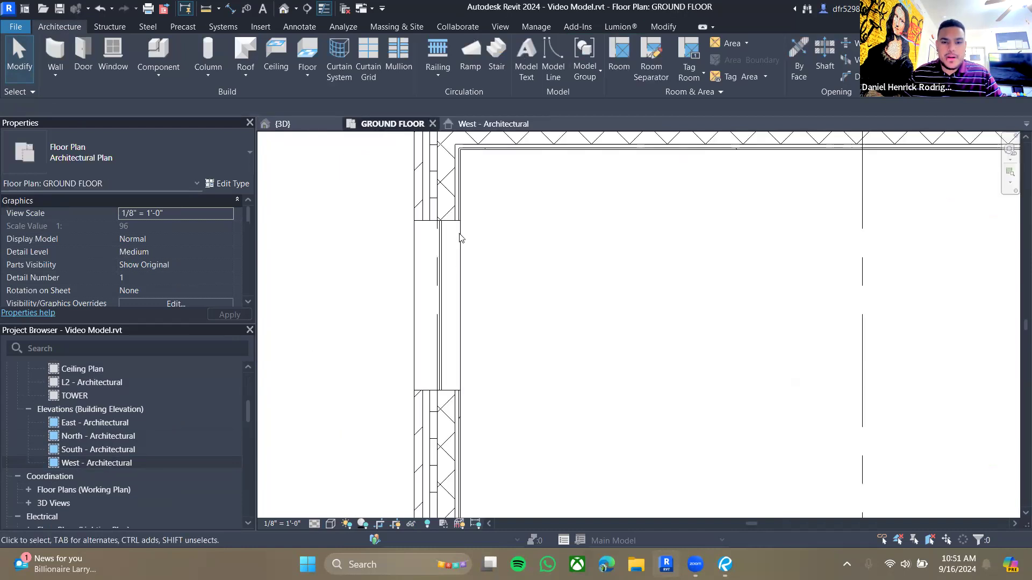
pyautogui.scroll(-3, 497, 281)
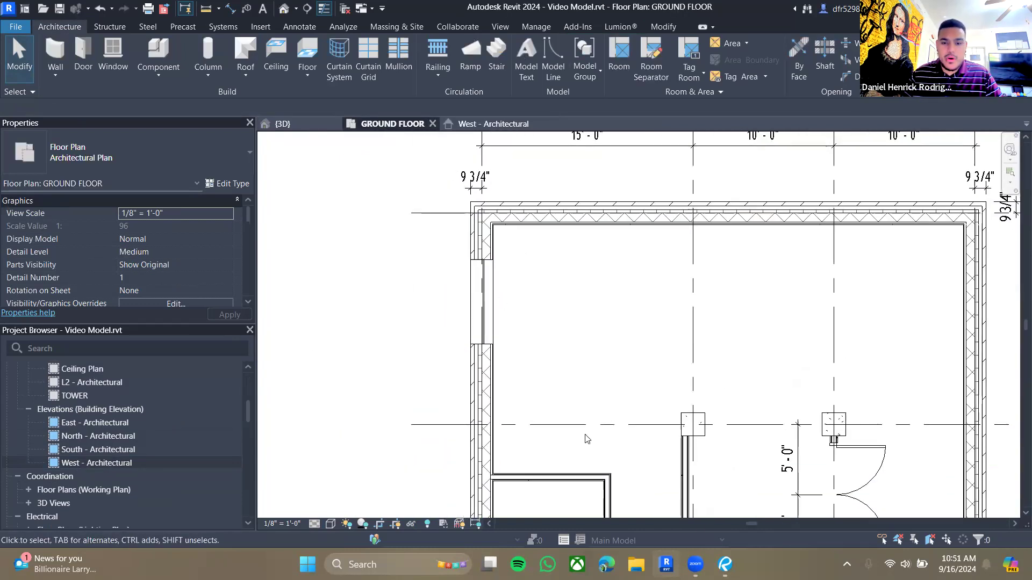
pyautogui.click(724, 564)
pyautogui.scroll(3, 546, 306)
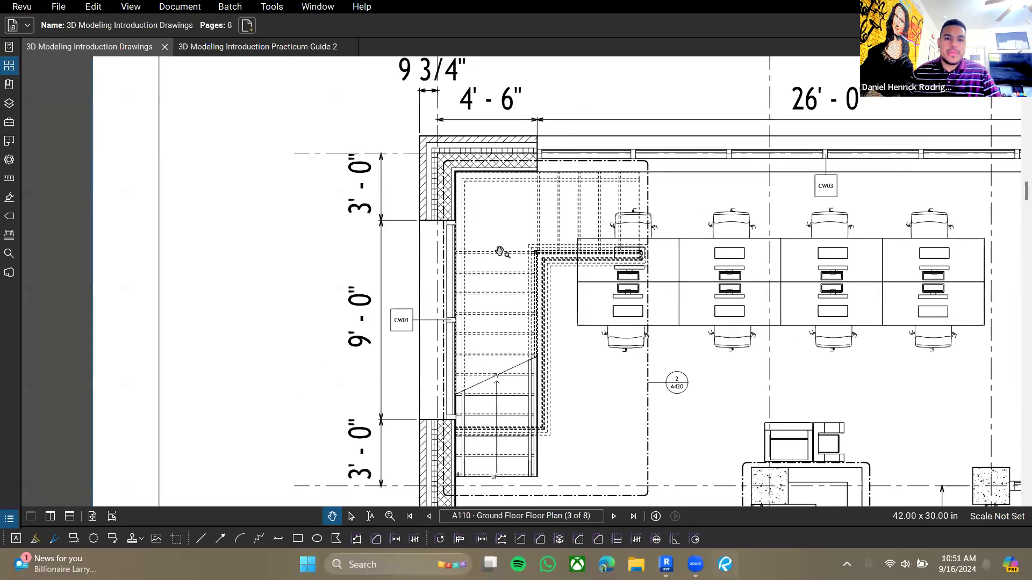
pyautogui.moveTo(491, 253); pyautogui.dragTo(468, 197)
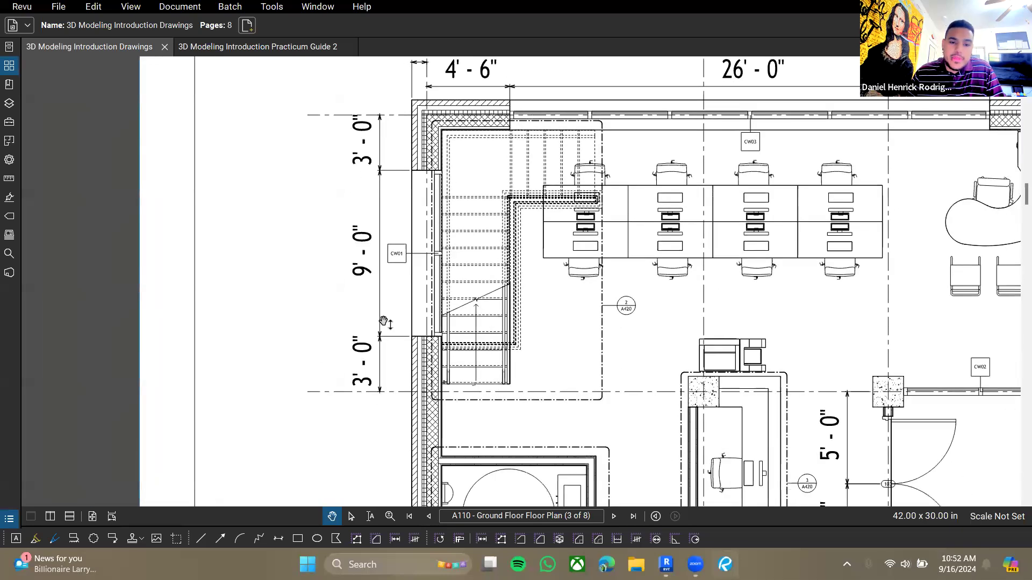
pyautogui.moveTo(493, 291); pyautogui.dragTo(485, 311)
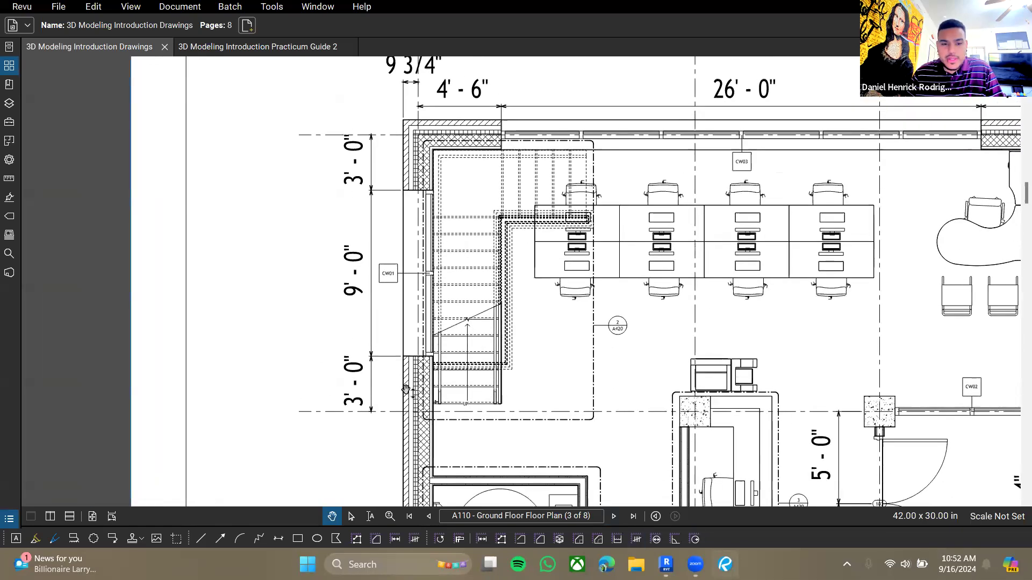
pyautogui.click(666, 564)
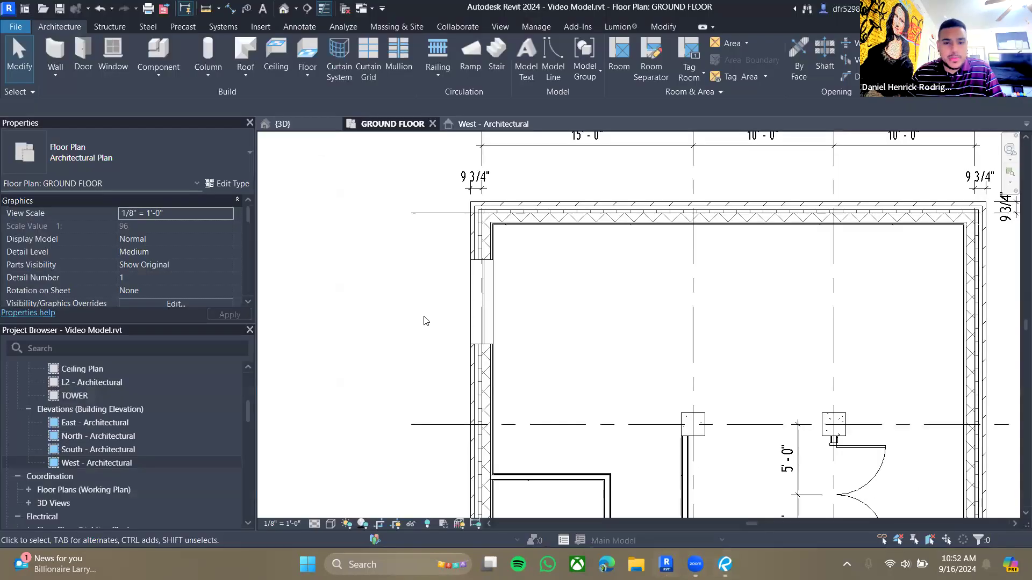
# - Dimension the curtain wall along the west wall from the north wall face to the grid line
pyautogui.click(230, 8)
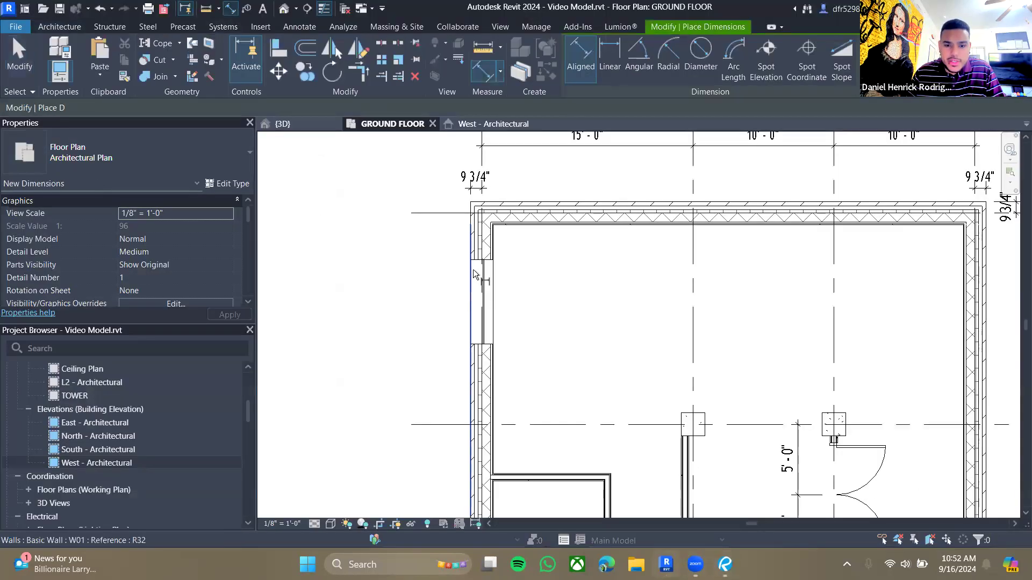
pyautogui.scroll(5, 472, 278)
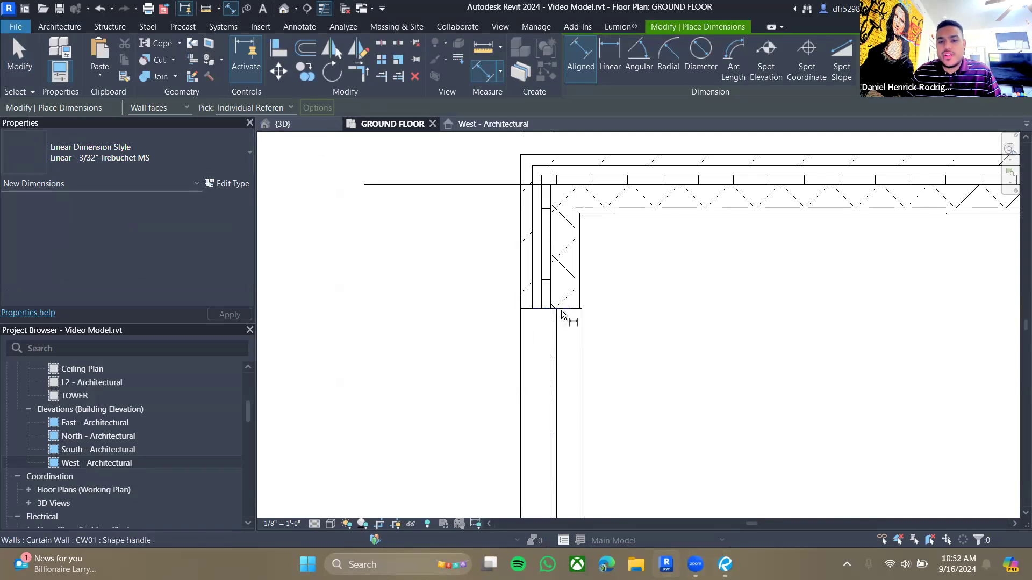
pyautogui.scroll(1, 562, 315)
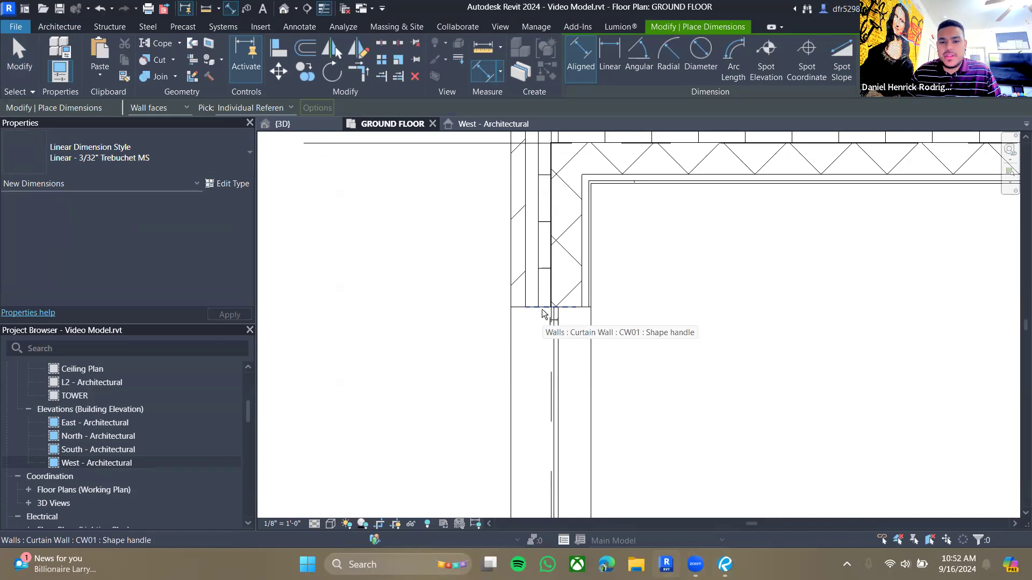
pyautogui.click(546, 315)
pyautogui.scroll(-3, 456, 307)
pyautogui.click(376, 262)
pyautogui.scroll(3, 554, 297)
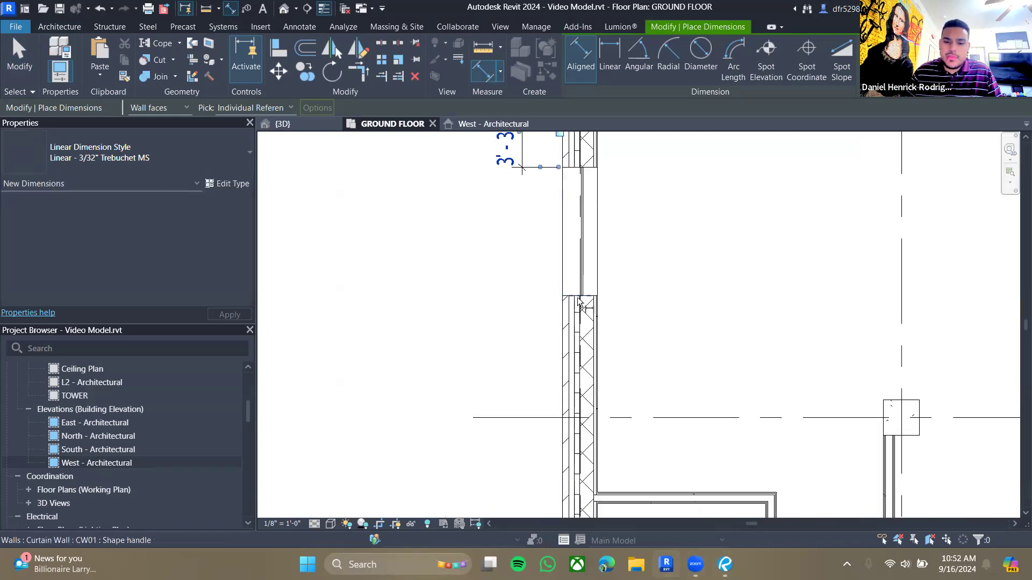
pyautogui.click(556, 295)
pyautogui.click(527, 418)
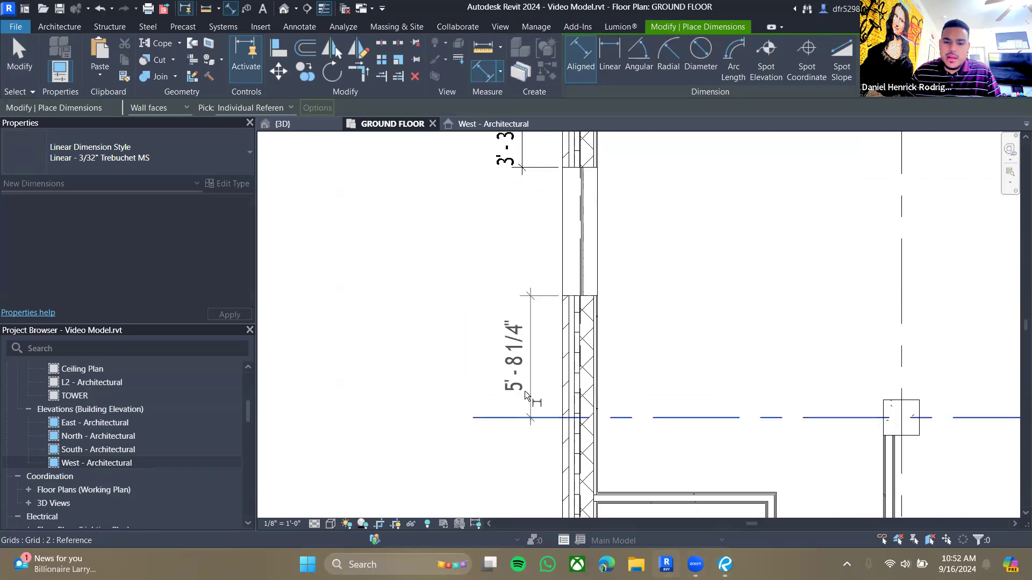
pyautogui.click(523, 256)
pyautogui.click(586, 179)
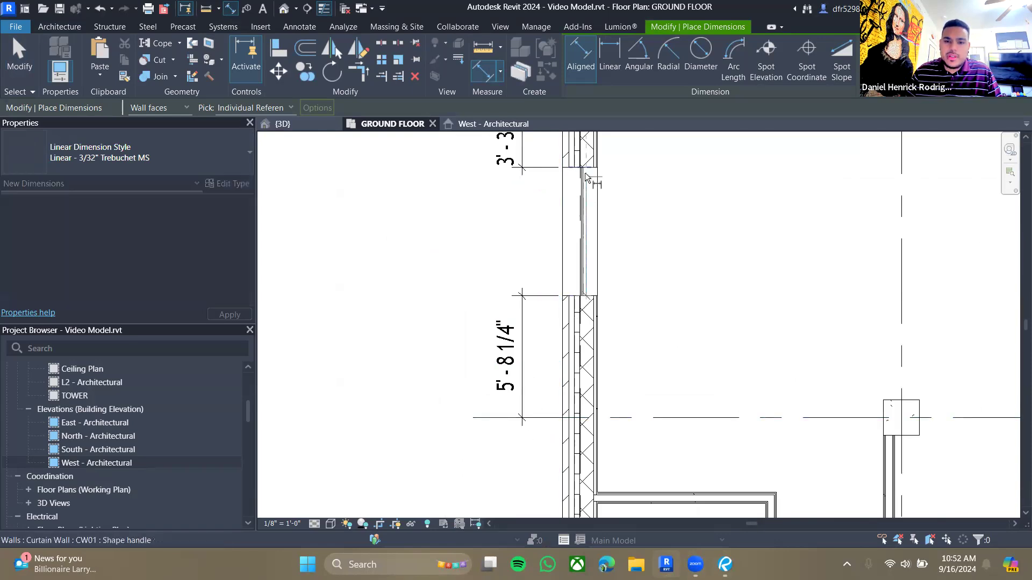
pyautogui.click(523, 205)
pyautogui.press('Escape')
pyautogui.press('Escape')
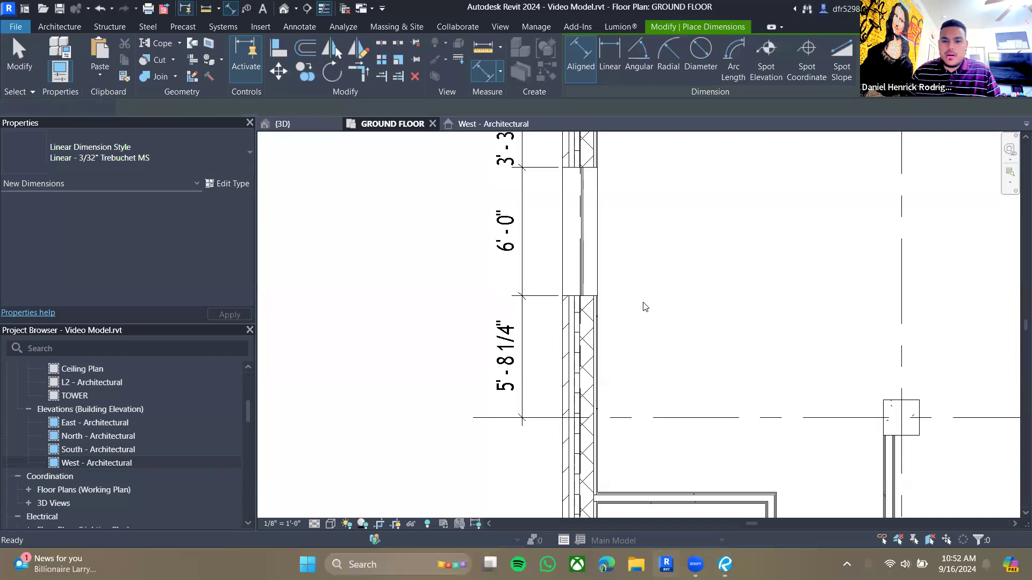
# - On the ground floor plan, set the CW01 curtain wall to 9'-0" wide, 3'-0" from the north wall face and 3'-0" from the grid line
pyautogui.scroll(-2, 618, 252)
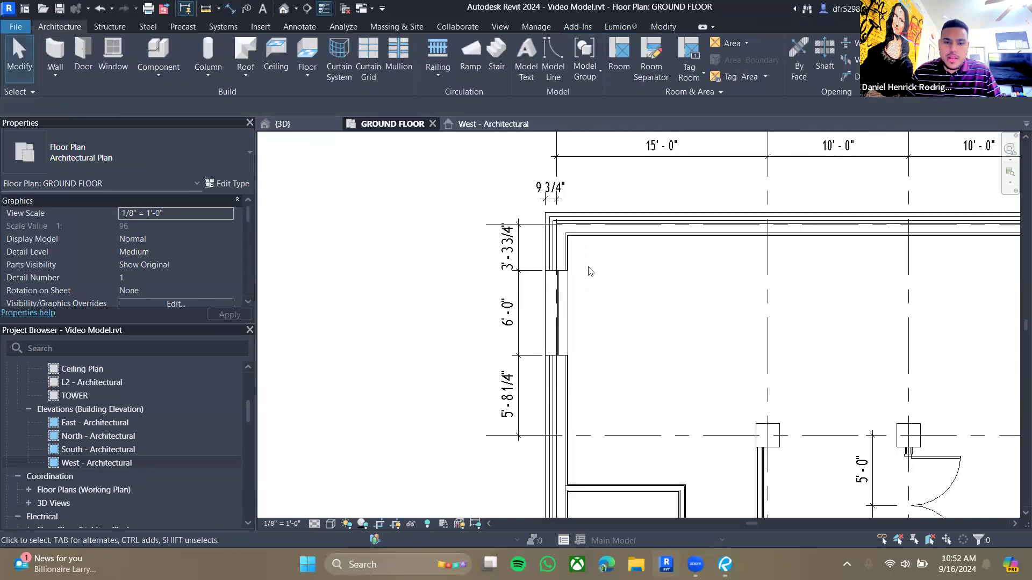
pyautogui.click(538, 287)
pyautogui.click(482, 247)
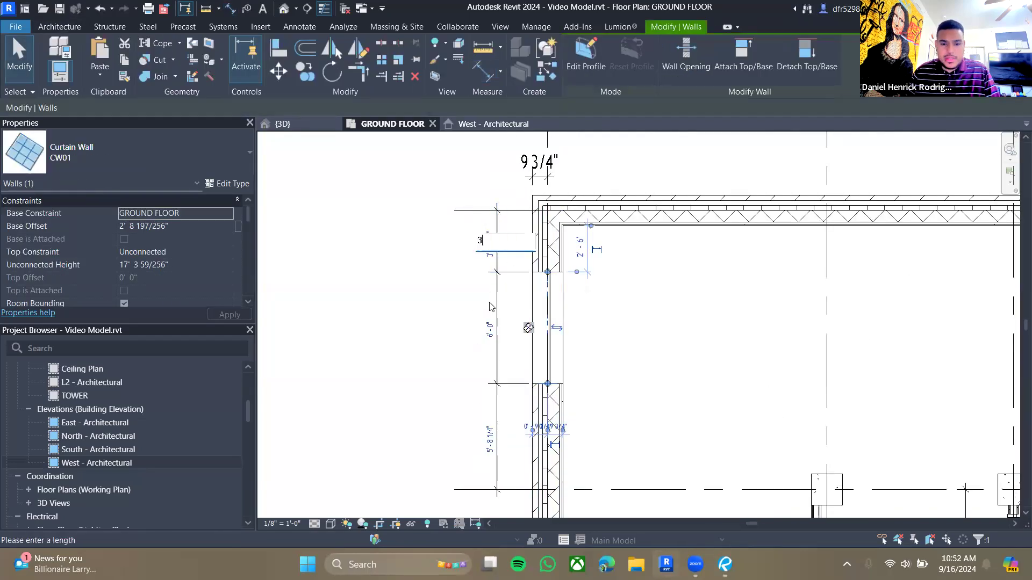
pyautogui.write('3')
pyautogui.press('Return')
pyautogui.click(621, 410)
pyautogui.click(548, 361)
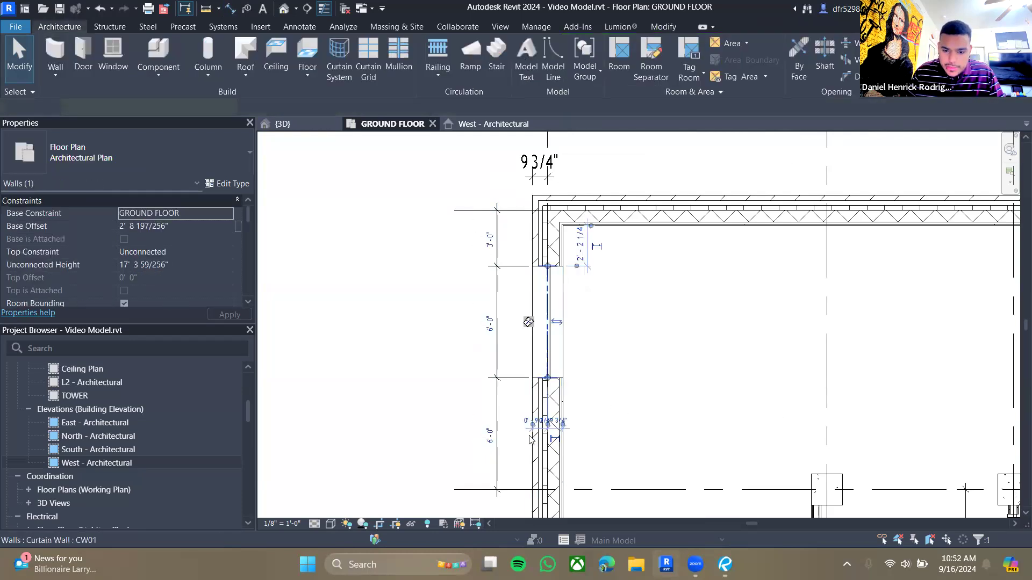
pyautogui.click(491, 437)
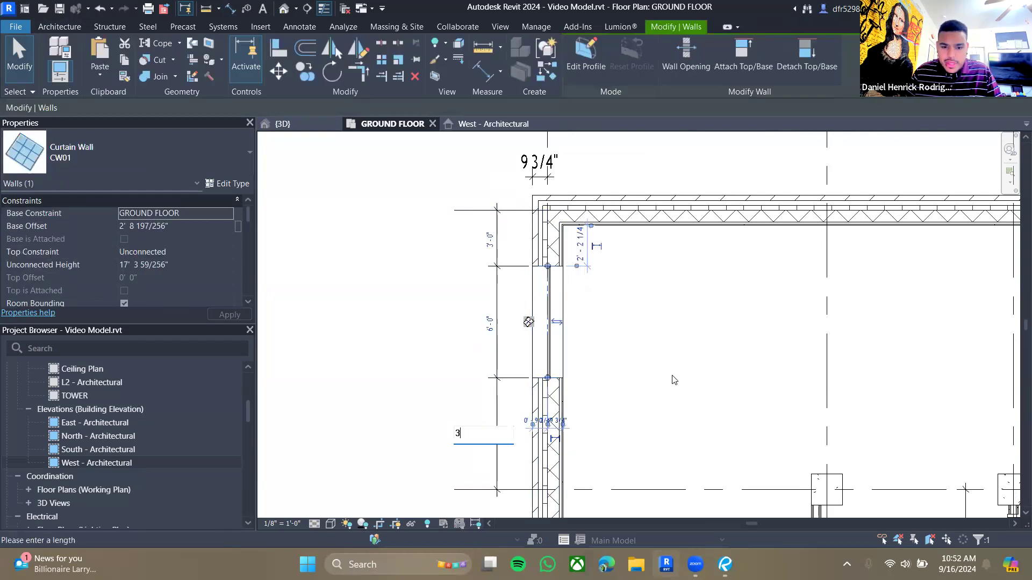
pyautogui.write('3')
pyautogui.press('Return')
pyautogui.click(490, 376)
pyautogui.write('9')
pyautogui.press('Return')
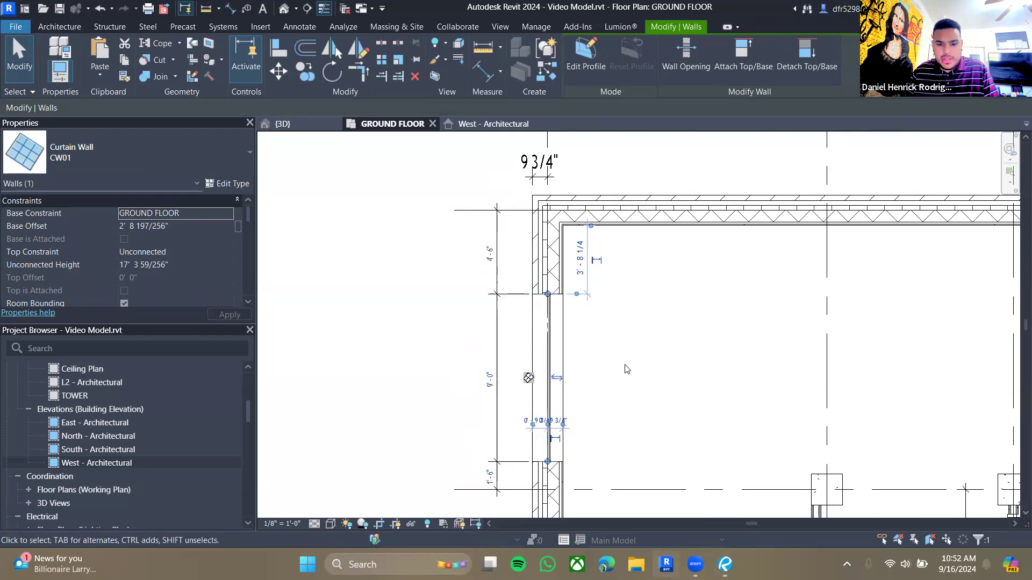
pyautogui.click(489, 476)
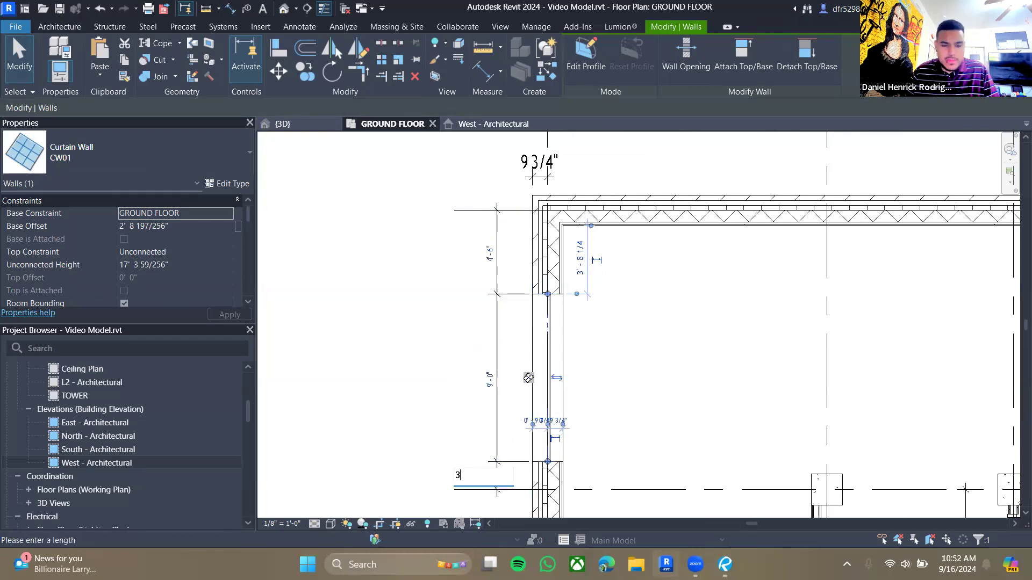
pyautogui.write('3')
pyautogui.press('Return')
pyautogui.press('Escape')
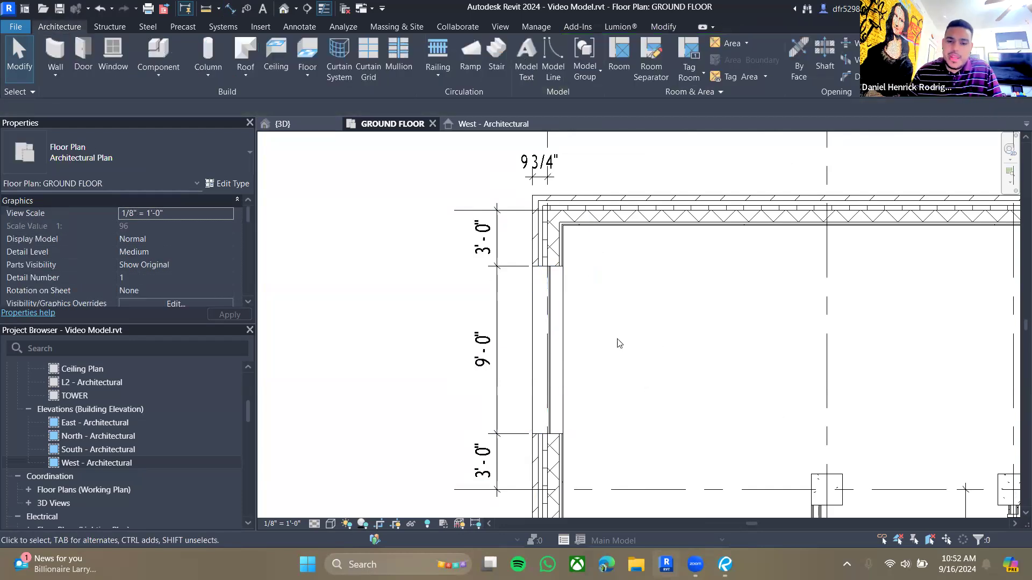
# - Switch to Revu and check CW01's heights on the west building elevation drawing, then return to Revit
pyautogui.click(548, 346)
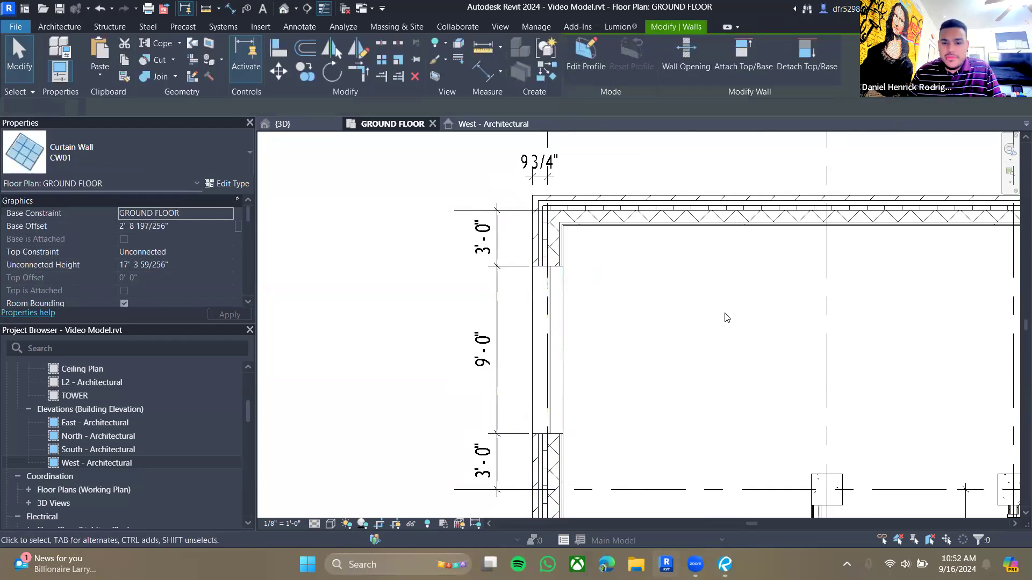
pyautogui.press('Escape')
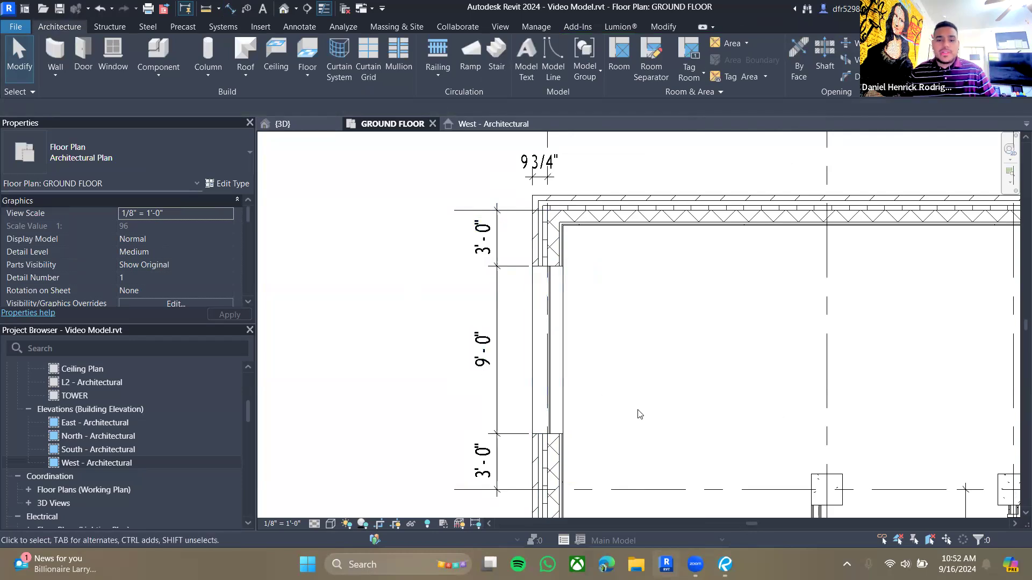
pyautogui.click(724, 564)
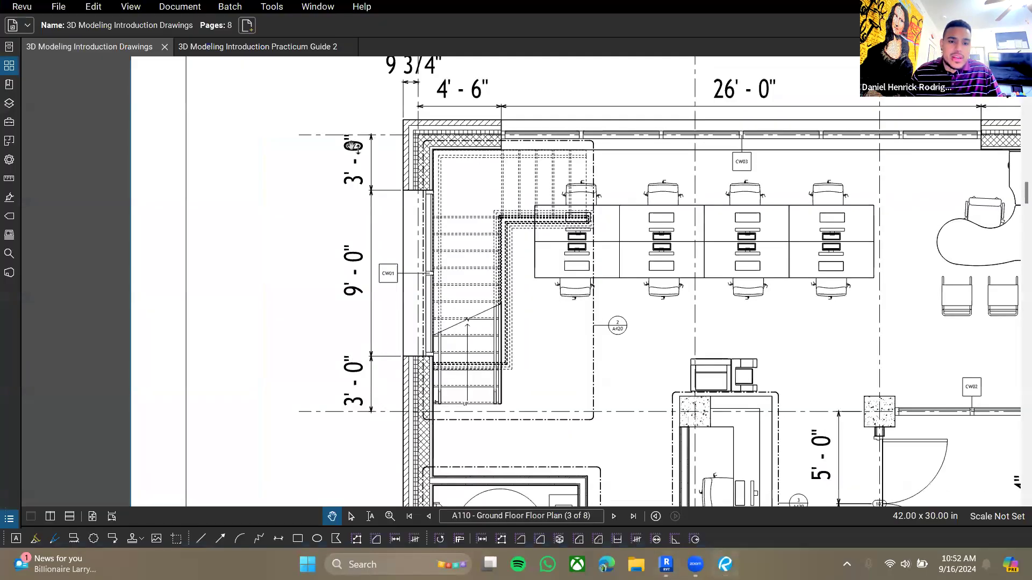
pyautogui.scroll(-5, 352, 146)
pyautogui.keyDown('ctrl'); pyautogui.scroll(-4, 409, 266); pyautogui.keyUp('ctrl')
pyautogui.scroll(-15, 406, 268)
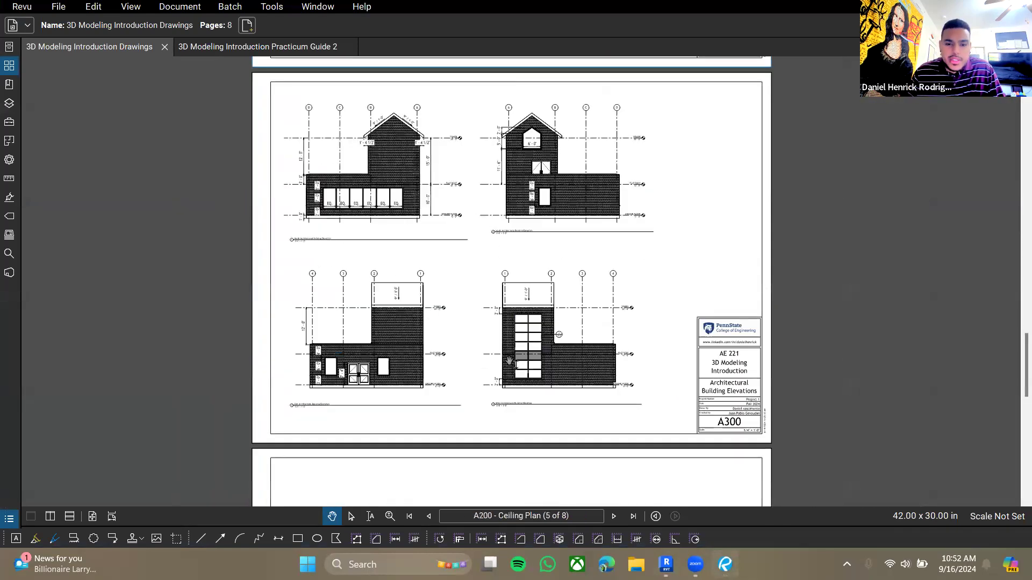
pyautogui.scroll(-2, 509, 361)
pyautogui.keyDown('ctrl'); pyautogui.scroll(5, 551, 269); pyautogui.keyUp('ctrl')
pyautogui.moveTo(686, 278); pyautogui.dragTo(659, 274)
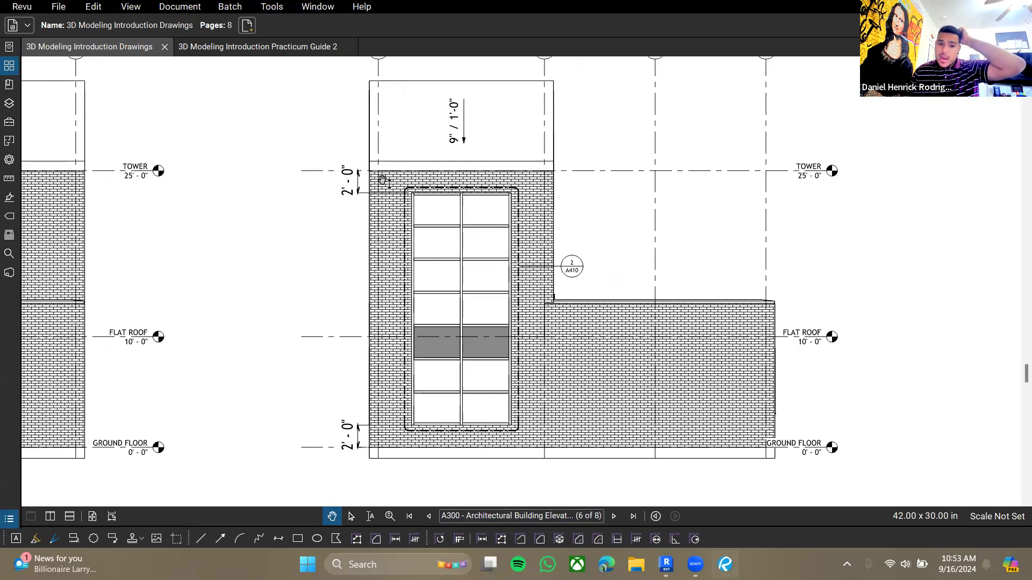
pyautogui.click(666, 564)
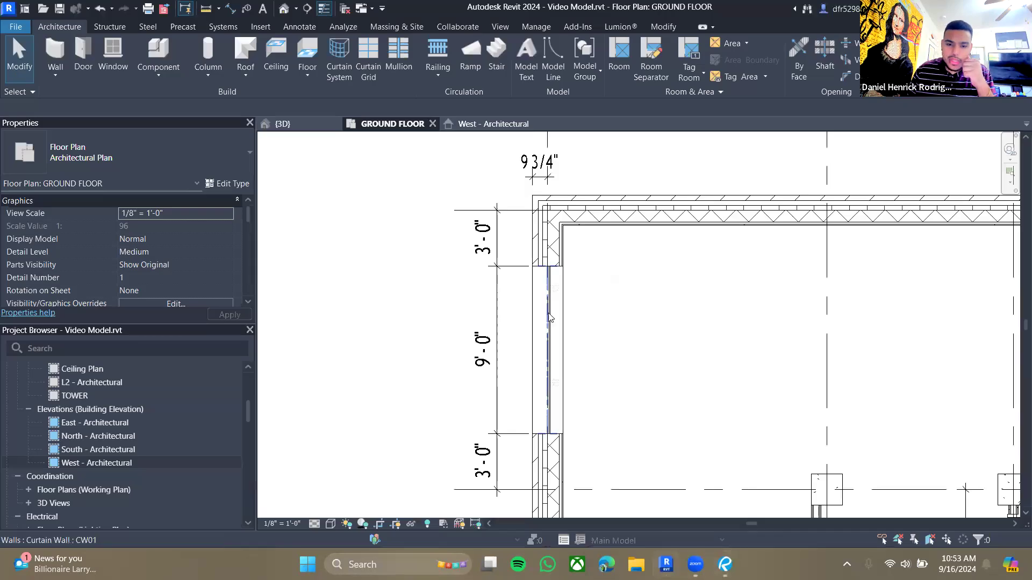
# - In the West elevation, dimension the curtain wall's bottom from the ground floor and its top from the Tower level
pyautogui.click(494, 124)
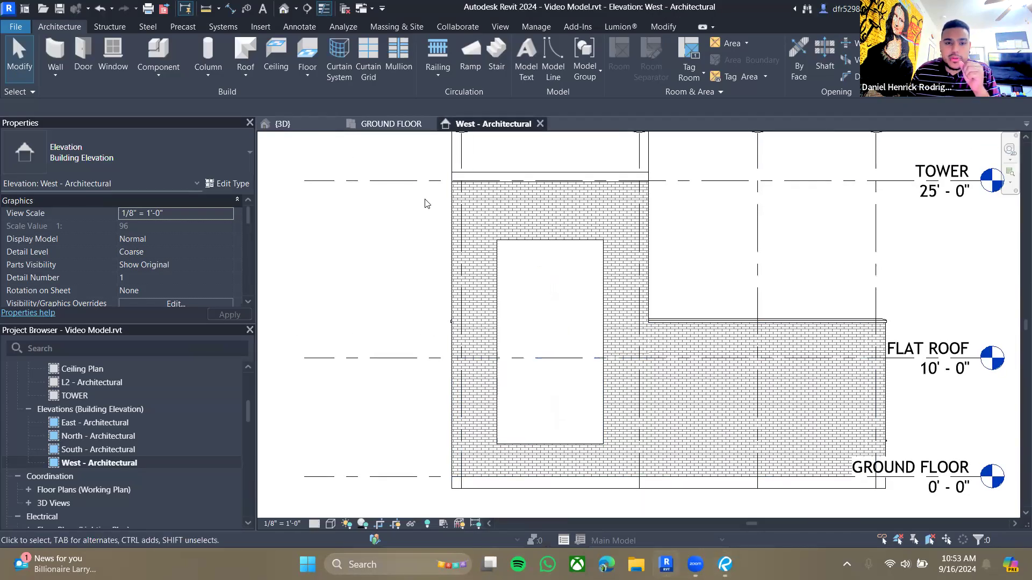
pyautogui.click(230, 8)
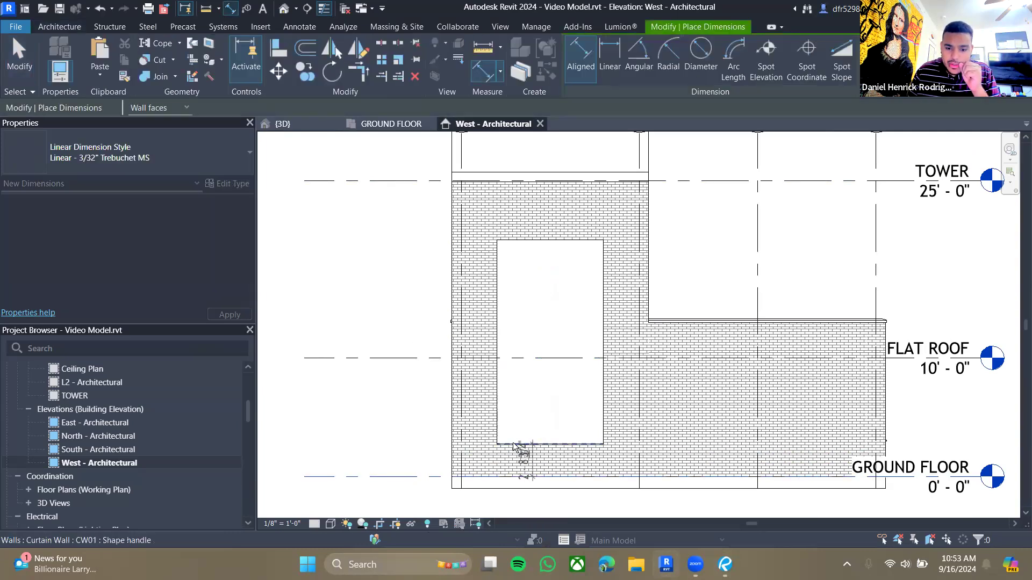
pyautogui.click(424, 465)
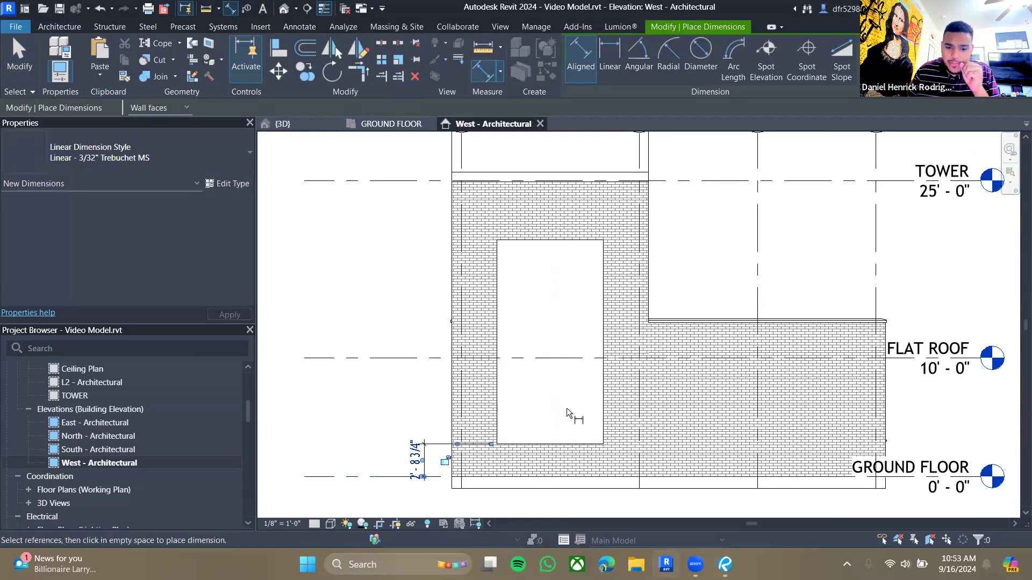
pyautogui.click(540, 241)
pyautogui.click(418, 180)
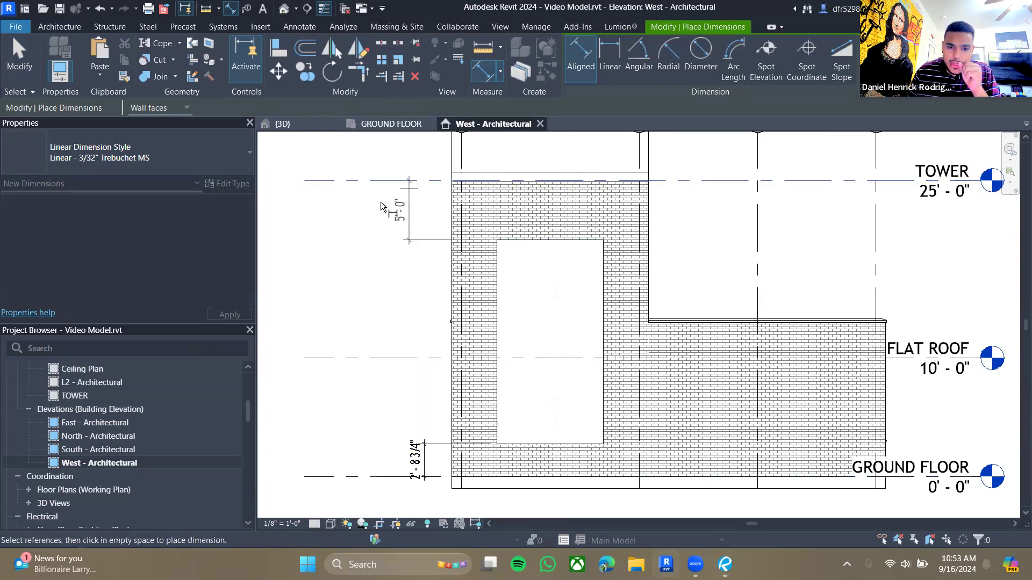
pyautogui.click(419, 218)
pyautogui.press('Escape')
pyautogui.press('Escape')
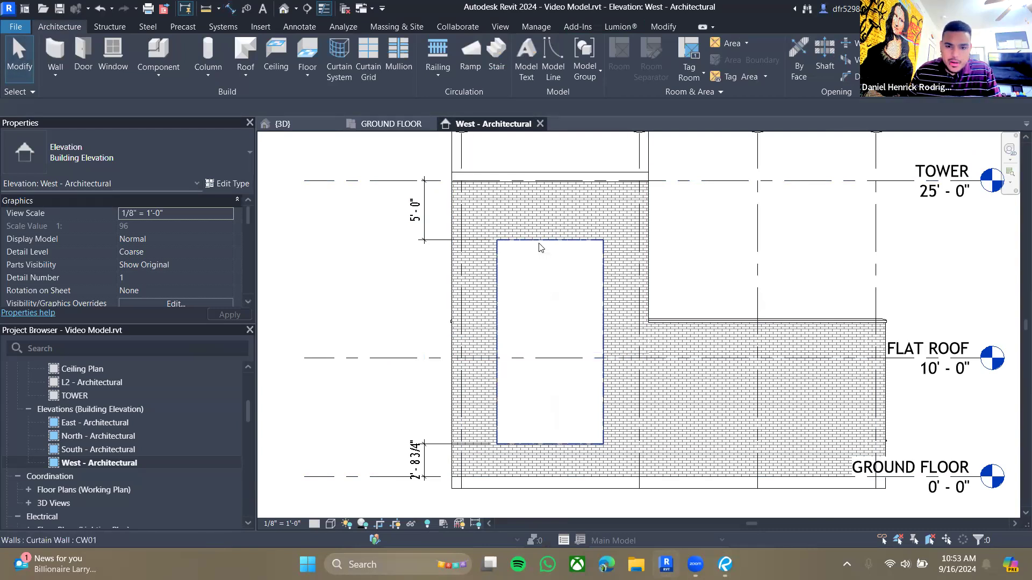
# - Drag the curtain wall's top edge to 2'-0" below the Tower level and its bottom edge to 2'-0" above the ground floor
pyautogui.click(541, 248)
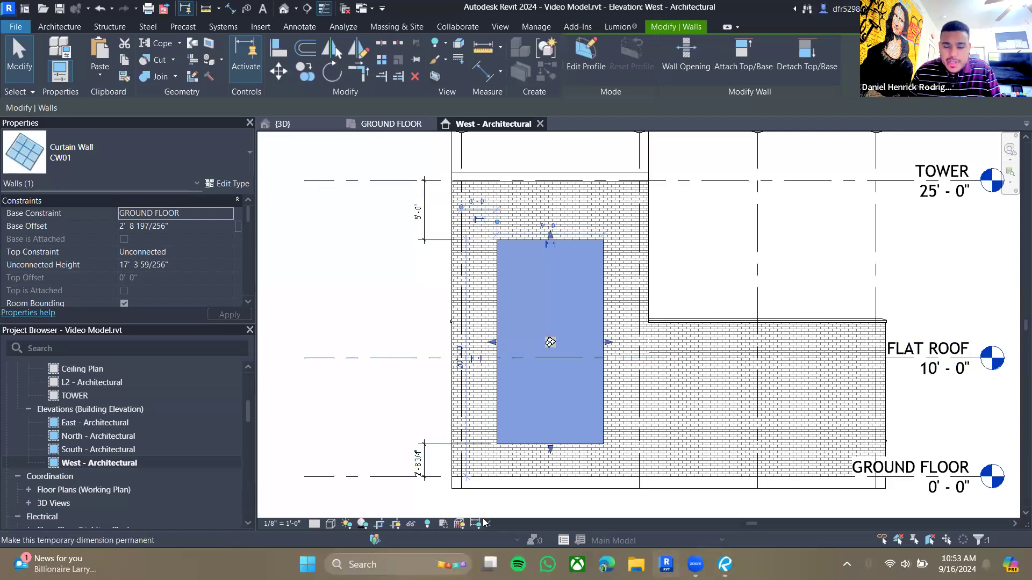
pyautogui.scroll(1, 536, 481)
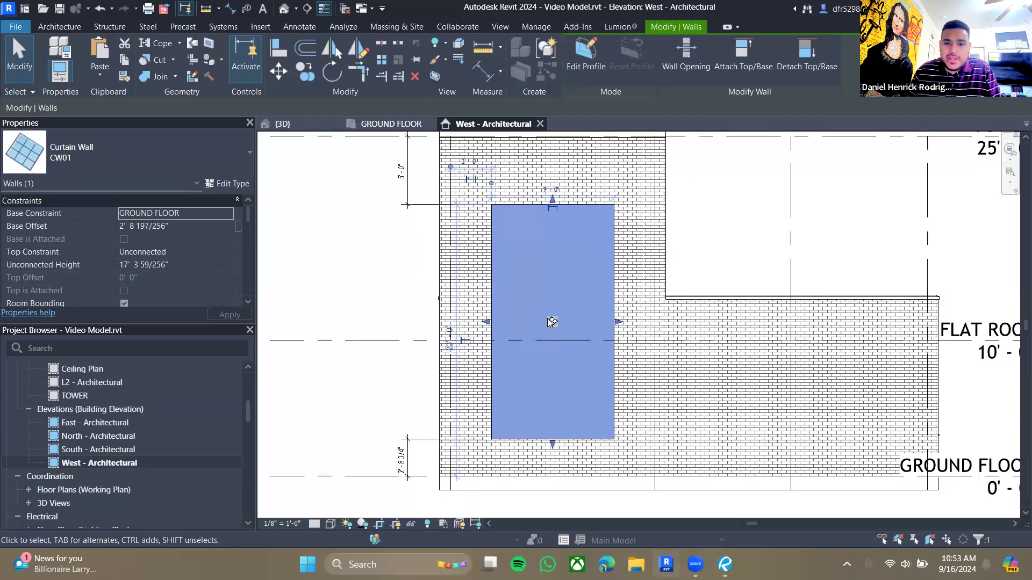
pyautogui.scroll(-1, 550, 329)
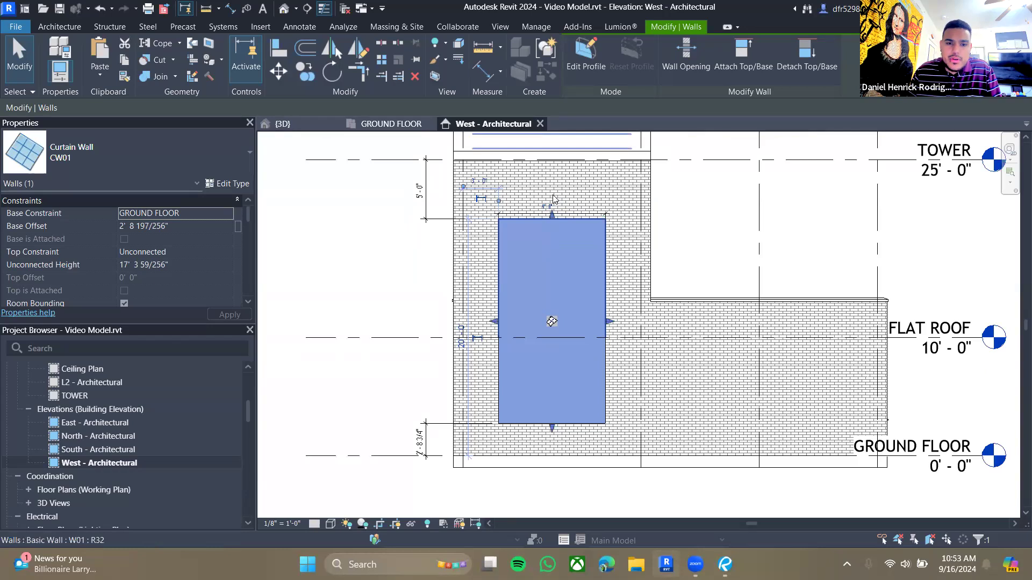
pyautogui.moveTo(552, 214); pyautogui.dragTo(550, 273)
pyautogui.moveTo(546, 277); pyautogui.dragTo(543, 186)
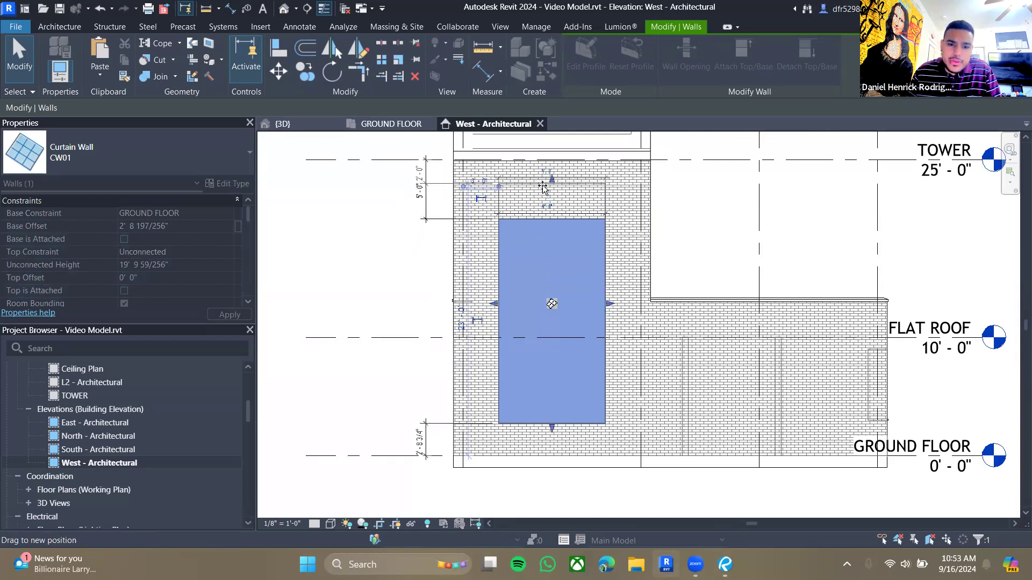
pyautogui.moveTo(533, 263); pyautogui.dragTo(532, 262)
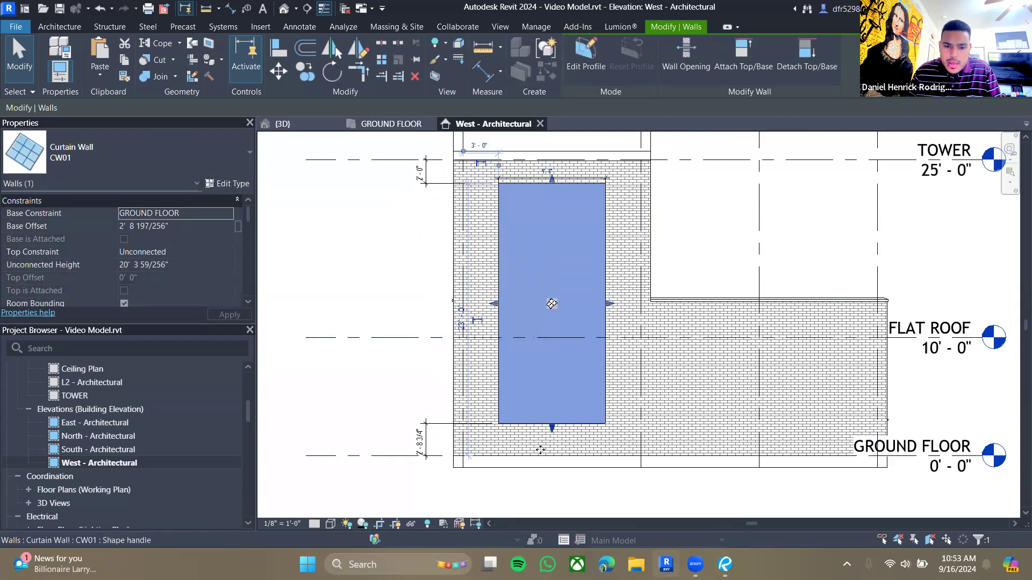
pyautogui.scroll(2, 544, 470)
pyautogui.moveTo(545, 469); pyautogui.dragTo(601, 401, button='middle')
pyautogui.moveTo(630, 325)
pyautogui.mouseDown()
pyautogui.moveTo(628, 335)
pyautogui.moveTo(627, 293)
pyautogui.mouseUp()
pyautogui.scroll(-4, 570, 383)
pyautogui.moveTo(584, 353); pyautogui.dragTo(572, 415, button='middle')
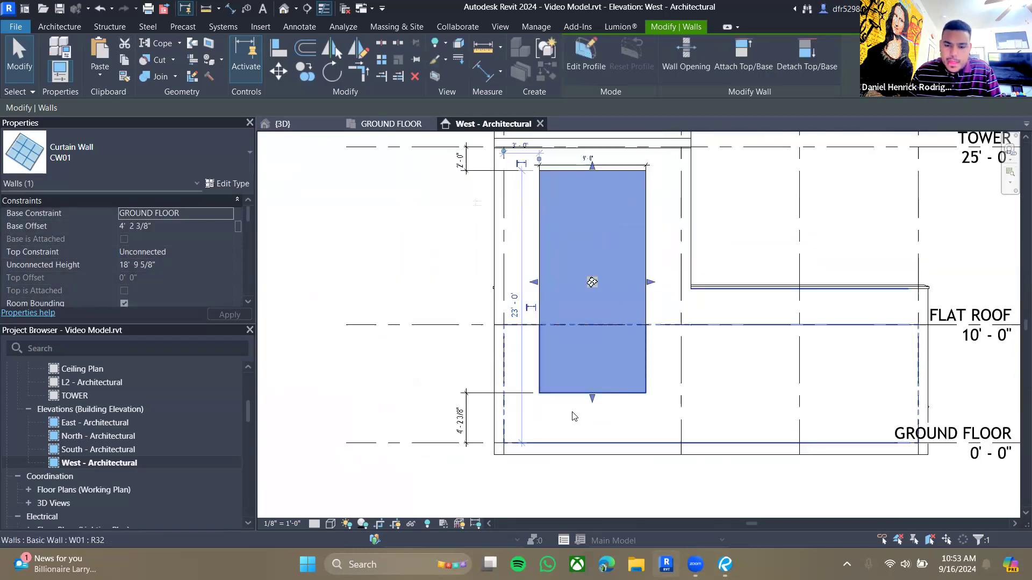
pyautogui.scroll(2, 571, 415)
pyautogui.moveTo(600, 392); pyautogui.dragTo(602, 422)
pyautogui.scroll(2, 601, 412)
pyautogui.scroll(1, 569, 441)
pyautogui.scroll(2, 570, 443)
pyautogui.moveTo(849, 330); pyautogui.dragTo(856, 318)
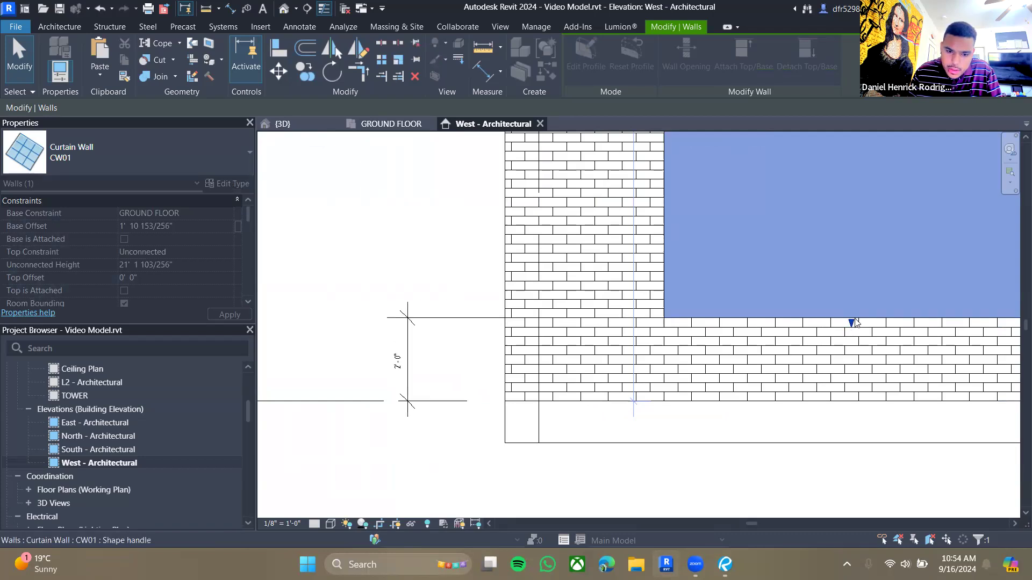
pyautogui.click(550, 308)
pyautogui.scroll(-2, 610, 355)
pyautogui.scroll(-2, 608, 361)
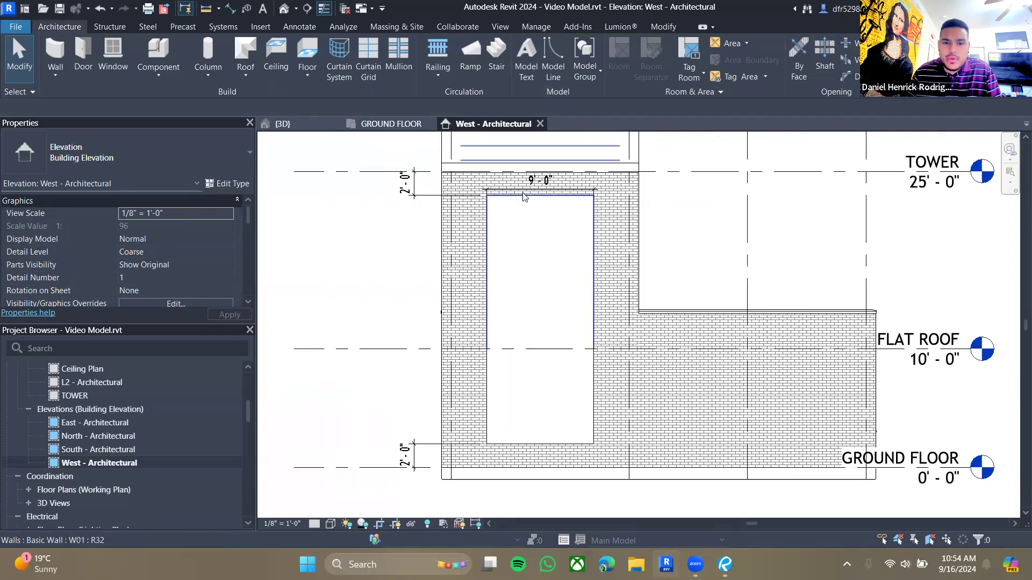
# - Move the 9'-0" curtain wall width dimension up above the tower opening in the West elevation
pyautogui.moveTo(520, 192); pyautogui.dragTo(489, 321, button='middle')
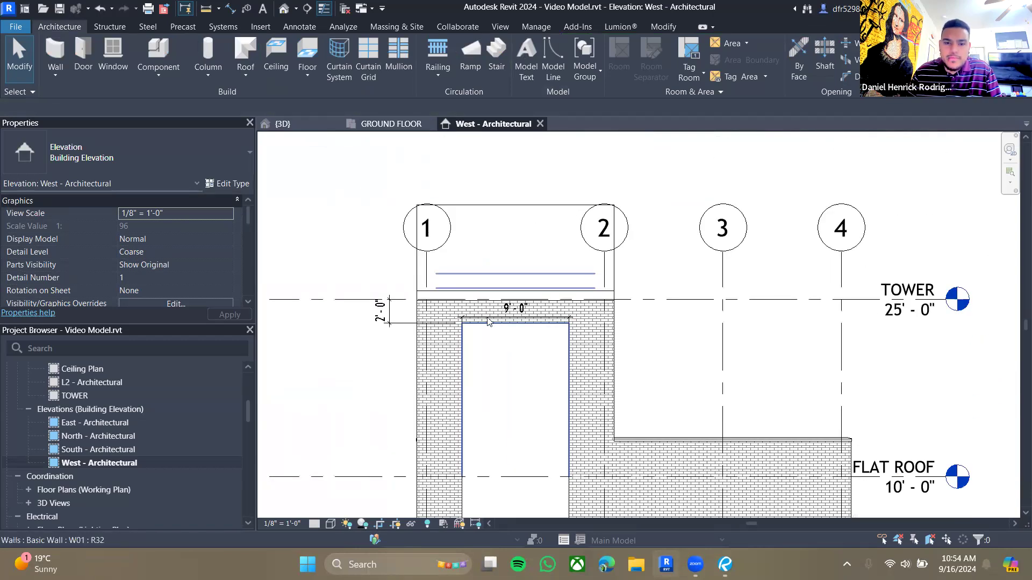
pyautogui.click(515, 309)
pyautogui.scroll(3, 519, 331)
pyautogui.press('Escape')
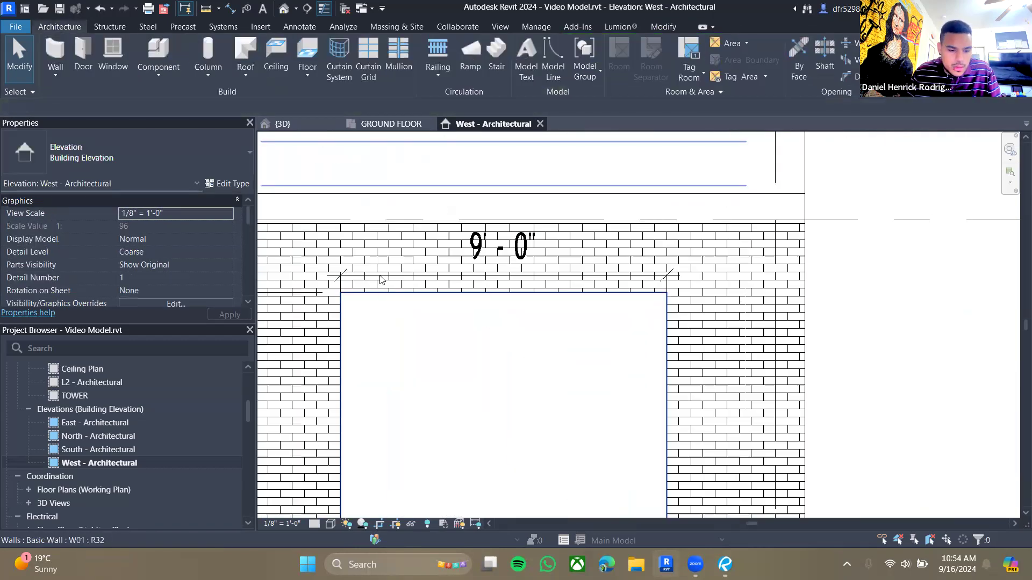
pyautogui.click(402, 276)
pyautogui.scroll(-2, 403, 274)
pyautogui.moveTo(402, 275); pyautogui.dragTo(409, 183)
pyautogui.click(426, 351)
pyautogui.scroll(-3, 426, 349)
pyautogui.moveTo(472, 385); pyautogui.dragTo(491, 329, button='middle')
pyautogui.scroll(-2, 483, 328)
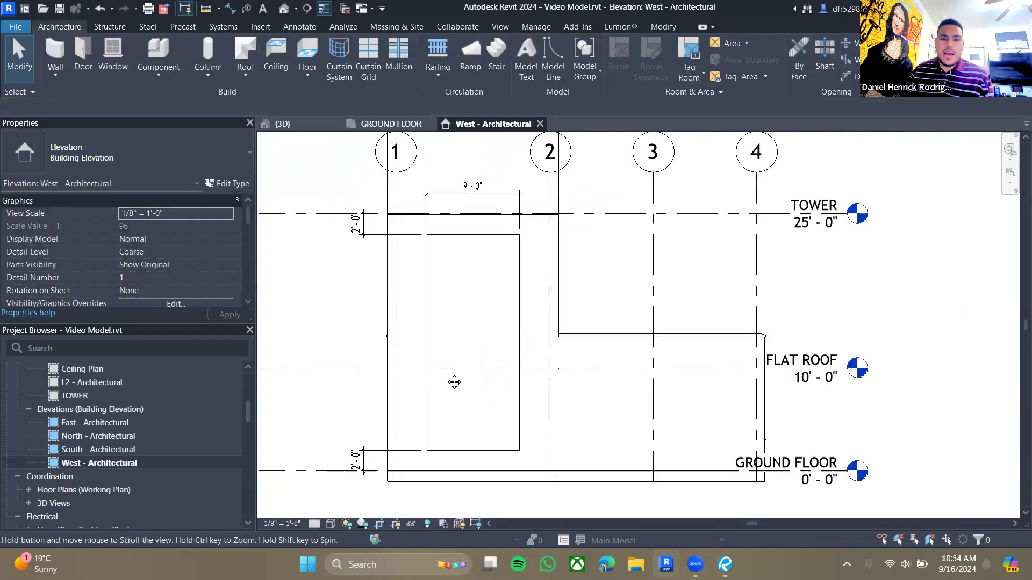
# - Compare the resized curtain wall in the 3D view and the West elevation
pyautogui.click(301, 125)
pyautogui.moveTo(515, 474)
pyautogui.keyDown('shift'); pyautogui.mouseDown(button='middle')
pyautogui.moveTo(514, 421)
pyautogui.moveTo(528, 464)
pyautogui.mouseUp(button='middle'); pyautogui.keyUp('shift')
pyautogui.scroll(4, 511, 430)
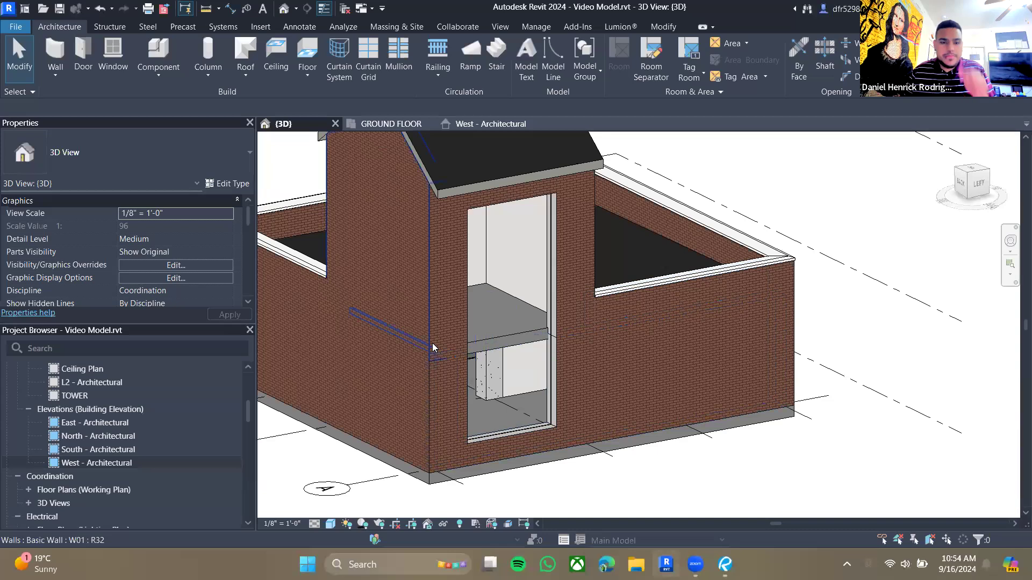
pyautogui.click(476, 124)
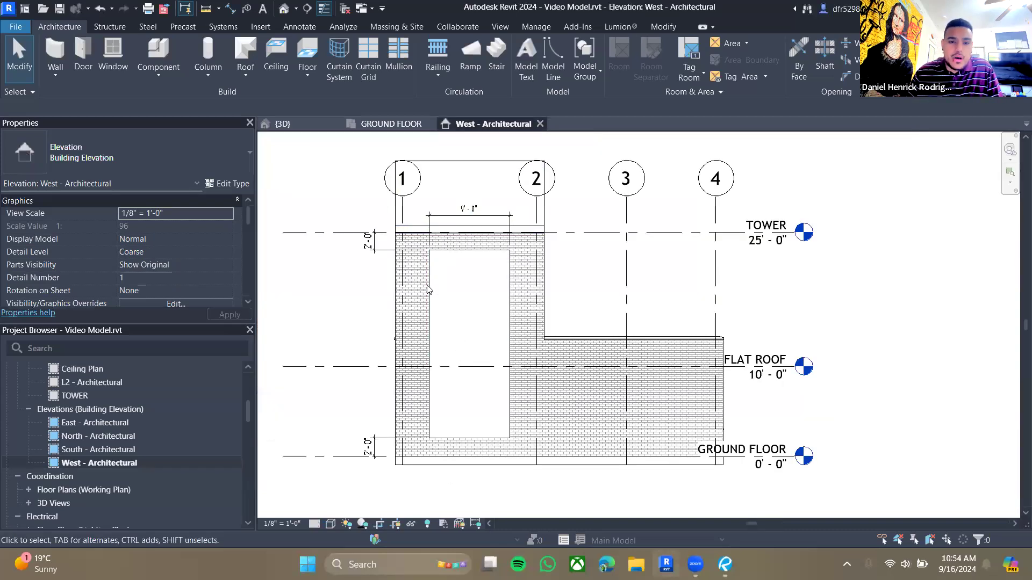
pyautogui.moveTo(478, 301); pyautogui.dragTo(520, 290, button='middle')
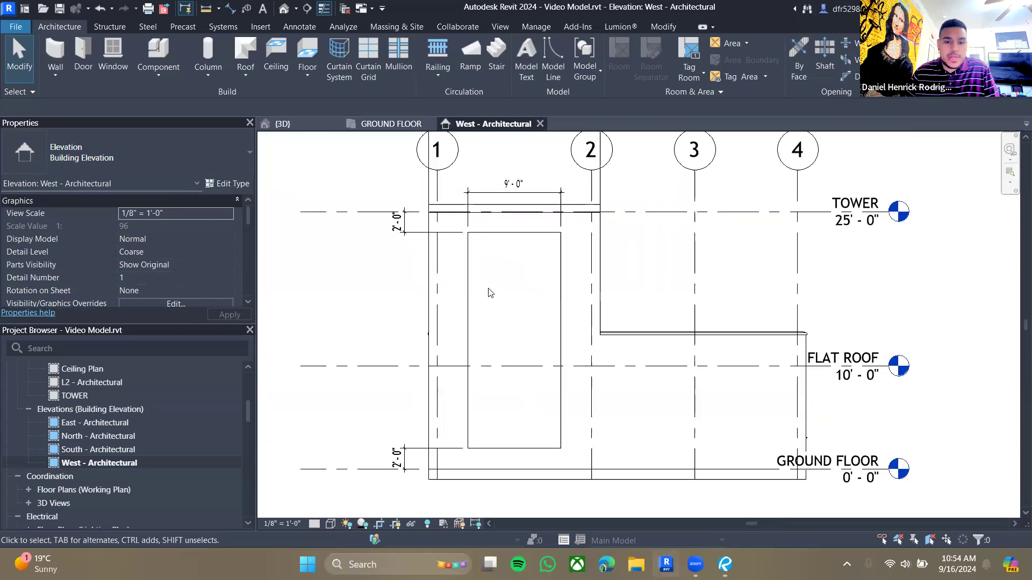
pyautogui.scroll(3, 519, 290)
pyautogui.click(269, 127)
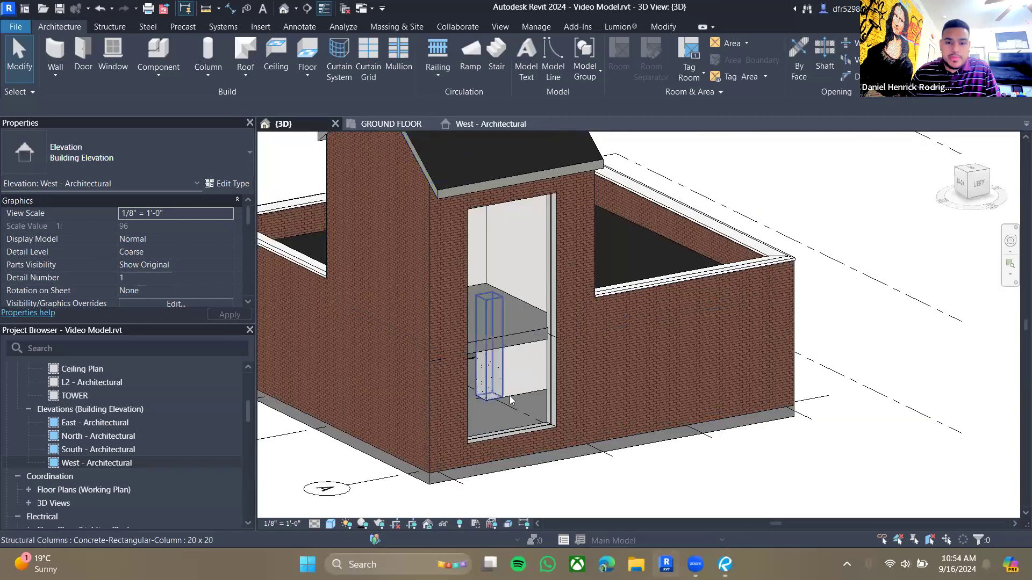
pyautogui.click(552, 275)
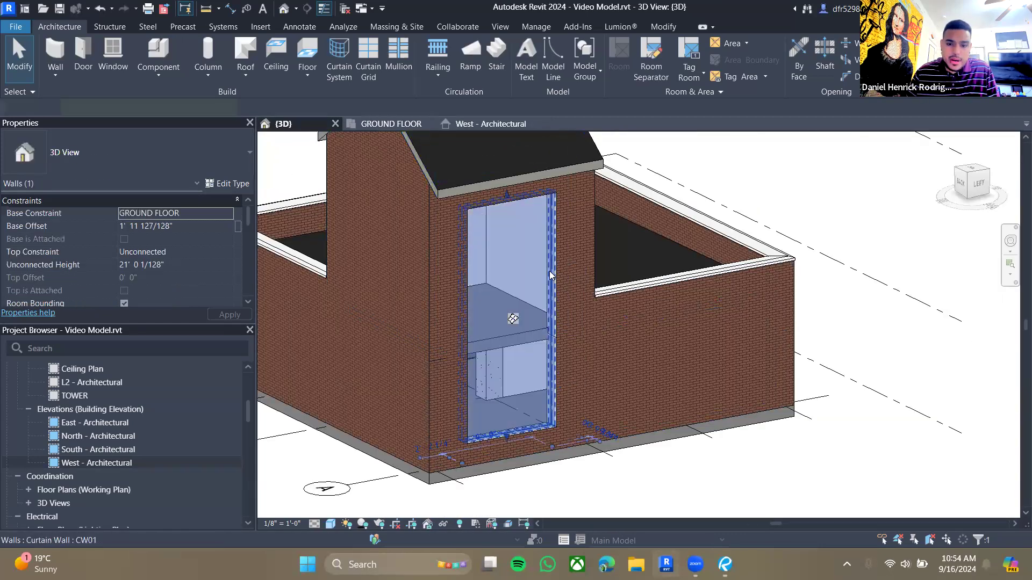
pyautogui.scroll(3, 511, 318)
pyautogui.press('Escape')
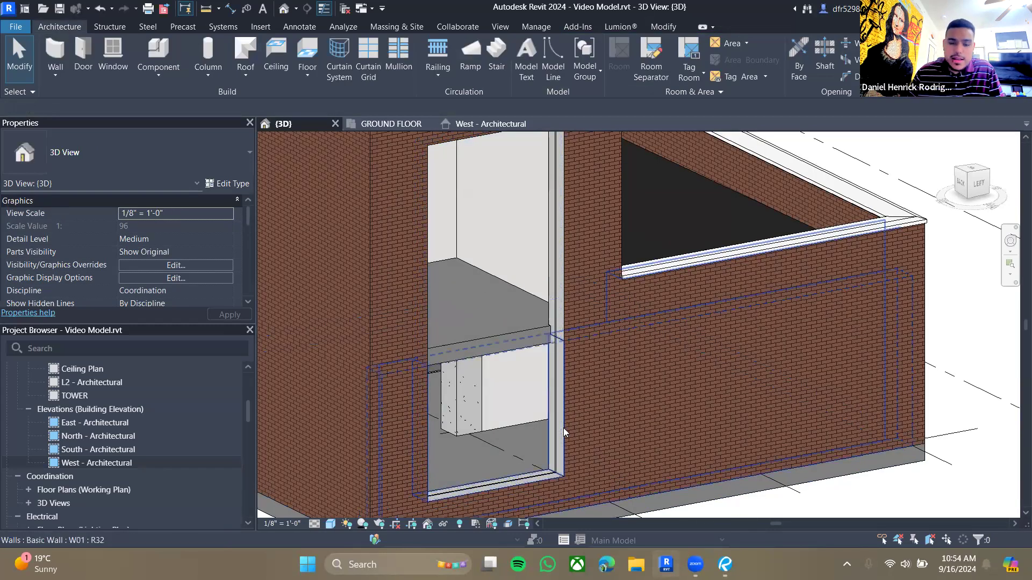
# - Compare the West elevation's curtain wall opening with the West elevation in the guide drawings
pyautogui.click(471, 125)
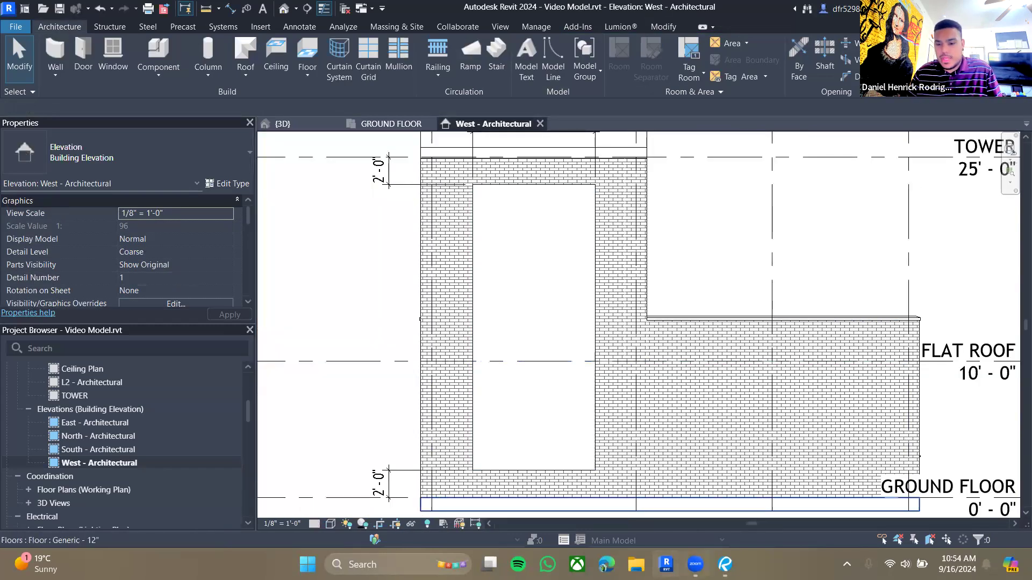
pyautogui.hotkey('alt', 'Tab')
pyautogui.moveTo(497, 385); pyautogui.dragTo(526, 376)
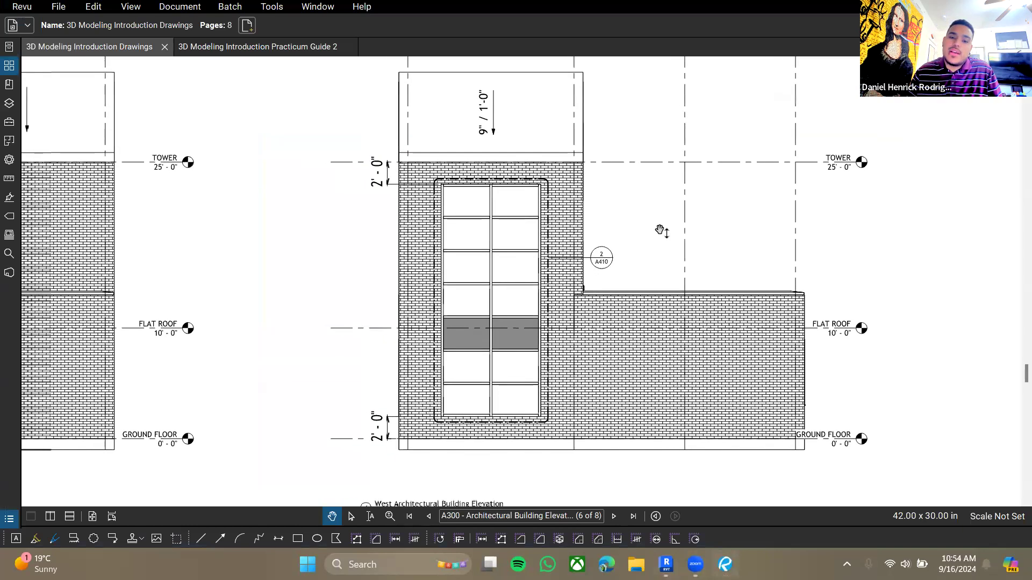
pyautogui.hotkey('alt', 'Tab')
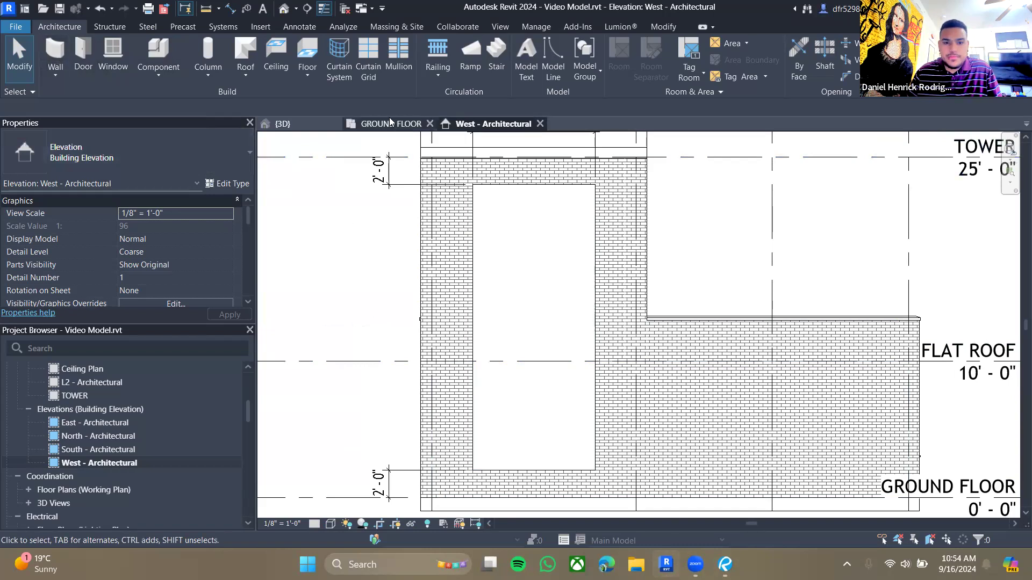
pyautogui.click(373, 125)
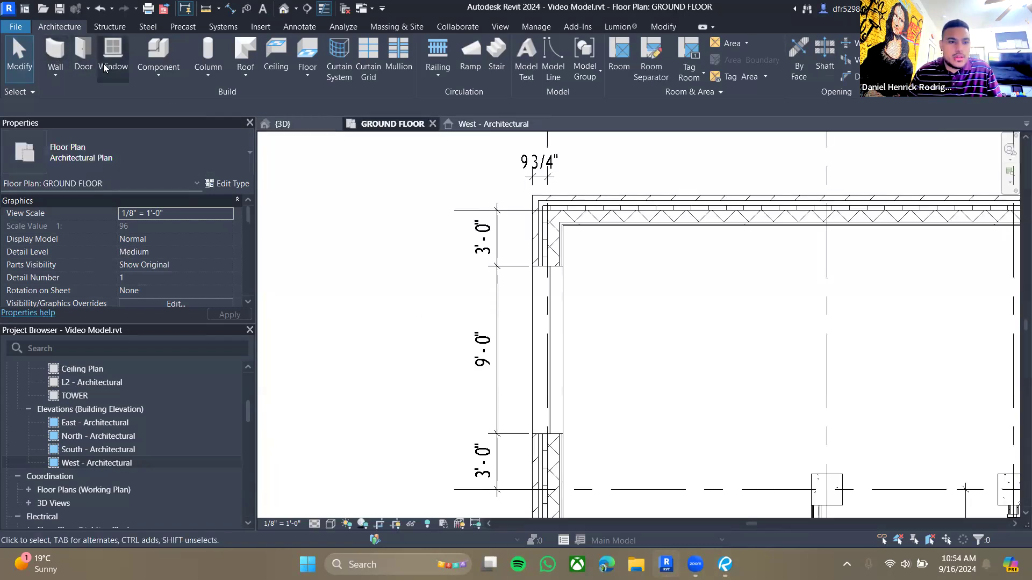
pyautogui.press('w')
pyautogui.press('a')
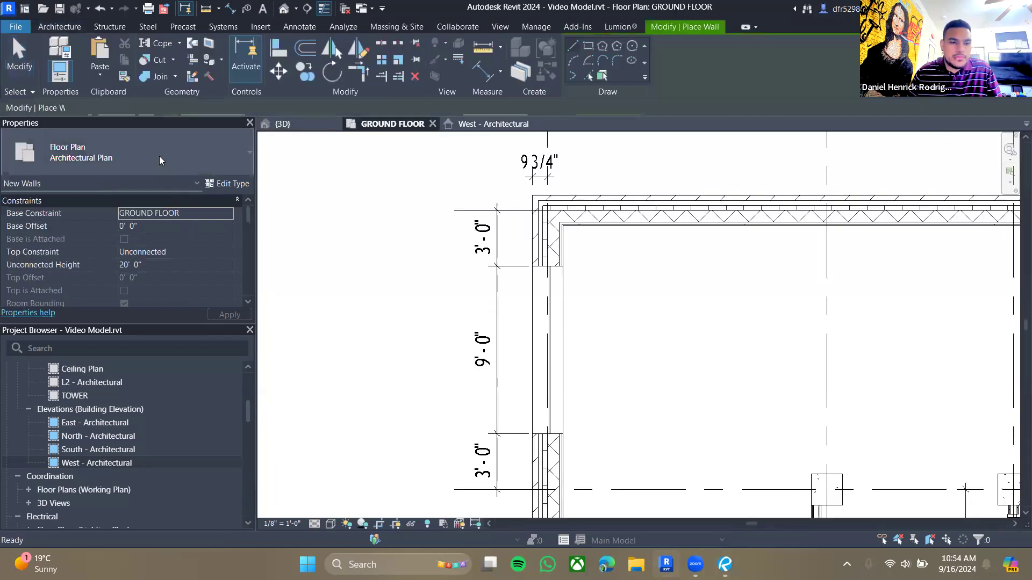
pyautogui.click(162, 157)
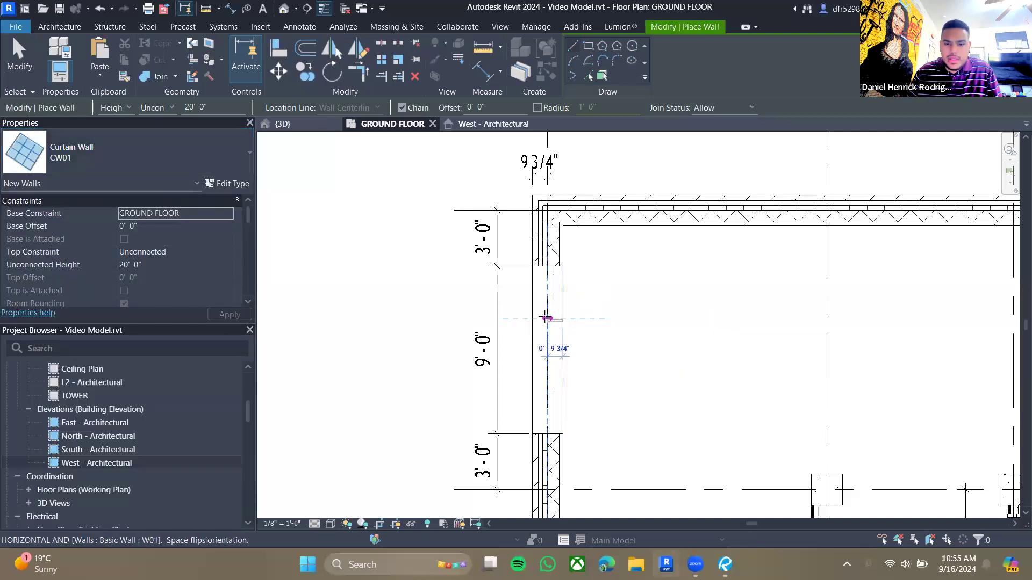
pyautogui.press('Escape')
# - In the ground floor plan, change the west curtain wall's type to Storefront
pyautogui.click(551, 349)
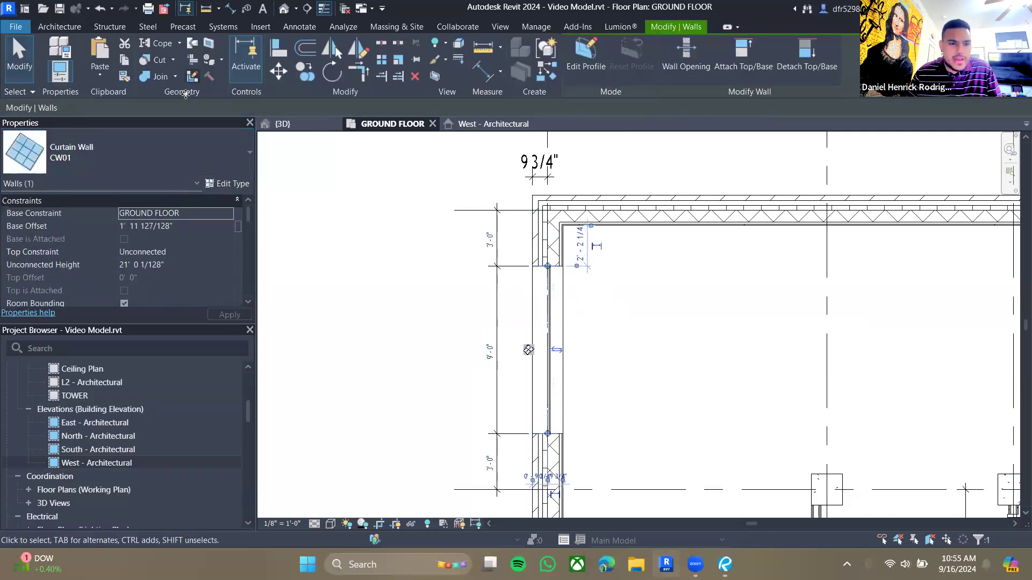
pyautogui.click(119, 157)
pyautogui.click(50, 275)
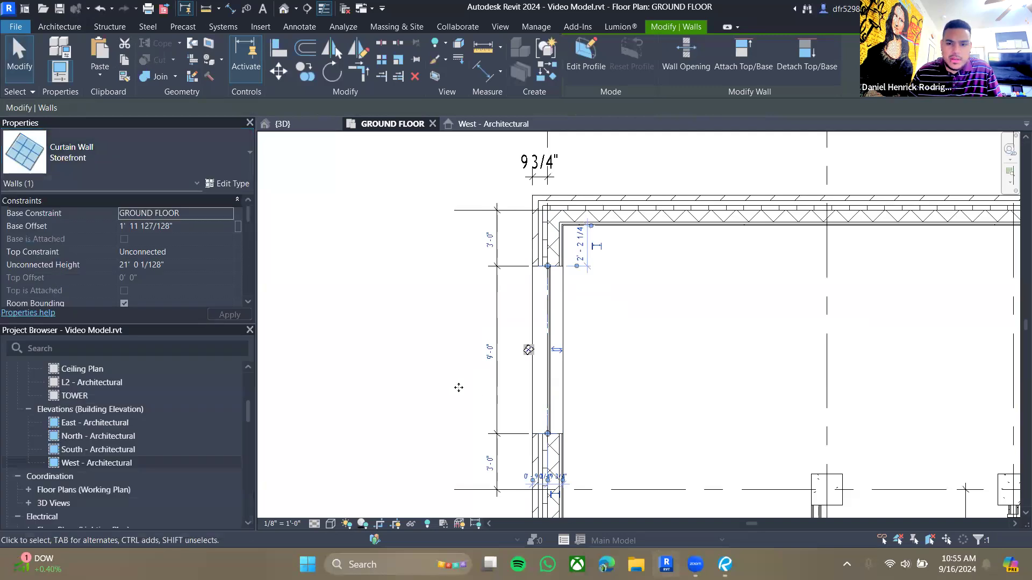
# - Inspect the Storefront curtain wall and its properties in the 3D view
pyautogui.click(303, 126)
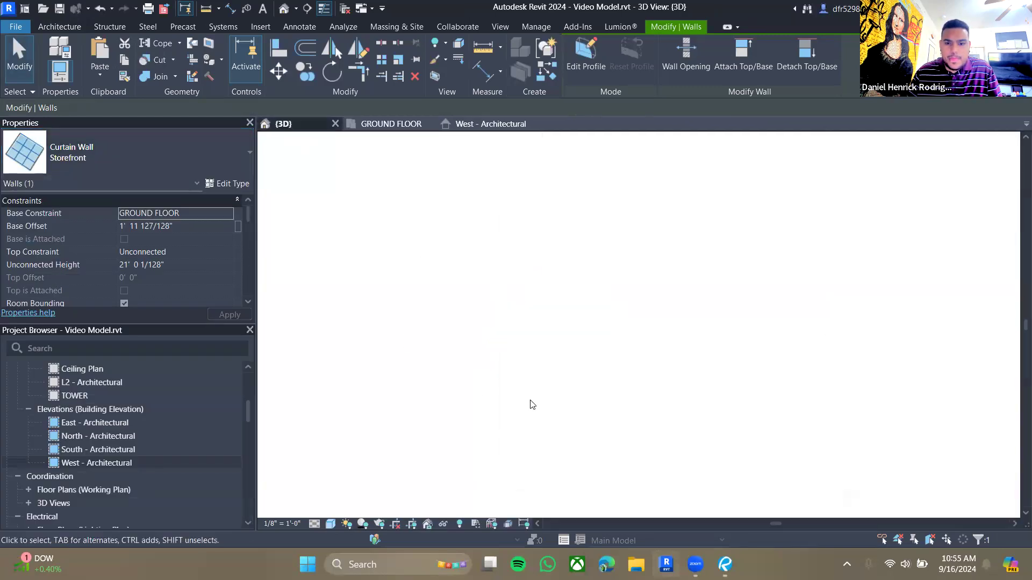
pyautogui.scroll(-1, 775, 502)
pyautogui.click(839, 502)
pyautogui.moveTo(593, 354); pyautogui.dragTo(580, 310, button='middle')
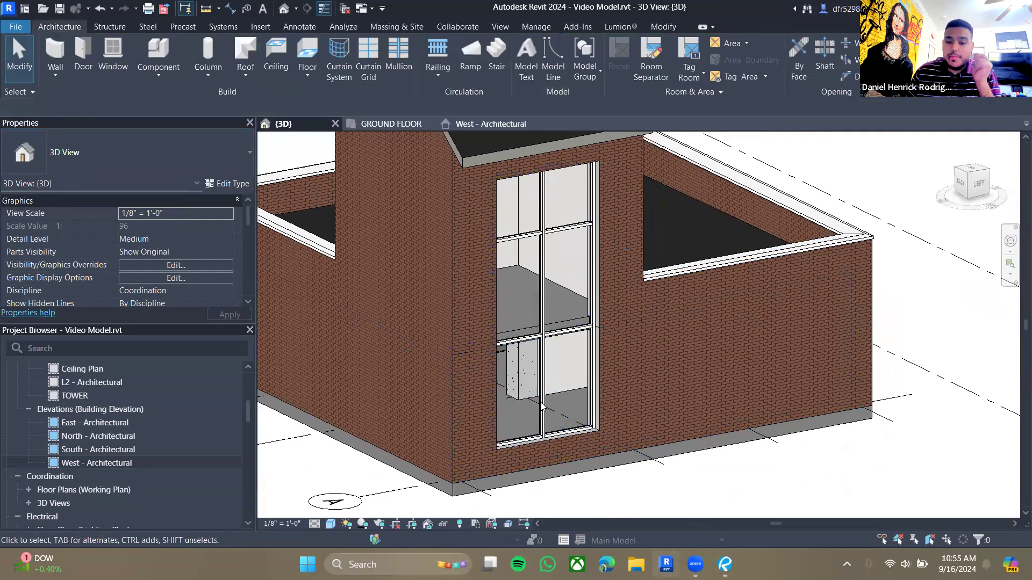
pyautogui.scroll(-4, 139, 258)
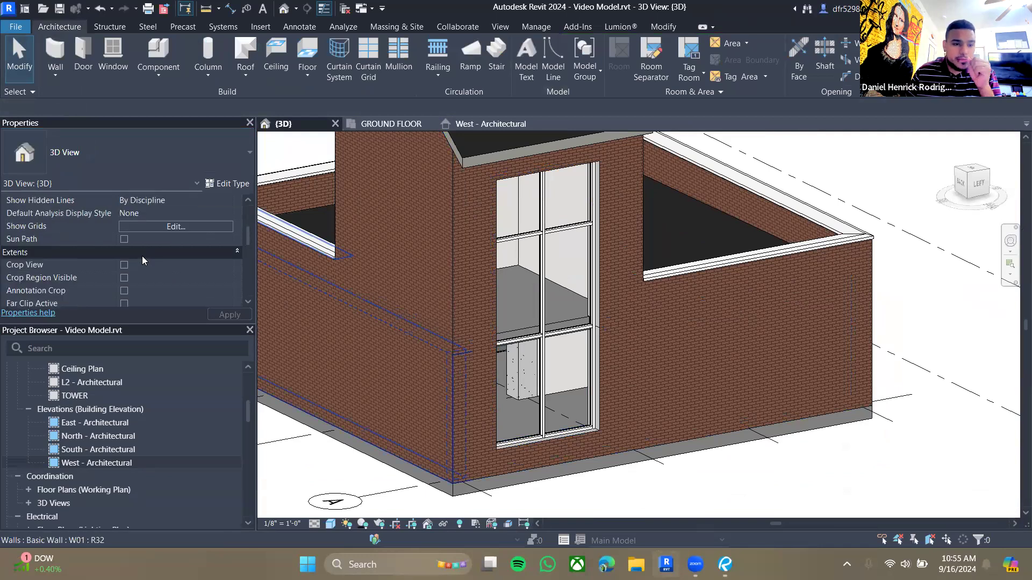
pyautogui.scroll(-4, 142, 261)
pyautogui.scroll(-2, 143, 256)
pyautogui.scroll(10, 143, 253)
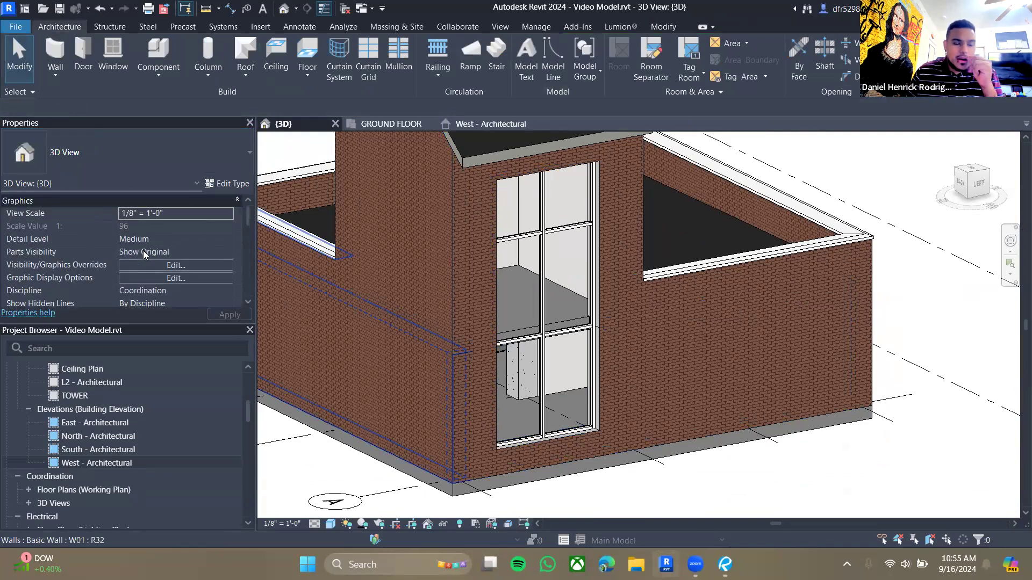
pyautogui.scroll(-8, 143, 251)
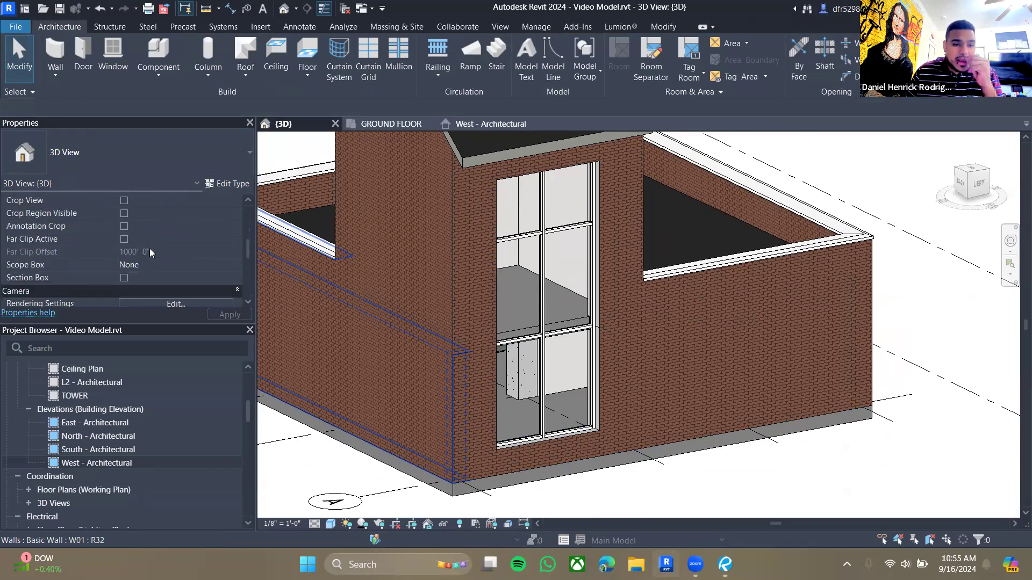
# - Select the whole curtain wall in 3D and change its type to CW01
pyautogui.click(557, 438)
pyautogui.press('Escape')
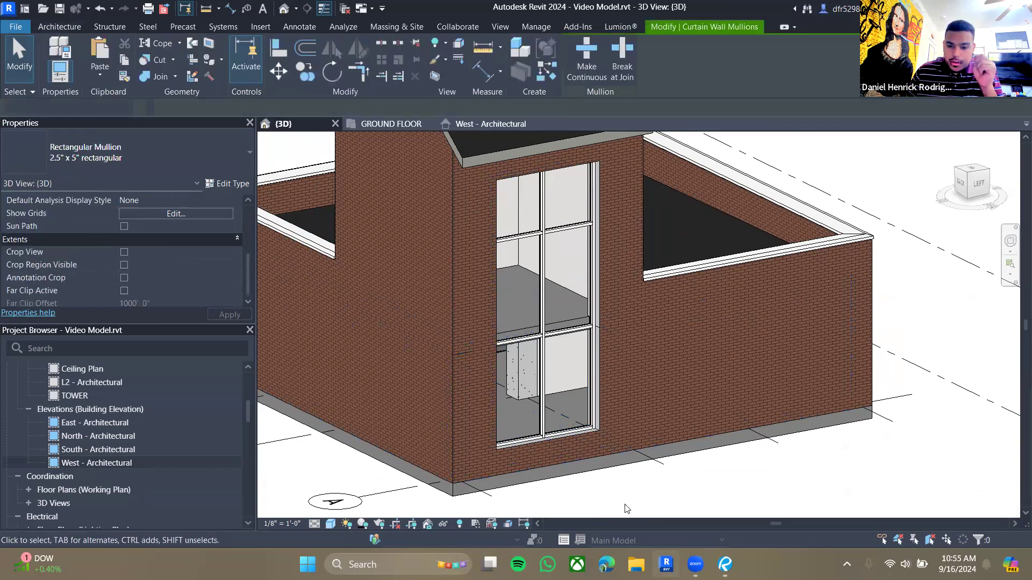
pyautogui.press('Tab')
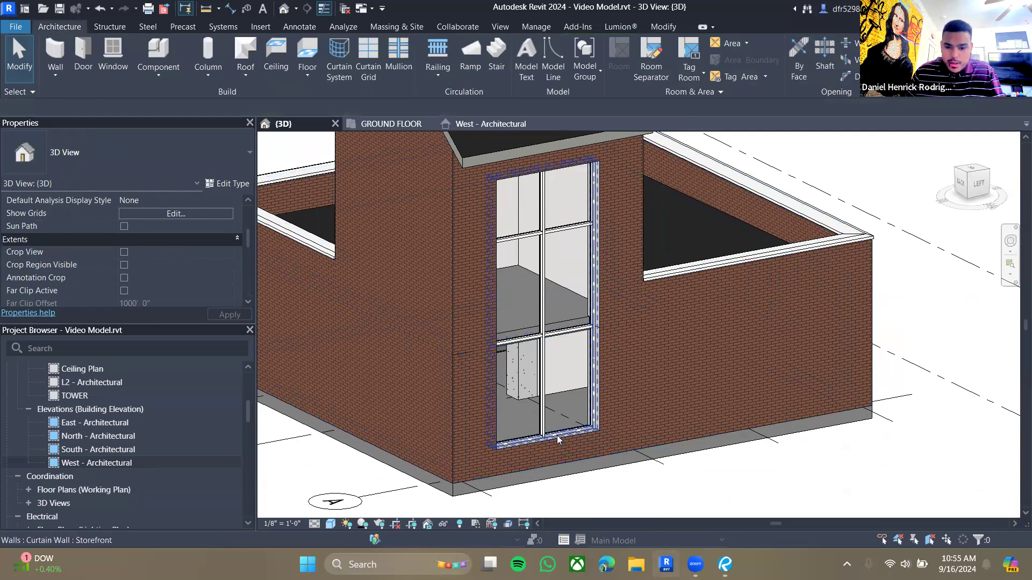
pyautogui.click(556, 439)
pyautogui.scroll(-2, 196, 265)
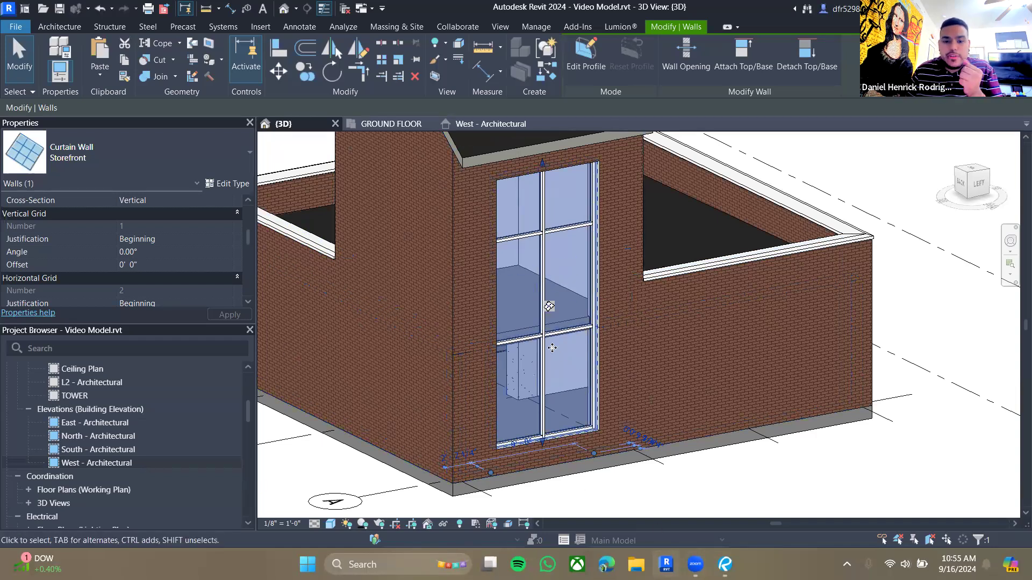
pyautogui.click(728, 469)
pyautogui.click(588, 434)
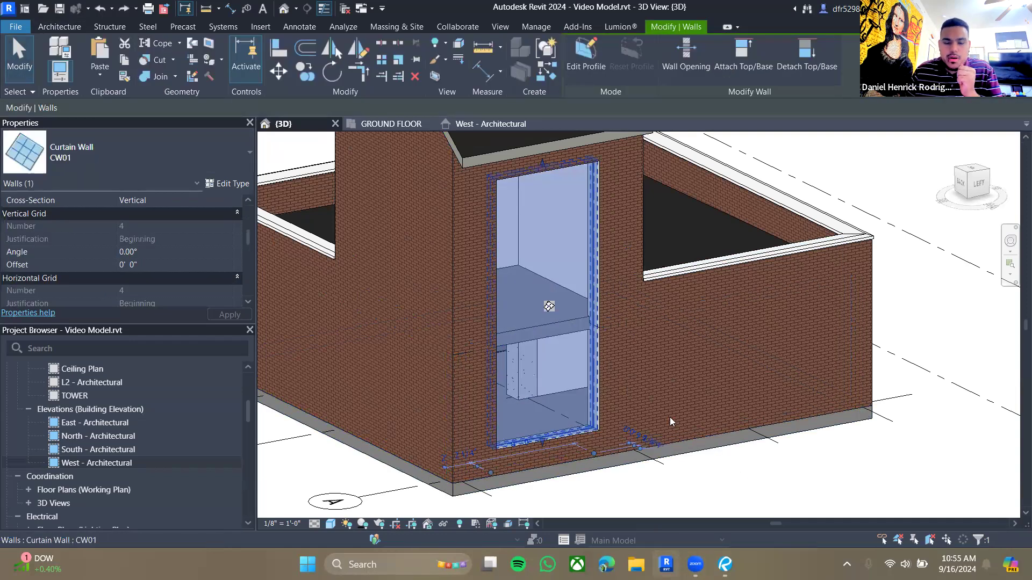
# - Open the CW01 curtain wall detail on sheet A410 of the guide drawings and study its grid dimensions
pyautogui.click(725, 564)
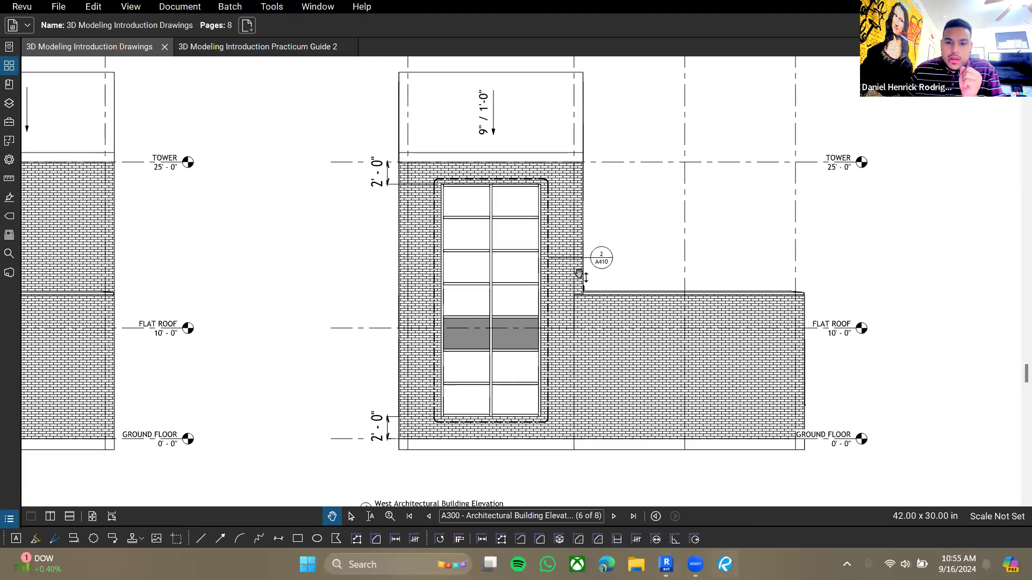
pyautogui.click(605, 262)
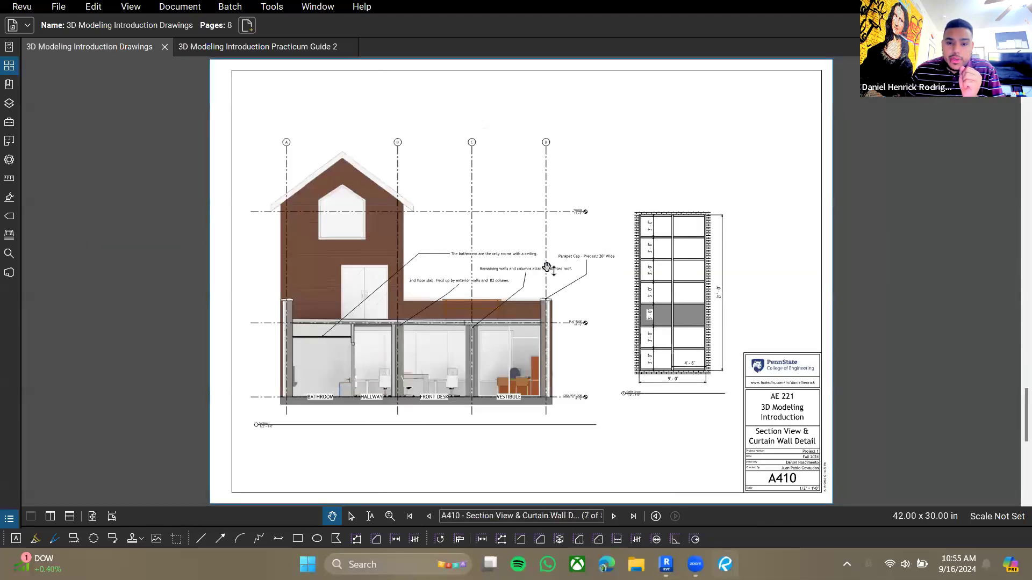
pyautogui.scroll(5, 437, 322)
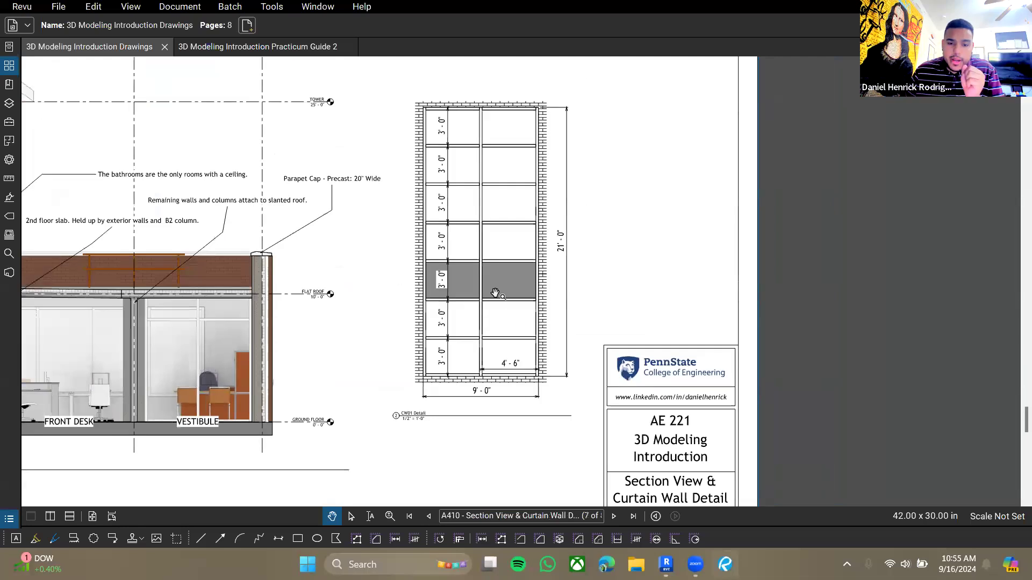
pyautogui.scroll(-3, 525, 232)
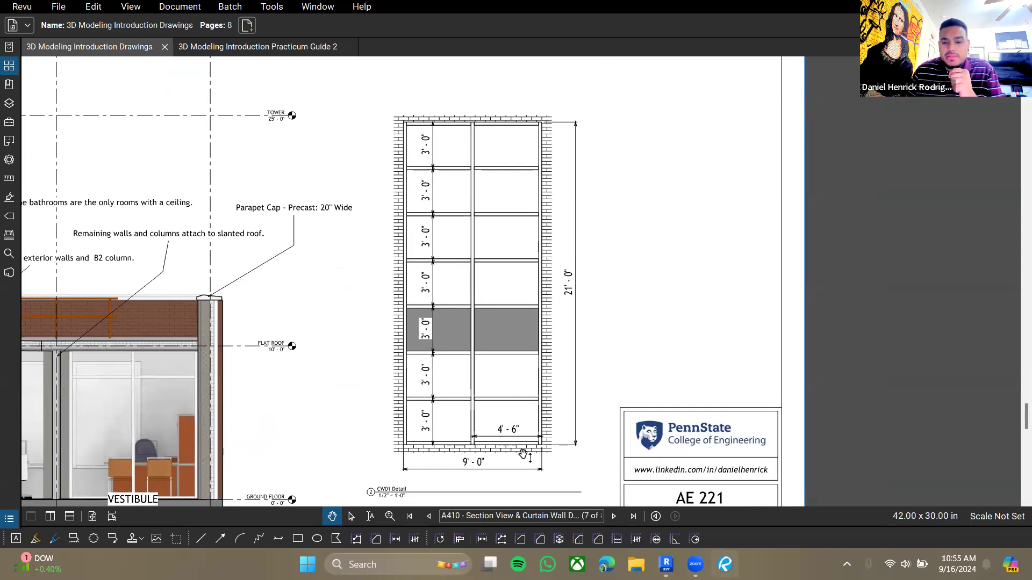
pyautogui.click(666, 564)
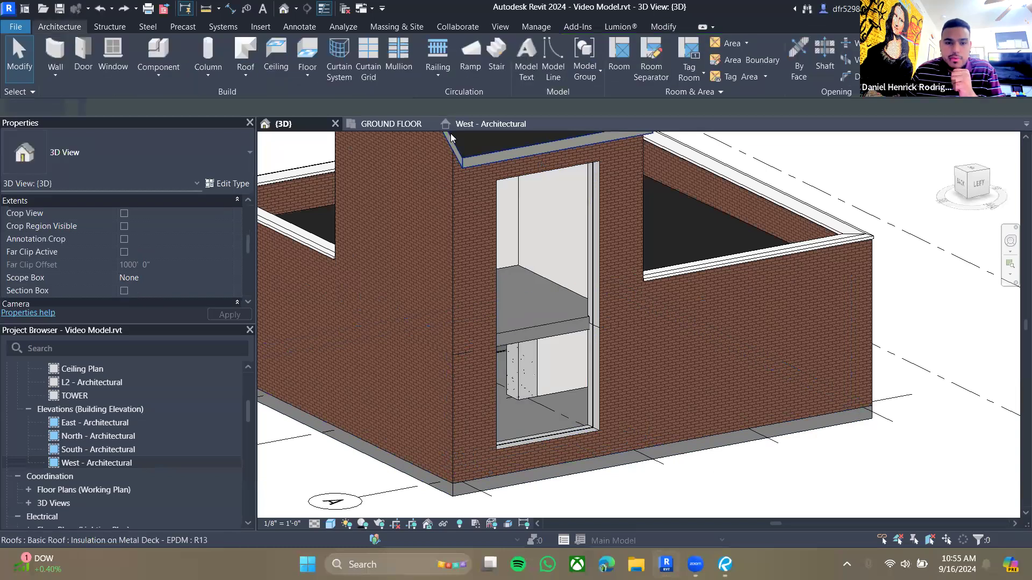
# - In the West elevation, add a vertical curtain grid line at the curtain wall's midpoint
pyautogui.click(467, 125)
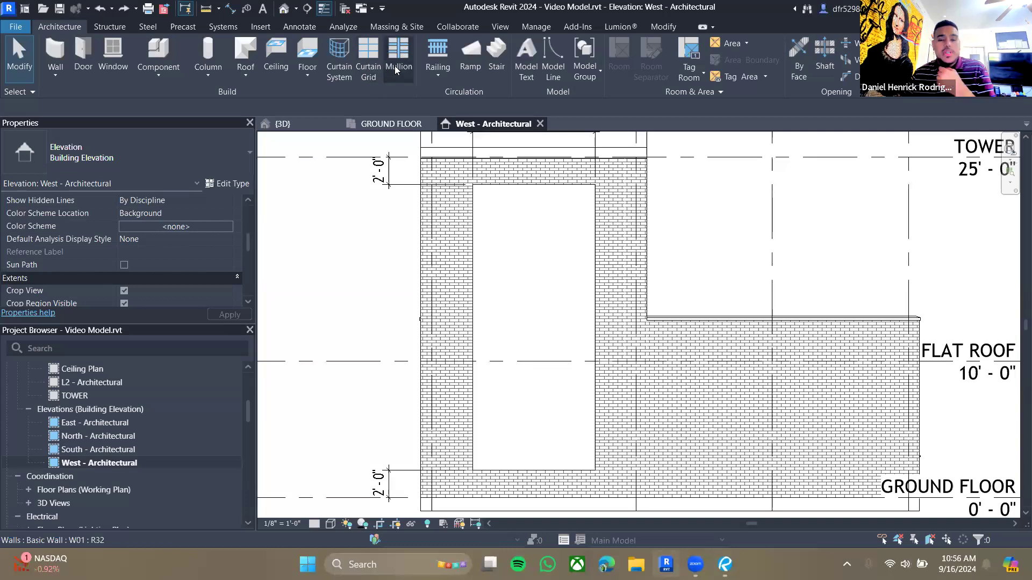
pyautogui.click(368, 59)
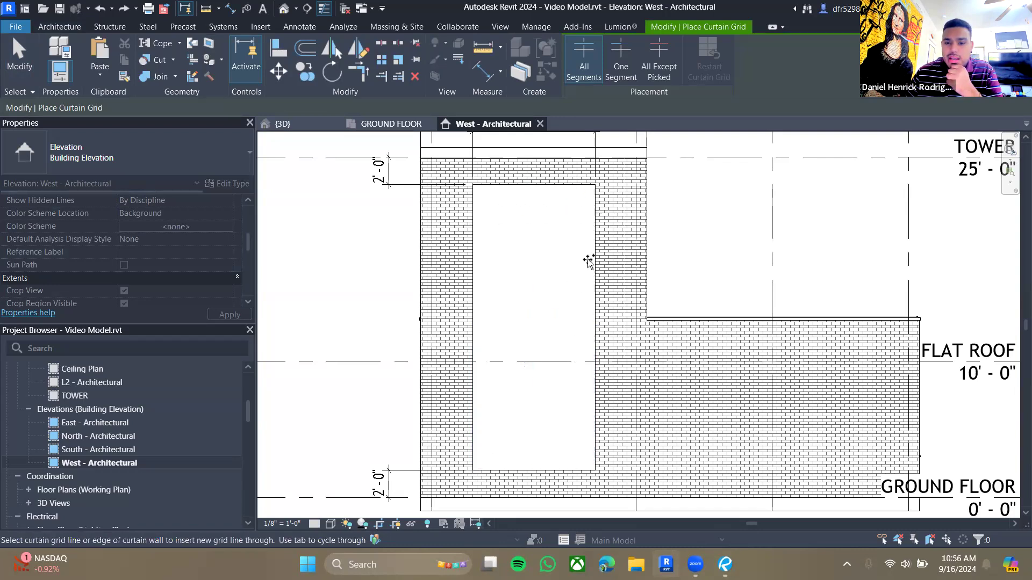
pyautogui.click(532, 186)
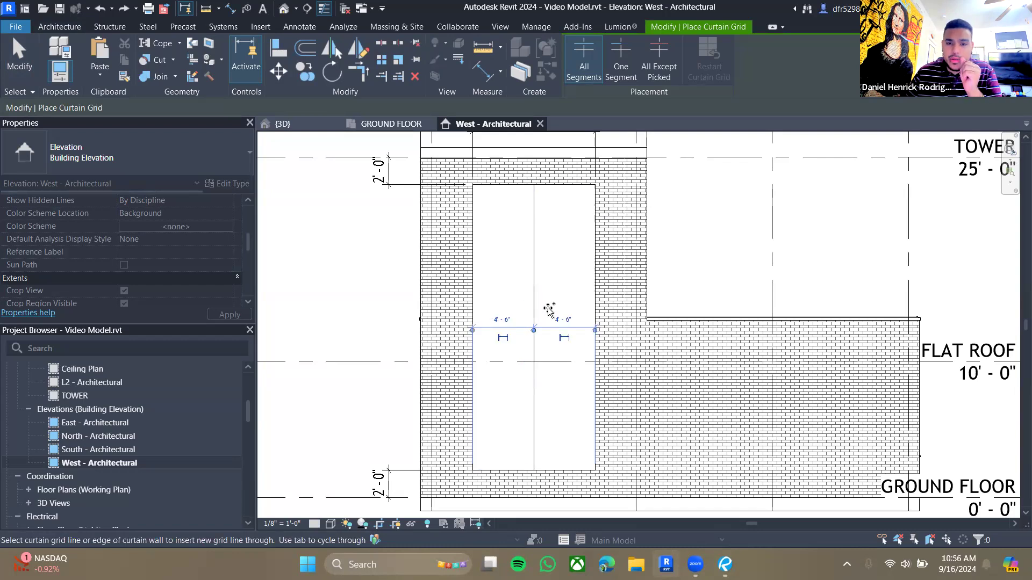
# - Add horizontal curtain grid lines across the curtain wall about 3'-0" apart
pyautogui.click(592, 226)
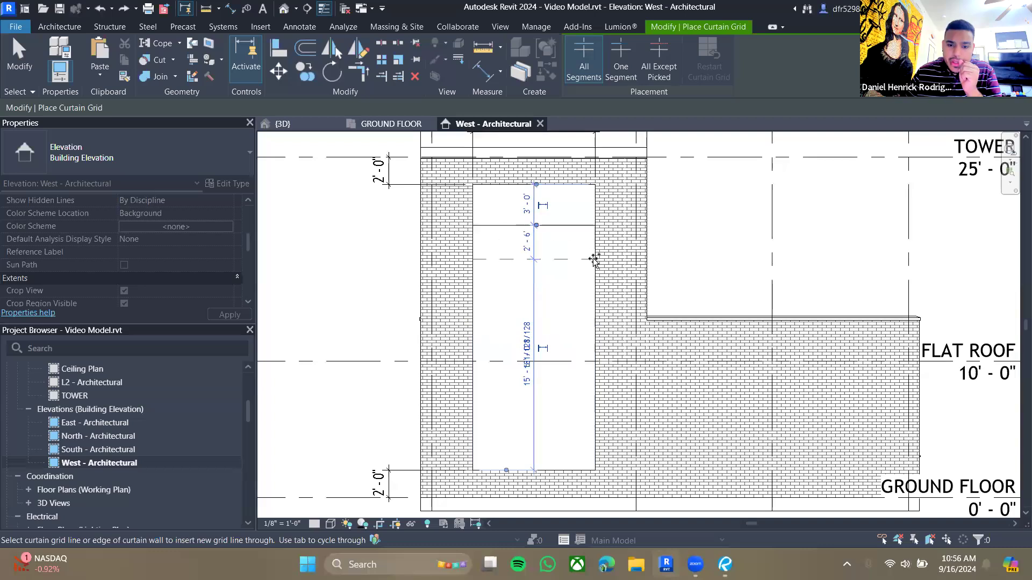
pyautogui.click(593, 266)
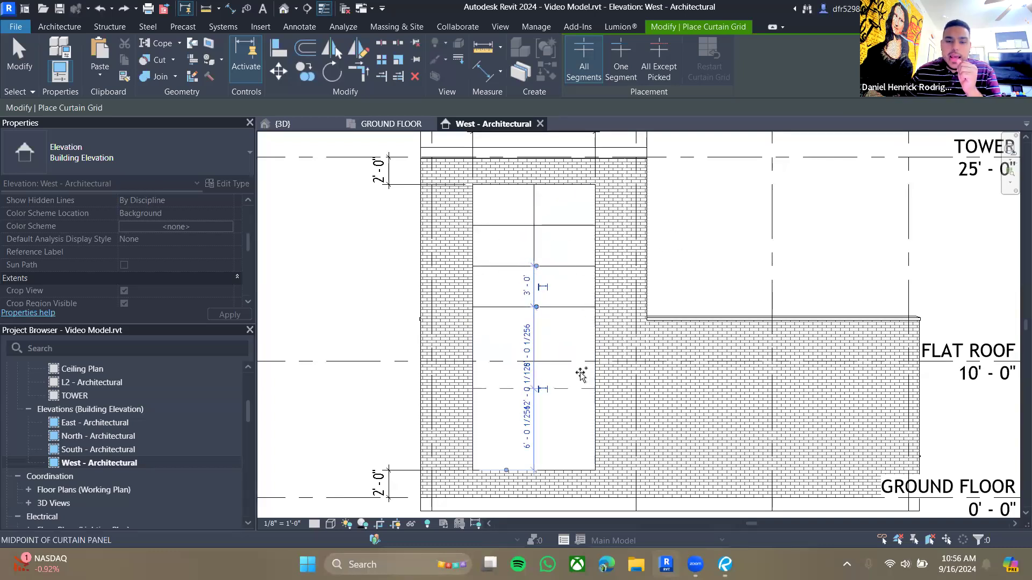
pyautogui.click(593, 348)
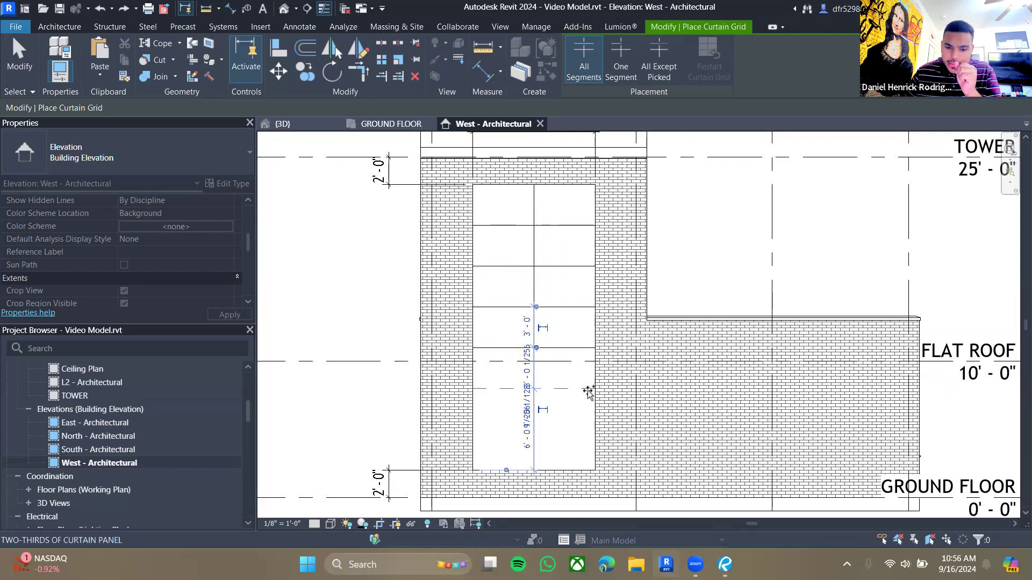
pyautogui.scroll(3, 589, 392)
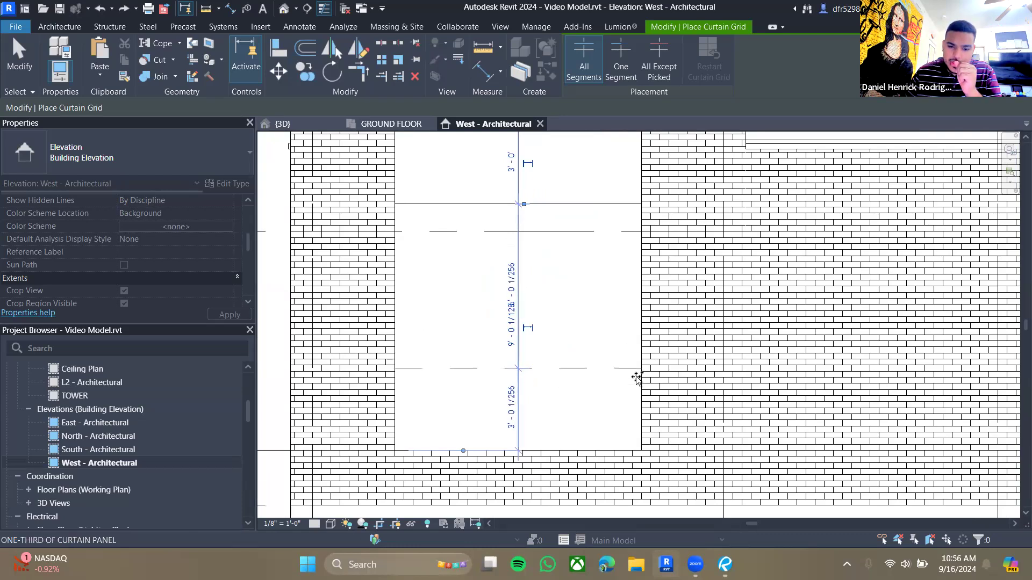
pyautogui.moveTo(588, 160); pyautogui.dragTo(604, 347, button='middle')
pyautogui.moveTo(679, 172); pyautogui.dragTo(667, 331, button='middle')
pyautogui.scroll(-3, 668, 331)
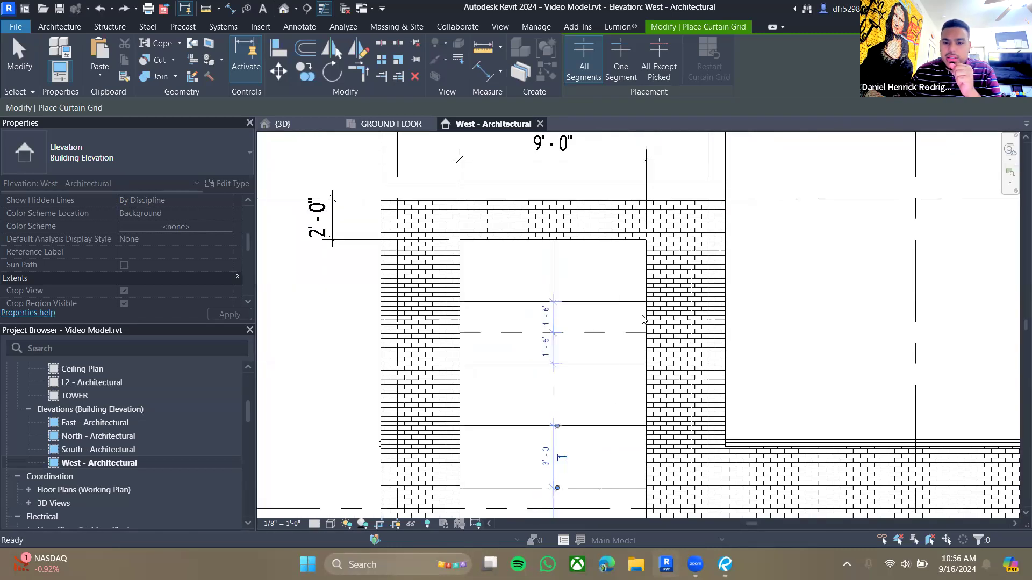
pyautogui.press('Escape')
# - Dimension the curtain wall's full height and select a horizontal grid line to check its spacing
pyautogui.scroll(3, 619, 322)
pyautogui.scroll(-4, 580, 258)
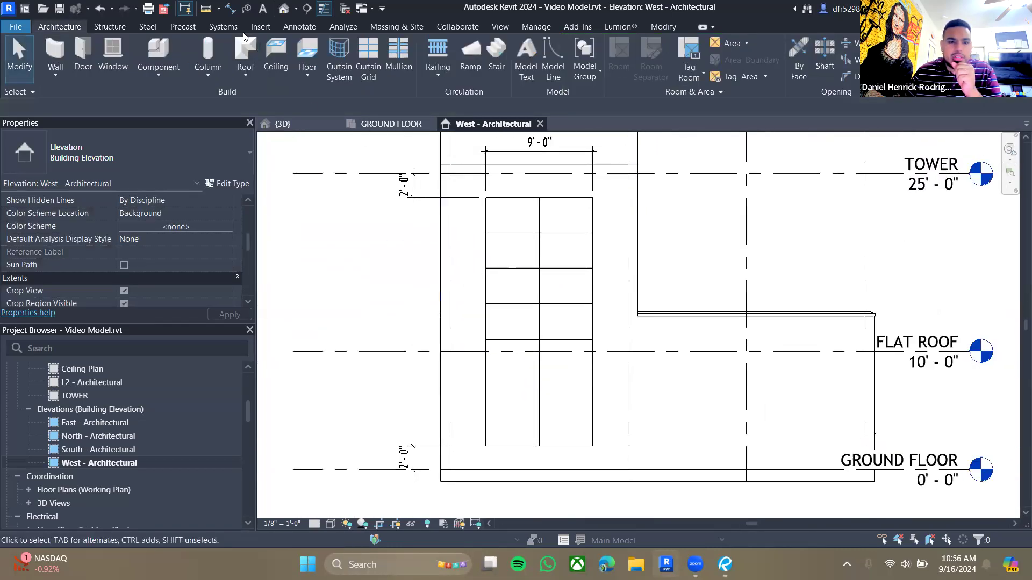
pyautogui.press('d')
pyautogui.press('i')
pyautogui.click(527, 198)
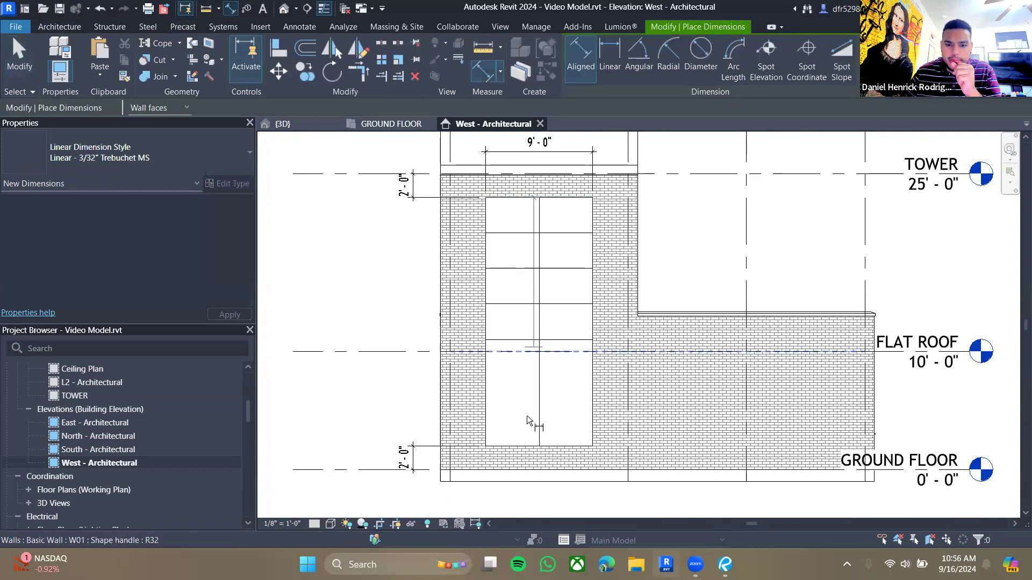
pyautogui.click(527, 445)
pyautogui.click(413, 376)
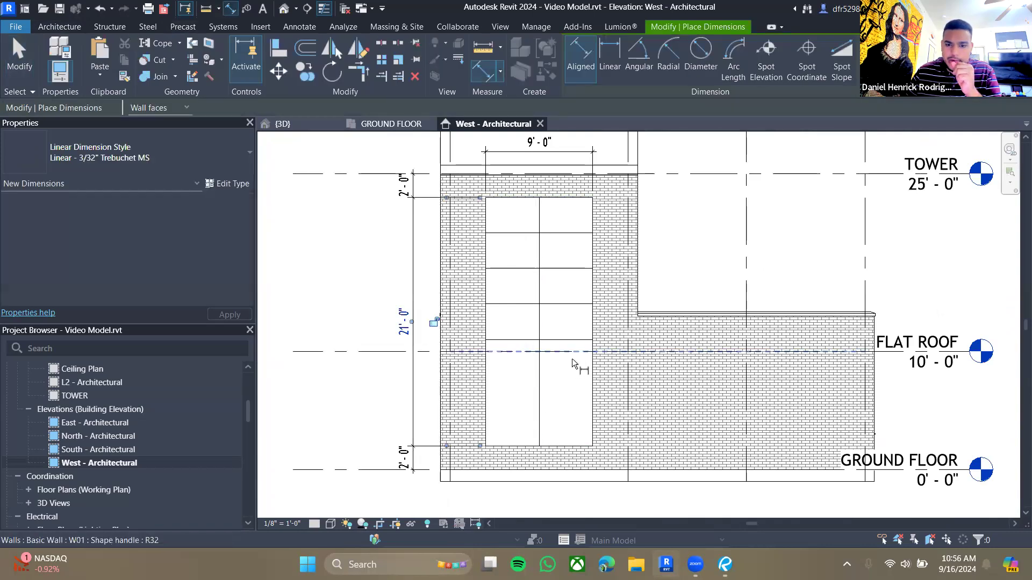
pyautogui.press('Escape')
pyautogui.press('Escape')
pyautogui.click(570, 339)
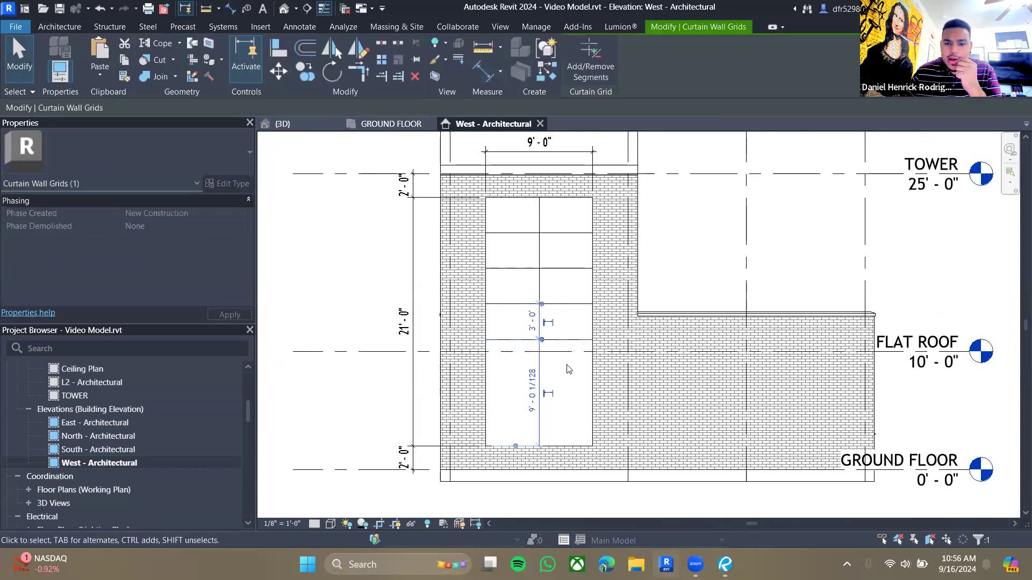
pyautogui.press('Escape')
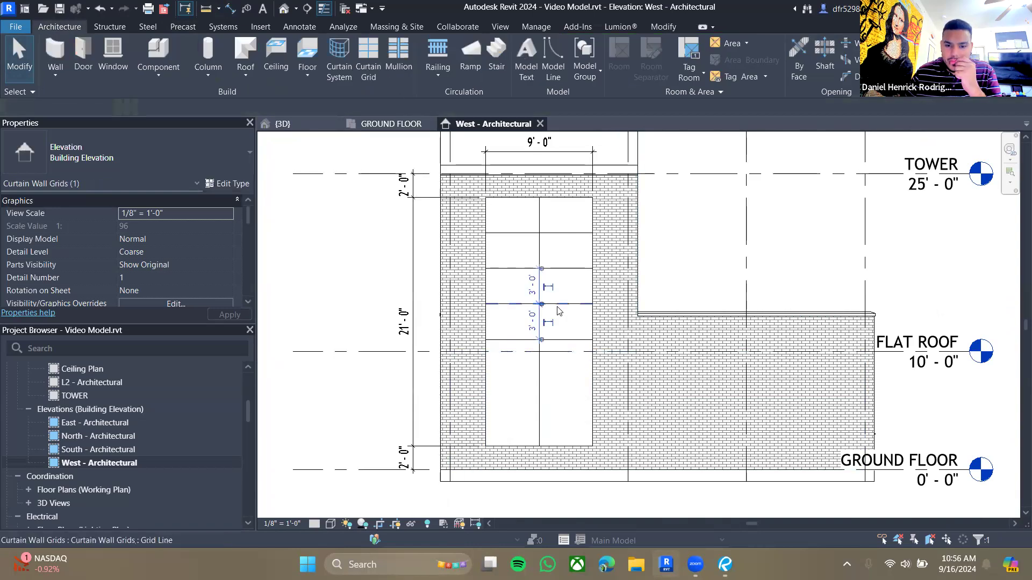
# - Add horizontal curtain grid lines across the lower part of the curtain wall at 3'-0" spacing
pyautogui.click(557, 306)
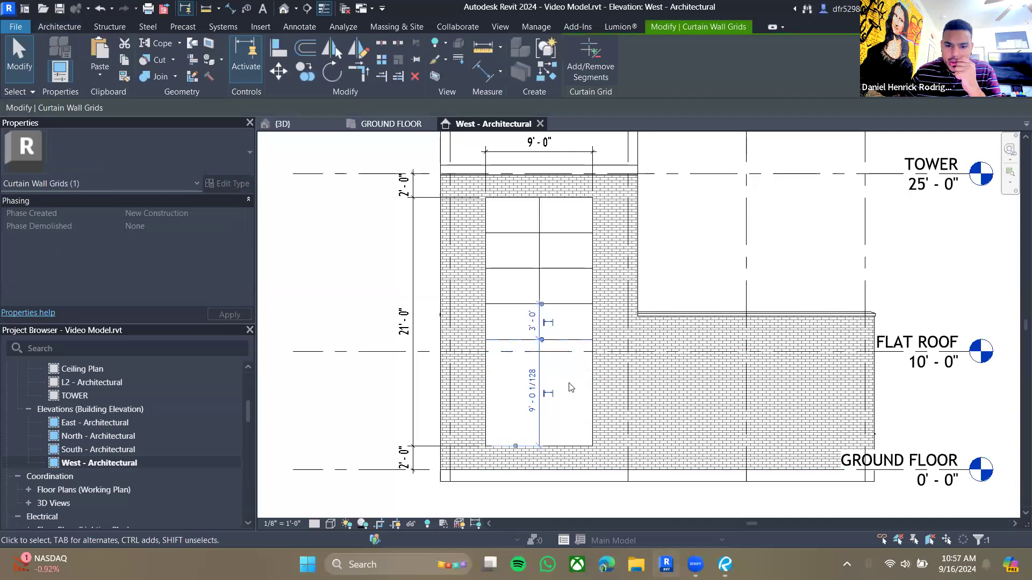
pyautogui.press('Escape')
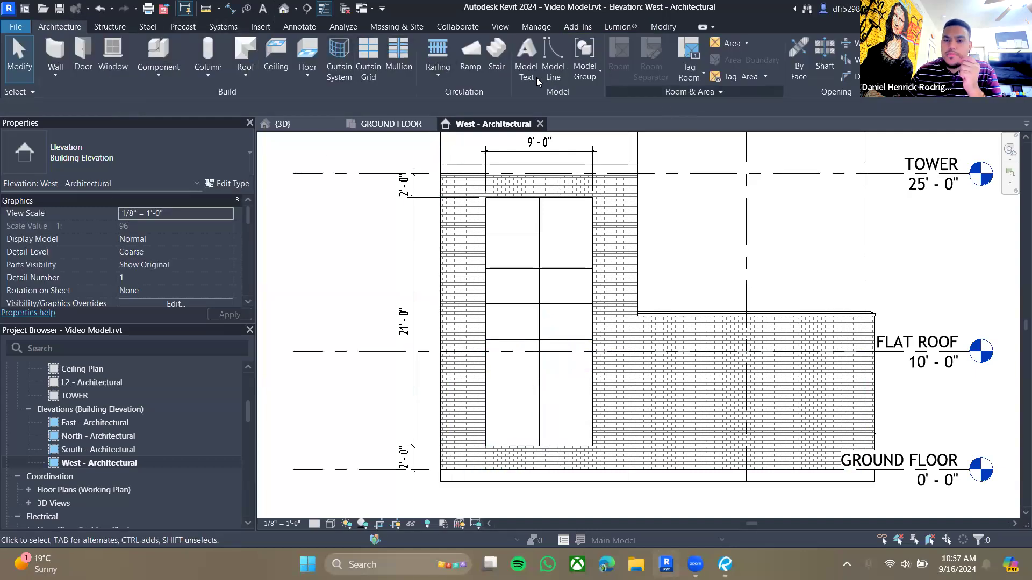
pyautogui.click(373, 56)
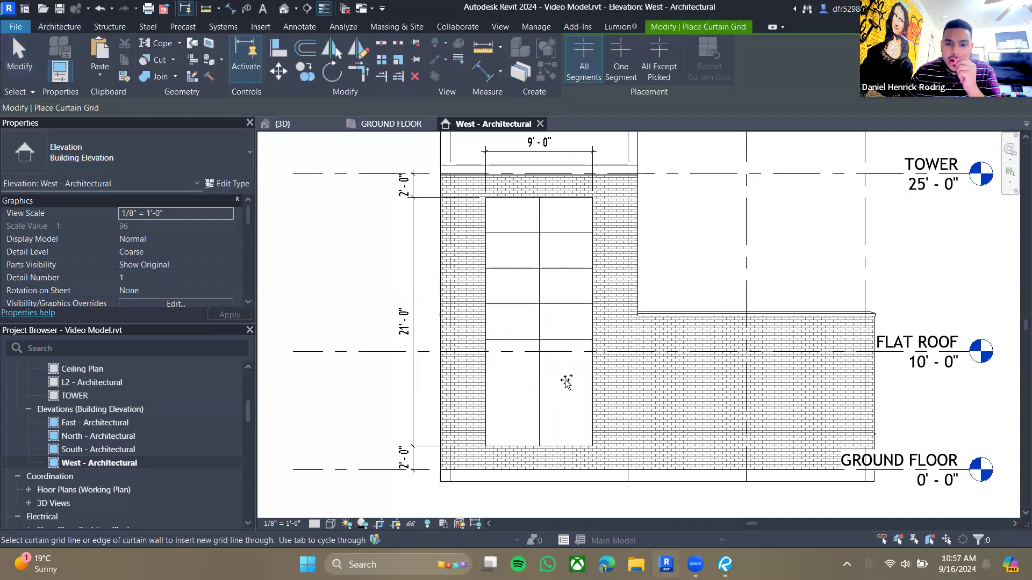
pyautogui.click(629, 75)
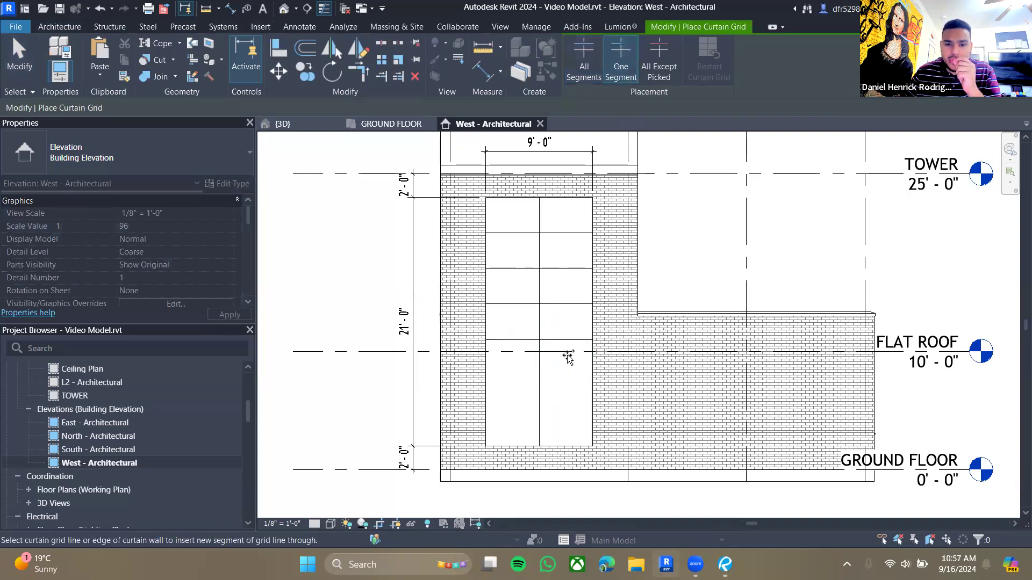
pyautogui.click(589, 374)
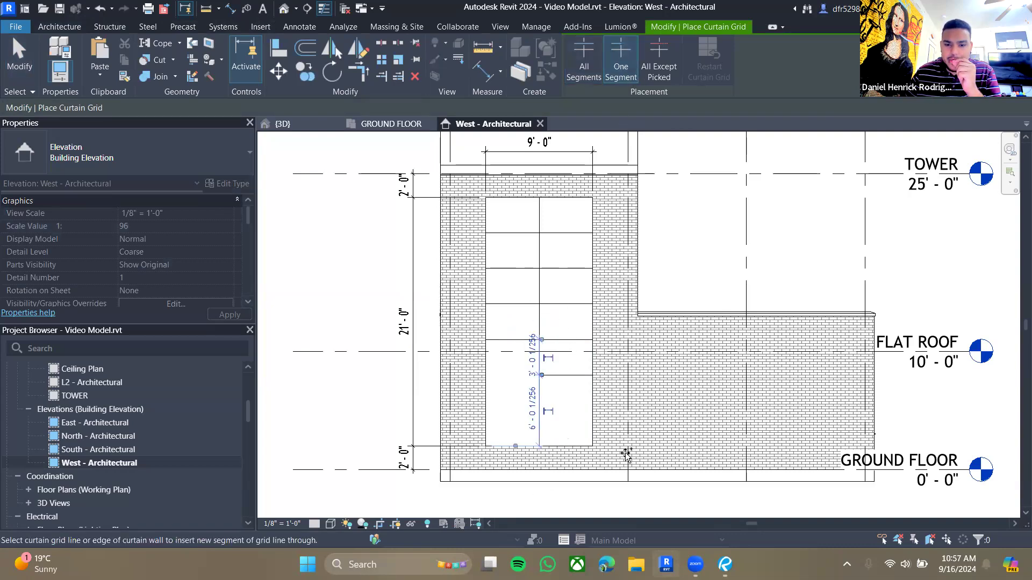
pyautogui.click(592, 79)
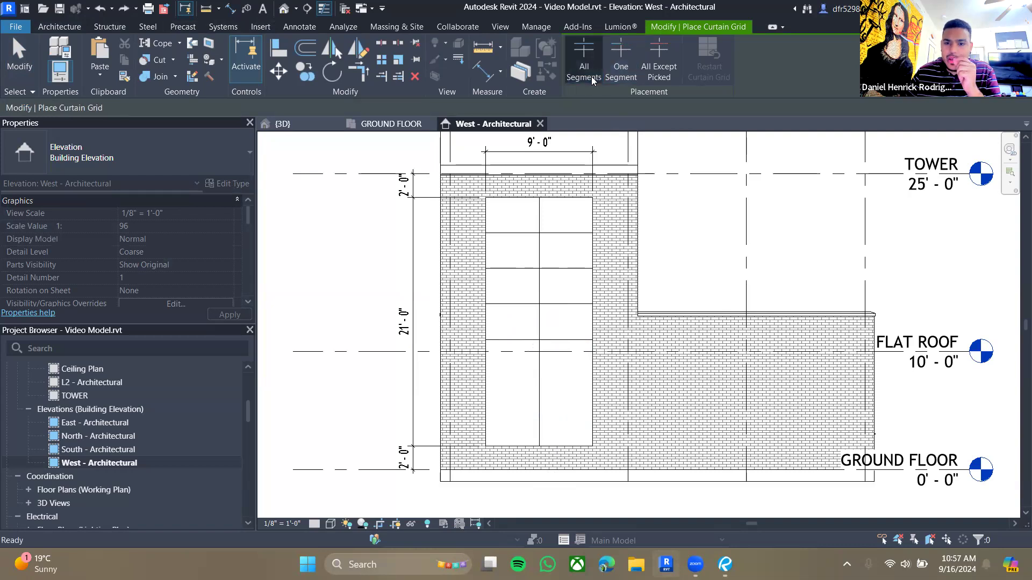
pyautogui.scroll(2, 586, 396)
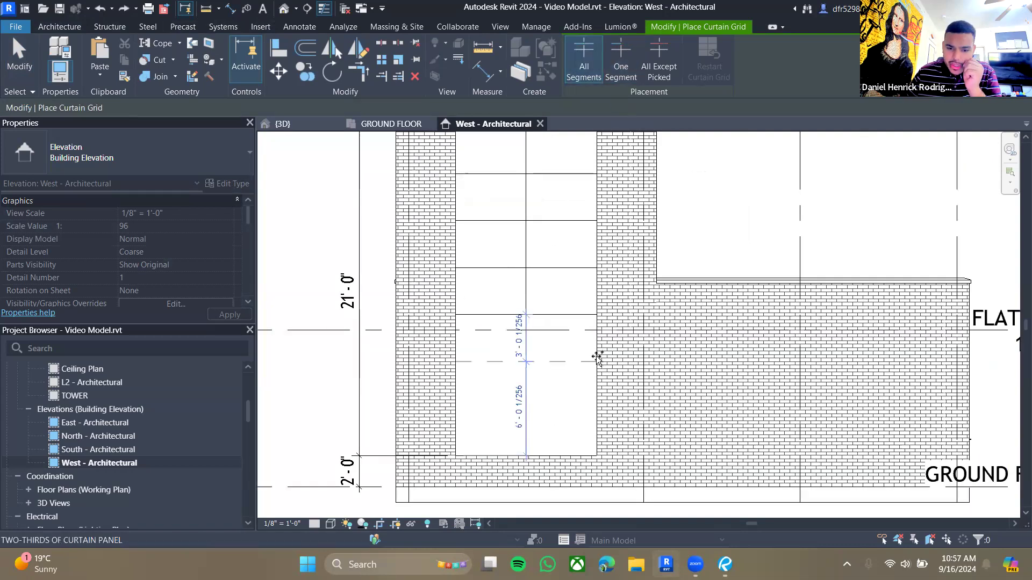
pyautogui.scroll(2, 597, 358)
pyautogui.click(600, 425)
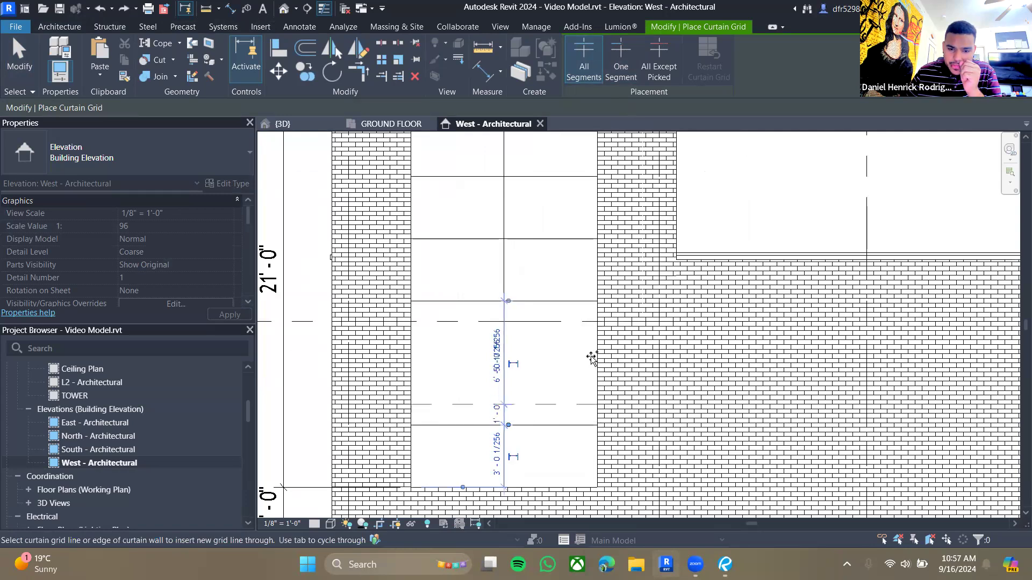
pyautogui.press('Escape')
# - Select individual horizontal grid lines to check their spacing along the curtain wall
pyautogui.click(537, 426)
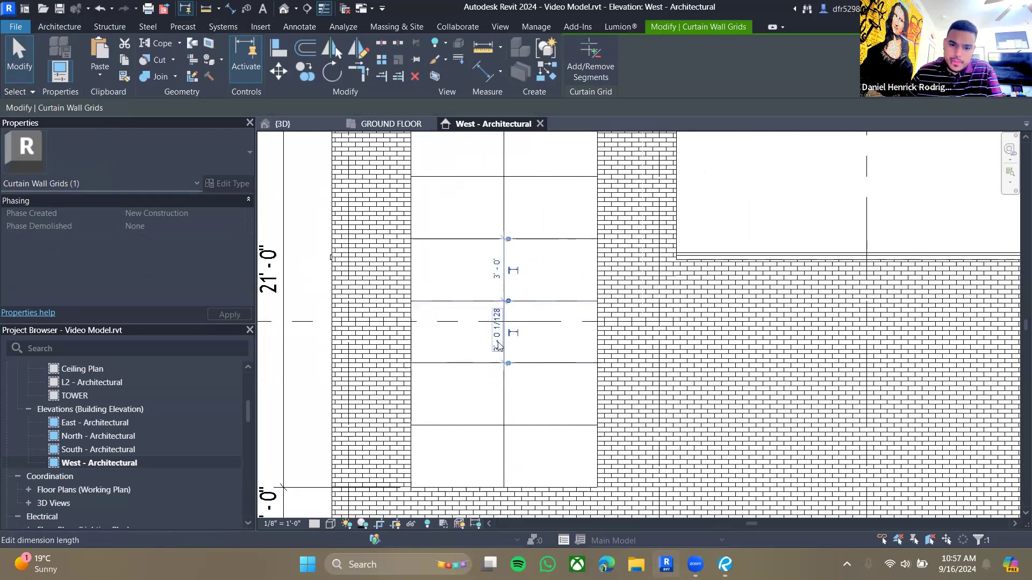
pyautogui.scroll(-2, 553, 261)
pyautogui.moveTo(569, 189); pyautogui.dragTo(557, 304, button='middle')
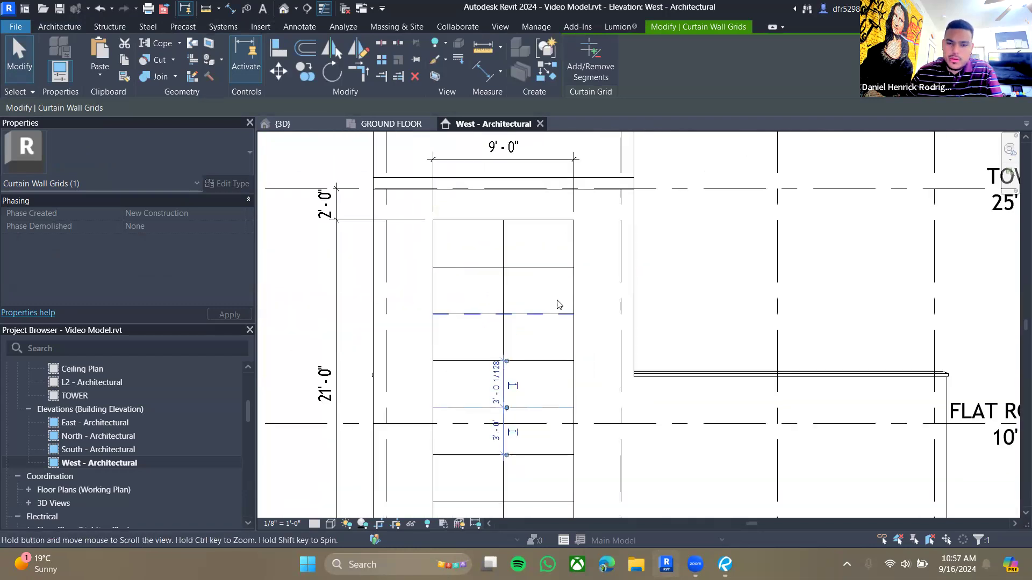
pyautogui.moveTo(568, 252); pyautogui.dragTo(605, 218, button='middle')
pyautogui.scroll(-1, 606, 219)
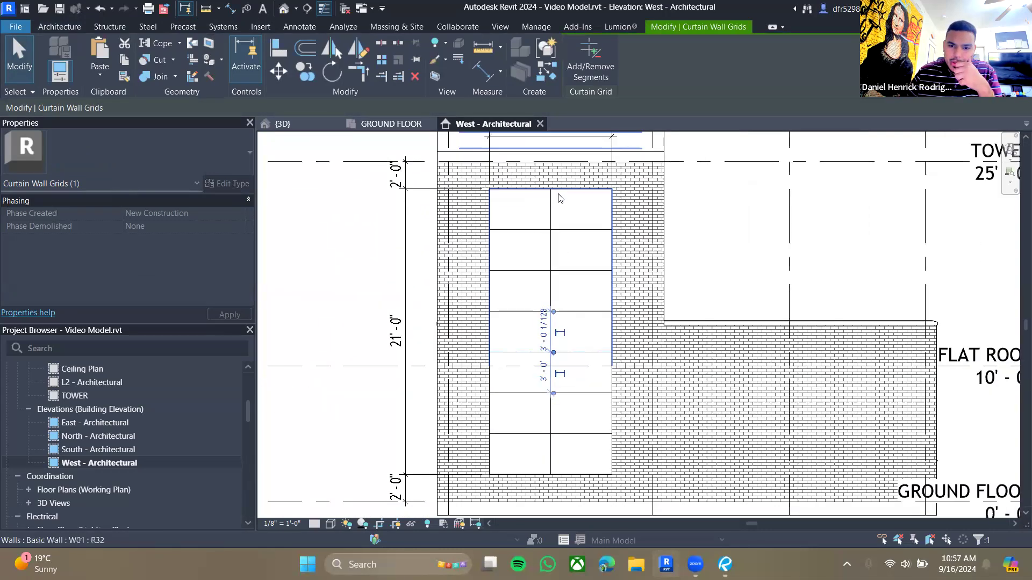
pyautogui.scroll(2, 550, 315)
pyautogui.click(577, 312)
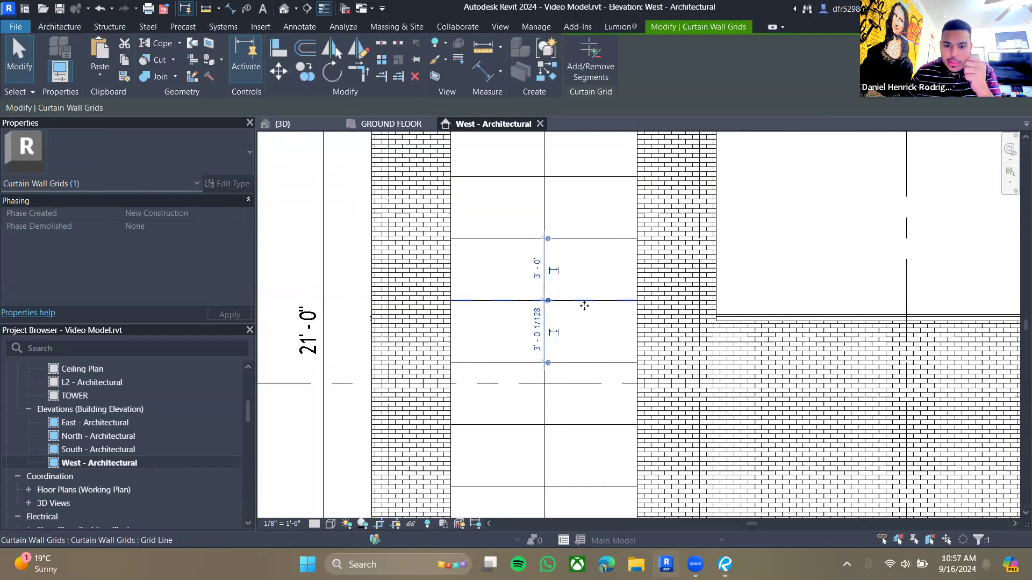
pyautogui.scroll(-2, 577, 179)
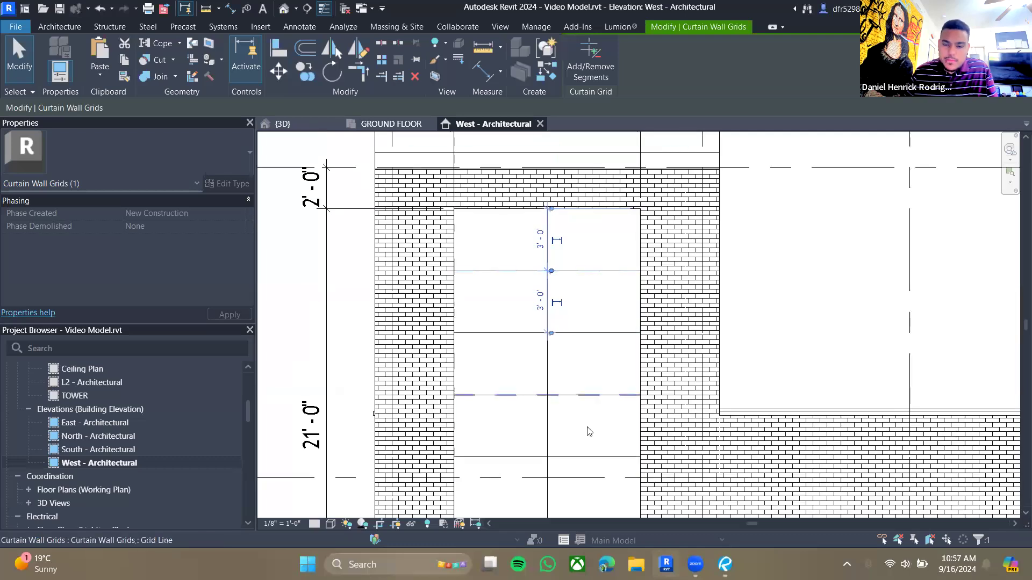
# - Compare the curtain wall's grid layout with the CW01 detail in the guide drawings
pyautogui.hotkey('alt', 'Tab')
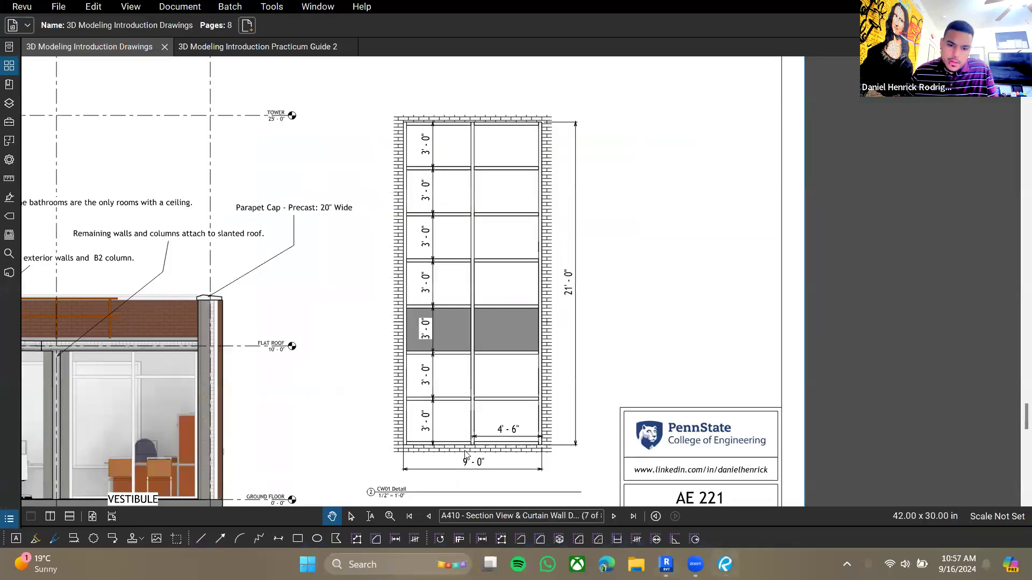
pyautogui.click(674, 564)
pyautogui.scroll(-1, 538, 406)
pyautogui.moveTo(505, 393)
pyautogui.mouseDown(button='middle')
pyautogui.moveTo(512, 325)
pyautogui.moveTo(453, 202)
pyautogui.mouseUp(button='middle')
pyautogui.scroll(6, 376, 361)
pyautogui.scroll(-6, 553, 398)
pyautogui.scroll(2, 568, 411)
pyautogui.click(549, 373)
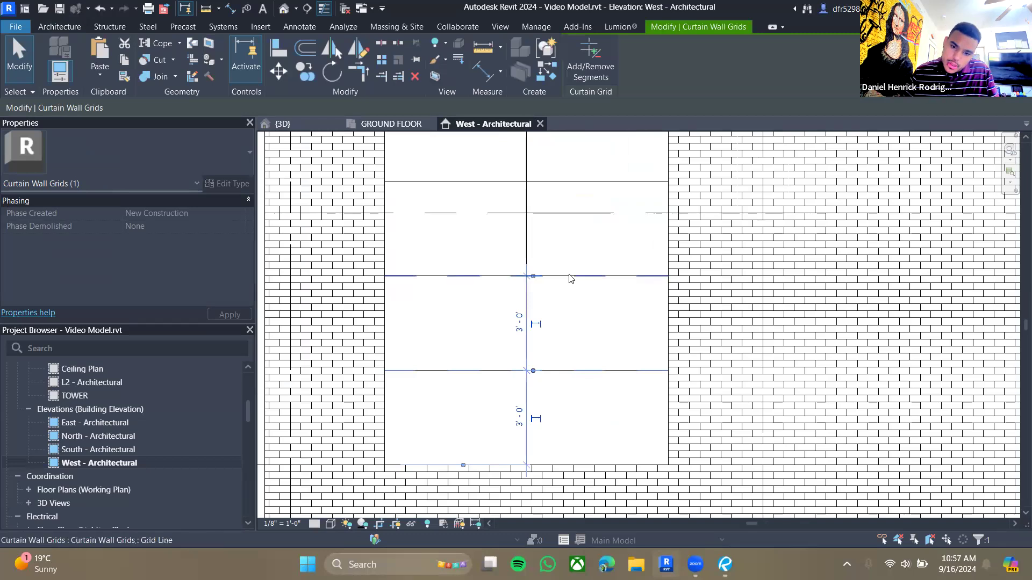
# - Dimension the heights of the curtain wall panels between the horizontal grid lines
pyautogui.press('d')
pyautogui.press('i')
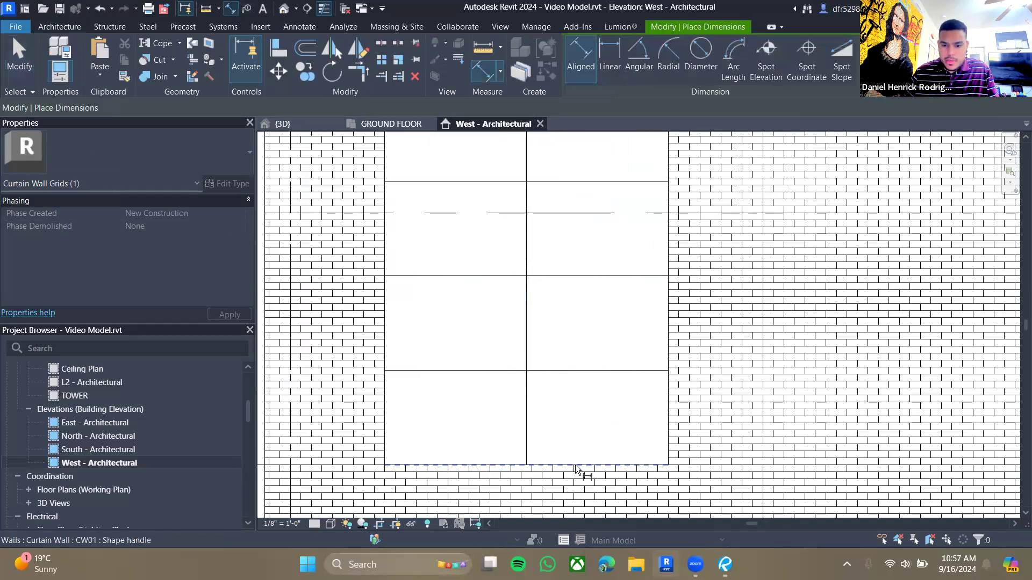
pyautogui.click(563, 369)
pyautogui.scroll(-4, 573, 263)
pyautogui.moveTo(572, 247); pyautogui.dragTo(543, 321, button='middle')
pyautogui.scroll(2, 541, 311)
pyautogui.click(537, 255)
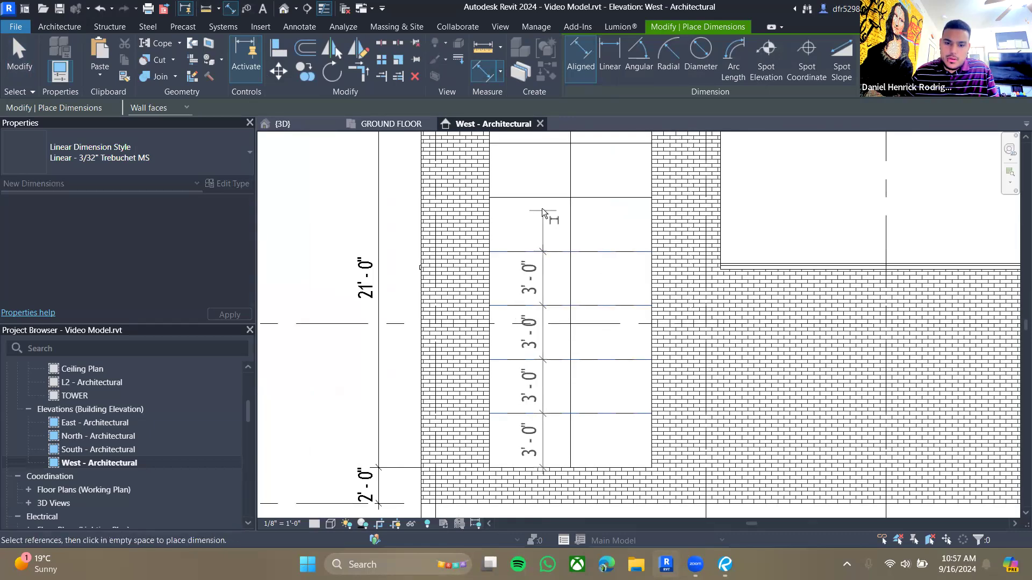
pyautogui.click(538, 198)
pyautogui.scroll(-1, 539, 198)
pyautogui.moveTo(538, 199); pyautogui.dragTo(531, 247, button='middle')
pyautogui.click(532, 225)
pyautogui.click(528, 178)
pyautogui.click(530, 248)
# - Dimension the width of the right-hand column of panels, from the vertical grid line to the wall's edge
pyautogui.scroll(-1, 559, 460)
pyautogui.moveTo(559, 458); pyautogui.dragTo(548, 412, button='middle')
pyautogui.scroll(1, 549, 413)
pyautogui.scroll(-2, 583, 380)
pyautogui.scroll(-1, 582, 380)
pyautogui.scroll(2, 583, 390)
pyautogui.scroll(-2, 576, 387)
pyautogui.scroll(1, 565, 382)
pyautogui.click(556, 450)
pyautogui.click(617, 450)
pyautogui.click(591, 454)
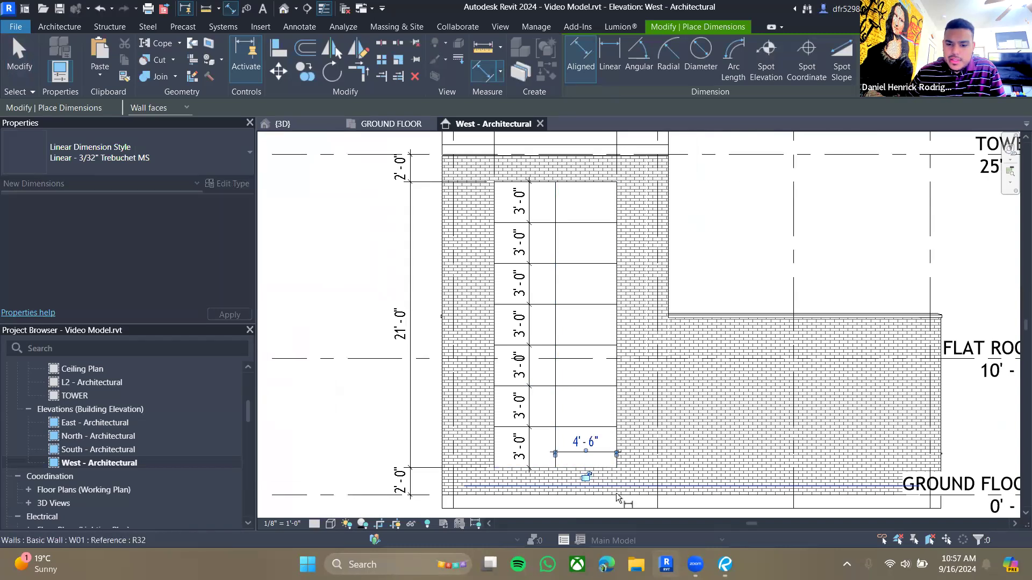
pyautogui.press('Escape')
pyautogui.press('Escape')
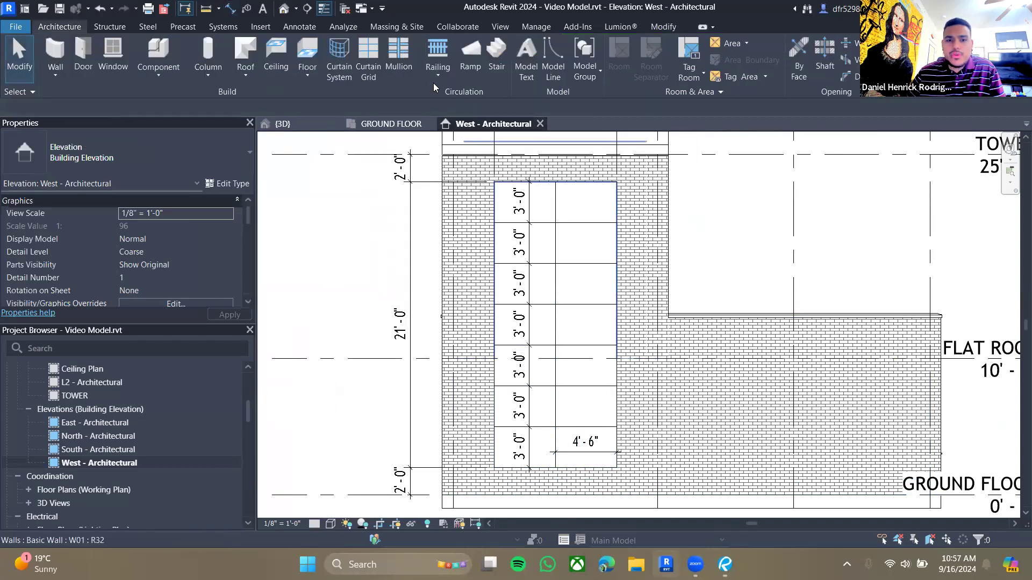
# - Place rectangular mullions on all curtain grid lines of the curtain wall
pyautogui.click(397, 57)
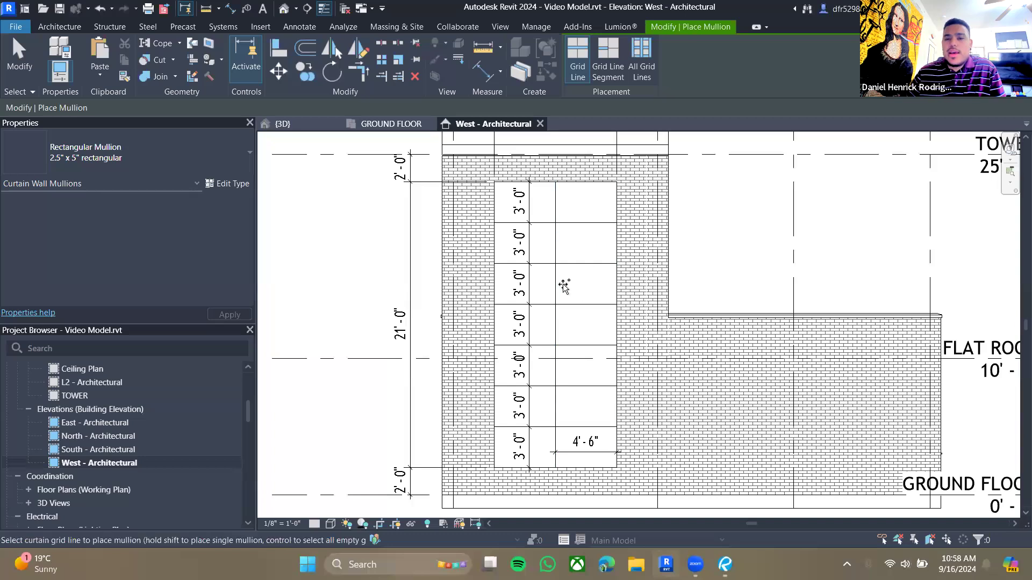
pyautogui.click(585, 264)
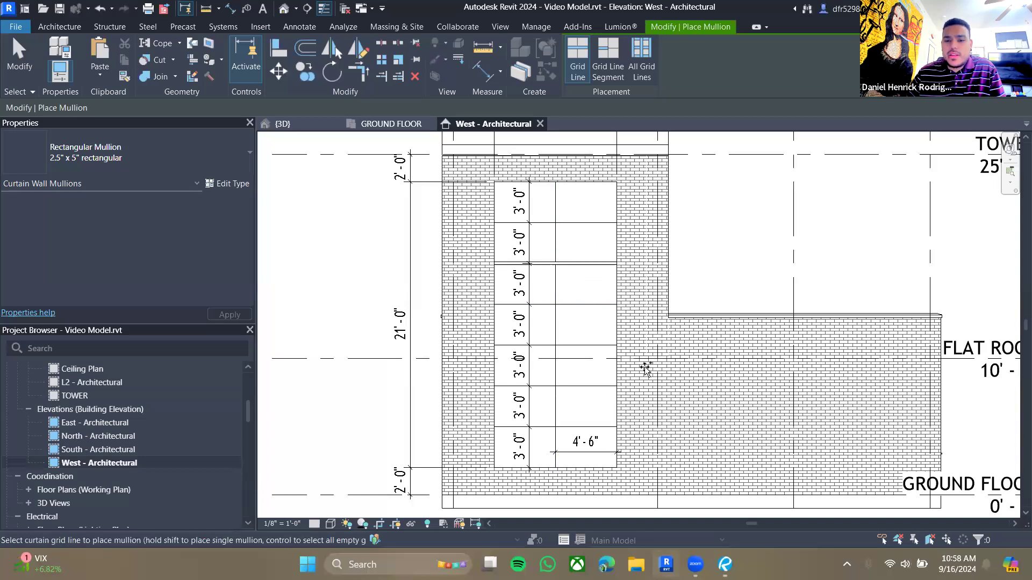
pyautogui.click(606, 79)
pyautogui.click(588, 305)
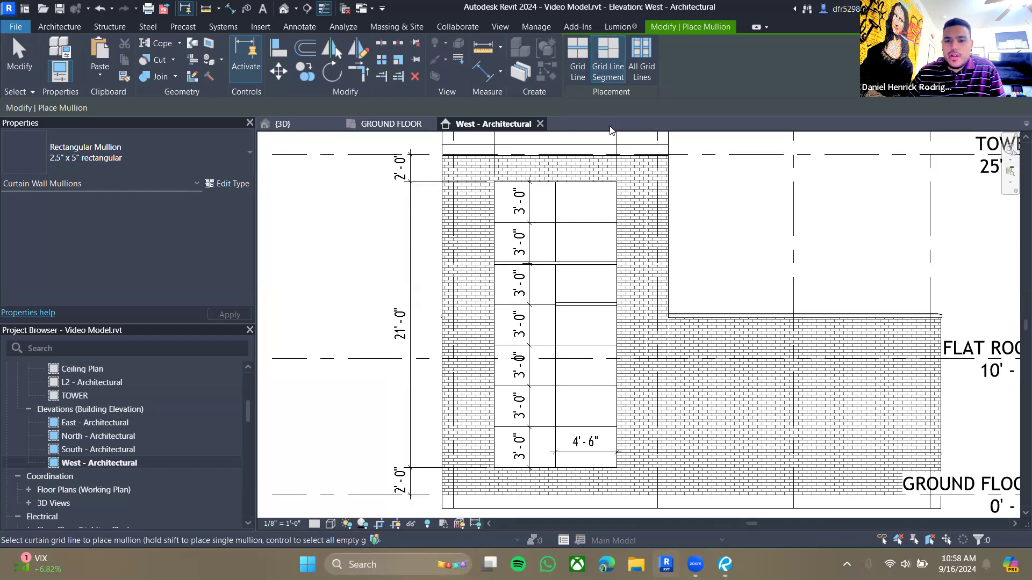
pyautogui.click(640, 78)
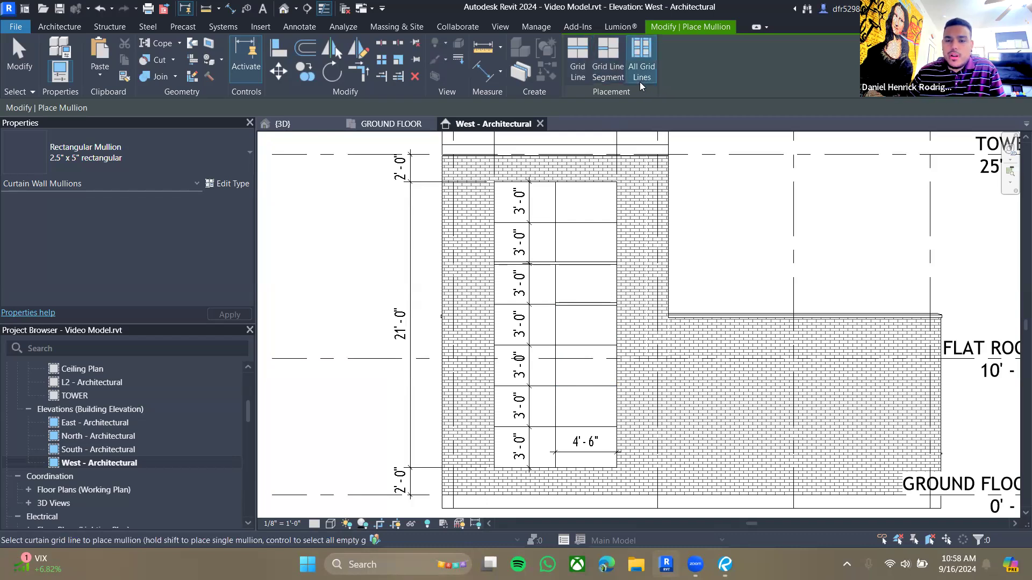
pyautogui.click(593, 225)
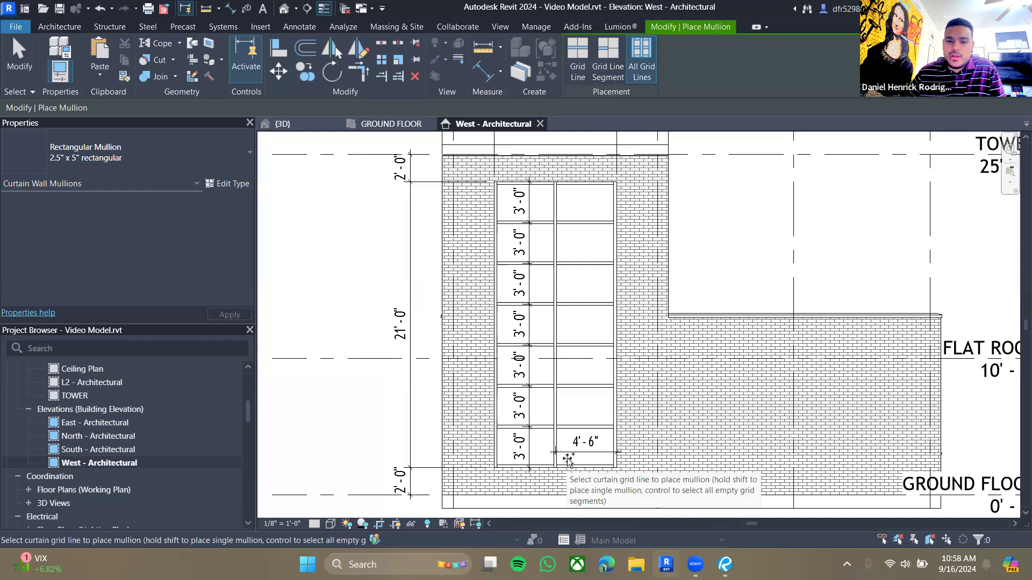
pyautogui.press('Escape')
# - Review the curtain wall and its mullions in the 3D view from several angles
pyautogui.click(377, 123)
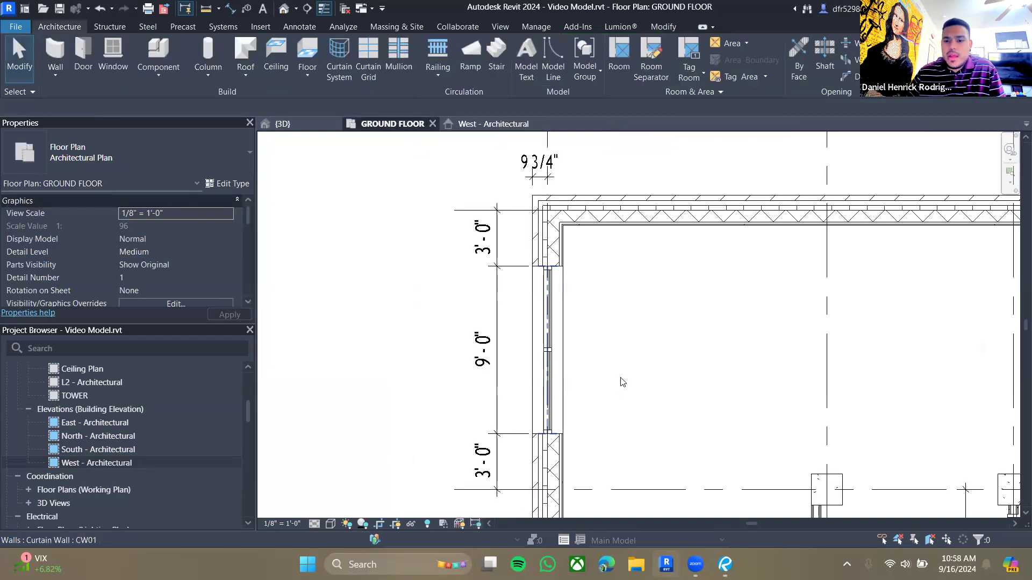
pyautogui.click(301, 124)
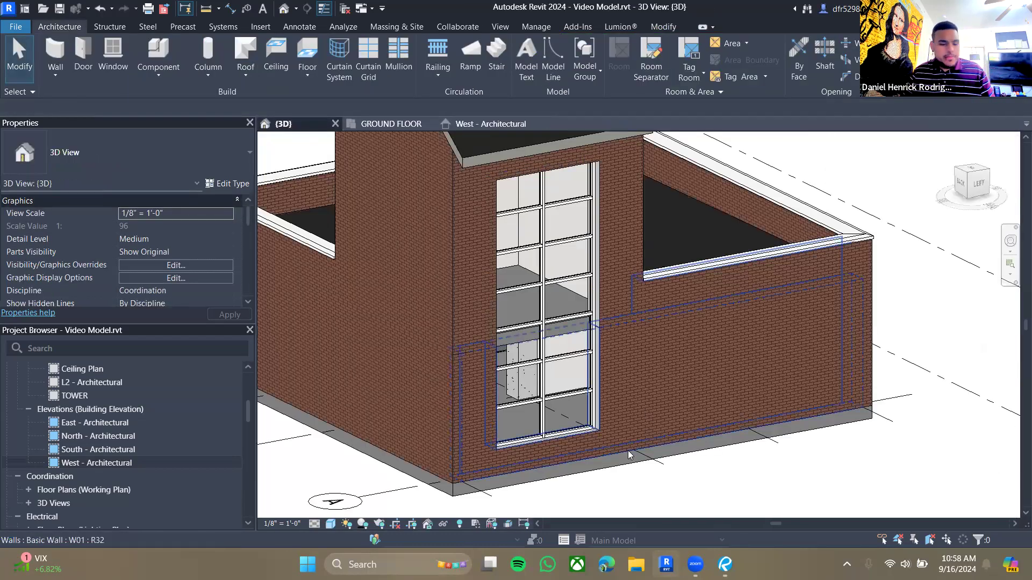
pyautogui.keyDown('shift'); pyautogui.moveTo(656, 428); pyautogui.dragTo(605, 404, button='middle'); pyautogui.keyUp('shift')
pyautogui.keyDown('shift'); pyautogui.moveTo(621, 458); pyautogui.dragTo(500, 430, button='middle'); pyautogui.keyUp('shift')
pyautogui.scroll(3, 489, 361)
pyautogui.keyDown('shift'); pyautogui.moveTo(485, 360); pyautogui.dragTo(588, 404, button='middle'); pyautogui.keyUp('shift')
pyautogui.scroll(-5, 580, 398)
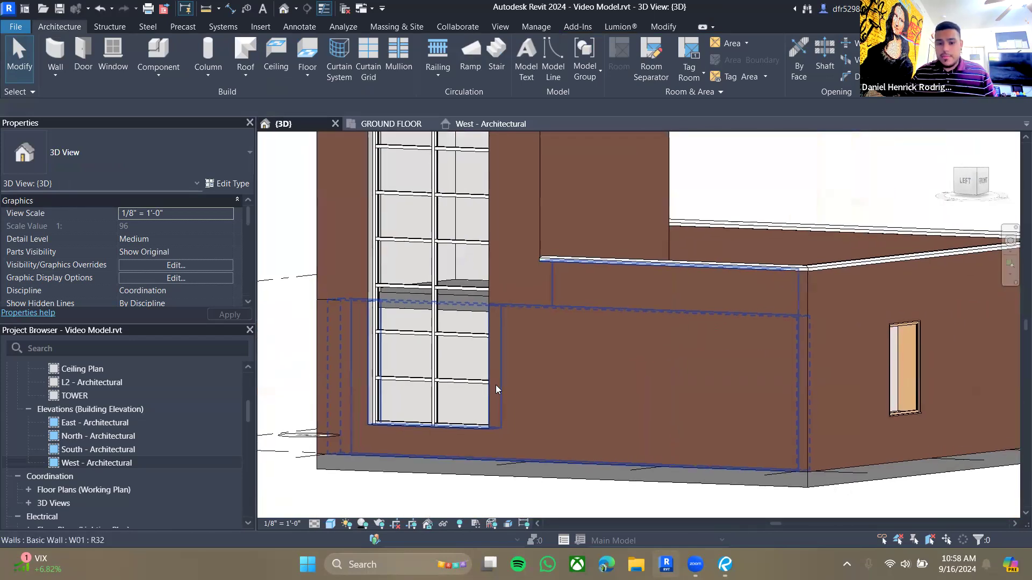
pyautogui.keyDown('shift'); pyautogui.moveTo(442, 395); pyautogui.dragTo(490, 407, button='middle'); pyautogui.keyUp('shift')
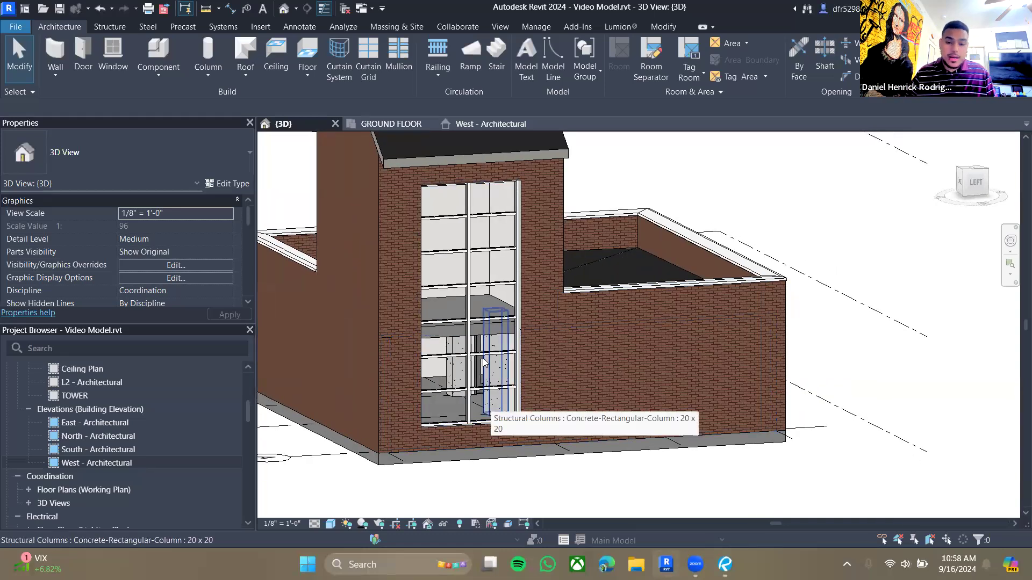
pyautogui.moveTo(430, 413); pyautogui.dragTo(513, 458, button='middle')
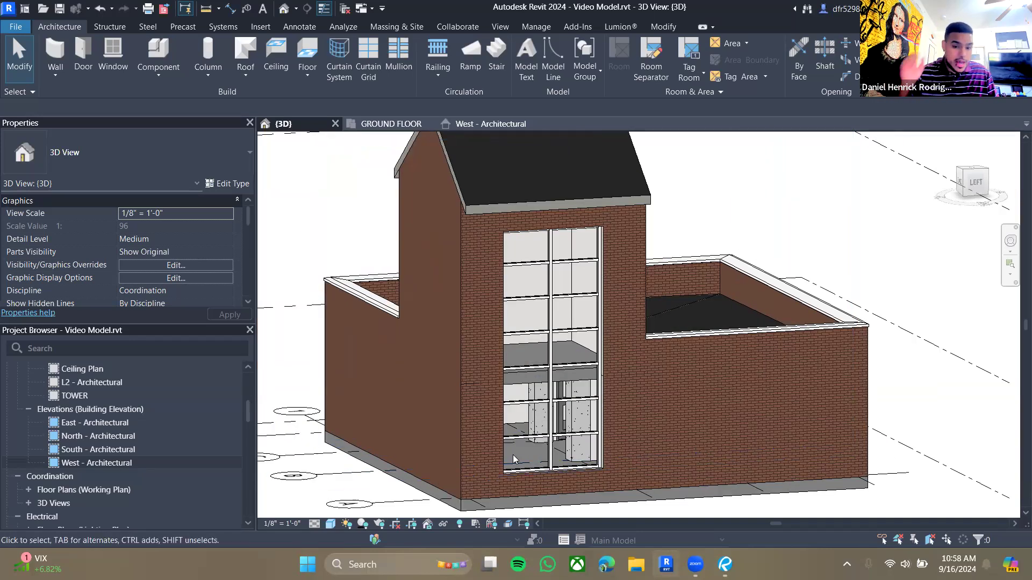
pyautogui.keyDown('shift'); pyautogui.moveTo(510, 452); pyautogui.dragTo(515, 314, button='middle'); pyautogui.keyUp('shift')
pyautogui.scroll(3, 515, 314)
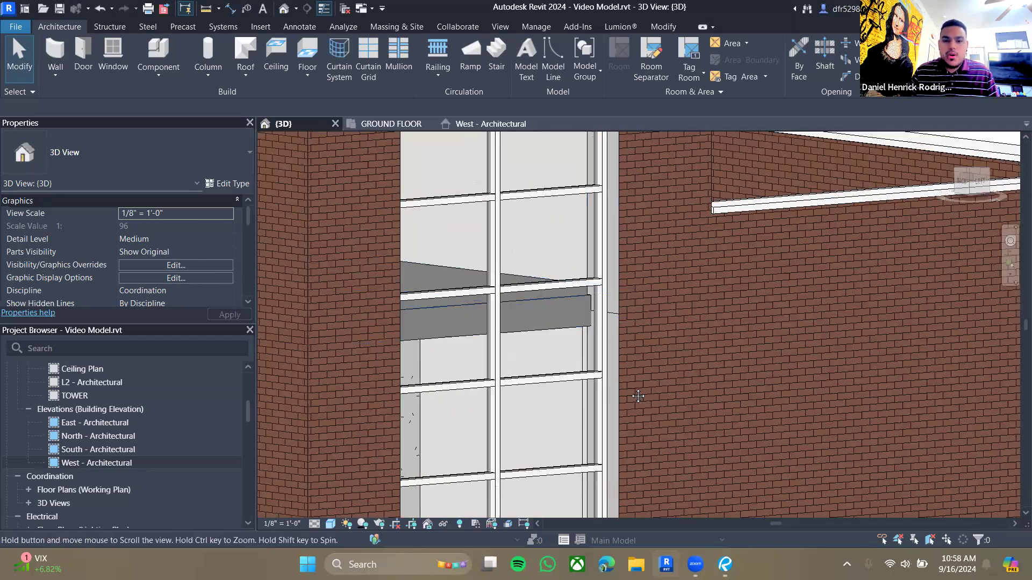
pyautogui.scroll(2, 625, 367)
pyautogui.keyDown('shift'); pyautogui.moveTo(633, 369); pyautogui.dragTo(563, 304, button='middle'); pyautogui.keyUp('shift')
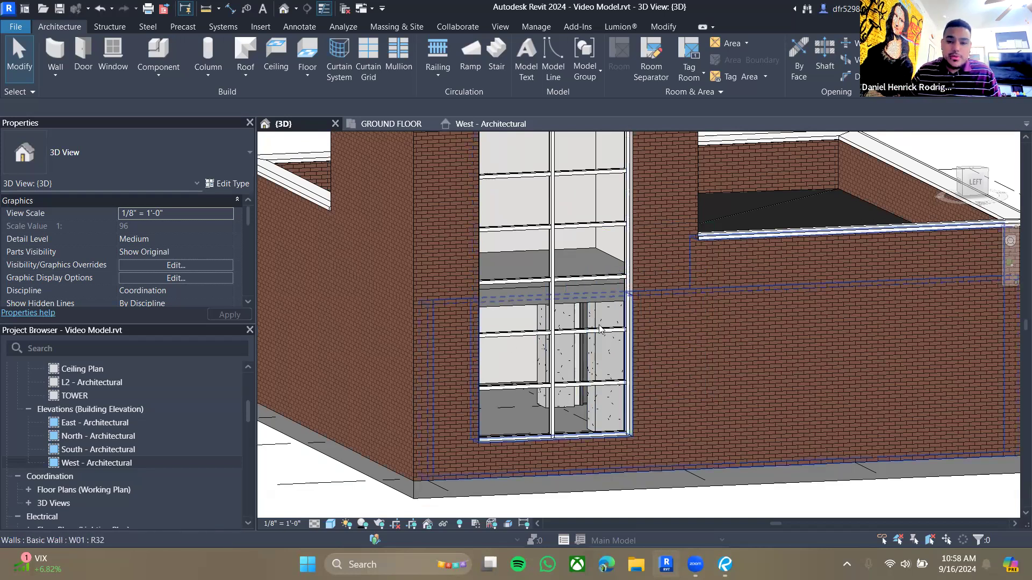
pyautogui.moveTo(613, 341)
pyautogui.keyDown('shift'); pyautogui.mouseDown(button='middle')
pyautogui.moveTo(592, 364)
pyautogui.moveTo(559, 328)
pyautogui.moveTo(484, 341)
pyautogui.moveTo(516, 357)
pyautogui.moveTo(573, 361)
pyautogui.moveTo(592, 344)
pyautogui.moveTo(631, 362)
pyautogui.moveTo(616, 341)
pyautogui.mouseUp(button='middle'); pyautogui.keyUp('shift')
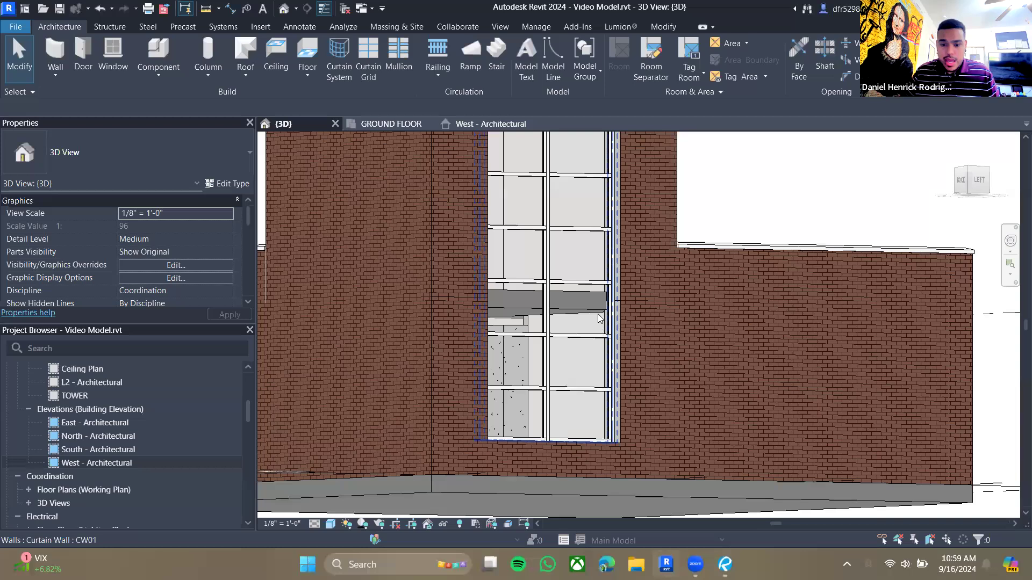
pyautogui.scroll(4, 599, 318)
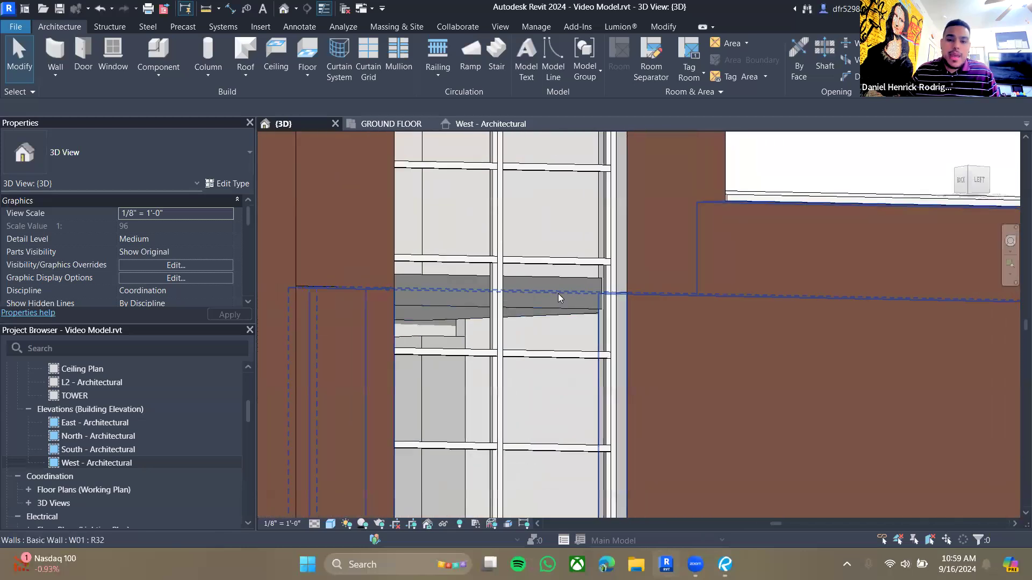
pyautogui.scroll(-5, 558, 294)
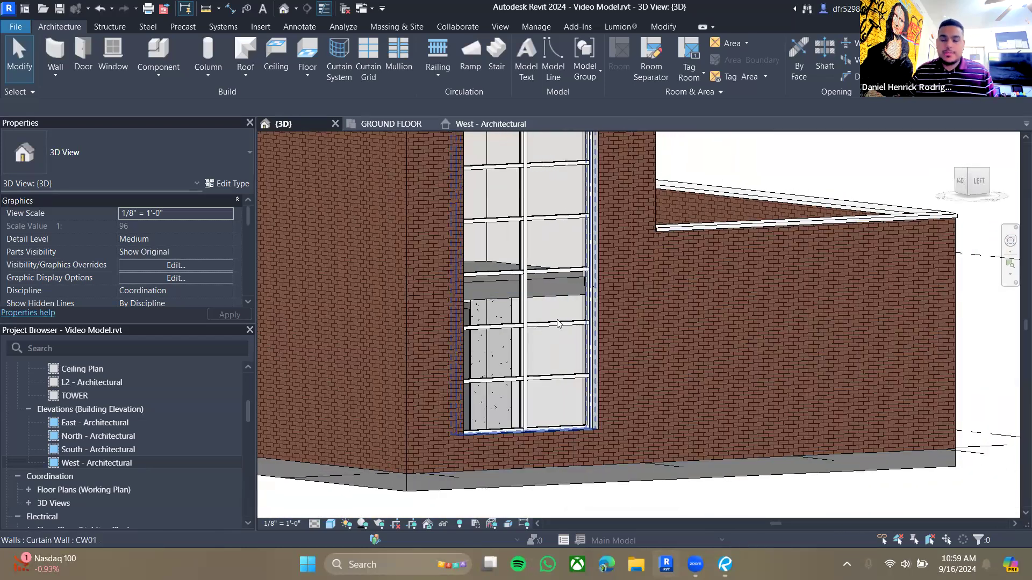
pyautogui.keyDown('shift'); pyautogui.moveTo(558, 307); pyautogui.dragTo(602, 309, button='middle'); pyautogui.keyUp('shift')
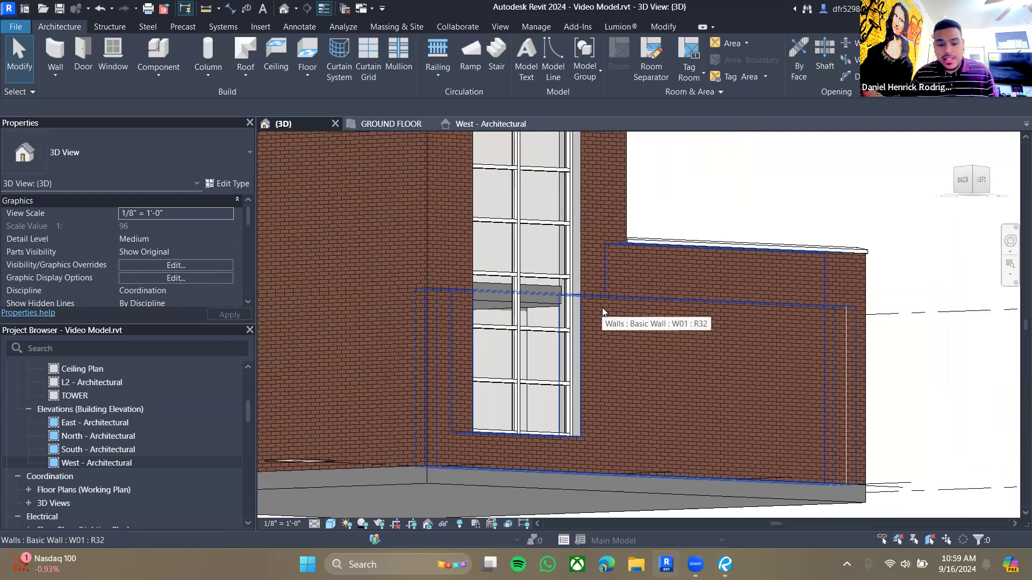
# - Compare the tower curtain wall with the A410 curtain wall detail in the PDF guide
pyautogui.moveTo(496, 289)
pyautogui.keyDown('shift'); pyautogui.mouseDown(button='middle')
pyautogui.moveTo(498, 355)
pyautogui.moveTo(532, 357)
pyautogui.mouseUp(button='middle'); pyautogui.keyUp('shift')
pyautogui.click(724, 563)
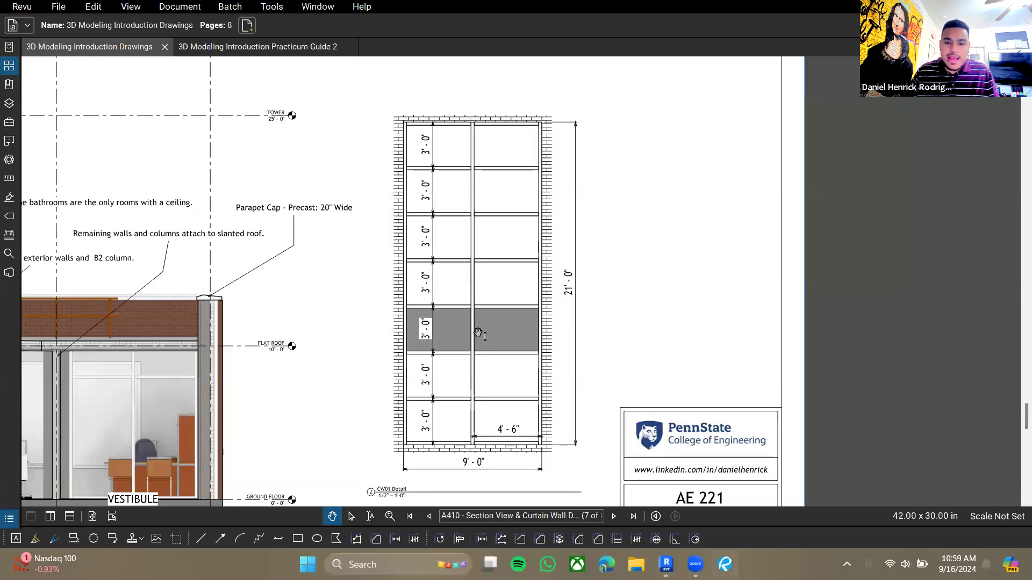
pyautogui.click(667, 564)
pyautogui.moveTo(591, 299); pyautogui.dragTo(587, 362, button='middle')
pyautogui.scroll(1, 586, 356)
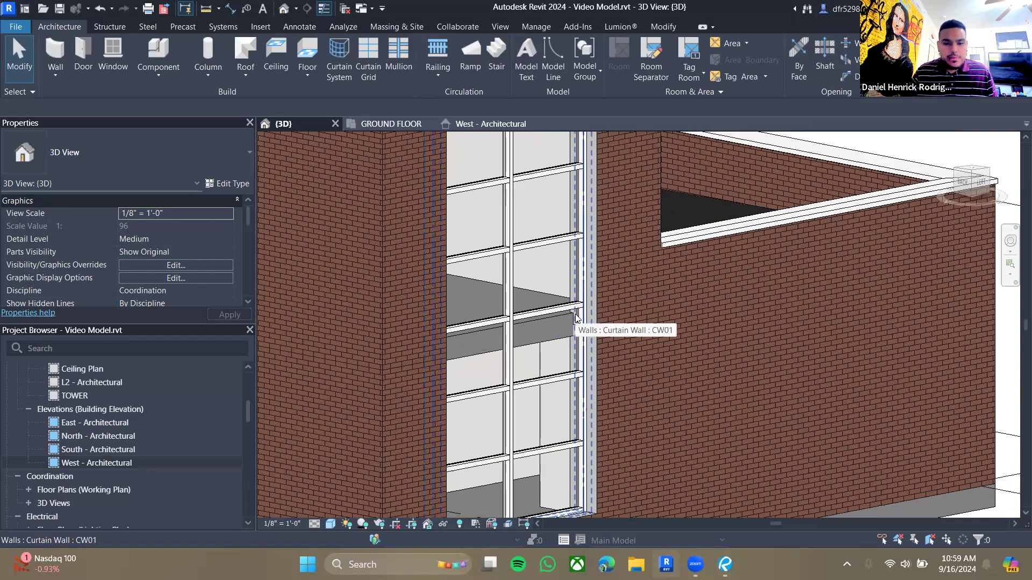
# - Change the two curtain panels of the shaded spandrel row to the Solid system panel type
pyautogui.press('Tab')
pyautogui.click(578, 316)
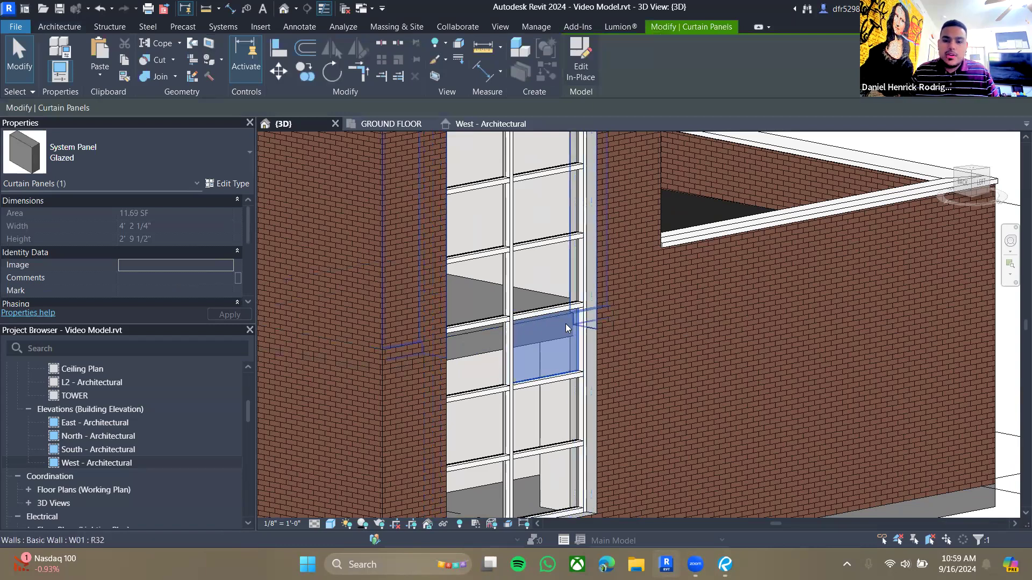
pyautogui.press('Tab')
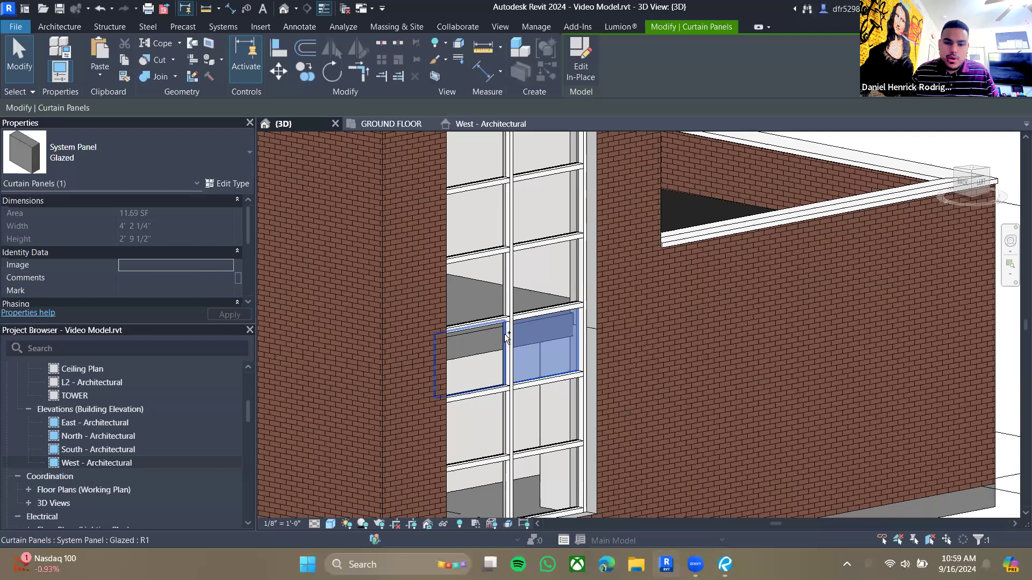
pyautogui.keyDown('ctrl'); pyautogui.click(506, 338); pyautogui.keyUp('ctrl')
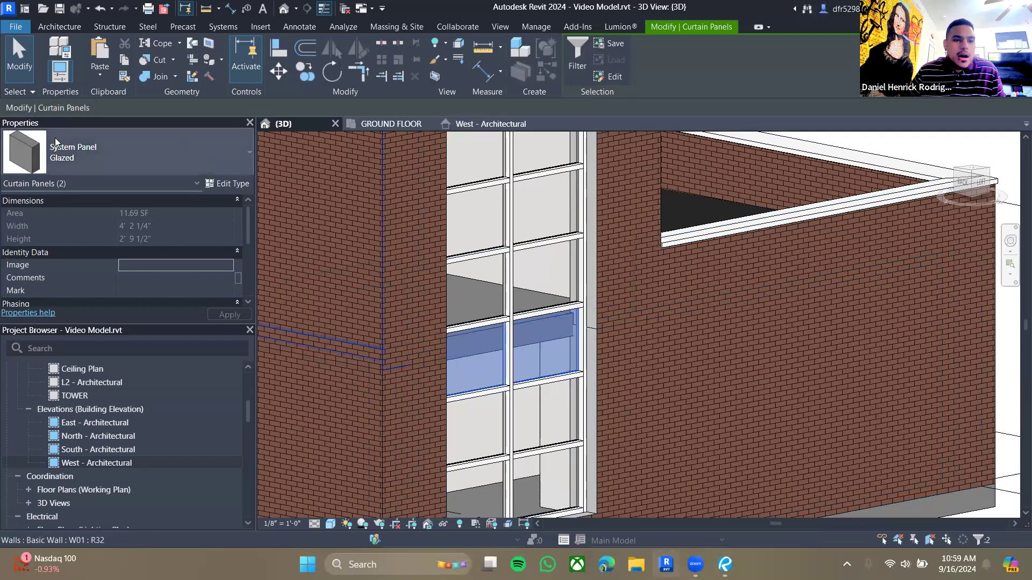
pyautogui.click(241, 159)
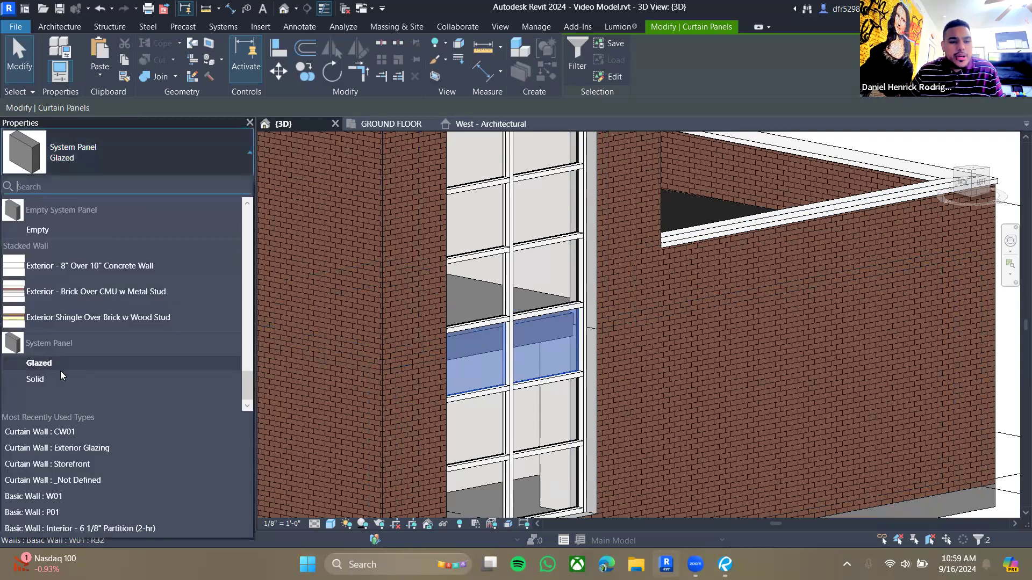
pyautogui.click(61, 378)
# - Delete the W01 brick wall segment in front of the tower curtain wall
pyautogui.click(788, 357)
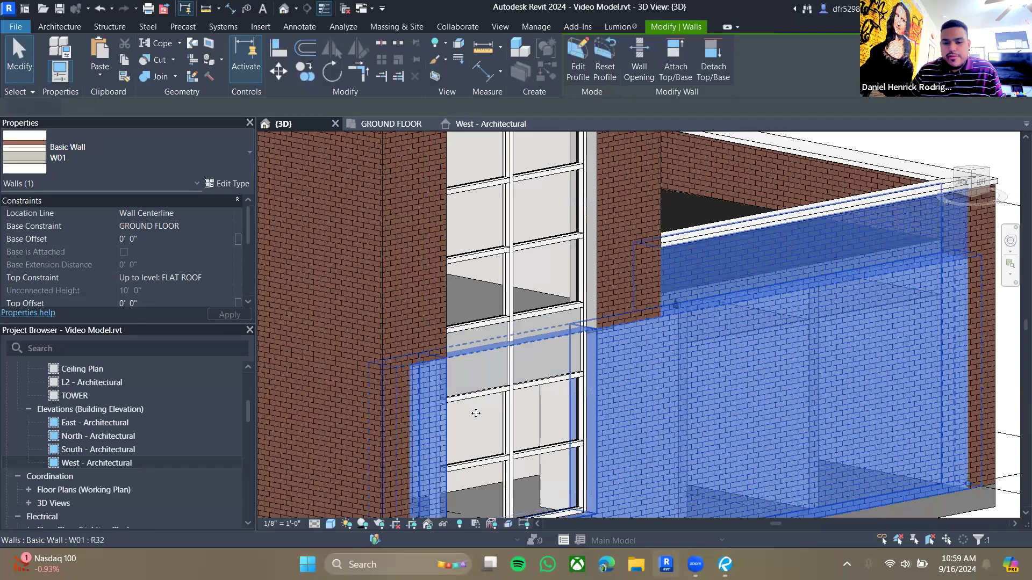
pyautogui.press('Delete')
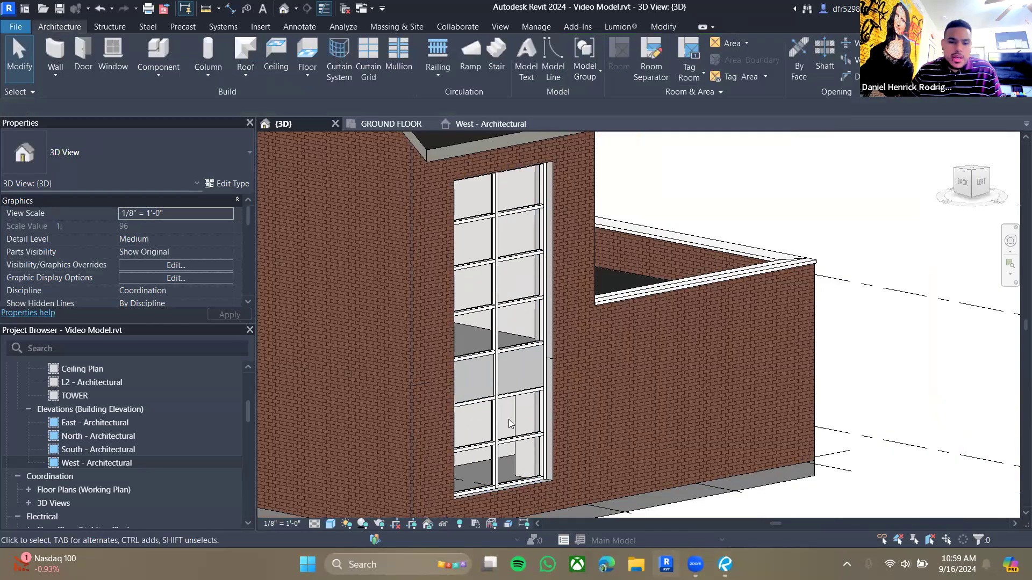
# - Review the curtain wall and its solid panels in the 3D view from several angles
pyautogui.moveTo(508, 420); pyautogui.dragTo(618, 379, button='middle')
pyautogui.scroll(-1, 621, 380)
pyautogui.keyDown('shift'); pyautogui.moveTo(568, 411); pyautogui.dragTo(698, 483, button='middle'); pyautogui.keyUp('shift')
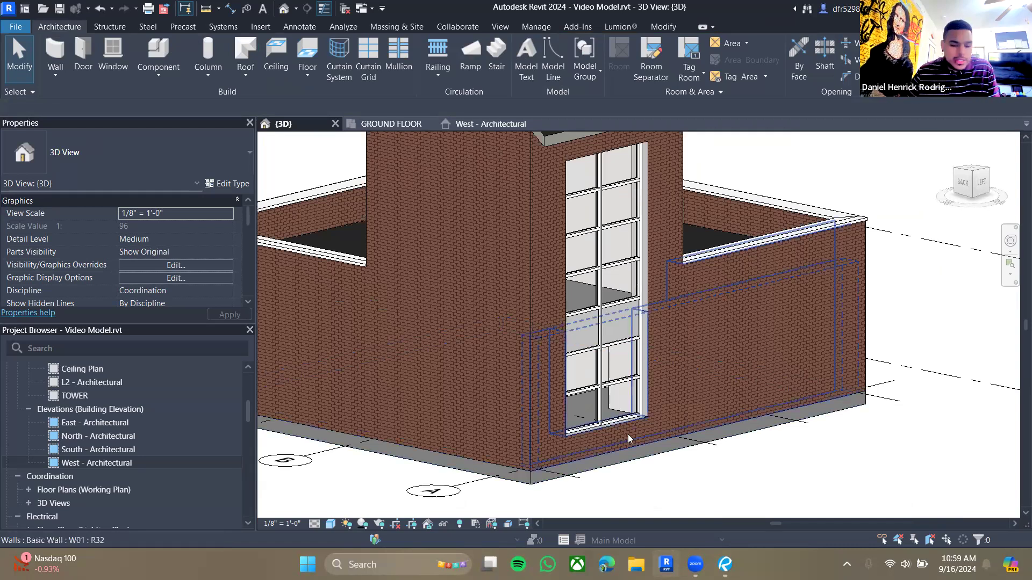
pyautogui.moveTo(885, 450)
pyautogui.keyDown('shift'); pyautogui.mouseDown(button='middle')
pyautogui.moveTo(809, 457)
pyautogui.moveTo(666, 439)
pyautogui.moveTo(876, 465)
pyautogui.mouseUp(button='middle'); pyautogui.keyUp('shift')
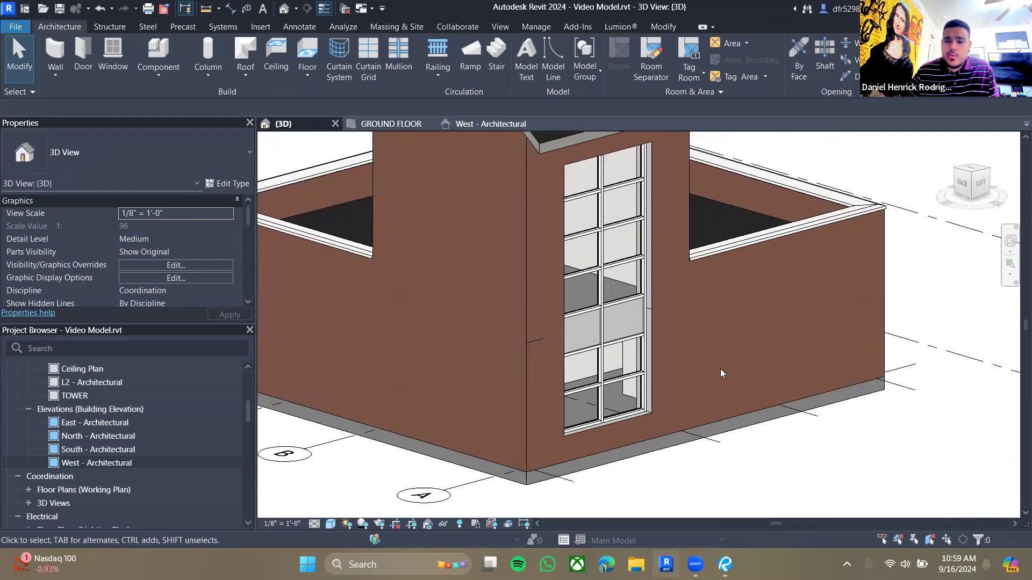
pyautogui.moveTo(720, 368); pyautogui.dragTo(667, 380, button='middle')
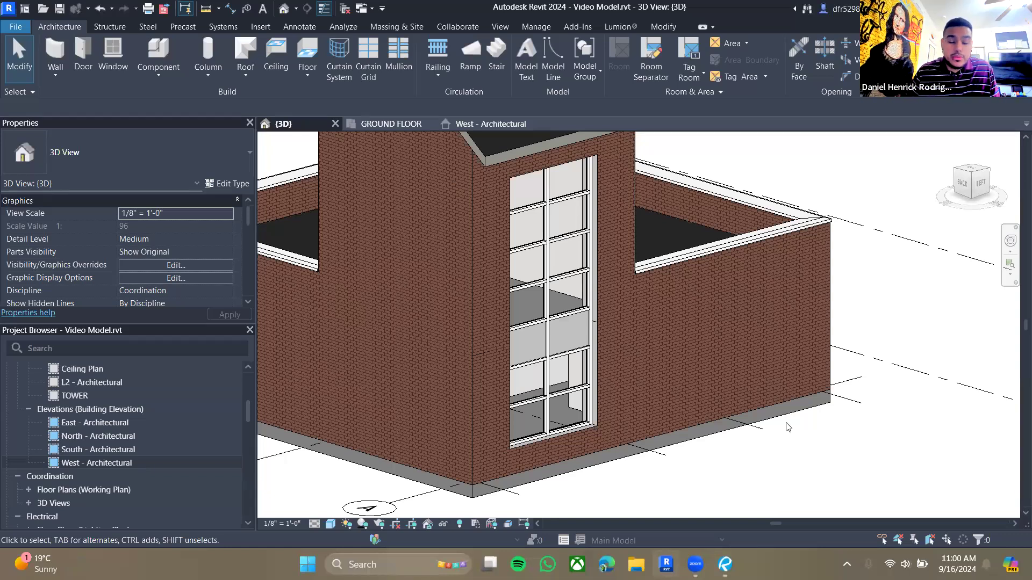
pyautogui.scroll(2, 527, 405)
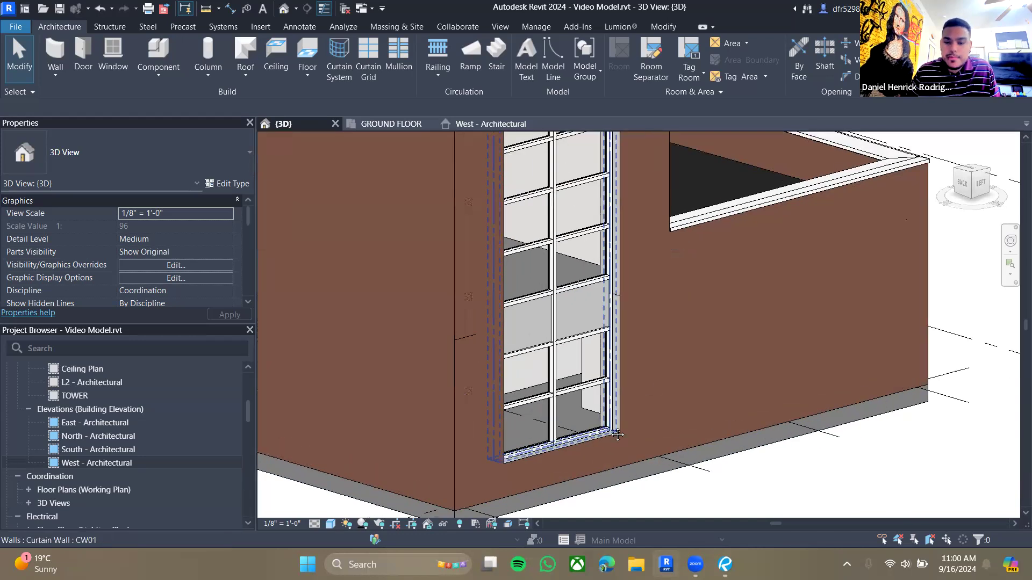
pyautogui.scroll(1, 617, 434)
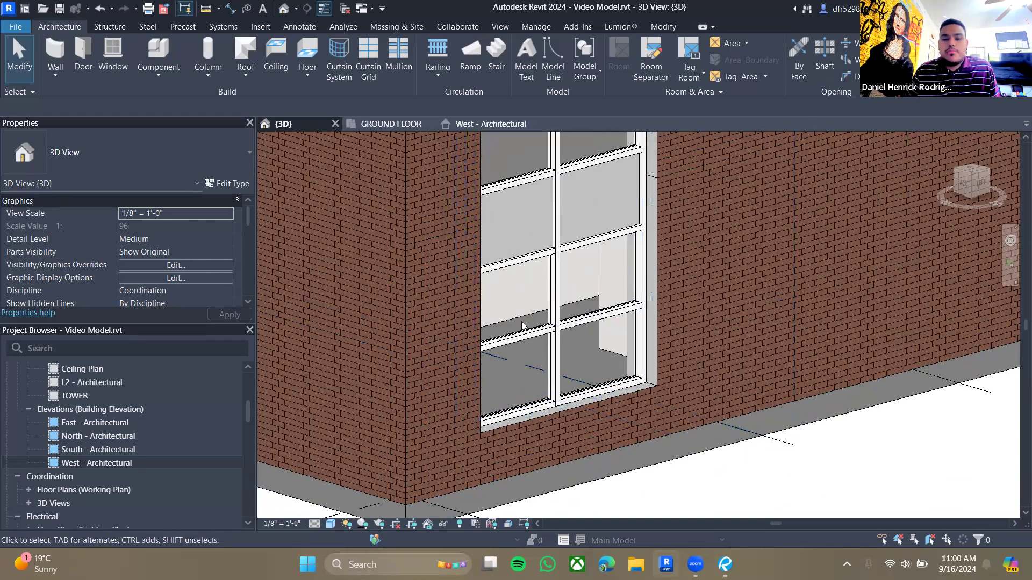
pyautogui.keyDown('shift'); pyautogui.moveTo(641, 352); pyautogui.dragTo(601, 335, button='middle'); pyautogui.keyUp('shift')
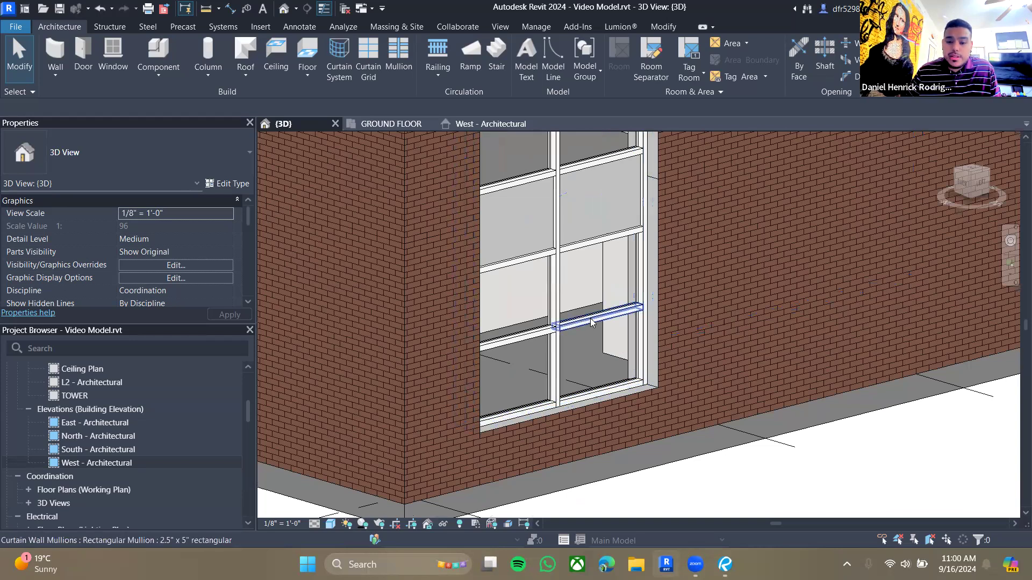
pyautogui.press('Tab')
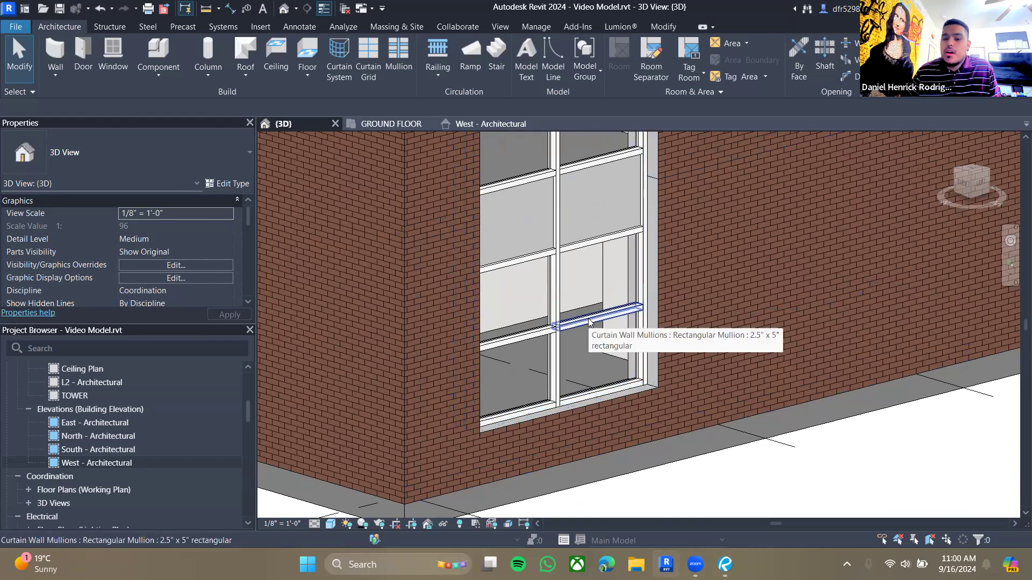
pyautogui.press('Tab')
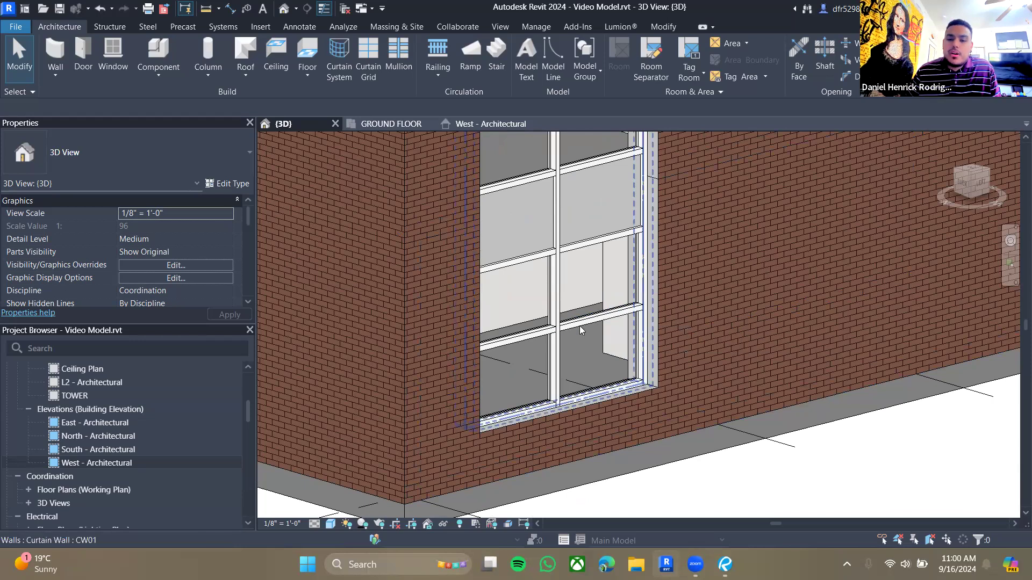
pyautogui.scroll(-6, 577, 331)
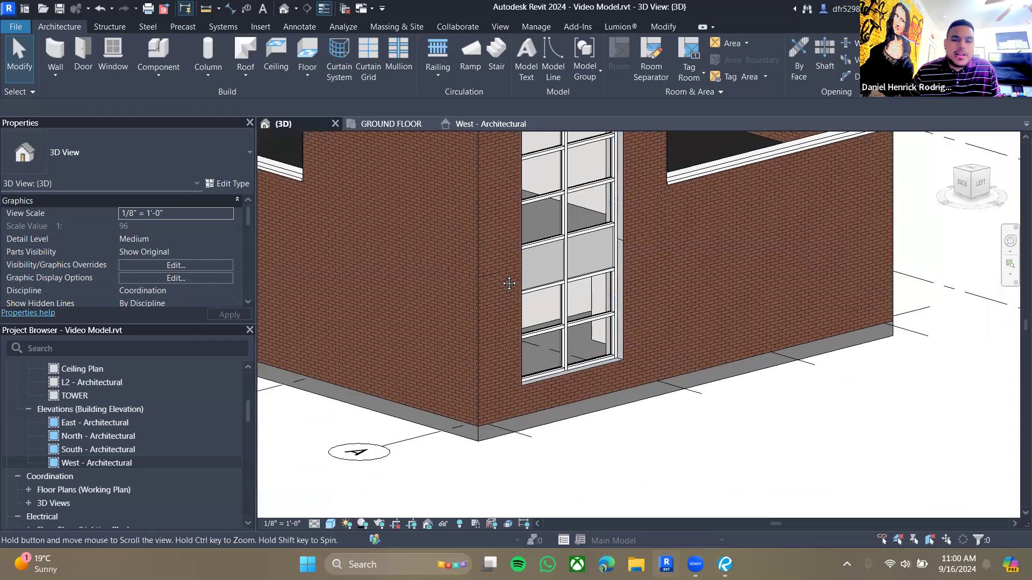
pyautogui.moveTo(711, 327); pyautogui.dragTo(575, 318, button='middle')
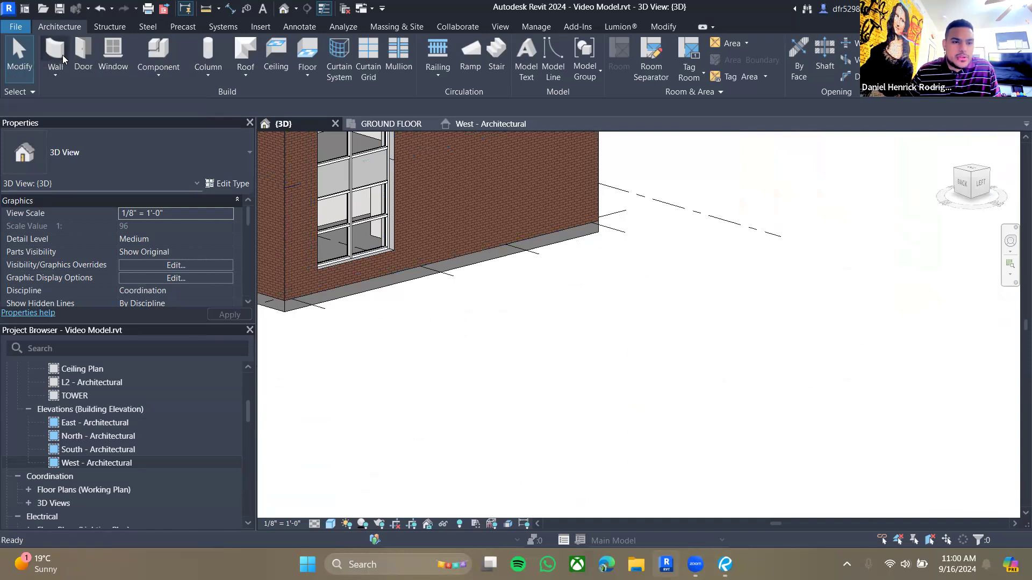
# - Draw a freestanding _Not Defined curtain wall about 19 ft long and 20 ft high in open space
pyautogui.click(58, 70)
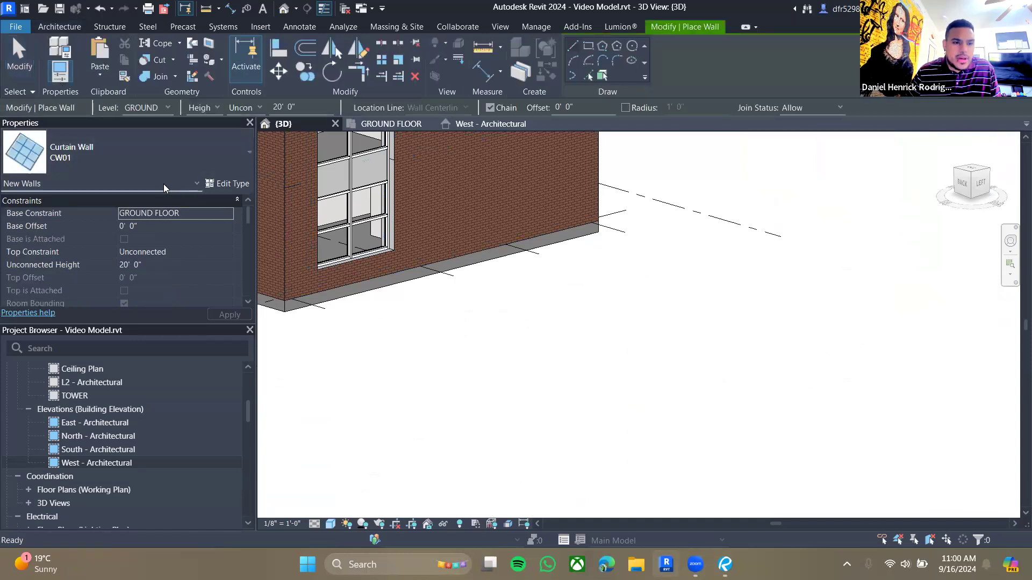
pyautogui.click(145, 156)
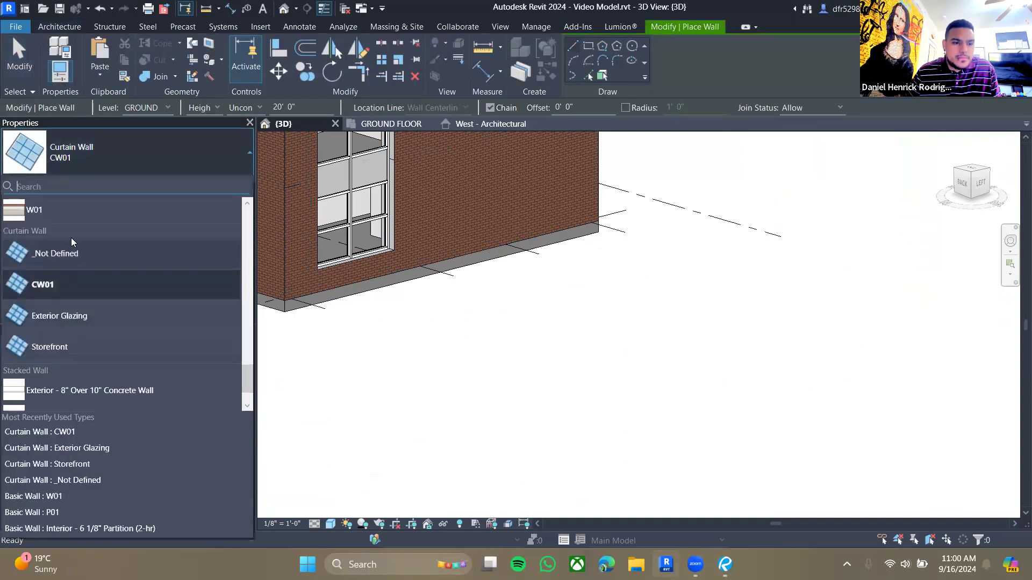
pyautogui.click(67, 253)
pyautogui.click(525, 401)
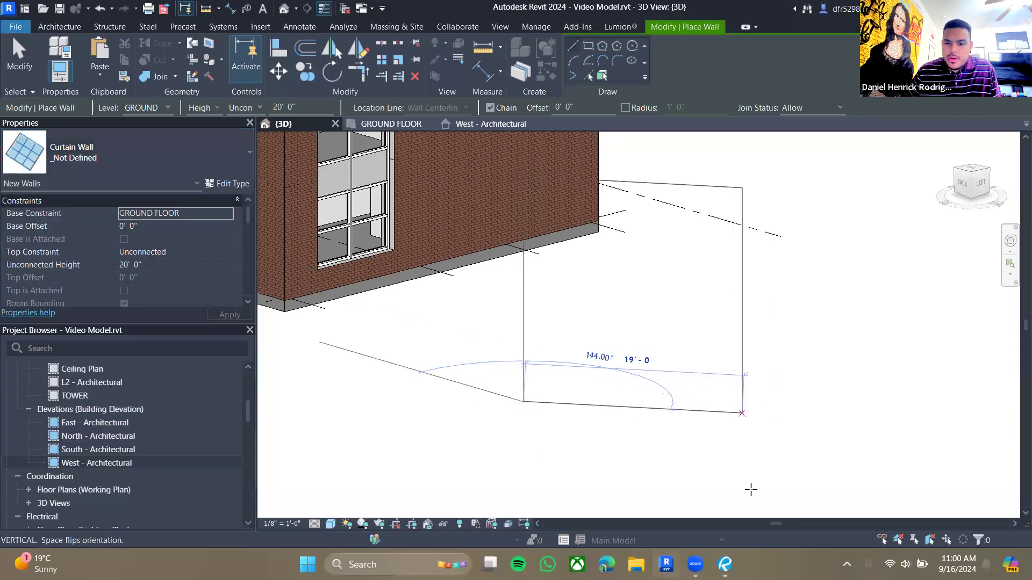
pyautogui.scroll(-1, 645, 471)
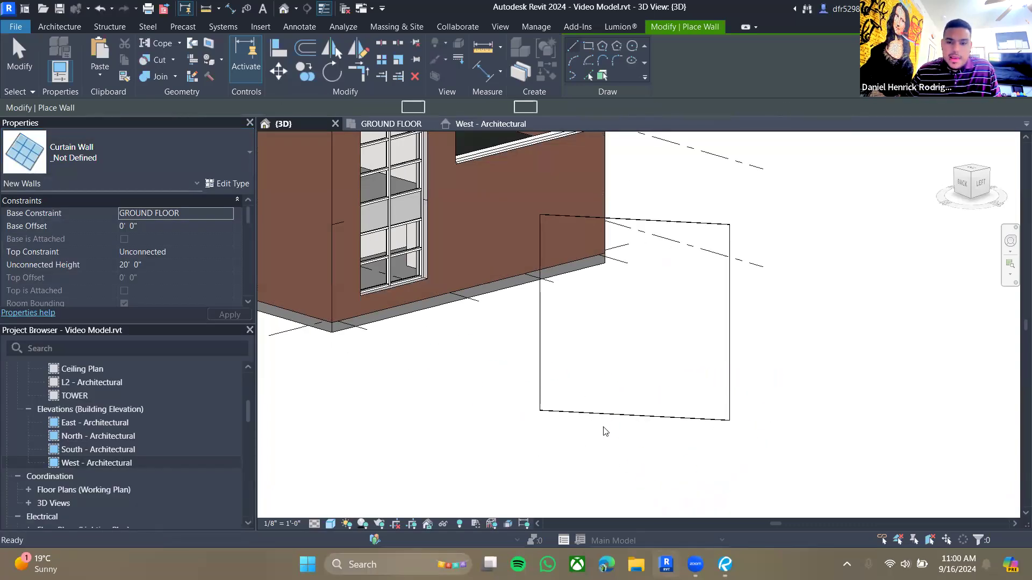
pyautogui.keyDown('shift'); pyautogui.moveTo(603, 427); pyautogui.dragTo(622, 440, button='middle'); pyautogui.keyUp('shift')
pyautogui.moveTo(778, 438); pyautogui.dragTo(594, 452, button='middle')
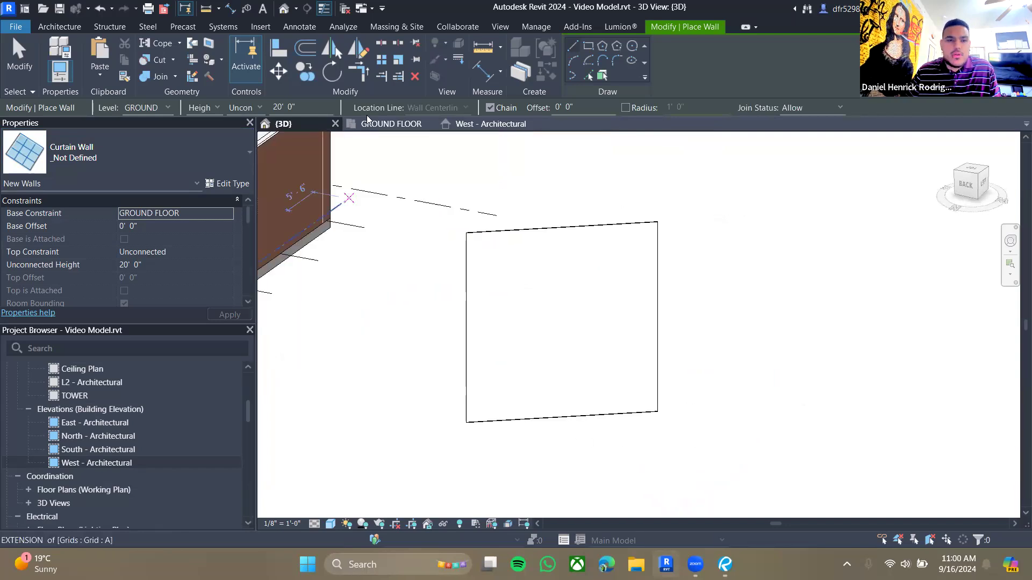
# - Place four vertical and two horizontal curtain grid lines across the new curtain wall
pyautogui.click(59, 26)
pyautogui.click(356, 55)
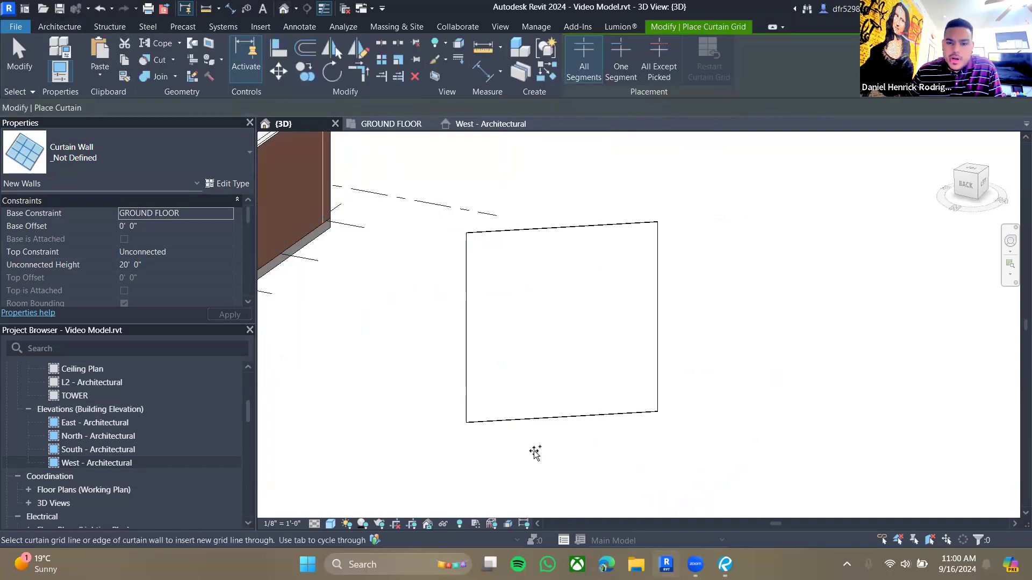
pyautogui.click(530, 419)
pyautogui.click(595, 417)
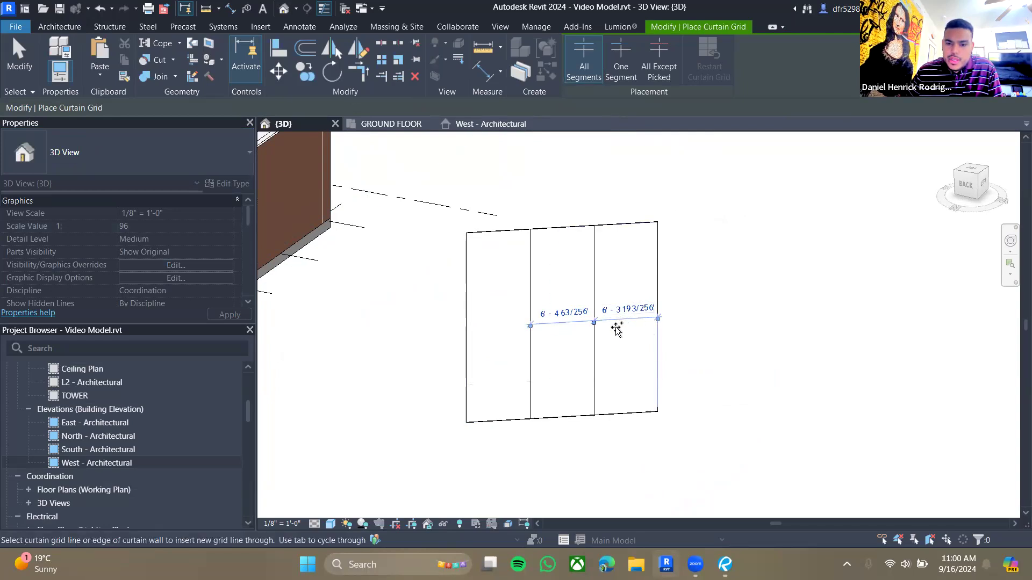
pyautogui.click(473, 332)
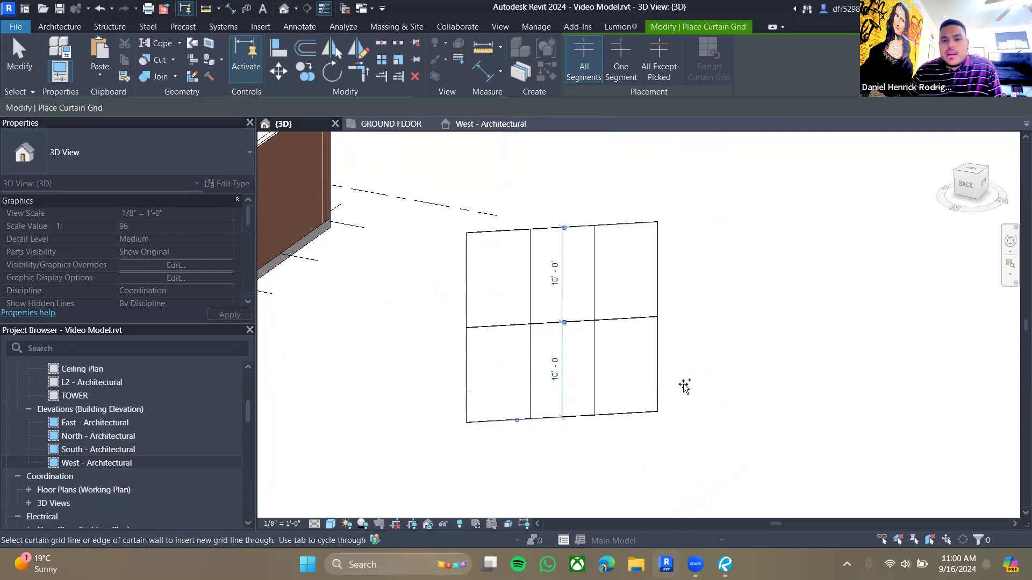
pyautogui.click(496, 423)
pyautogui.click(627, 422)
pyautogui.click(463, 279)
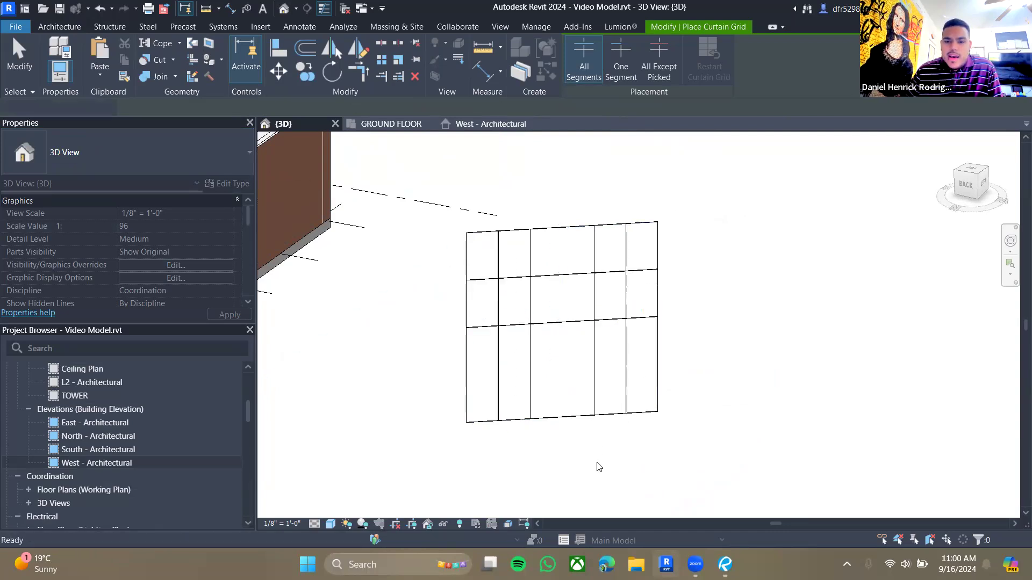
pyautogui.press('Escape')
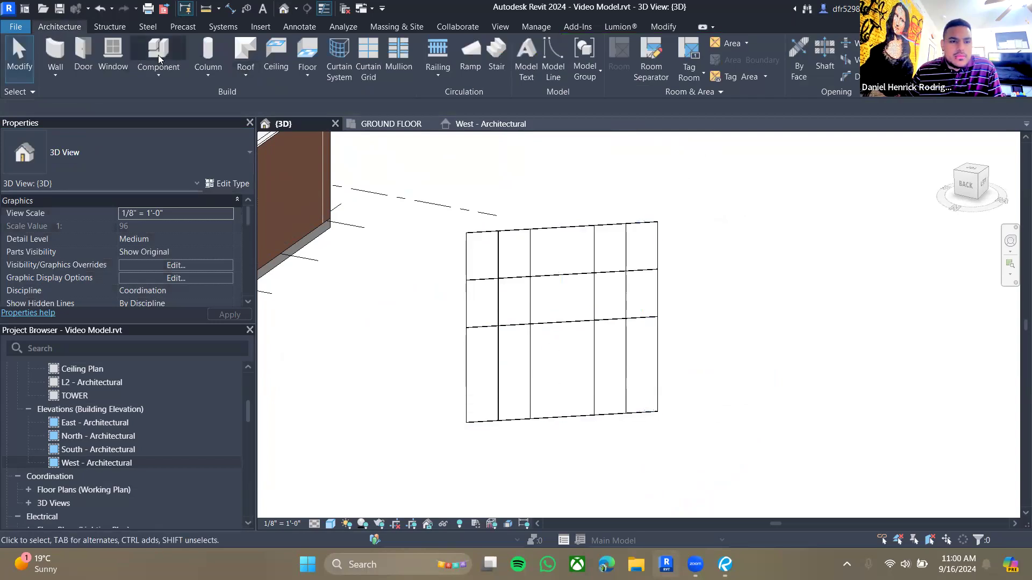
# - Add a vertical curtain grid line at the wall's centre and a horizontal one near its bottom
pyautogui.click(357, 60)
pyautogui.click(560, 232)
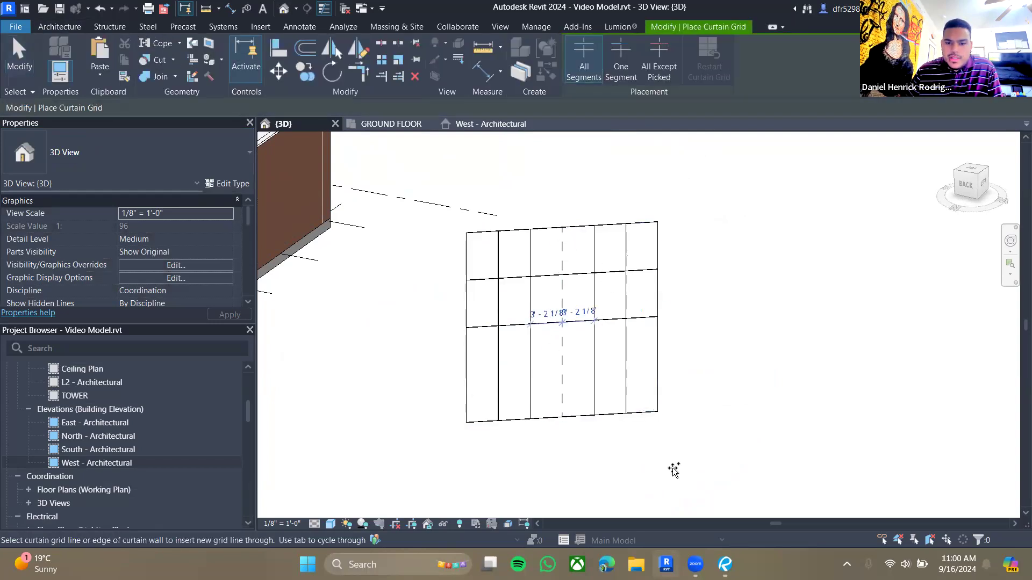
pyautogui.press('Escape')
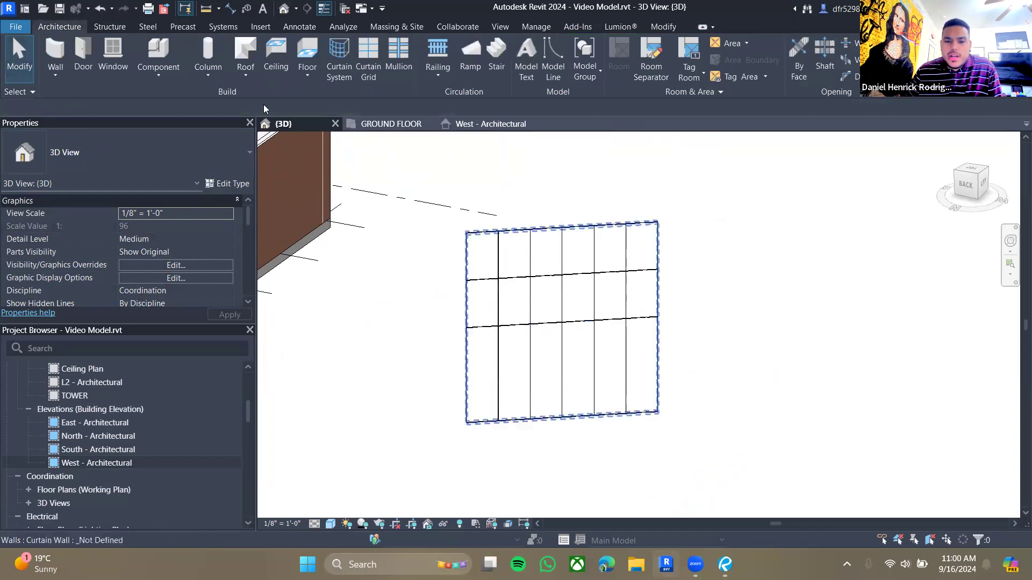
pyautogui.click(361, 67)
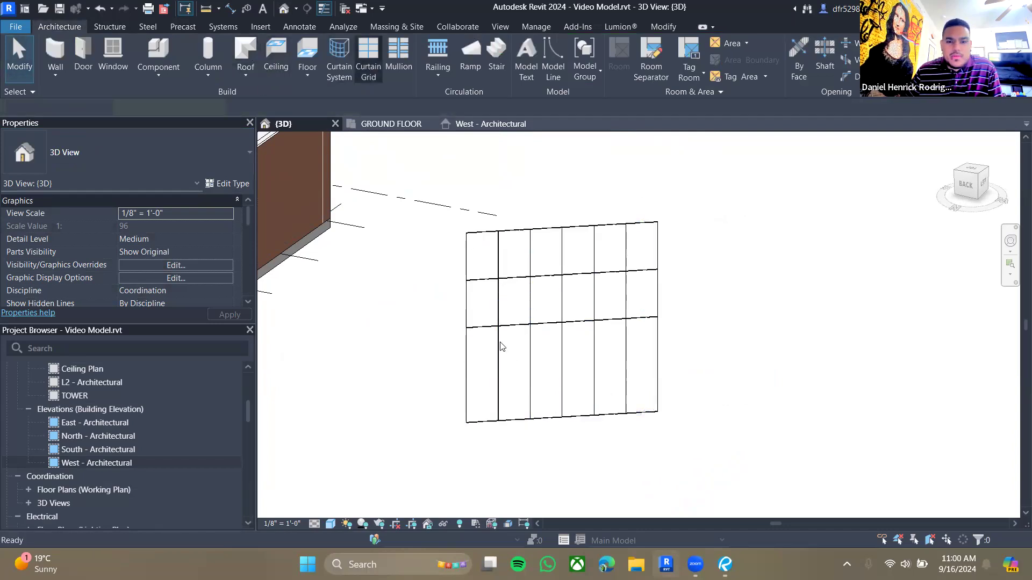
pyautogui.click(466, 376)
pyautogui.press('Escape')
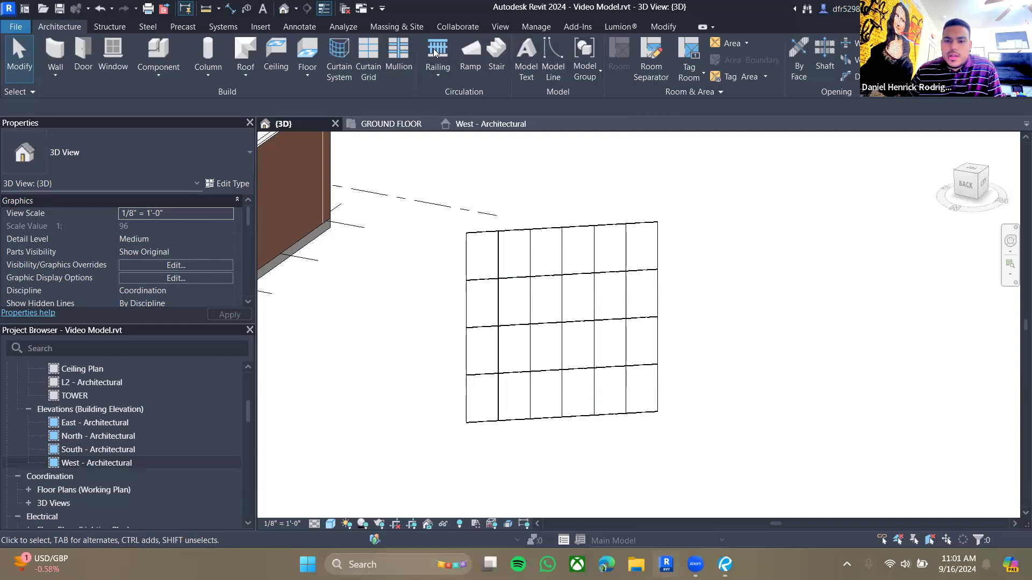
pyautogui.click(569, 370)
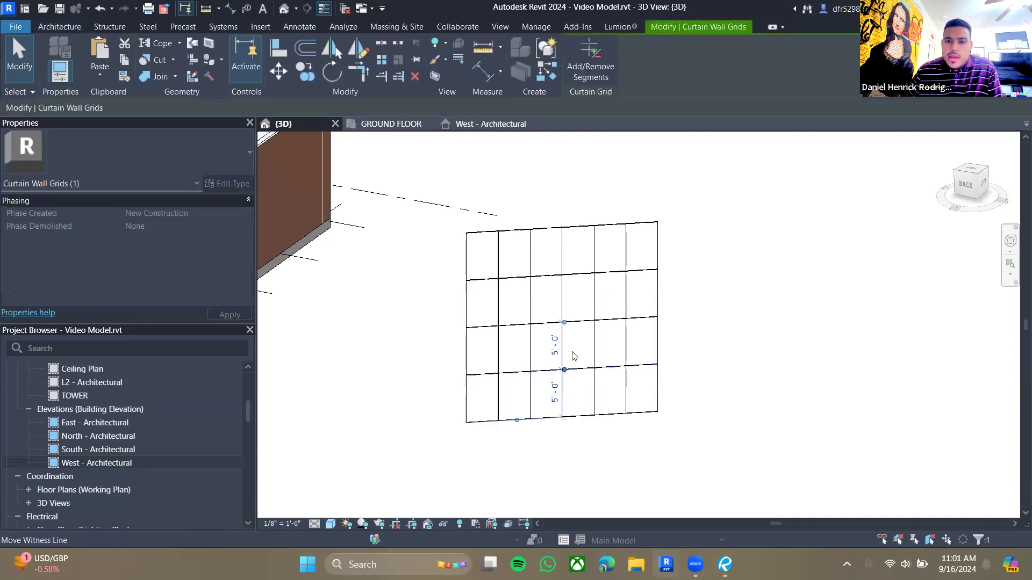
pyautogui.click(607, 63)
pyautogui.scroll(2, 559, 394)
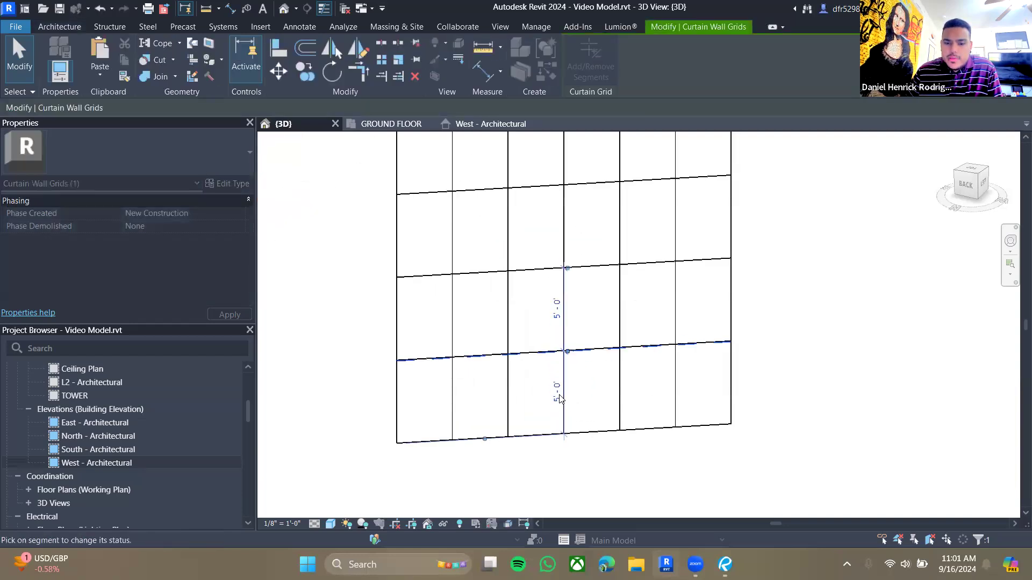
pyautogui.scroll(-2, 568, 404)
pyautogui.press('Escape')
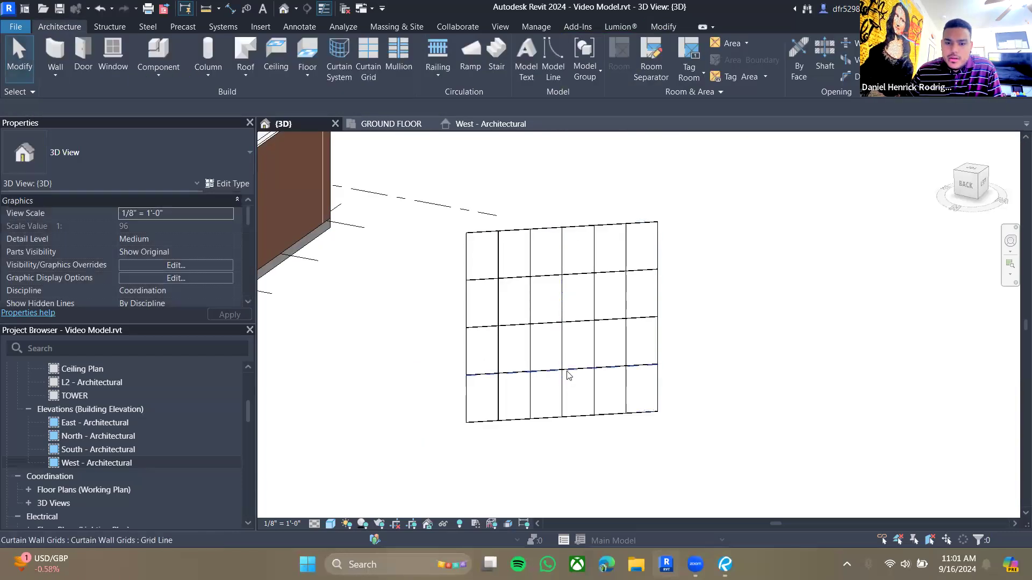
# - Remove curtain grid segments in the middle bay so the two lower central panels merge into one door-sized opening
pyautogui.click(588, 60)
pyautogui.scroll(2, 570, 392)
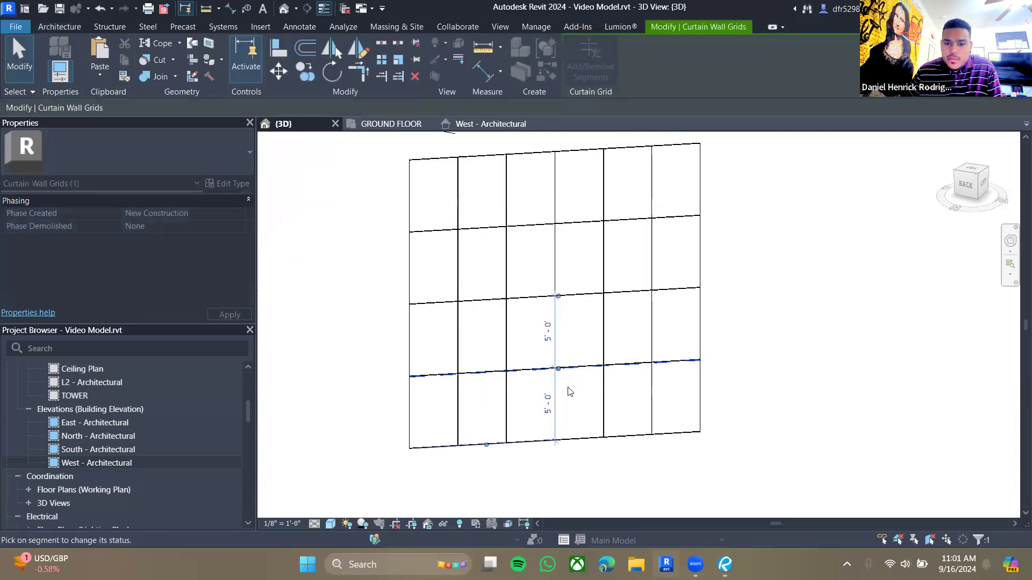
pyautogui.click(575, 368)
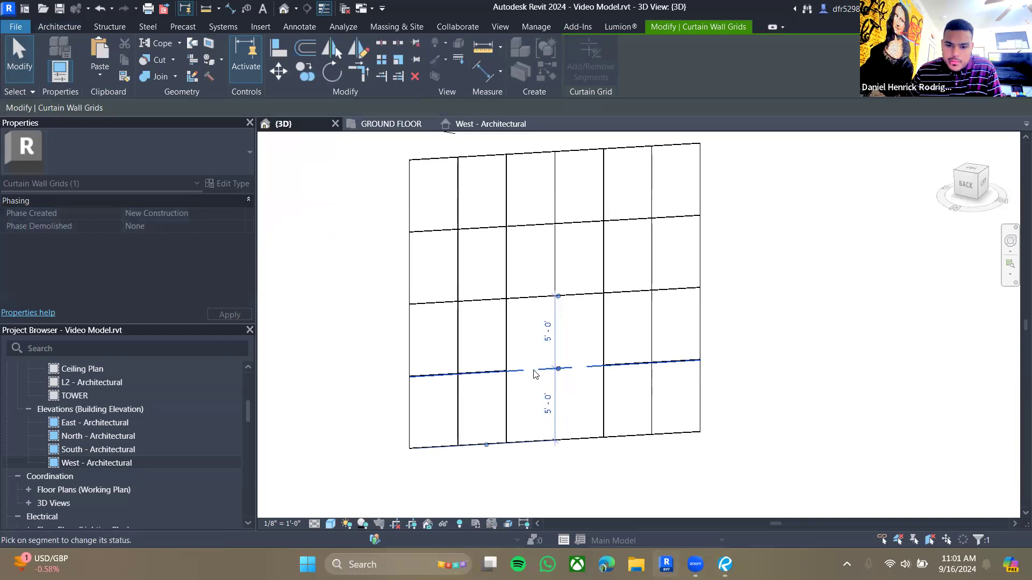
pyautogui.click(588, 414)
pyautogui.click(557, 398)
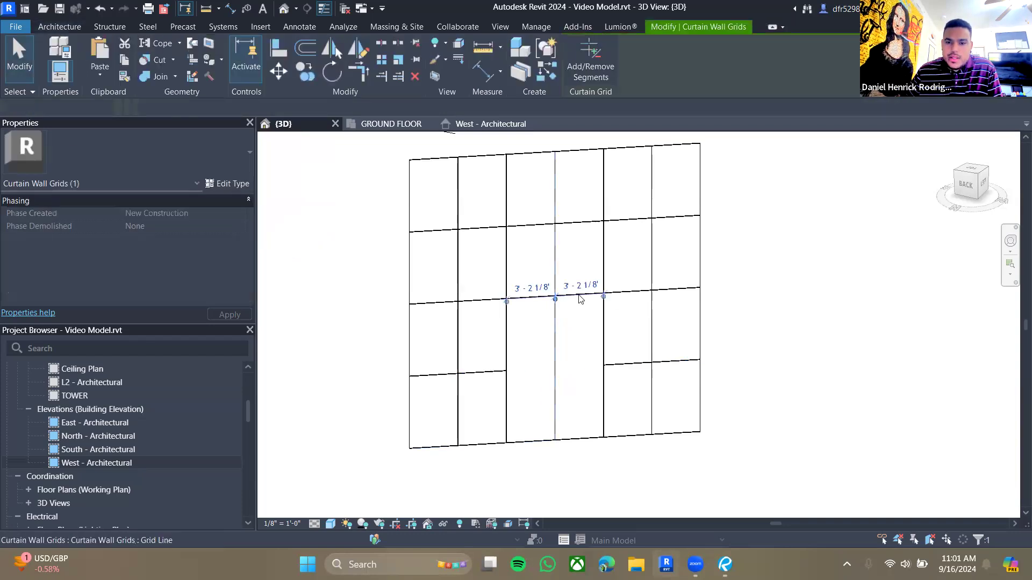
pyautogui.click(601, 59)
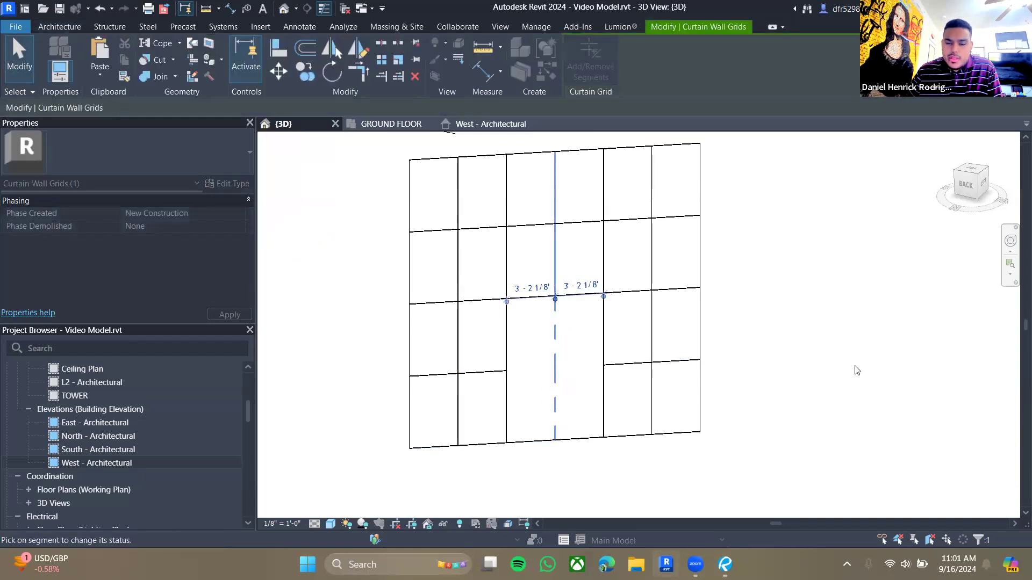
pyautogui.press('Escape')
pyautogui.press('Escape')
pyautogui.scroll(-2, 737, 295)
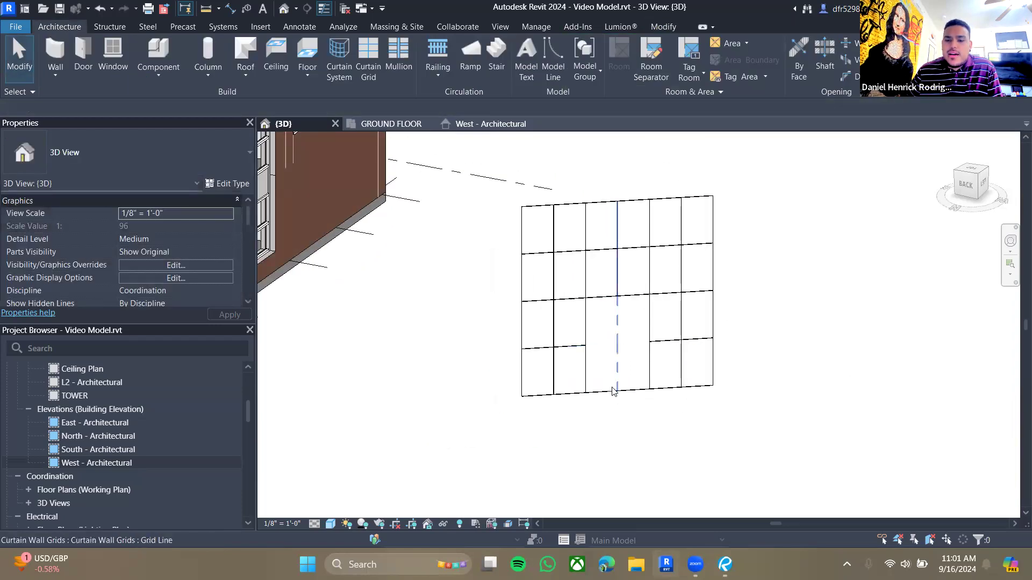
# - Place mullions on all grid lines of the new curtain wall
pyautogui.moveTo(652, 316); pyautogui.dragTo(527, 353, button='middle')
pyautogui.scroll(1, 549, 309)
pyautogui.moveTo(543, 316); pyautogui.dragTo(461, 349, button='middle')
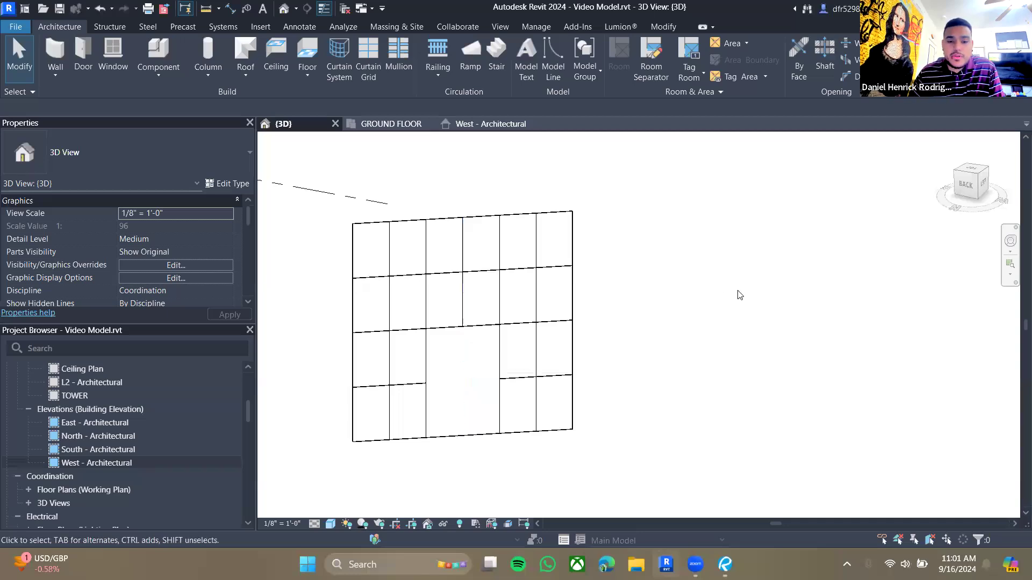
pyautogui.moveTo(623, 377); pyautogui.dragTo(737, 360, button='middle')
pyautogui.moveTo(736, 316); pyautogui.dragTo(716, 300, button='middle')
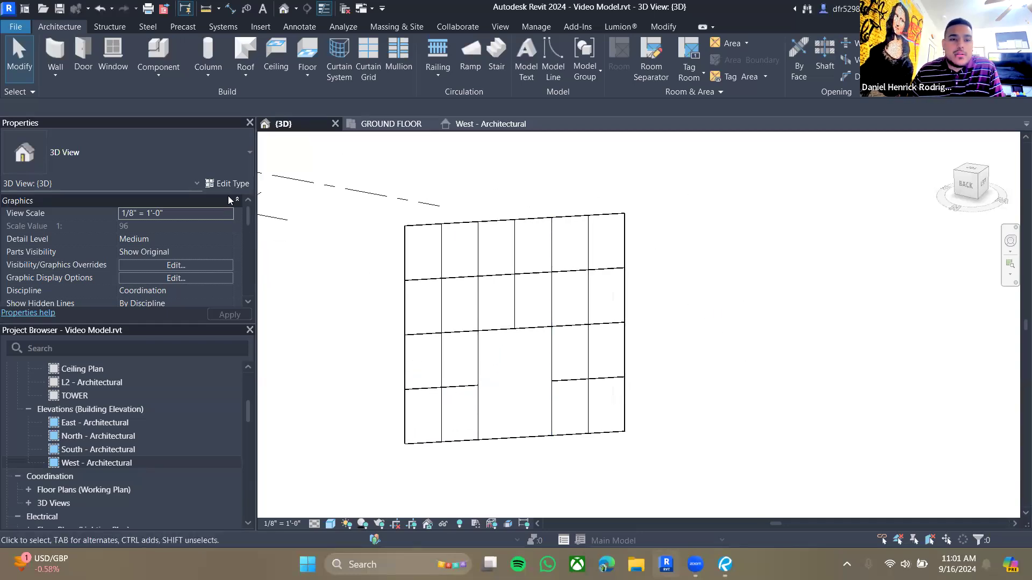
pyautogui.click(391, 52)
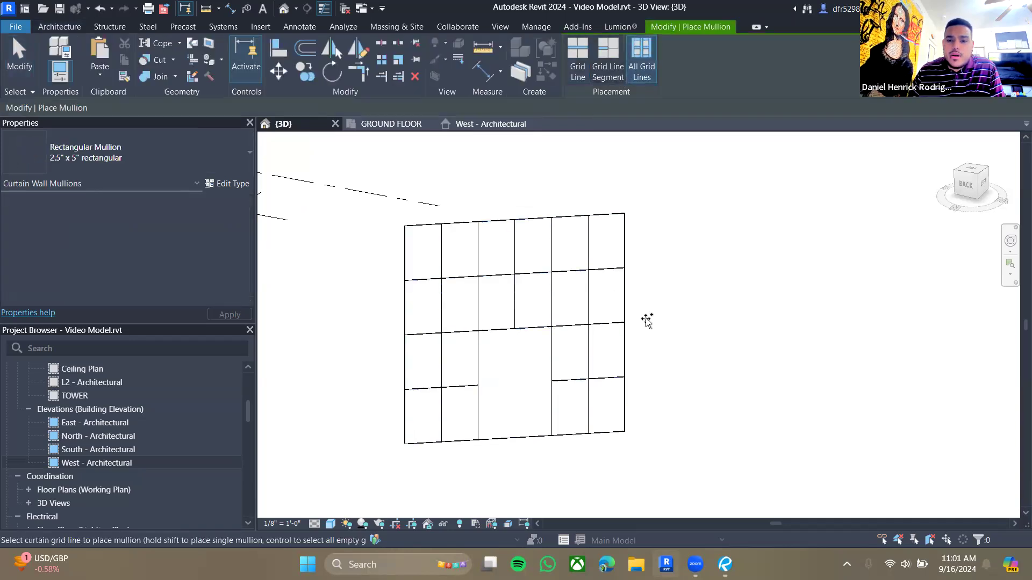
pyautogui.click(627, 311)
pyautogui.press('Escape')
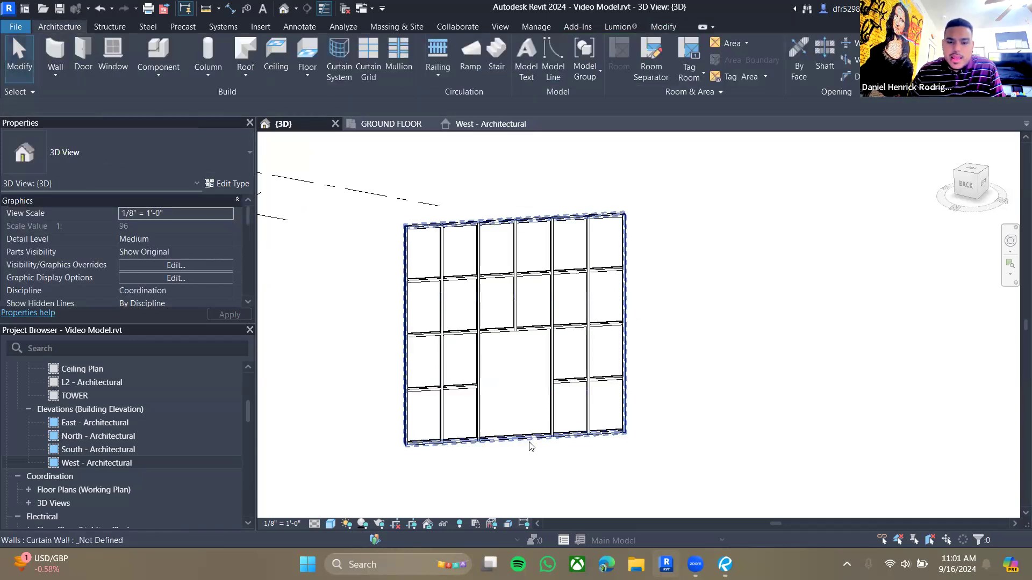
# - Delete the bottom mullion segment beneath the central opening
pyautogui.scroll(3, 533, 445)
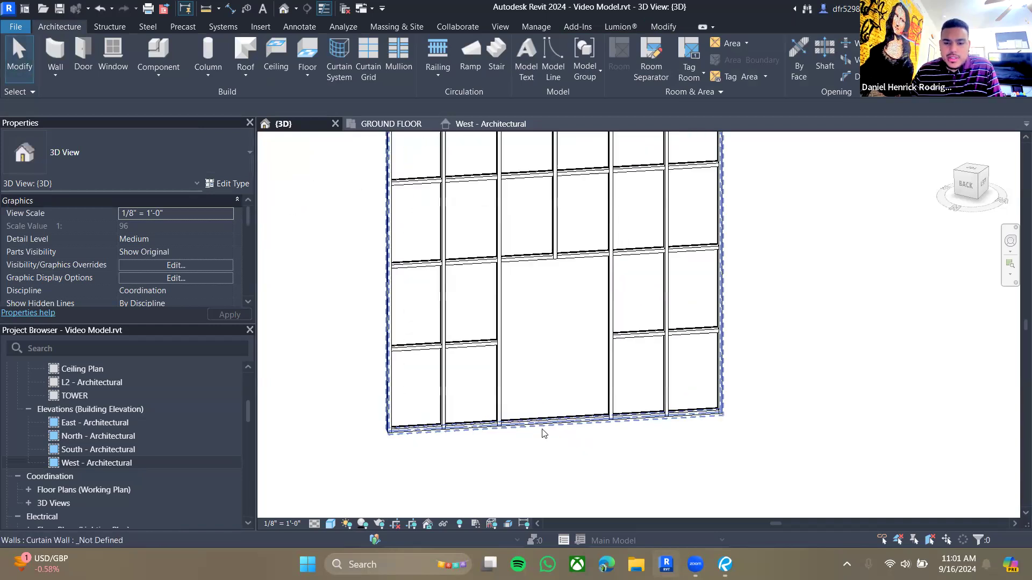
pyautogui.scroll(1, 544, 433)
pyautogui.click(535, 423)
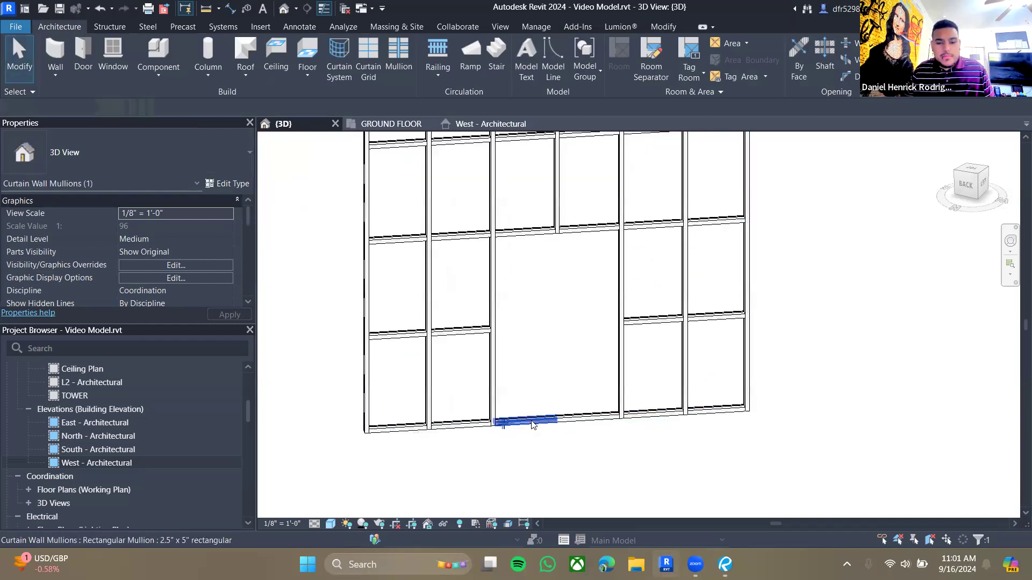
pyautogui.keyDown('ctrl'); pyautogui.click(577, 419); pyautogui.keyUp('ctrl')
pyautogui.press('Delete')
pyautogui.moveTo(641, 449); pyautogui.dragTo(572, 465, button='middle')
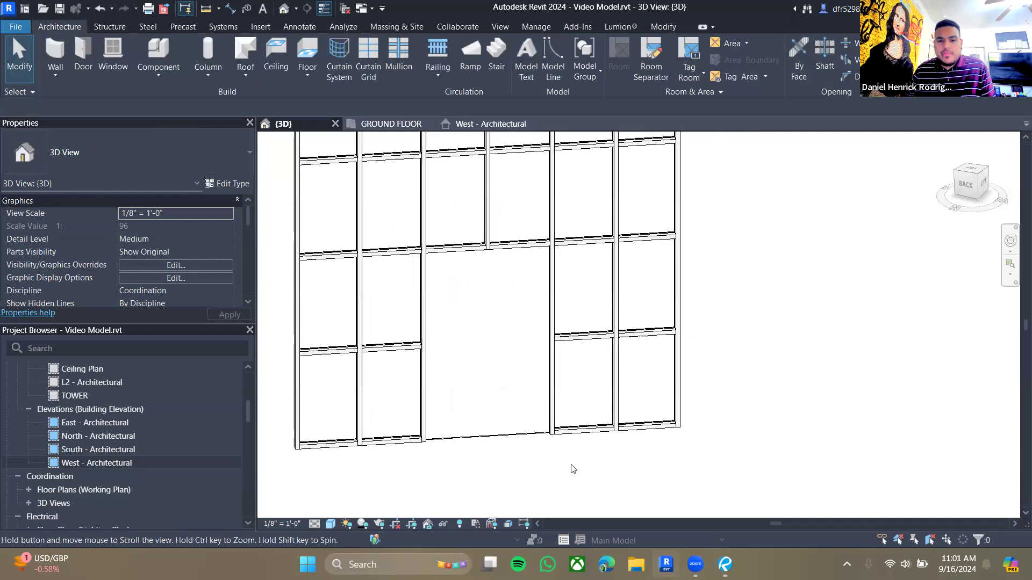
pyautogui.scroll(-2, 532, 456)
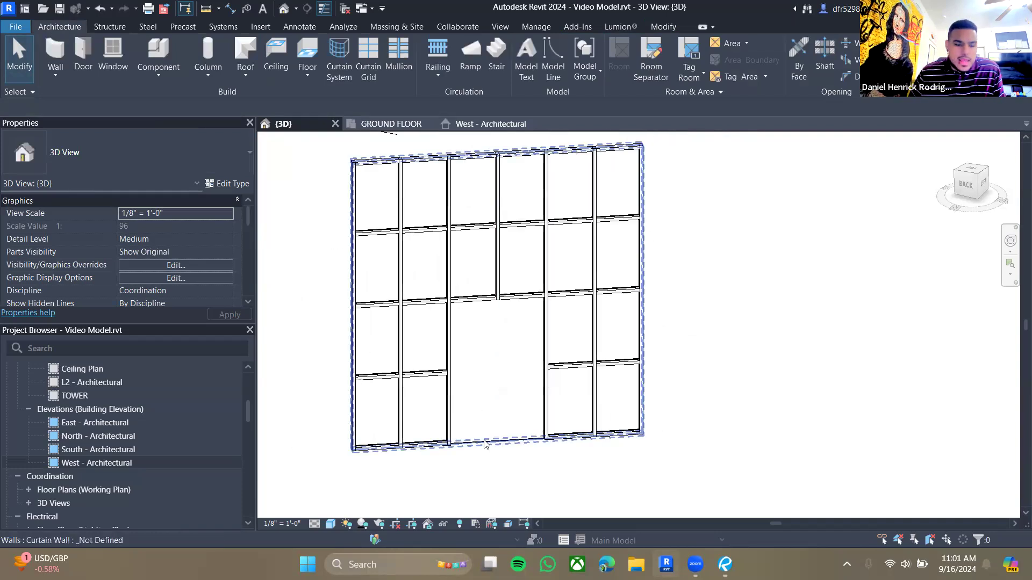
# - Select the central opening panel to inspect it, then deselect
pyautogui.press('Tab')
pyautogui.click(484, 444)
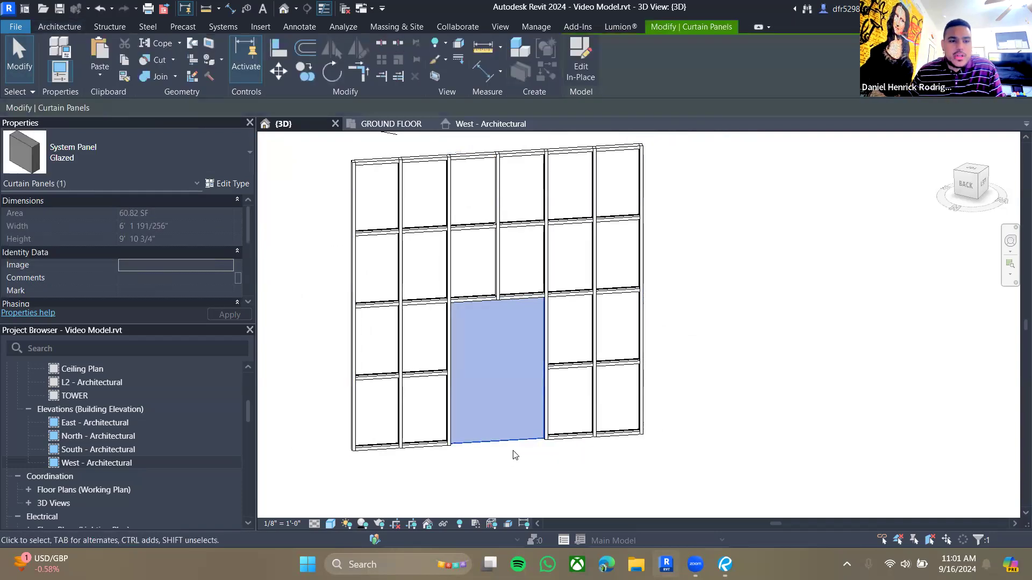
pyautogui.click(527, 478)
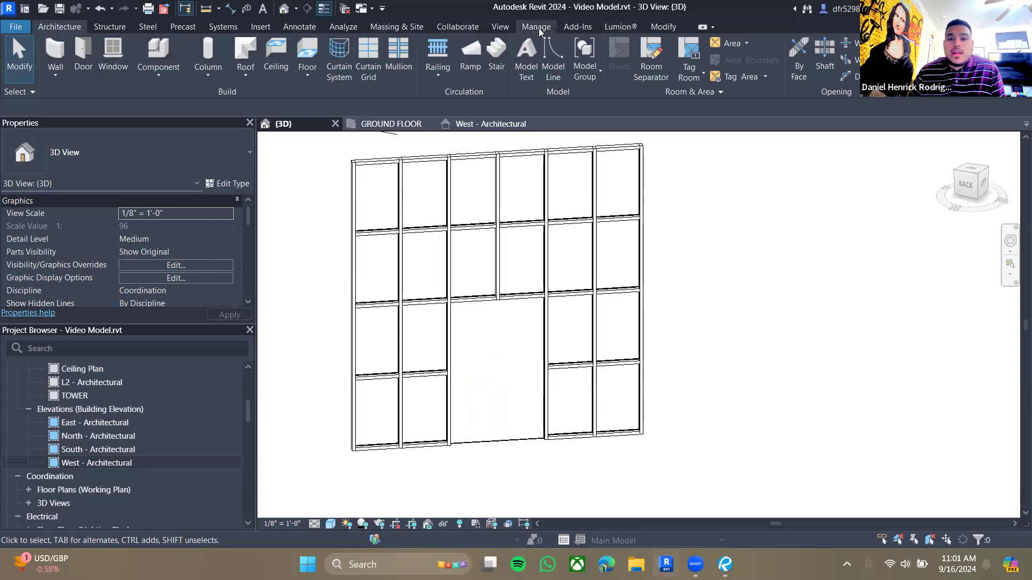
# - Load the Door-Curtain-Wall-Double-Storefront family from the library's Doors folder
pyautogui.click(524, 29)
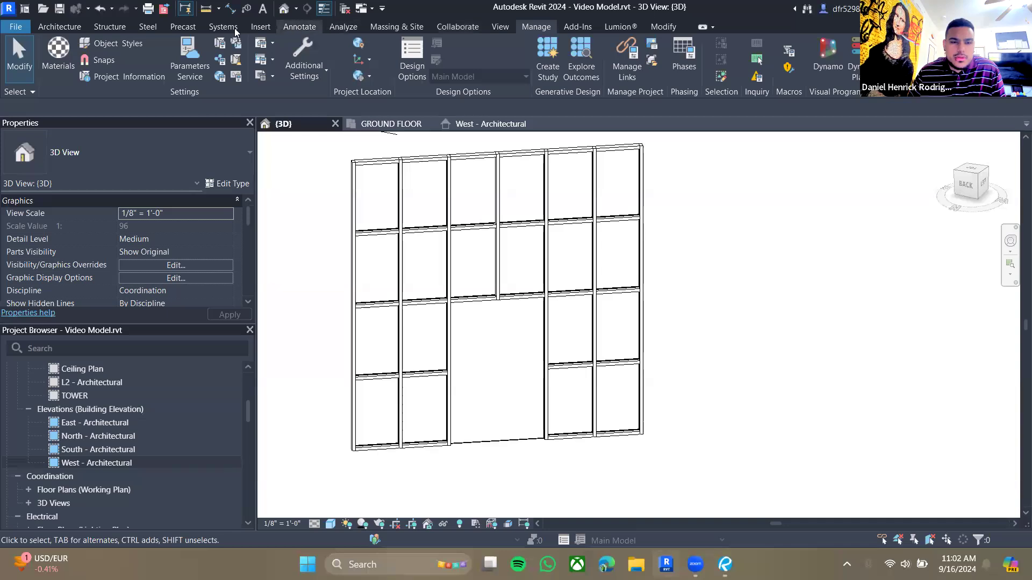
pyautogui.click(263, 32)
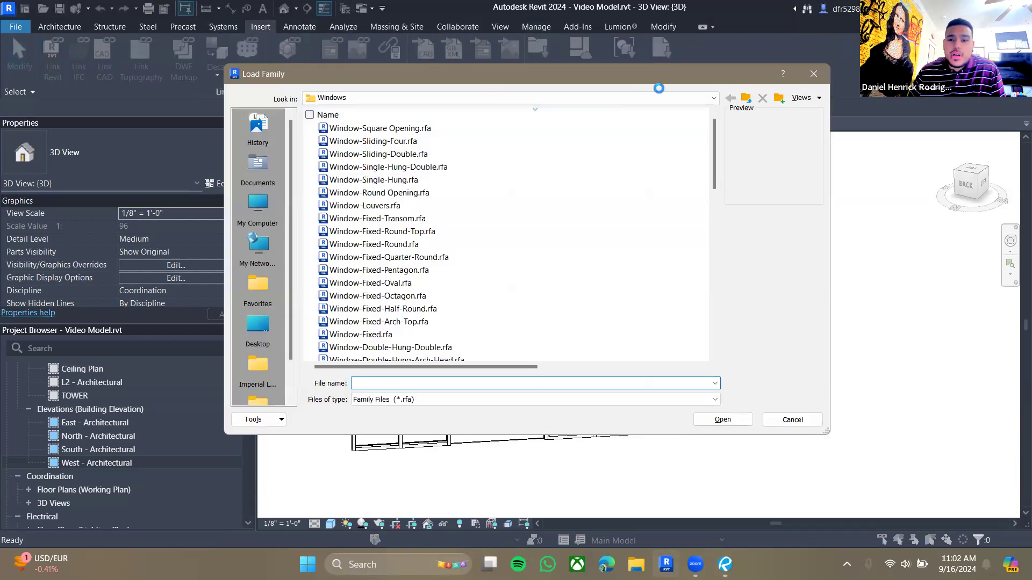
pyautogui.click(746, 97)
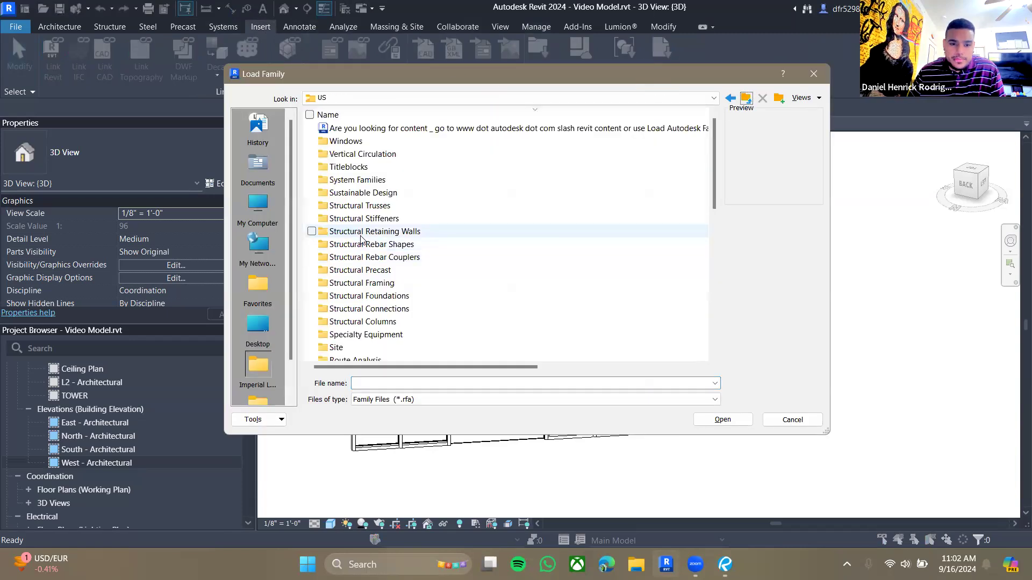
pyautogui.scroll(-4, 340, 328)
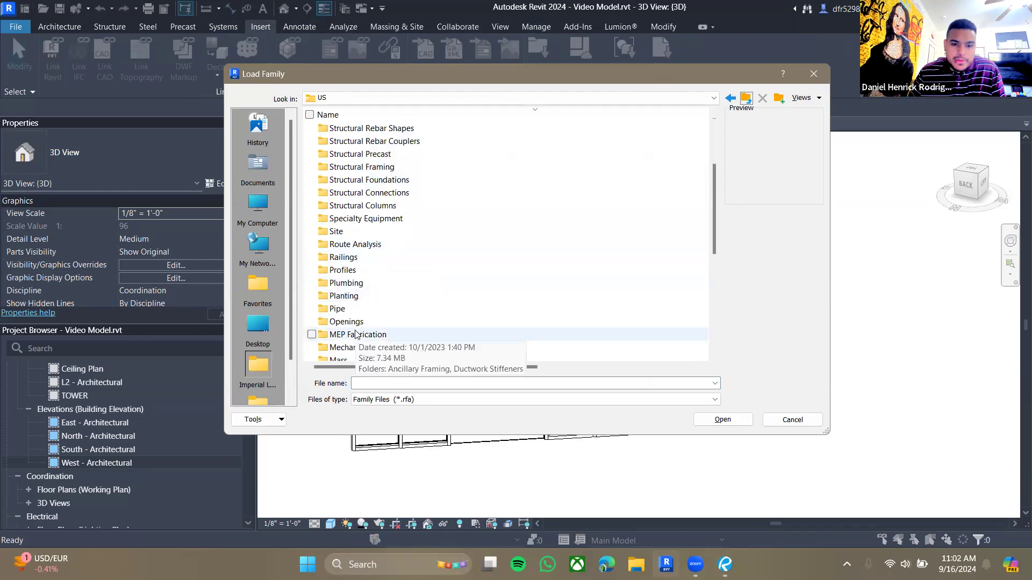
pyautogui.scroll(-2, 363, 327)
pyautogui.doubleClick(353, 311)
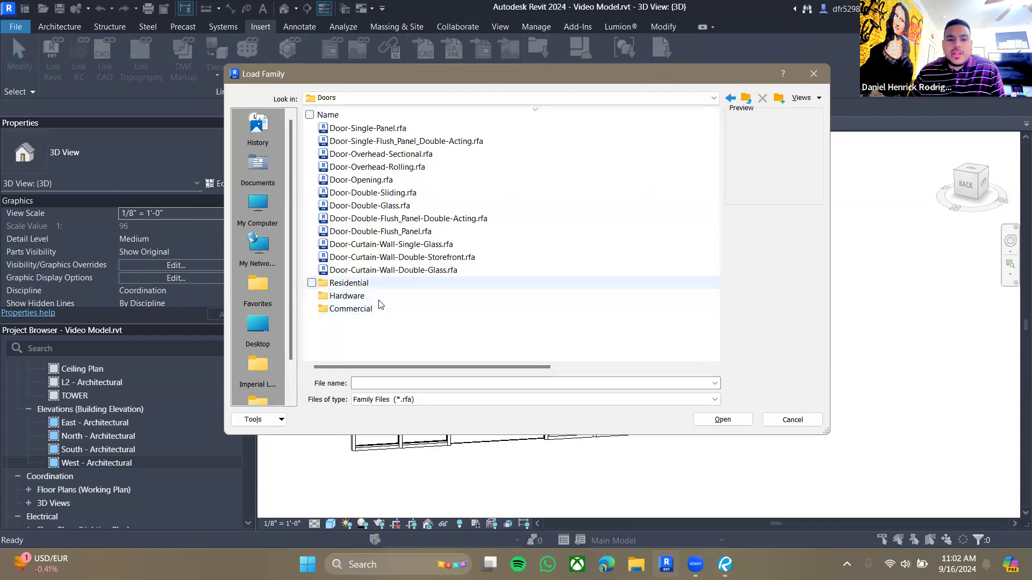
pyautogui.click(378, 275)
pyautogui.click(410, 246)
pyautogui.click(382, 268)
pyautogui.click(378, 258)
pyautogui.click(383, 245)
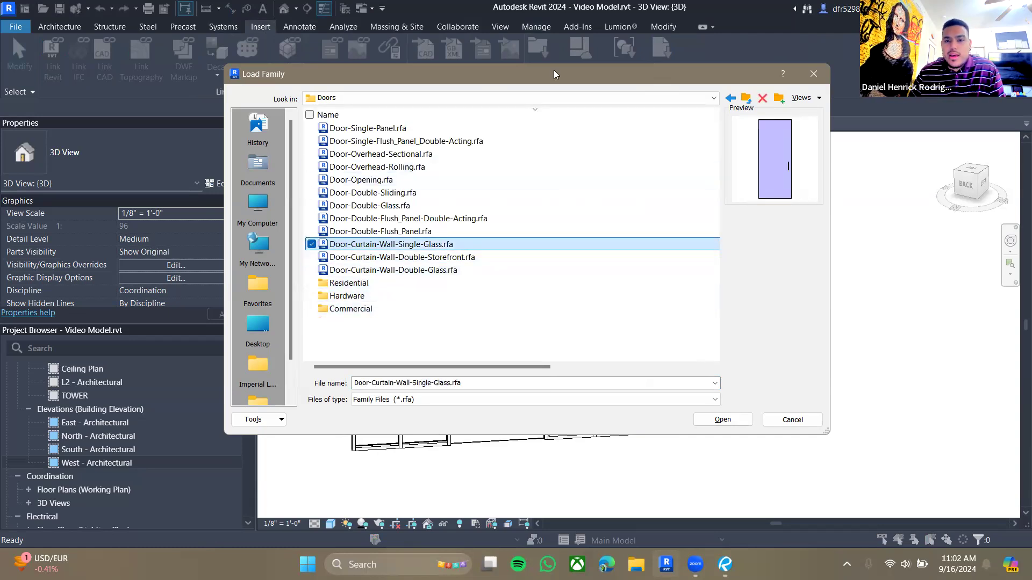
pyautogui.moveTo(553, 74); pyautogui.dragTo(408, 104)
pyautogui.click(247, 287)
pyautogui.click(247, 301)
pyautogui.click(248, 275)
pyautogui.click(247, 288)
pyautogui.moveTo(412, 108); pyautogui.dragTo(492, 88)
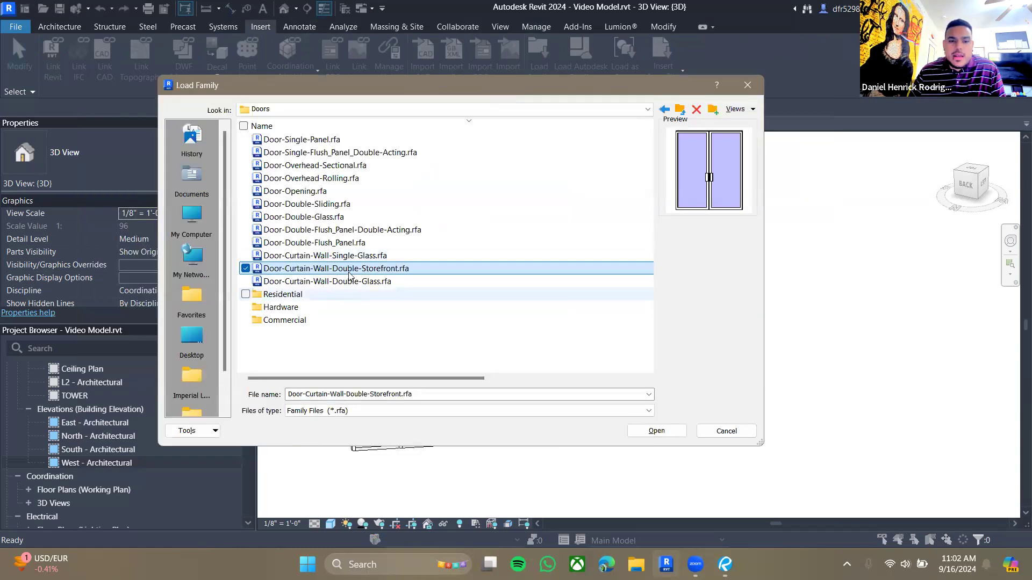
pyautogui.click(657, 431)
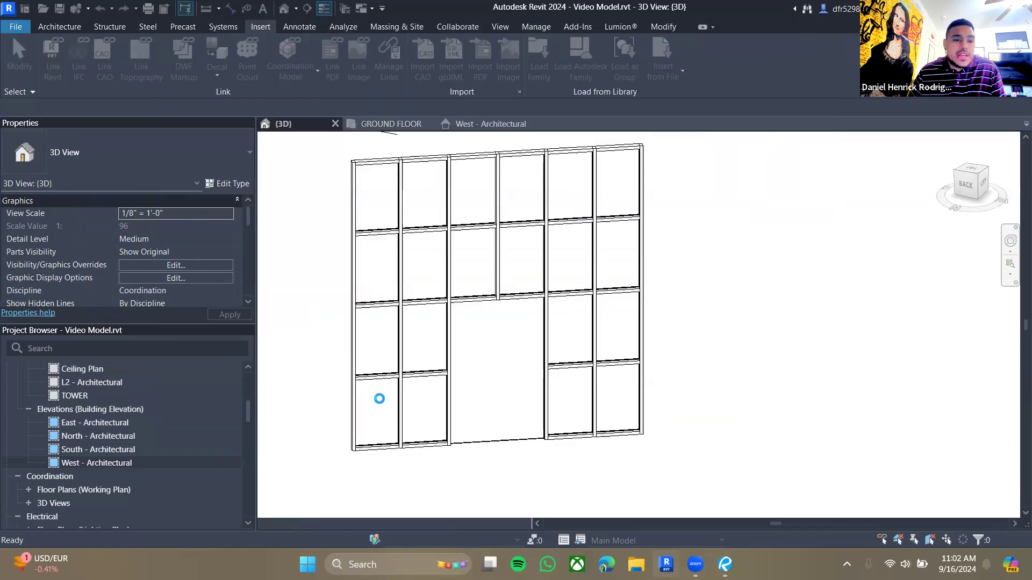
pyautogui.scroll(-2, 371, 328)
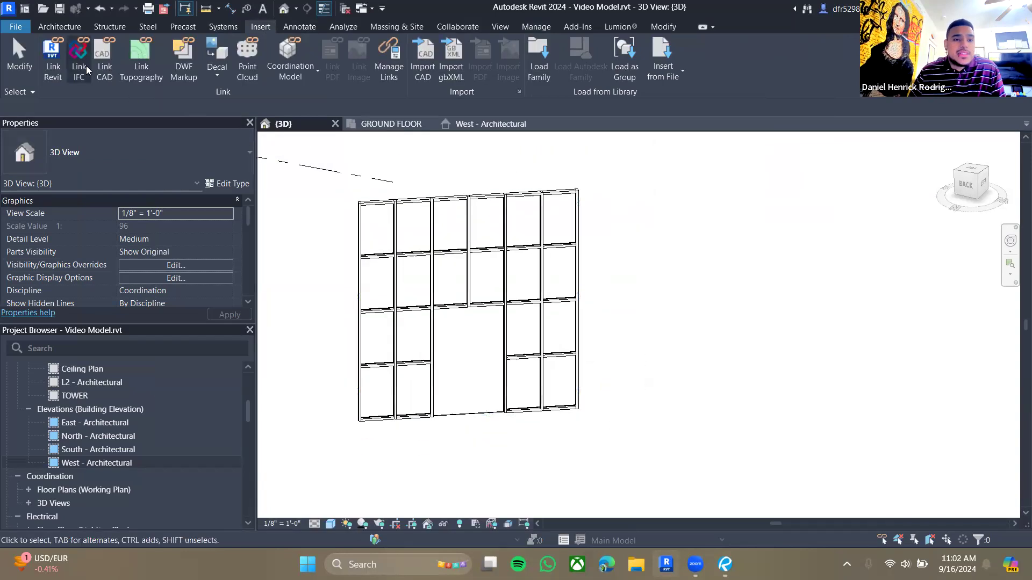
pyautogui.click(61, 25)
pyautogui.click(87, 44)
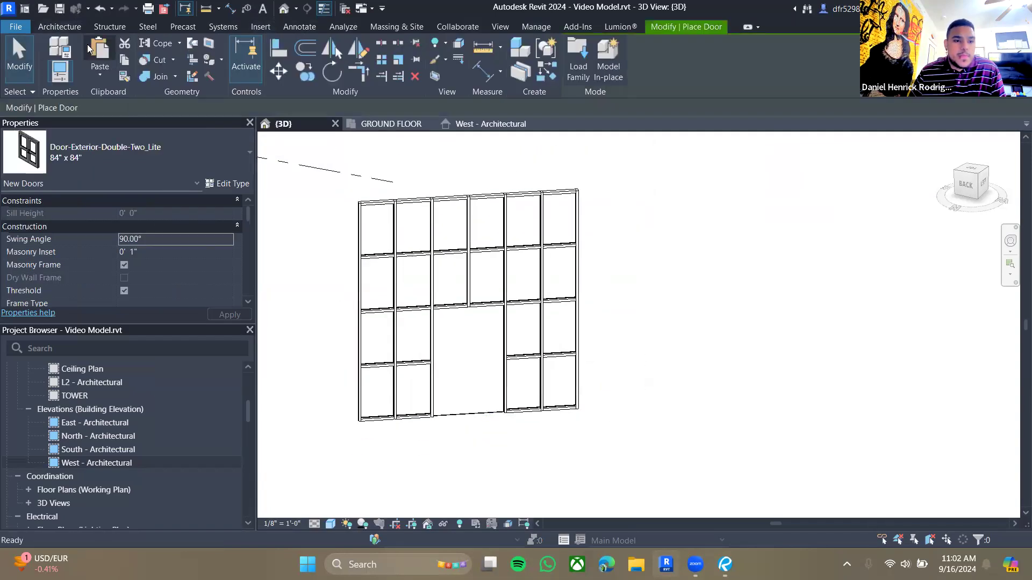
pyautogui.click(167, 171)
pyautogui.scroll(-3, 127, 338)
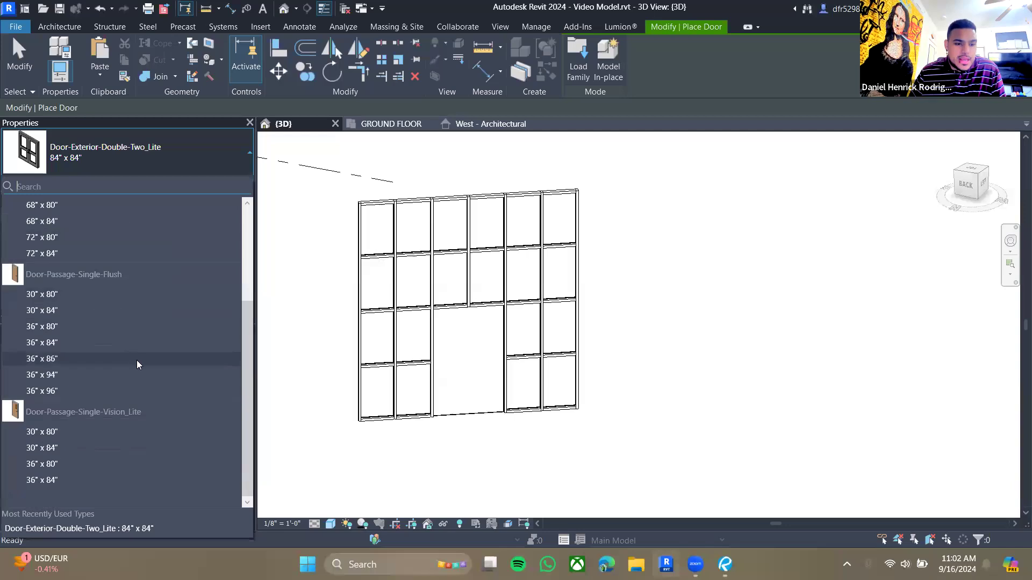
pyautogui.scroll(3, 125, 433)
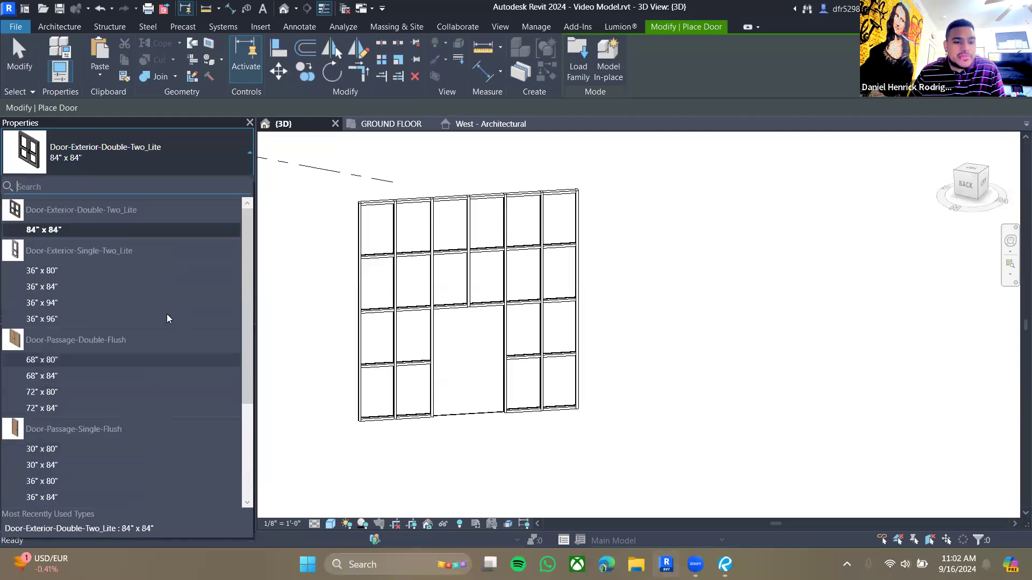
pyautogui.scroll(-3, 251, 270)
pyautogui.moveTo(241, 371); pyautogui.dragTo(236, 202)
pyautogui.click(501, 376)
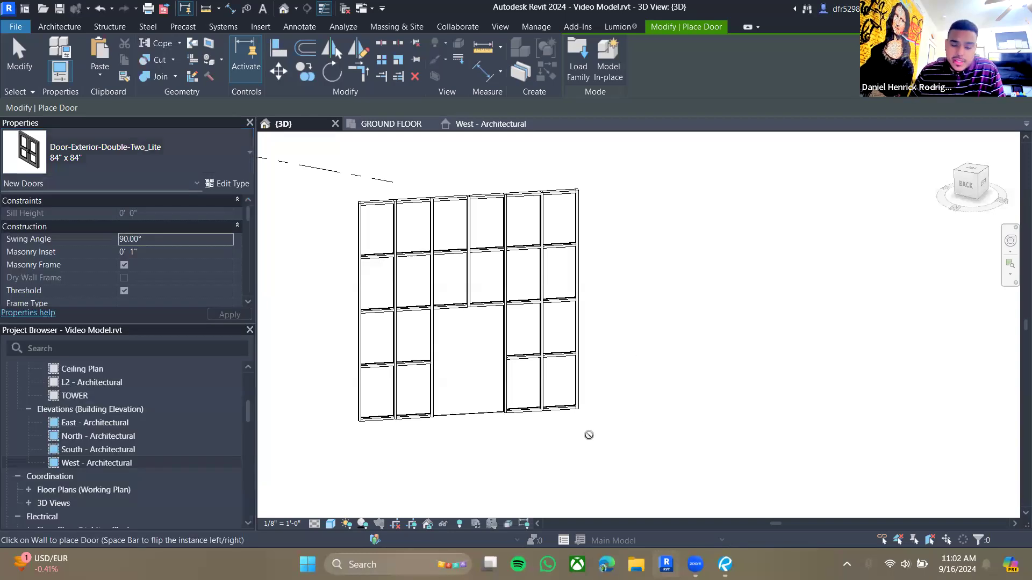
pyautogui.press('Escape')
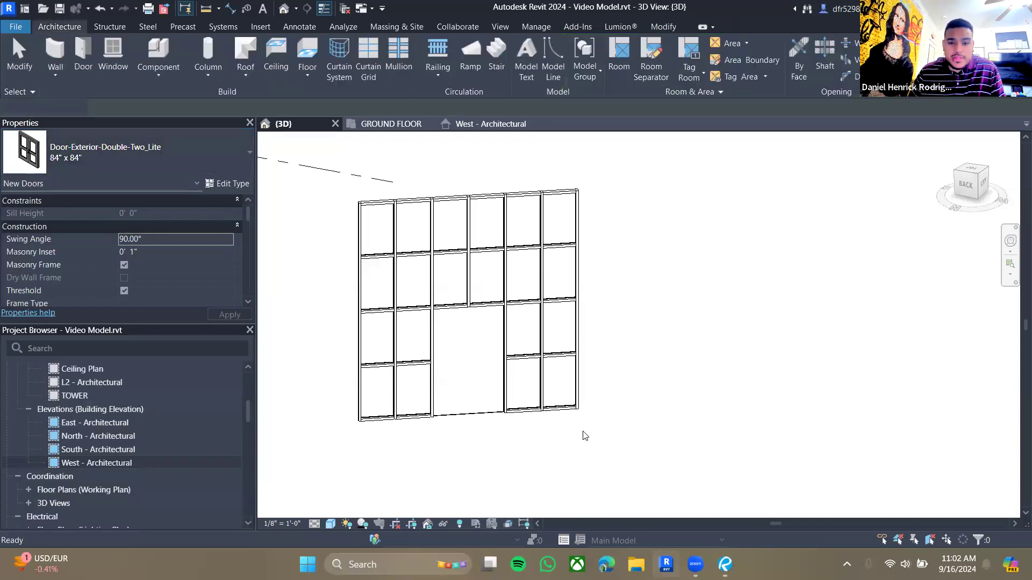
# - Change the central opening panel's type to the Door-Curtain-Wall-Double-Storefront door
pyautogui.click(458, 416)
pyautogui.click(448, 441)
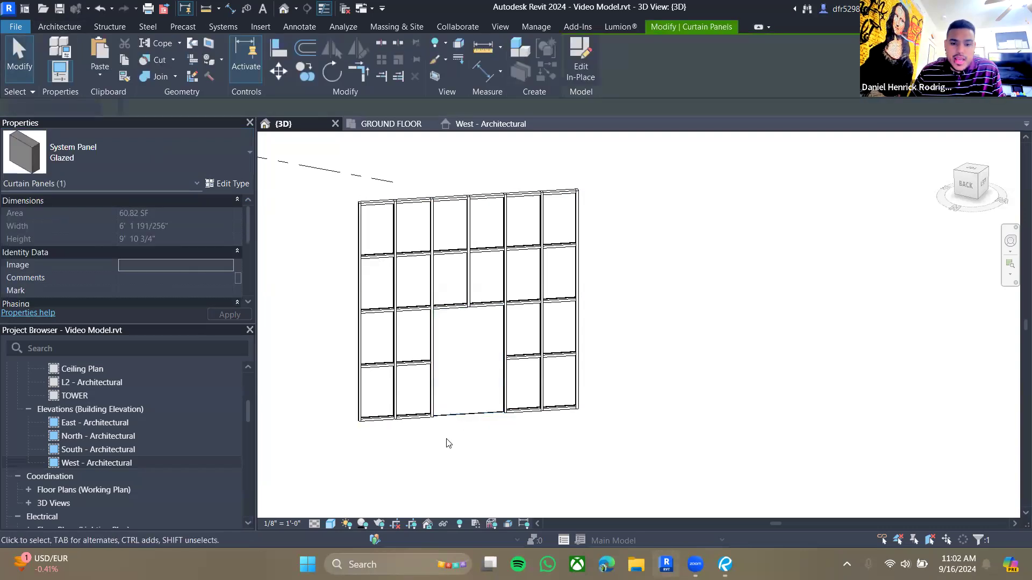
pyautogui.press('Tab')
pyautogui.click(454, 417)
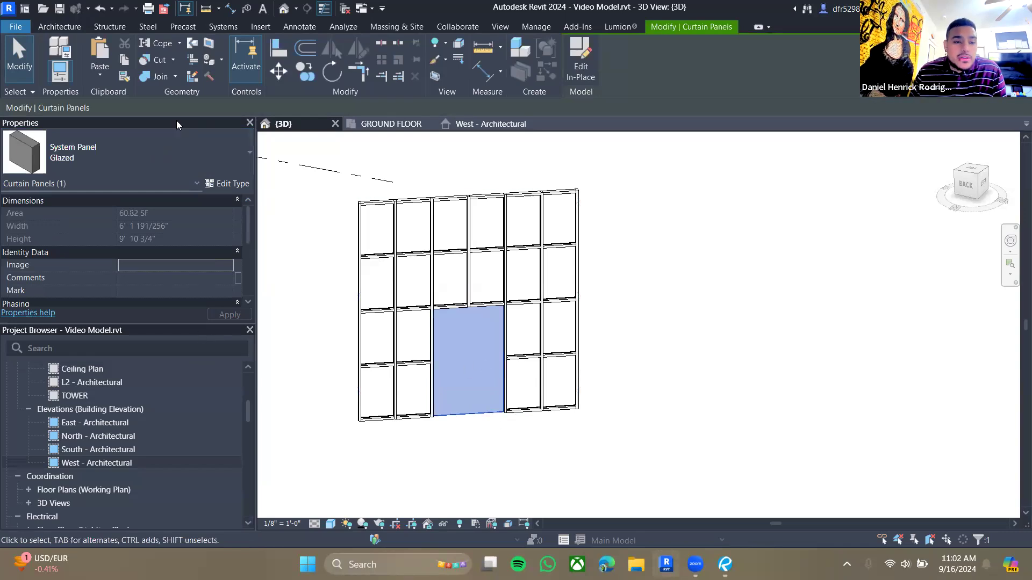
pyautogui.click(234, 152)
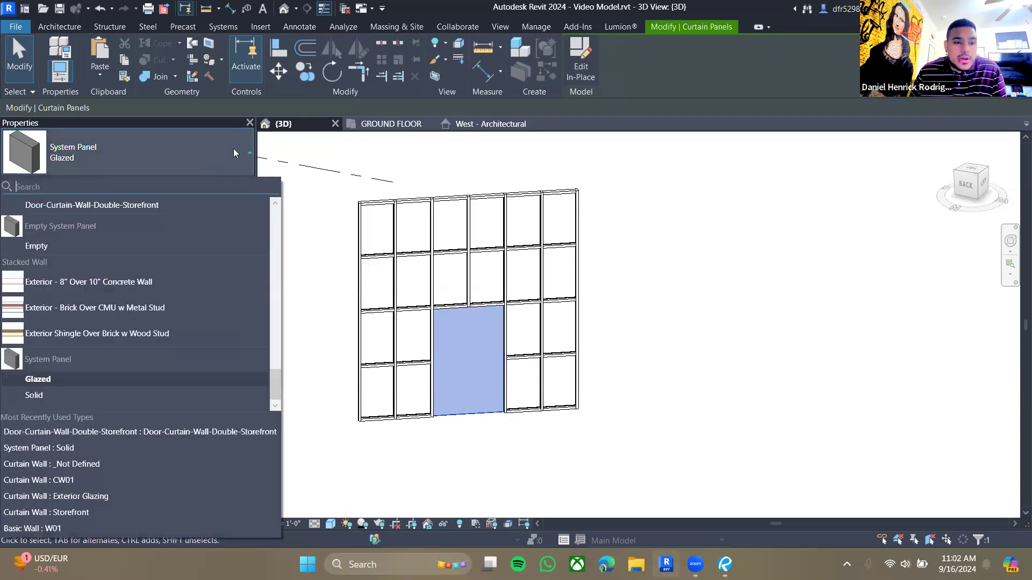
pyautogui.scroll(5, 169, 360)
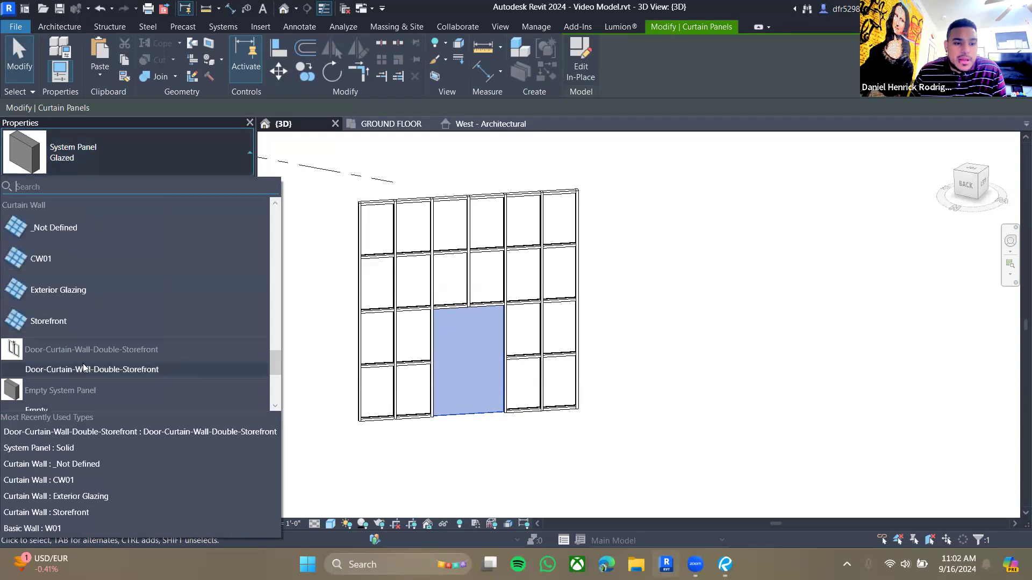
pyautogui.scroll(-4, 83, 368)
pyautogui.scroll(2, 67, 292)
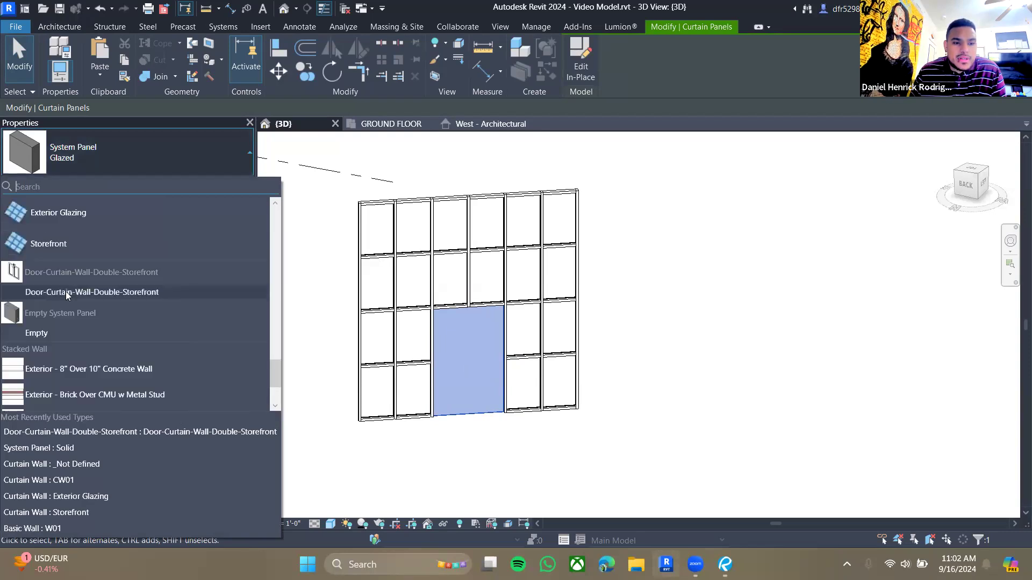
pyautogui.click(65, 292)
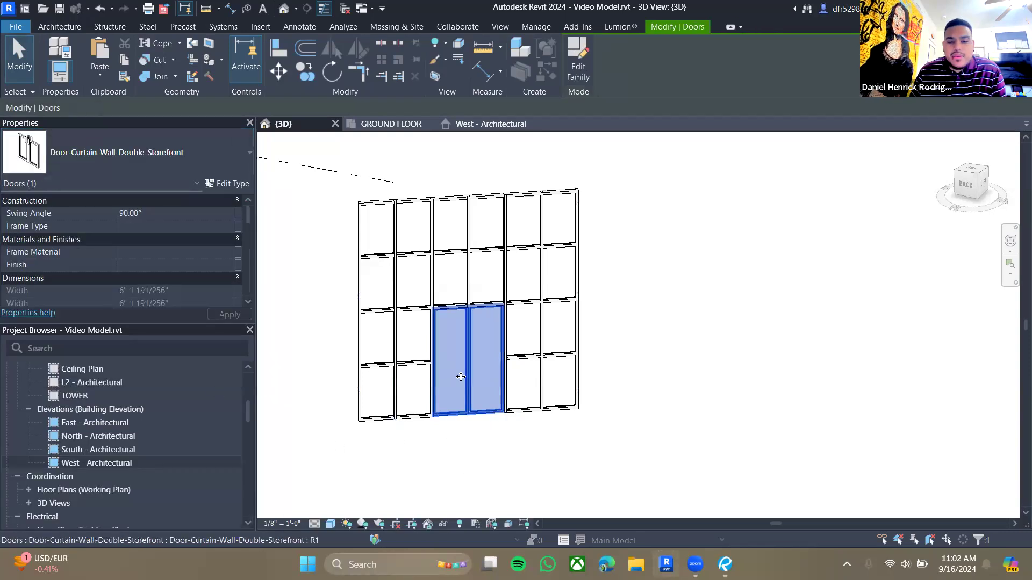
# - Set the 3D view's detail level to Fine
pyautogui.click(426, 442)
pyautogui.click(330, 524)
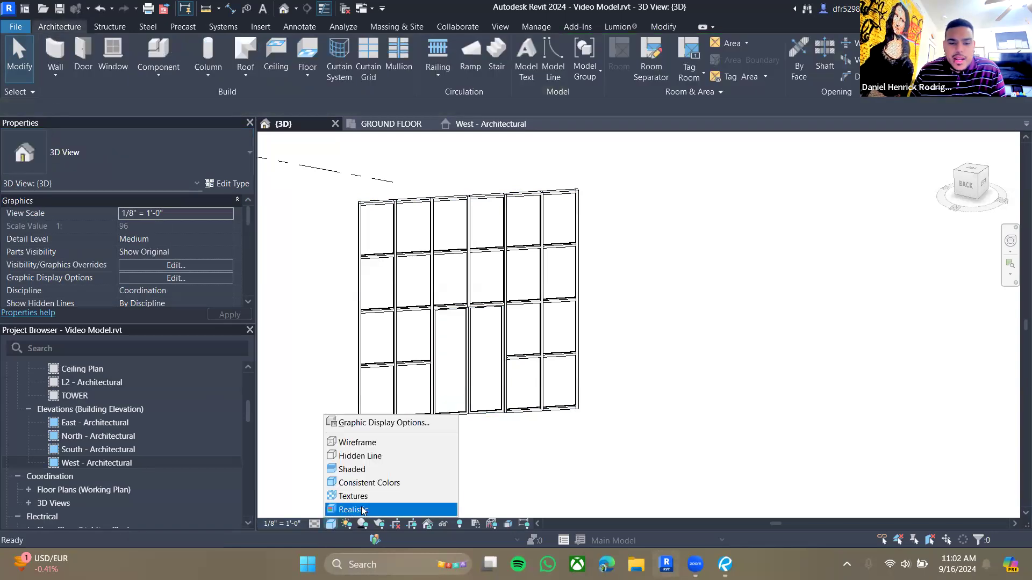
pyautogui.click(315, 524)
pyautogui.click(331, 509)
# - Delete the separate practice curtain wall with the storefront door
pyautogui.scroll(2, 465, 444)
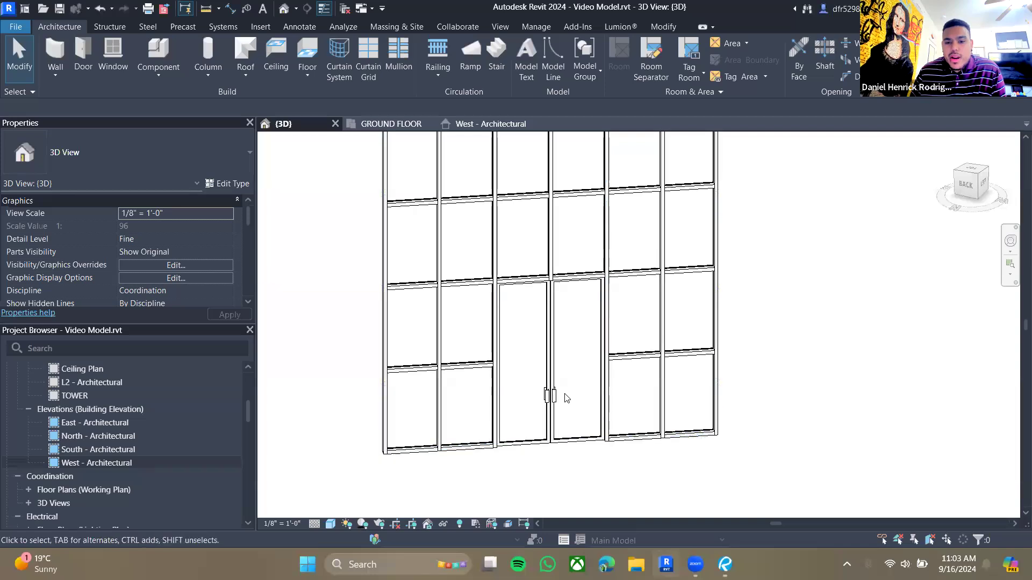
pyautogui.scroll(-1, 562, 387)
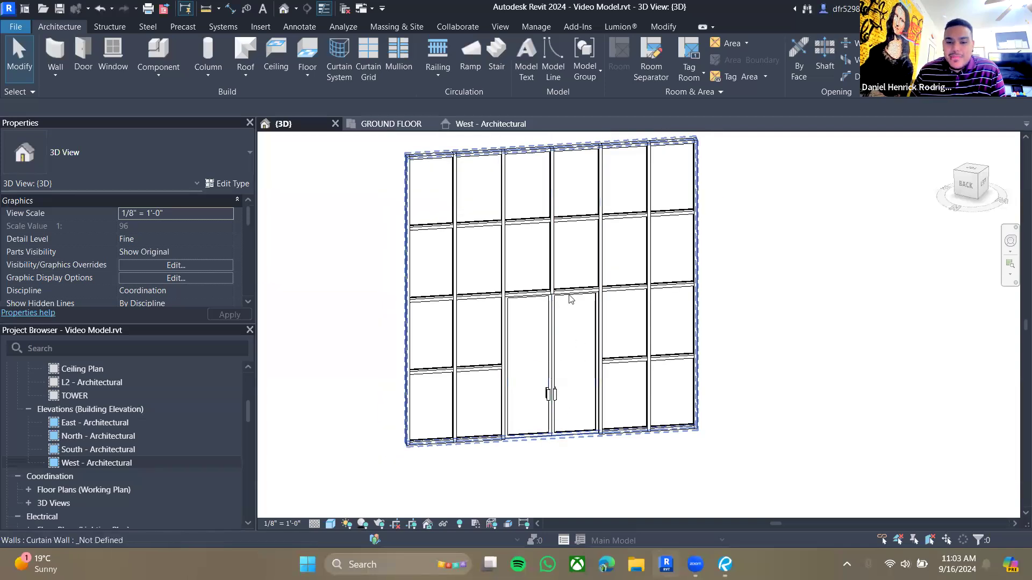
pyautogui.scroll(-1, 603, 413)
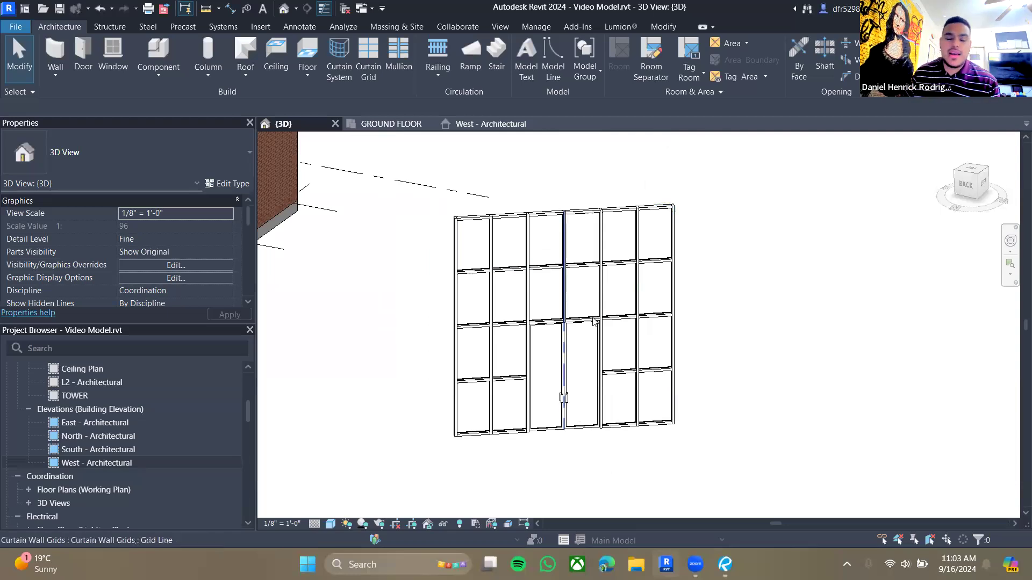
pyautogui.click(598, 216)
pyautogui.press('Delete')
pyautogui.scroll(-2, 447, 257)
pyautogui.moveTo(416, 264); pyautogui.dragTo(692, 373, button='middle')
pyautogui.moveTo(670, 331); pyautogui.dragTo(657, 339, button='middle')
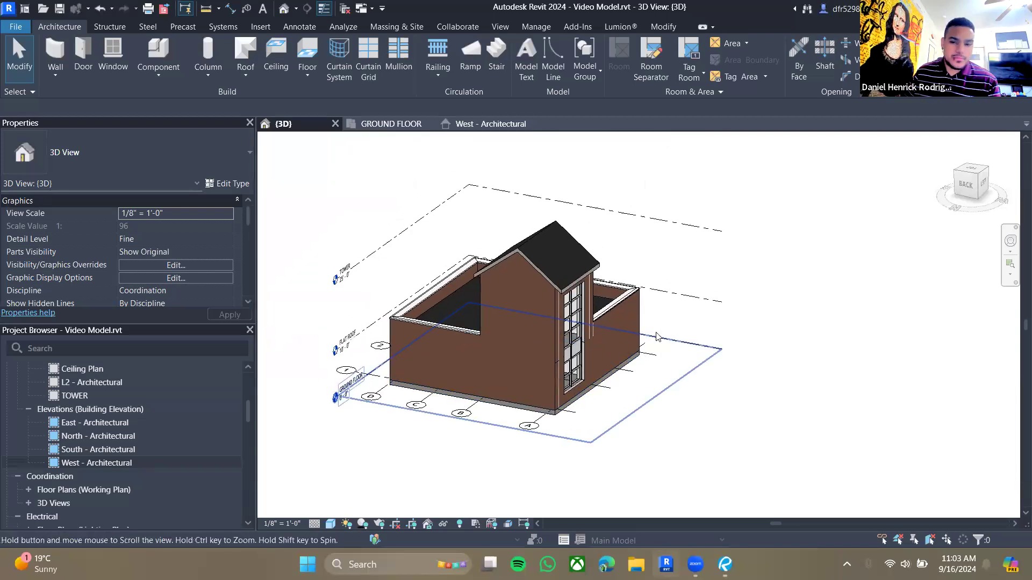
# - Open the ground floor plan, then read through the practicum guide's staircase instructions
pyautogui.click(391, 125)
pyautogui.scroll(-3, 767, 410)
pyautogui.moveTo(751, 411)
pyautogui.mouseDown(button='middle')
pyautogui.moveTo(541, 250)
pyautogui.moveTo(564, 271)
pyautogui.mouseUp(button='middle')
pyautogui.click(725, 565)
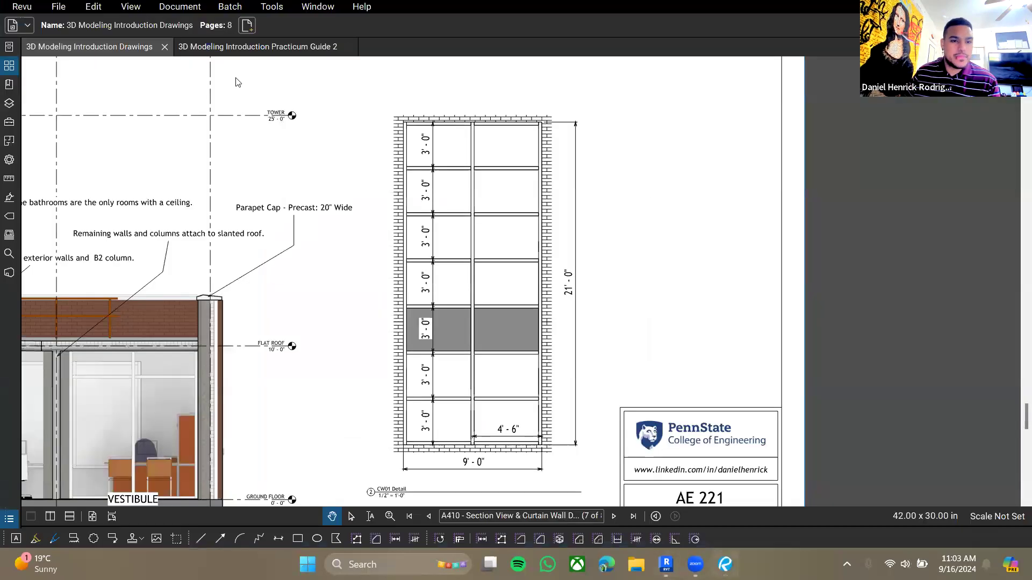
pyautogui.click(243, 49)
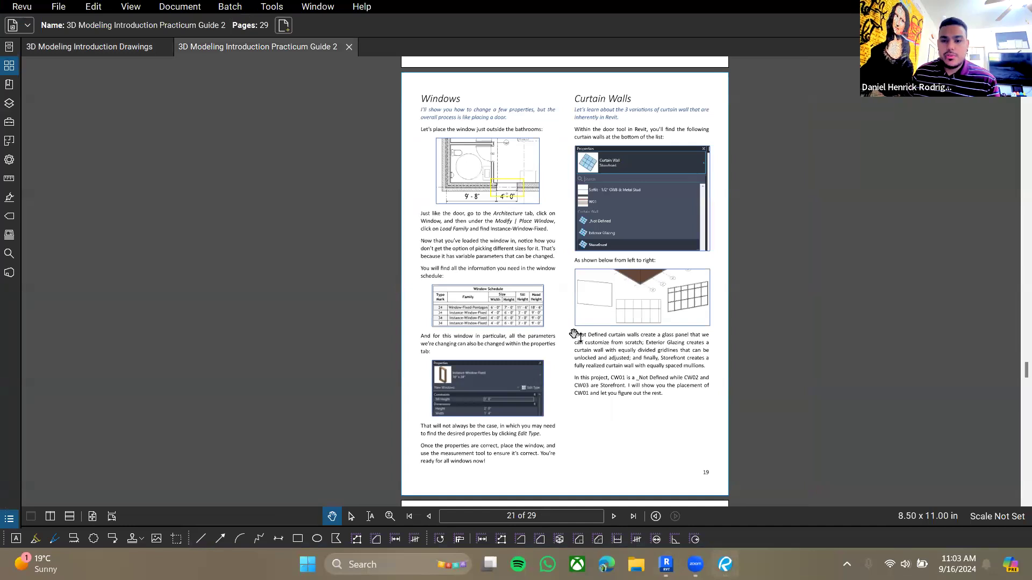
pyautogui.scroll(-10, 574, 334)
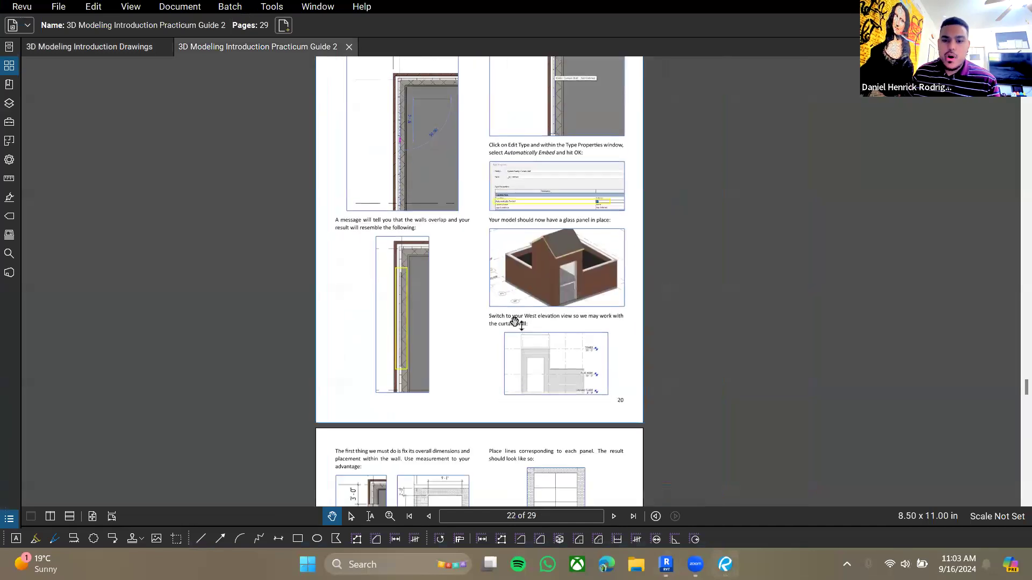
pyautogui.scroll(-10, 524, 334)
pyautogui.scroll(-10, 536, 353)
pyautogui.scroll(-10, 542, 299)
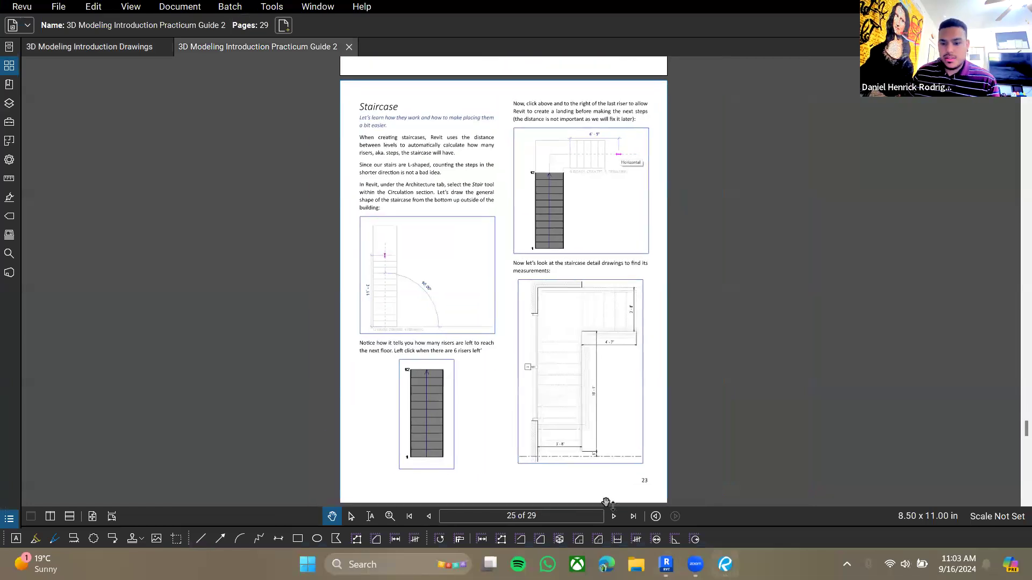
# - Compare the ground floor plan with the staircase layout on drawing A110 - Ground Floor Floor Plan
pyautogui.hotkey('alt', 'Tab')
pyautogui.moveTo(492, 238); pyautogui.dragTo(636, 258, button='middle')
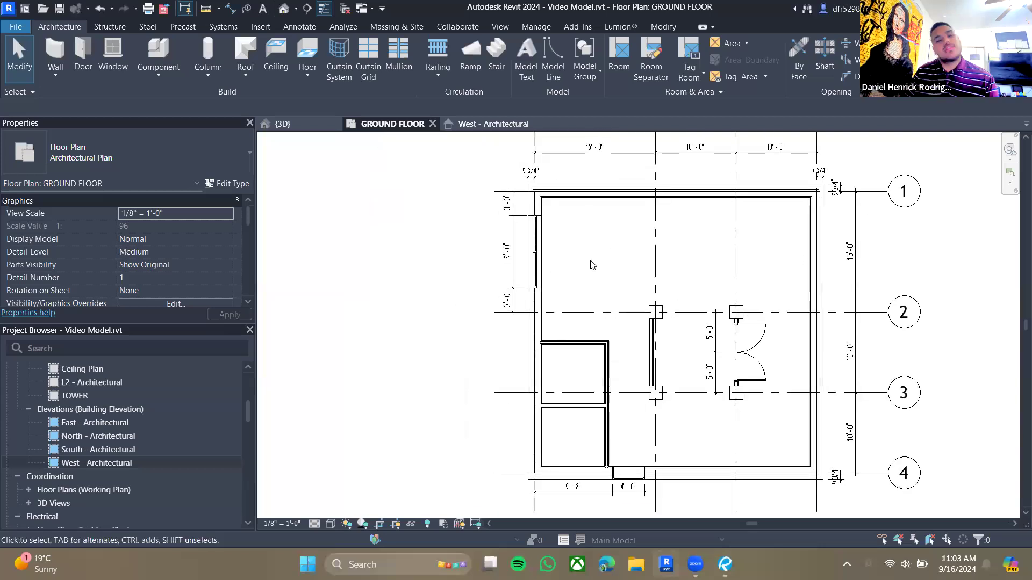
pyautogui.scroll(-1, 583, 261)
pyautogui.moveTo(691, 240); pyautogui.dragTo(651, 294, button='middle')
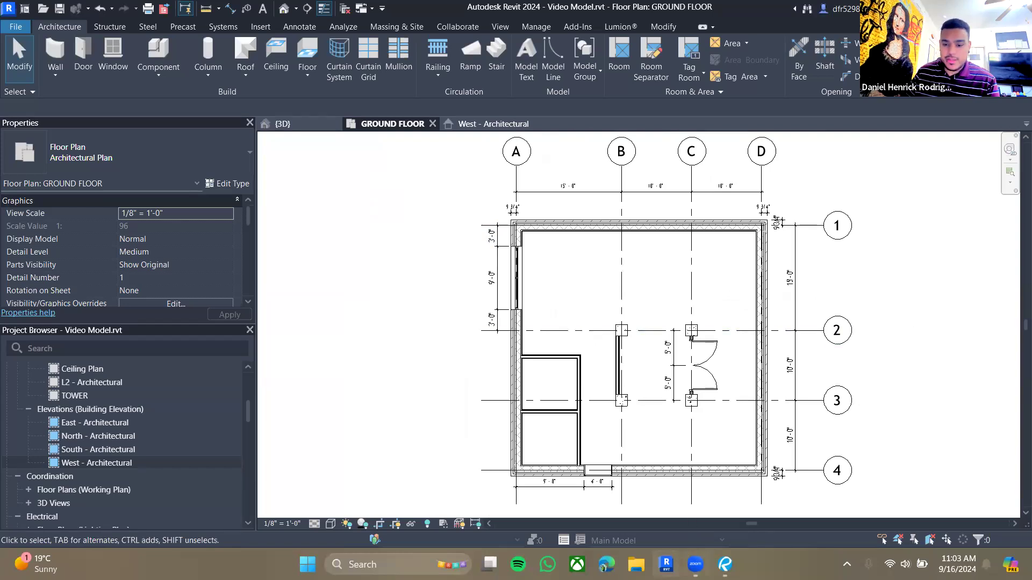
pyautogui.hotkey('alt', 'Tab')
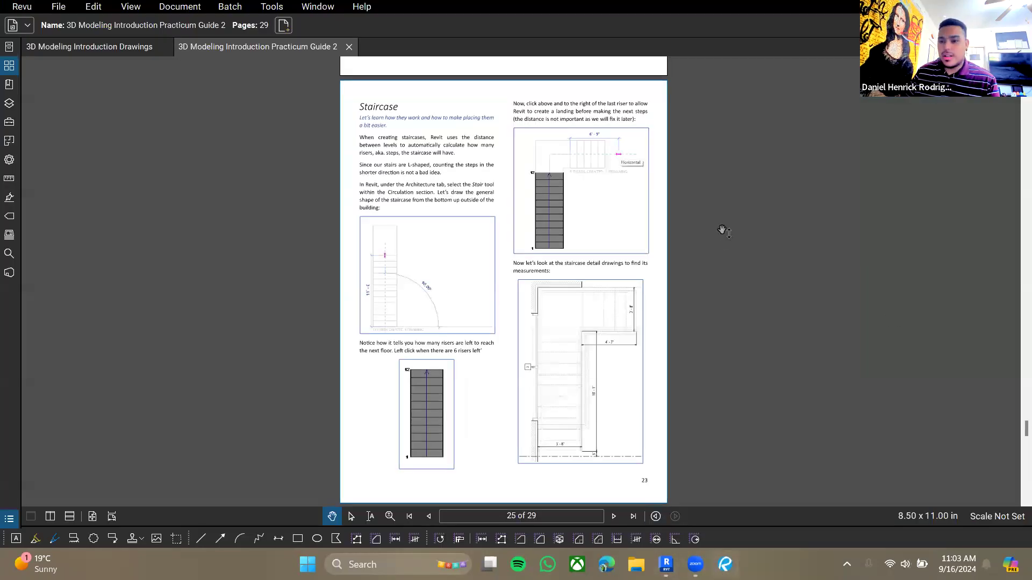
pyautogui.scroll(2, 723, 231)
pyautogui.click(89, 47)
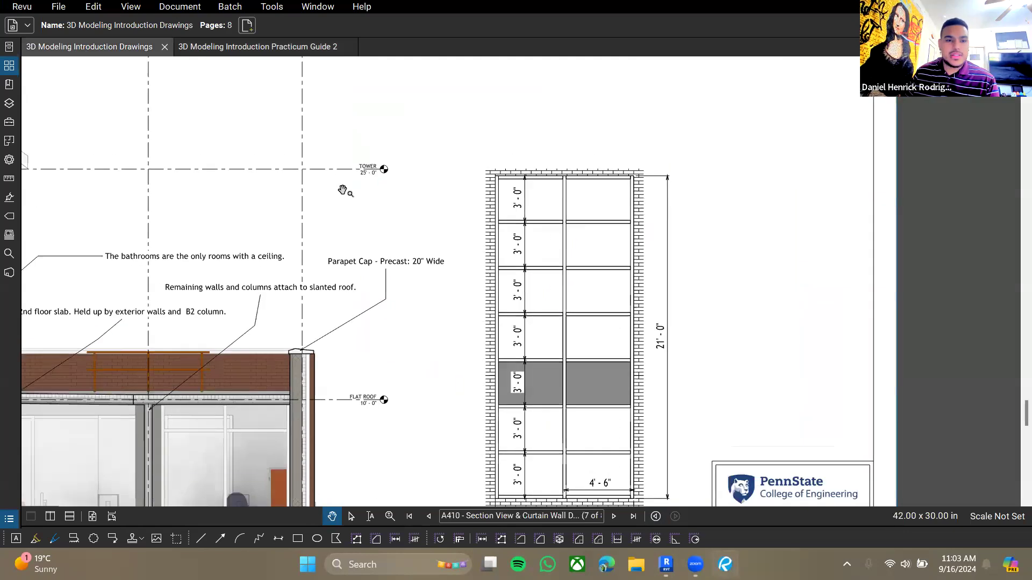
pyautogui.scroll(-4, 342, 190)
pyautogui.keyDown('ctrl'); pyautogui.scroll(15, 376, 258); pyautogui.keyUp('ctrl')
pyautogui.keyDown('ctrl'); pyautogui.scroll(10, 412, 328); pyautogui.keyUp('ctrl')
pyautogui.scroll(3, 375, 224)
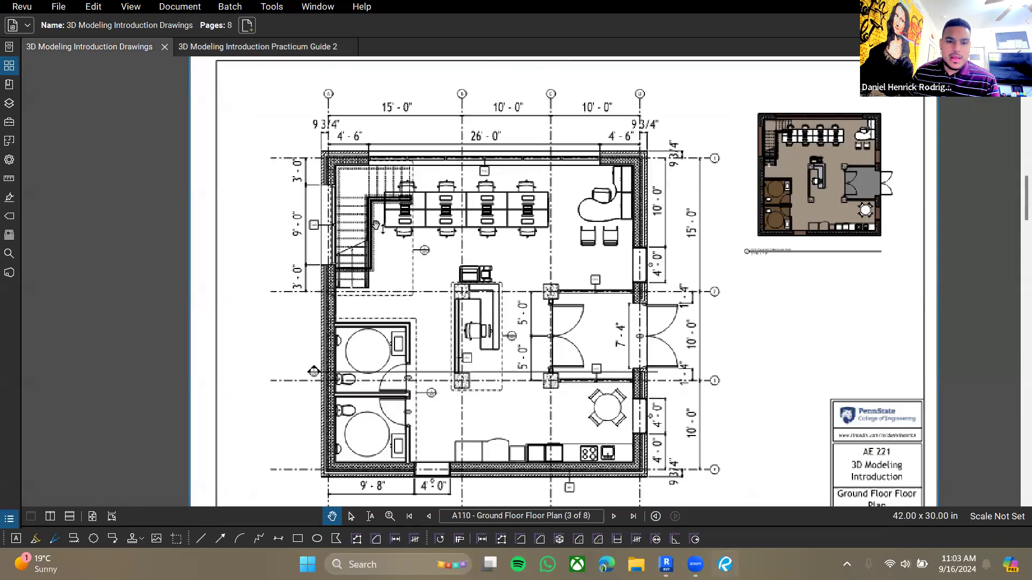
pyautogui.keyDown('ctrl'); pyautogui.scroll(6, 376, 225); pyautogui.keyUp('ctrl')
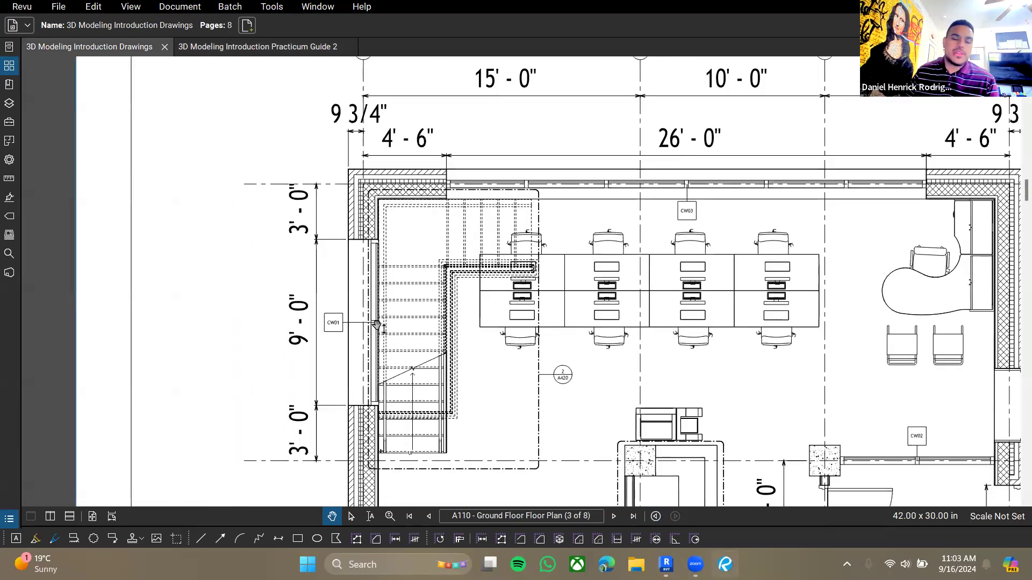
pyautogui.scroll(-2, 446, 293)
# - Start the Stair tool and place the first run's start point outside the building's west side
pyautogui.click(667, 564)
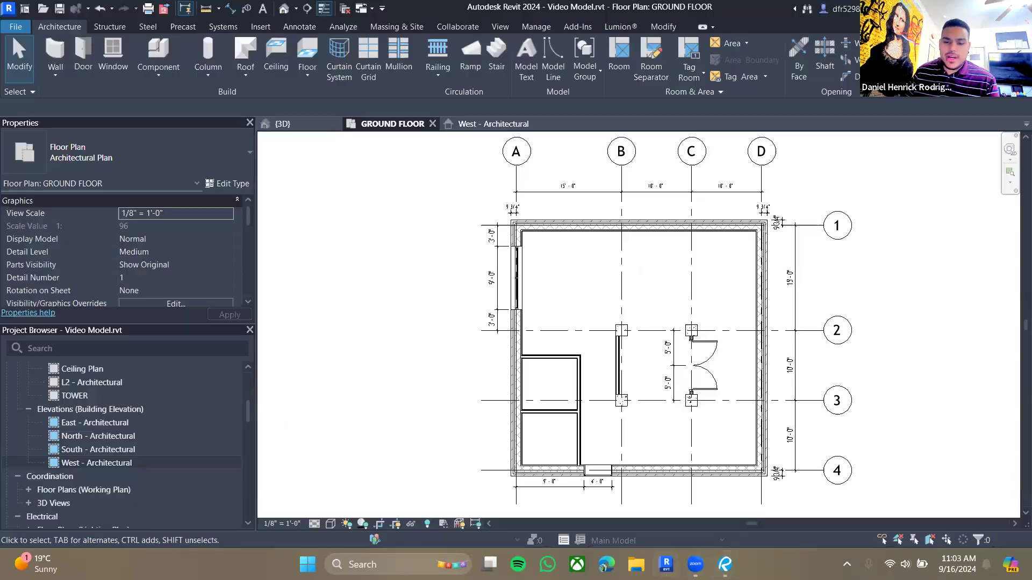
pyautogui.moveTo(365, 297); pyautogui.dragTo(465, 284, button='middle')
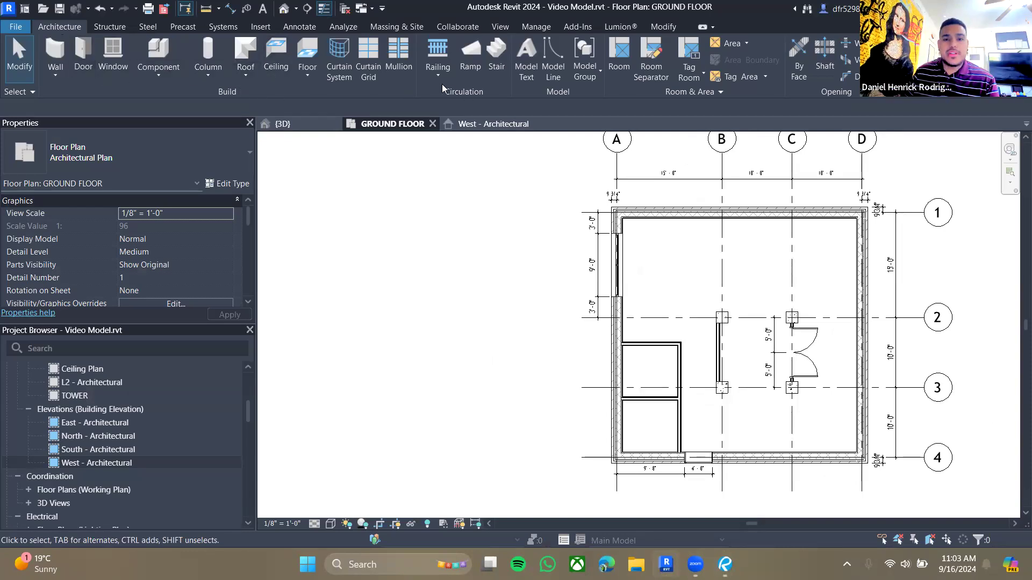
pyautogui.click(498, 54)
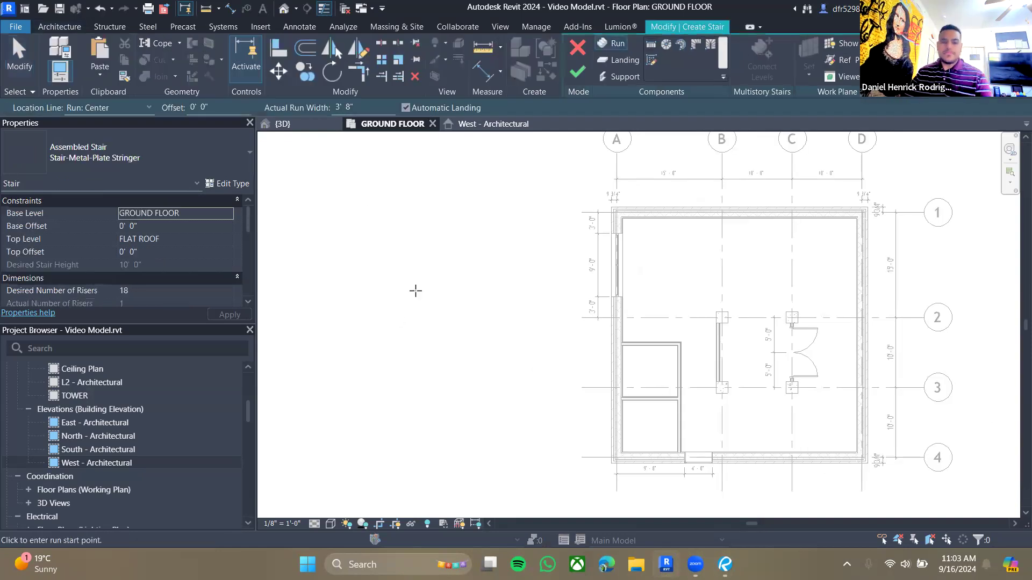
pyautogui.scroll(1, 473, 312)
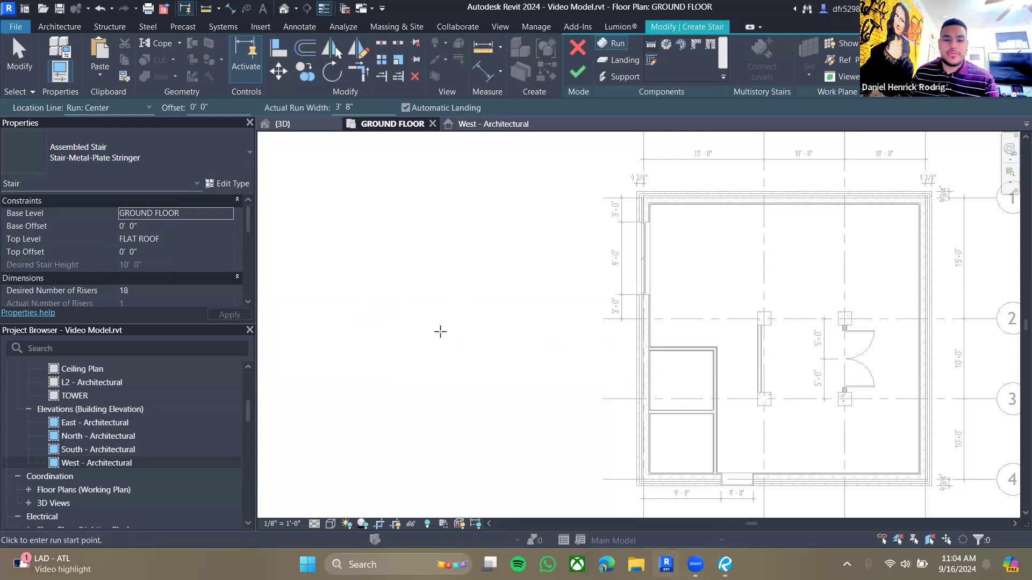
pyautogui.moveTo(408, 308); pyautogui.dragTo(431, 311, button='middle')
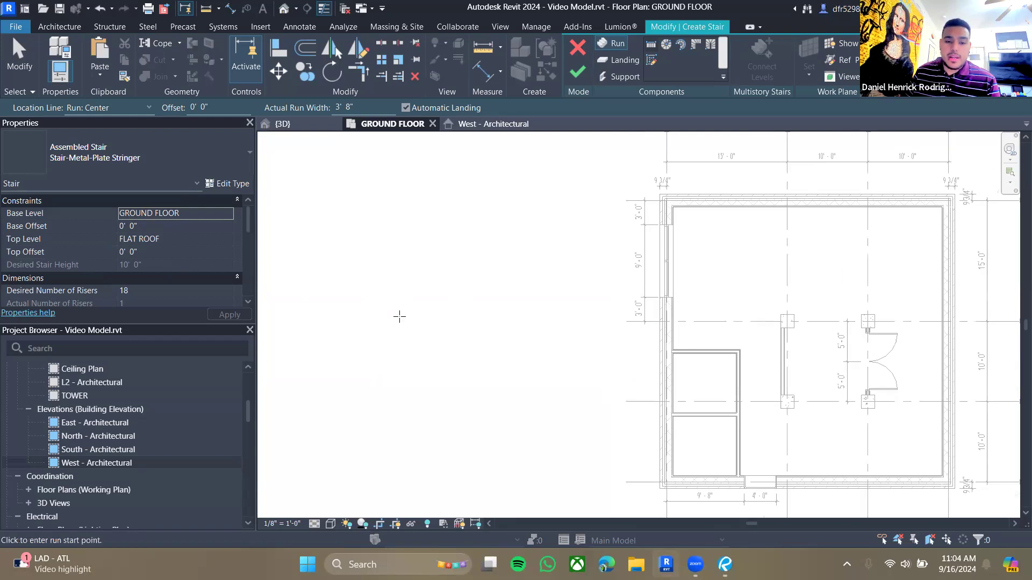
pyautogui.click(399, 317)
pyautogui.scroll(3, 400, 271)
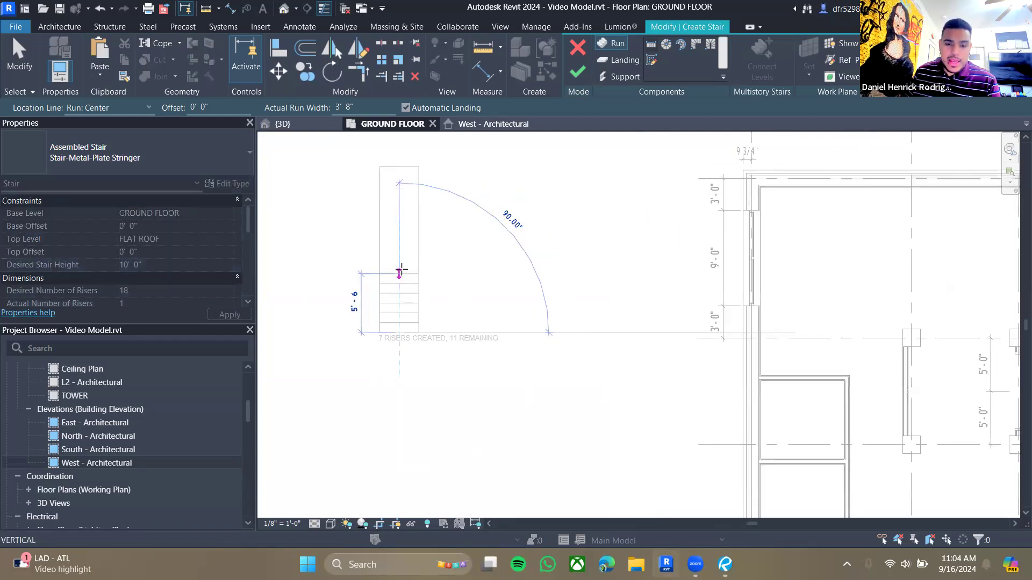
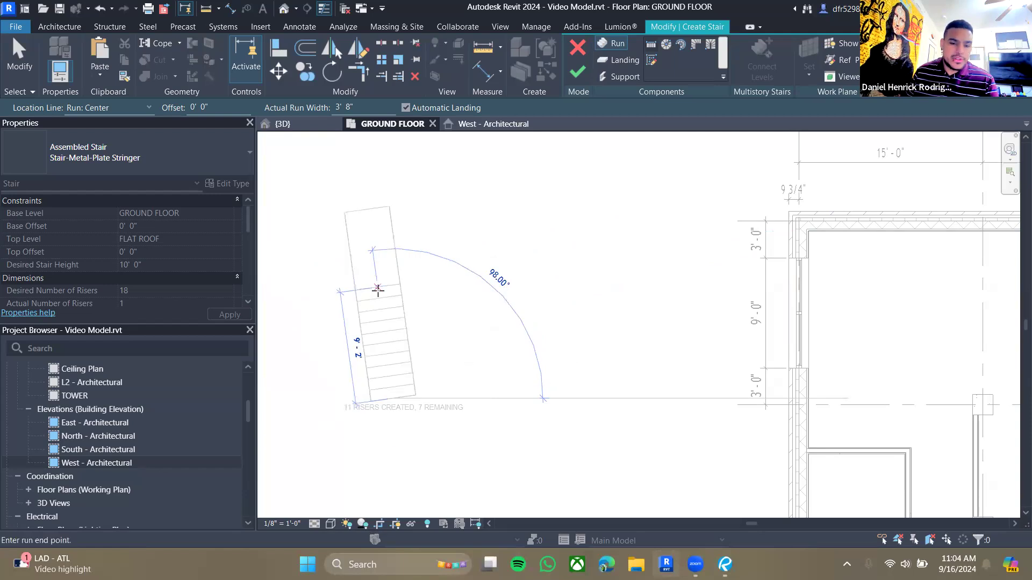
# - Compare the staircase layout on drawing A110 - Ground Floor Floor Plan with the stair being drawn
pyautogui.hotkey('alt', 'Tab')
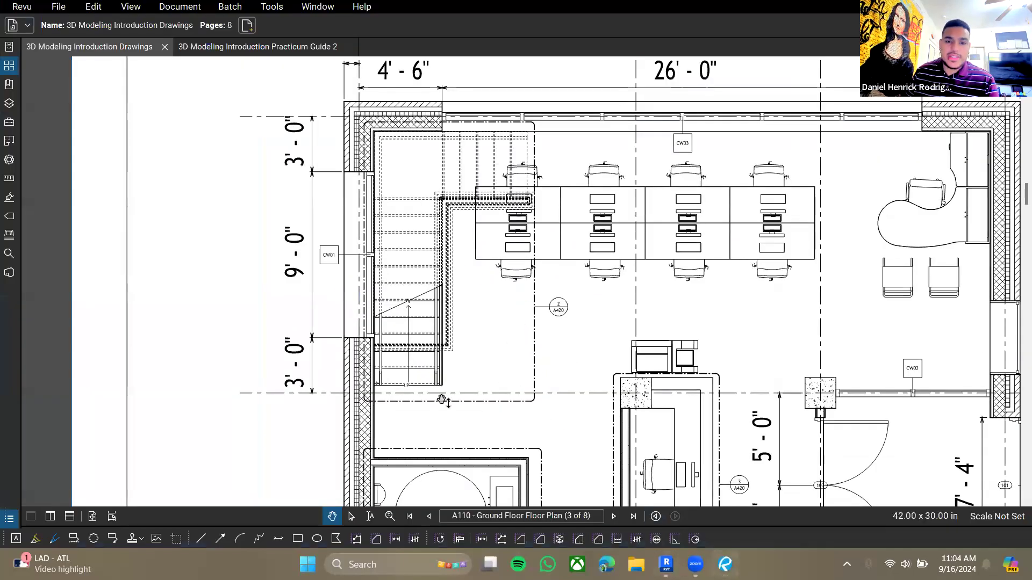
pyautogui.moveTo(525, 165); pyautogui.dragTo(516, 199, button='middle')
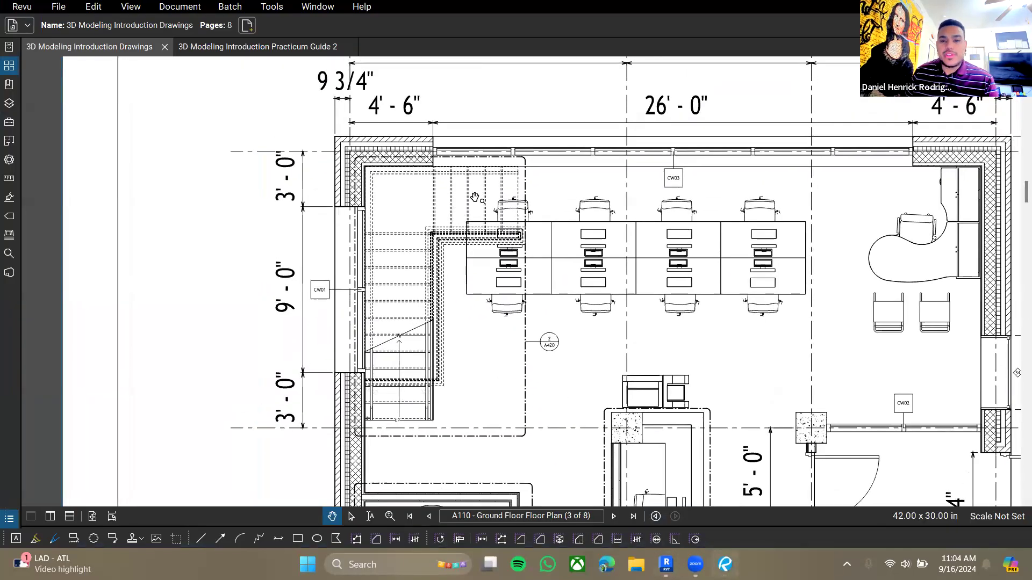
pyautogui.scroll(2, 475, 198)
pyautogui.click(666, 563)
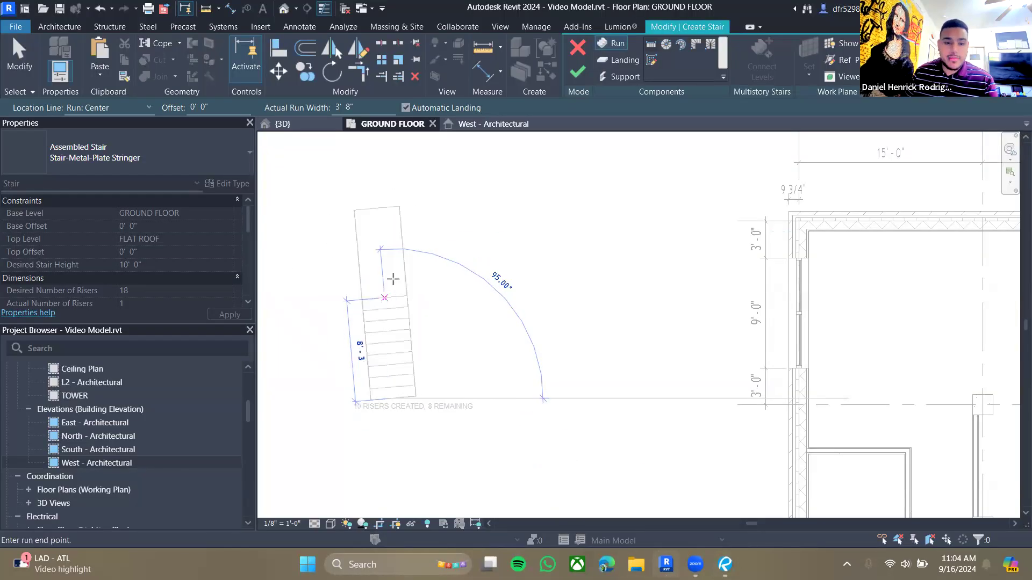
pyautogui.hotkey('alt', 'Tab')
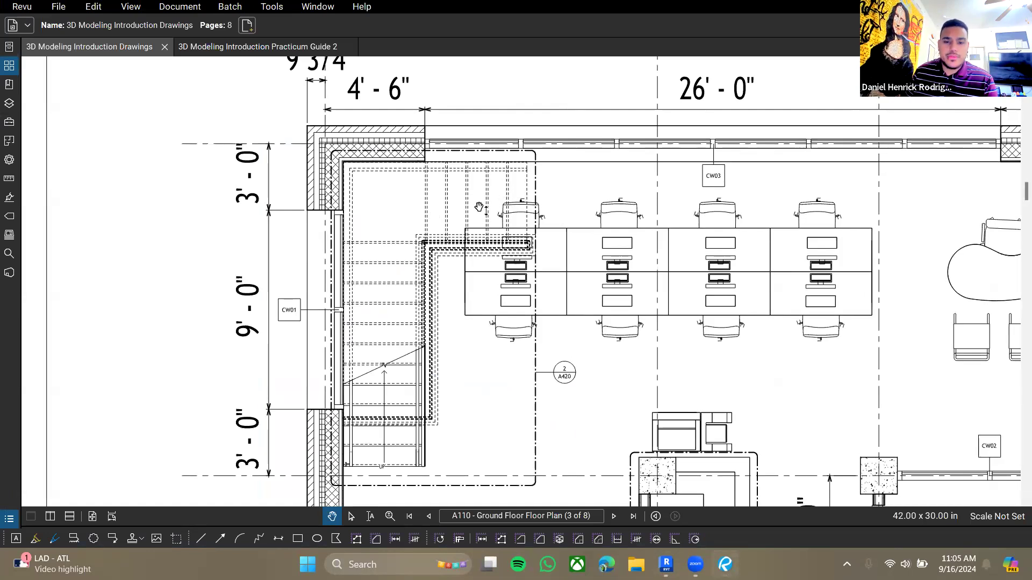
pyautogui.moveTo(449, 209); pyautogui.dragTo(450, 211)
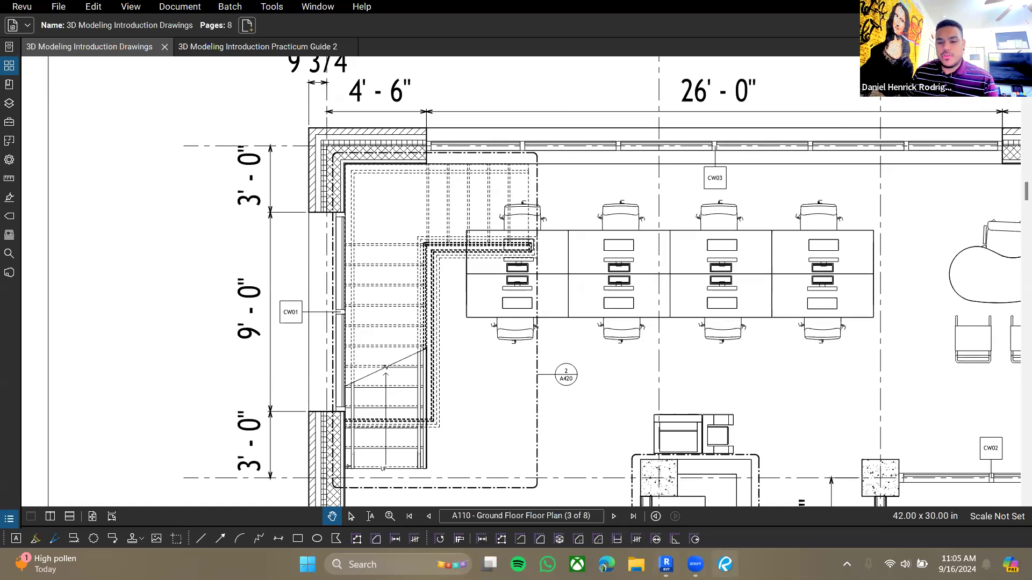
pyautogui.click(666, 565)
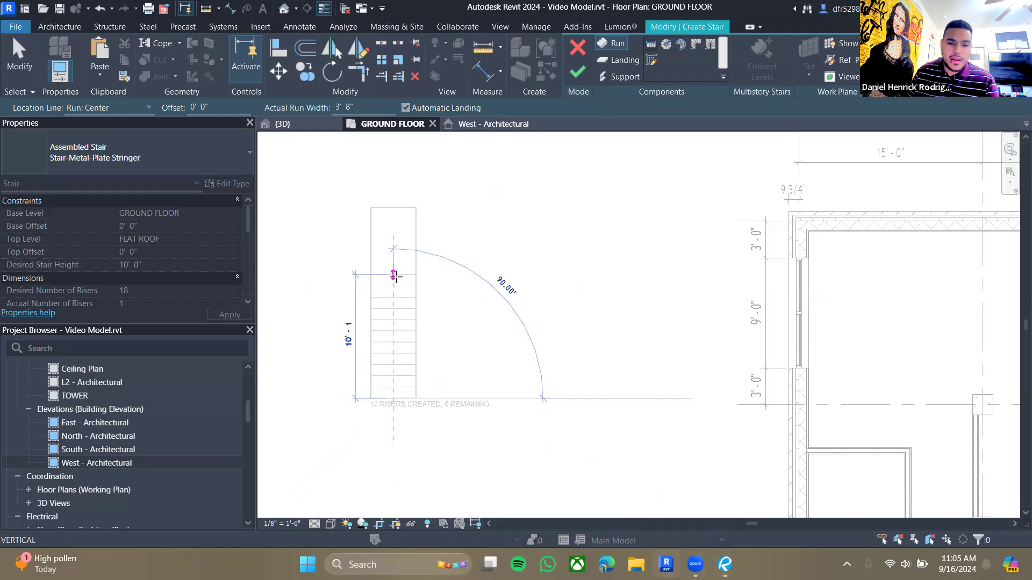
# - Finish the first run with 12 risers, about 10'-1" long, then draw the second run eastward along the north side
pyautogui.click(396, 272)
pyautogui.scroll(2, 532, 282)
pyautogui.moveTo(486, 286); pyautogui.dragTo(567, 294, button='middle')
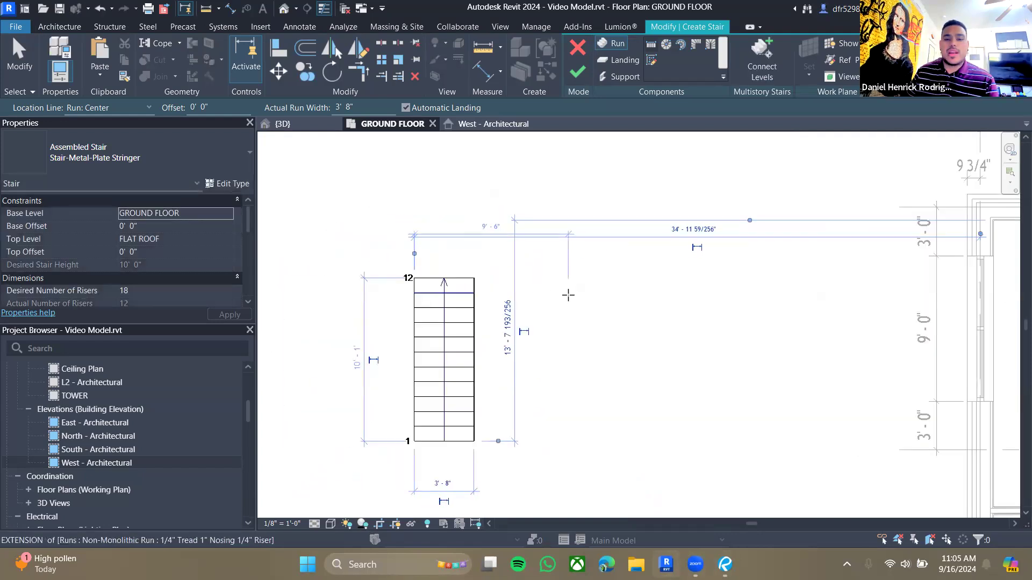
pyautogui.scroll(-1, 567, 294)
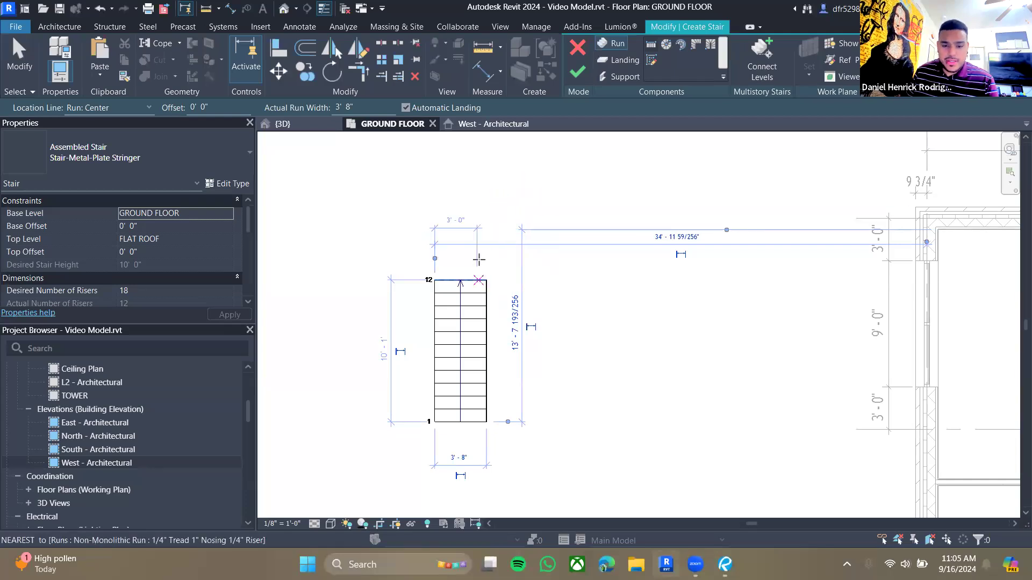
pyautogui.click(510, 231)
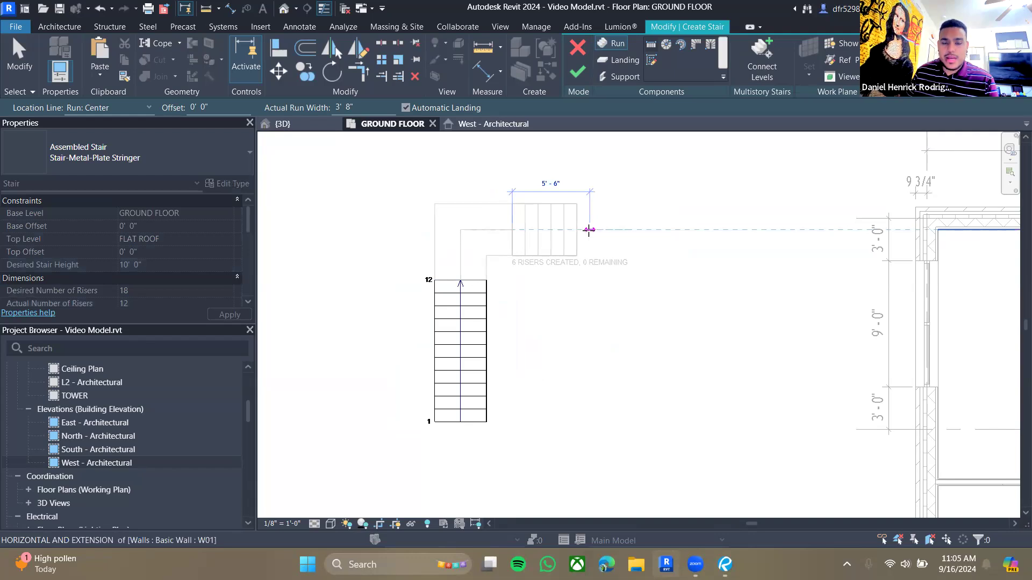
pyautogui.click(589, 230)
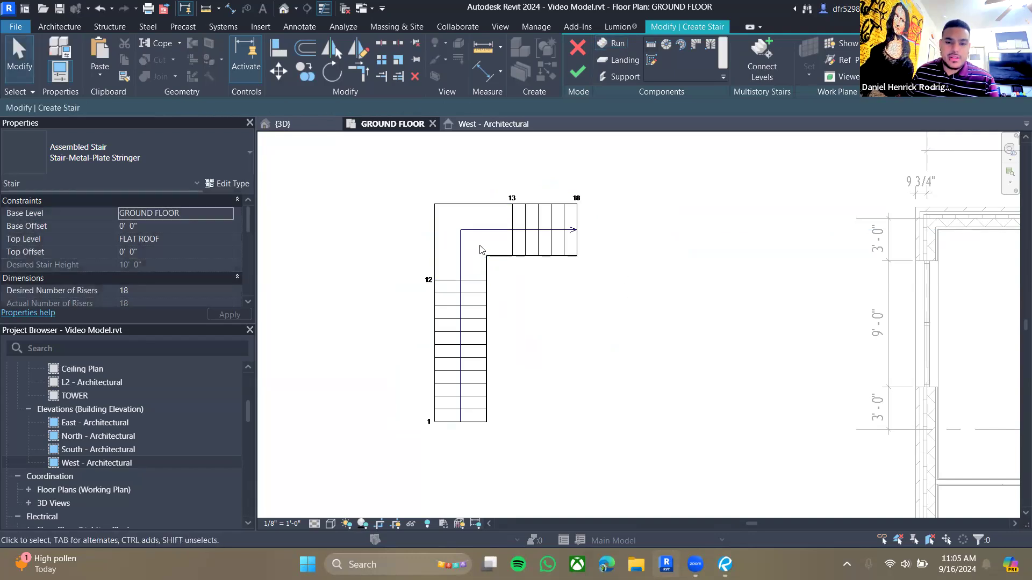
# - Open the stair detail on drawing A420 and examine its run widths and landing dimensions
pyautogui.moveTo(591, 323); pyautogui.dragTo(618, 337, button='middle')
pyautogui.moveTo(666, 362); pyautogui.dragTo(623, 377, button='middle')
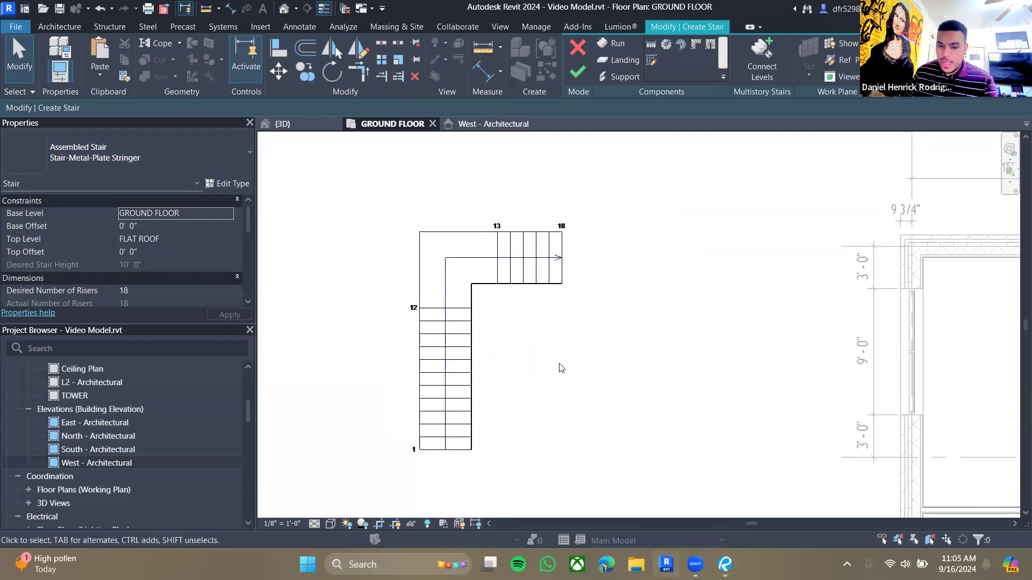
pyautogui.moveTo(552, 430); pyautogui.dragTo(550, 430, button='middle')
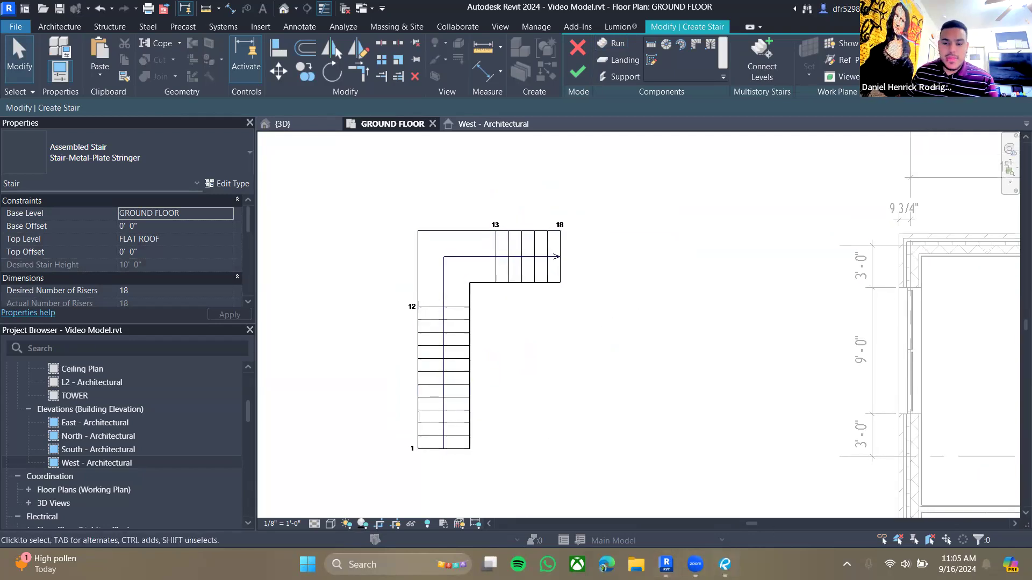
pyautogui.click(725, 565)
pyautogui.scroll(-1, 546, 352)
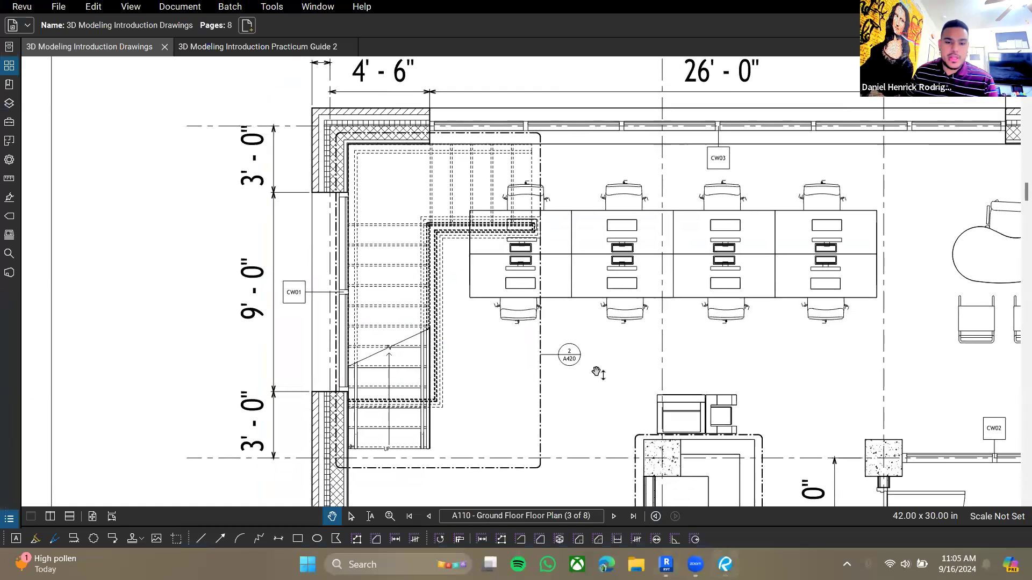
pyautogui.click(572, 358)
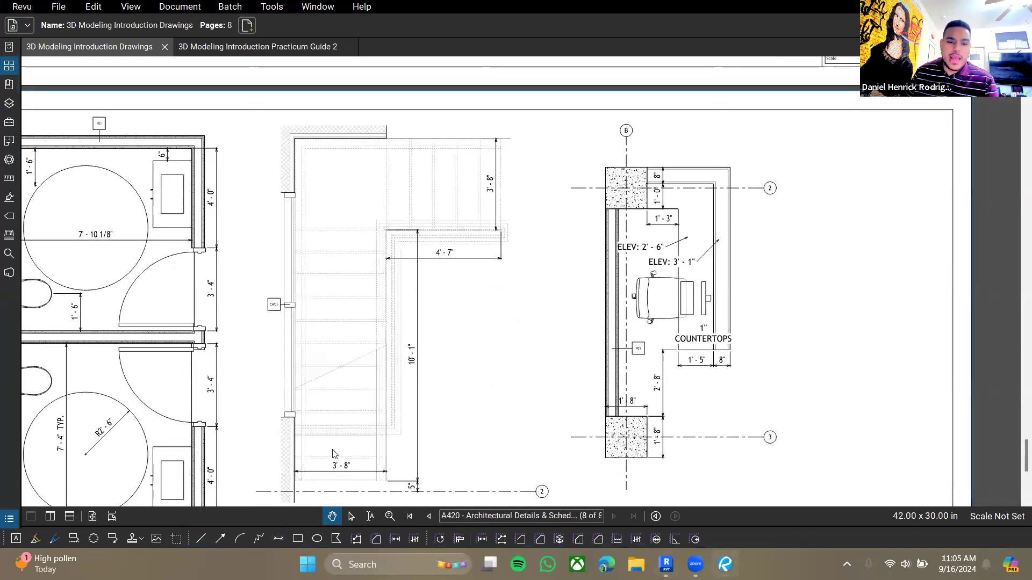
pyautogui.moveTo(376, 437); pyautogui.dragTo(386, 416)
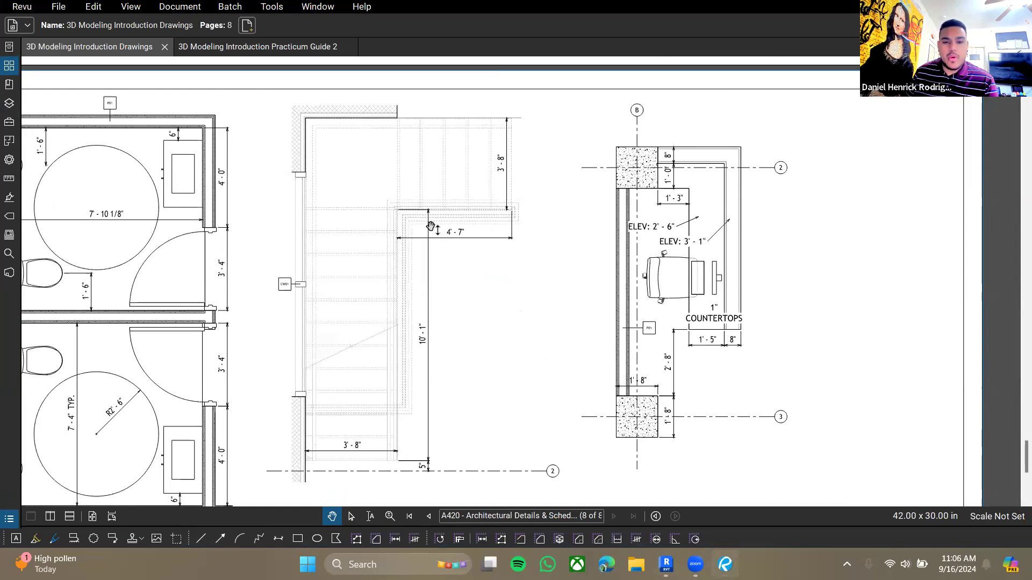
pyautogui.moveTo(503, 243); pyautogui.dragTo(517, 246)
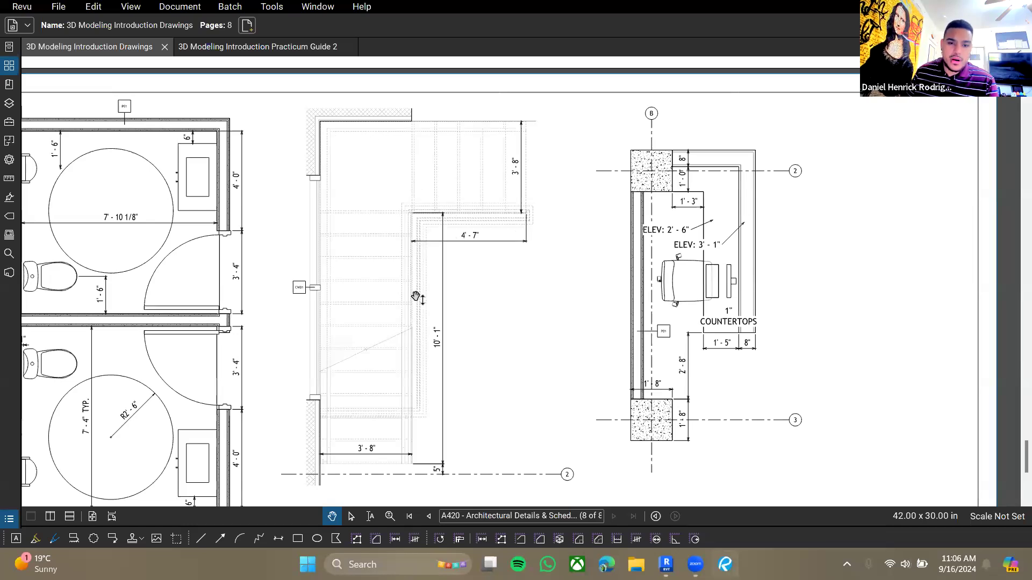
pyautogui.click(665, 564)
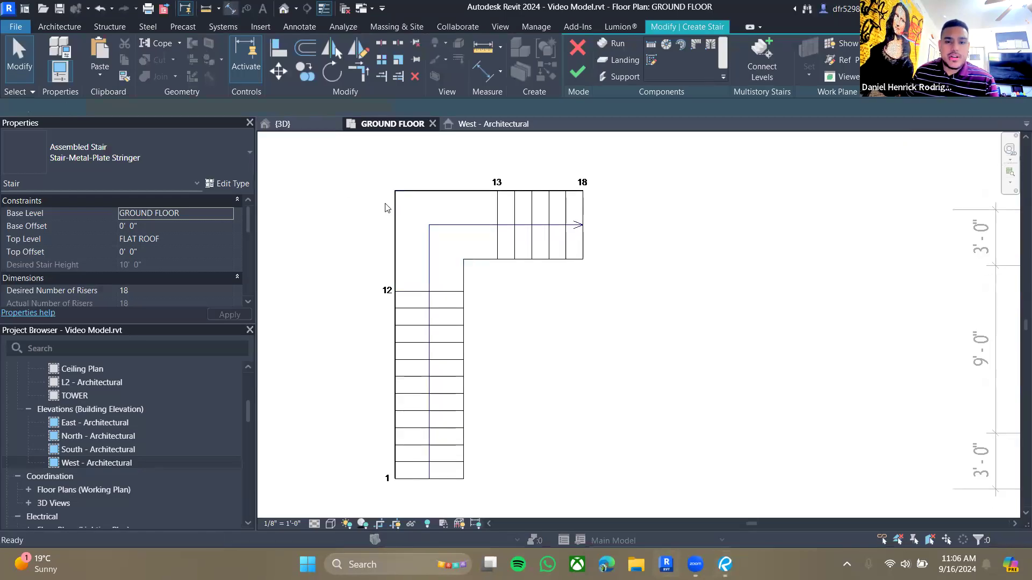
# - Add aligned dimensions across the landing's north edge and along its west side
pyautogui.press('d')
pyautogui.press('i')
pyautogui.click(498, 237)
pyautogui.click(393, 229)
pyautogui.click(430, 157)
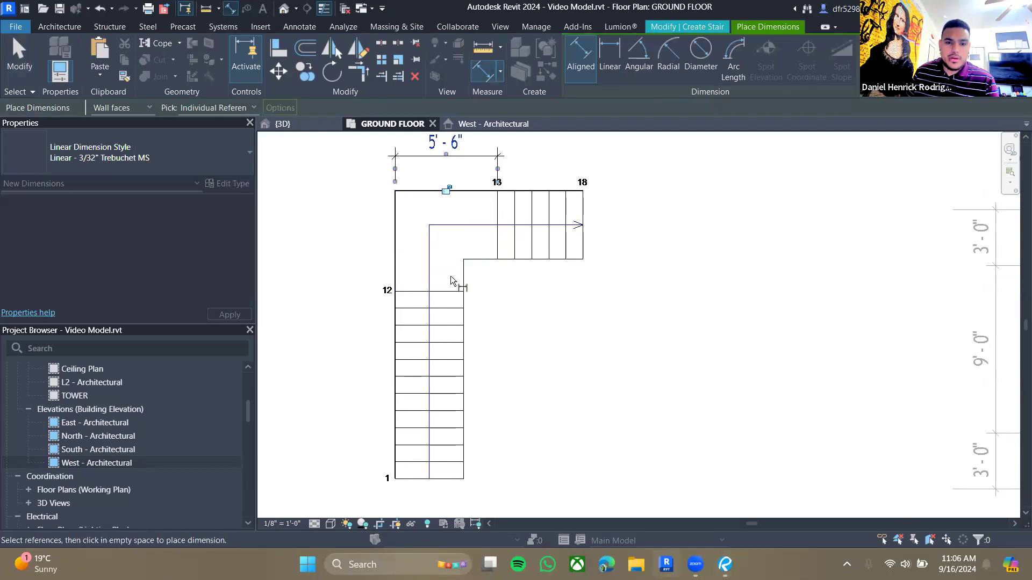
pyautogui.click(474, 261)
pyautogui.click(465, 192)
pyautogui.click(339, 222)
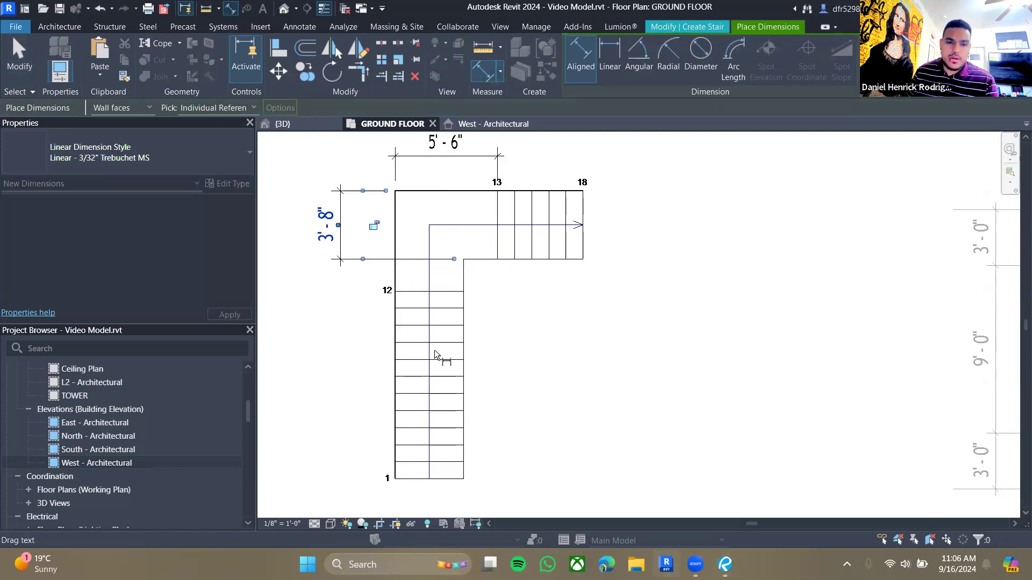
pyautogui.moveTo(509, 323); pyautogui.dragTo(524, 354, button='middle')
pyautogui.press('Escape')
pyautogui.press('Escape')
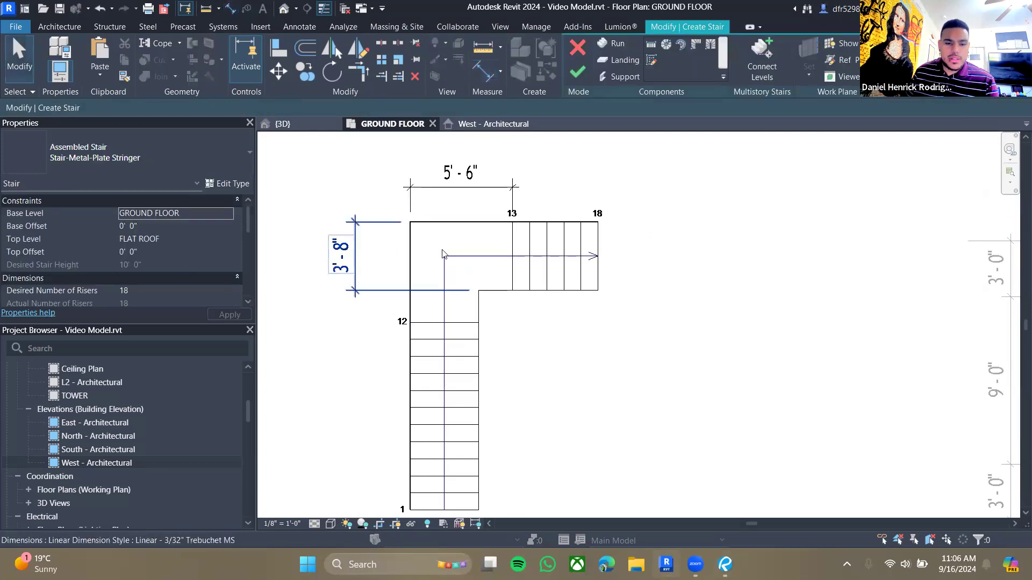
# - Replace the landing's side dimension with one from the stair's north edge to riser 12
pyautogui.click(492, 296)
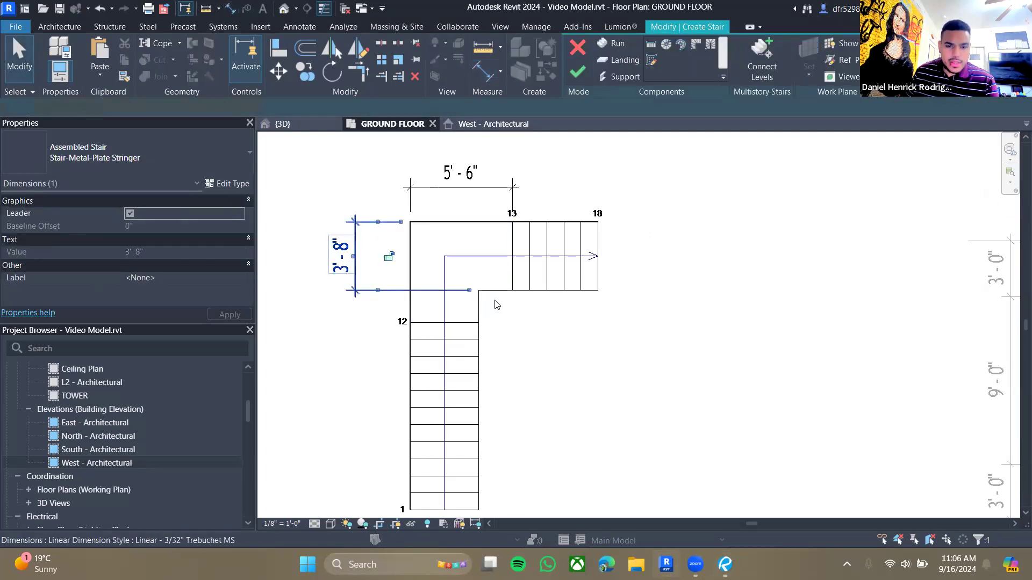
pyautogui.click(232, 9)
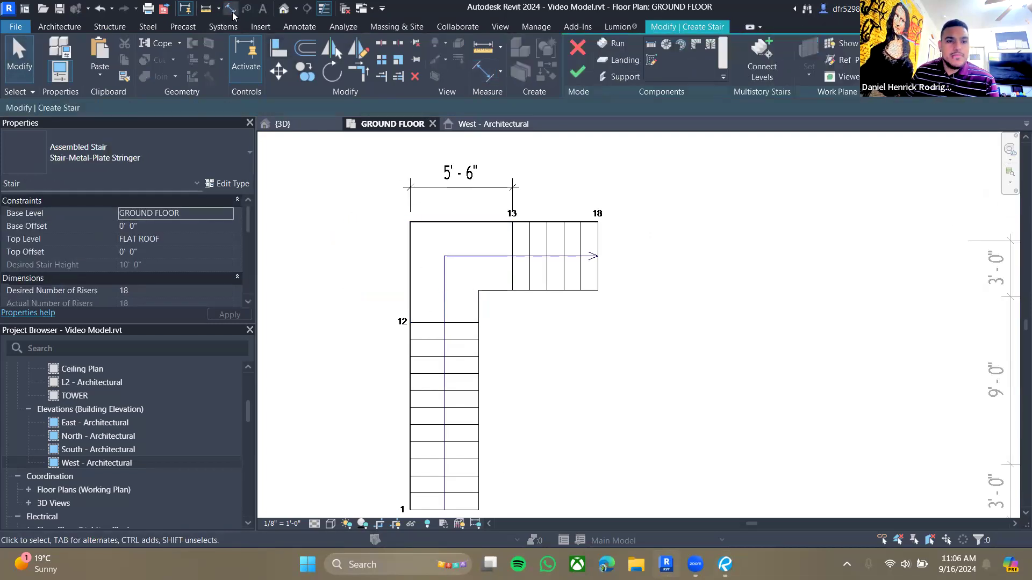
pyautogui.click(456, 322)
pyautogui.click(451, 221)
pyautogui.click(366, 269)
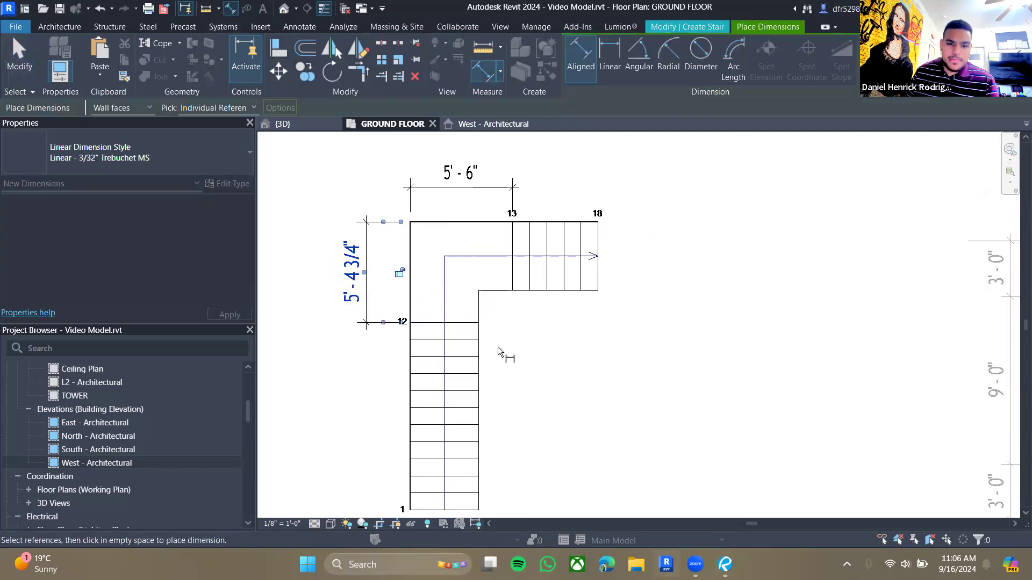
pyautogui.press('Escape')
pyautogui.press('Escape')
# - Set the landing's width to 3' - 8" by shifting the upper run
pyautogui.click(463, 316)
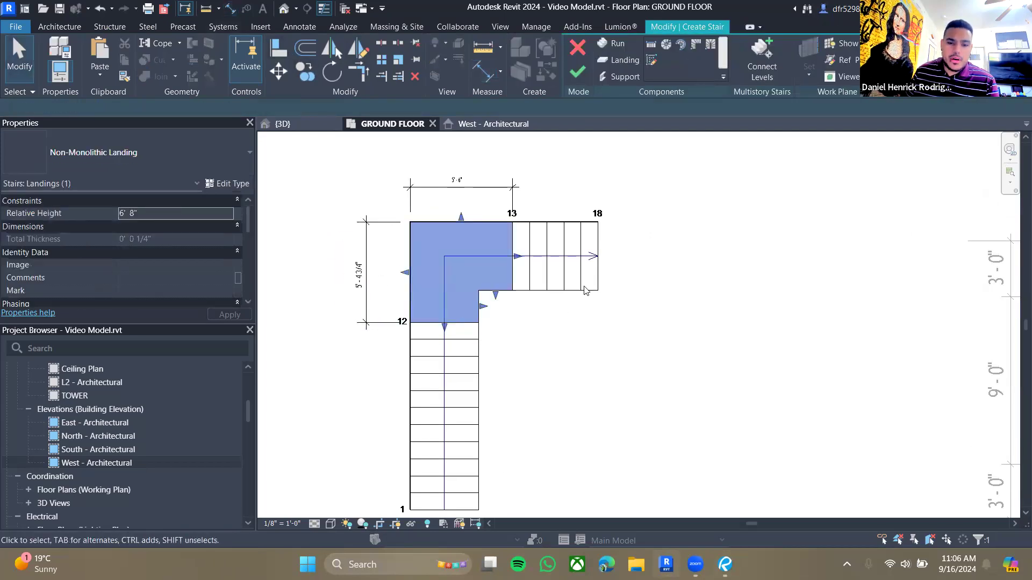
pyautogui.click(367, 283)
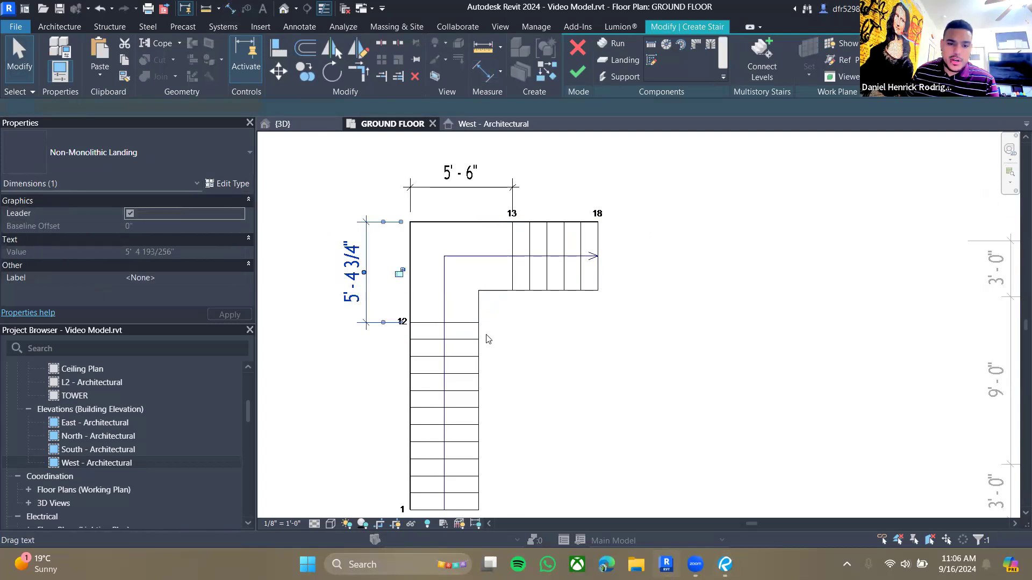
pyautogui.click(446, 335)
pyautogui.press('Escape')
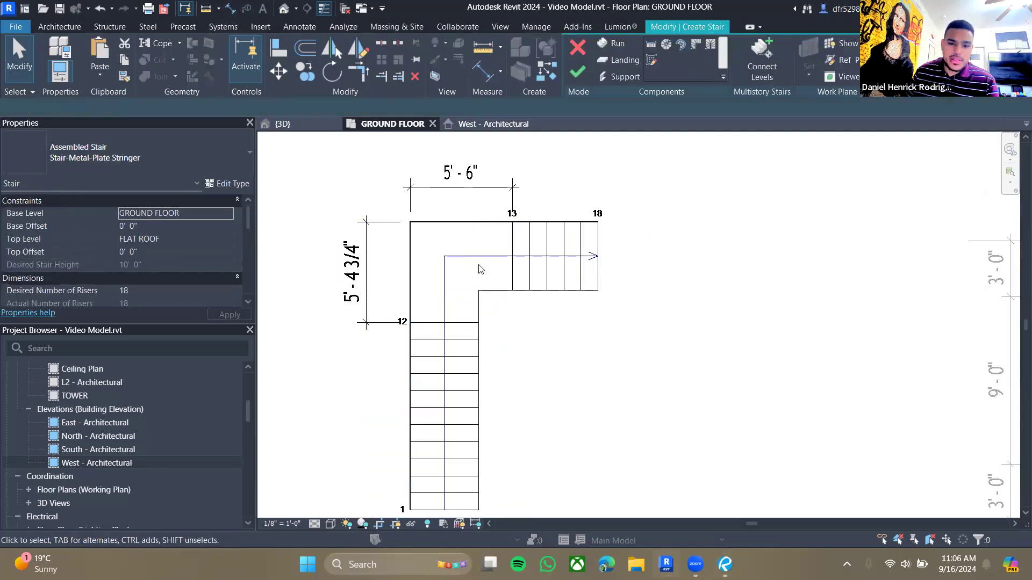
pyautogui.click(510, 245)
pyautogui.click(456, 176)
pyautogui.write("3'")
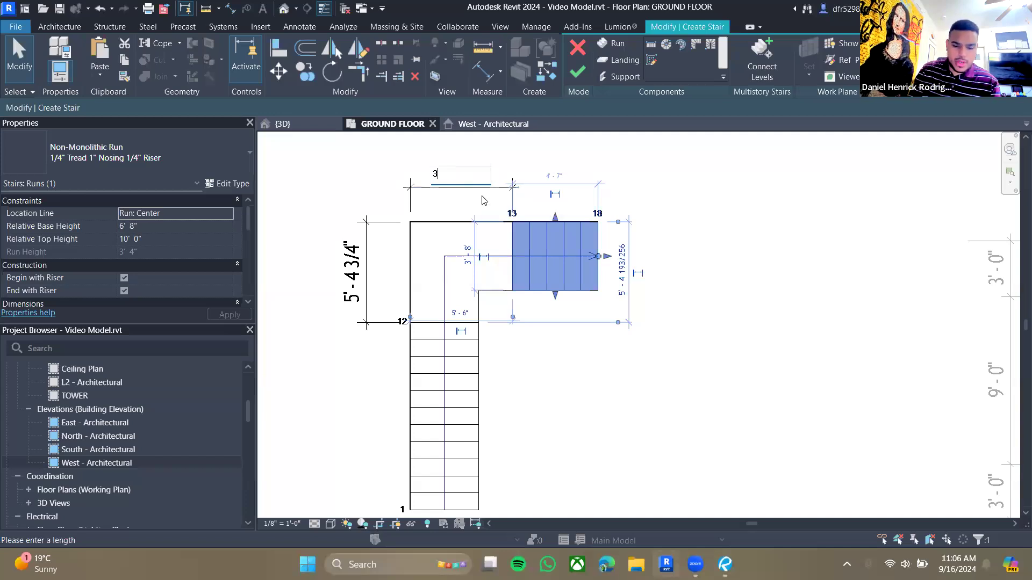
pyautogui.write(' - 8')
pyautogui.press('Return')
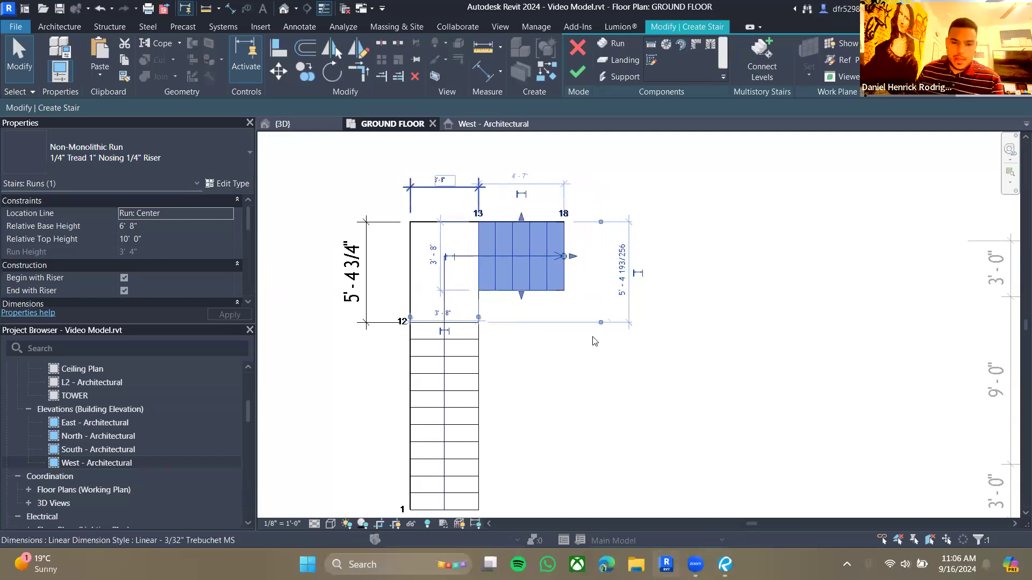
# - Inspect the lower run and the landing corner up close
pyautogui.click(459, 355)
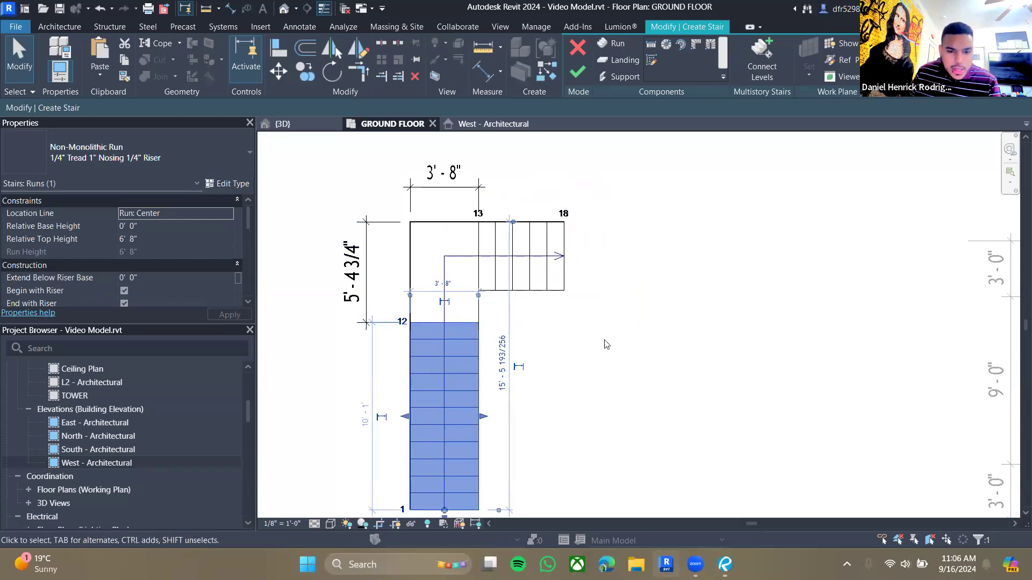
pyautogui.moveTo(576, 363); pyautogui.dragTo(589, 362, button='middle')
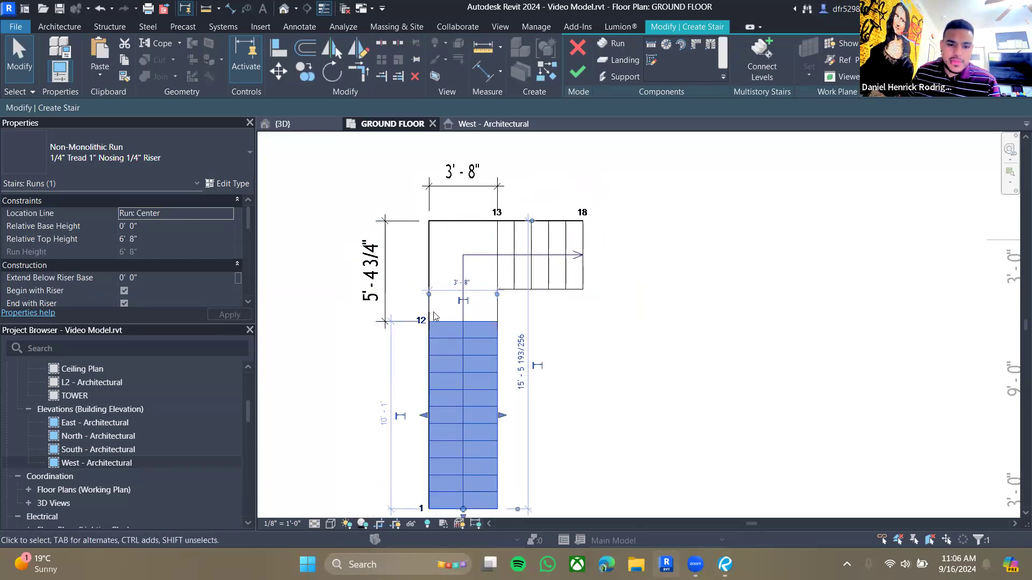
pyautogui.scroll(2, 422, 321)
pyautogui.scroll(5, 387, 293)
pyautogui.click(417, 263)
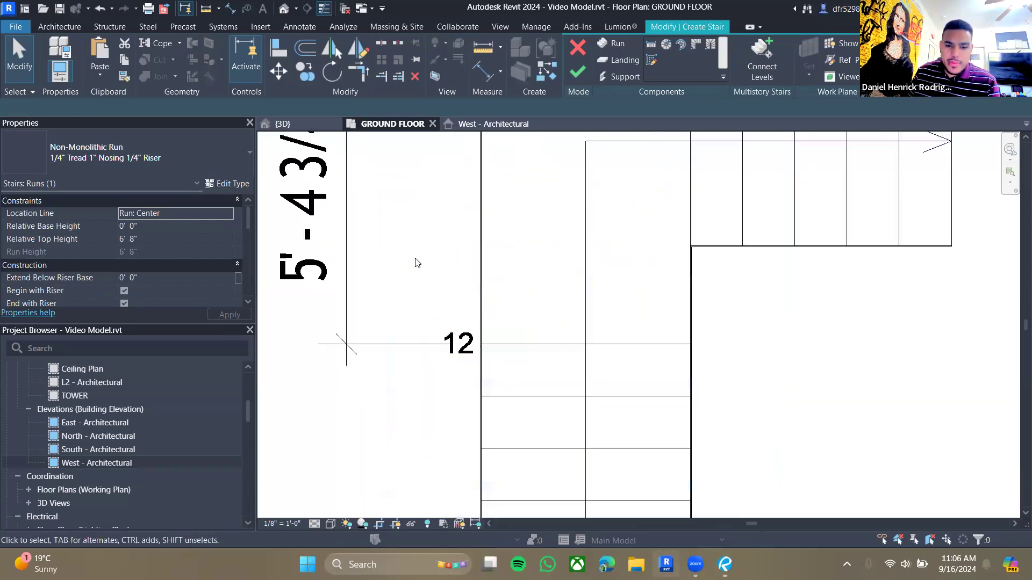
pyautogui.scroll(-2, 465, 261)
pyautogui.moveTo(463, 260); pyautogui.dragTo(433, 334, button='middle')
pyautogui.scroll(-1, 434, 333)
pyautogui.scroll(-1, 434, 333)
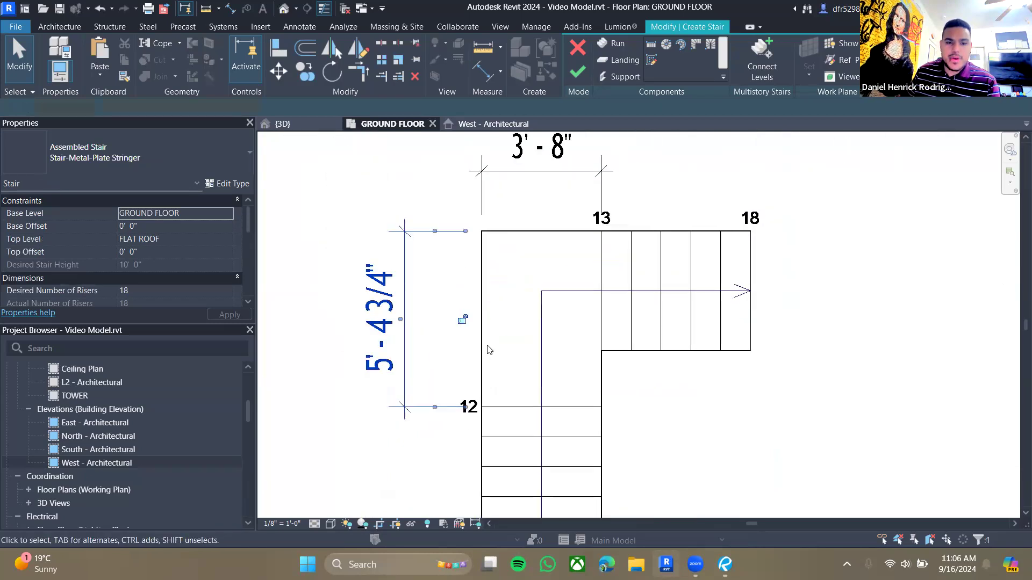
# - Dimension the landing again from riser 12 to the stair's north edge
pyautogui.click(461, 318)
pyautogui.click(231, 8)
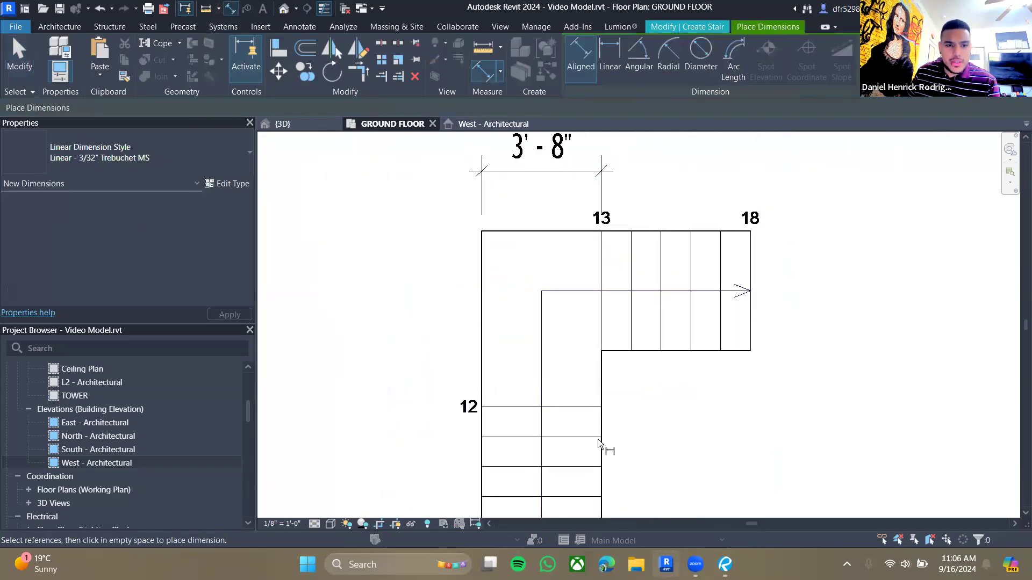
pyautogui.click(528, 409)
pyautogui.click(518, 232)
pyautogui.click(383, 323)
pyautogui.press('Escape')
pyautogui.press('Escape')
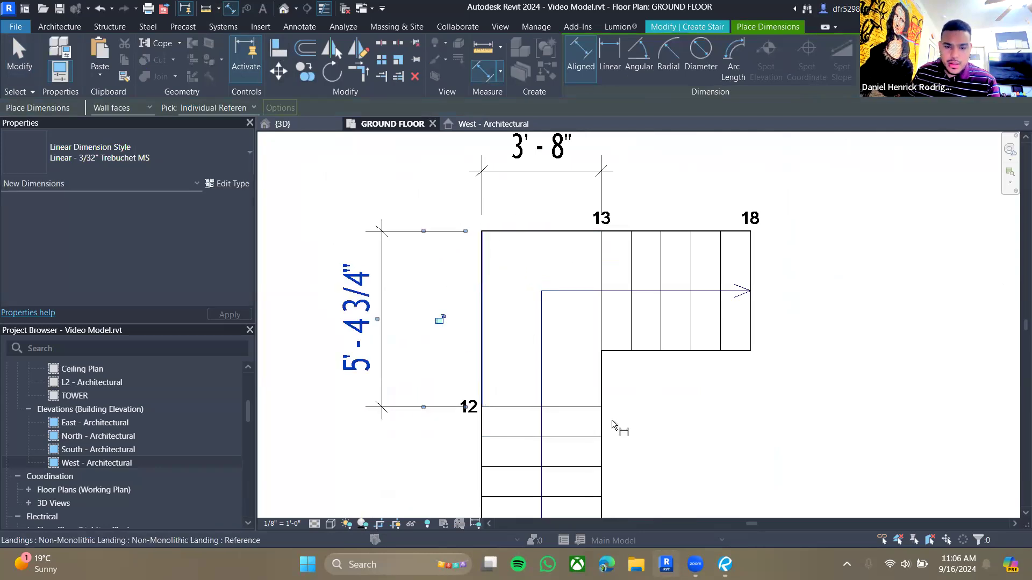
# - Select the landing to review its extents
pyautogui.click(554, 440)
pyautogui.scroll(-2, 605, 372)
pyautogui.moveTo(666, 392); pyautogui.dragTo(599, 317, button='middle')
pyautogui.click(549, 337)
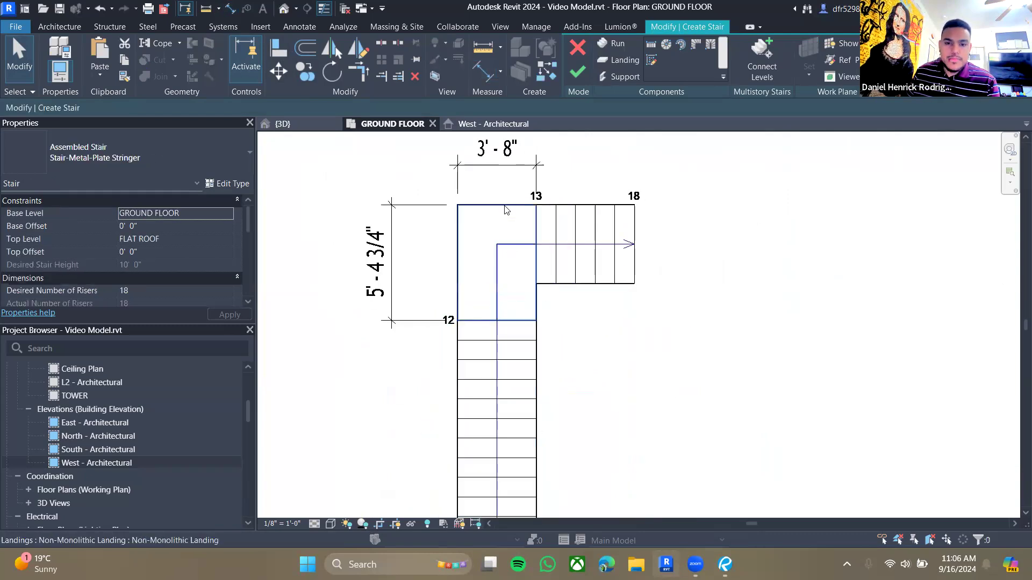
# - Set the landing's depth to 3' - 8" by dragging its south edge up to riser 12
pyautogui.click(525, 308)
pyautogui.moveTo(497, 325); pyautogui.dragTo(495, 283)
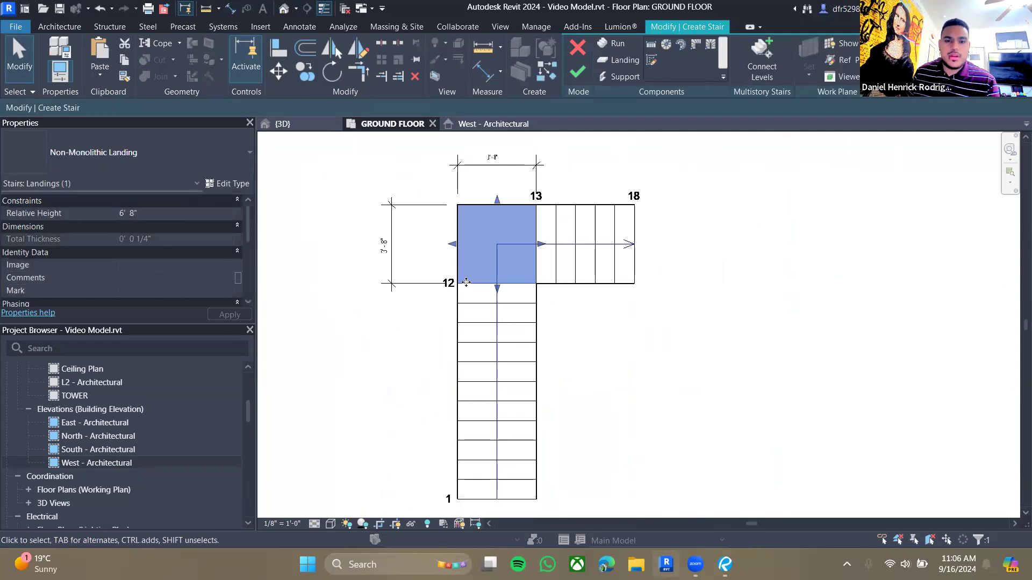
pyautogui.click(634, 350)
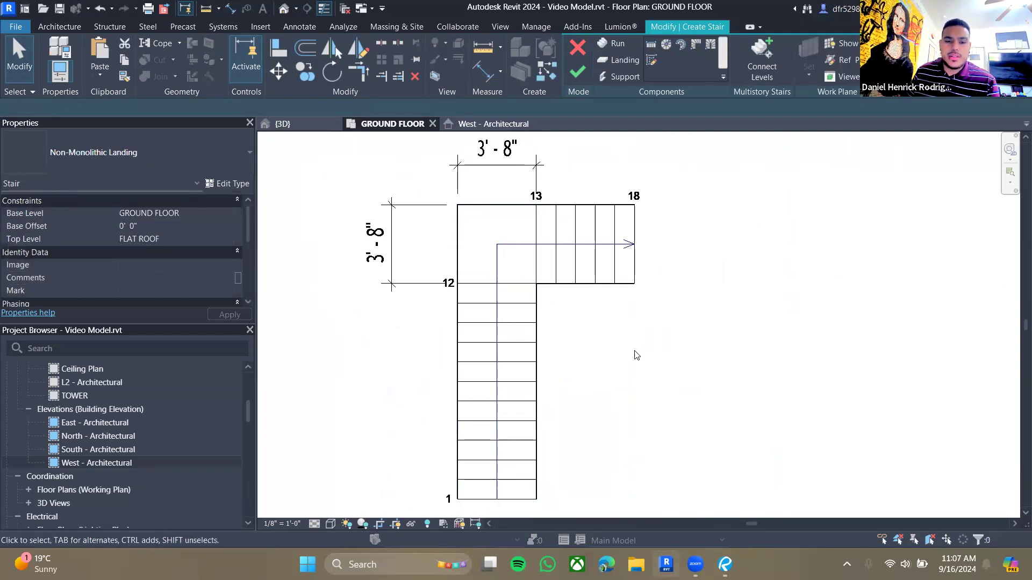
# - Dimension the lower run from the inner landing corner down to riser 1
pyautogui.moveTo(583, 308); pyautogui.dragTo(577, 358, button='middle')
pyautogui.scroll(-2, 592, 360)
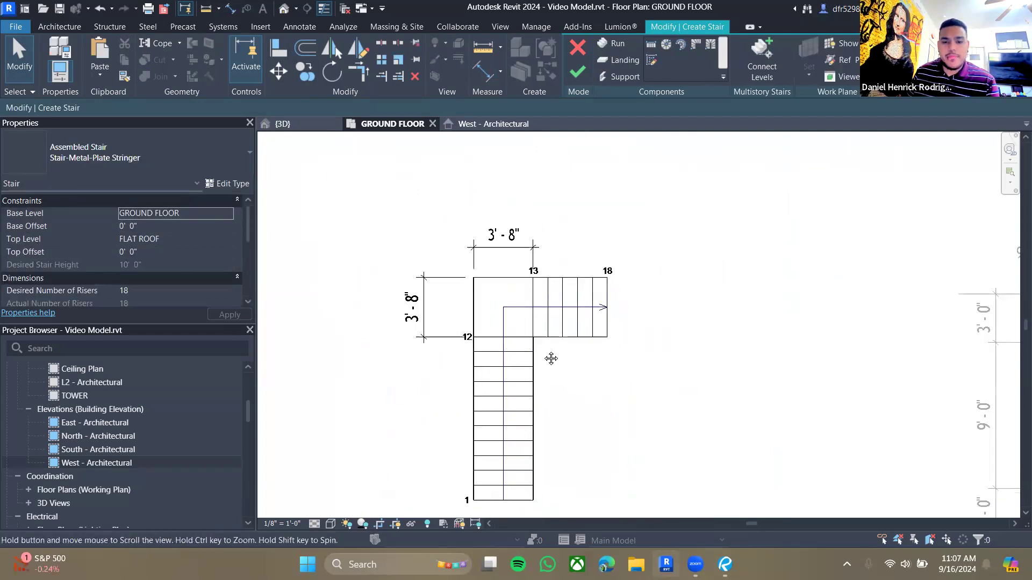
pyautogui.press('d')
pyautogui.press('i')
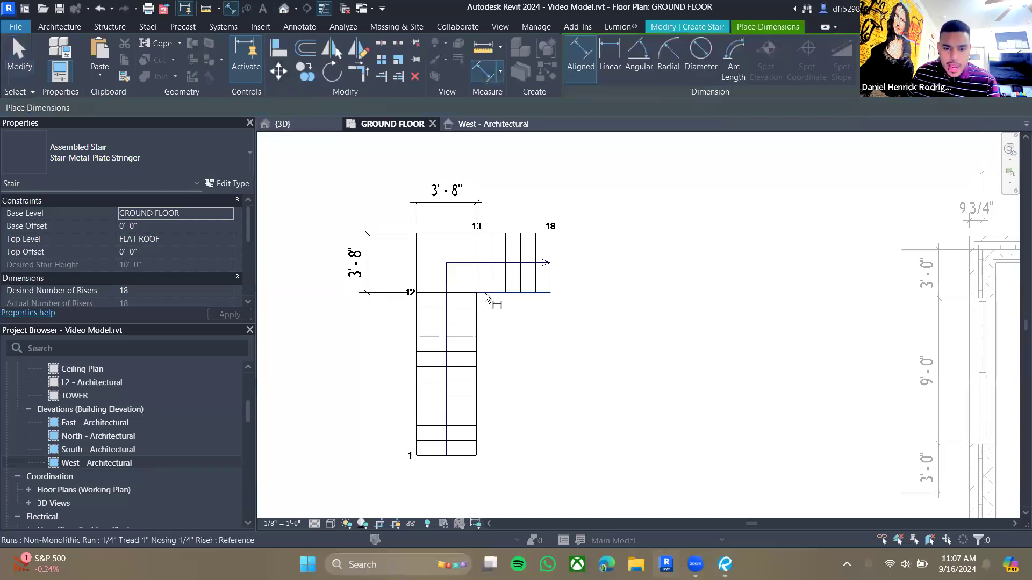
pyautogui.click(485, 293)
pyautogui.click(465, 456)
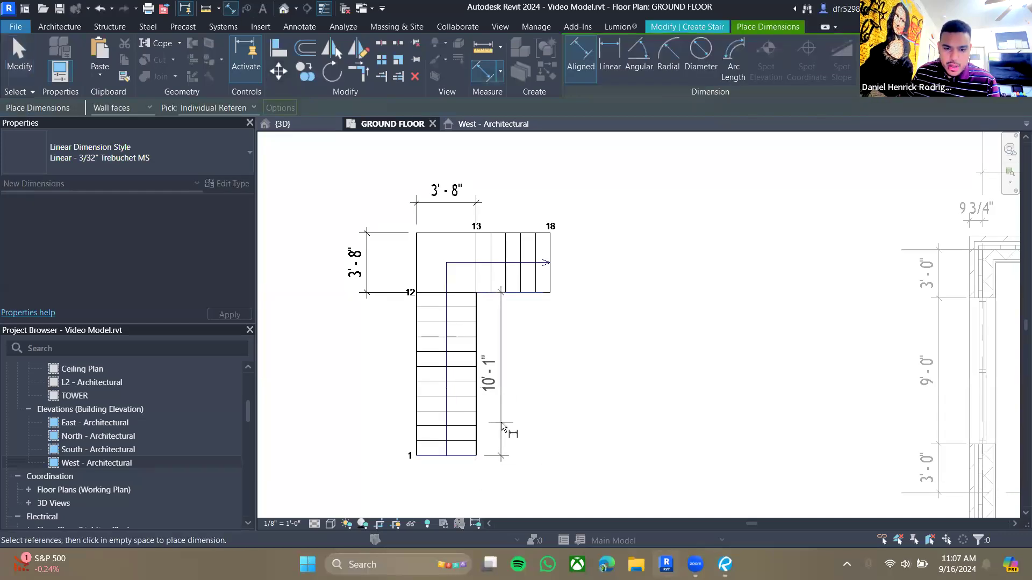
pyautogui.click(501, 421)
# - Dimension the upper run's length from the inner corner to its east end
pyautogui.click(550, 285)
pyautogui.click(527, 318)
pyautogui.scroll(-1, 570, 391)
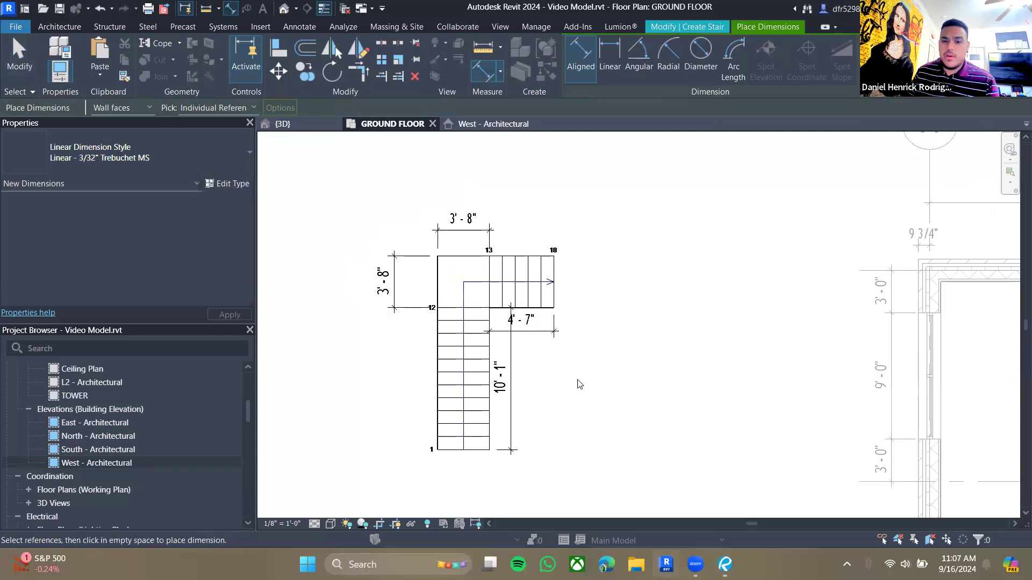
pyautogui.press('Escape')
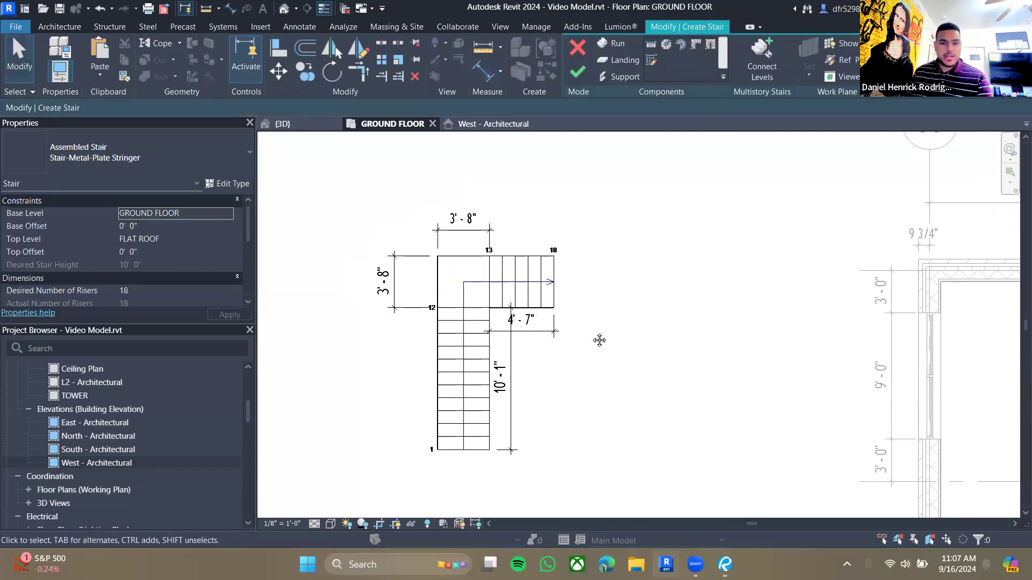
# - Finish editing the stair sketch
pyautogui.moveTo(600, 339); pyautogui.dragTo(569, 319, button='middle')
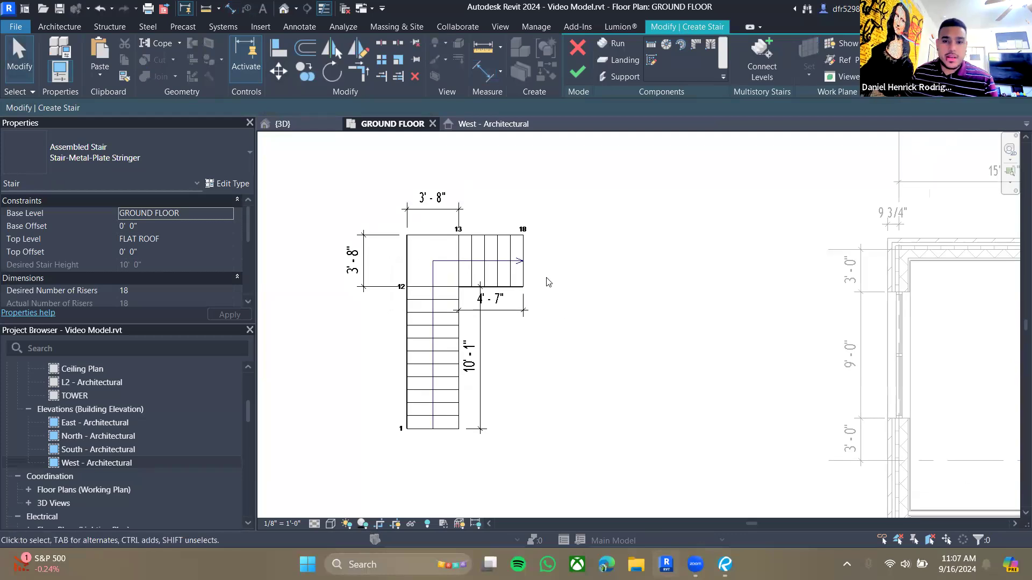
pyautogui.click(576, 77)
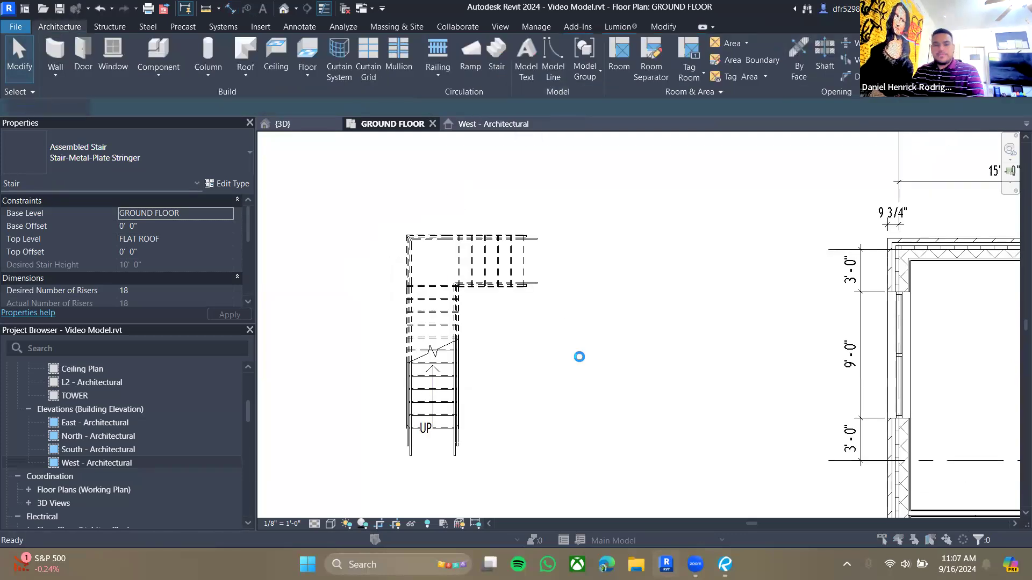
pyautogui.click(465, 250)
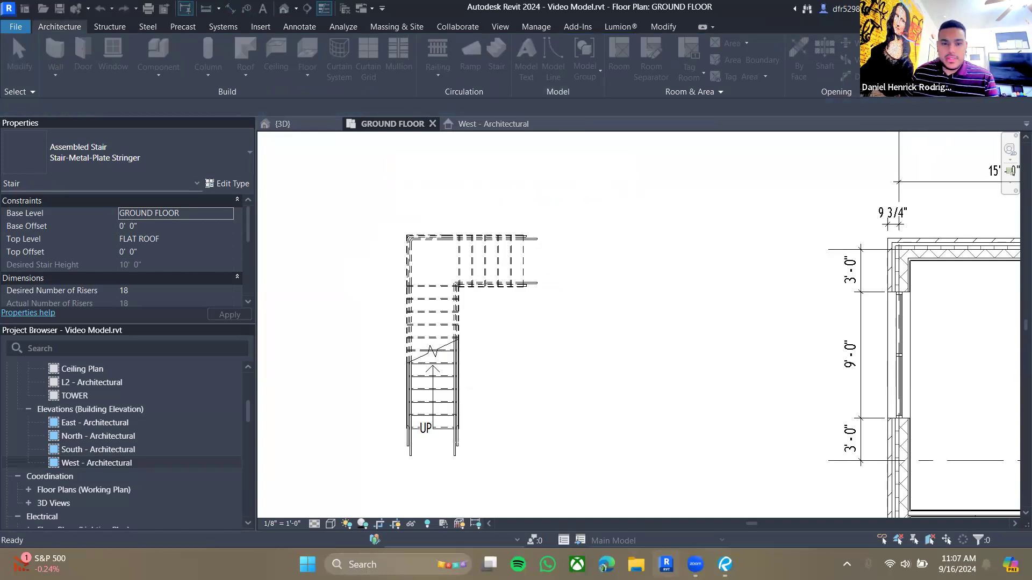
# - Switch to Bluebeam Revu and examine the stair detail's landing and run dimensions
pyautogui.click(723, 562)
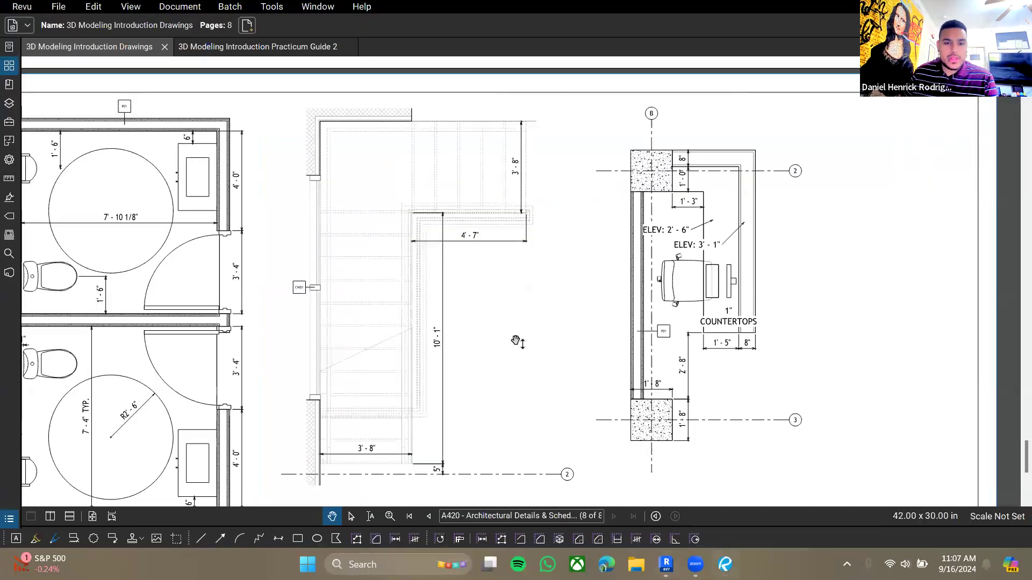
pyautogui.scroll(8, 354, 150)
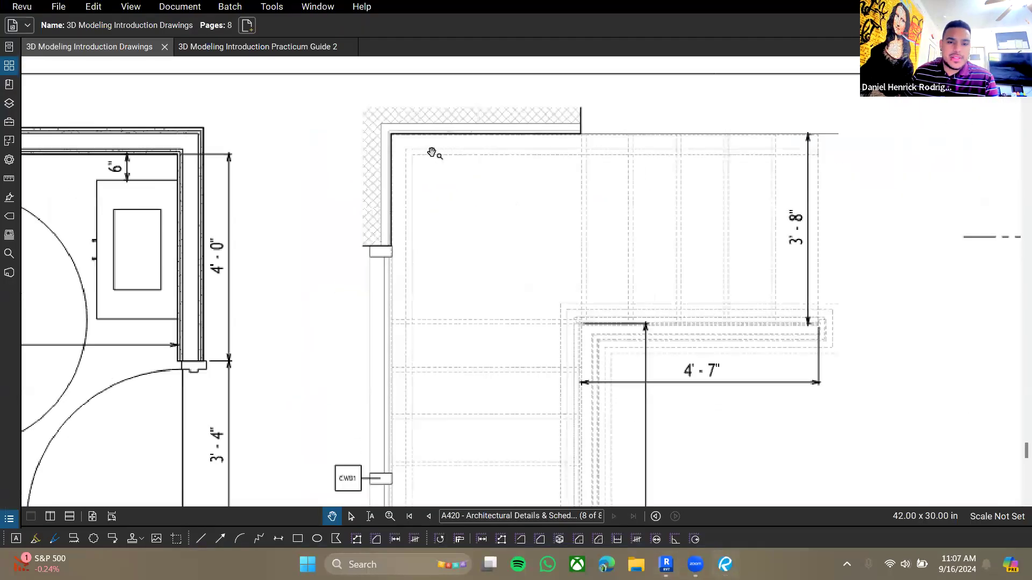
pyautogui.scroll(-5, 352, 128)
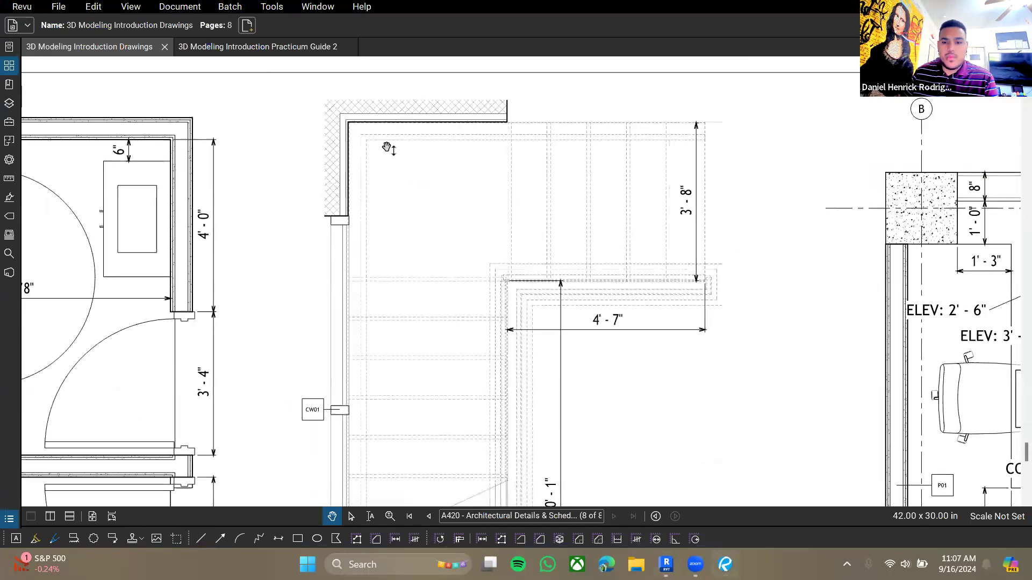
pyautogui.moveTo(387, 147); pyautogui.dragTo(390, 148)
# - Return to Revit and try to delete the window-selected stair, railings and dimensions
pyautogui.hotkey('alt', 'Tab')
pyautogui.moveTo(351, 183); pyautogui.dragTo(588, 509)
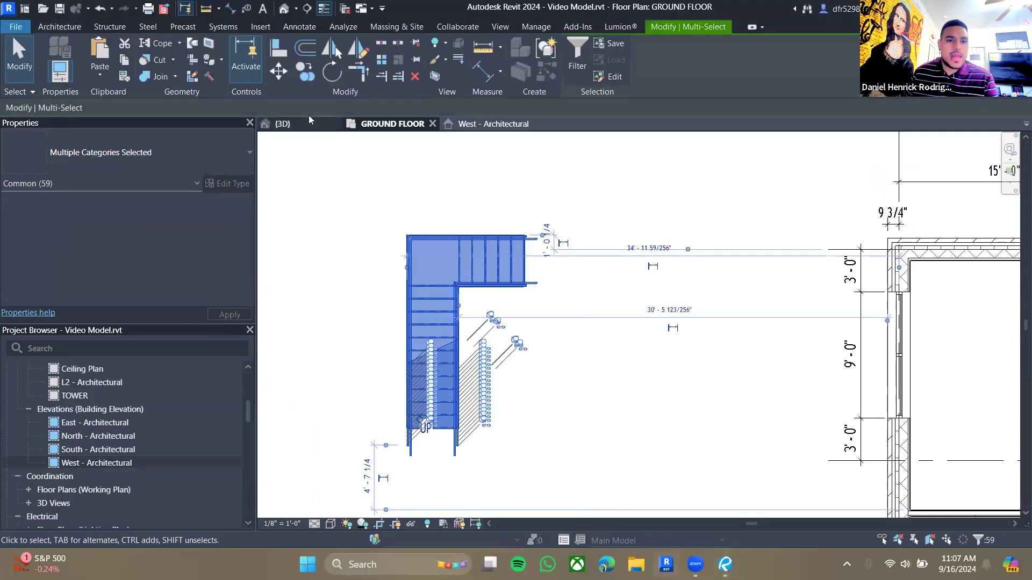
pyautogui.press('Delete')
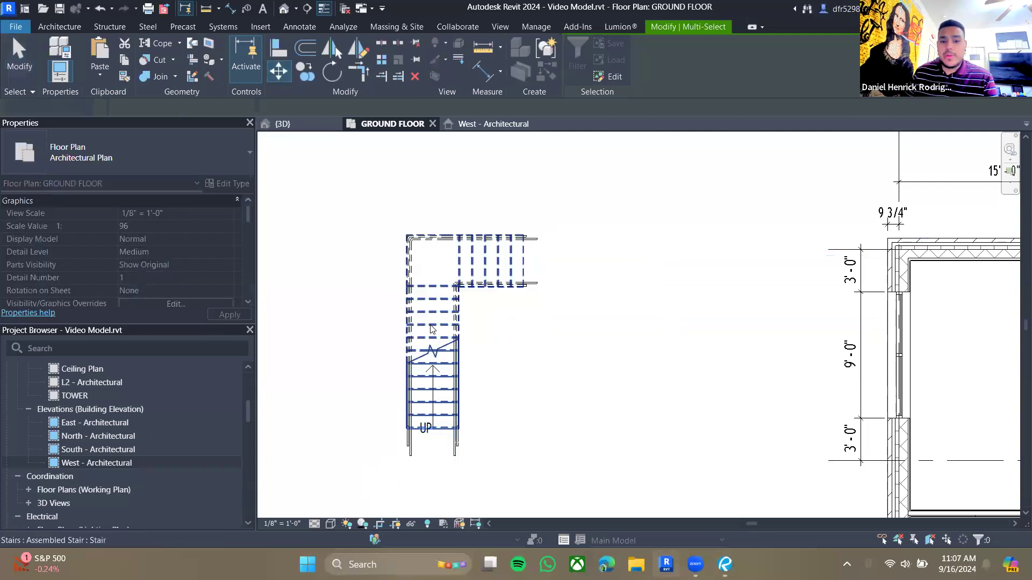
# - Select the railing and the stair to inspect the landing corner up close
pyautogui.click(406, 255)
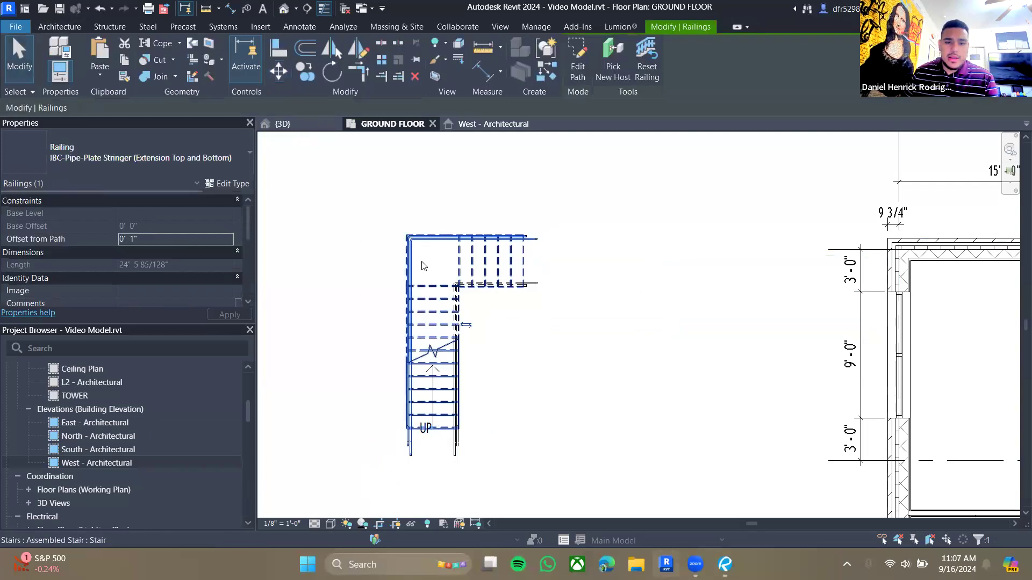
pyautogui.press('Escape')
pyautogui.click(437, 313)
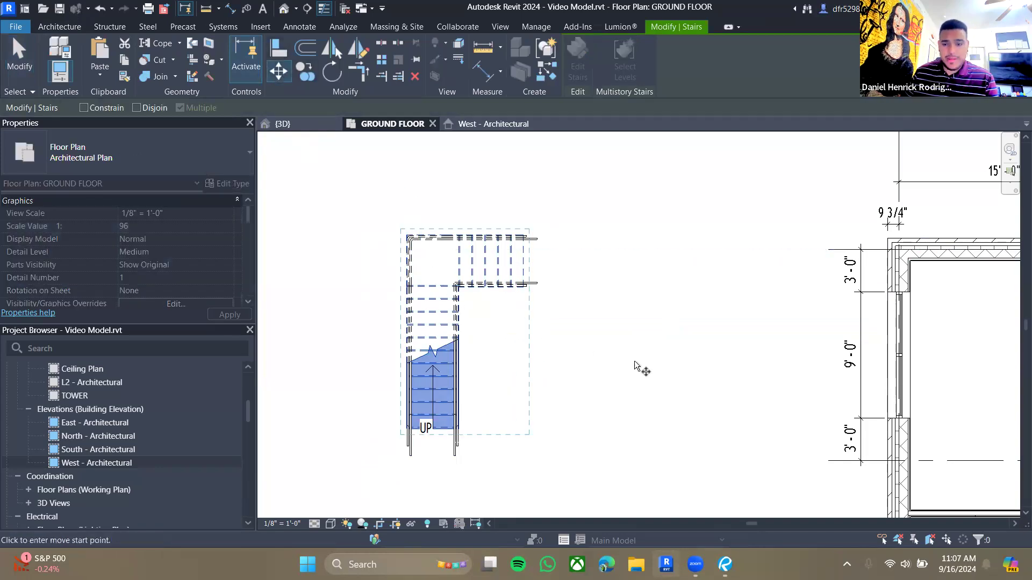
pyautogui.scroll(5, 462, 279)
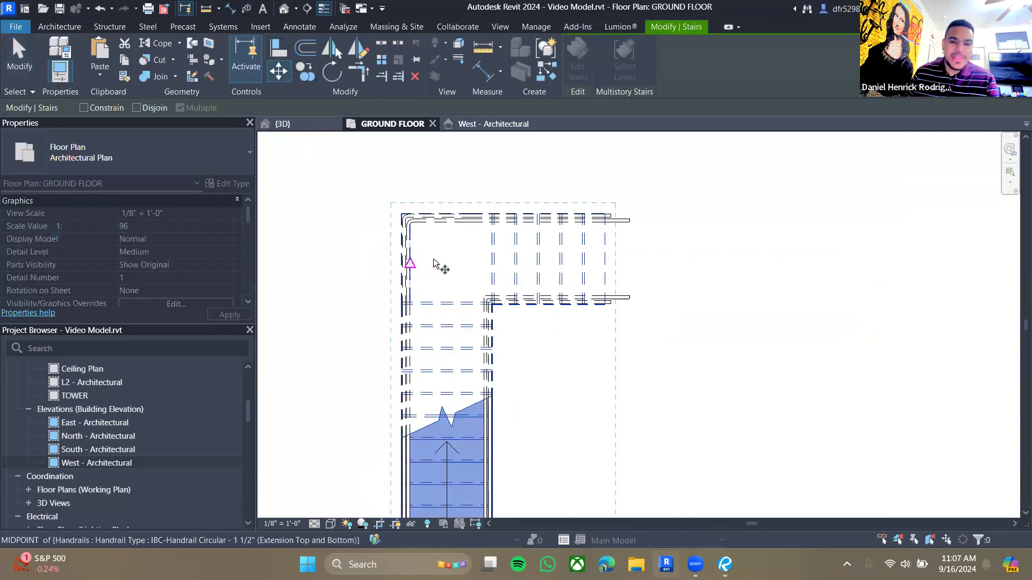
pyautogui.scroll(-3, 468, 271)
pyautogui.scroll(-3, 602, 340)
pyautogui.scroll(-2, 589, 337)
pyautogui.press('Escape')
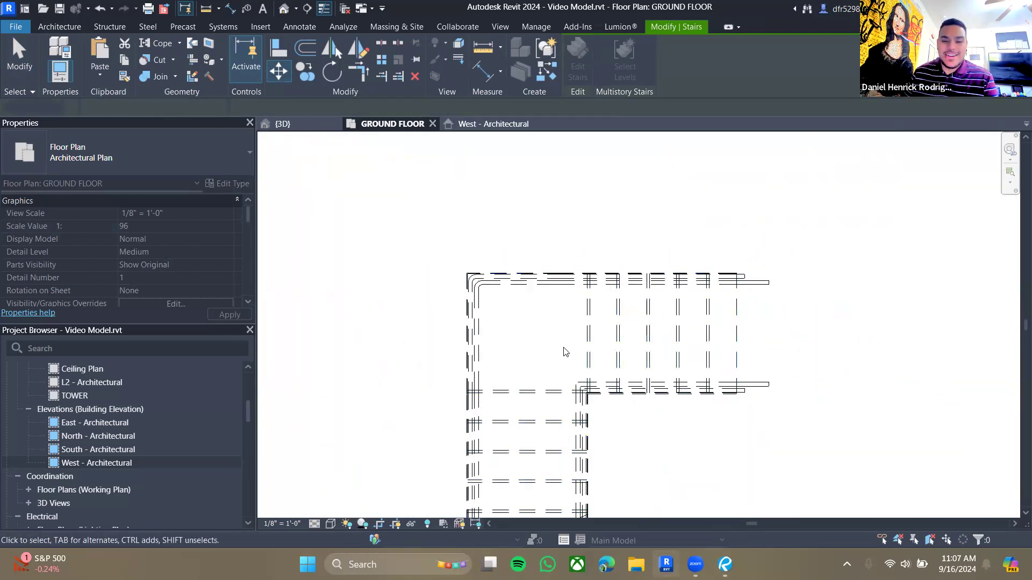
pyautogui.press('Escape')
pyautogui.click(586, 332)
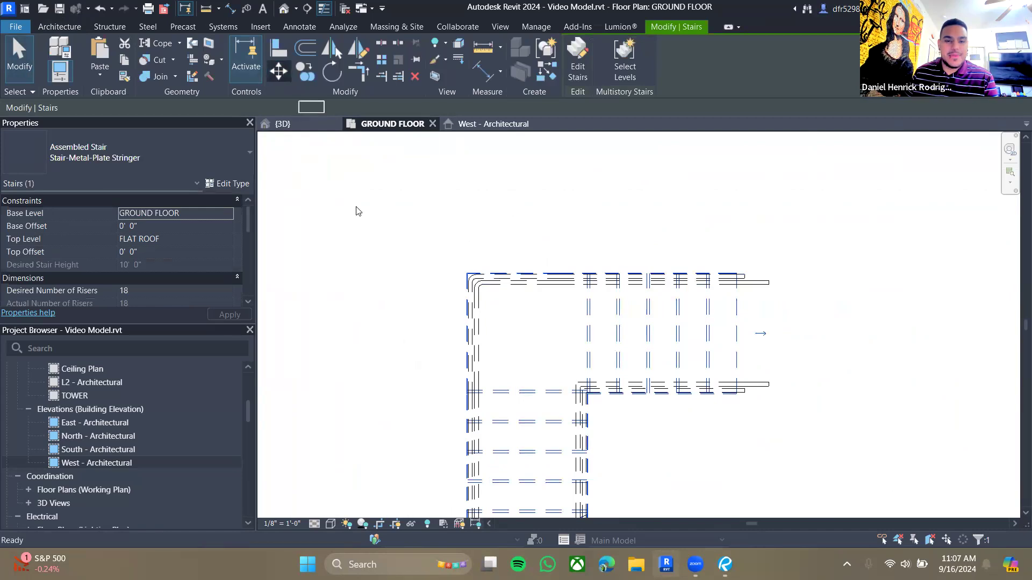
pyautogui.scroll(-4, 416, 333)
pyautogui.moveTo(454, 357); pyautogui.dragTo(445, 282, button='middle')
pyautogui.press('Escape')
pyautogui.press('Escape')
pyautogui.moveTo(379, 207); pyautogui.dragTo(613, 478)
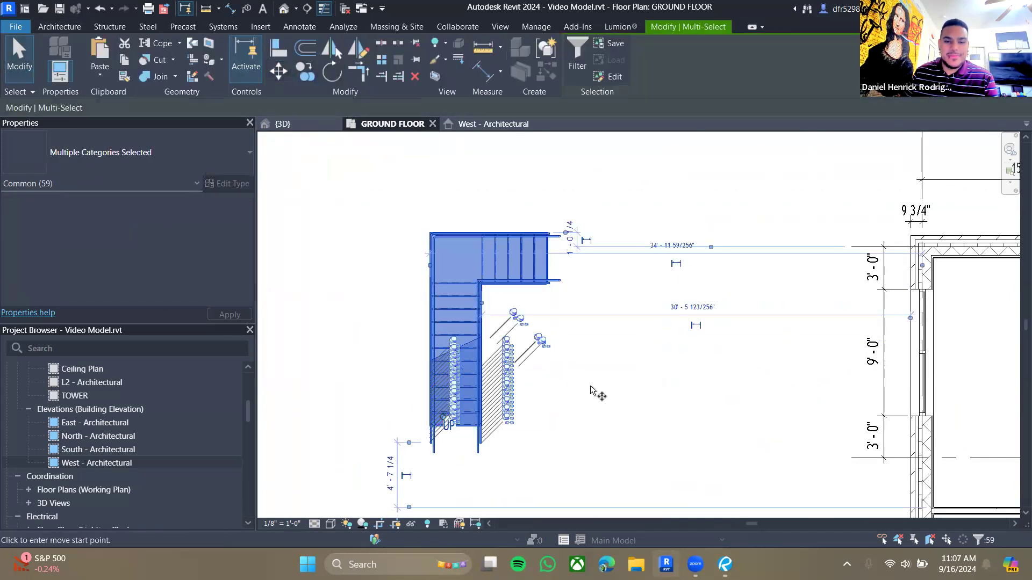
pyautogui.scroll(6, 414, 215)
pyautogui.moveTo(414, 233); pyautogui.dragTo(568, 271, button='middle')
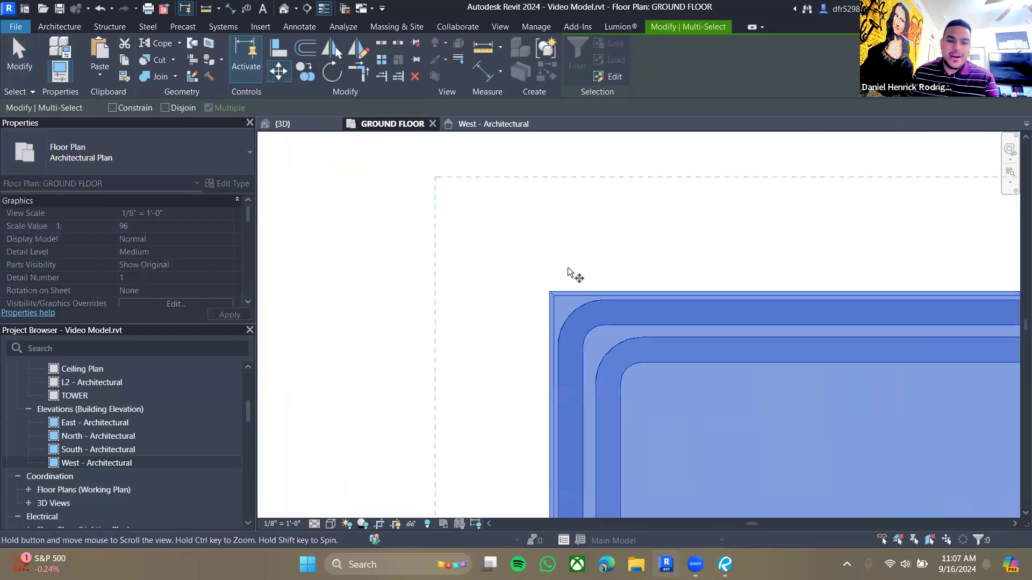
pyautogui.scroll(-5, 565, 272)
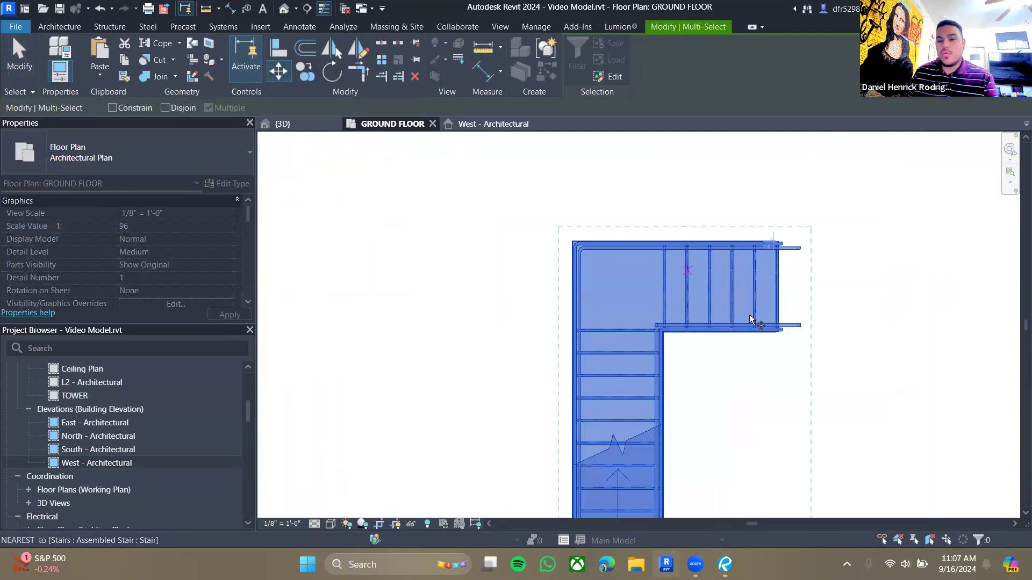
pyautogui.press('Escape')
pyautogui.press('Escape')
# - Drag the stair to reposition it on the ground floor plan
pyautogui.scroll(-1, 687, 350)
pyautogui.moveTo(686, 350); pyautogui.dragTo(538, 247, button='middle')
pyautogui.scroll(-1, 538, 247)
pyautogui.moveTo(484, 279); pyautogui.dragTo(671, 289)
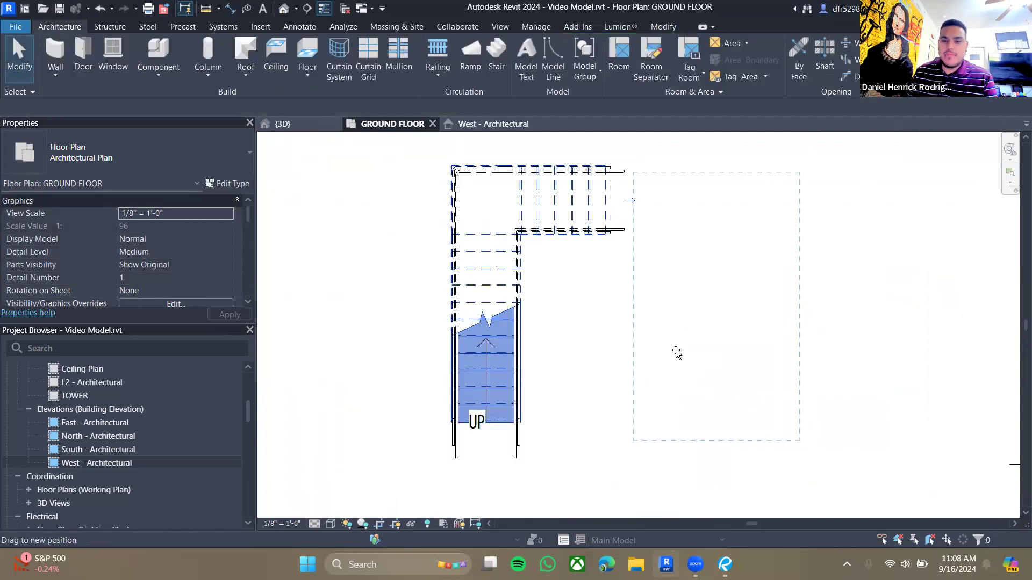
pyautogui.moveTo(676, 352); pyautogui.dragTo(673, 293)
pyautogui.click(643, 337)
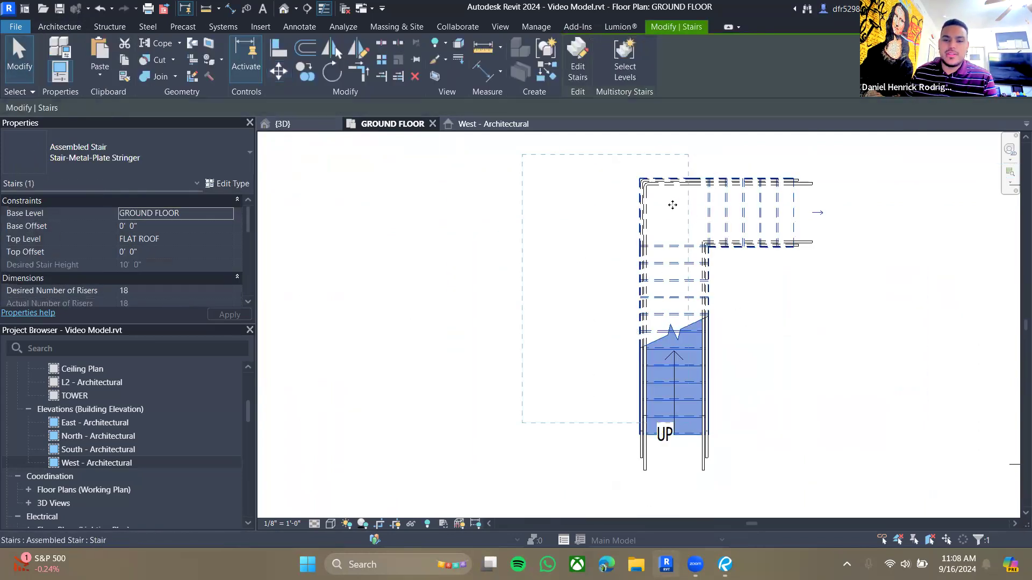
pyautogui.moveTo(673, 205); pyautogui.dragTo(562, 187)
# - Start moving the stair from a point near its landing corner
pyautogui.click(279, 71)
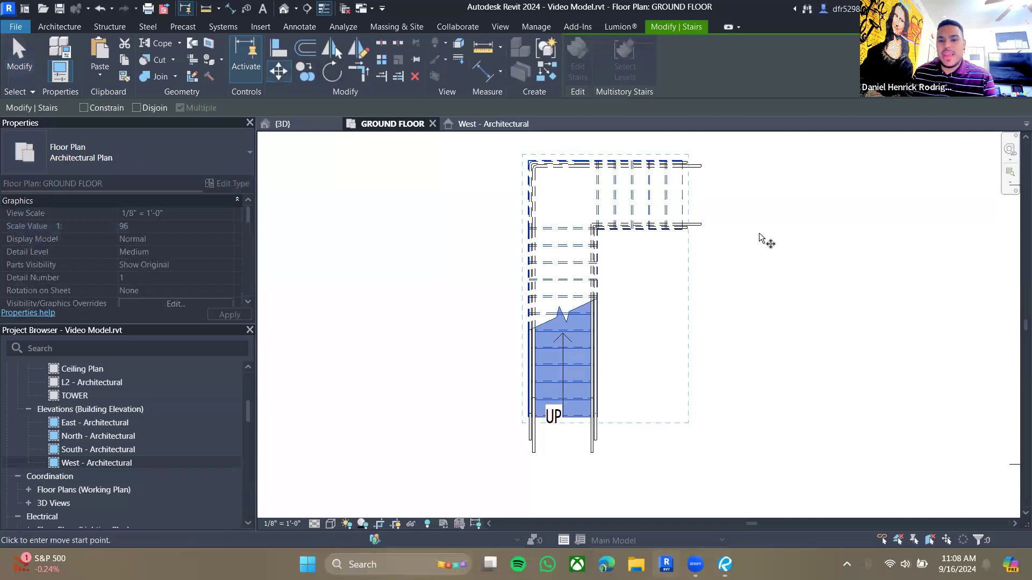
pyautogui.moveTo(657, 251); pyautogui.dragTo(565, 300, button='middle')
pyautogui.scroll(5, 472, 195)
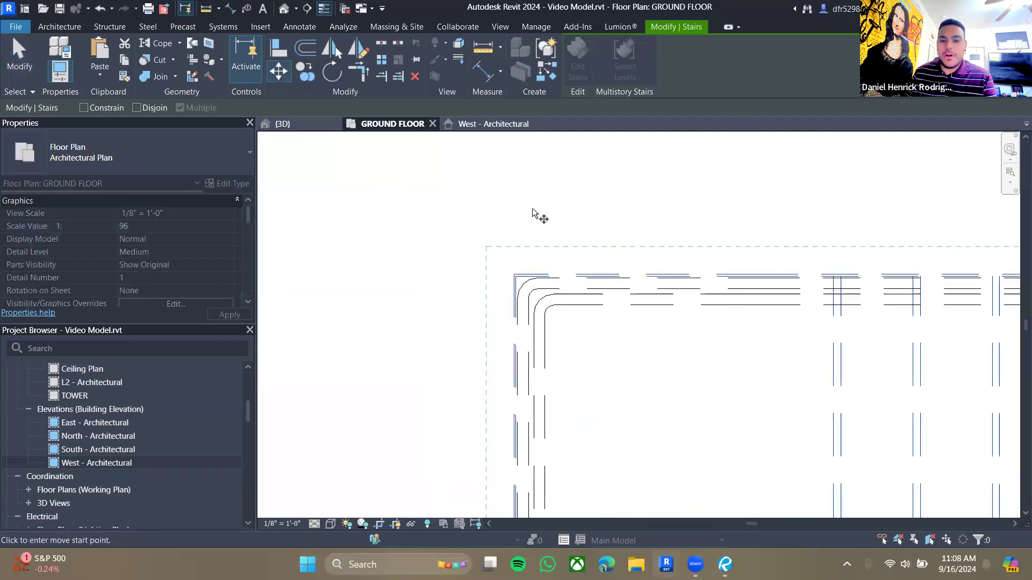
pyautogui.click(339, 331)
pyautogui.scroll(-3, 379, 247)
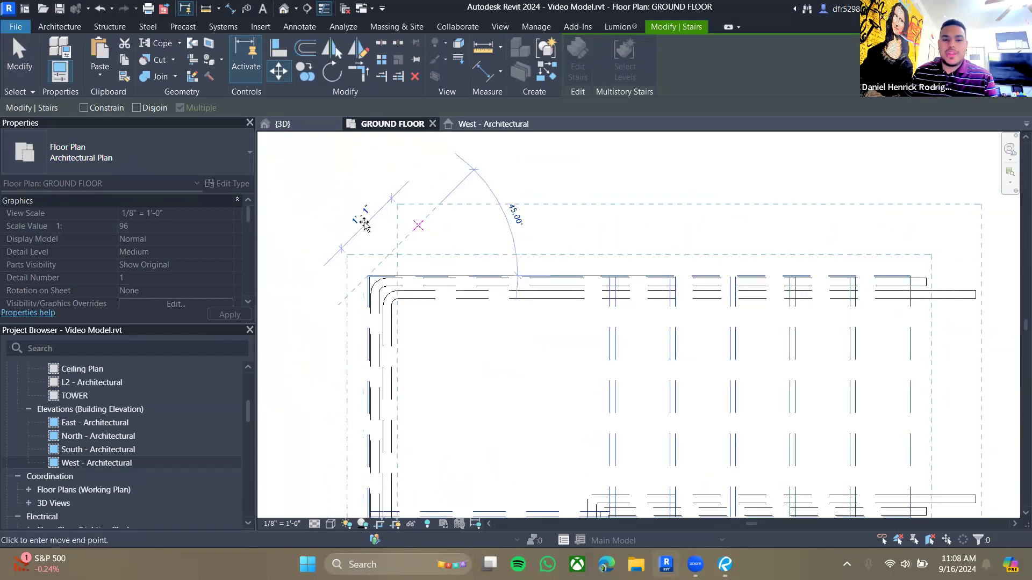
pyautogui.scroll(-4, 354, 223)
pyautogui.moveTo(713, 302); pyautogui.dragTo(446, 269, button='middle')
pyautogui.moveTo(736, 260); pyautogui.dragTo(610, 240, button='middle')
pyautogui.scroll(2, 610, 240)
pyautogui.scroll(4, 570, 237)
pyautogui.moveTo(430, 217); pyautogui.dragTo(461, 233, button='middle')
pyautogui.scroll(3, 462, 232)
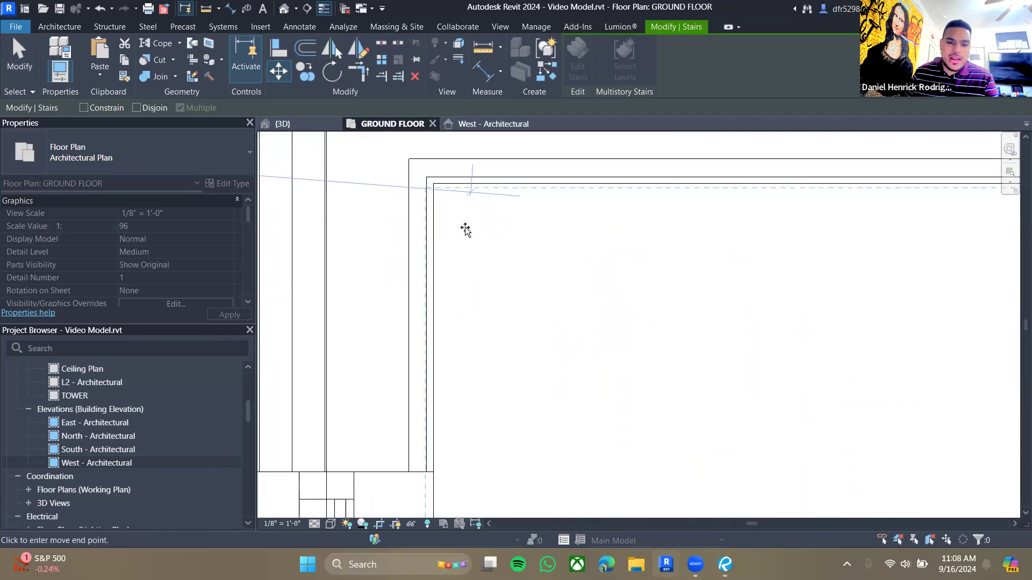
pyautogui.scroll(-2, 499, 330)
# - Set the view's visual style to Consistent Colors
pyautogui.click(332, 524)
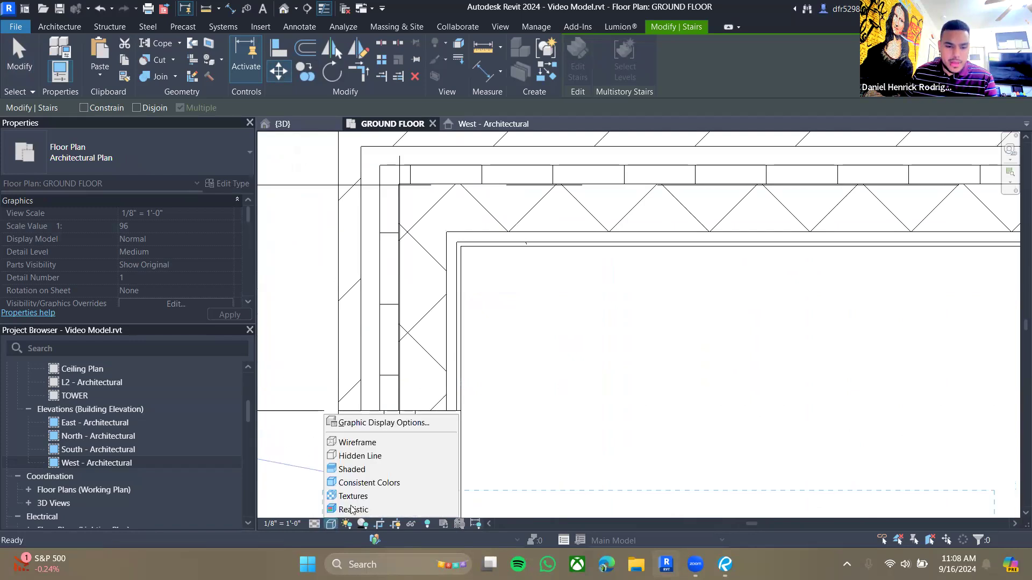
pyautogui.click(369, 483)
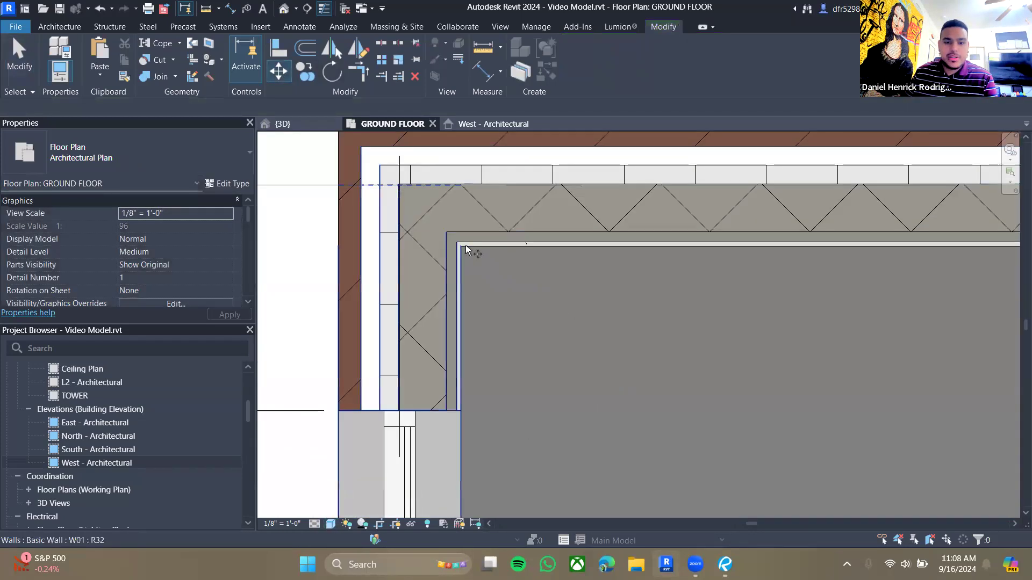
pyautogui.scroll(-4, 434, 289)
pyautogui.moveTo(376, 309); pyautogui.dragTo(881, 317, button='middle')
pyautogui.scroll(-4, 570, 287)
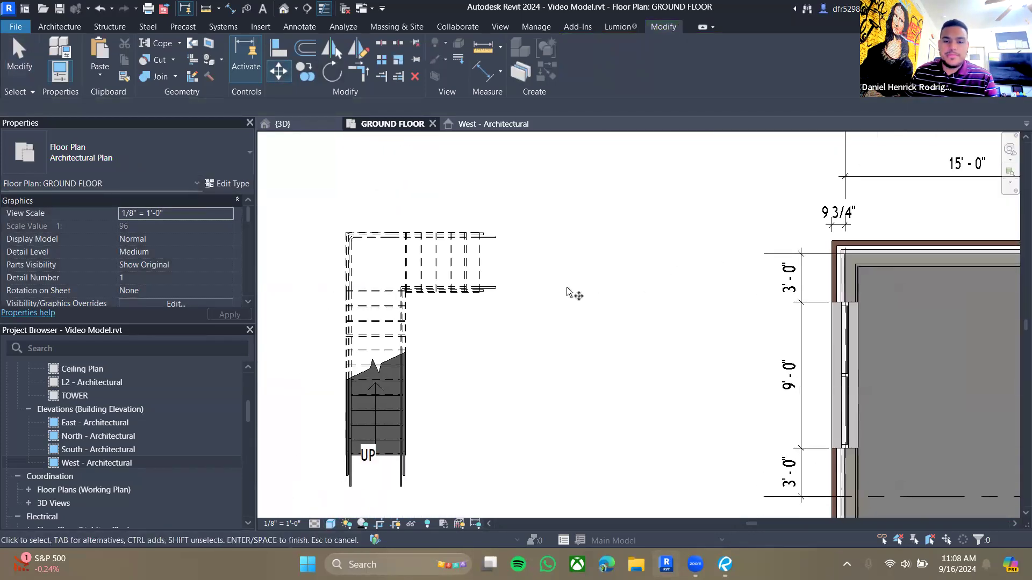
# - Move the stair from its landing corner to the inside corner of the west and north walls
pyautogui.press('Escape')
pyautogui.click(388, 336)
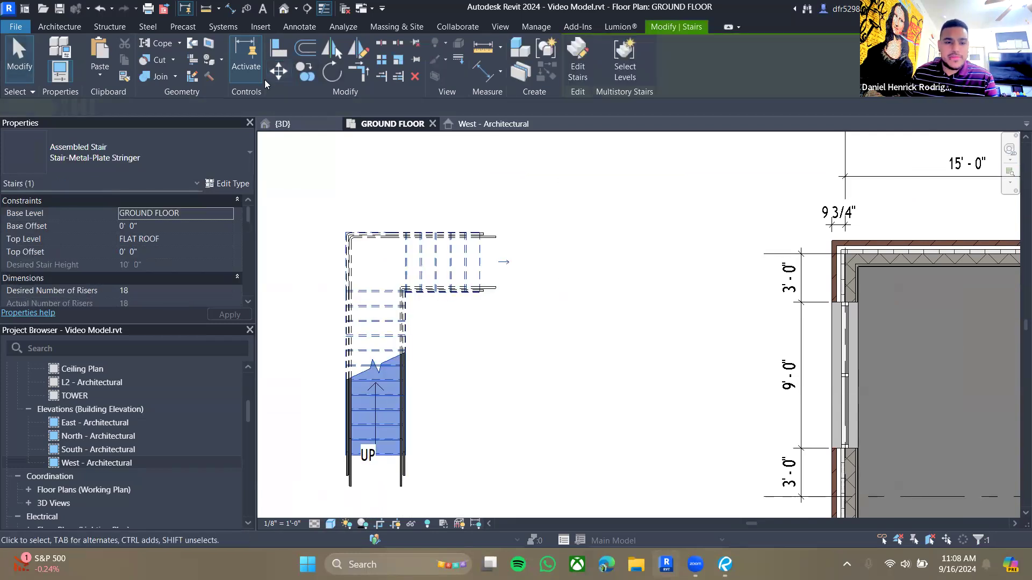
pyautogui.click(278, 71)
pyautogui.scroll(6, 347, 230)
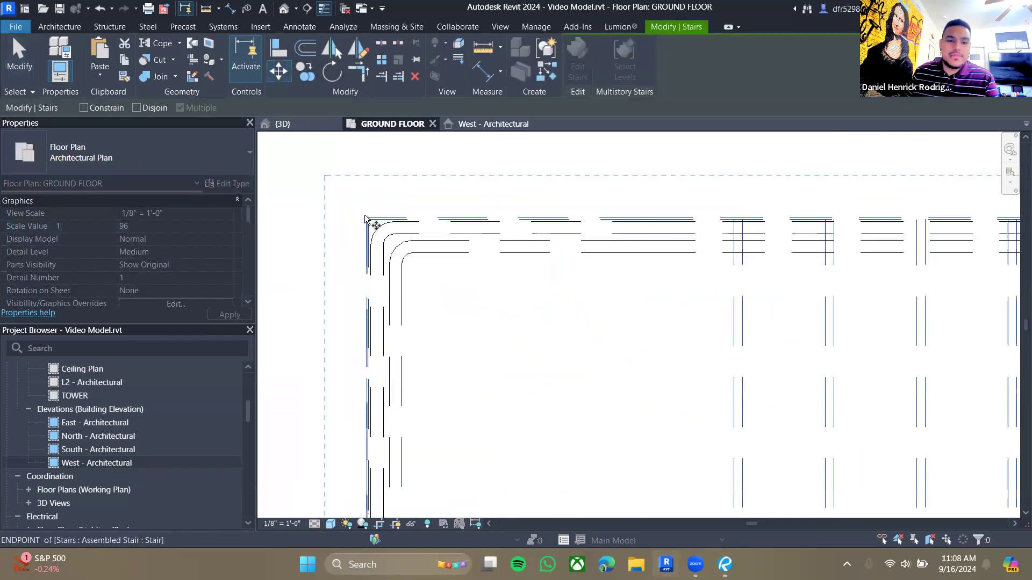
pyautogui.scroll(2, 365, 218)
pyautogui.click(366, 217)
pyautogui.scroll(-4, 518, 295)
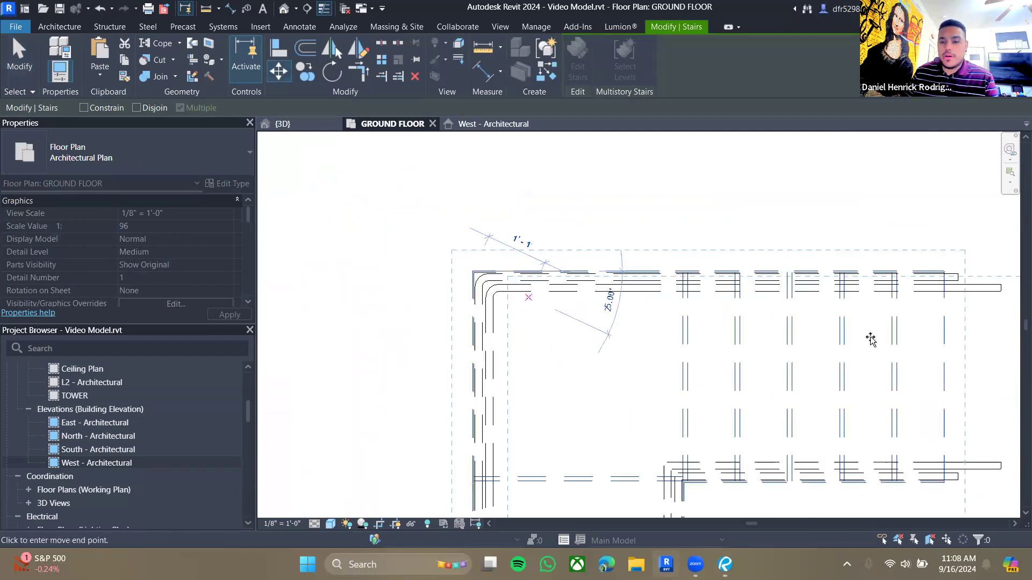
pyautogui.scroll(5, 871, 339)
pyautogui.moveTo(801, 293); pyautogui.dragTo(462, 193, button='middle')
pyautogui.scroll(3, 767, 223)
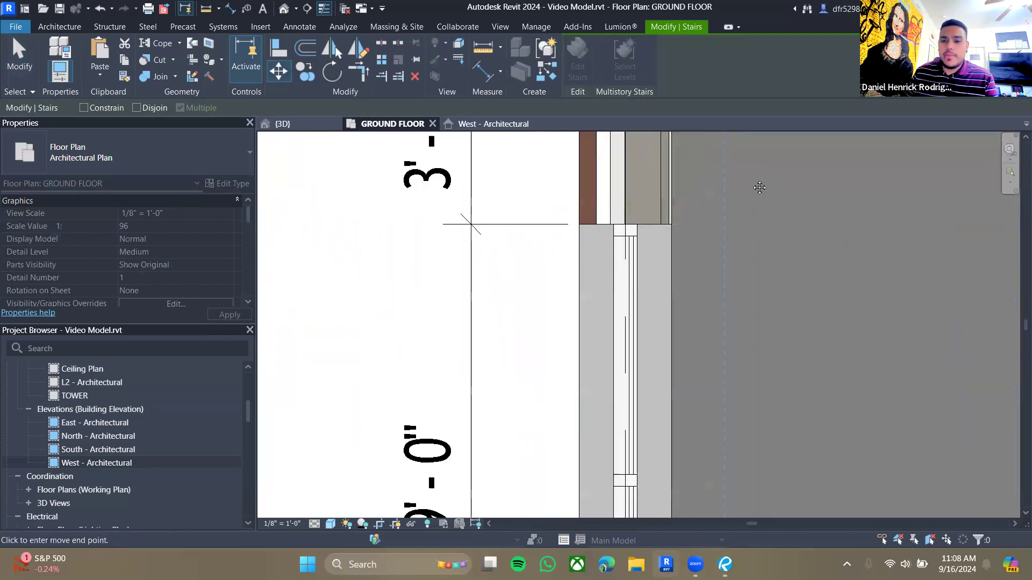
pyautogui.moveTo(760, 186); pyautogui.dragTo(741, 269, button='middle')
pyautogui.scroll(2, 720, 252)
pyautogui.scroll(2, 671, 209)
pyautogui.moveTo(653, 209); pyautogui.dragTo(556, 376, button='middle')
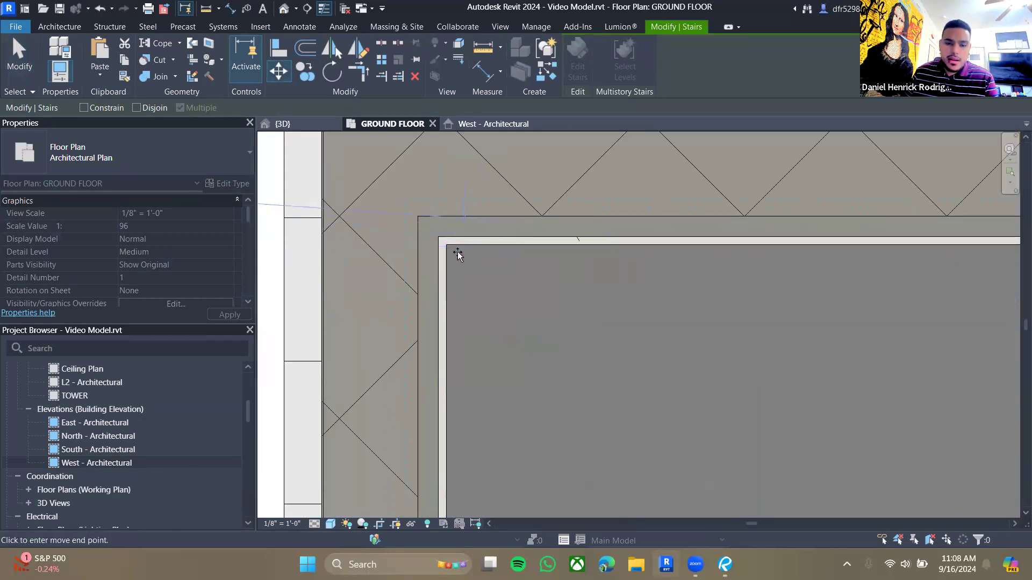
pyautogui.click(534, 322)
pyautogui.scroll(-5, 517, 310)
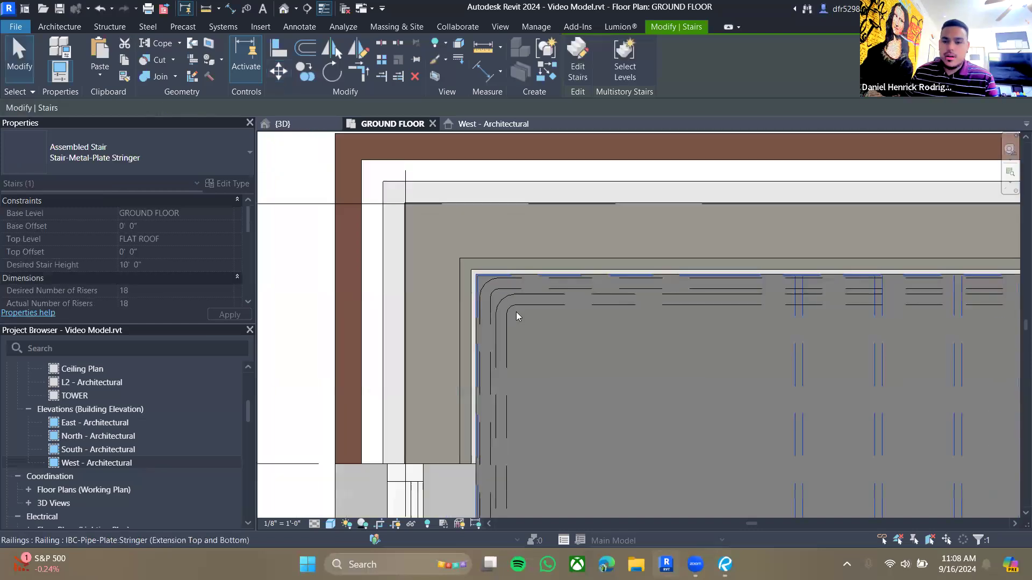
# - Inspect the stair's fit against the west wall and its landing corner
pyautogui.click(433, 350)
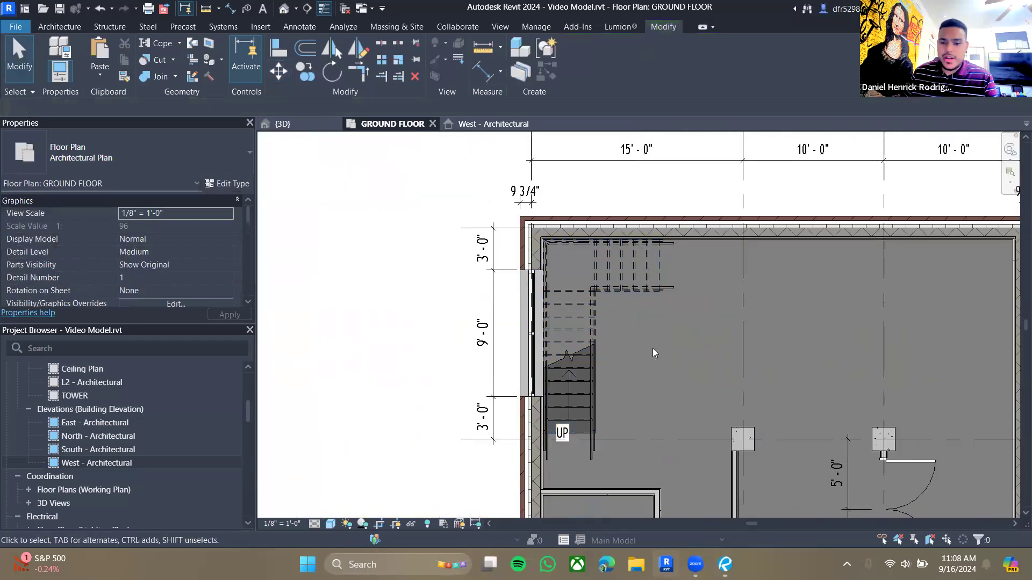
pyautogui.moveTo(653, 349); pyautogui.dragTo(595, 330, button='middle')
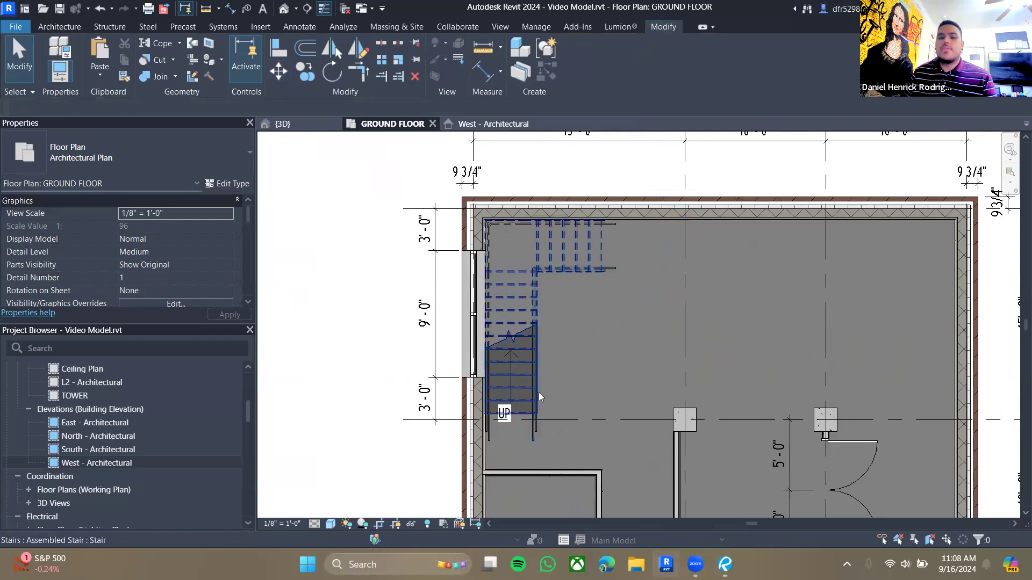
pyautogui.scroll(5, 491, 412)
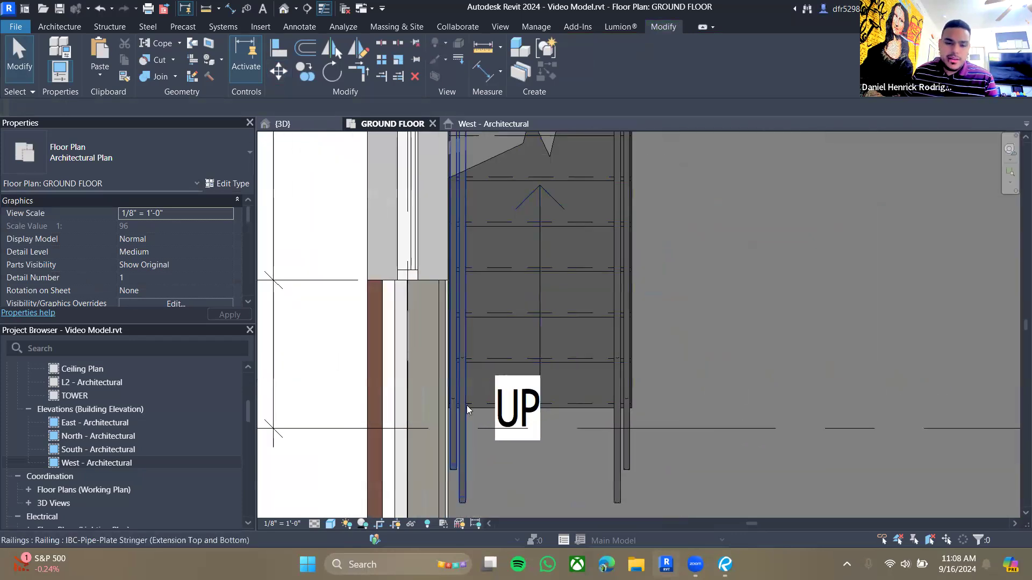
pyautogui.scroll(-4, 550, 318)
pyautogui.moveTo(294, 206); pyautogui.dragTo(444, 279, button='middle')
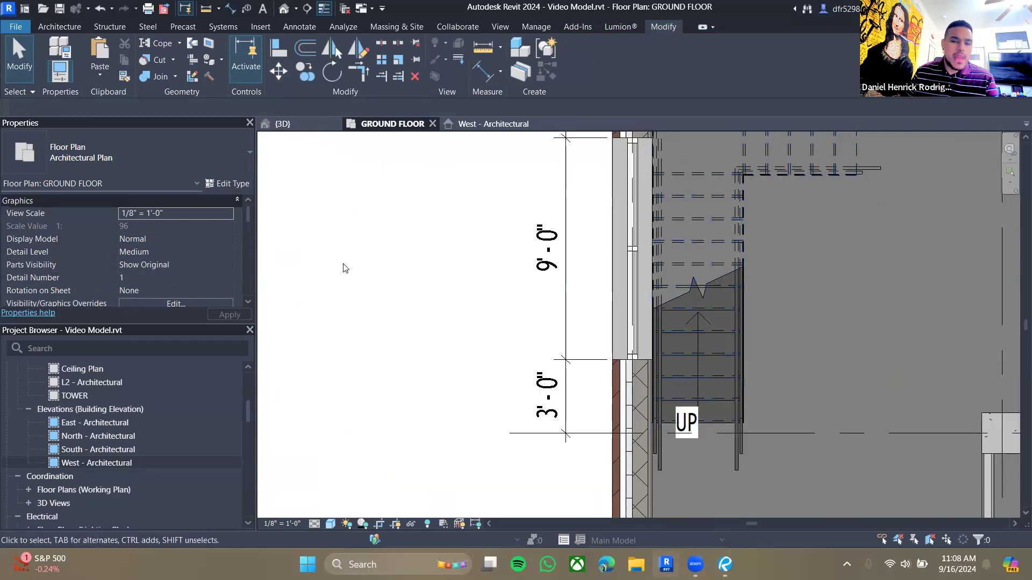
pyautogui.moveTo(788, 239); pyautogui.dragTo(631, 307, button='middle')
pyautogui.scroll(-2, 631, 306)
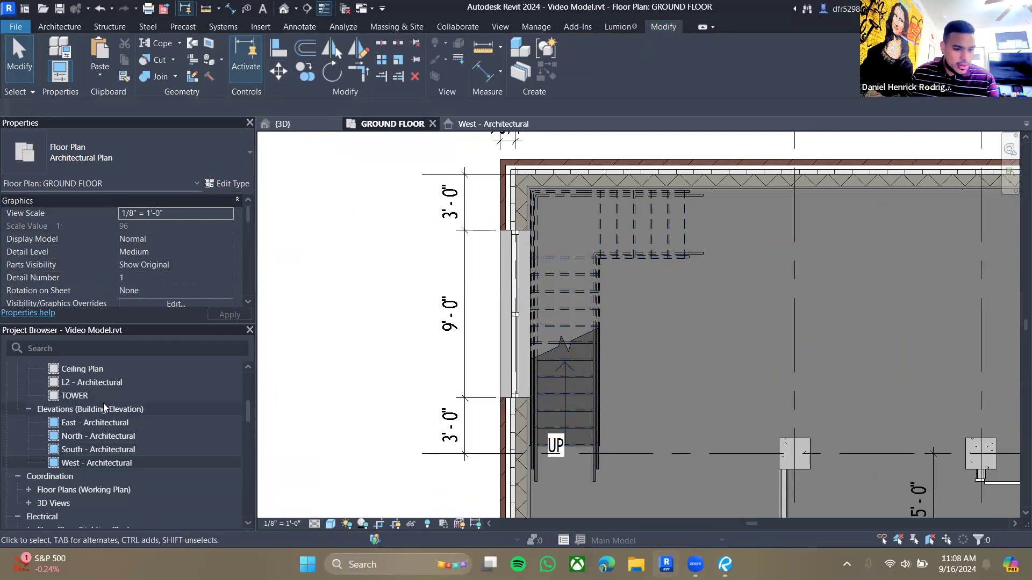
pyautogui.scroll(3, 108, 419)
# - Open the TOWER floor plan and set its detail level to Medium
pyautogui.doubleClick(84, 452)
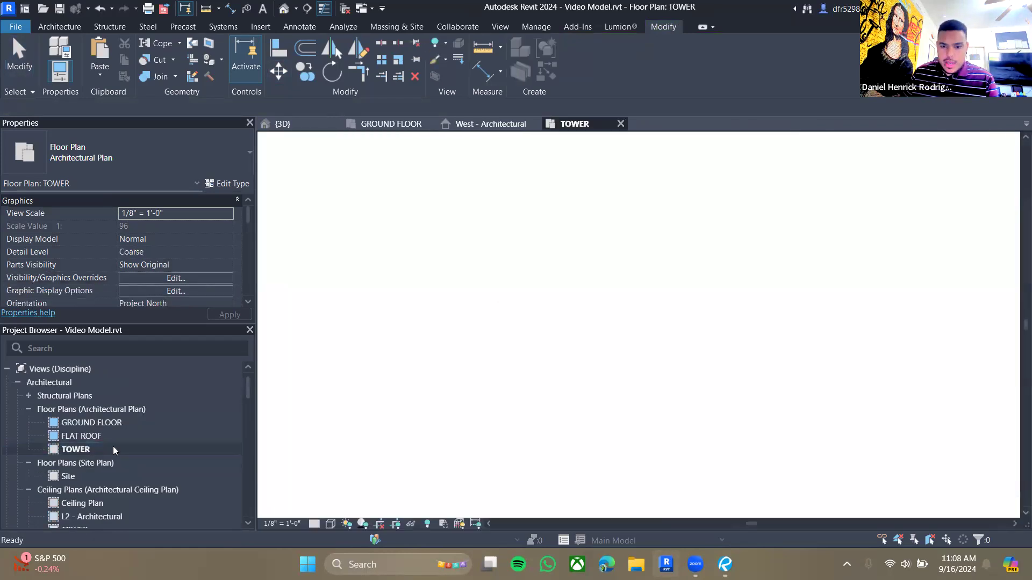
pyautogui.scroll(-2, 683, 337)
pyautogui.moveTo(691, 341); pyautogui.dragTo(591, 300, button='middle')
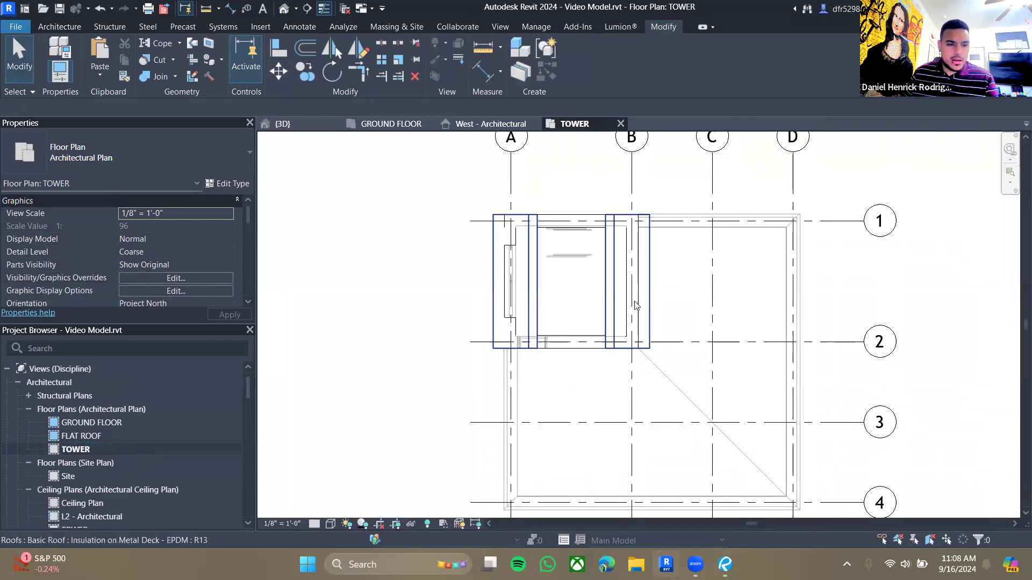
pyautogui.click(315, 525)
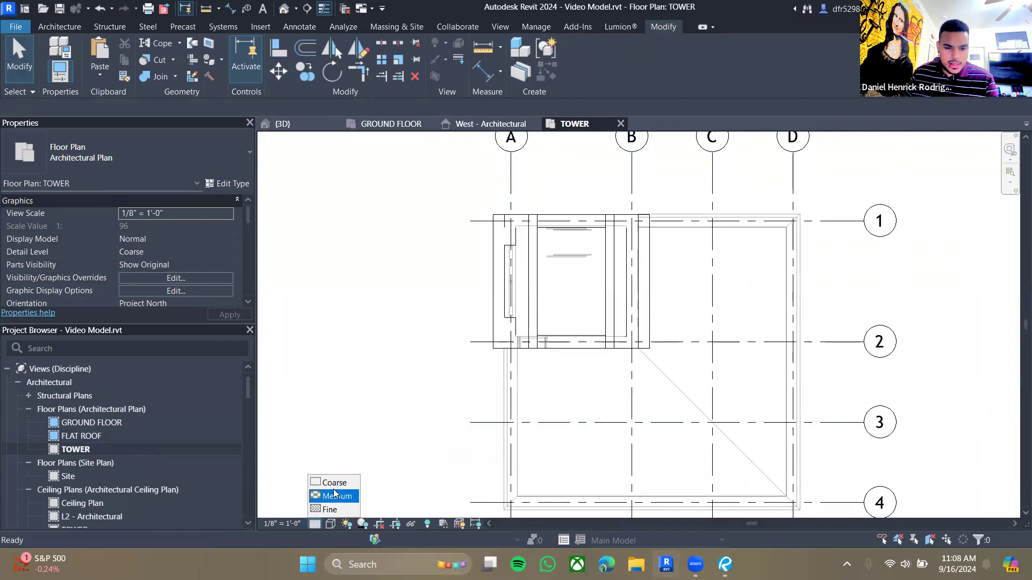
pyautogui.click(336, 493)
# - Open the FLAT ROOF plan, closing the TOWER view, and switch its visual style to Consistent Colors
pyautogui.doubleClick(91, 435)
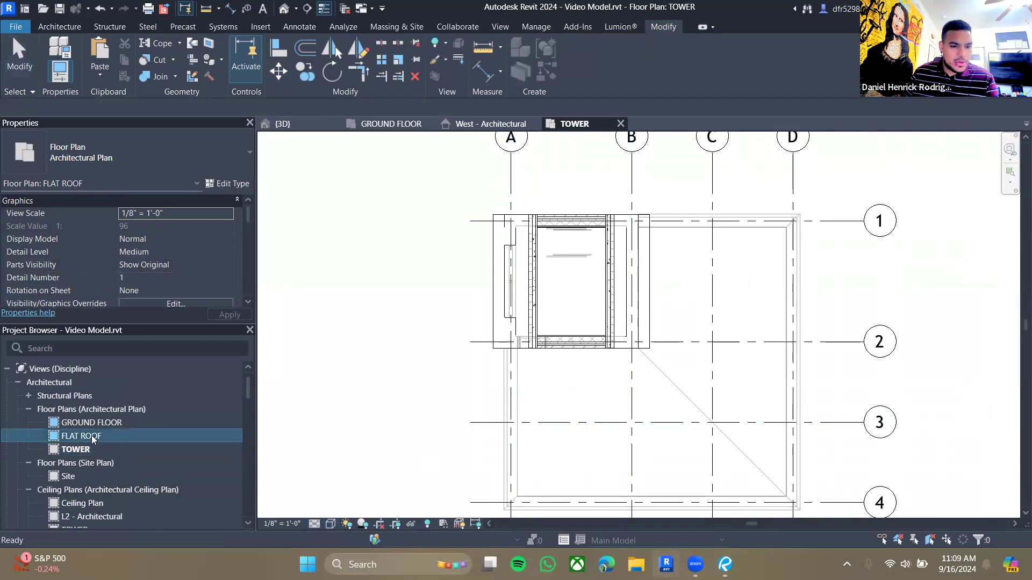
pyautogui.click(620, 124)
pyautogui.scroll(4, 571, 258)
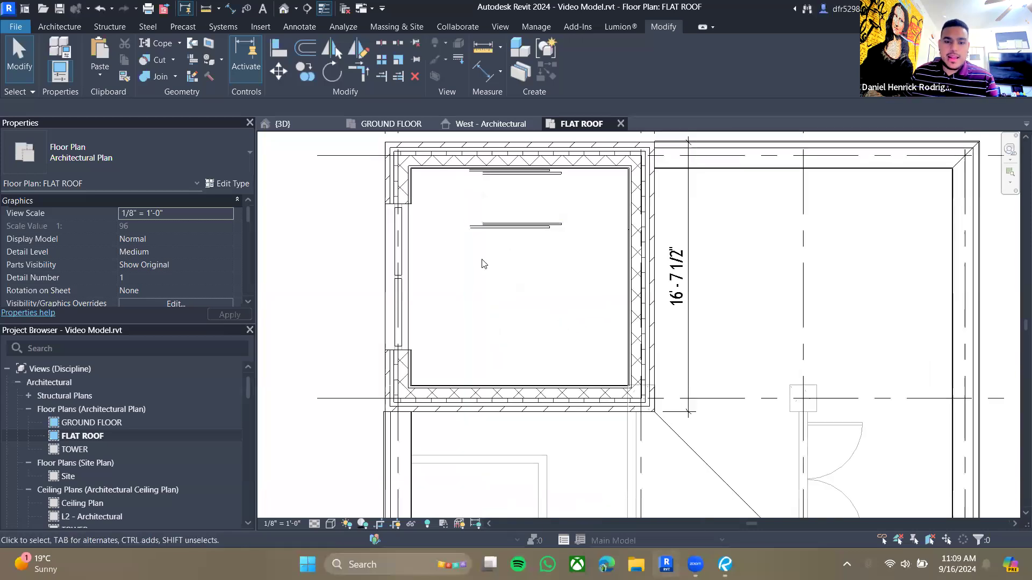
pyautogui.click(330, 524)
pyautogui.click(355, 469)
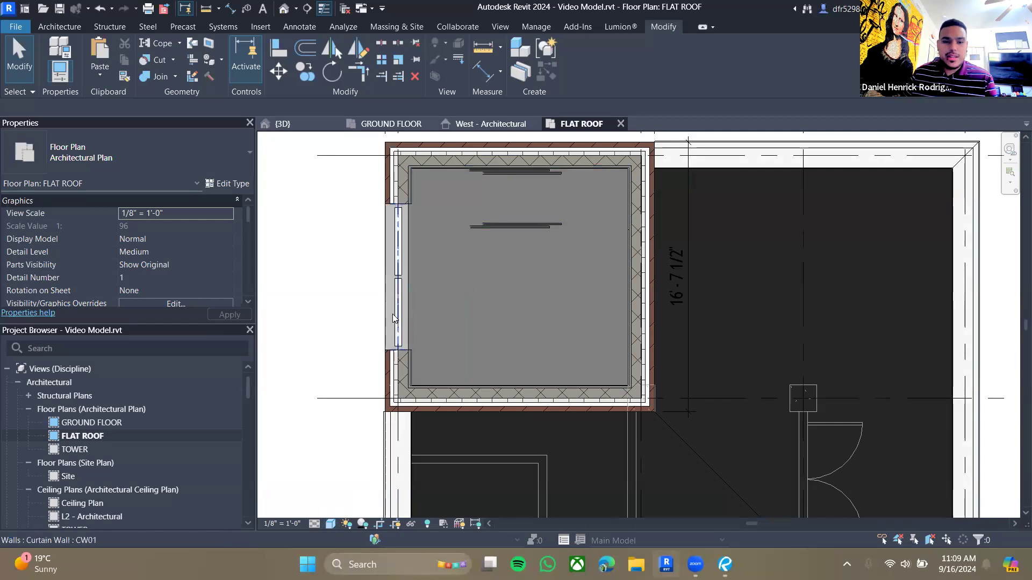
# - Edit the flat roof floor's boundary and sketch stepped lines tracing the stair's edge
pyautogui.click(409, 298)
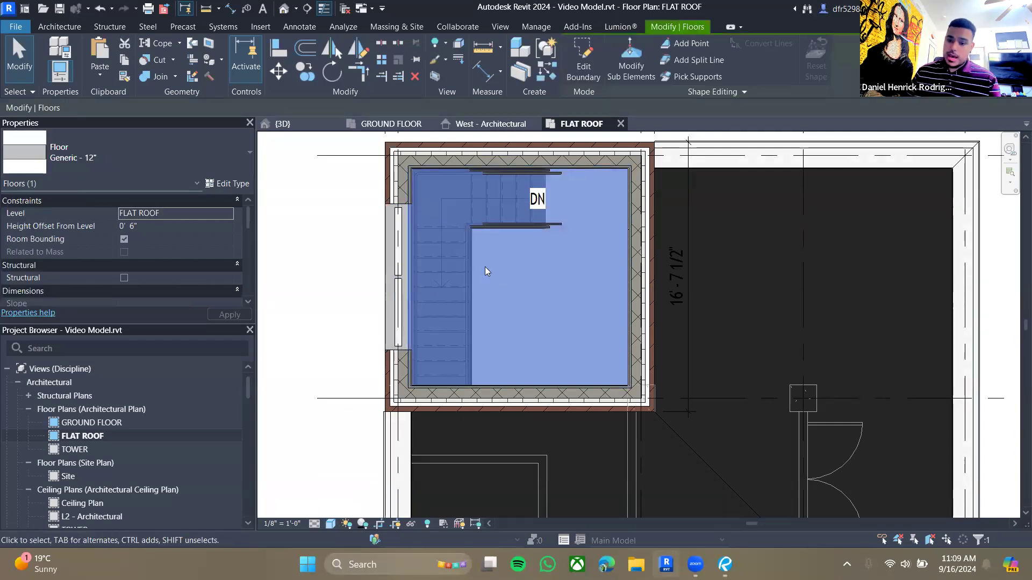
pyautogui.moveTo(555, 269); pyautogui.dragTo(538, 293, button='middle')
pyautogui.click(458, 328)
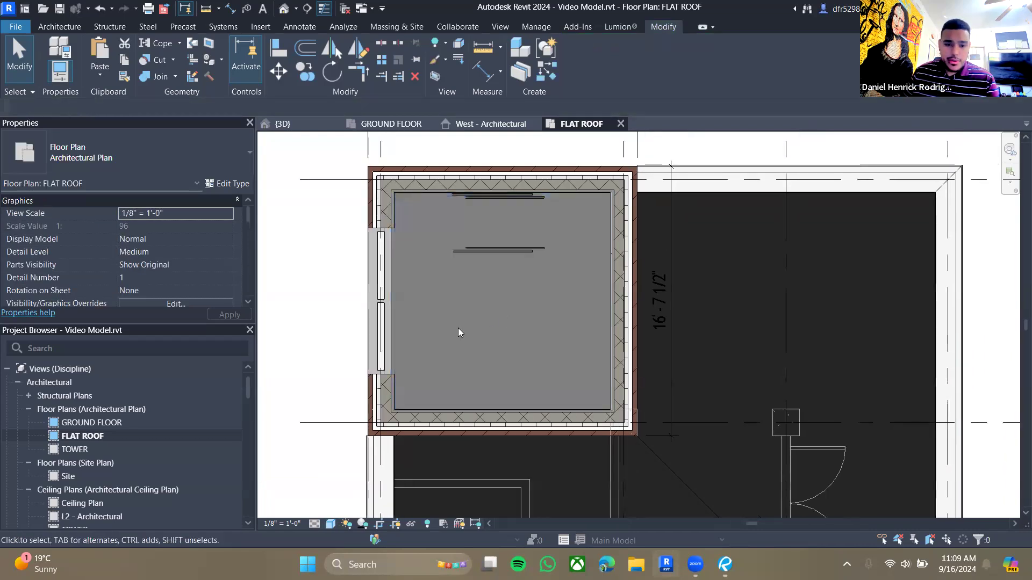
pyautogui.doubleClick(393, 331)
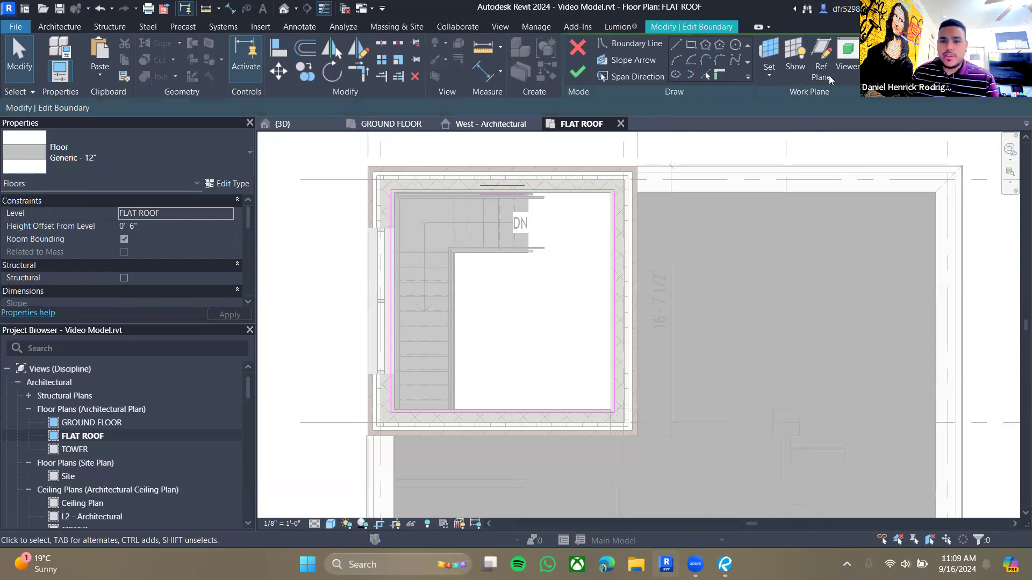
pyautogui.click(676, 45)
pyautogui.click(392, 369)
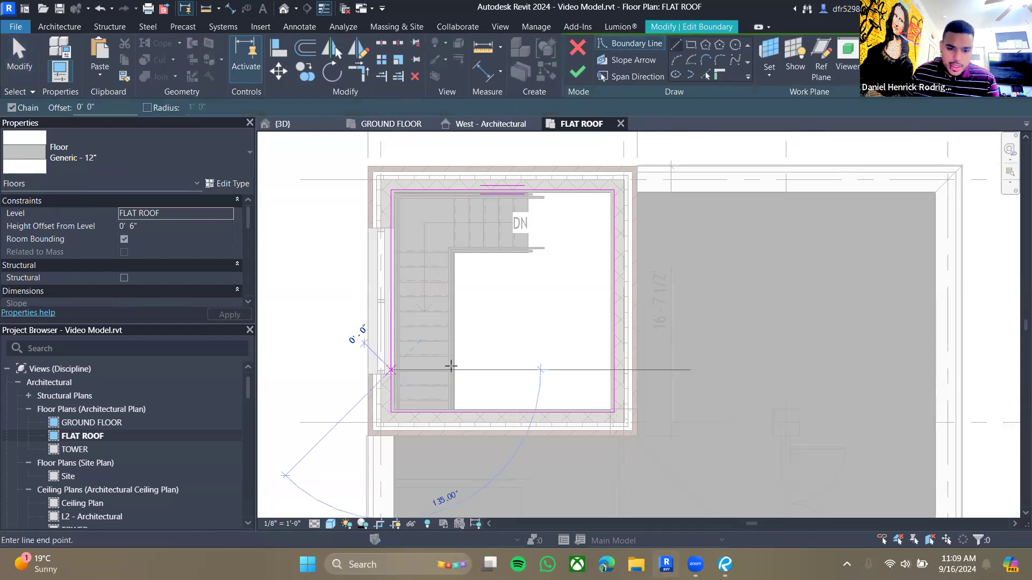
pyautogui.click(472, 370)
pyautogui.click(472, 281)
pyautogui.click(553, 280)
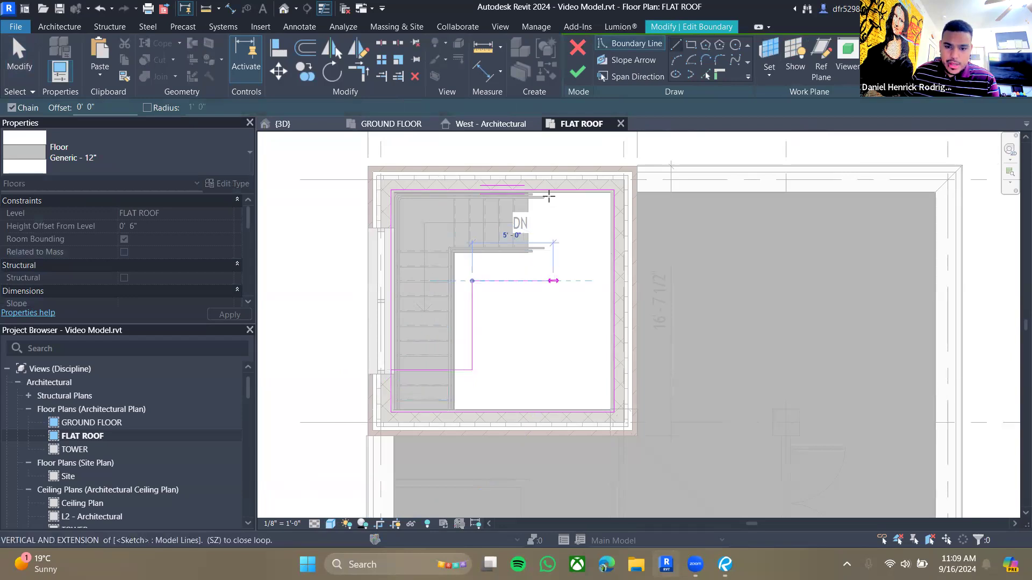
pyautogui.click(553, 191)
pyautogui.press('Escape')
pyautogui.press('Escape')
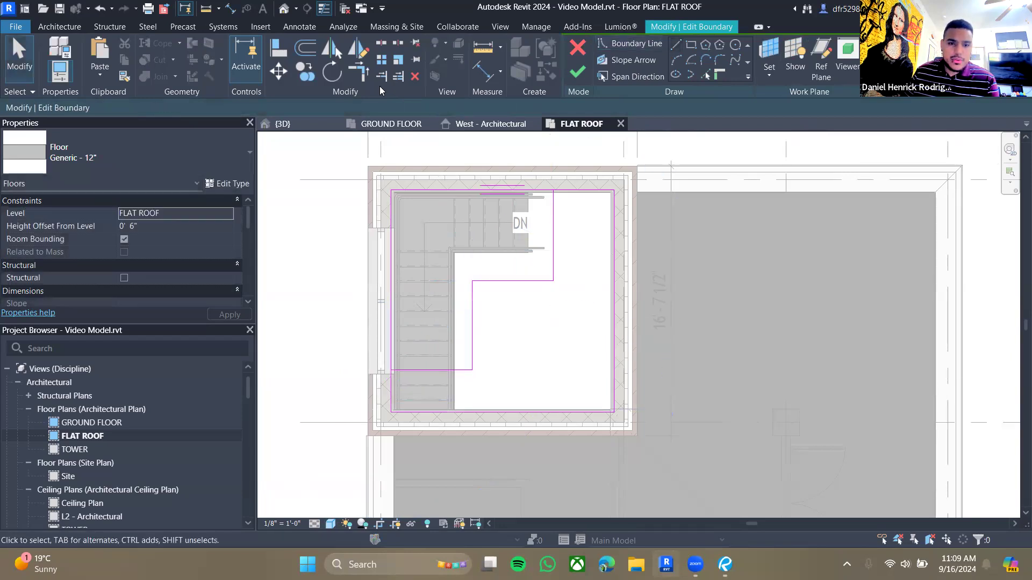
# - Trim the new sketch lines with the boundary at both ends to form a closed stair opening
pyautogui.press('t')
pyautogui.press('r')
pyautogui.click(583, 190)
pyautogui.click(554, 209)
pyautogui.click(433, 370)
pyautogui.click(399, 387)
pyautogui.press('Escape')
pyautogui.press('Escape')
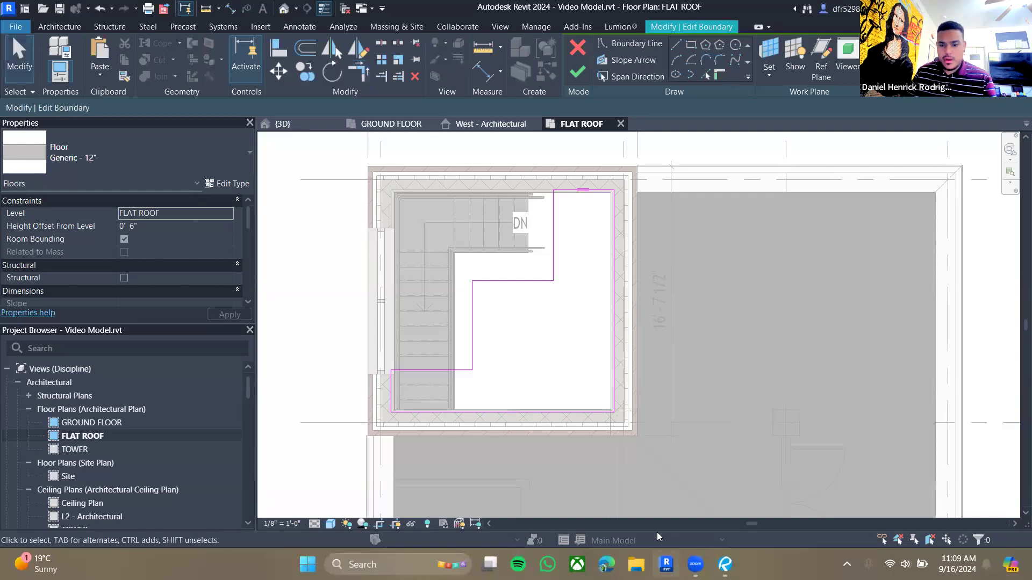
# - Switch to the drawing set and examine the stair opening dimensions on the Flat Roof Floor Plan sheet
pyautogui.hotkey('alt', 'Tab')
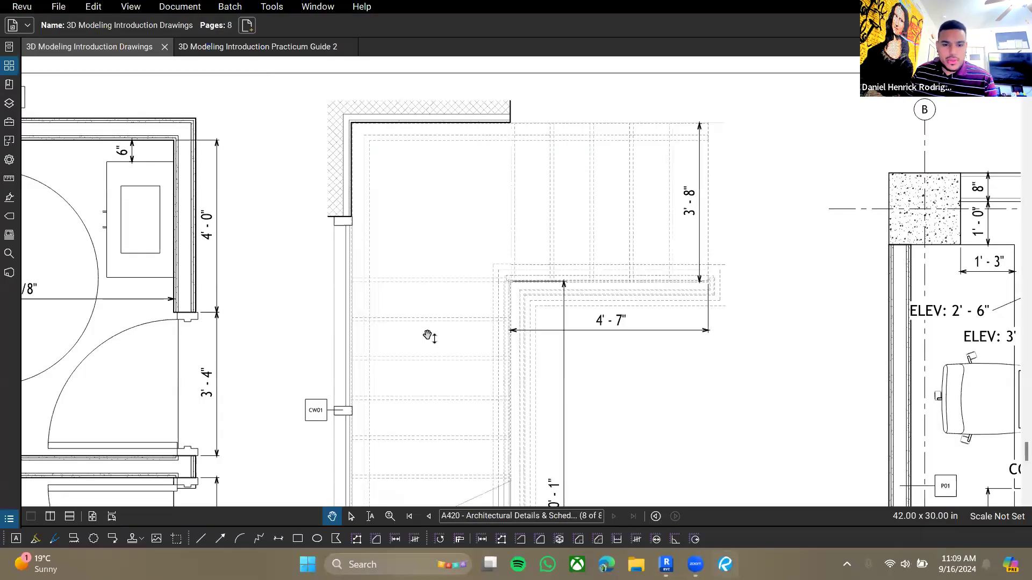
pyautogui.keyDown('ctrl'); pyautogui.scroll(-8, 476, 258); pyautogui.keyUp('ctrl')
pyautogui.scroll(15, 476, 258)
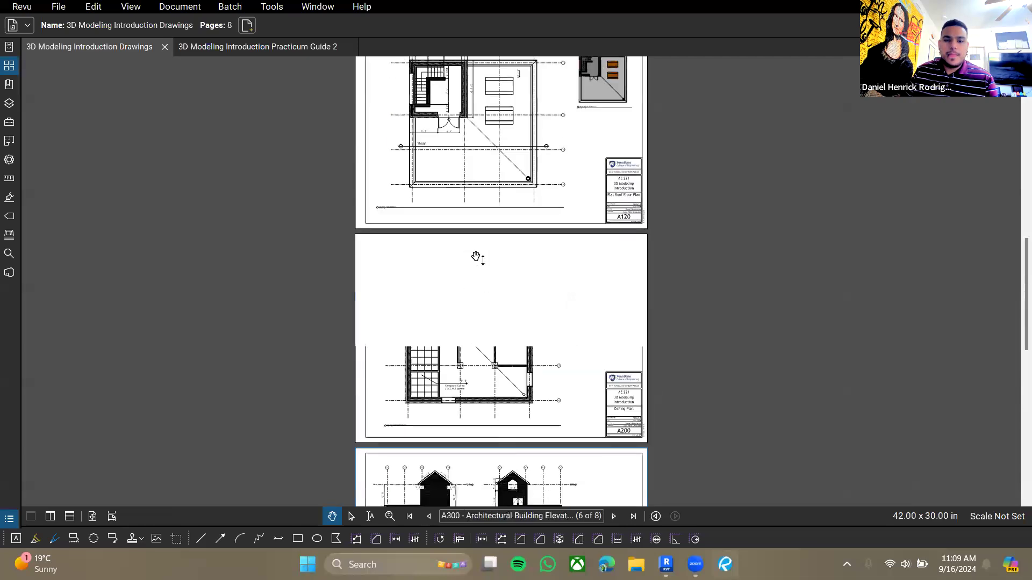
pyautogui.scroll(-4, 476, 256)
pyautogui.scroll(5, 484, 215)
pyautogui.scroll(2, 485, 199)
pyautogui.scroll(-2, 484, 226)
pyautogui.scroll(2, 484, 258)
pyautogui.keyDown('ctrl'); pyautogui.scroll(5, 484, 276); pyautogui.keyUp('ctrl')
pyautogui.moveTo(483, 274)
pyautogui.mouseDown()
pyautogui.moveTo(451, 157)
pyautogui.moveTo(486, 164)
pyautogui.moveTo(537, 198)
pyautogui.moveTo(519, 243)
pyautogui.mouseUp()
pyautogui.keyDown('ctrl'); pyautogui.scroll(3, 415, 234); pyautogui.keyUp('ctrl')
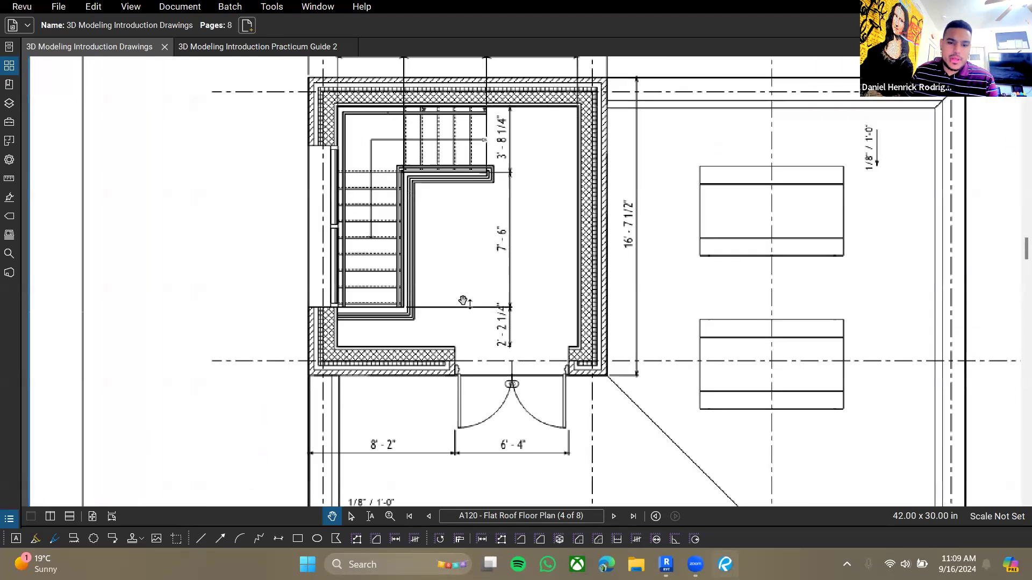
pyautogui.moveTo(462, 308); pyautogui.dragTo(473, 338)
pyautogui.keyDown('ctrl'); pyautogui.scroll(1, 448, 348); pyautogui.keyUp('ctrl')
pyautogui.moveTo(509, 244); pyautogui.dragTo(524, 278)
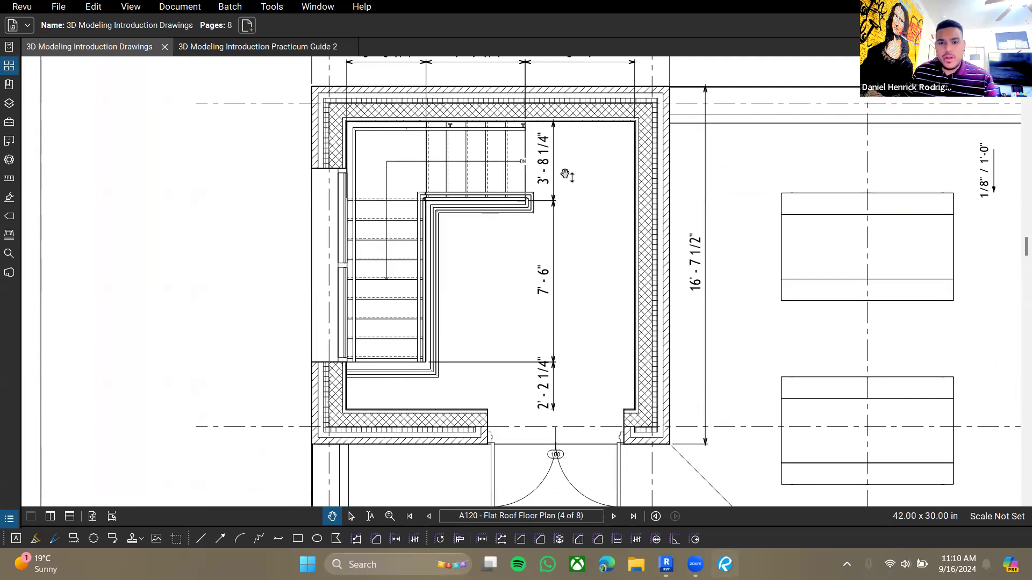
# - Return to the model and dimension the opening's sketch segments from the floor boundary
pyautogui.click(666, 565)
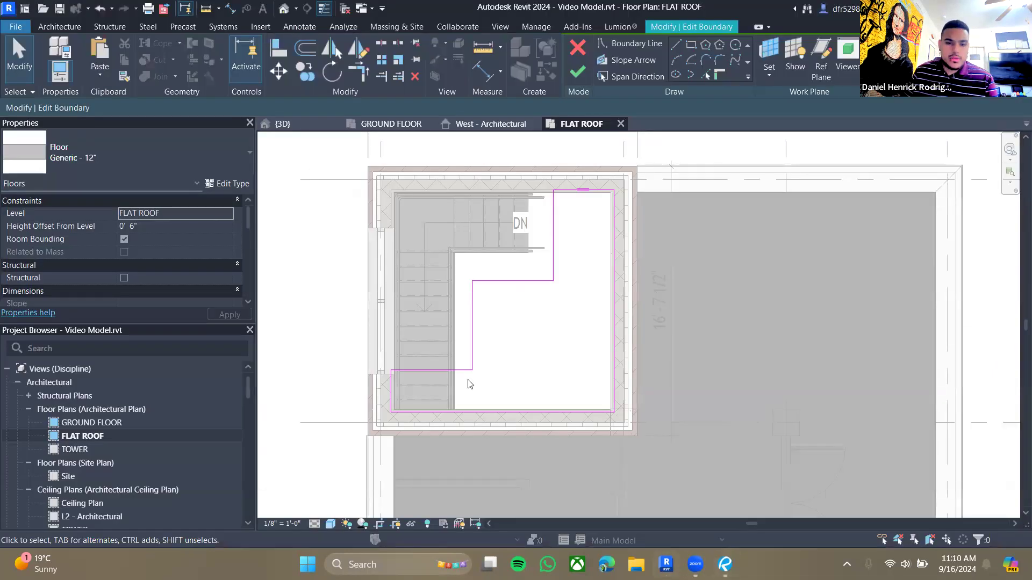
pyautogui.scroll(4, 470, 384)
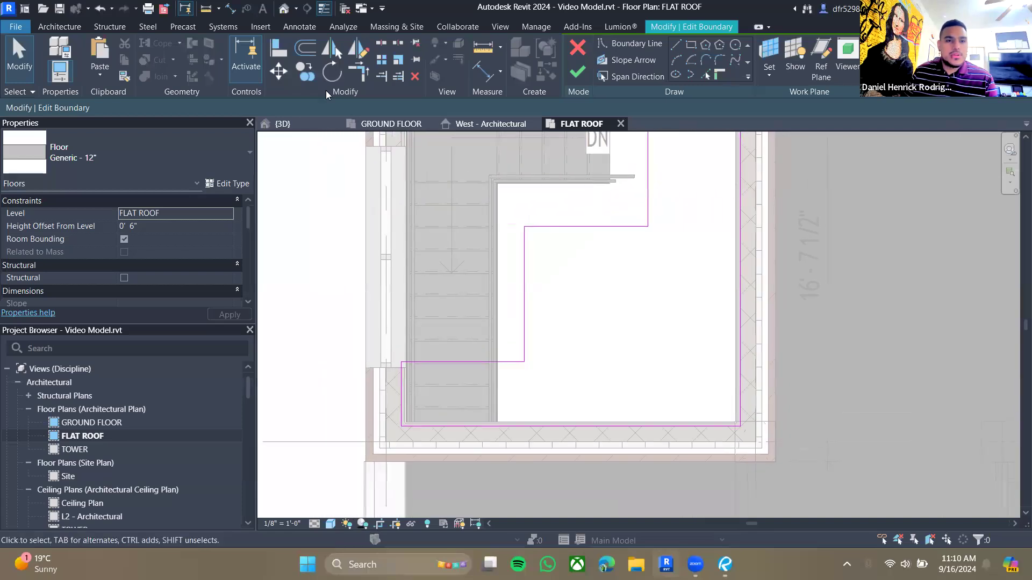
pyautogui.click(230, 8)
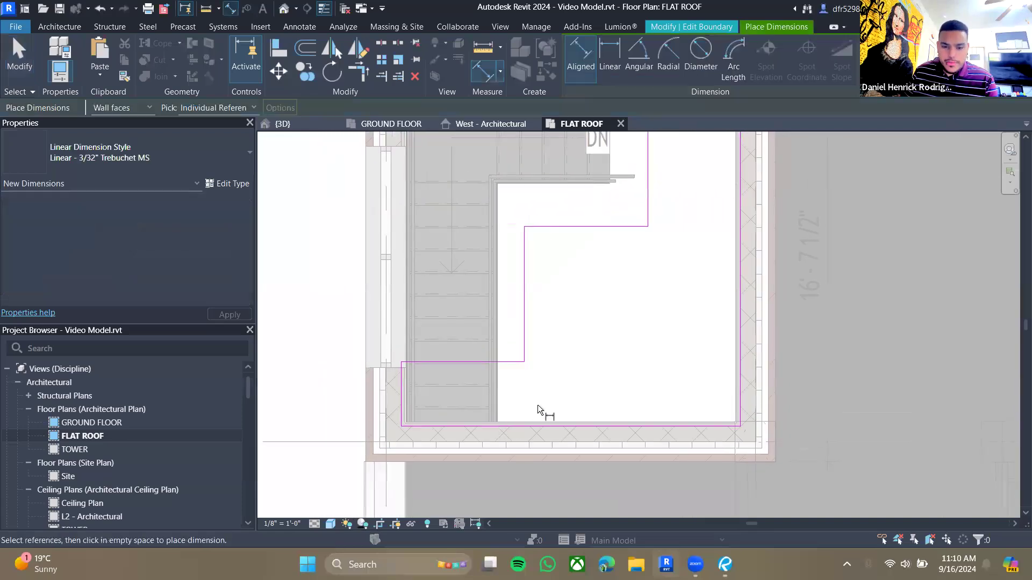
pyautogui.click(578, 381)
pyautogui.click(512, 360)
pyautogui.click(567, 226)
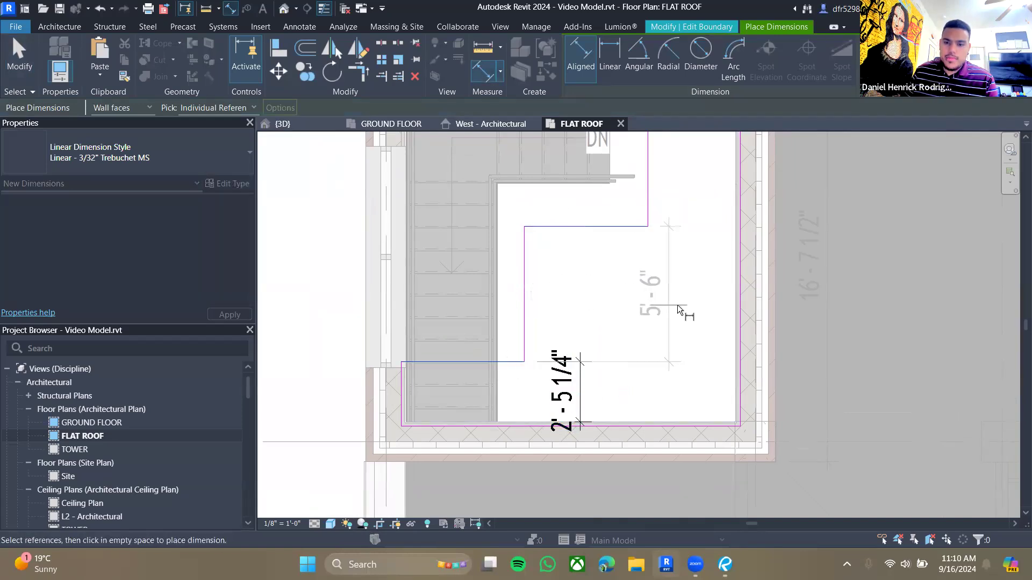
pyautogui.click(677, 305)
# - Dimension the upper step segment of the stair opening from the floor boundary's top edge
pyautogui.scroll(-2, 555, 352)
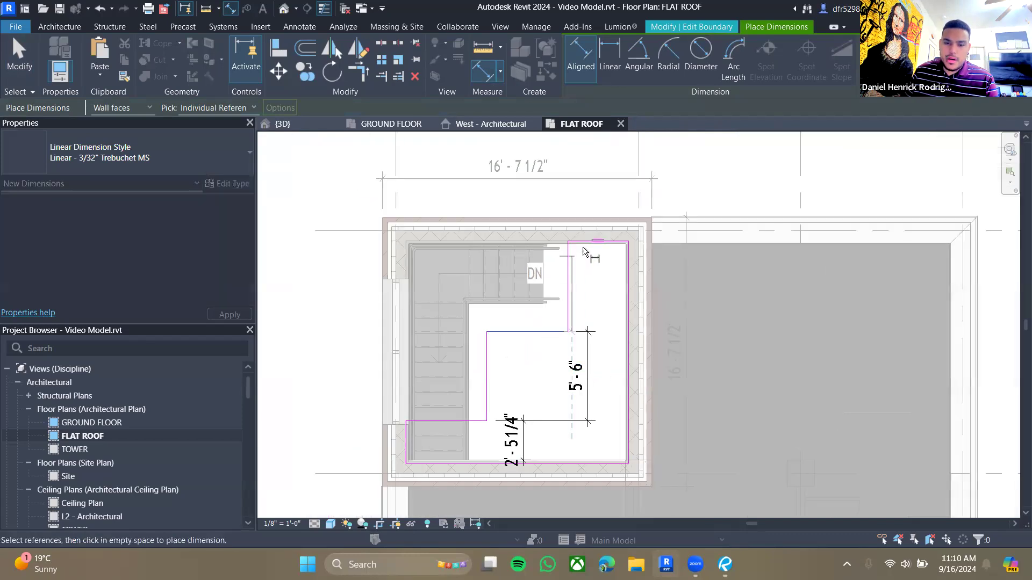
pyautogui.scroll(3, 587, 247)
pyautogui.click(569, 227)
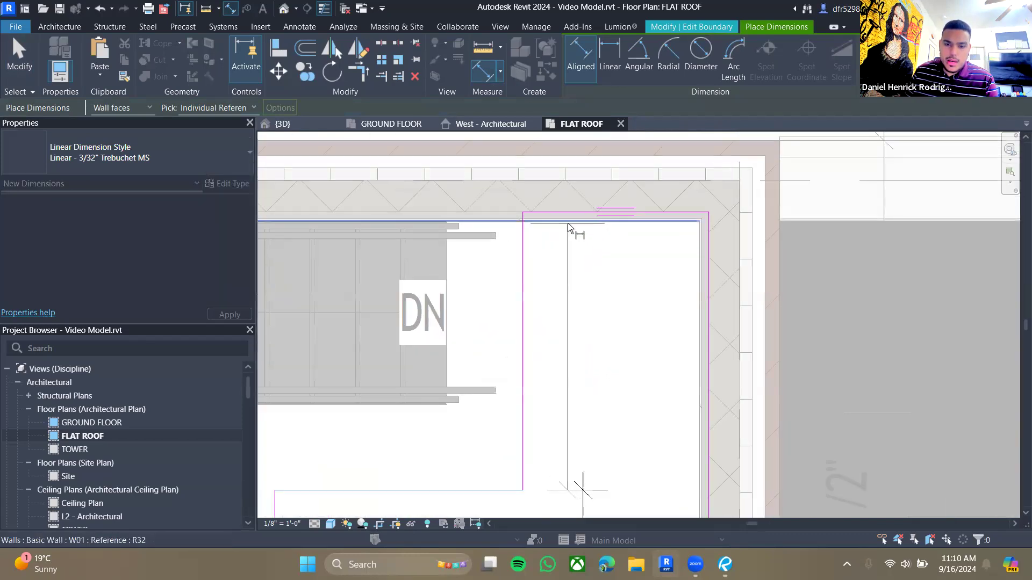
pyautogui.scroll(-1, 594, 314)
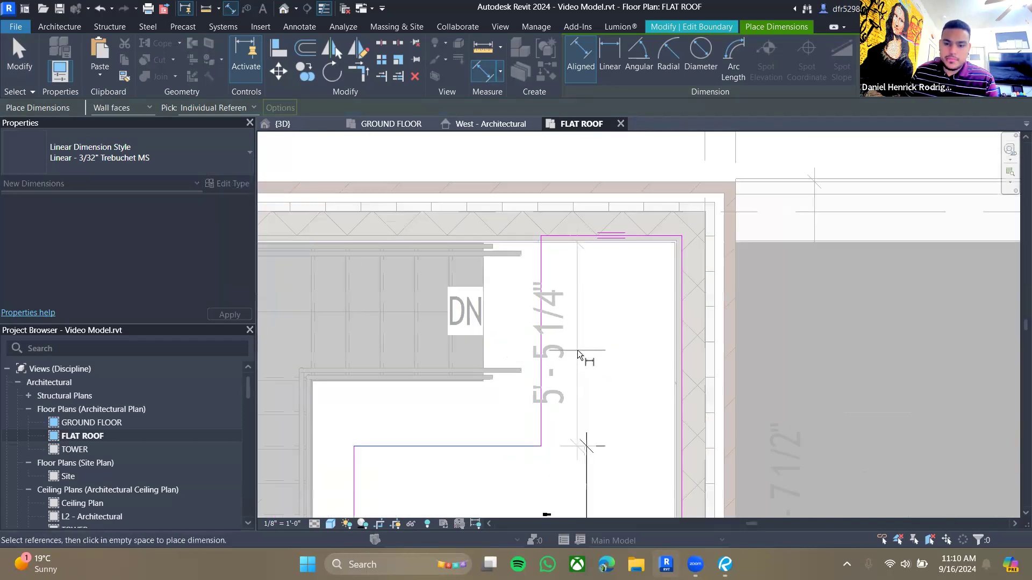
pyautogui.click(633, 408)
pyautogui.scroll(-2, 634, 408)
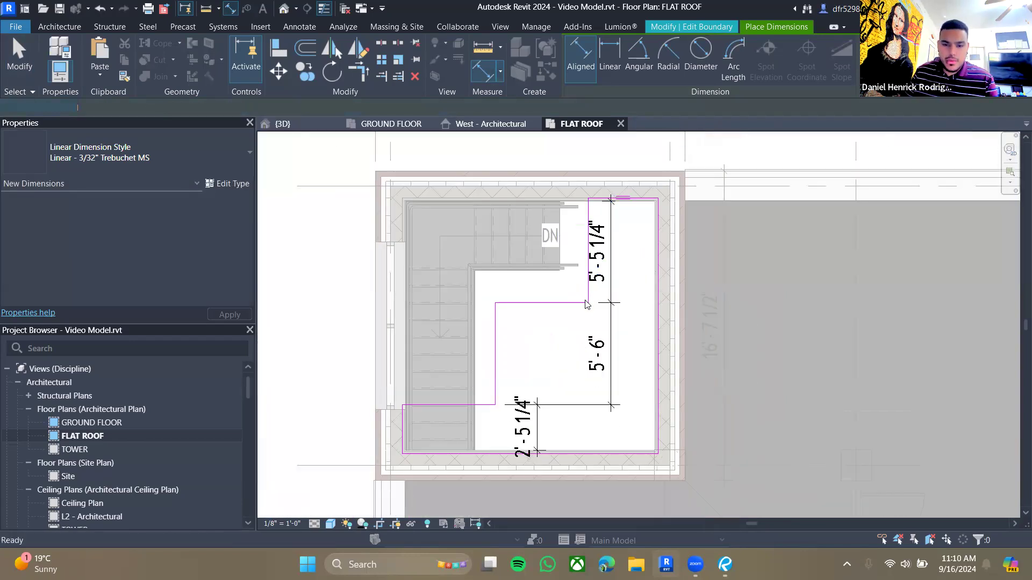
# - Set the lower opening segment's dimension to 2'-2 1/4"
pyautogui.press('Escape')
pyautogui.scroll(1, 556, 381)
pyautogui.click(451, 409)
pyautogui.click(529, 437)
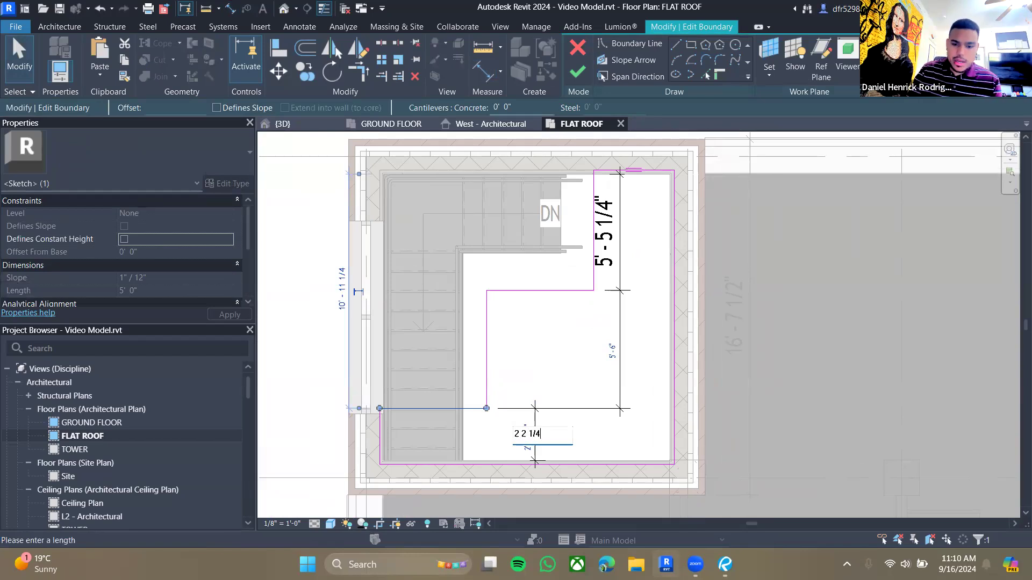
pyautogui.press('Return')
pyautogui.click(566, 450)
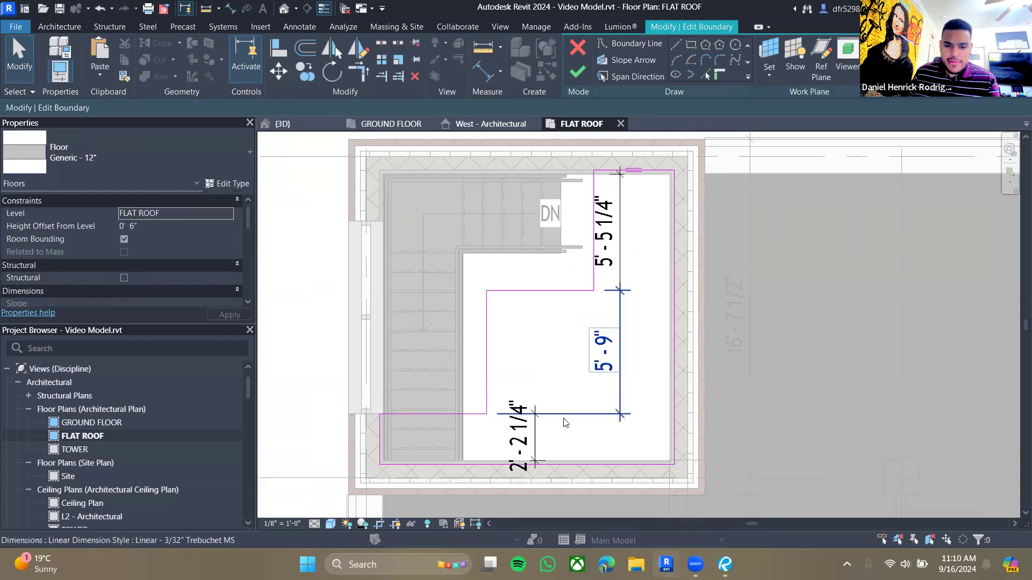
# - Set the middle opening segment's dimension to 7'-6"
pyautogui.click(566, 291)
pyautogui.click(613, 353)
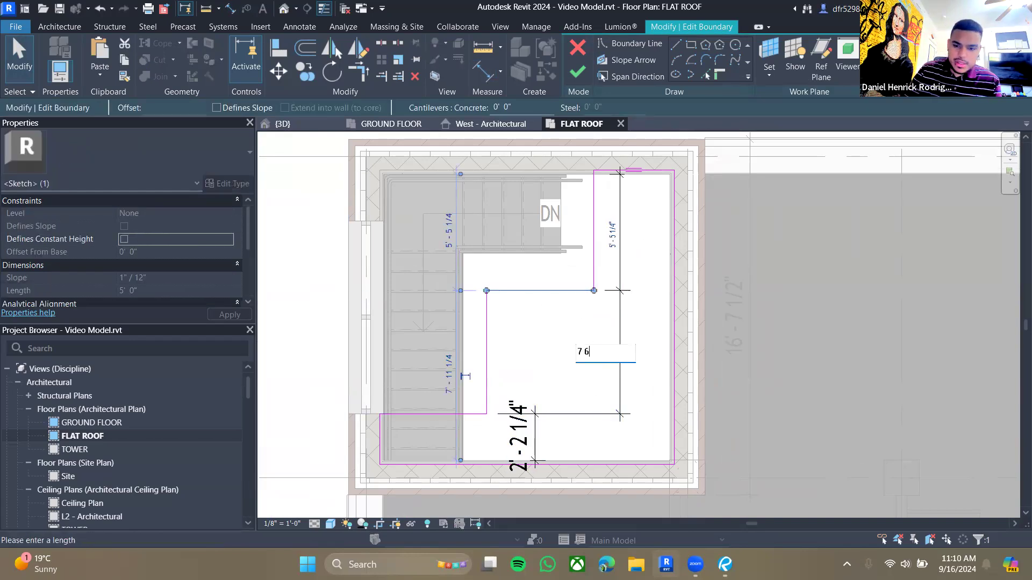
pyautogui.write('7 6')
pyautogui.press('Return')
pyautogui.press('Escape')
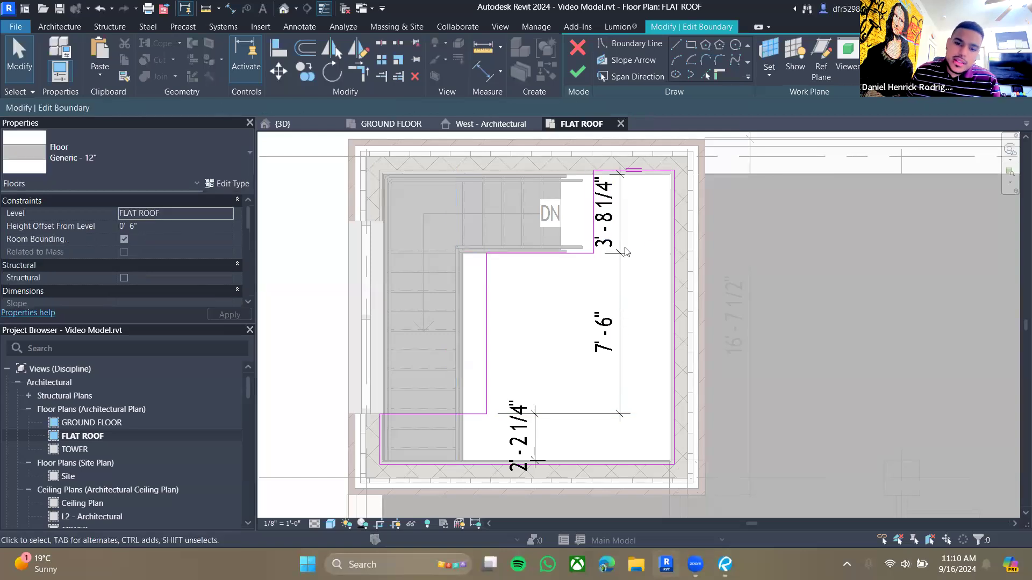
# - Compare the opening's dimensions with the Flat Roof Floor Plan sheet in the drawing set
pyautogui.click(716, 560)
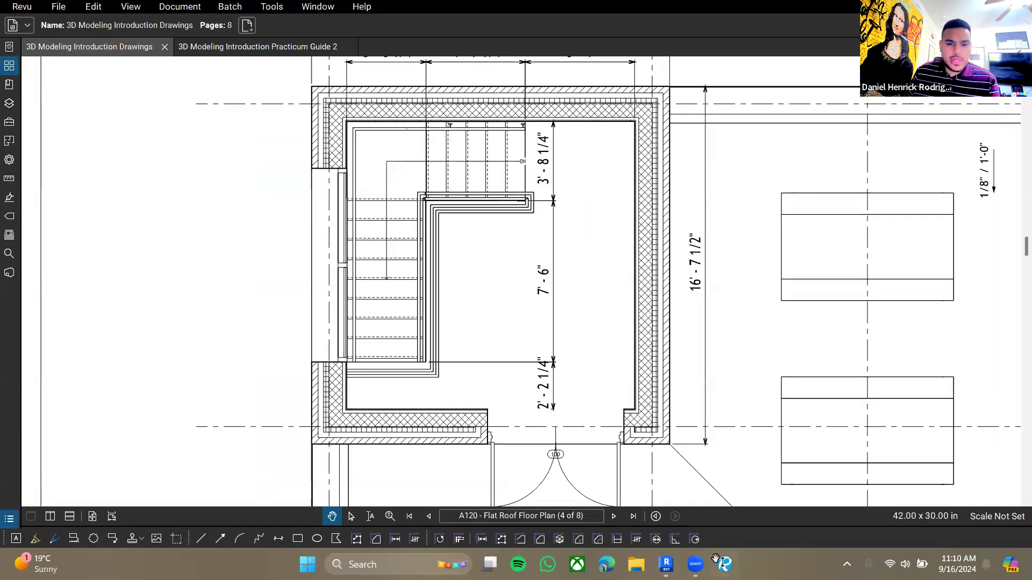
pyautogui.click(666, 565)
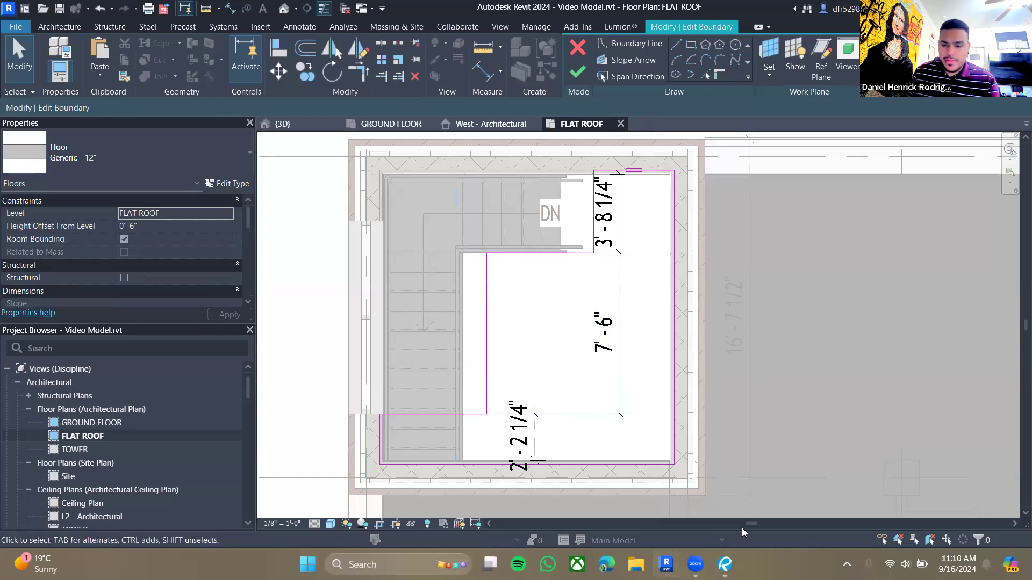
pyautogui.hotkey('alt', 'Tab')
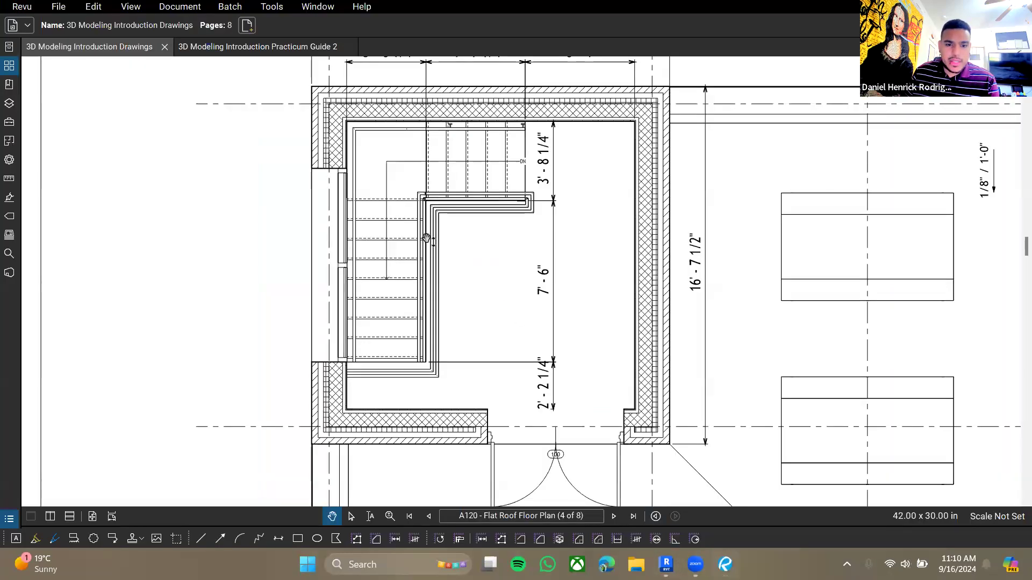
pyautogui.scroll(3, 426, 239)
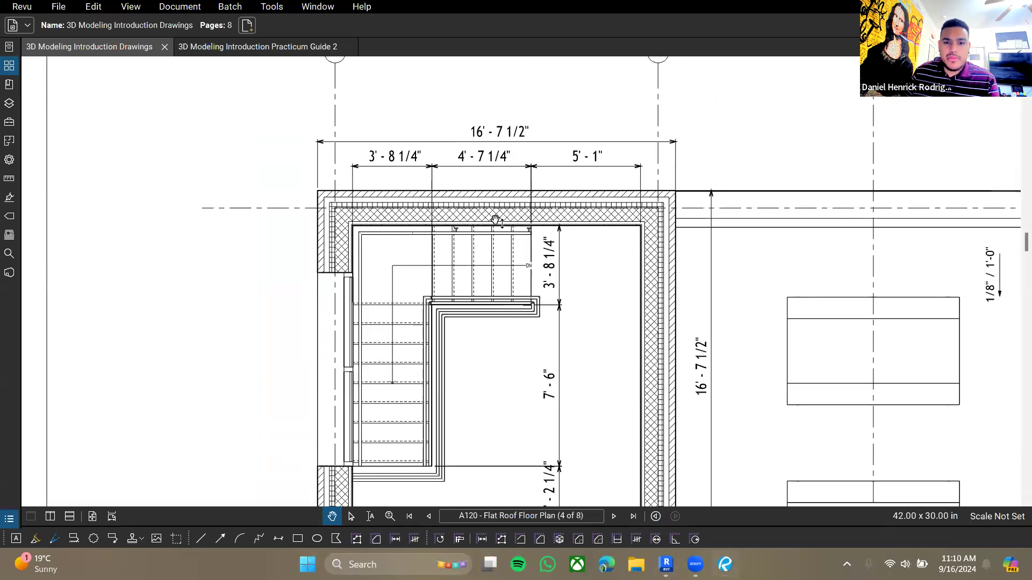
pyautogui.hotkey('alt', 'Tab')
pyautogui.scroll(5, 616, 243)
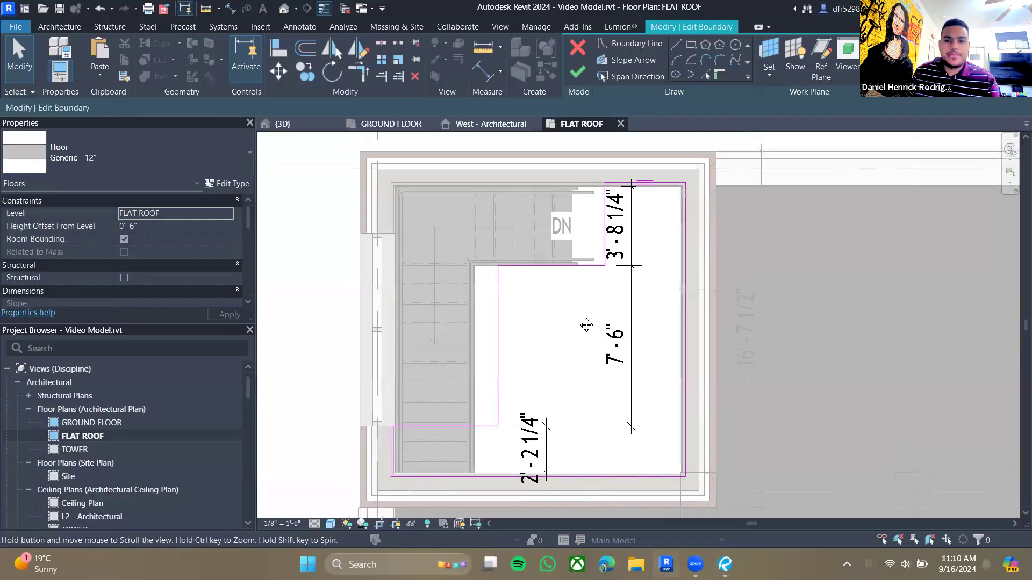
# - Reposition the short vertical sketch line beside the stair landing near the DN label
pyautogui.moveTo(596, 237); pyautogui.dragTo(538, 237)
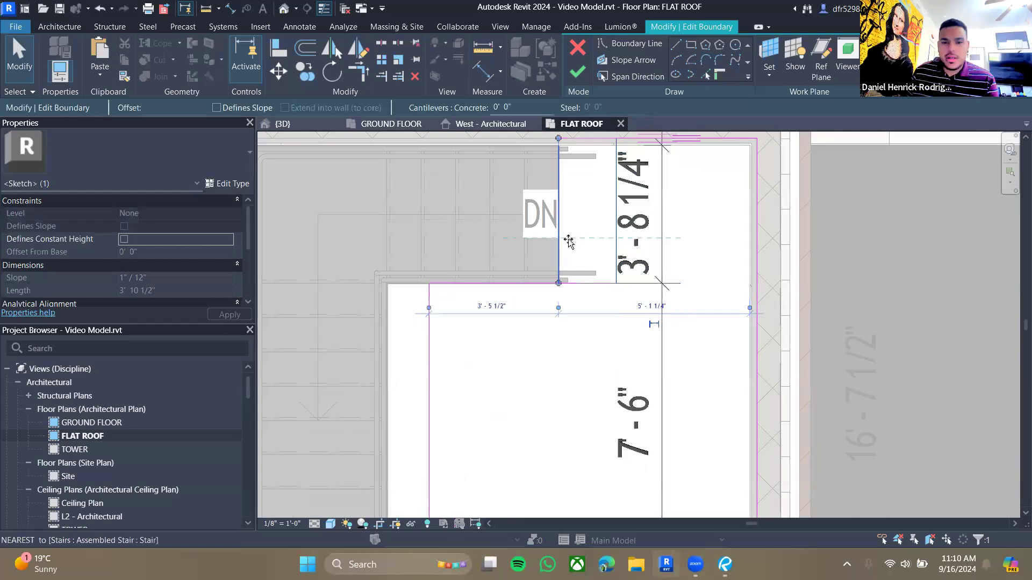
pyautogui.moveTo(553, 175); pyautogui.dragTo(576, 229, button='middle')
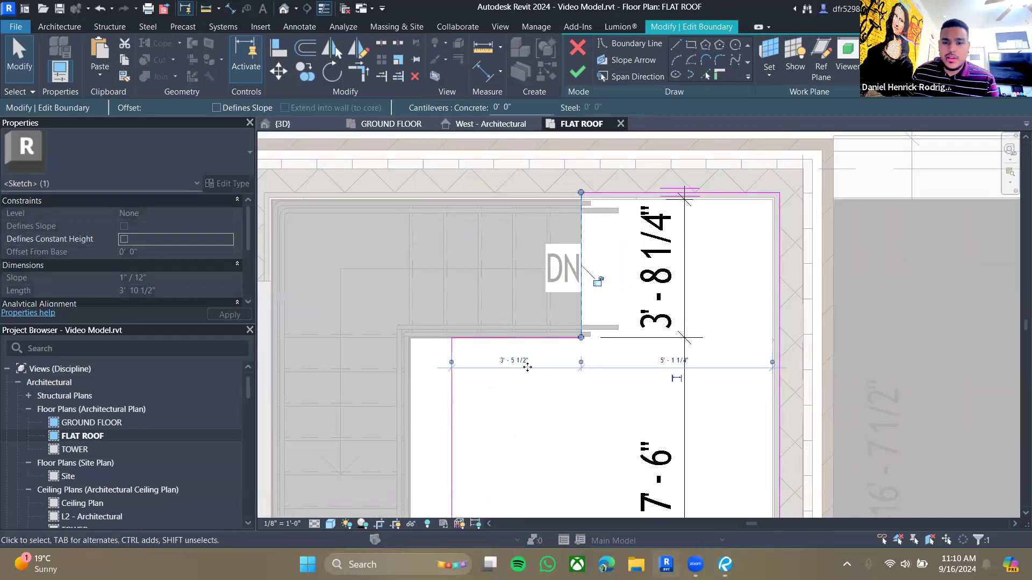
pyautogui.click(524, 361)
pyautogui.moveTo(546, 315); pyautogui.dragTo(615, 325, button='middle')
pyautogui.press('Escape')
pyautogui.press('Escape')
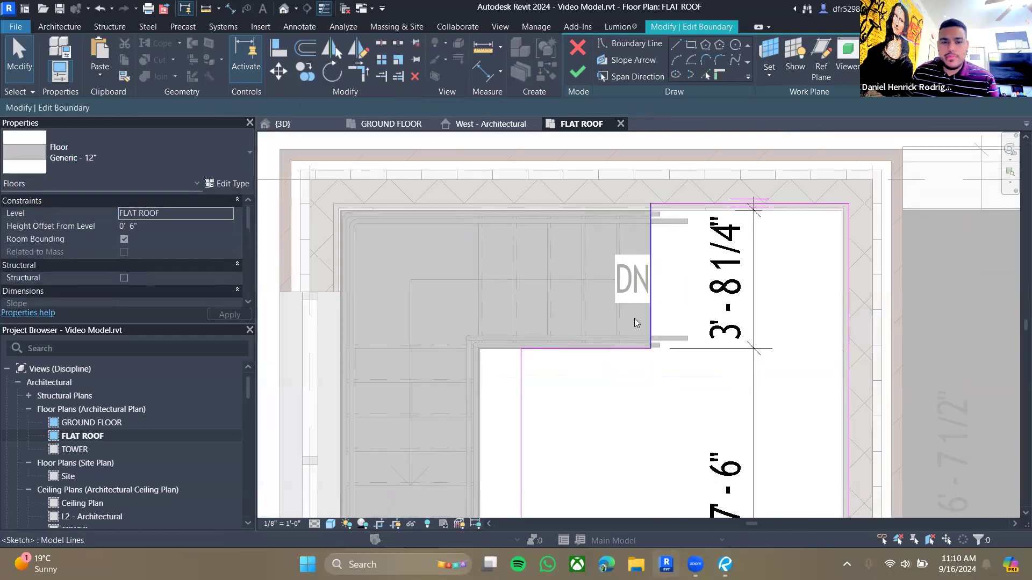
# - Dimension the horizontal distance between the opening's two vertical sketch lines
pyautogui.scroll(-2, 635, 323)
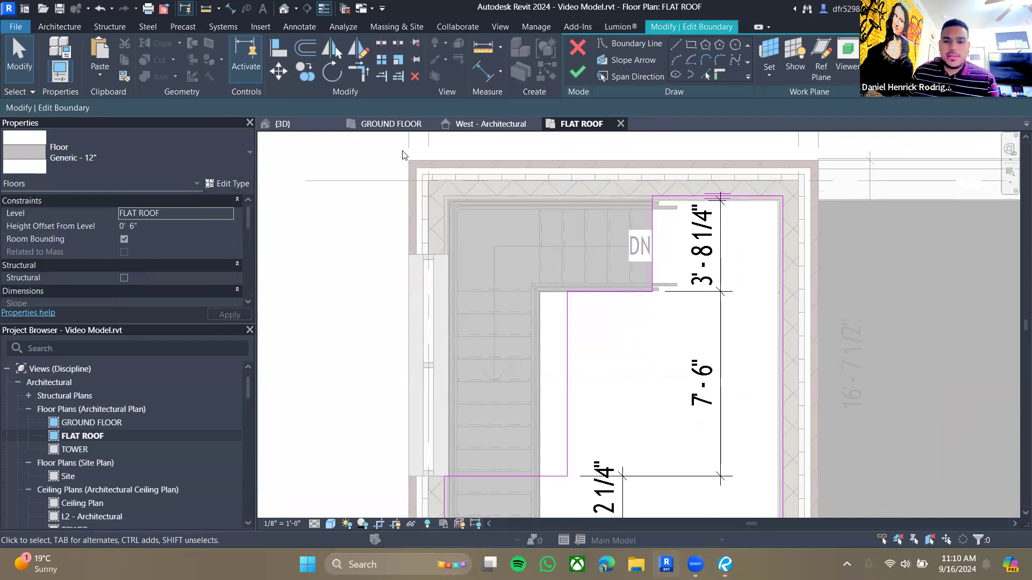
pyautogui.press('d')
pyautogui.press('i')
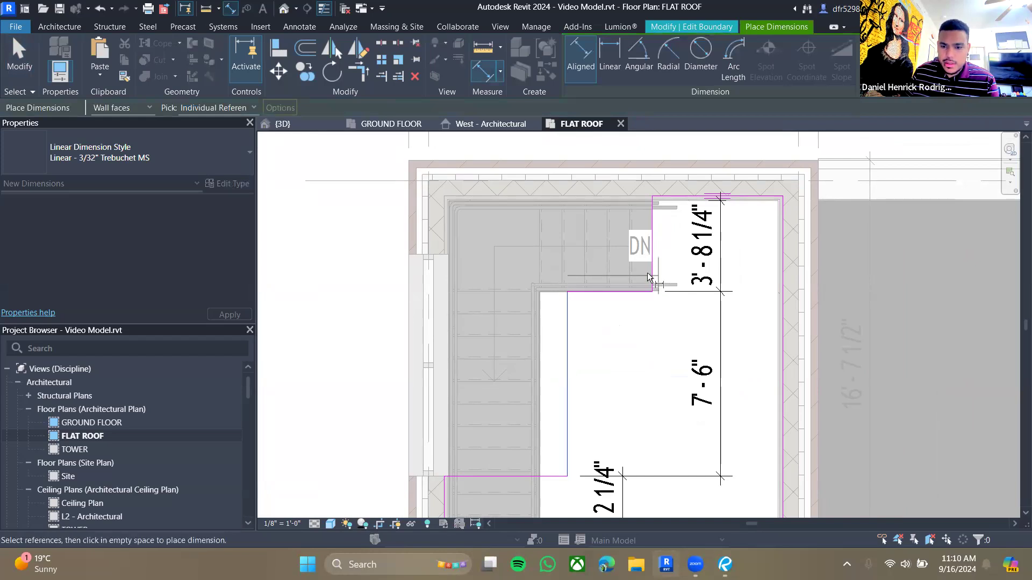
pyautogui.click(650, 276)
pyautogui.click(640, 361)
pyautogui.press('Escape')
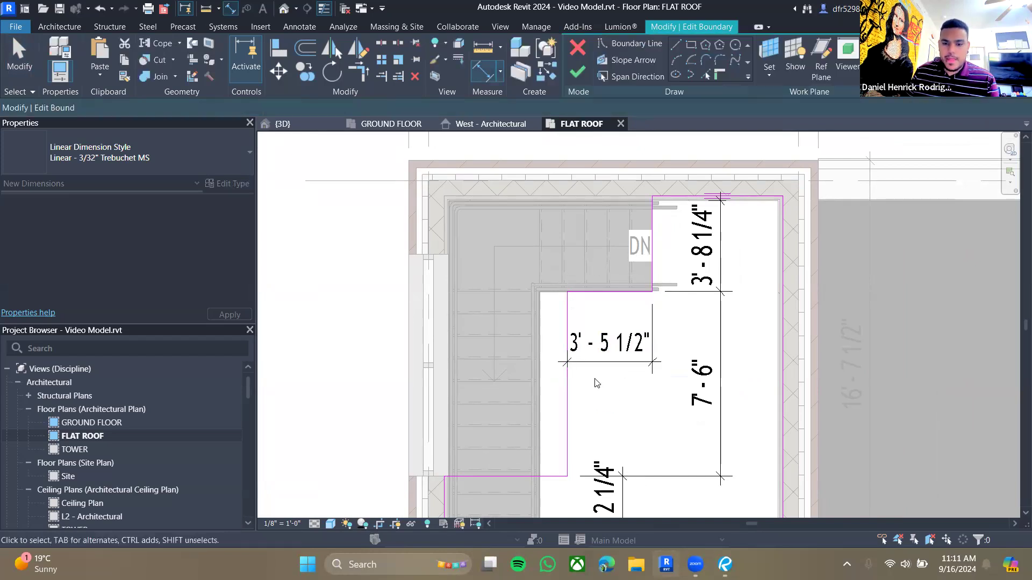
pyautogui.click(568, 396)
# - Set the opening's horizontal width dimension to 4'-7 1/4"
pyautogui.hotkey('alt', 'Tab')
pyautogui.hotkey('alt', 'Tab')
pyautogui.click(604, 354)
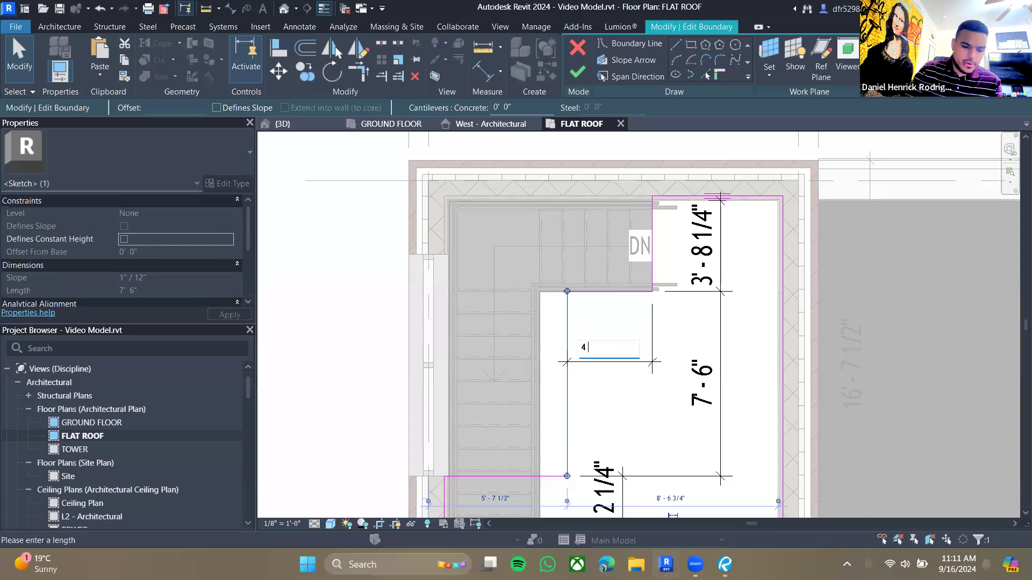
pyautogui.write('4 7 1/4')
pyautogui.press('Return')
pyautogui.click(645, 412)
pyautogui.scroll(-2, 629, 440)
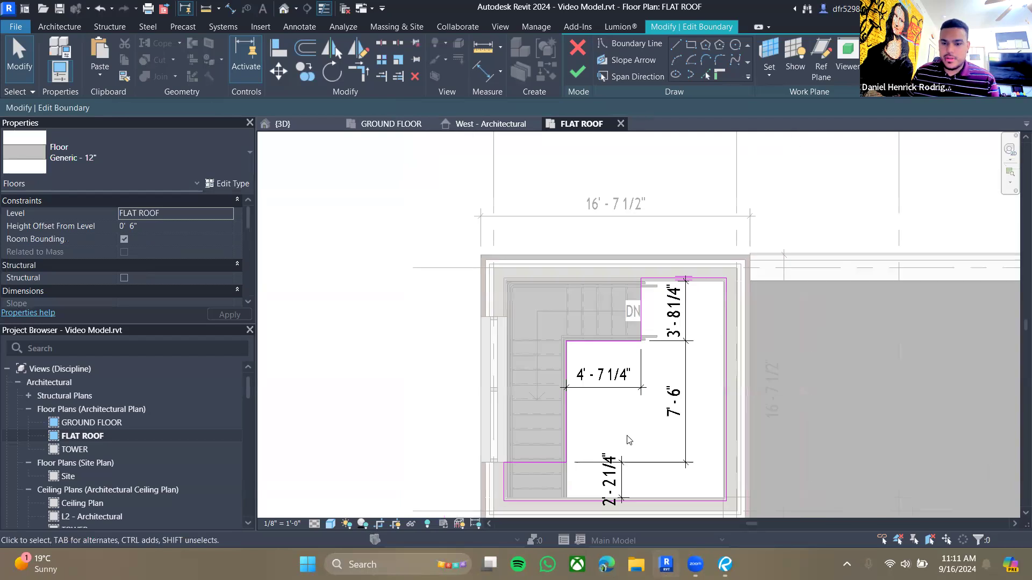
# - Finish editing the flat roof floor boundary and detach the walls from their targets
pyautogui.moveTo(514, 239); pyautogui.dragTo(485, 190, button='middle')
pyautogui.click(577, 71)
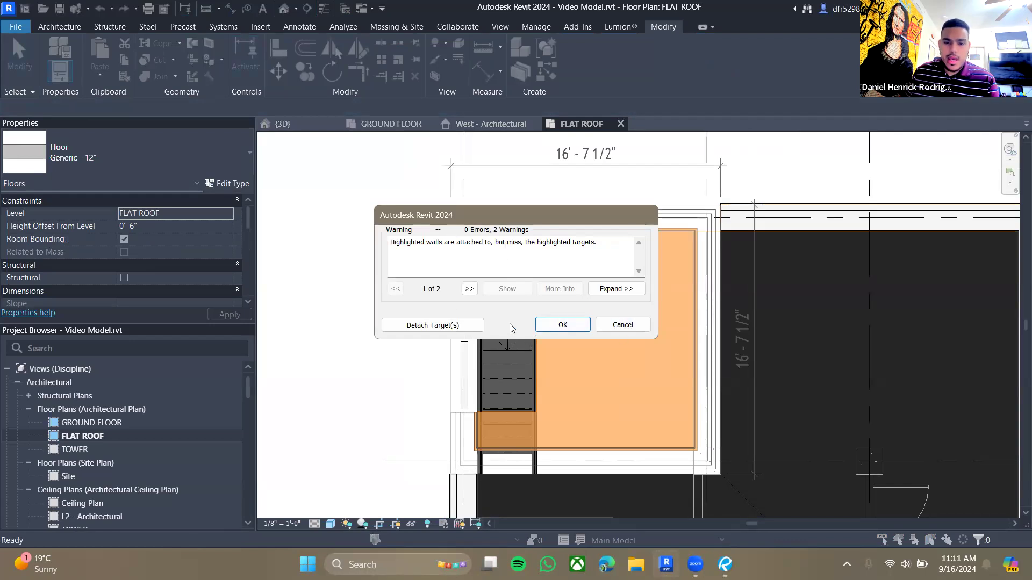
pyautogui.click(431, 326)
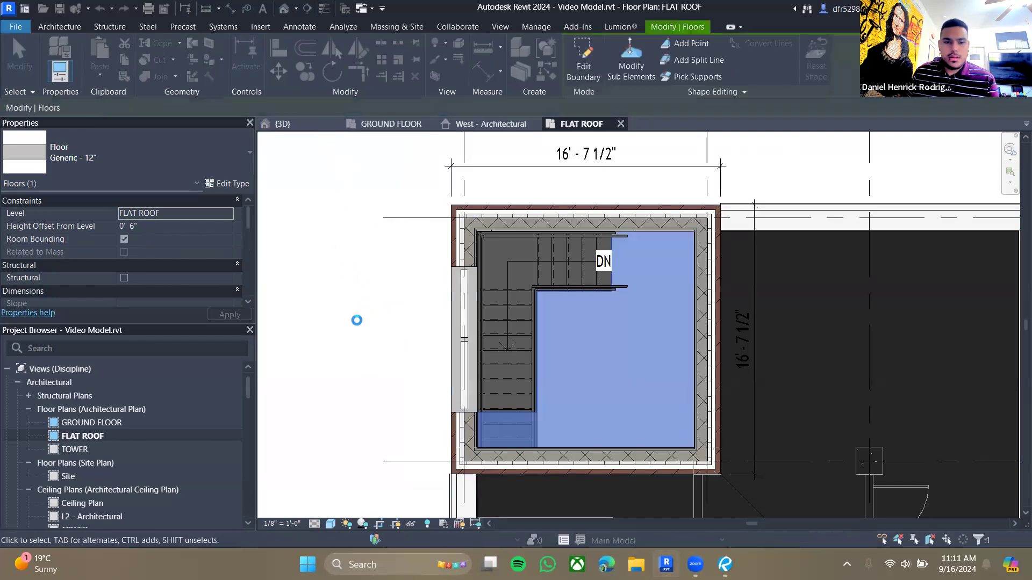
# - Examine the flat roof floor and the tower walls around the stair opening in the 3D view
pyautogui.click(295, 124)
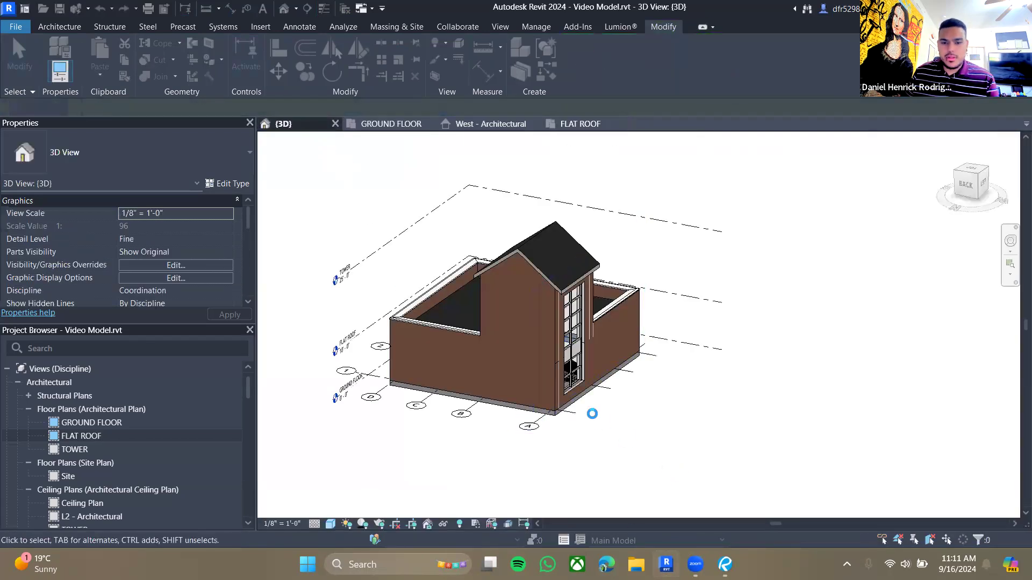
pyautogui.scroll(5, 544, 353)
pyautogui.keyDown('shift'); pyautogui.moveTo(544, 353); pyautogui.dragTo(539, 322, button='middle'); pyautogui.keyUp('shift')
pyautogui.click(537, 320)
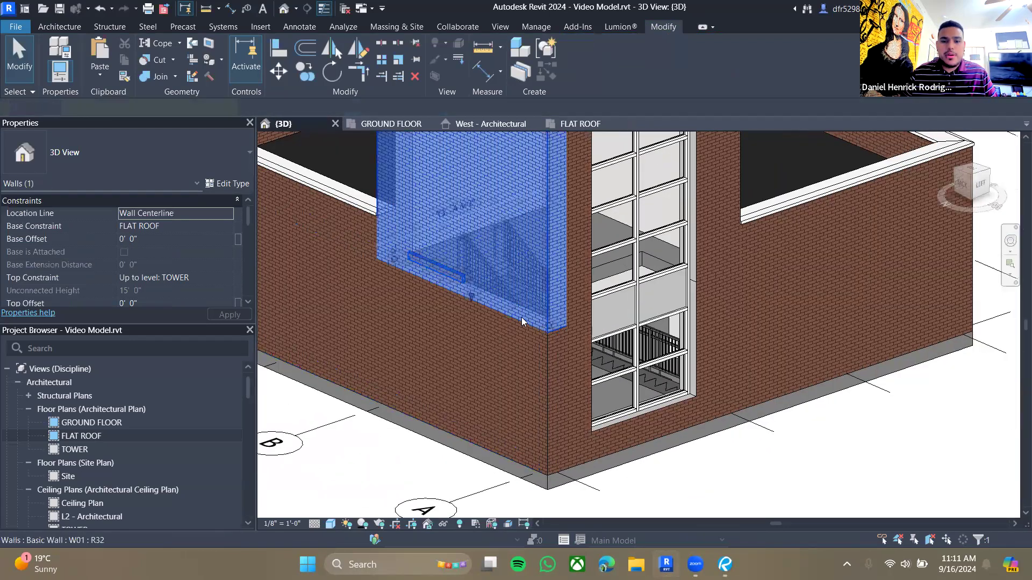
pyautogui.moveTo(472, 282); pyautogui.dragTo(482, 358)
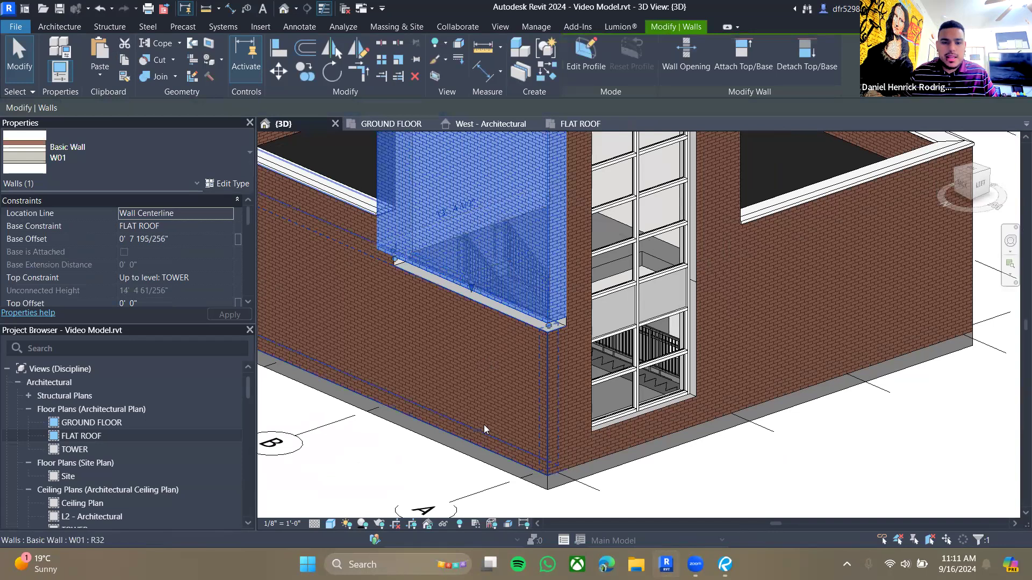
pyautogui.press('Escape')
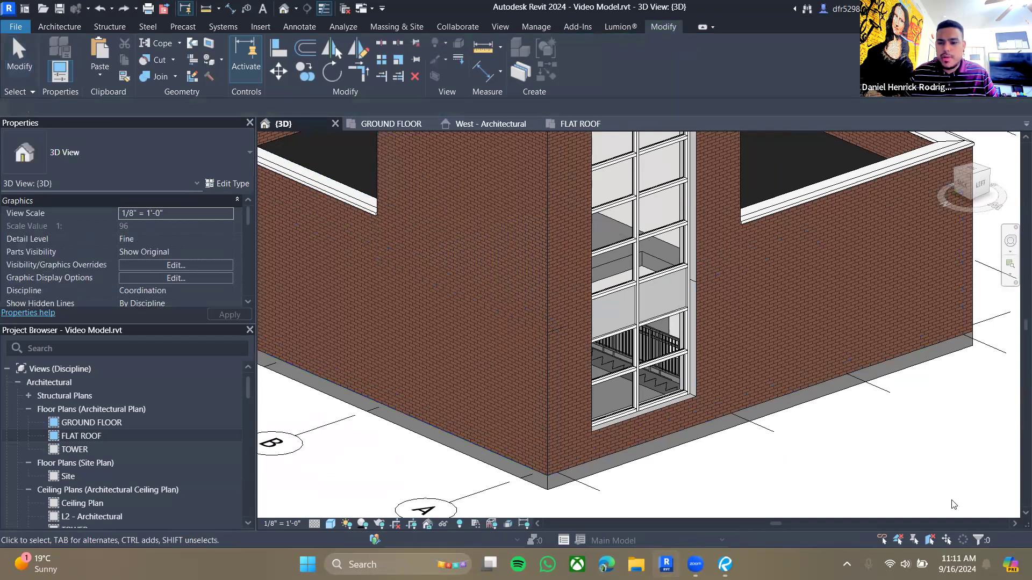
pyautogui.click(582, 124)
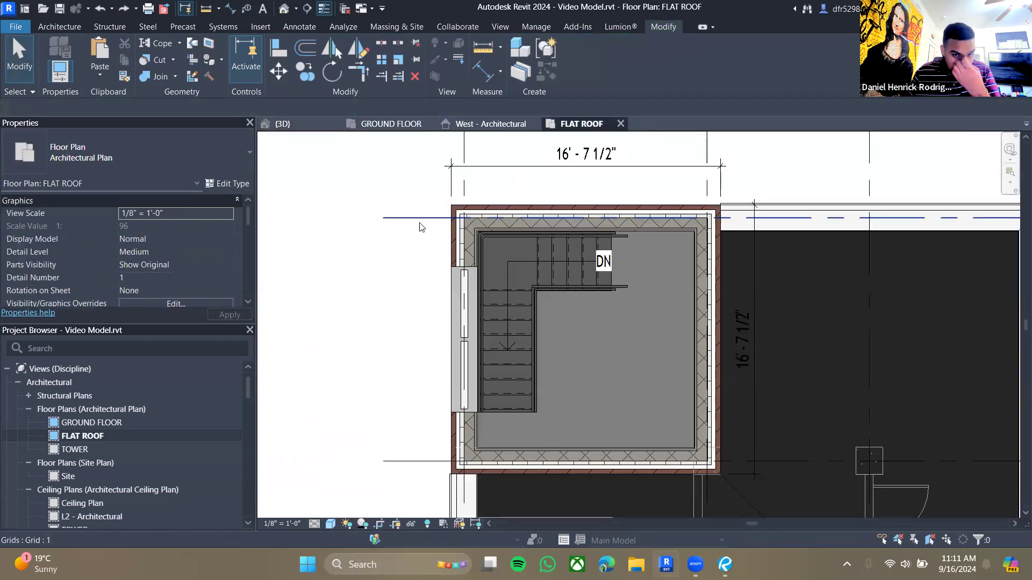
pyautogui.click(293, 126)
pyautogui.moveTo(700, 243); pyautogui.dragTo(680, 355, button='middle')
pyautogui.scroll(-1, 679, 355)
pyautogui.keyDown('shift'); pyautogui.moveTo(822, 329); pyautogui.dragTo(610, 414, button='middle'); pyautogui.keyUp('shift')
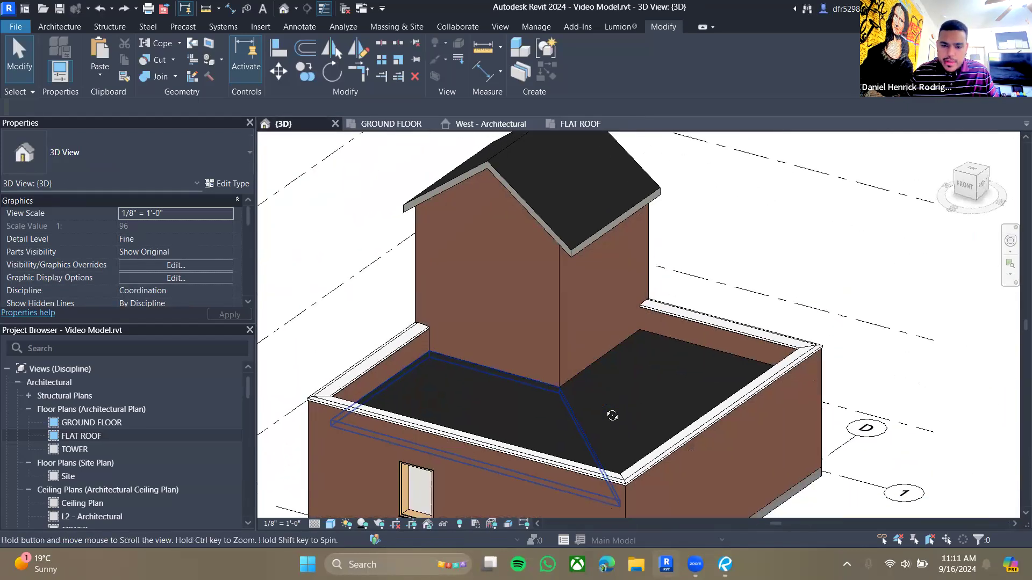
pyautogui.scroll(1, 585, 432)
pyautogui.moveTo(598, 320); pyautogui.dragTo(626, 364, button='middle')
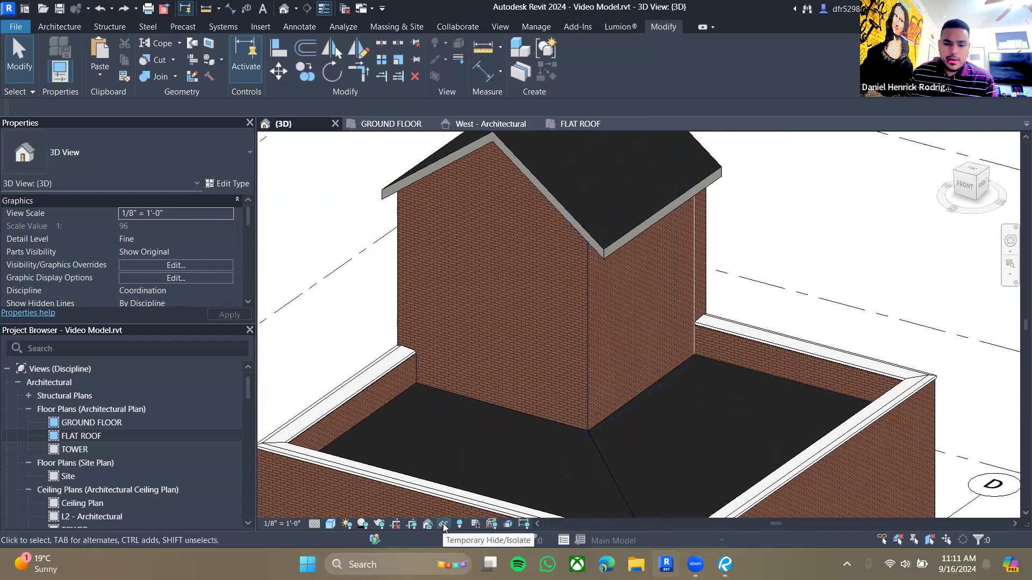
# - Hide the walls category in the 3D view, then undo the hiding
pyautogui.click(661, 344)
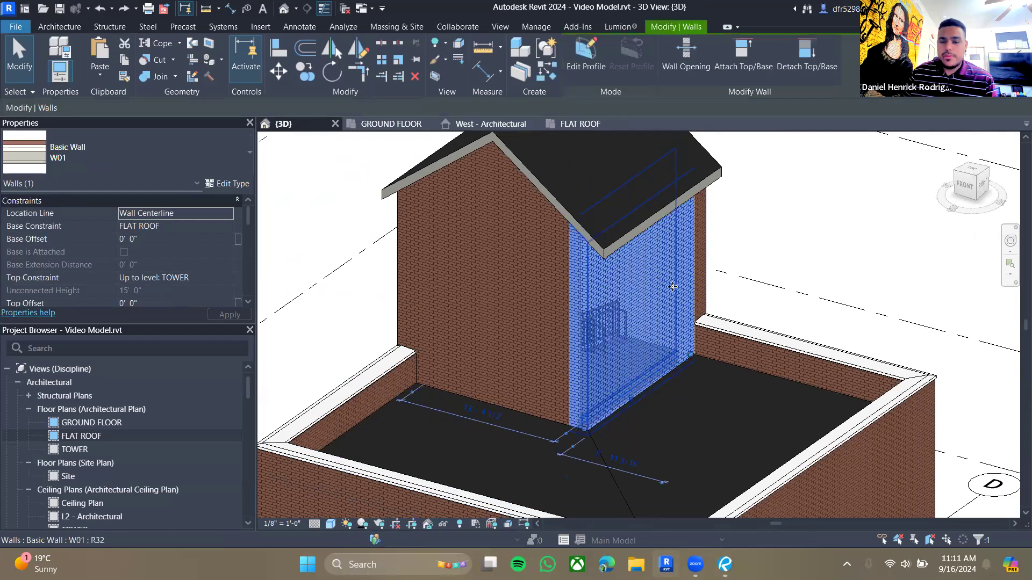
pyautogui.click(820, 223)
pyautogui.click(609, 392)
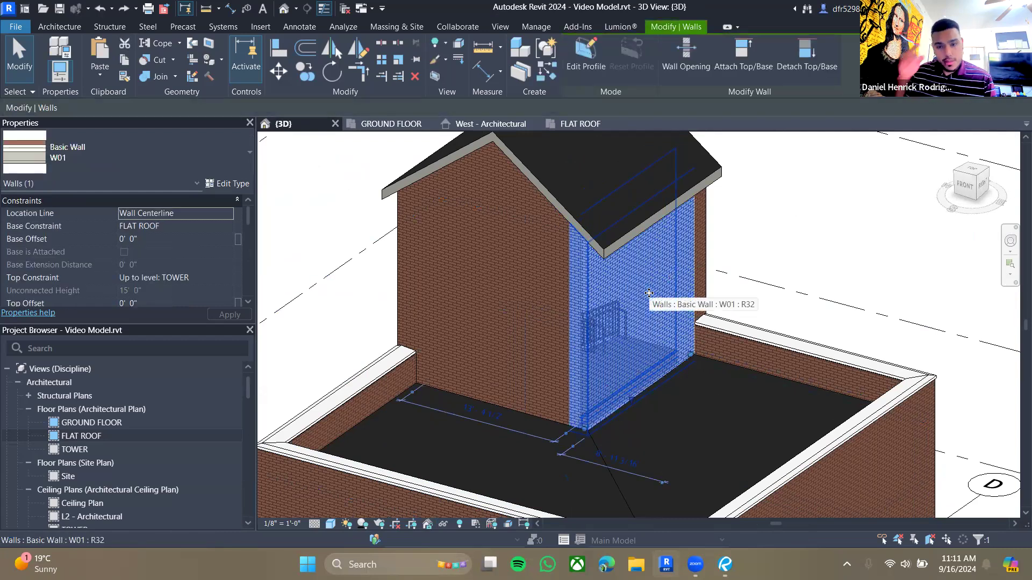
pyautogui.rightClick(651, 276)
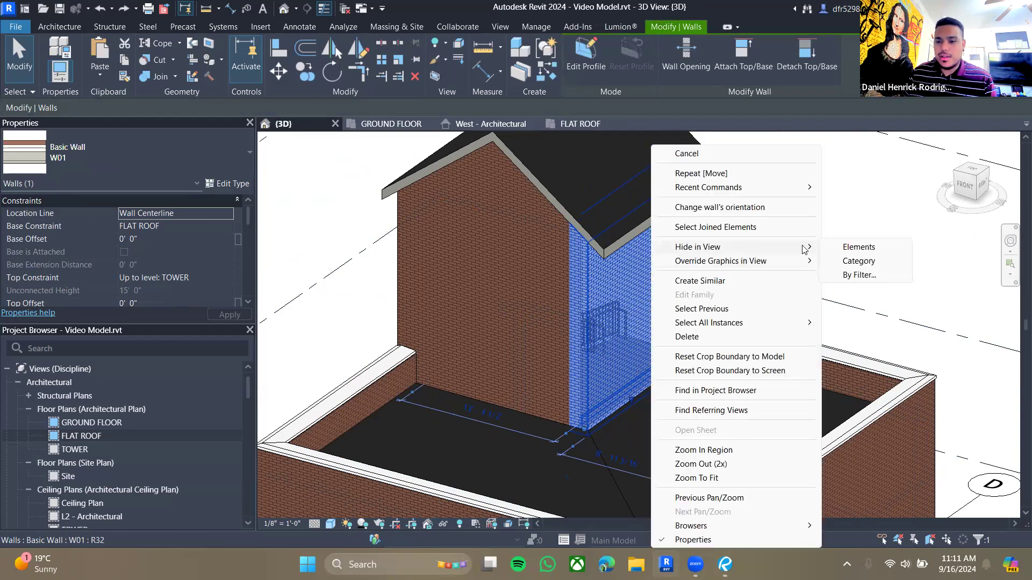
pyautogui.click(564, 332)
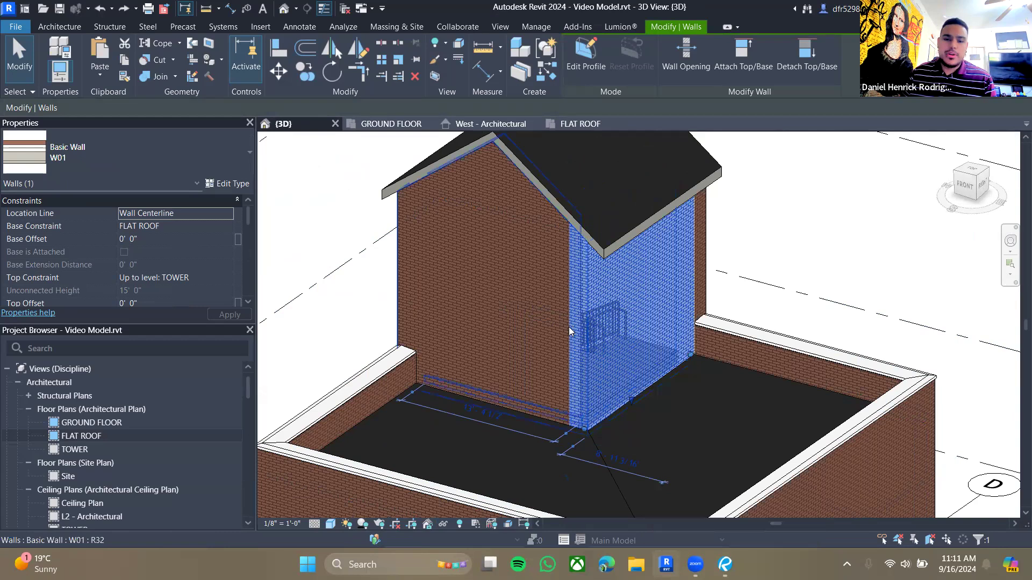
pyautogui.rightClick(690, 269)
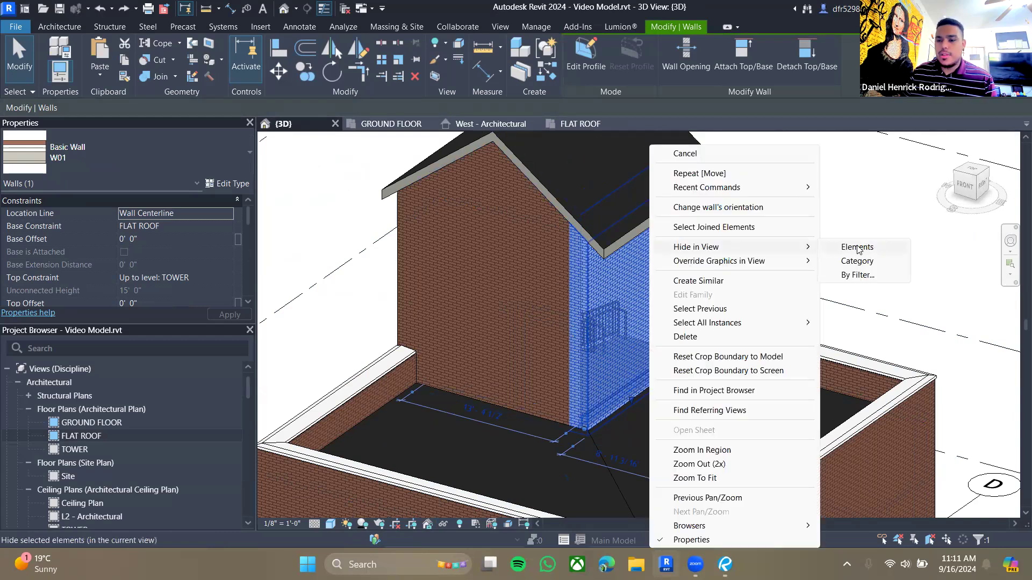
pyautogui.click(857, 262)
pyautogui.scroll(-5, 749, 223)
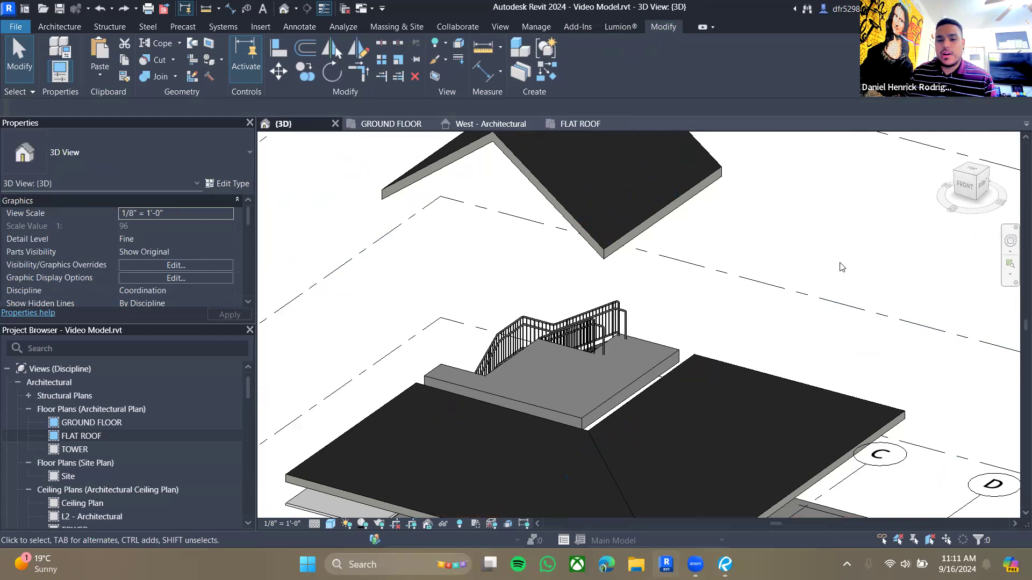
pyautogui.hotkey('ctrl', 'z')
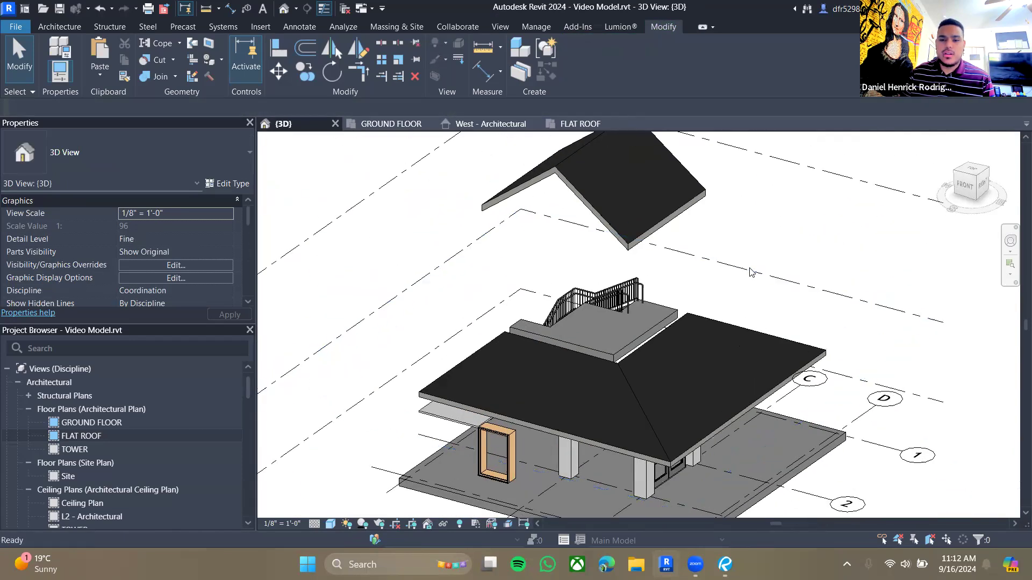
# - Hide the tower wall in front of the stair landing in the 3D view
pyautogui.scroll(6, 633, 274)
pyautogui.click(633, 274)
pyautogui.rightClick(633, 274)
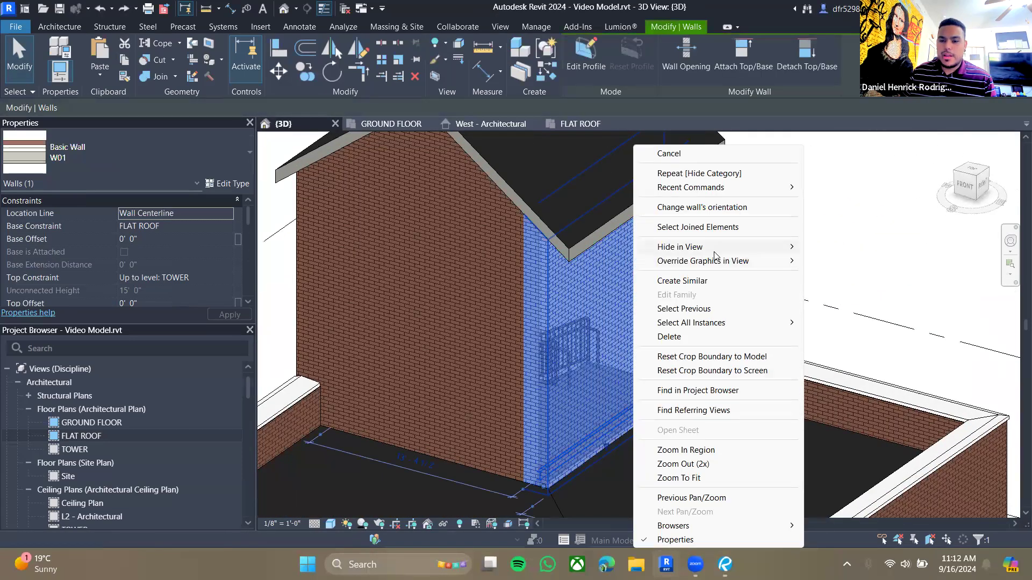
pyautogui.click(839, 249)
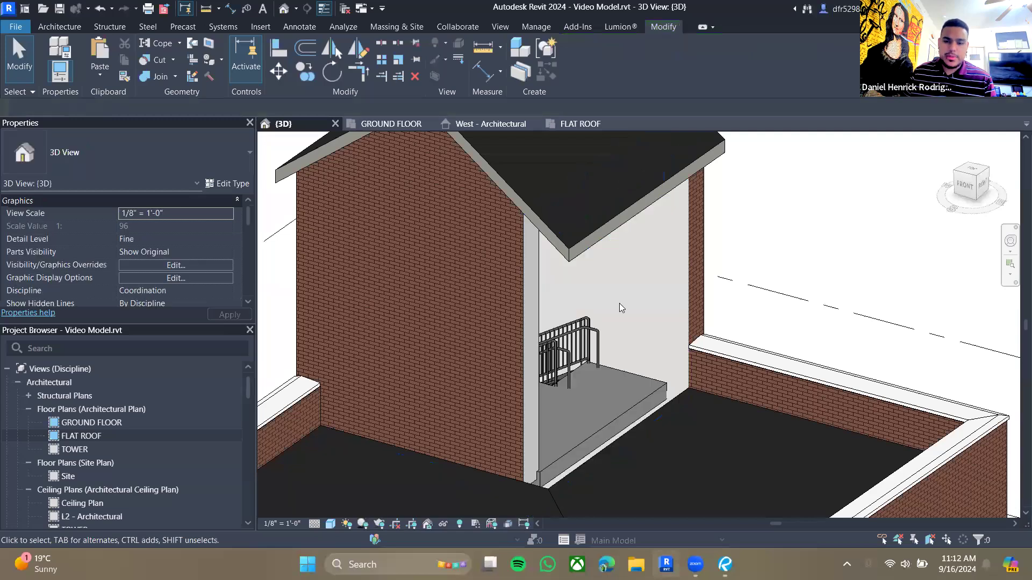
# - Reveal hidden elements and unhide the tower wall in front of the stair landing
pyautogui.scroll(2, 835, 242)
pyautogui.scroll(-5, 834, 242)
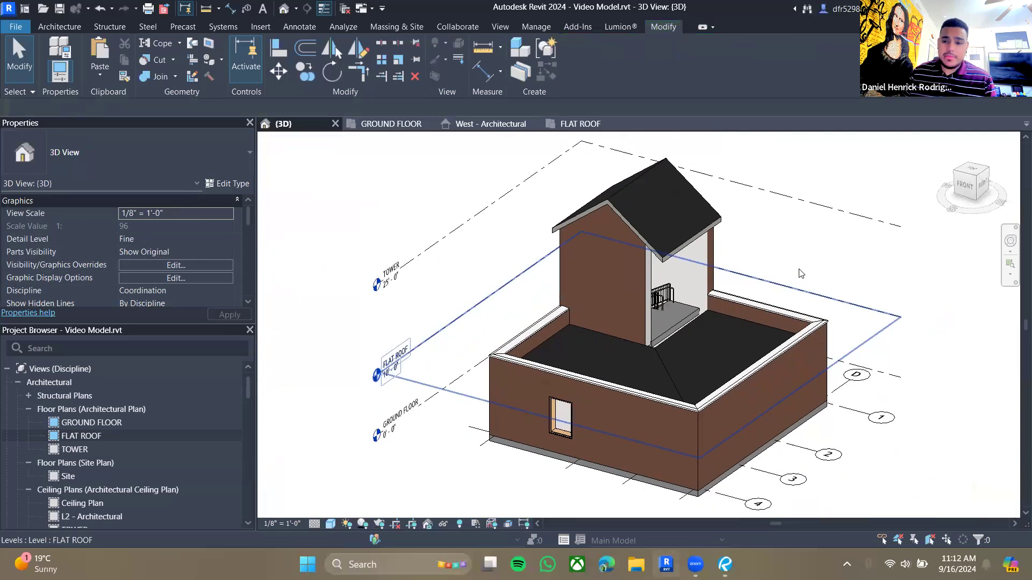
pyautogui.scroll(1, 789, 271)
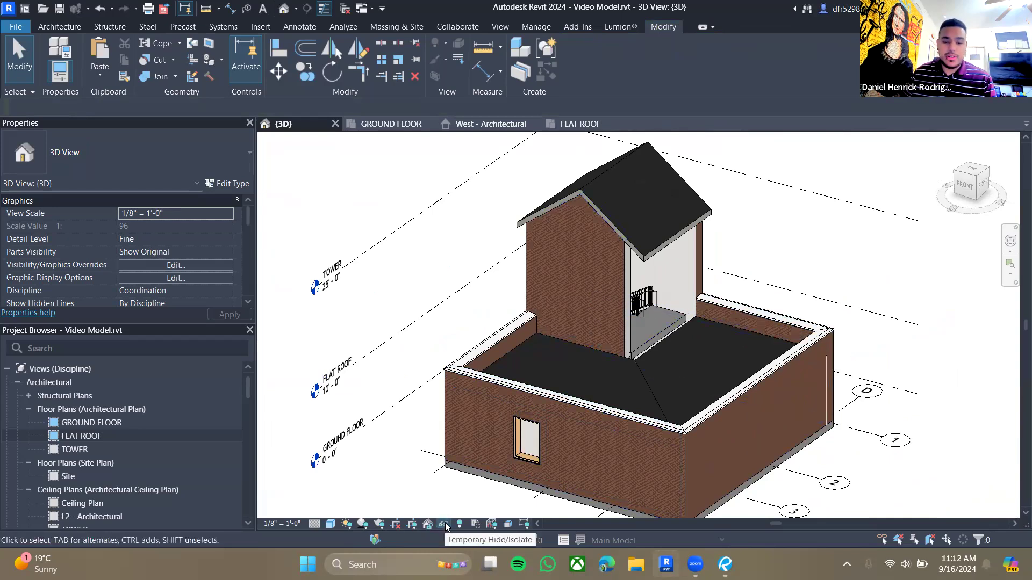
pyautogui.scroll(1, 668, 300)
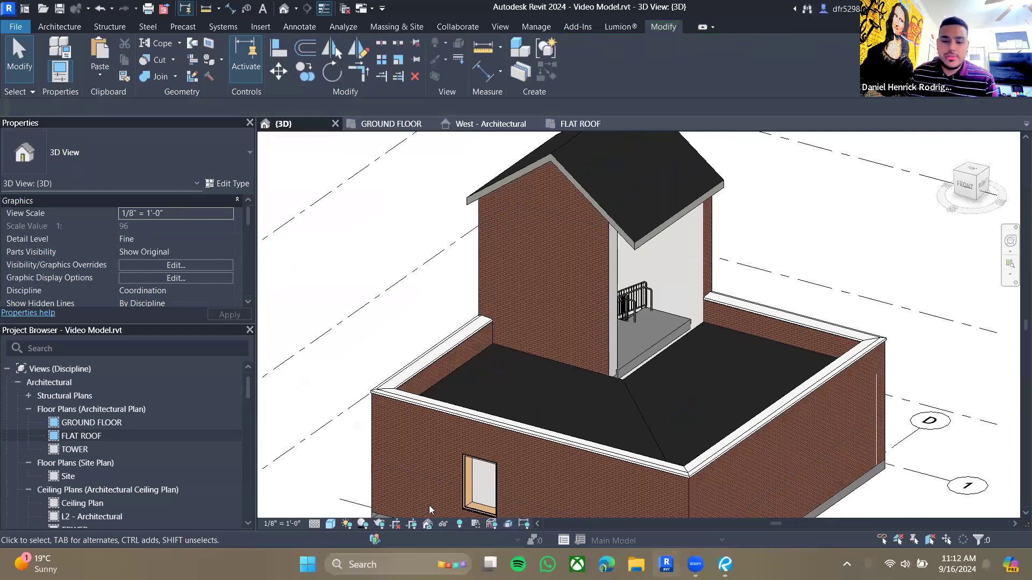
pyautogui.scroll(-2, 743, 325)
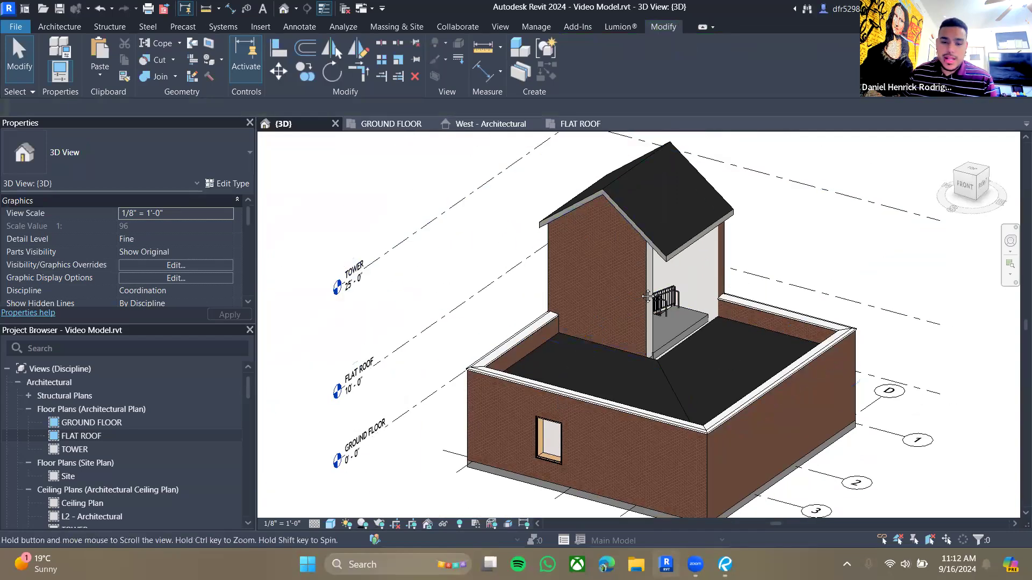
pyautogui.scroll(-1, 647, 296)
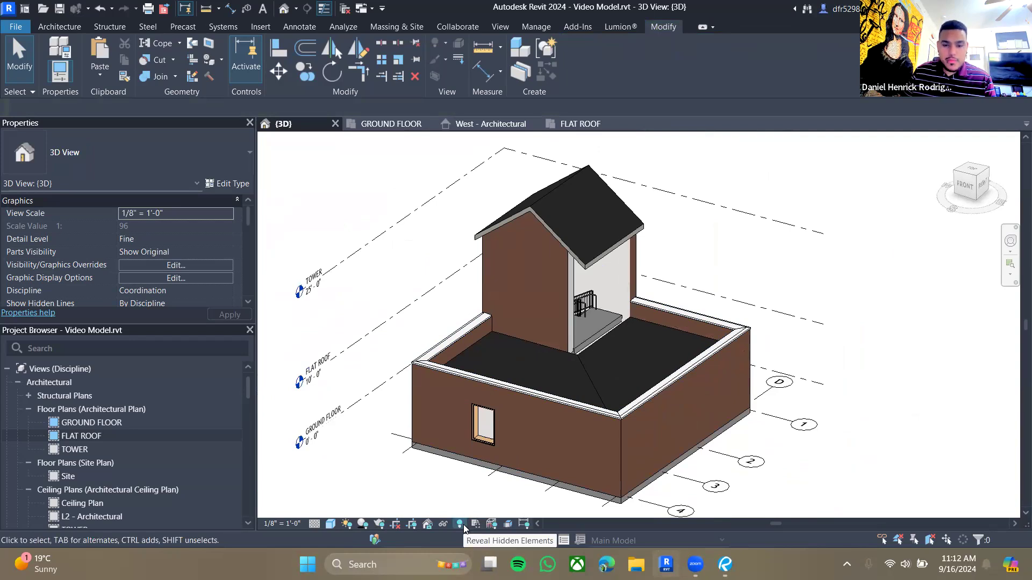
pyautogui.click(460, 524)
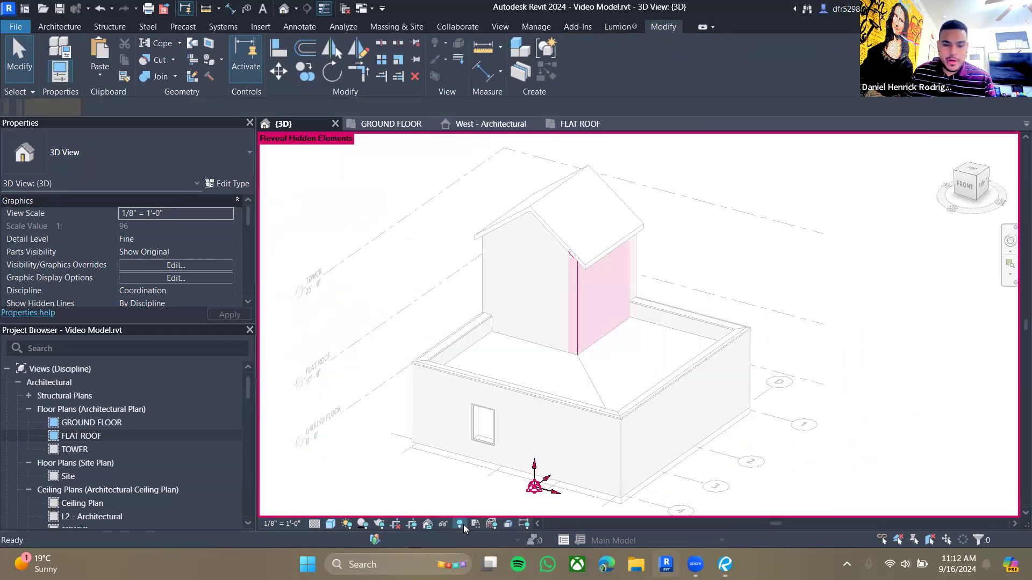
pyautogui.click(574, 291)
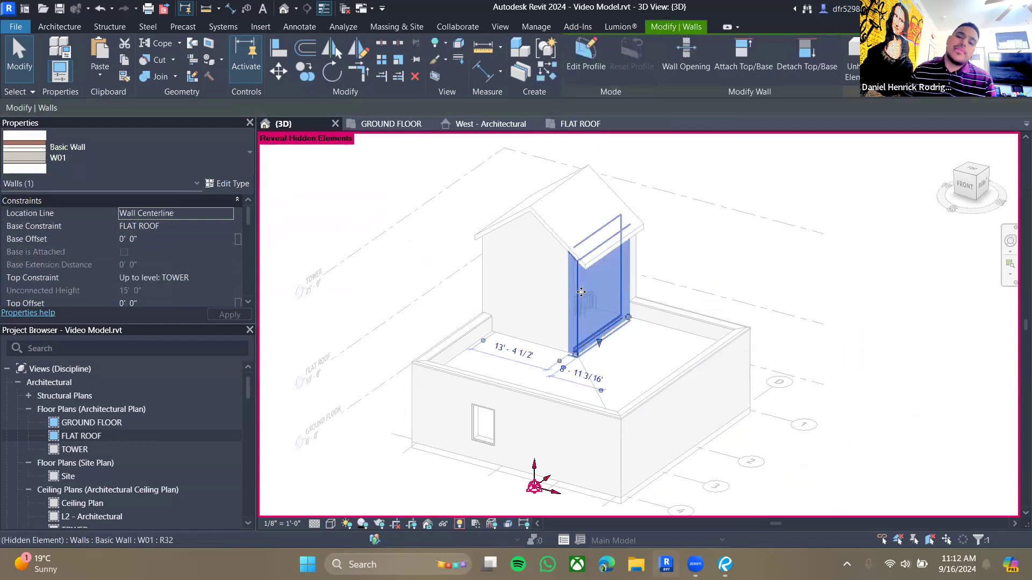
pyautogui.rightClick(581, 296)
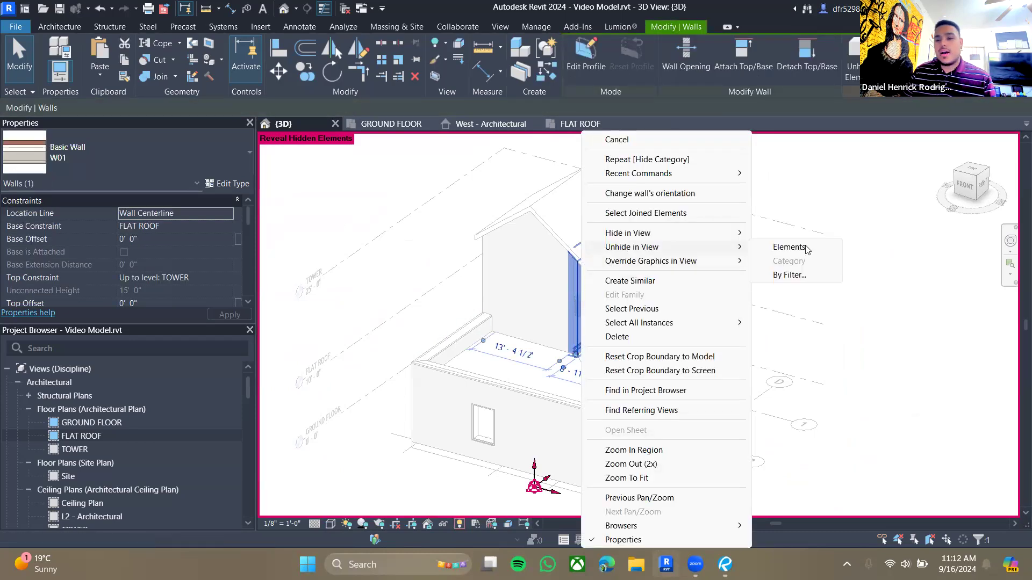
pyautogui.click(789, 247)
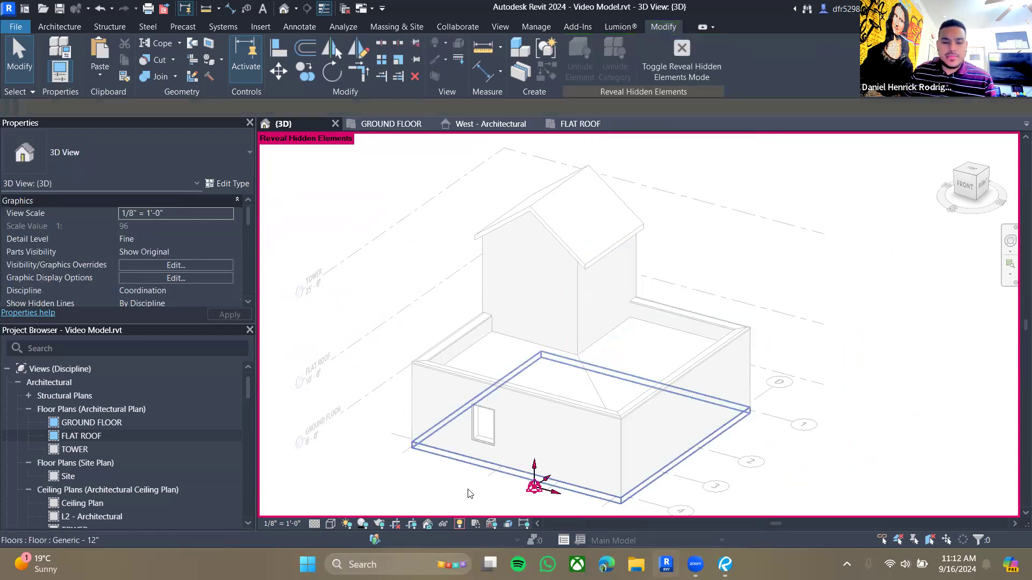
pyautogui.click(458, 523)
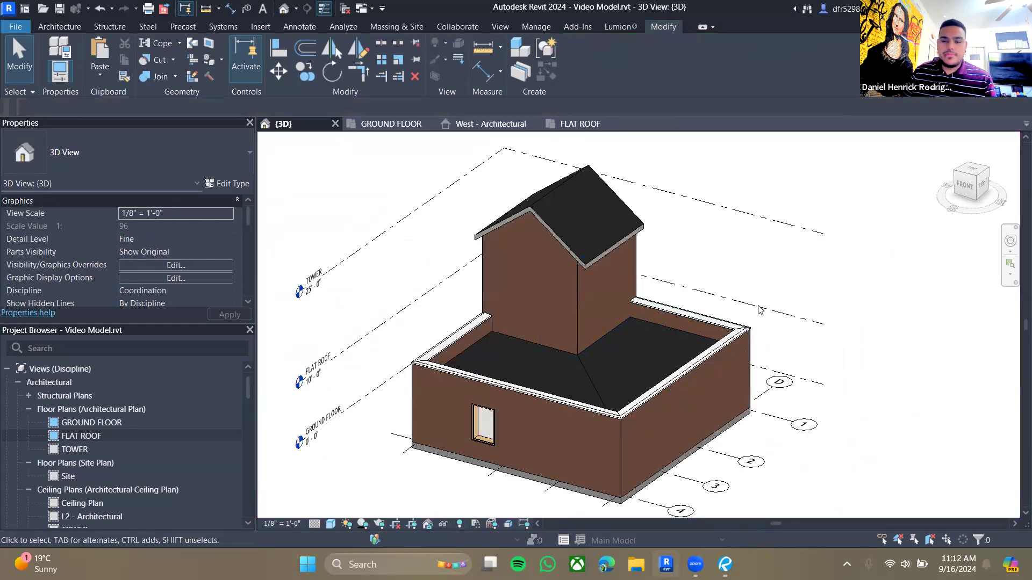
# - Temporarily hide the two tower walls enclosing the stair landing in the 3D view
pyautogui.scroll(3, 587, 368)
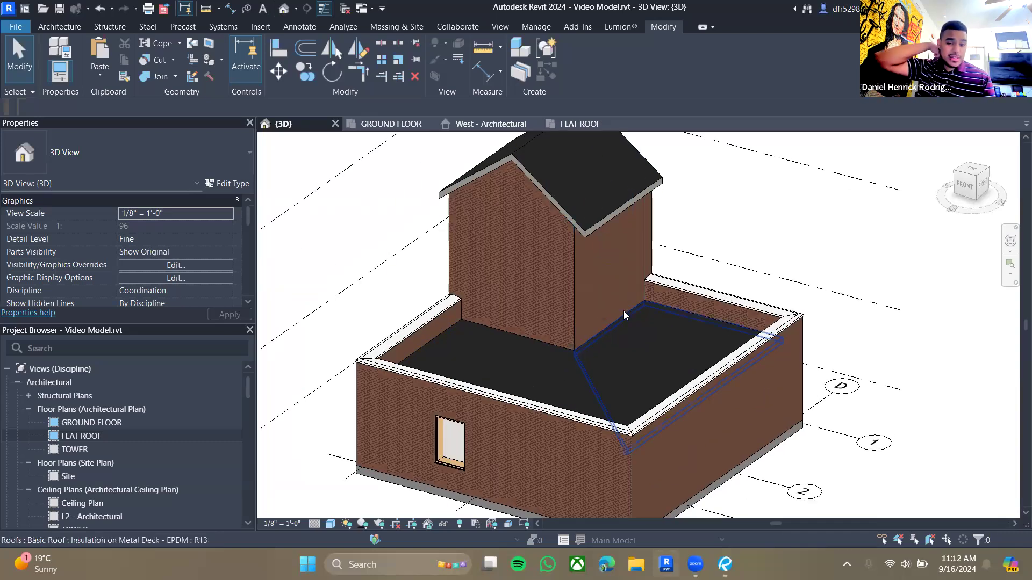
pyautogui.click(577, 279)
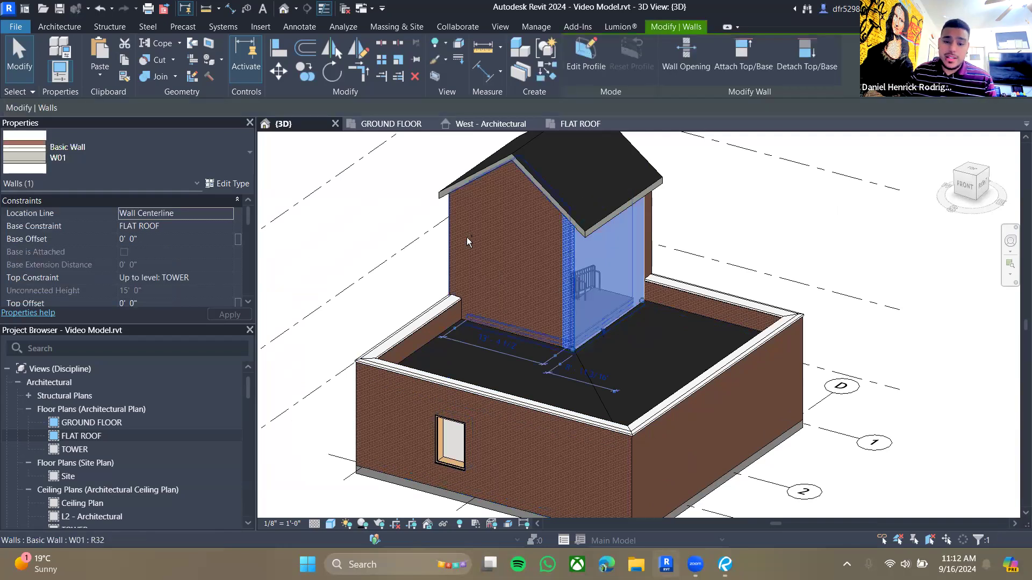
pyautogui.keyDown('ctrl'); pyautogui.click(536, 277); pyautogui.keyUp('ctrl')
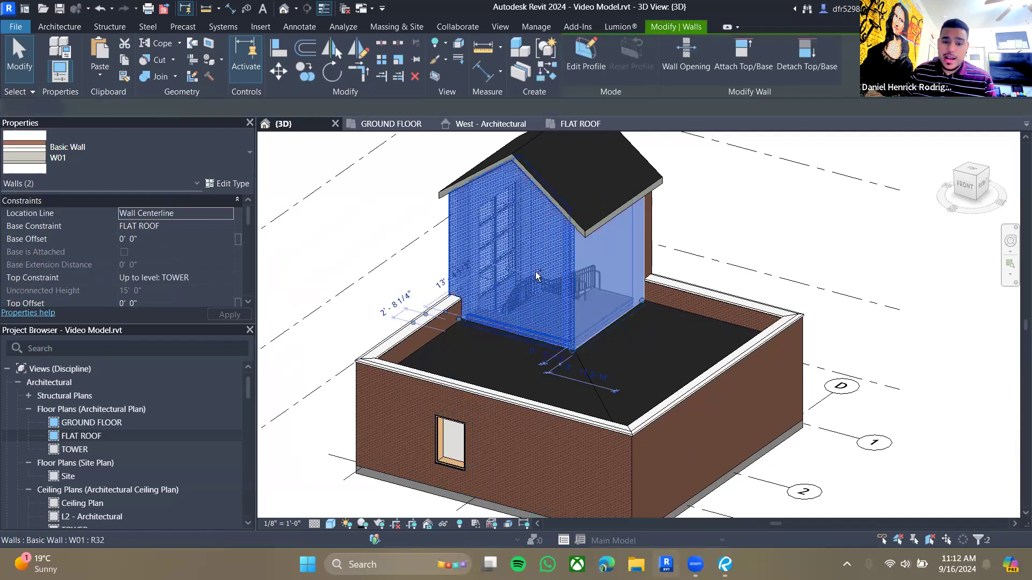
pyautogui.click(442, 525)
pyautogui.click(465, 491)
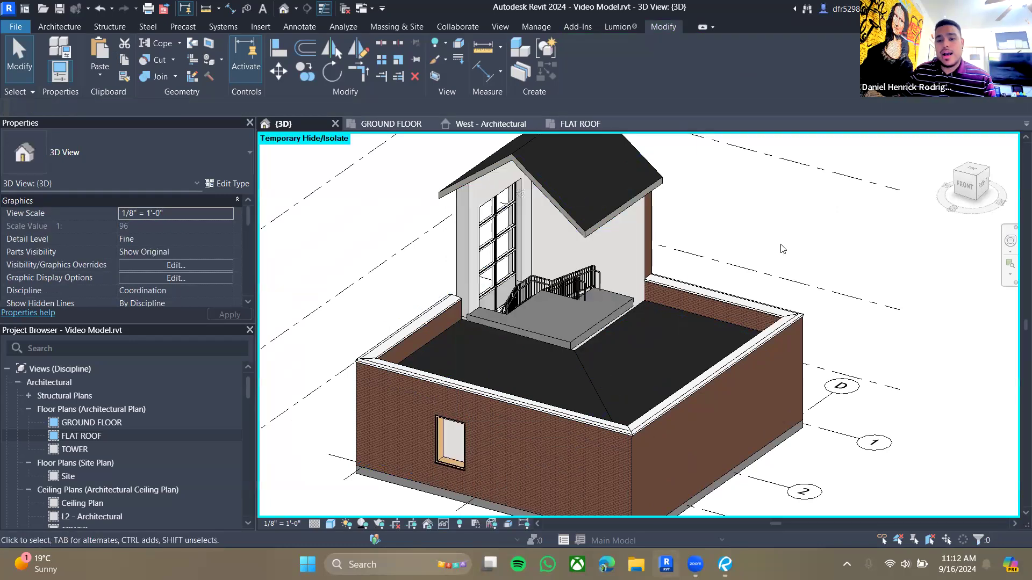
pyautogui.click(446, 524)
pyautogui.click(463, 511)
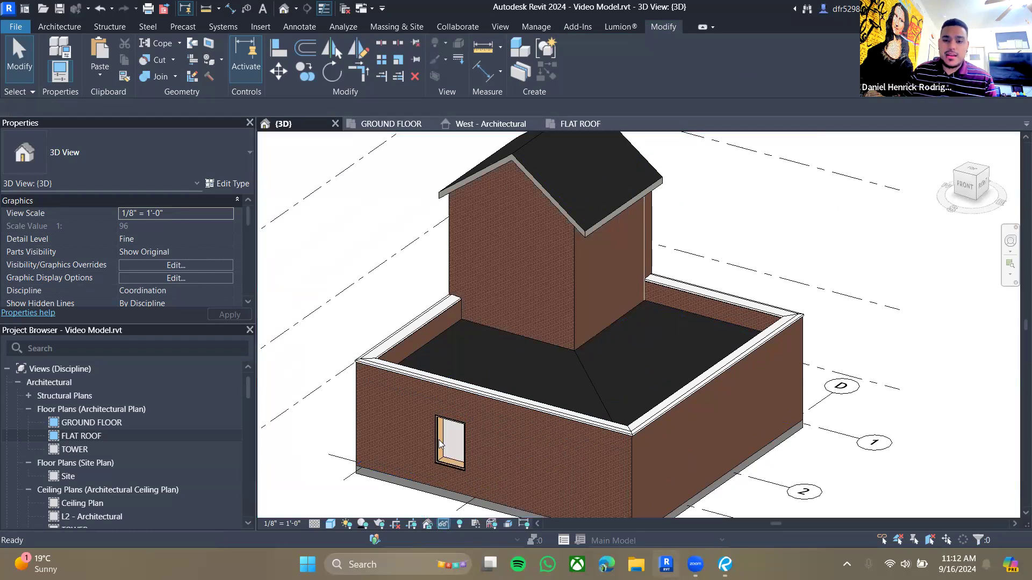
pyautogui.hotkey('ctrl', 'z')
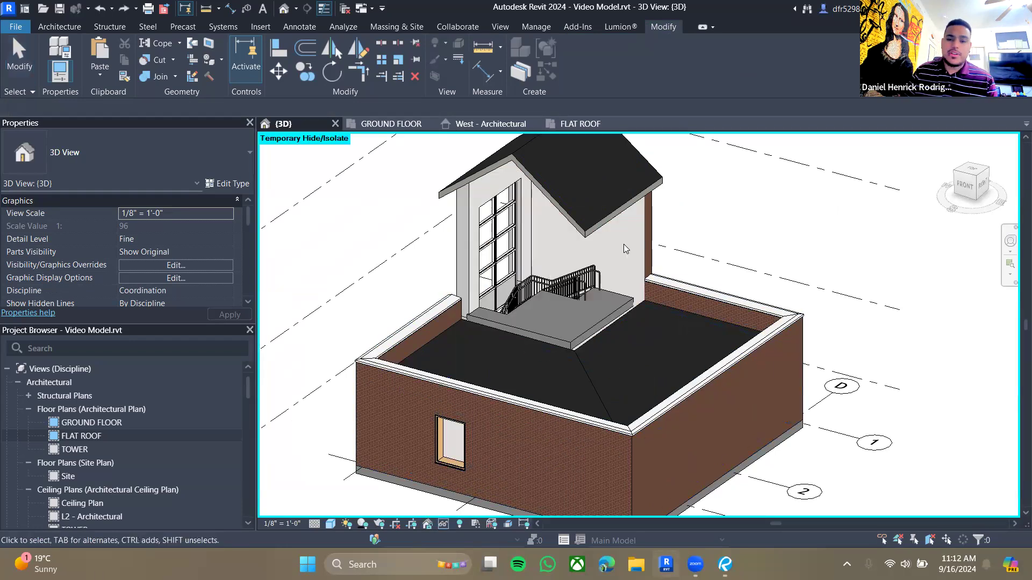
# - Change the upper stair railing's type to Guardrail - Pipe
pyautogui.keyDown('shift'); pyautogui.moveTo(742, 324); pyautogui.dragTo(636, 331, button='middle'); pyautogui.keyUp('shift')
pyautogui.scroll(3, 601, 358)
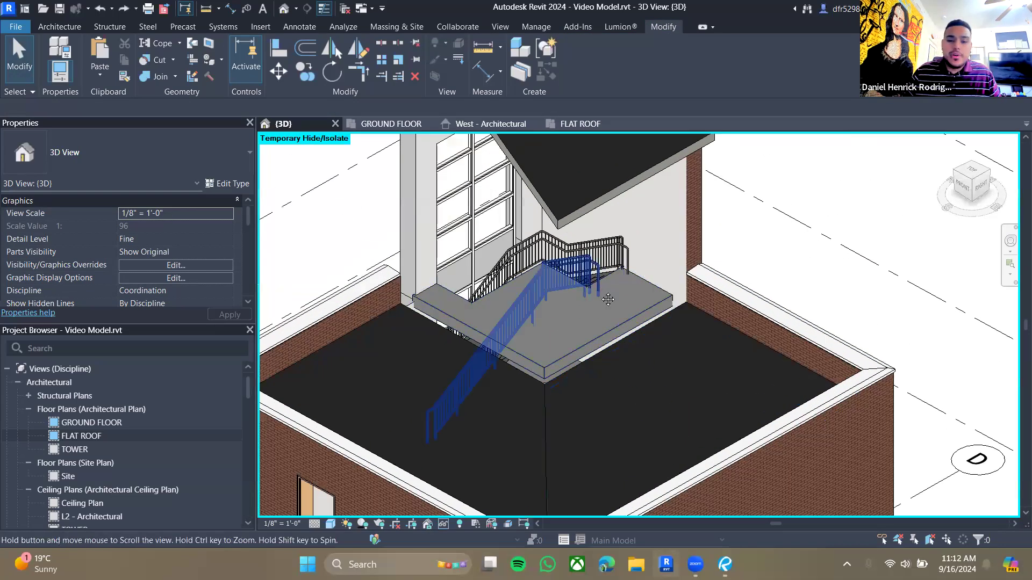
pyautogui.scroll(2, 601, 341)
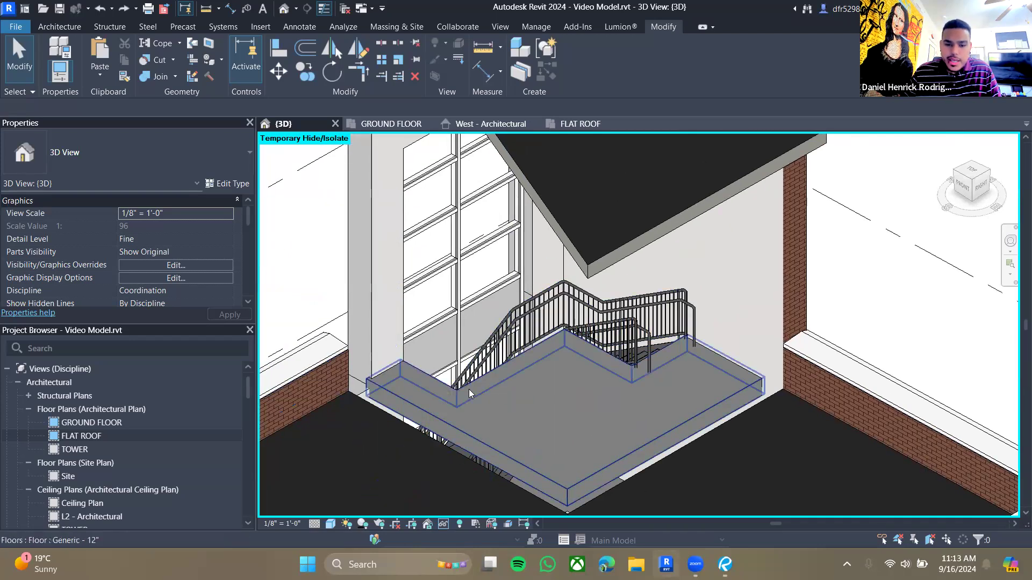
pyautogui.scroll(1, 516, 379)
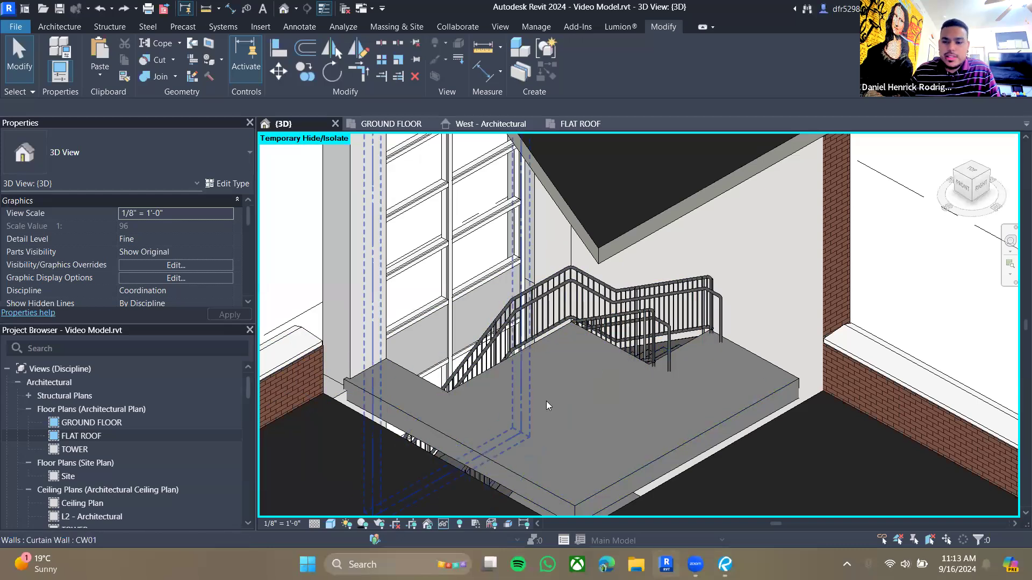
pyautogui.click(568, 280)
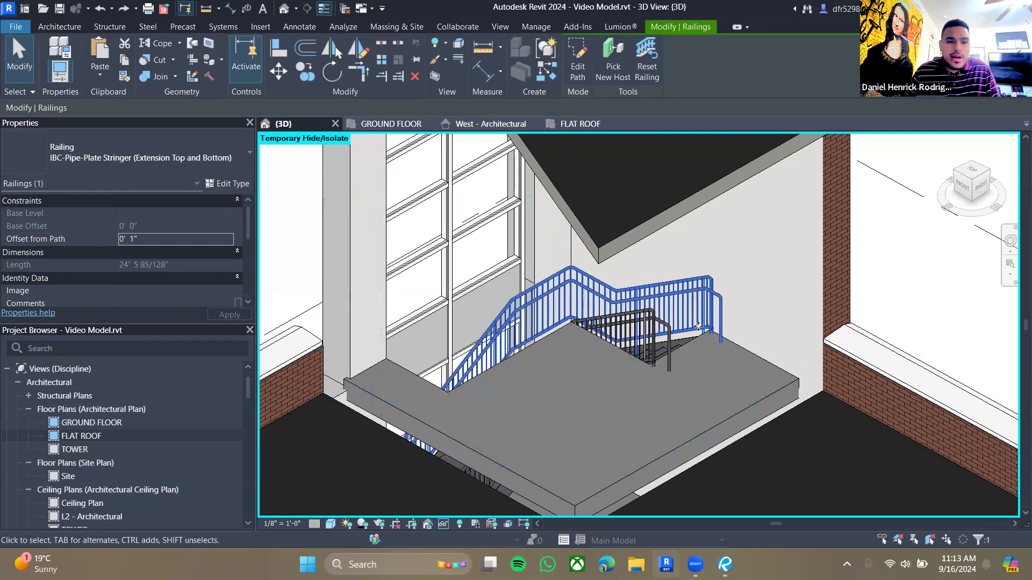
pyautogui.click(161, 156)
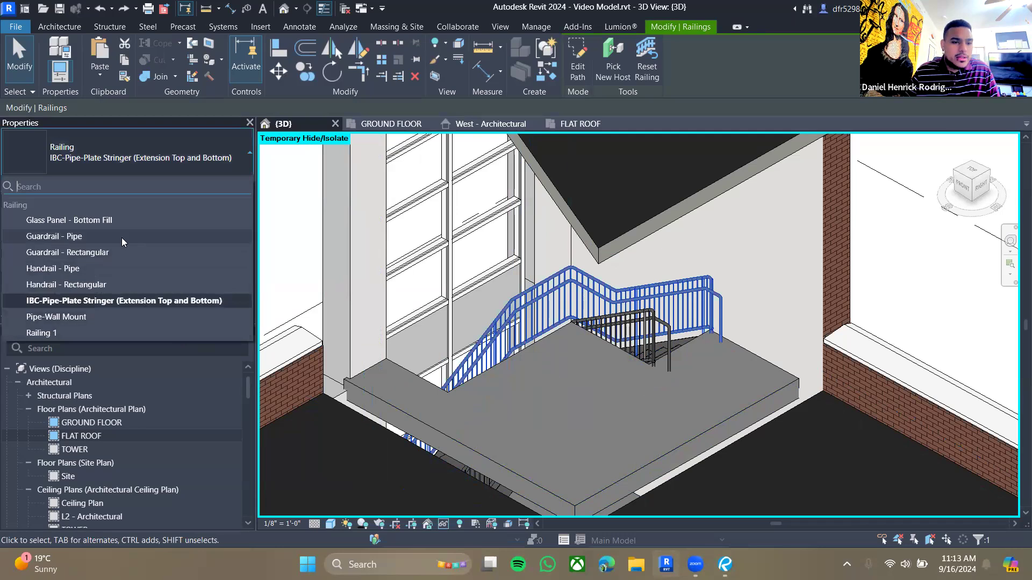
pyautogui.click(77, 238)
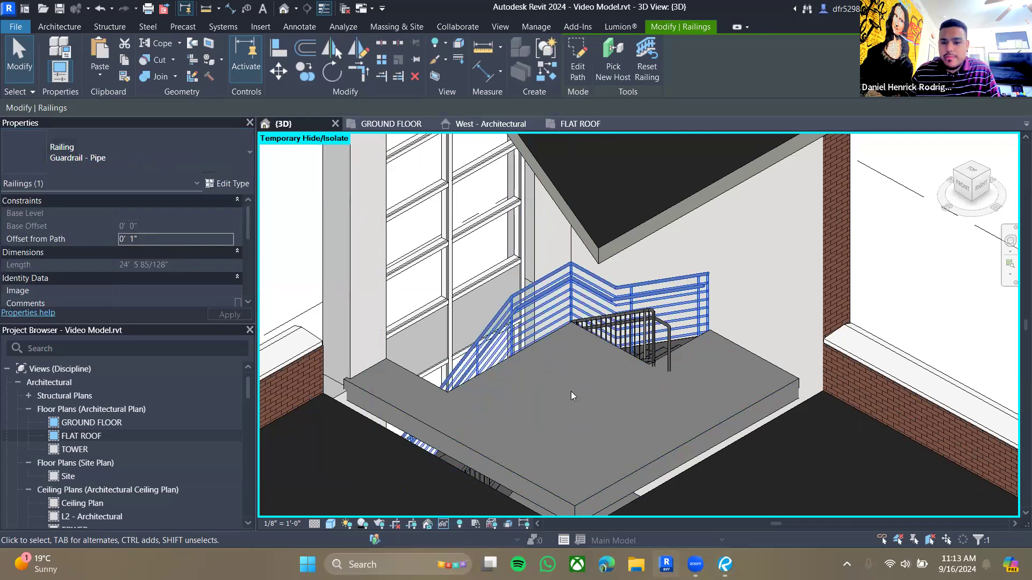
# - Change the upper stair railing's type to Pipe-Wall Mount
pyautogui.click(173, 161)
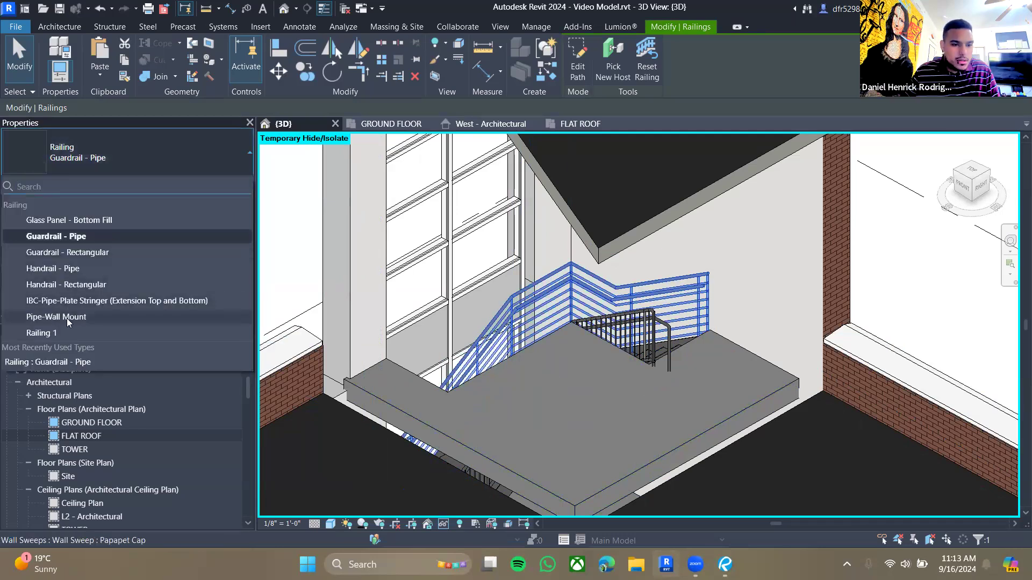
pyautogui.click(67, 318)
pyautogui.press('Escape')
# - Open the landing railing's path for editing in the FLAT ROOF floor plan
pyautogui.keyDown('shift'); pyautogui.moveTo(673, 384); pyautogui.dragTo(659, 387, button='middle'); pyautogui.keyUp('shift')
pyautogui.keyDown('shift'); pyautogui.moveTo(702, 324); pyautogui.dragTo(590, 442, button='middle'); pyautogui.keyUp('shift')
pyautogui.keyDown('shift'); pyautogui.moveTo(560, 392); pyautogui.dragTo(577, 408, button='middle'); pyautogui.keyUp('shift')
pyautogui.press('Tab')
pyautogui.click(592, 411)
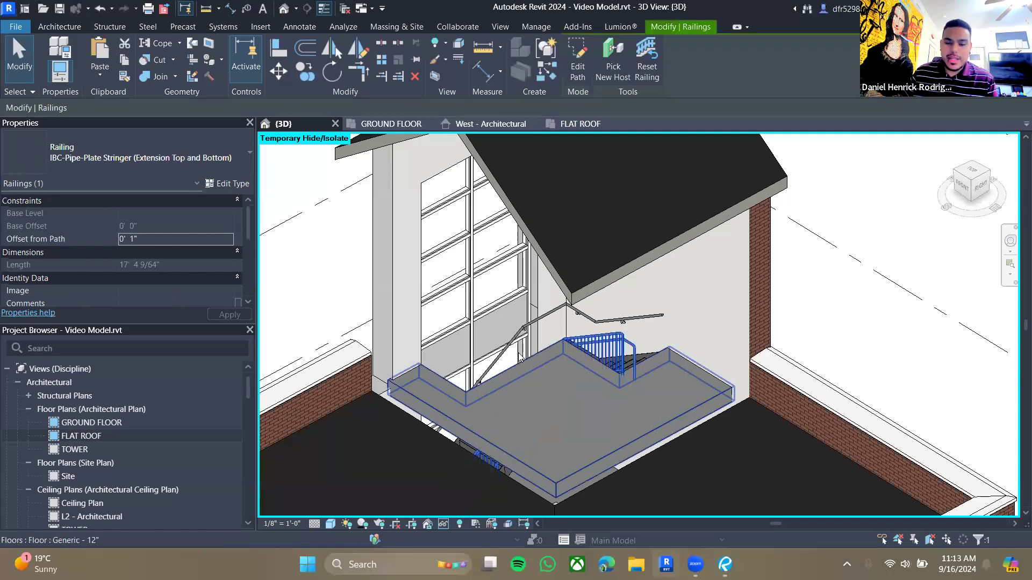
pyautogui.click(570, 126)
pyautogui.moveTo(587, 366); pyautogui.dragTo(609, 327, button='middle')
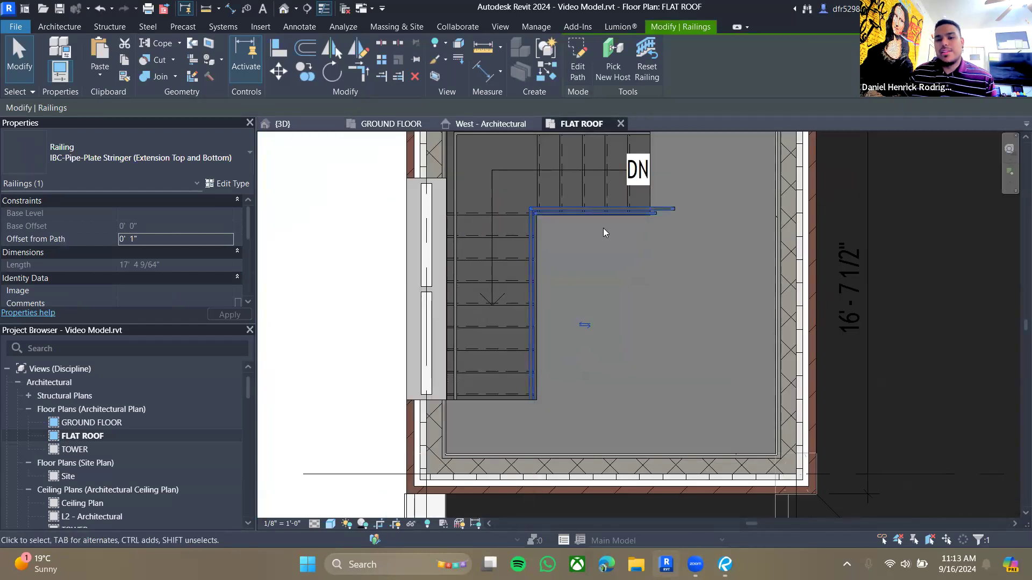
pyautogui.doubleClick(604, 207)
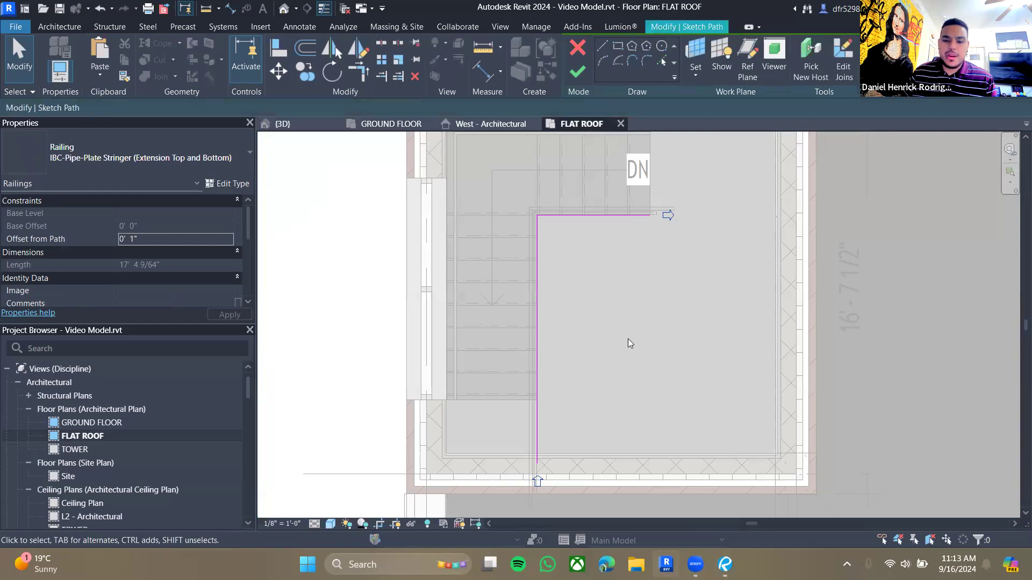
# - Extend the landing railing path's top segment and sketch new path lines along the landing, ending at the tower wall
pyautogui.scroll(-1, 628, 339)
pyautogui.moveTo(628, 339); pyautogui.dragTo(594, 330, button='middle')
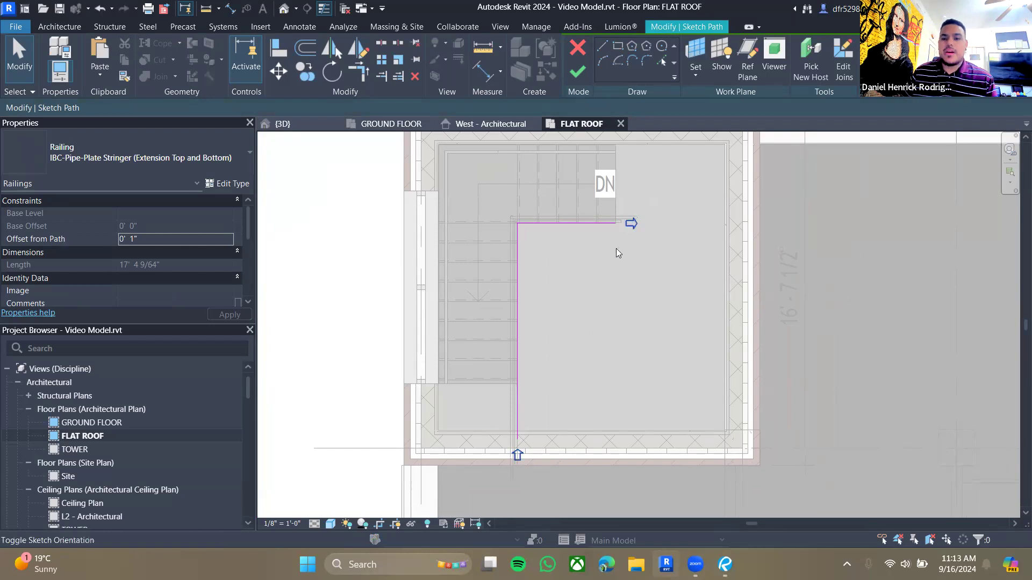
pyautogui.click(605, 223)
pyautogui.scroll(2, 609, 244)
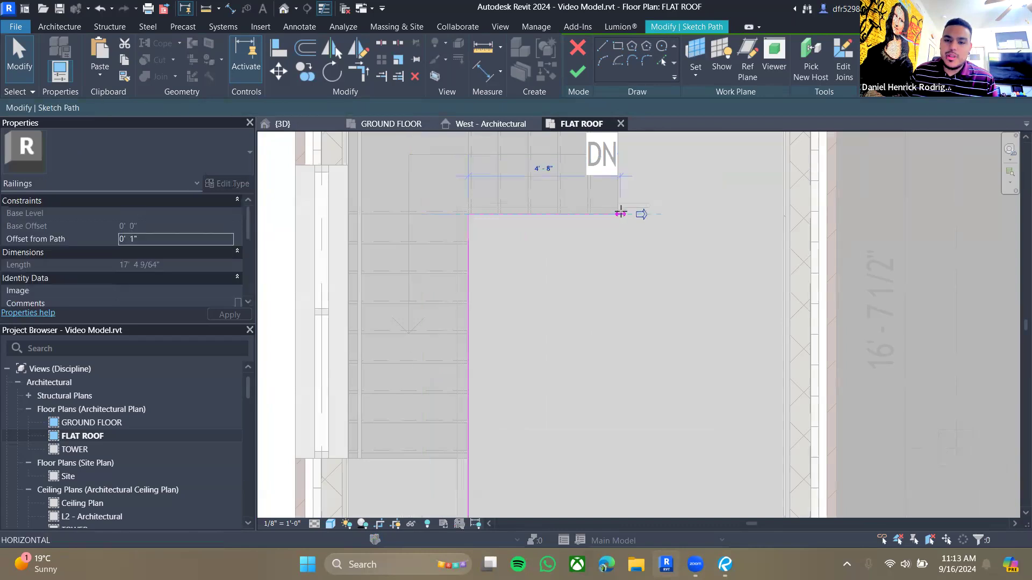
pyautogui.moveTo(621, 213); pyautogui.dragTo(627, 213)
pyautogui.click(603, 46)
pyautogui.click(628, 215)
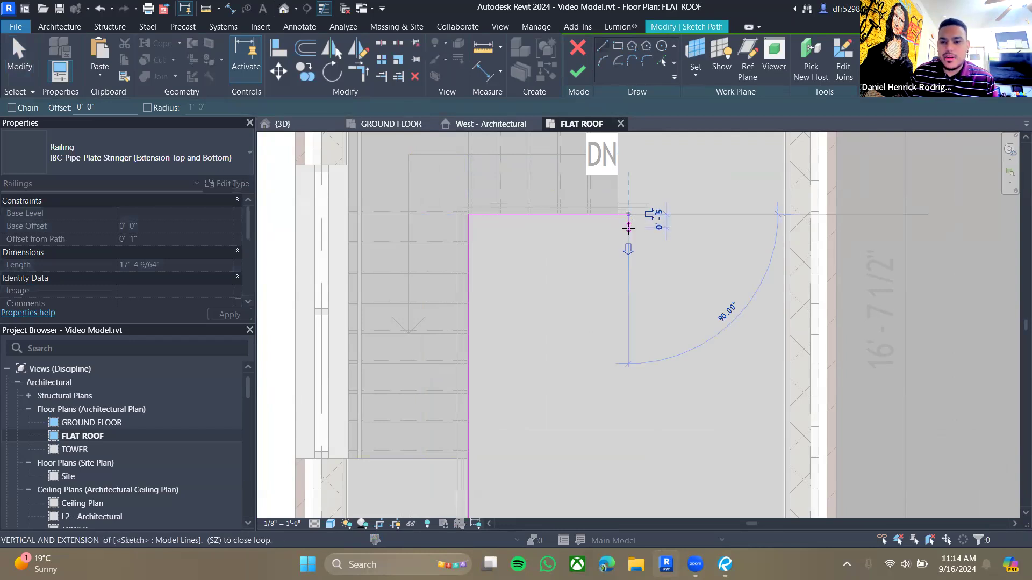
pyautogui.click(629, 221)
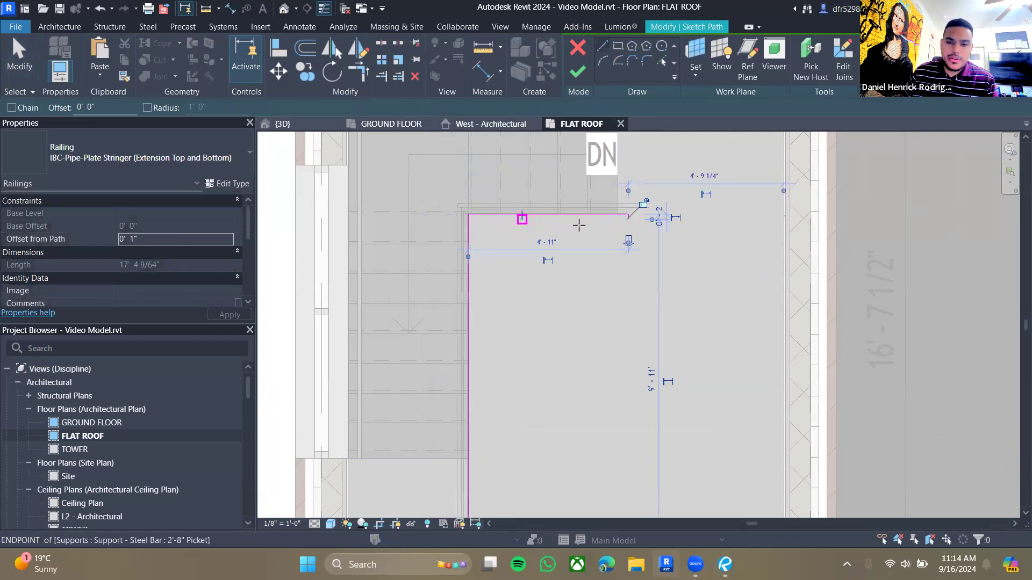
pyautogui.click(629, 220)
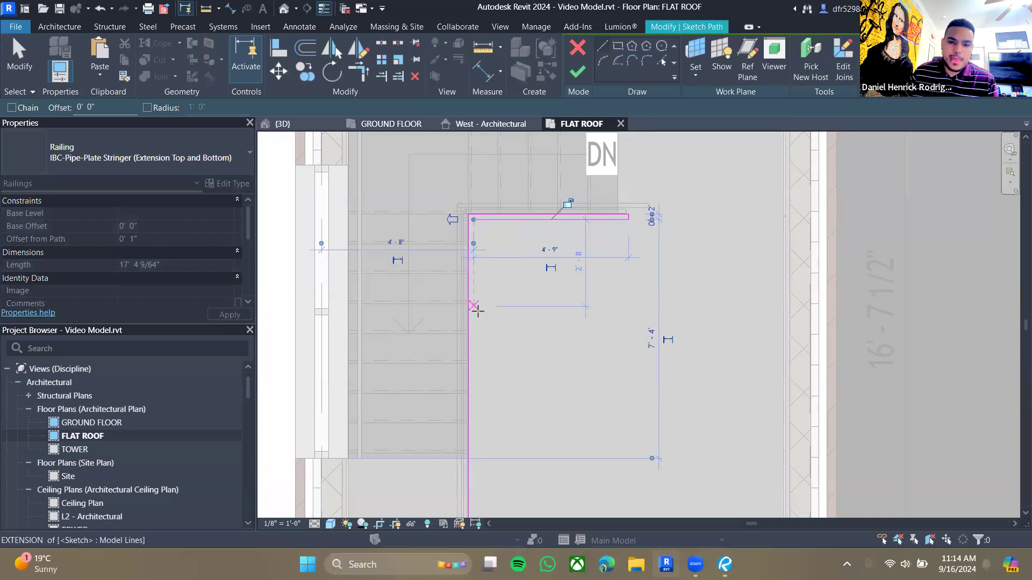
pyautogui.click(474, 219)
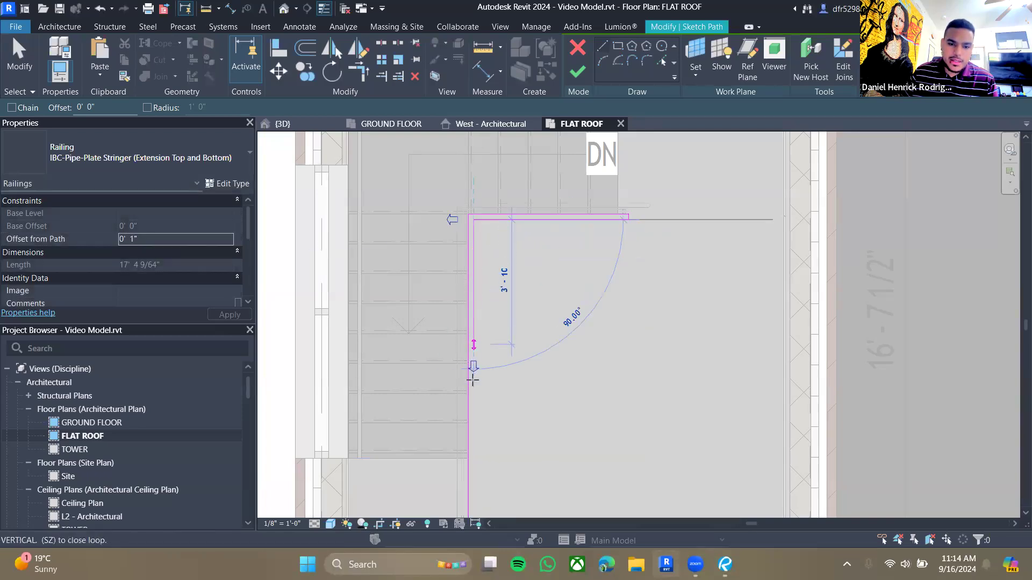
pyautogui.click(472, 464)
pyautogui.click(474, 464)
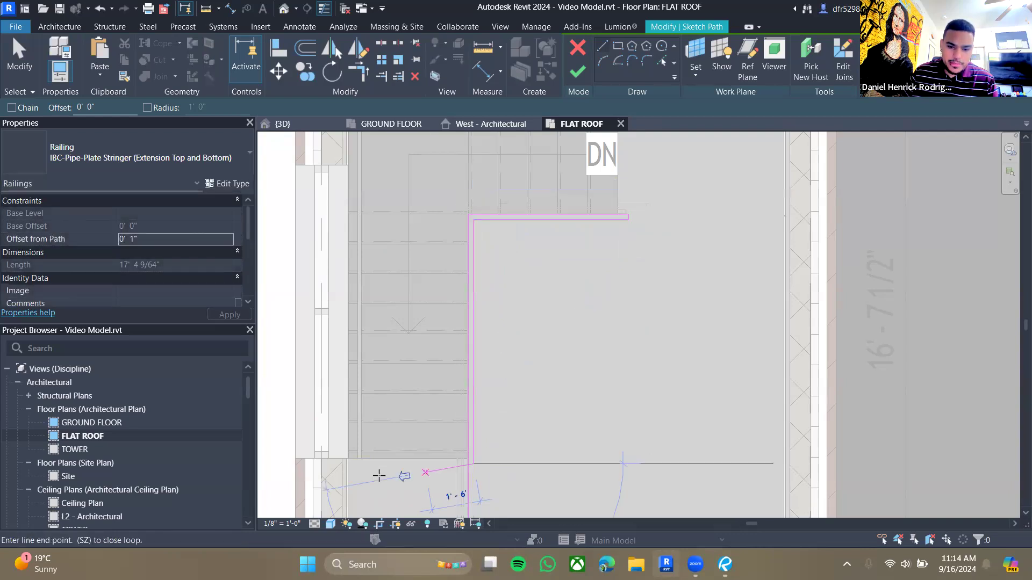
pyautogui.click(349, 464)
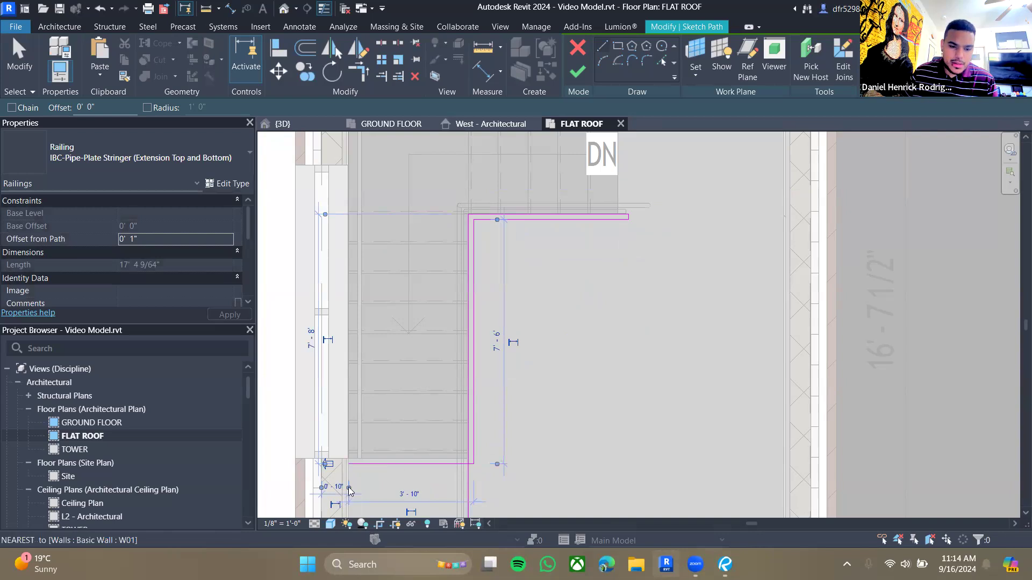
# - Dimension the gap between the parallel vertical path lines and set it to 2 inches
pyautogui.press('Escape')
pyautogui.press('Escape')
pyautogui.scroll(5, 348, 487)
pyautogui.click(366, 422)
pyautogui.moveTo(359, 425)
pyautogui.mouseDown()
pyautogui.moveTo(346, 424)
pyautogui.moveTo(359, 425)
pyautogui.mouseUp()
pyautogui.click(452, 460)
pyautogui.scroll(-1, 503, 427)
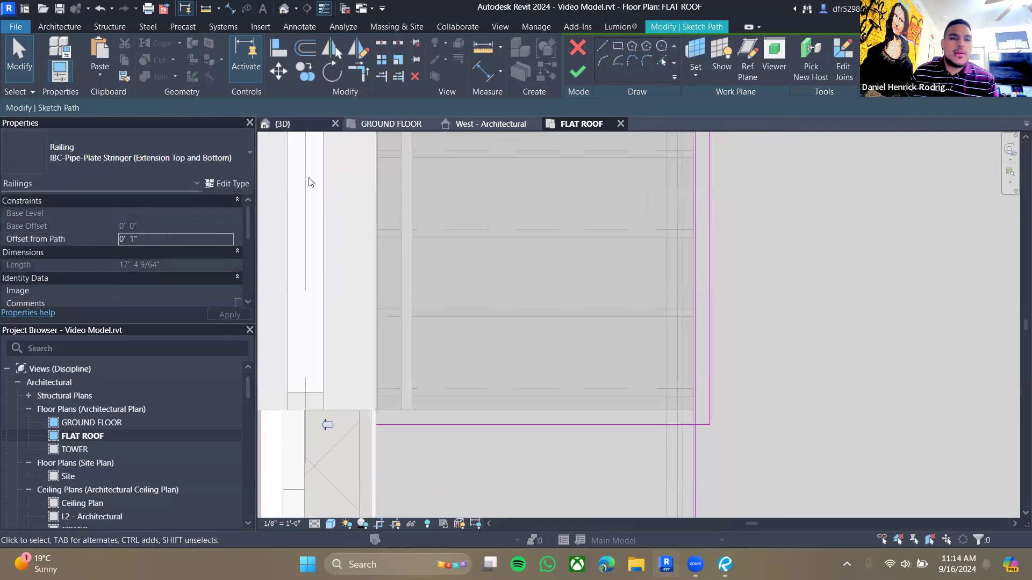
pyautogui.press('d')
pyautogui.press('i')
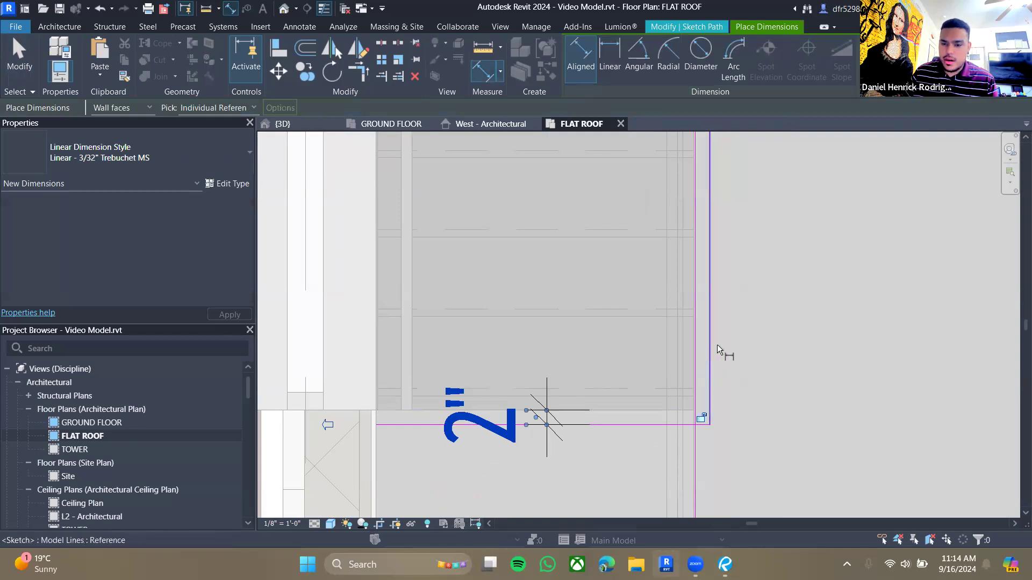
pyautogui.scroll(3, 693, 331)
pyautogui.click(628, 300)
pyautogui.click(687, 301)
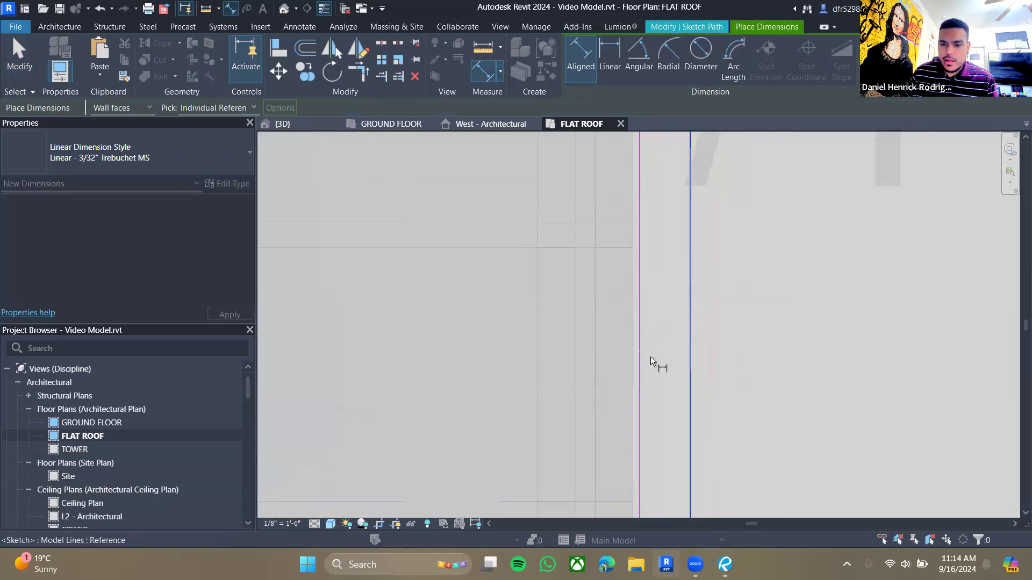
pyautogui.scroll(-3, 652, 358)
pyautogui.click(747, 396)
pyautogui.scroll(-2, 788, 373)
pyautogui.scroll(1, 733, 337)
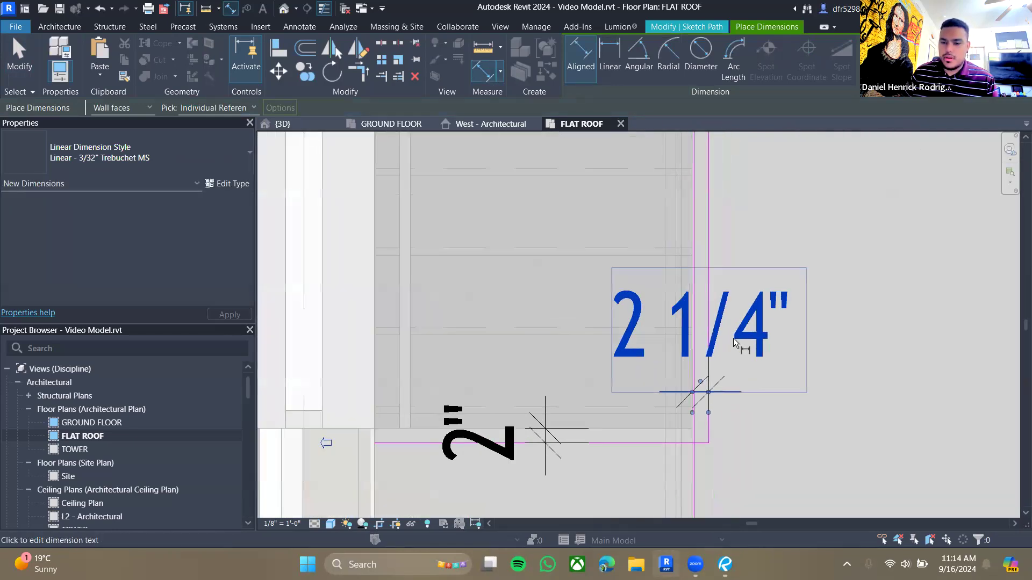
pyautogui.press('Escape')
pyautogui.press('Escape')
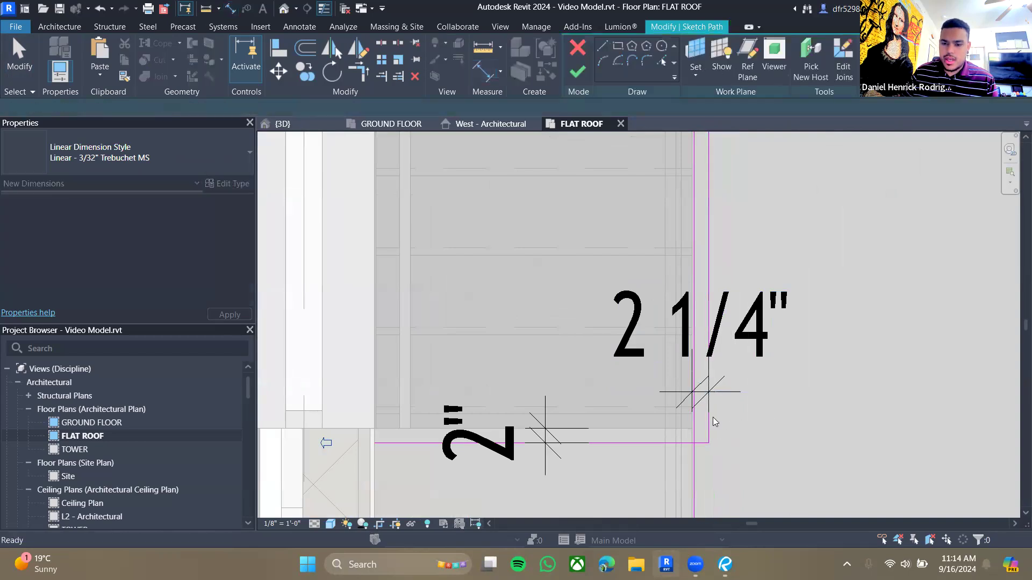
pyautogui.click(708, 426)
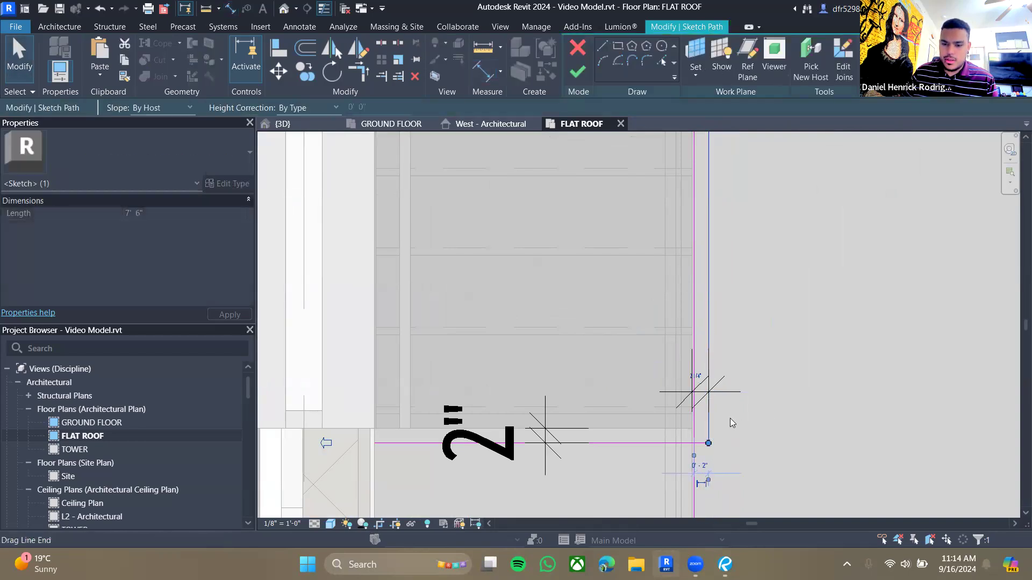
pyautogui.write('0 2')
pyautogui.press('Return')
pyautogui.click(753, 425)
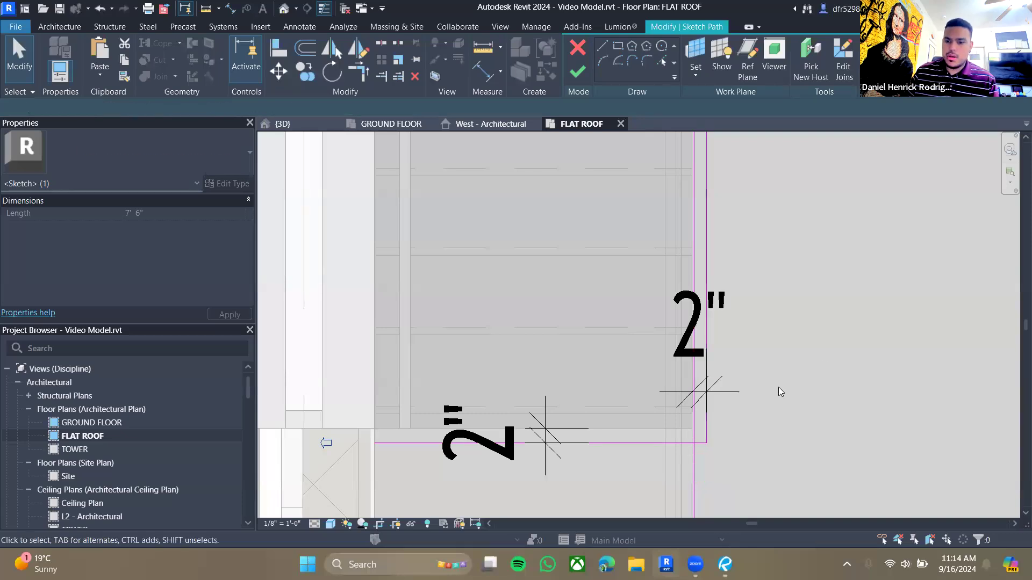
# - Delete the helper dimensions from the sketch and finish editing the landing railing path
pyautogui.scroll(-3, 802, 349)
pyautogui.moveTo(829, 235)
pyautogui.mouseDown(button='middle')
pyautogui.moveTo(645, 326)
pyautogui.moveTo(849, 393)
pyautogui.mouseUp(button='middle')
pyautogui.scroll(6, 708, 223)
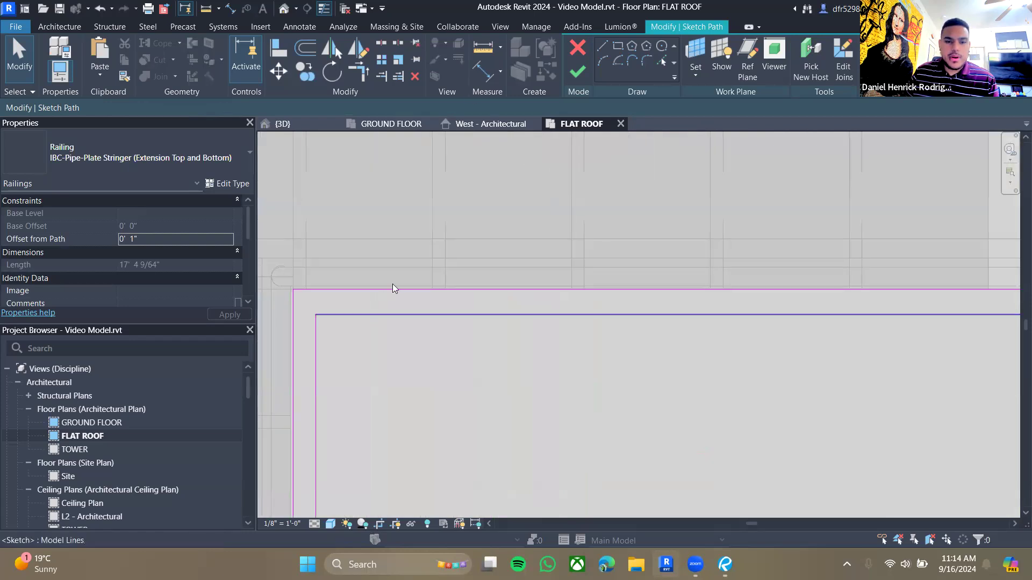
pyautogui.scroll(-8, 425, 317)
pyautogui.moveTo(472, 459)
pyautogui.mouseDown(button='middle')
pyautogui.moveTo(593, 379)
pyautogui.moveTo(588, 332)
pyautogui.mouseUp(button='middle')
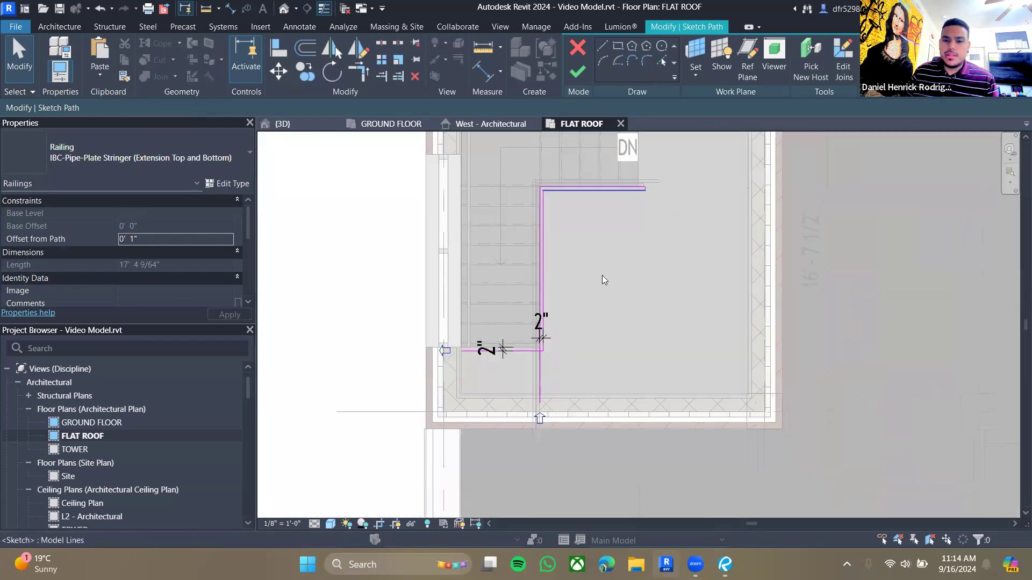
pyautogui.press('Delete')
pyautogui.click(542, 336)
pyautogui.press('Delete')
pyautogui.moveTo(606, 315); pyautogui.dragTo(614, 337, button='middle')
pyautogui.click(548, 428)
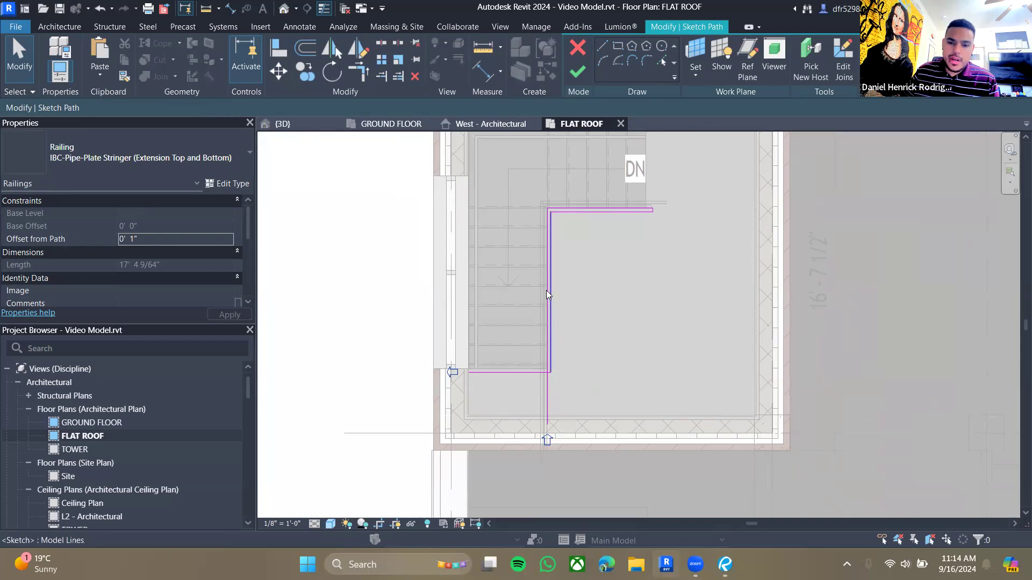
pyautogui.press('Escape')
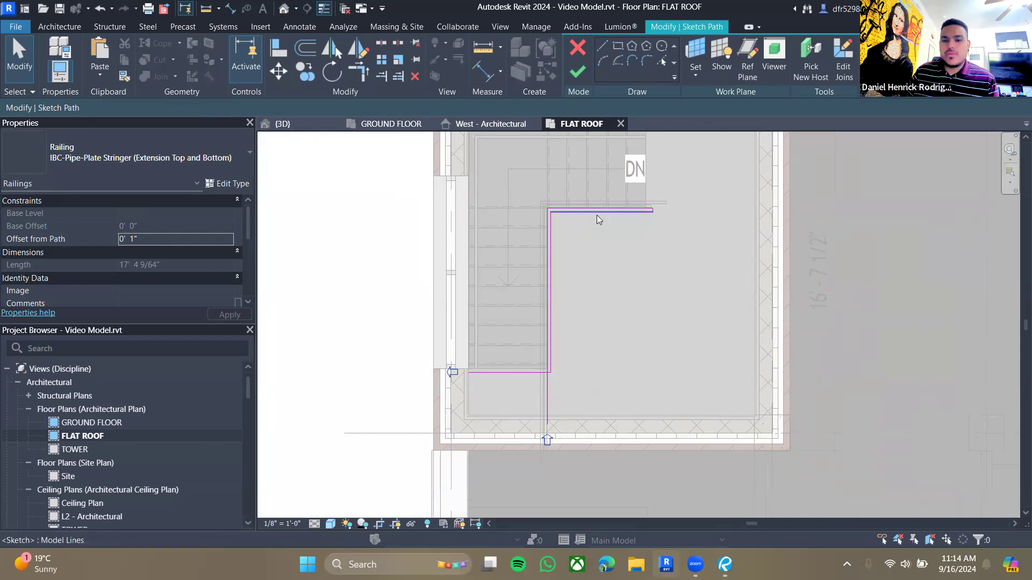
pyautogui.click(585, 70)
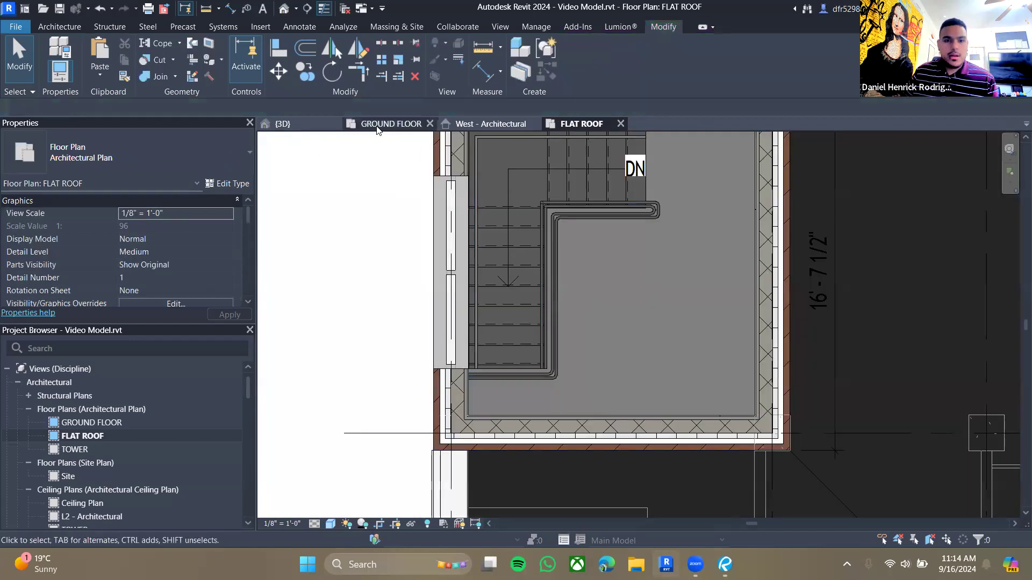
# - In the 3D view, change the landing railing's type to Guardrail - Pipe
pyautogui.click(284, 123)
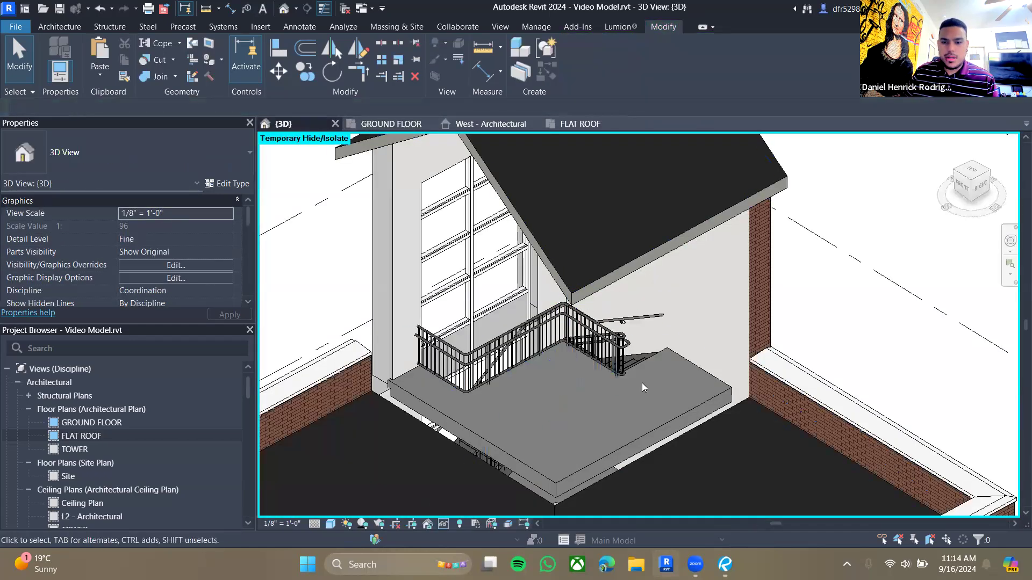
pyautogui.scroll(3, 469, 397)
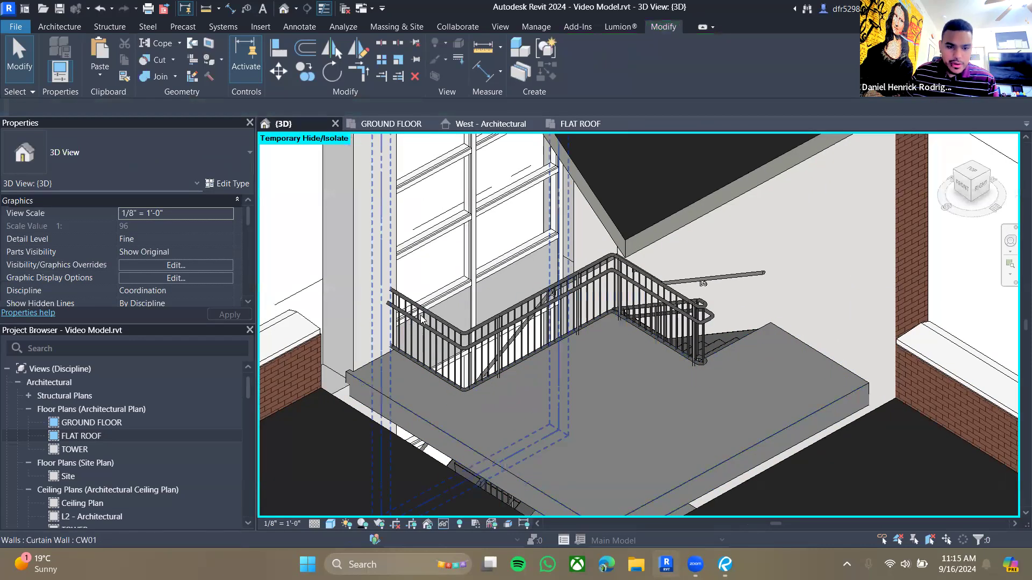
pyautogui.click(421, 322)
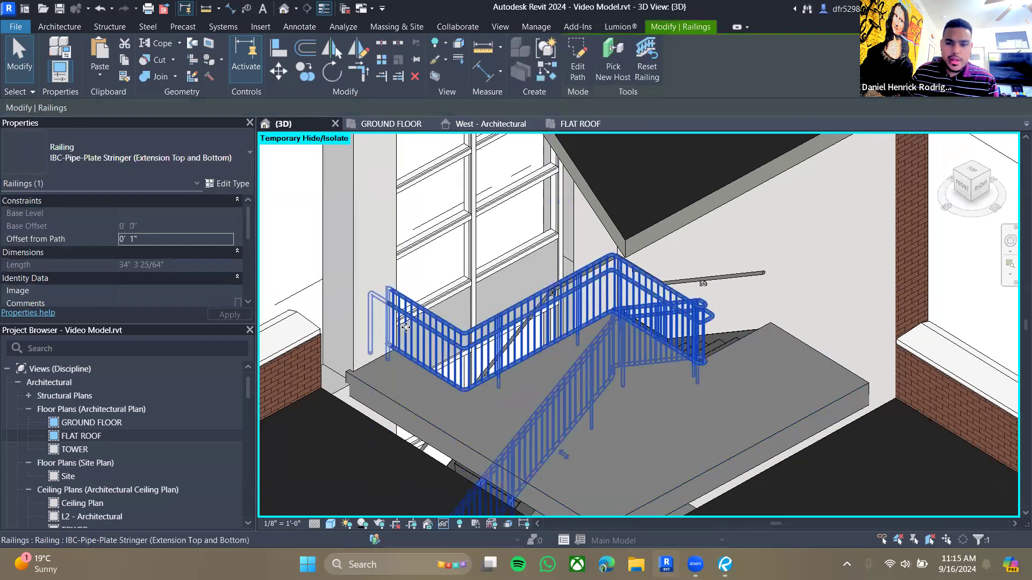
pyautogui.click(134, 157)
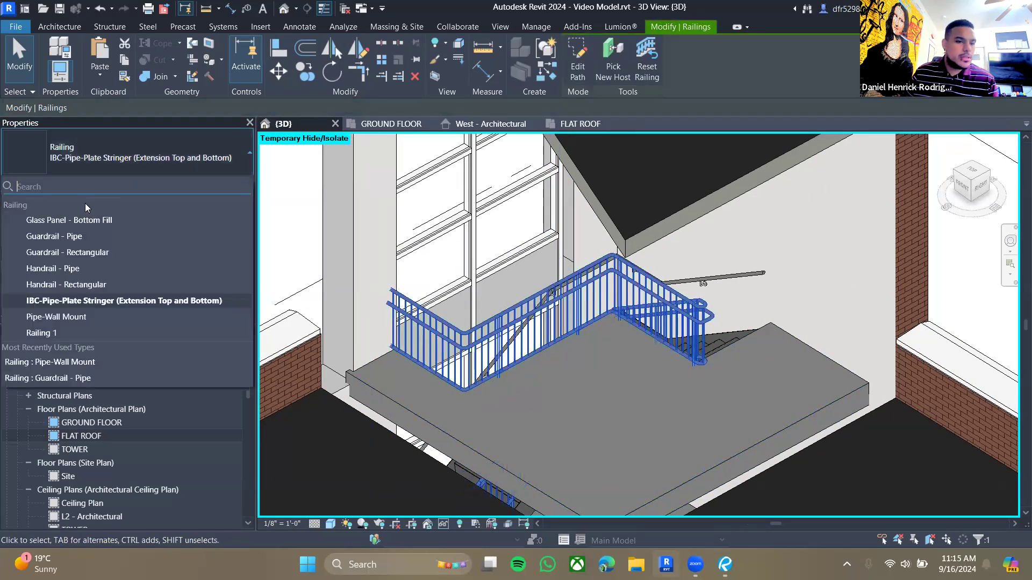
pyautogui.click(72, 235)
pyautogui.press('Escape')
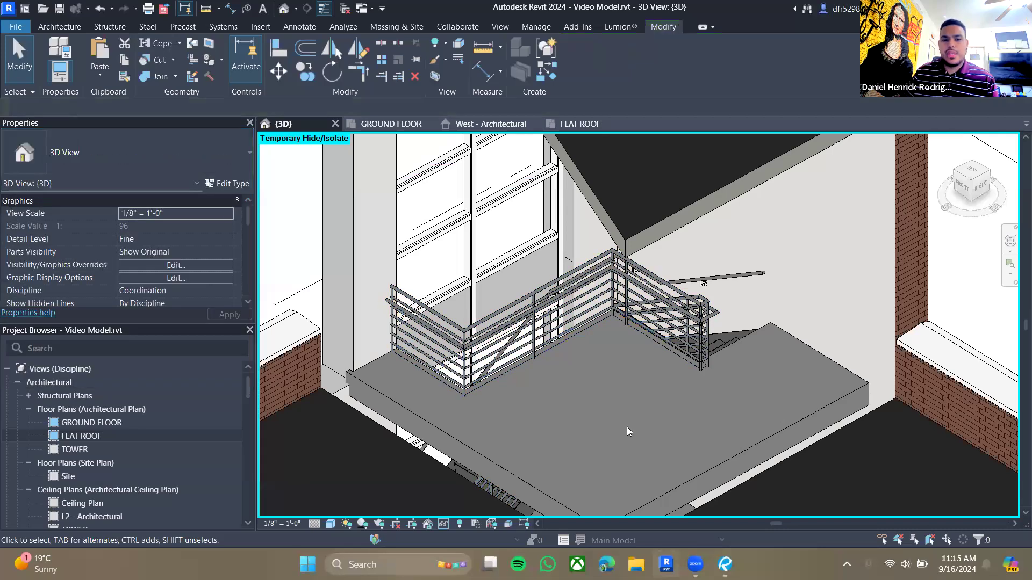
# - Reset the temporary hide/isolate to bring back the hidden tower walls
pyautogui.scroll(-2, 683, 382)
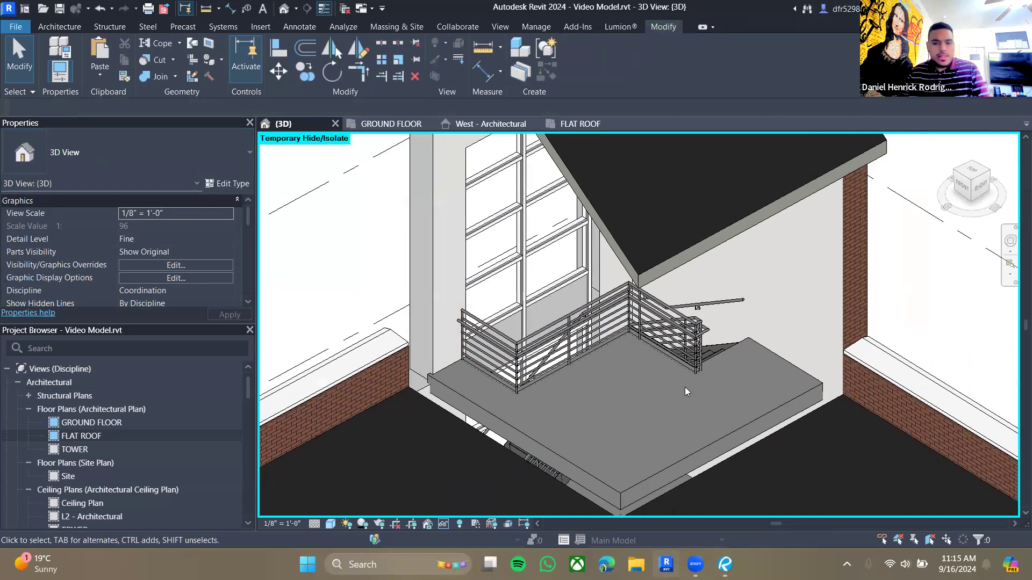
pyautogui.keyDown('shift'); pyautogui.moveTo(603, 438); pyautogui.dragTo(512, 425, button='middle'); pyautogui.keyUp('shift')
pyautogui.scroll(-3, 590, 428)
pyautogui.click(443, 524)
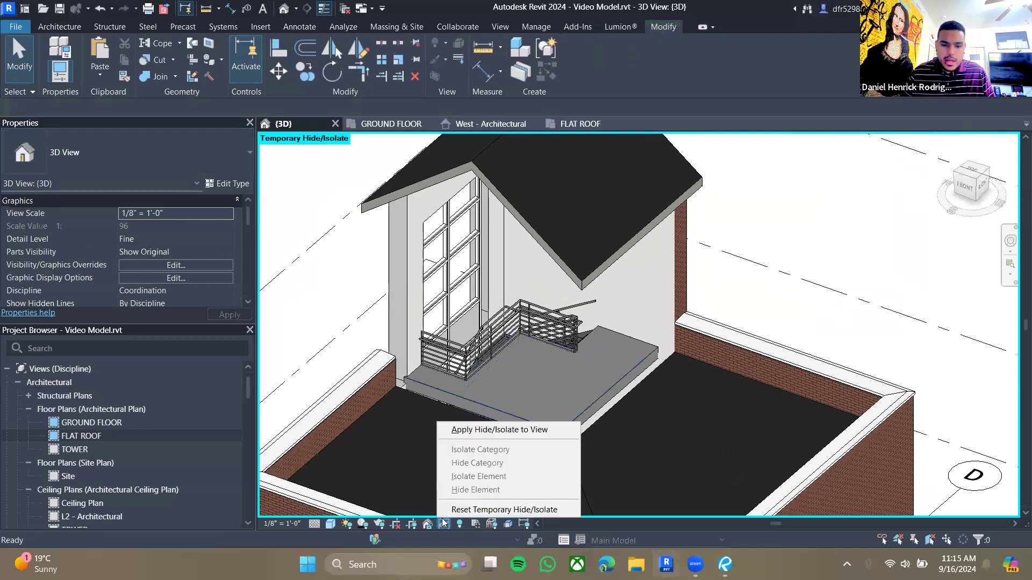
pyautogui.click(459, 513)
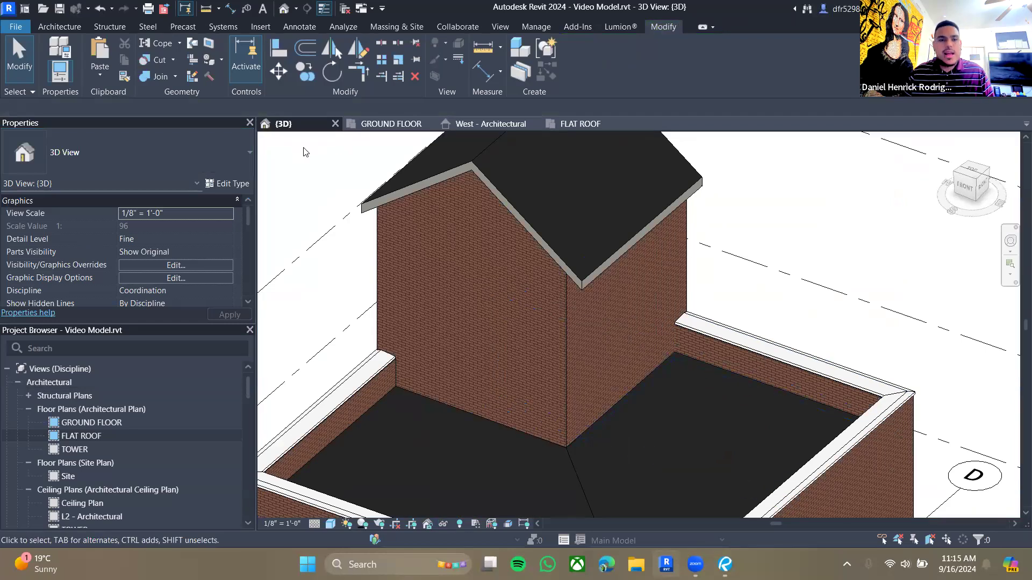
# - Inspect the staircase in the GROUND FLOOR plan
pyautogui.click(388, 123)
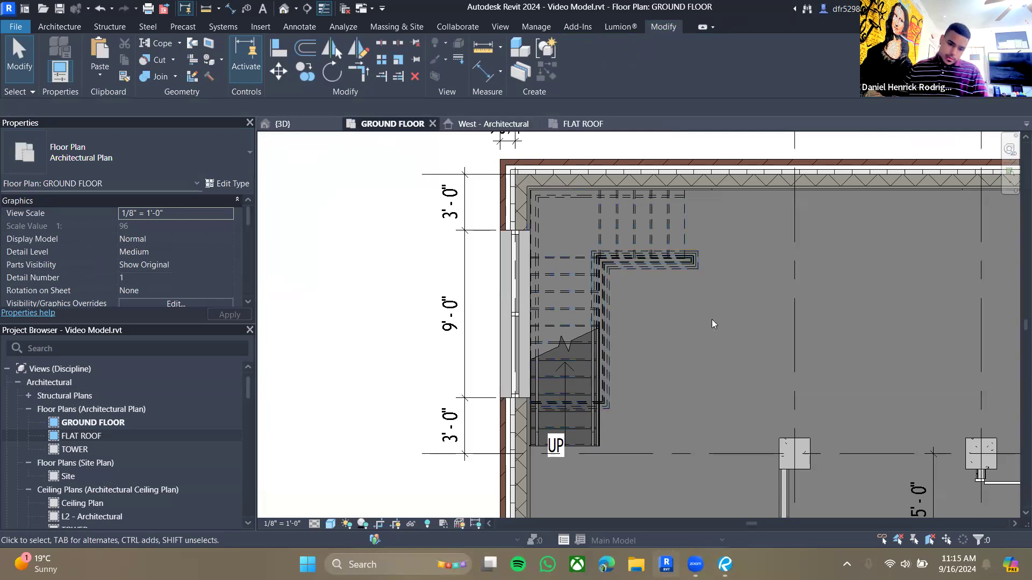
pyautogui.scroll(-1, 645, 333)
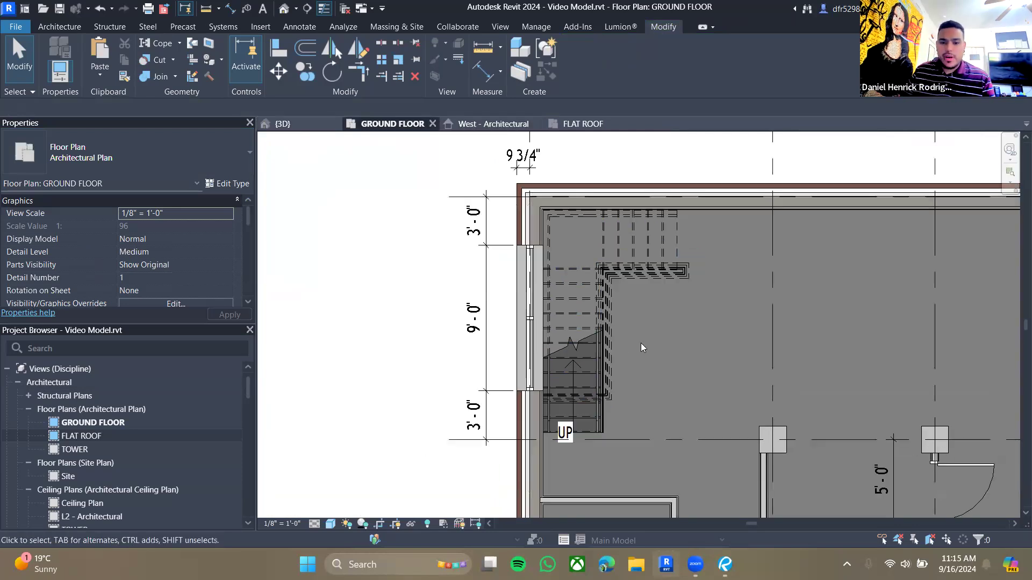
pyautogui.scroll(-2, 723, 374)
pyautogui.moveTo(880, 485); pyautogui.dragTo(675, 381, button='middle')
pyautogui.scroll(-1, 675, 382)
pyautogui.moveTo(625, 358); pyautogui.dragTo(596, 349, button='middle')
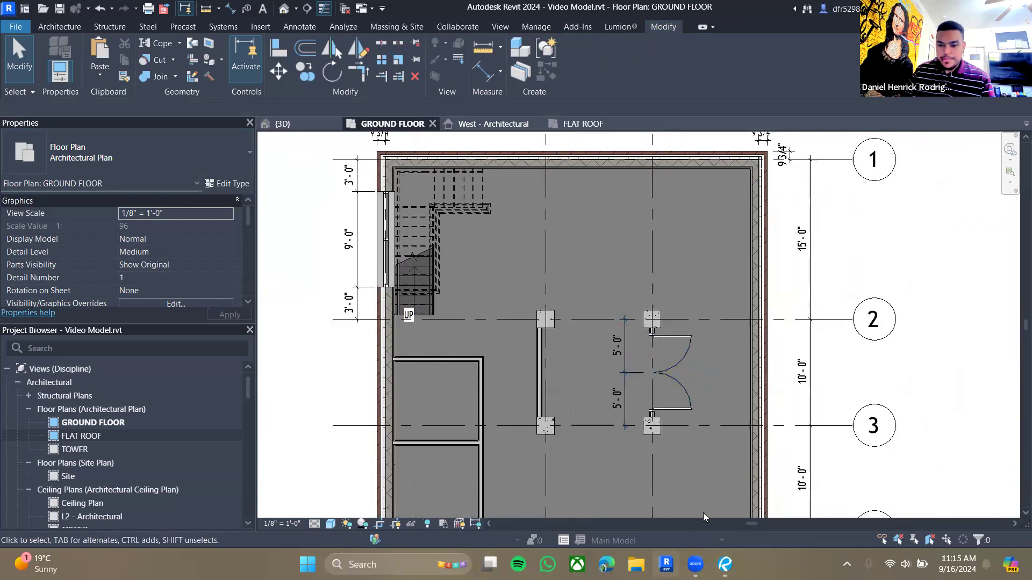
# - Switch to Revu and read through the practicum guide past the staircase section
pyautogui.click(726, 564)
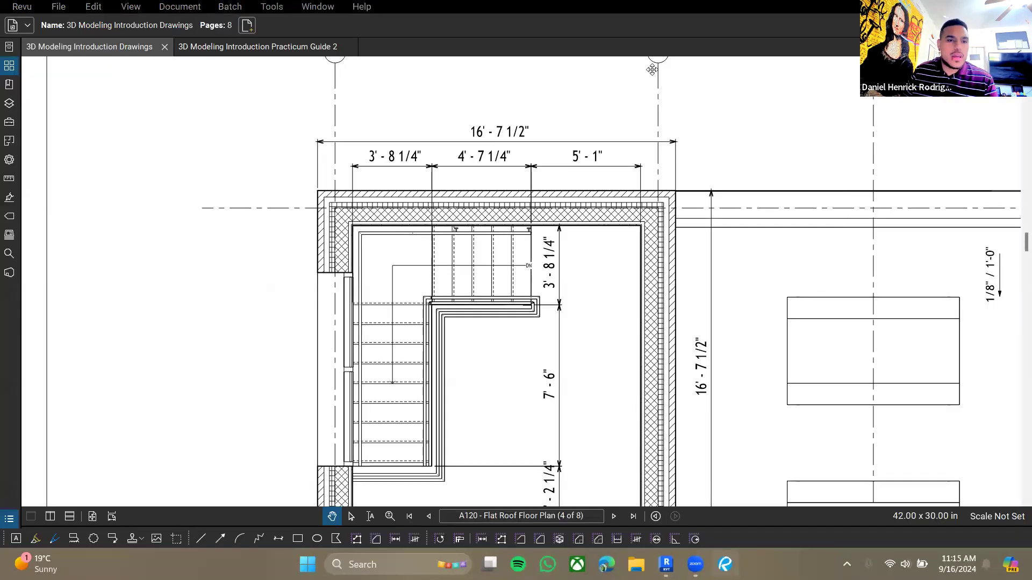
pyautogui.hotkey('ctrl', 'Tab')
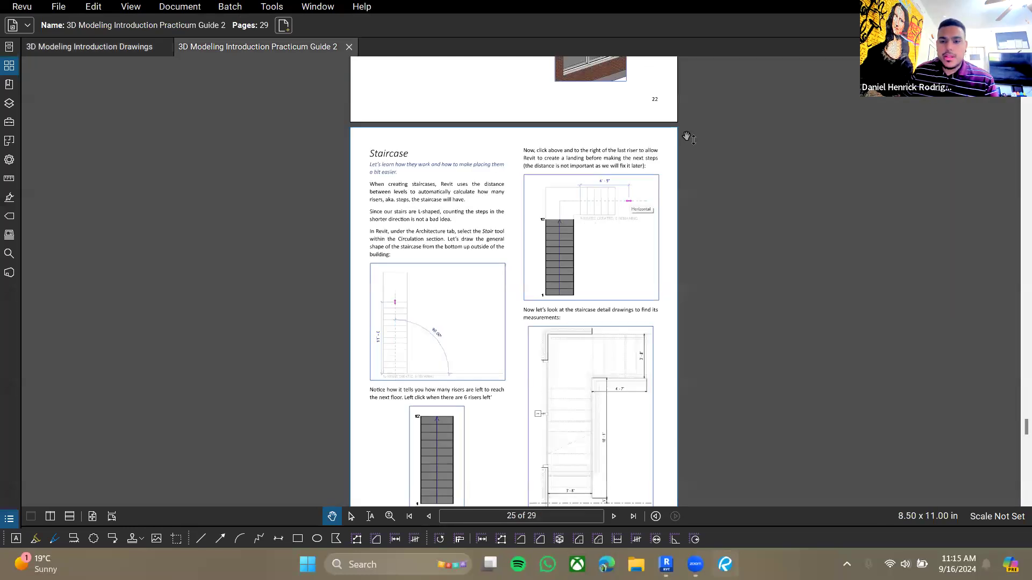
pyautogui.scroll(-10, 477, 386)
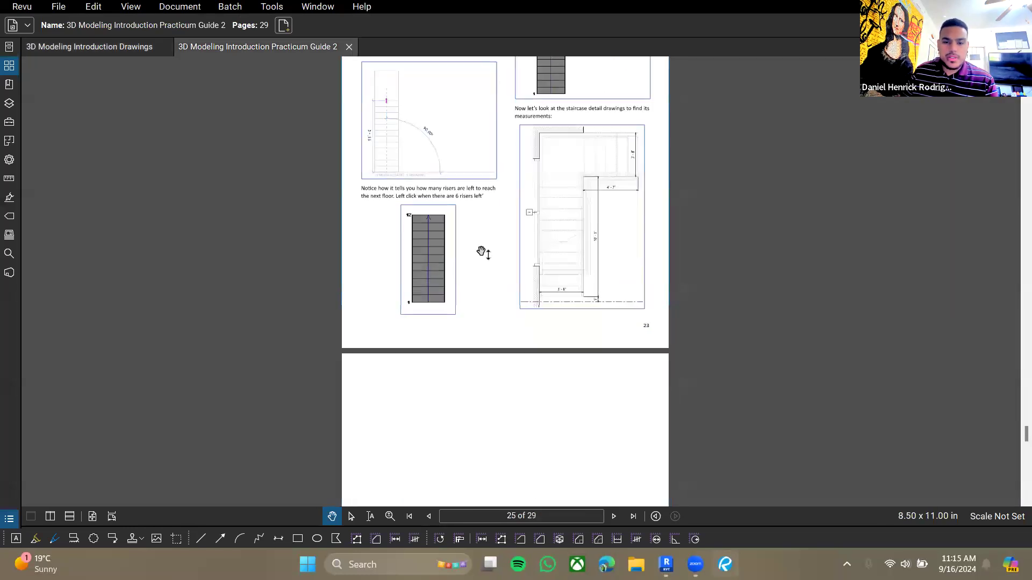
pyautogui.scroll(-12, 538, 215)
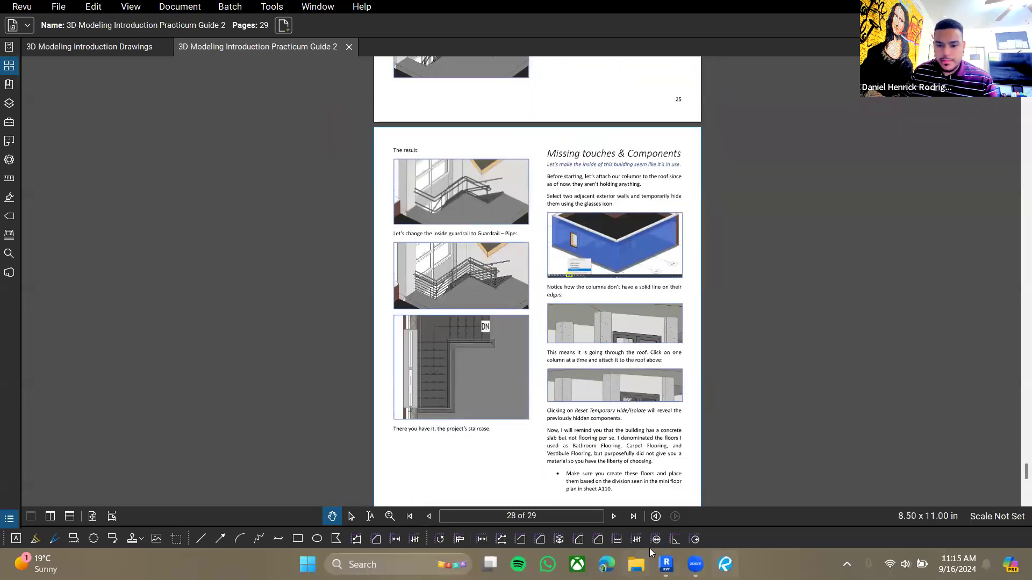
# - Select three adjacent exterior walls in the 3D view and temporarily hide them
pyautogui.click(667, 564)
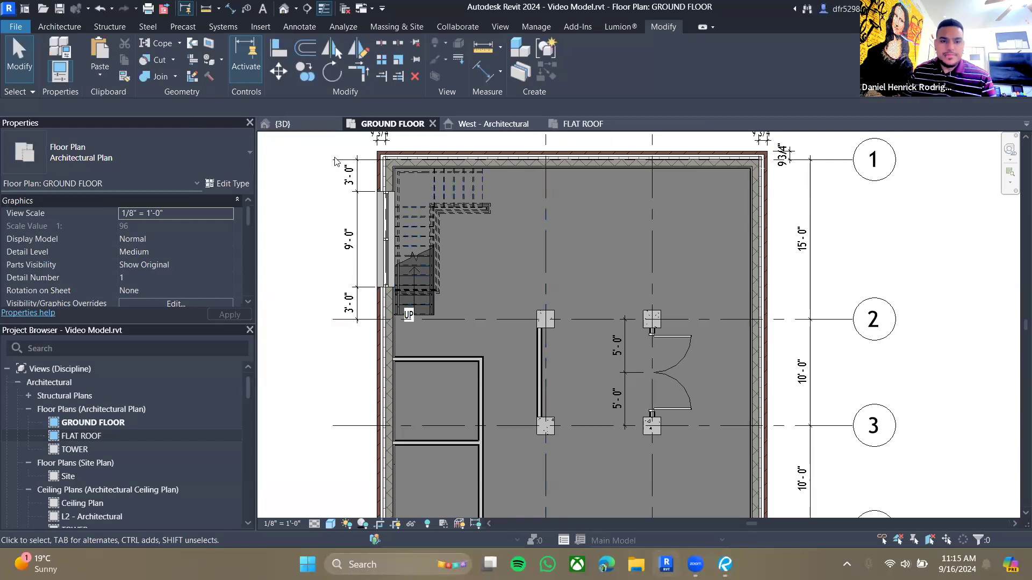
pyautogui.click(282, 124)
pyautogui.scroll(-3, 588, 458)
pyautogui.scroll(3, 584, 364)
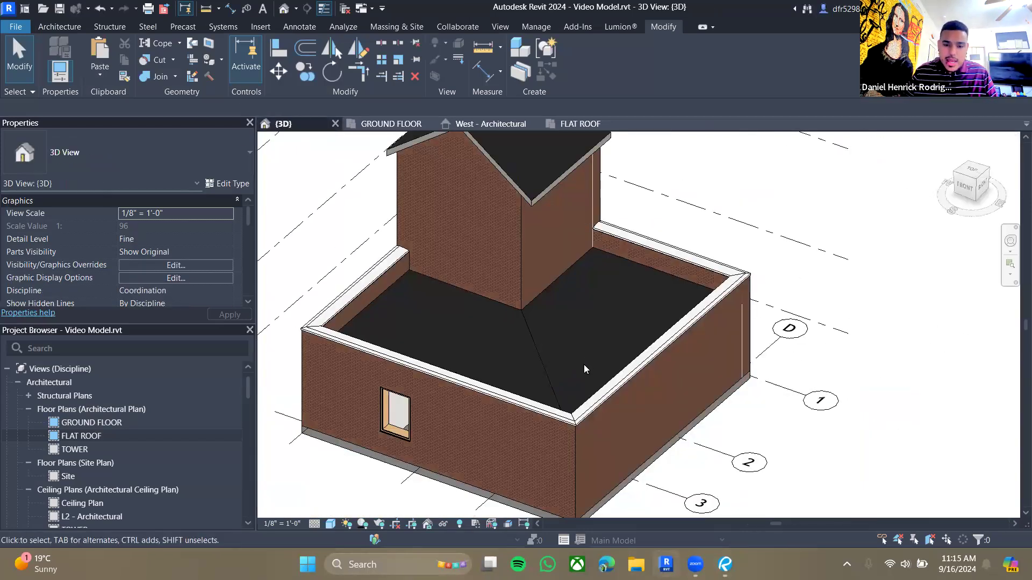
pyautogui.keyDown('shift'); pyautogui.moveTo(584, 365); pyautogui.dragTo(525, 417, button='middle'); pyautogui.keyUp('shift')
pyautogui.click(524, 415)
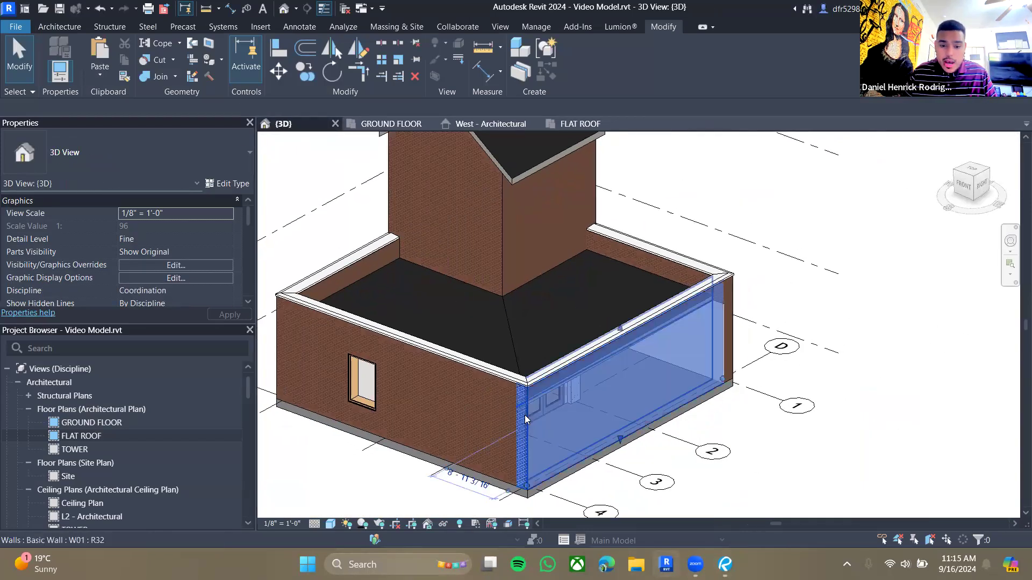
pyautogui.keyDown('ctrl'); pyautogui.click(439, 380); pyautogui.keyUp('ctrl')
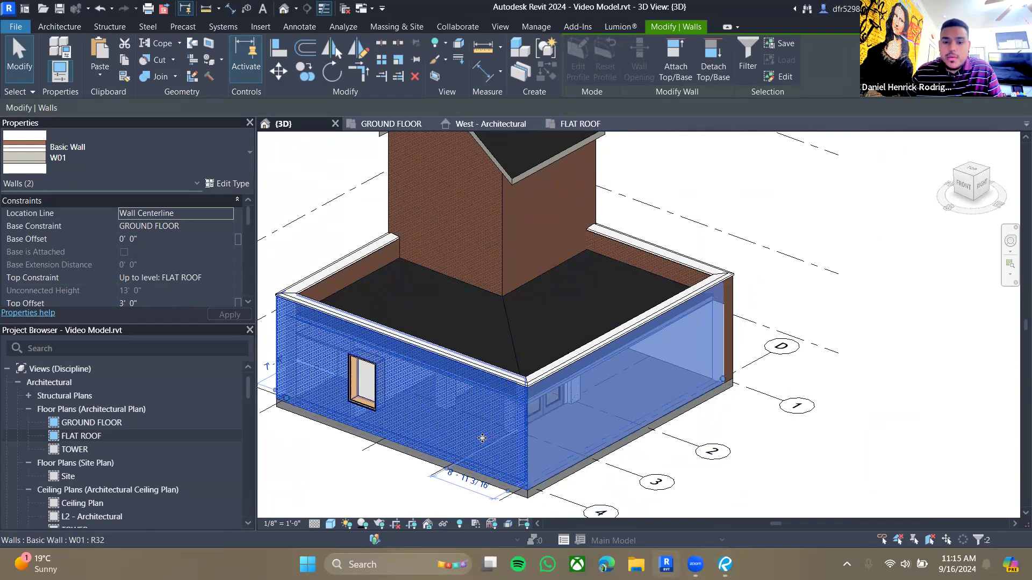
pyautogui.moveTo(482, 438); pyautogui.dragTo(576, 416, button='middle')
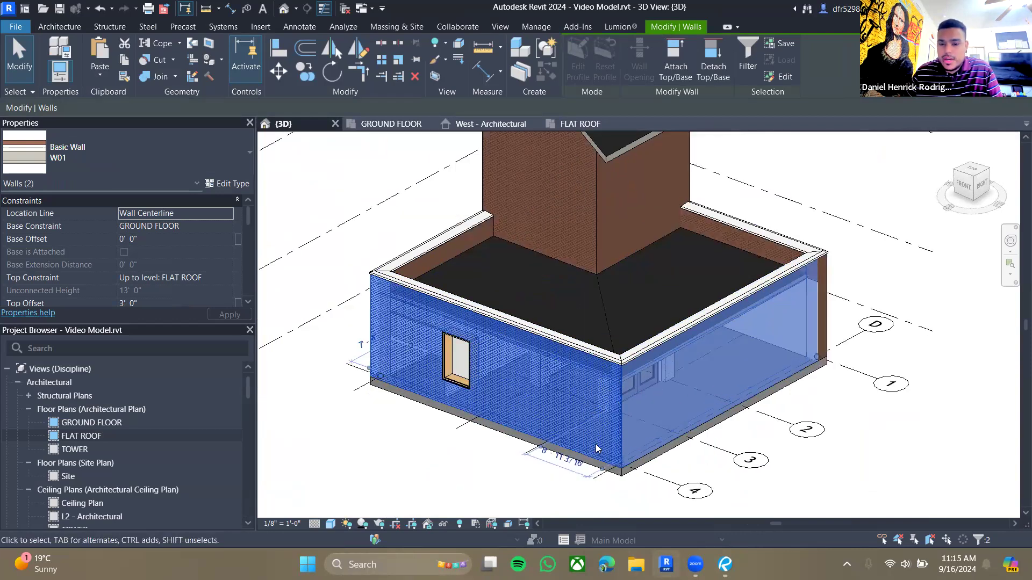
pyautogui.keyDown('ctrl'); pyautogui.click(823, 290); pyautogui.keyUp('ctrl')
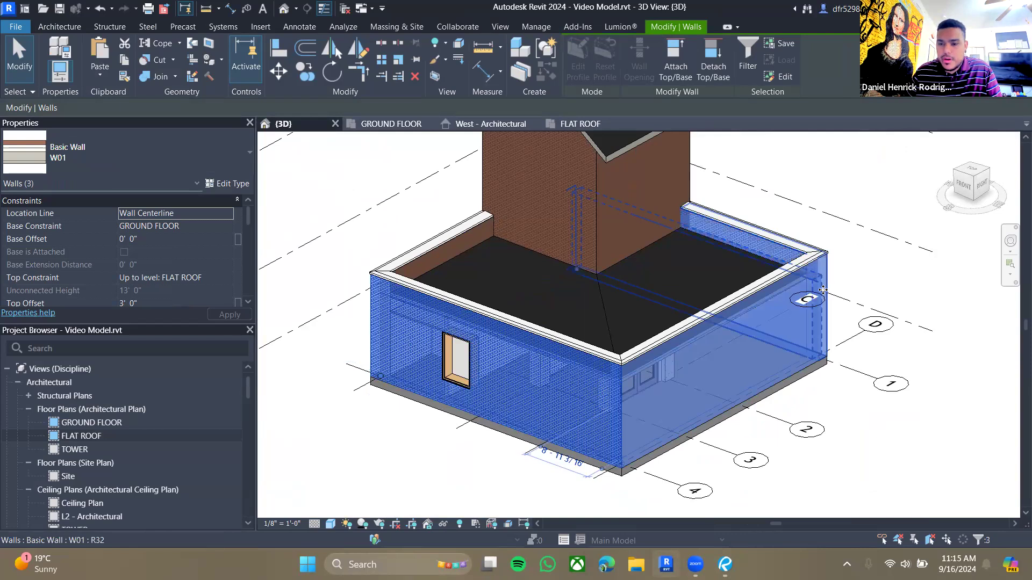
pyautogui.click(441, 522)
pyautogui.click(473, 486)
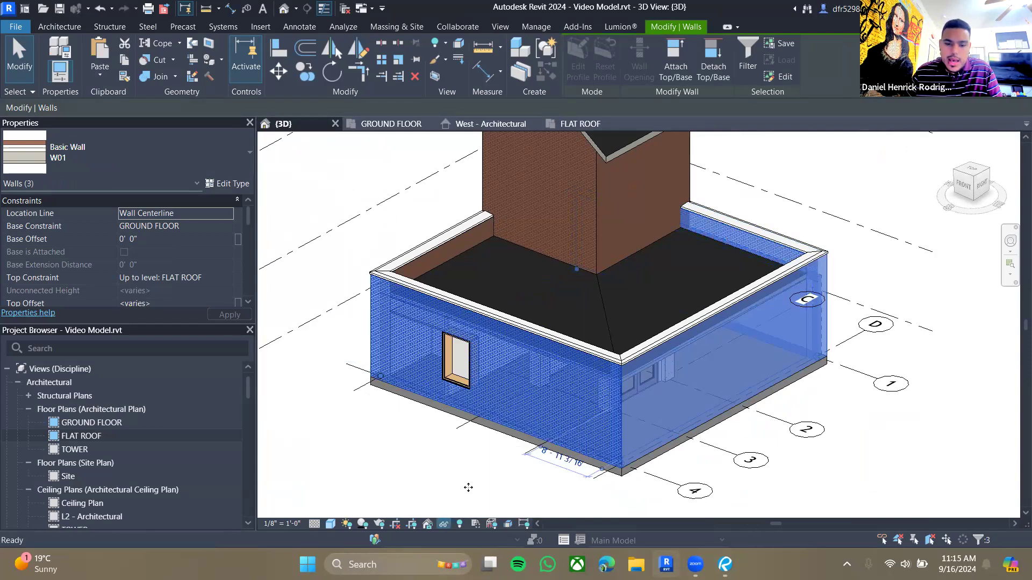
pyautogui.keyDown('shift'); pyautogui.moveTo(479, 477); pyautogui.dragTo(613, 231, button='middle'); pyautogui.keyUp('shift')
pyautogui.scroll(-4, 612, 231)
pyautogui.scroll(10, 565, 332)
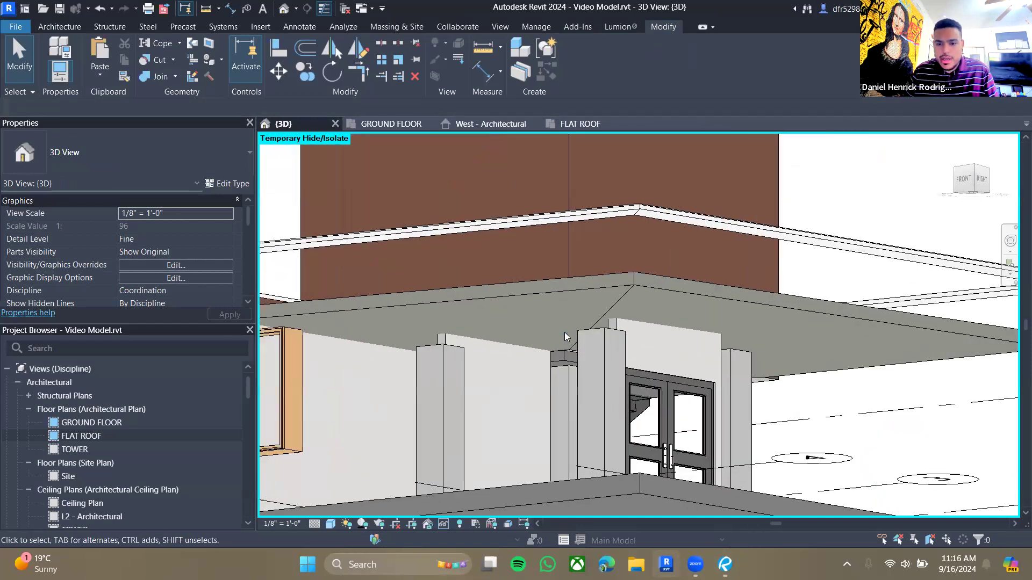
# - Inspect the columns and the wall above the entrance doors beneath the flat roof
pyautogui.moveTo(691, 331); pyautogui.dragTo(716, 334, button='middle')
pyautogui.click(667, 319)
pyautogui.press('Escape')
pyautogui.click(639, 337)
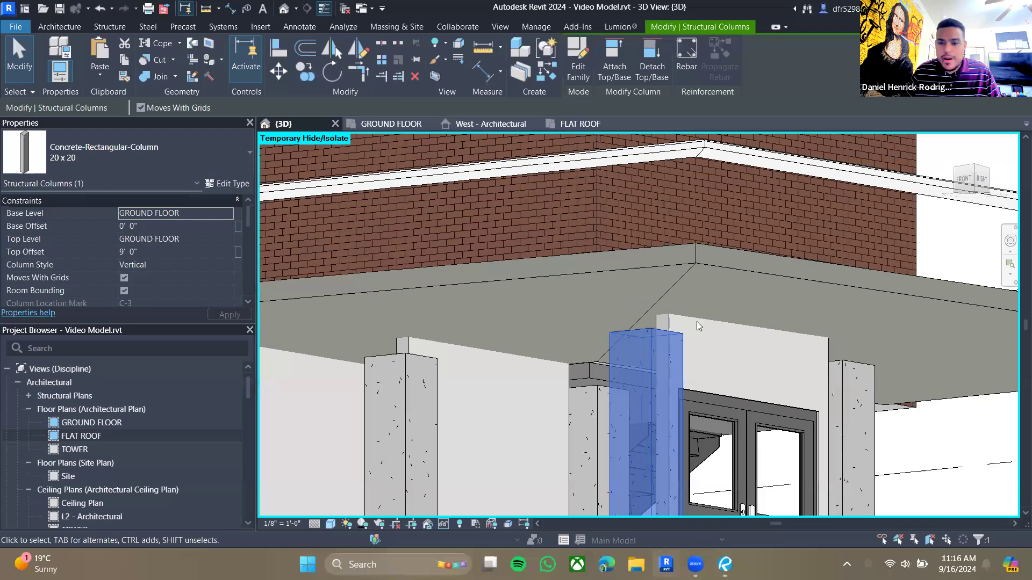
pyautogui.click(725, 390)
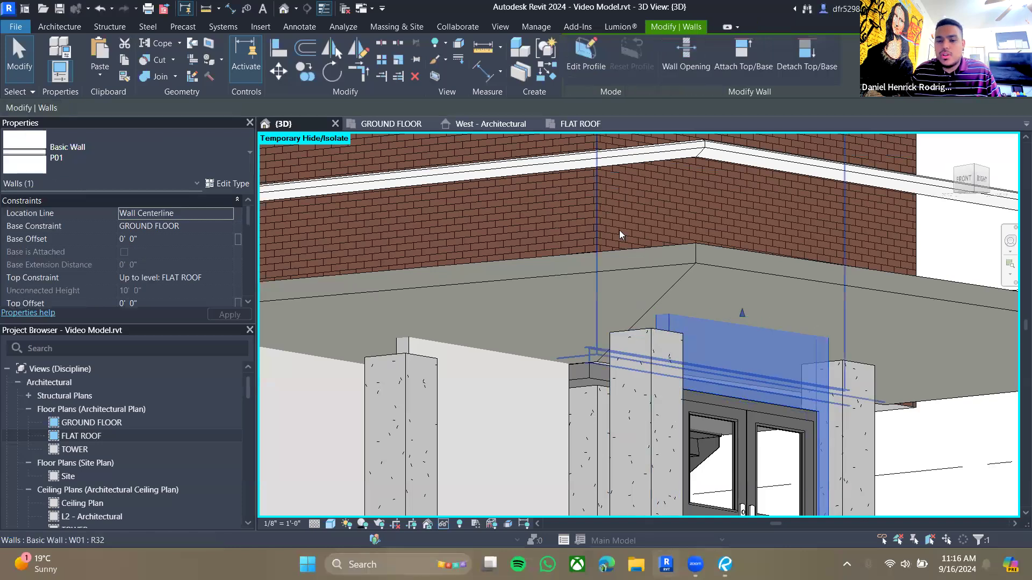
pyautogui.scroll(2, 433, 362)
pyautogui.scroll(2, 432, 358)
pyautogui.press('Escape')
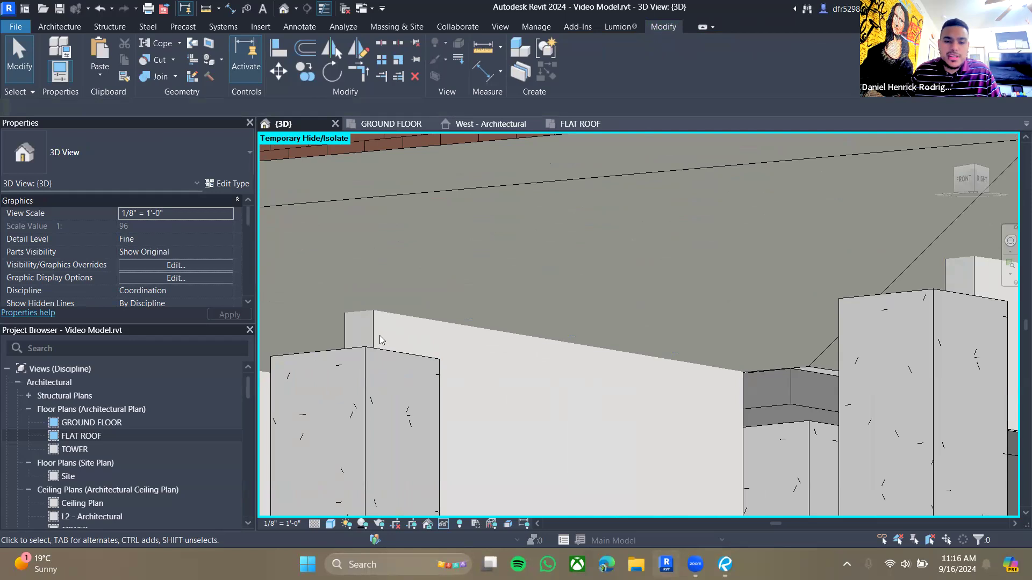
pyautogui.keyDown('shift'); pyautogui.moveTo(454, 332); pyautogui.dragTo(511, 330, button='middle'); pyautogui.keyUp('shift')
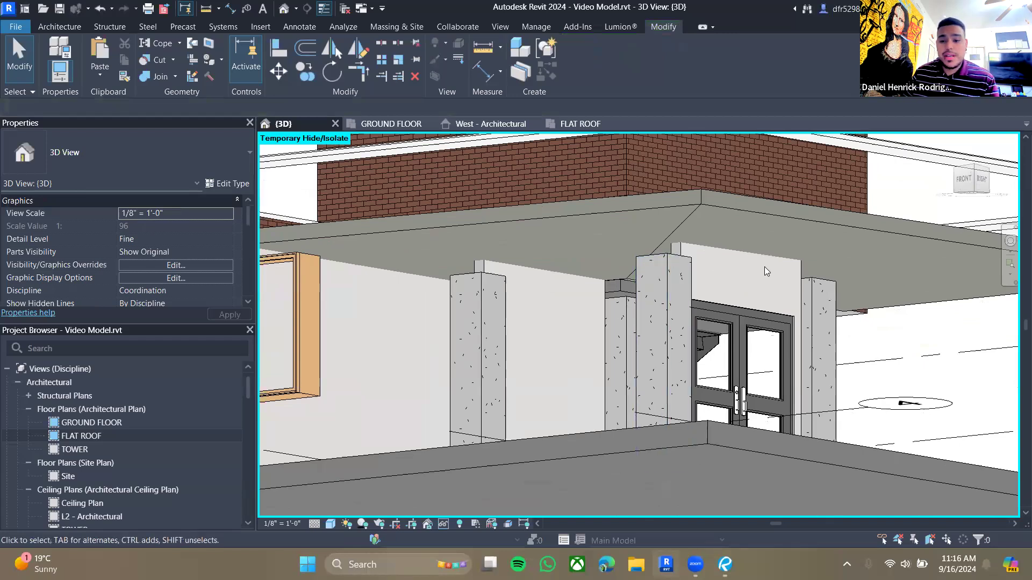
# - Try to attach the wall above the entrance doors to the roof
pyautogui.click(800, 276)
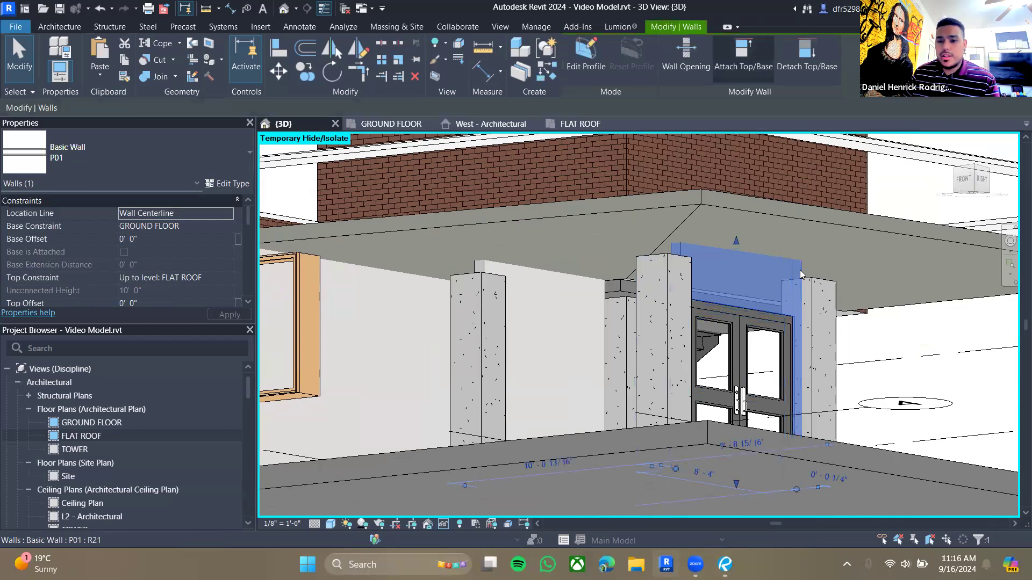
pyautogui.click(755, 70)
pyautogui.click(775, 209)
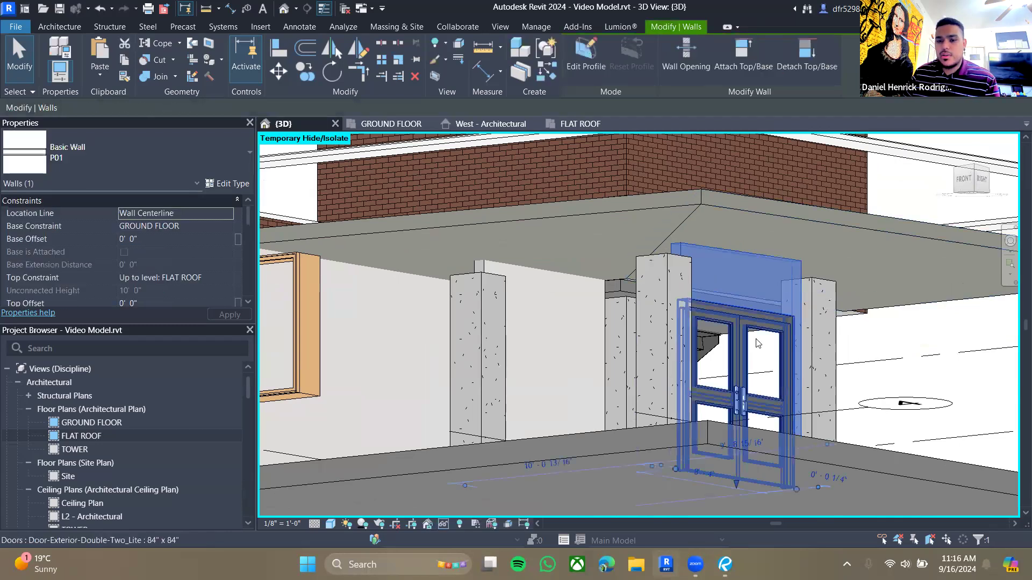
pyautogui.moveTo(744, 299); pyautogui.dragTo(647, 296, button='middle')
pyautogui.press('Escape')
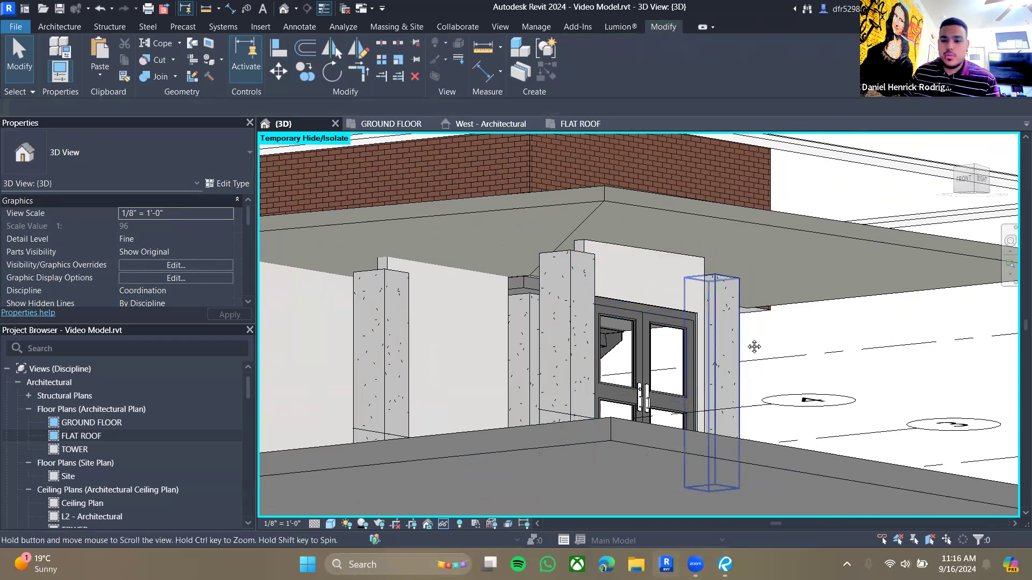
# - Attach the top of the column beside the entrance doors (C-2) to the roof slab above
pyautogui.moveTo(753, 346); pyautogui.dragTo(762, 378, button='middle')
pyautogui.click(725, 319)
pyautogui.click(612, 61)
pyautogui.click(688, 239)
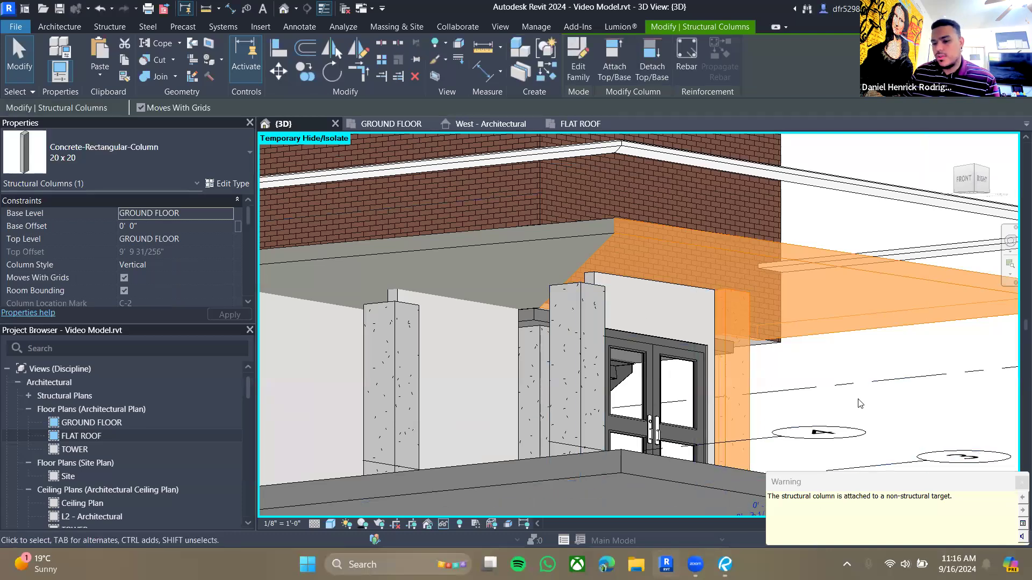
pyautogui.click(809, 358)
pyautogui.press('Escape')
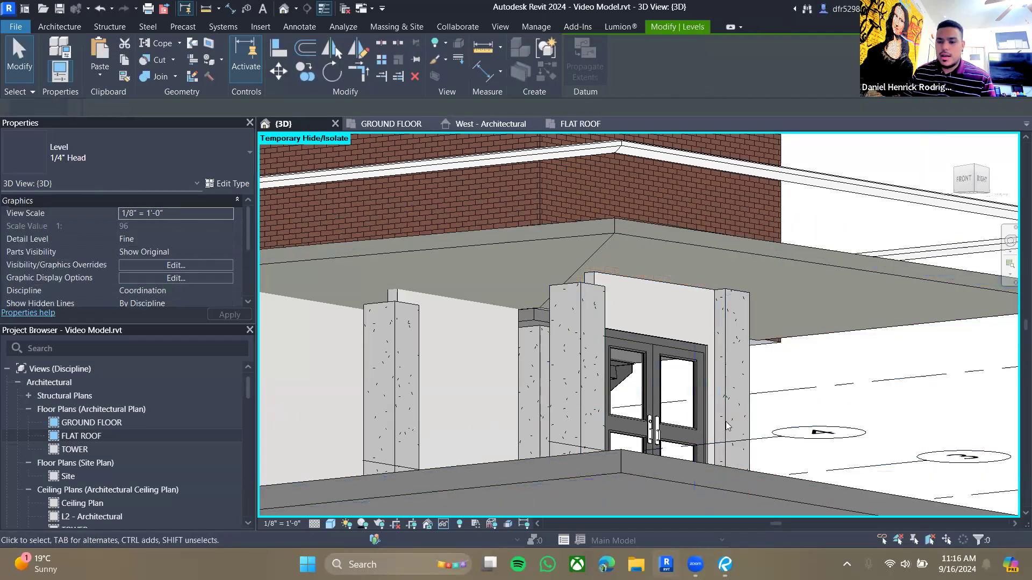
# - Attach the top of column B-2 to the roof slab above
pyautogui.click(542, 337)
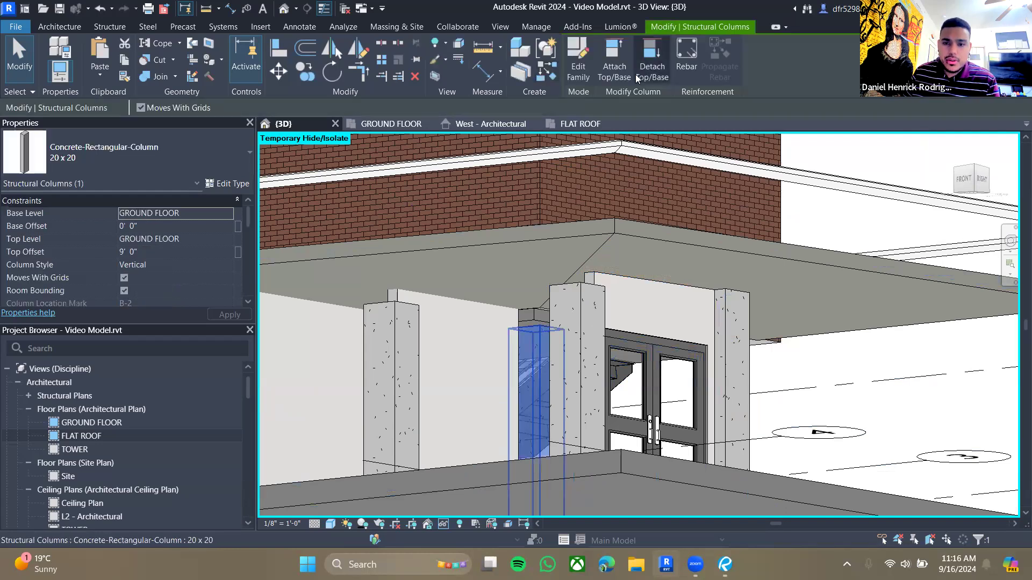
pyautogui.click(624, 60)
pyautogui.click(563, 234)
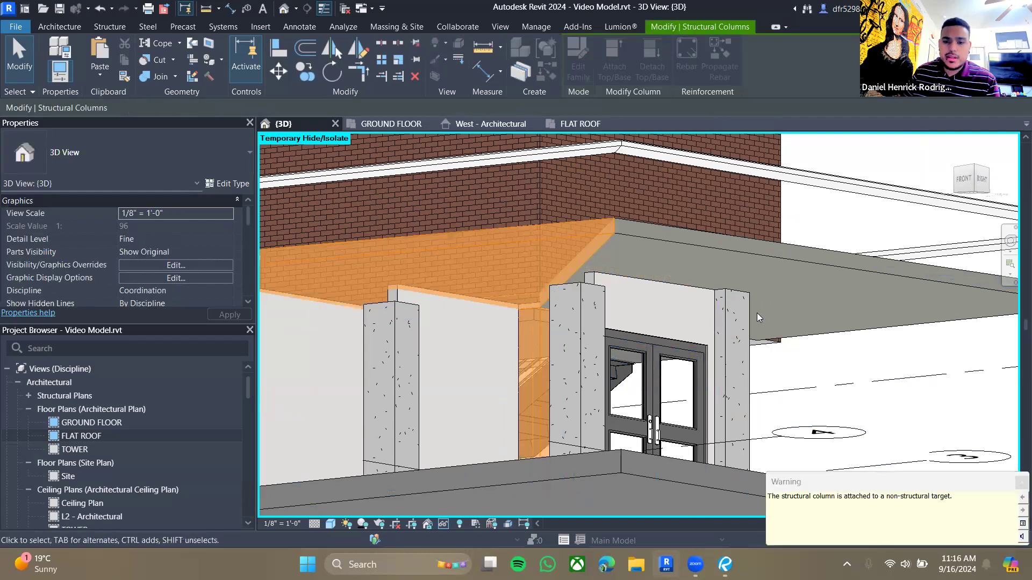
pyautogui.click(889, 375)
# - Attach the top of column C-3 to the roof slab above
pyautogui.moveTo(614, 221); pyautogui.dragTo(747, 219, button='middle')
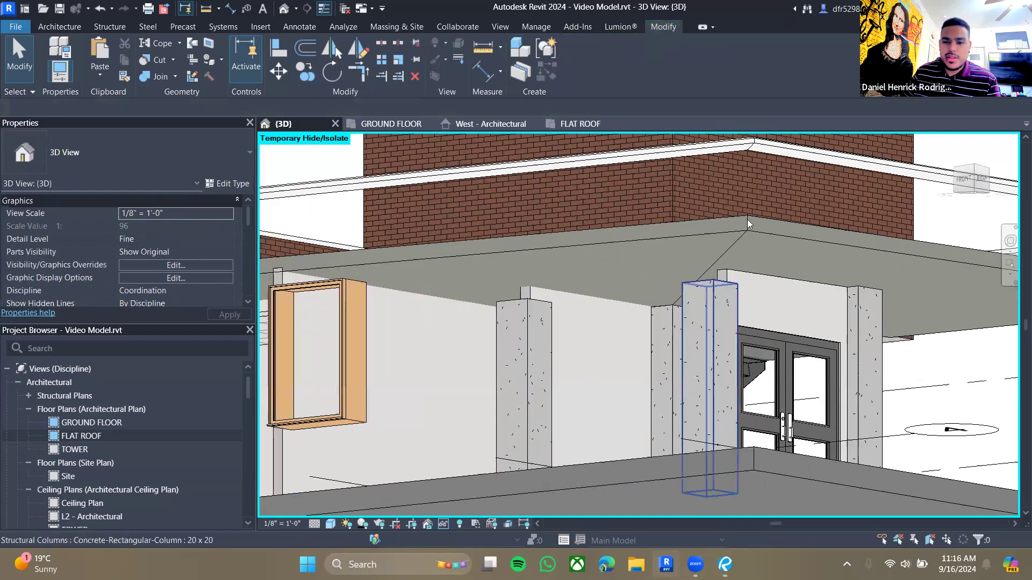
pyautogui.click(577, 297)
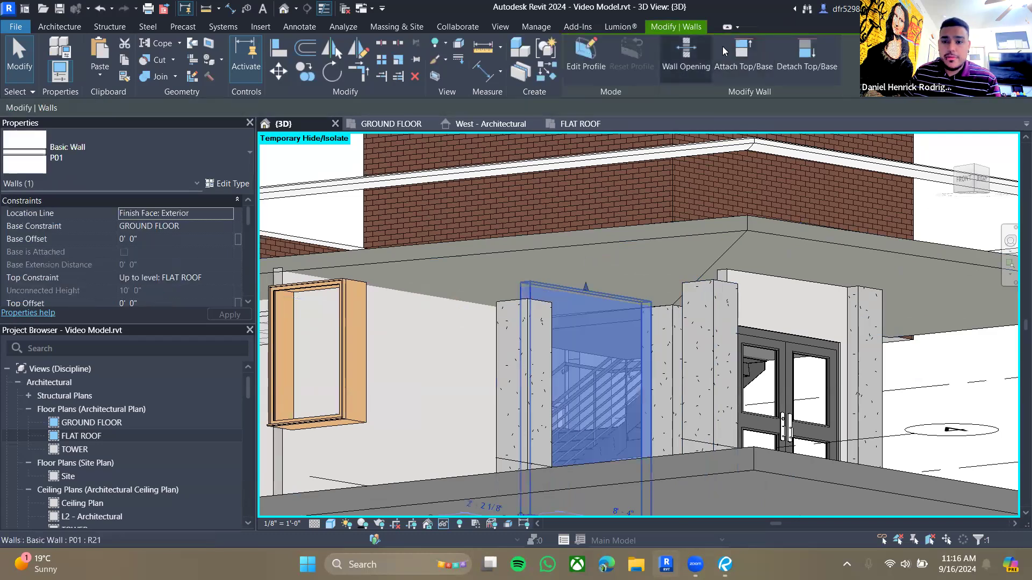
pyautogui.click(589, 247)
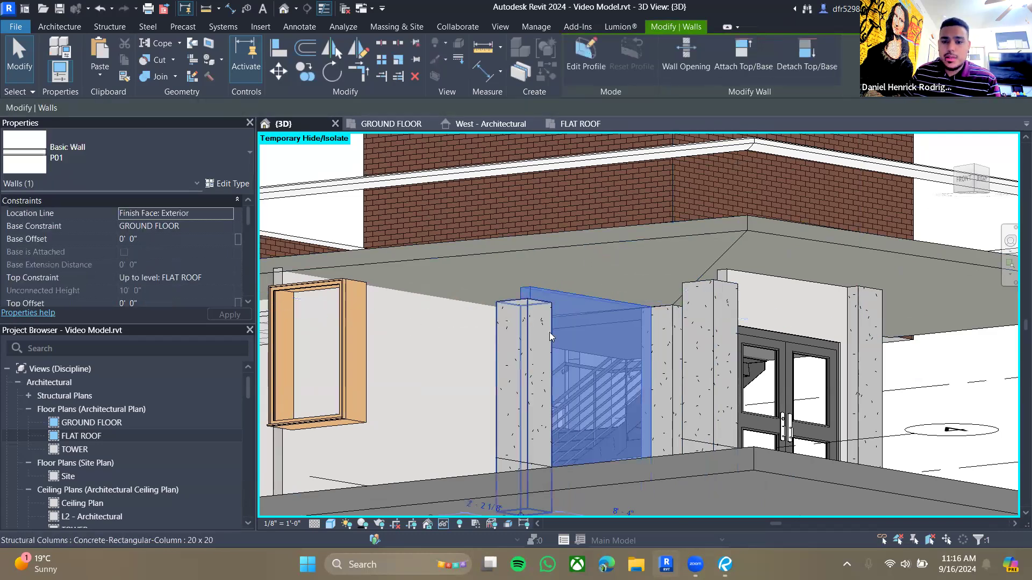
pyautogui.press('Escape')
pyautogui.click(696, 314)
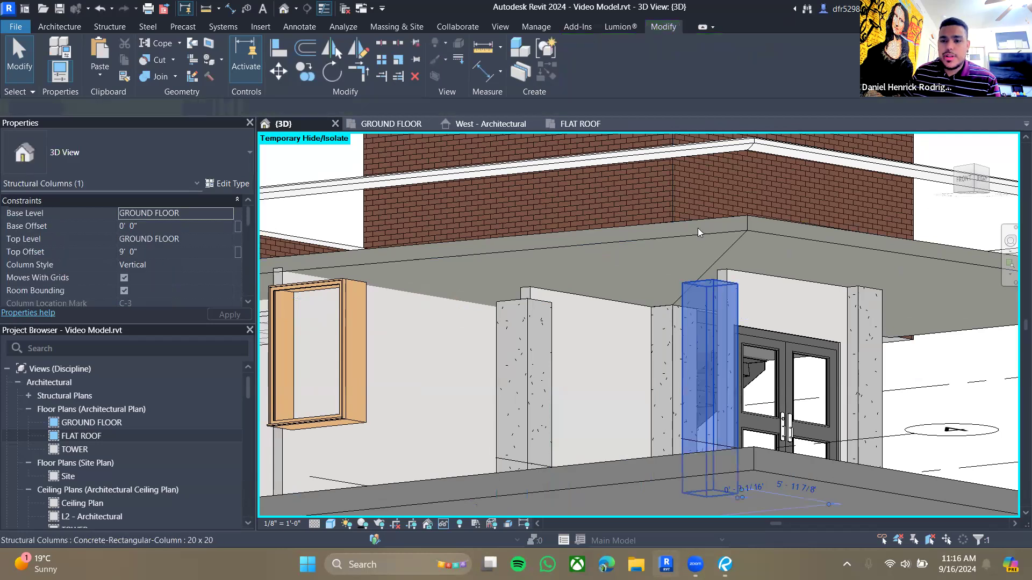
pyautogui.click(614, 59)
pyautogui.click(673, 240)
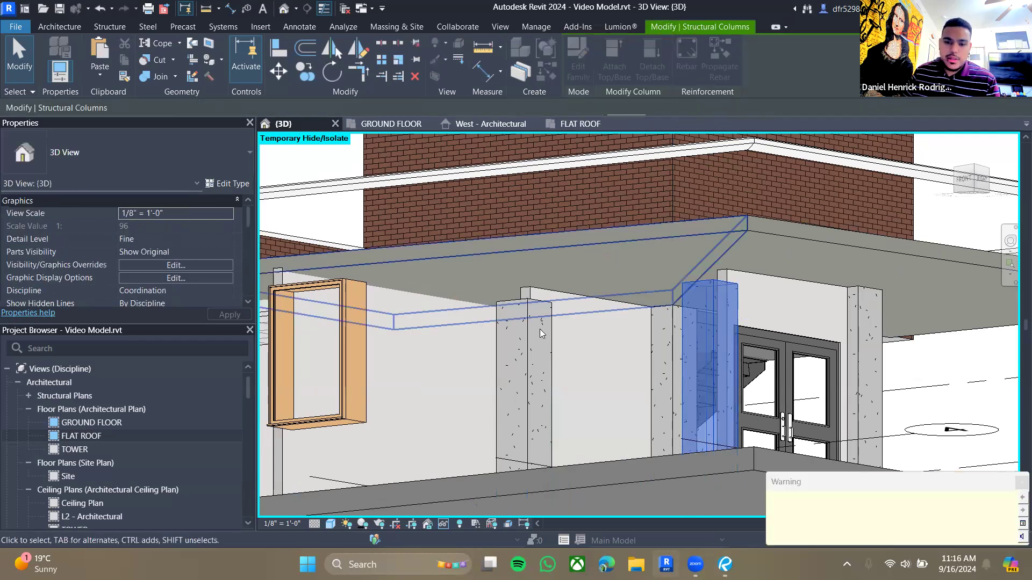
# - Attach the top of column B-3 to the roof slab above
pyautogui.click(533, 338)
pyautogui.click(617, 63)
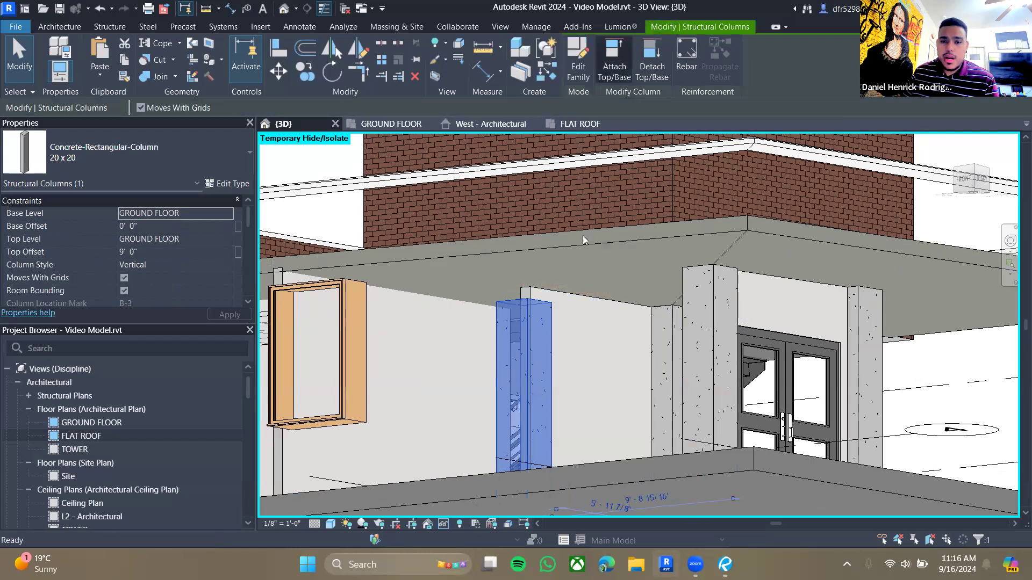
pyautogui.click(575, 244)
pyautogui.press('Escape')
# - Reset the temporary hide/isolate to bring back the hidden exterior walls
pyautogui.keyDown('shift'); pyautogui.moveTo(569, 368); pyautogui.dragTo(621, 370, button='middle'); pyautogui.keyUp('shift')
pyautogui.scroll(-3, 621, 370)
pyautogui.scroll(5, 580, 339)
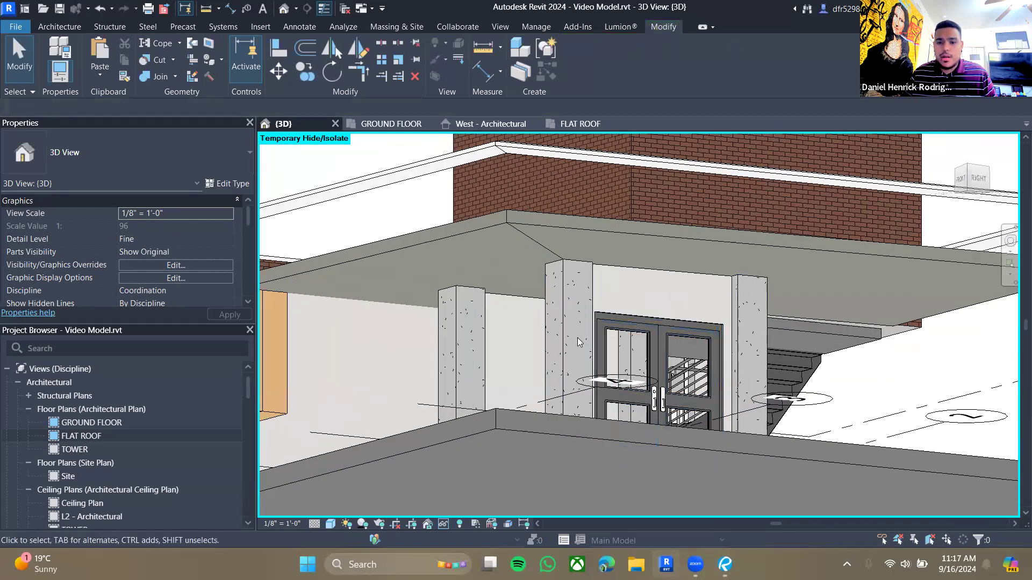
pyautogui.scroll(-3, 589, 366)
pyautogui.keyDown('shift'); pyautogui.moveTo(626, 384); pyautogui.dragTo(645, 484, button='middle'); pyautogui.keyUp('shift')
pyautogui.moveTo(645, 408); pyautogui.dragTo(615, 299, button='middle')
pyautogui.click(443, 524)
pyautogui.click(473, 510)
pyautogui.scroll(4, 675, 344)
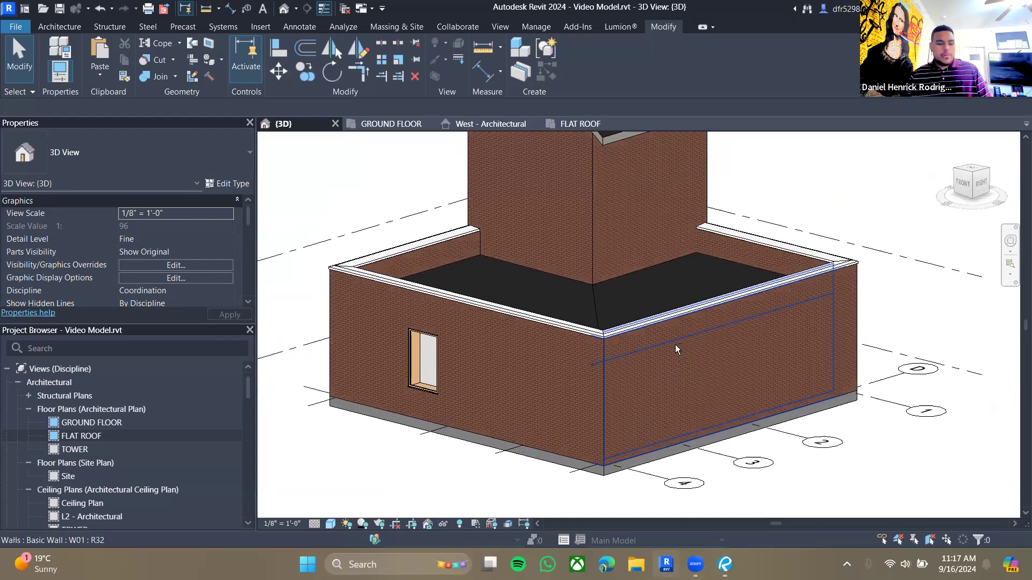
# - Switch to Revu and read the guide's instructions about creating the floors
pyautogui.hotkey('alt', 'Tab')
pyautogui.scroll(-5, 578, 291)
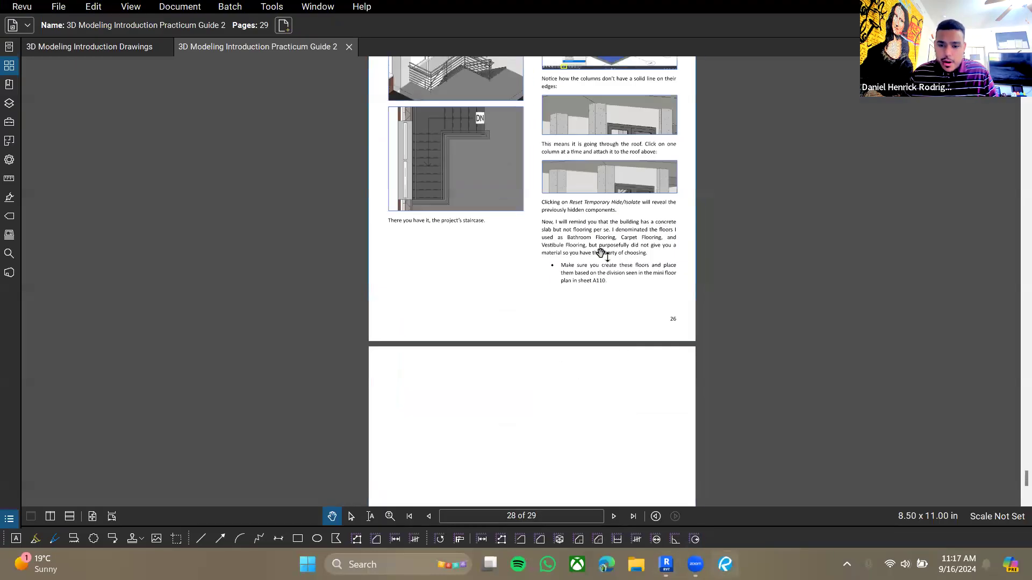
pyautogui.scroll(3, 651, 215)
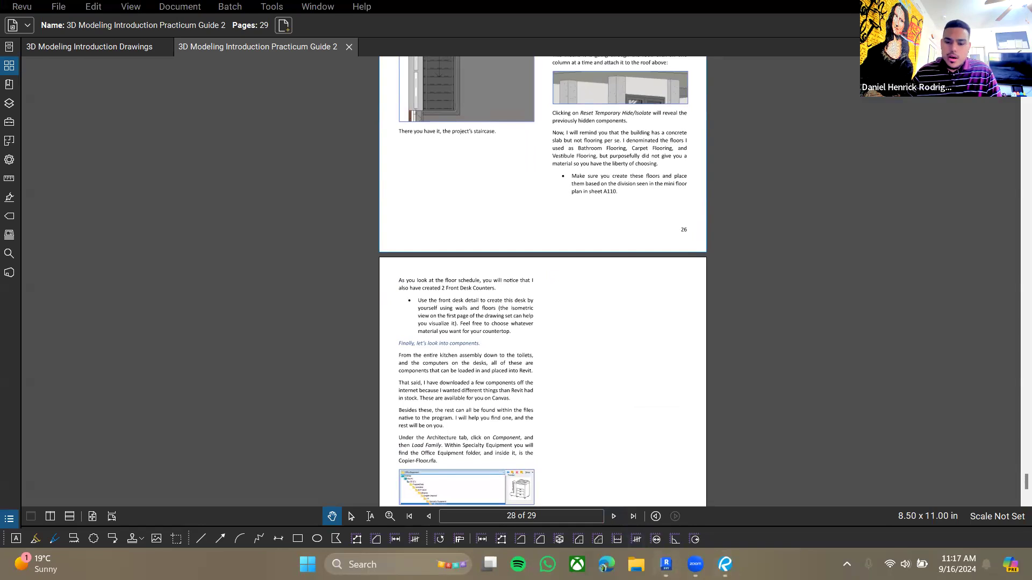
pyautogui.hotkey('alt', 'Tab')
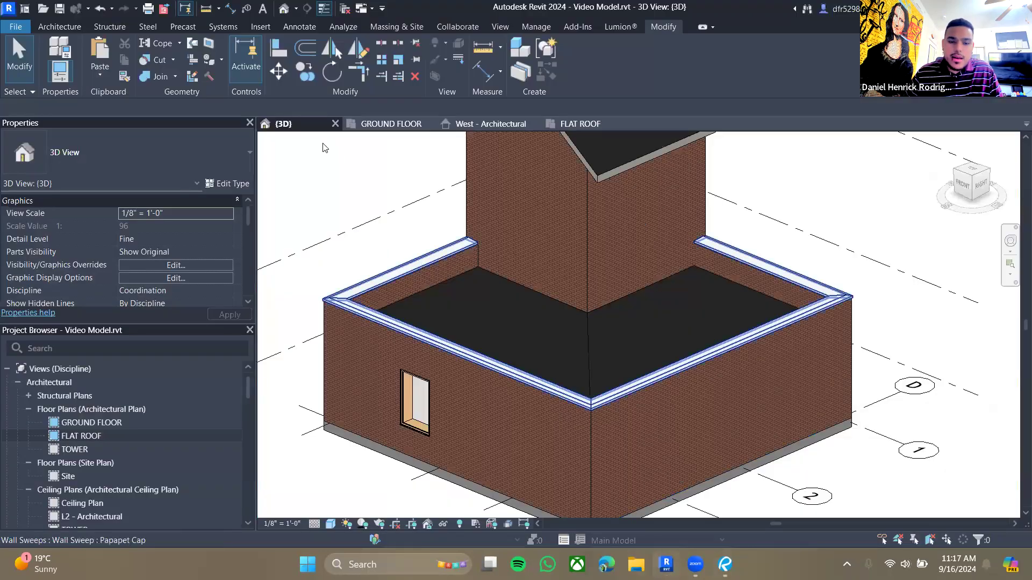
# - Select the existing floor slab and examine it in the 3D, West elevation and GROUND FLOOR views
pyautogui.click(411, 126)
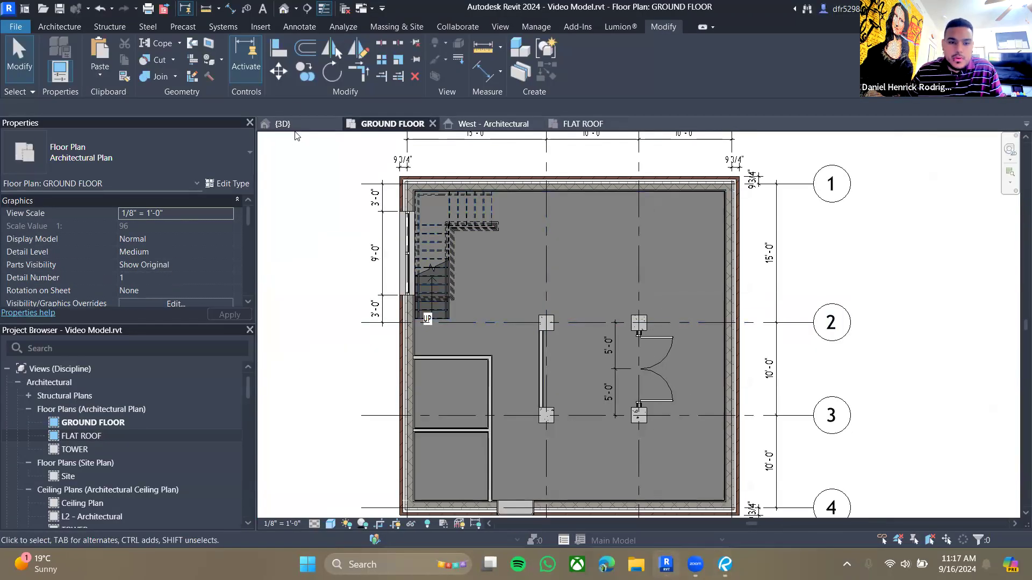
pyautogui.click(290, 127)
pyautogui.click(645, 449)
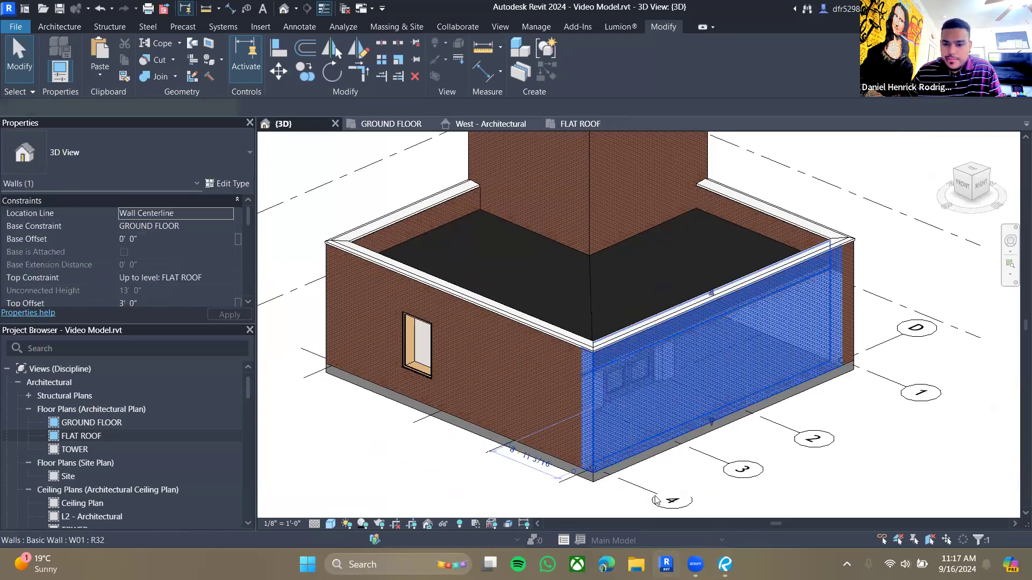
pyautogui.click(624, 471)
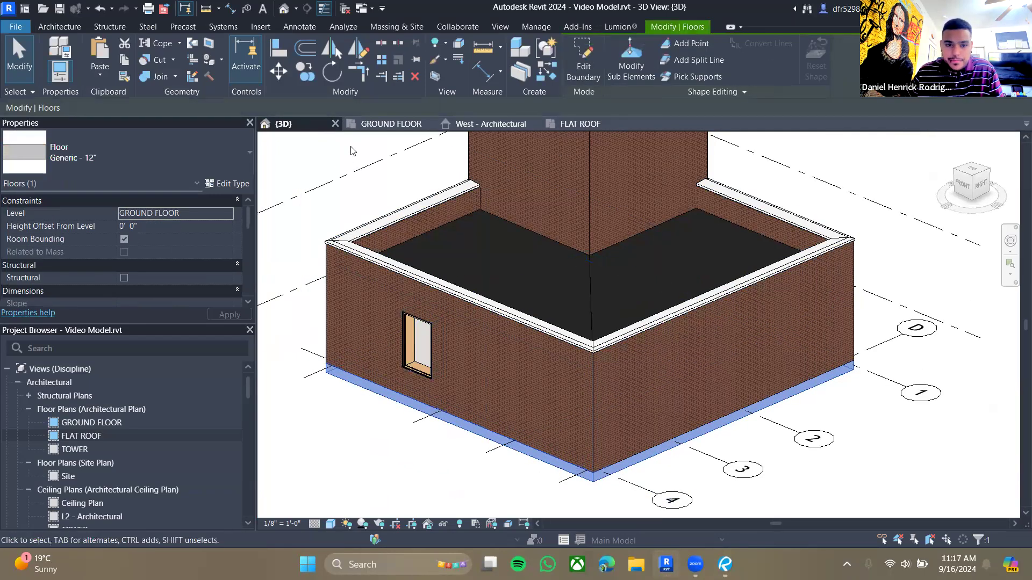
pyautogui.click(503, 124)
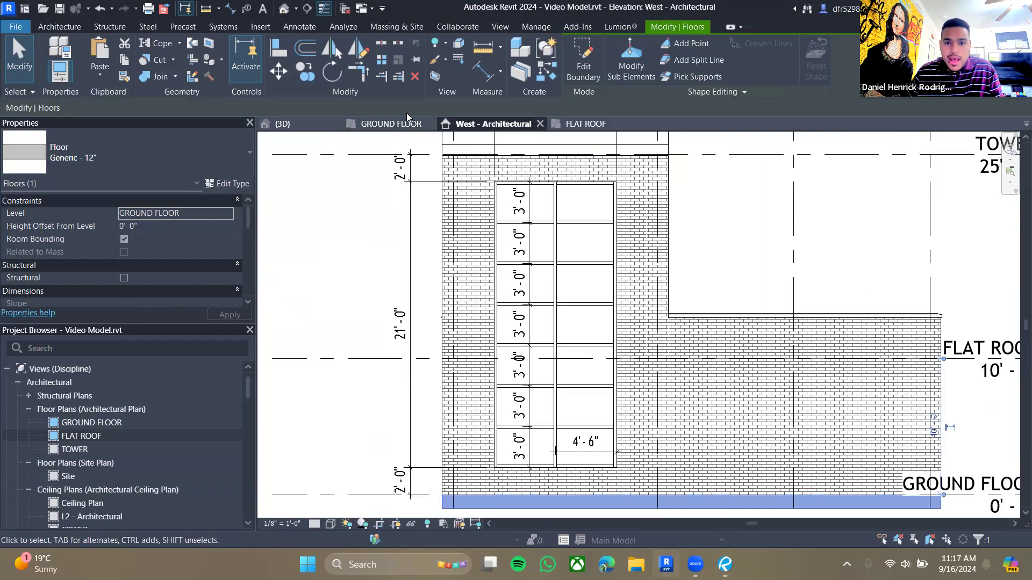
pyautogui.click(398, 124)
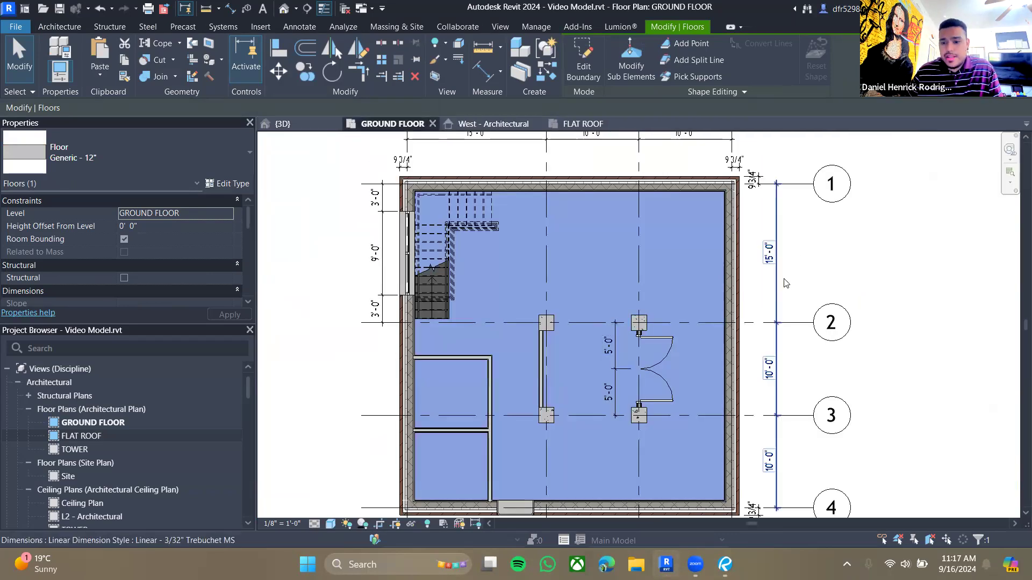
# - Switch to Revu and read through the practicum guide pages
pyautogui.click(786, 283)
pyautogui.press('Escape')
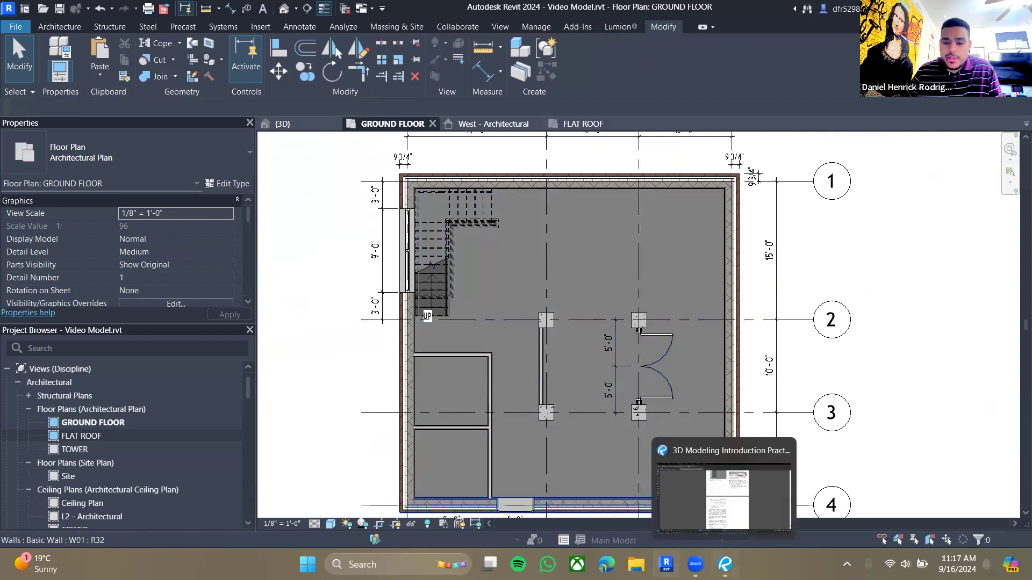
pyautogui.click(726, 565)
pyautogui.moveTo(598, 159); pyautogui.dragTo(558, 315)
pyautogui.rightClick(558, 315)
pyautogui.click(567, 278)
pyautogui.scroll(6, 602, 301)
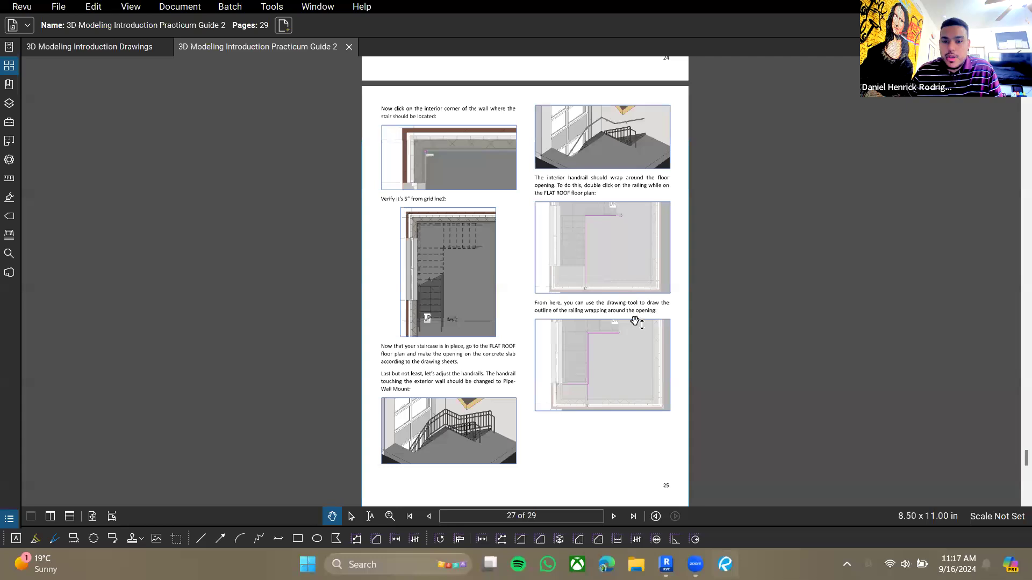
pyautogui.moveTo(588, 164); pyautogui.dragTo(617, 516)
pyautogui.moveTo(609, 127); pyautogui.dragTo(566, 462)
pyautogui.moveTo(559, 86); pyautogui.dragTo(537, 471)
pyautogui.moveTo(606, 190); pyautogui.dragTo(618, 423)
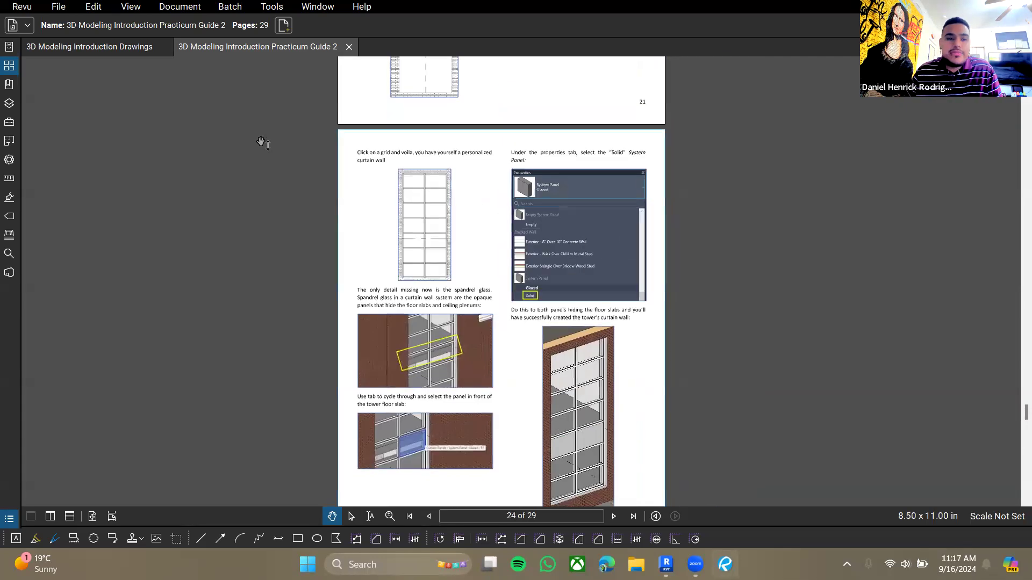
pyautogui.moveTo(556, 279); pyautogui.dragTo(548, 164)
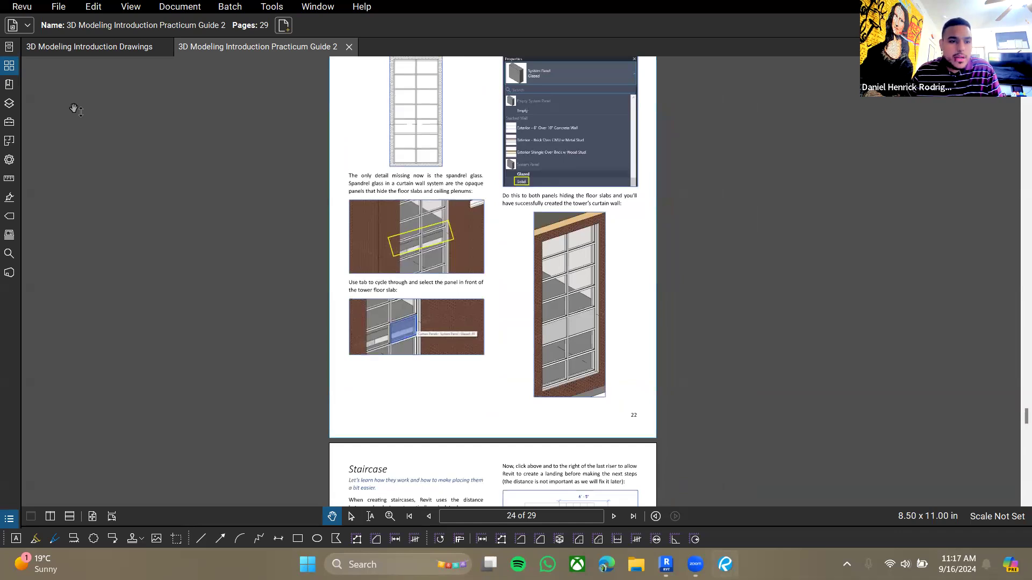
# - Examine the ground floor plan and the floor schedule in the drawing set, then return to Revit
pyautogui.click(114, 45)
pyautogui.moveTo(583, 324); pyautogui.dragTo(360, 102)
pyautogui.scroll(-4, 458, 228)
pyautogui.scroll(-1, 618, 159)
pyautogui.moveTo(617, 159); pyautogui.dragTo(571, 336)
pyautogui.moveTo(678, 63); pyautogui.dragTo(559, 371)
pyautogui.moveTo(671, 142); pyautogui.dragTo(715, 242)
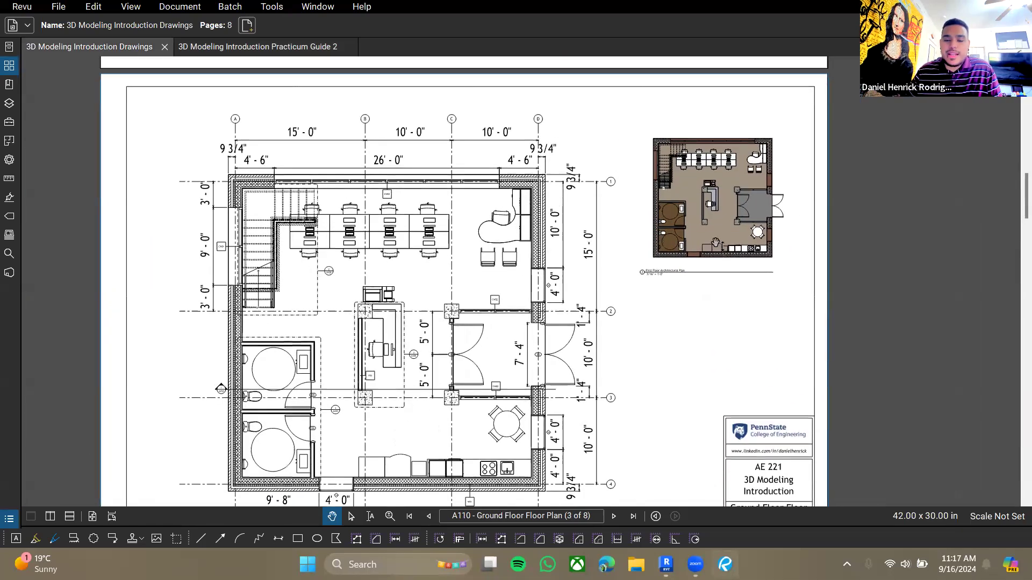
pyautogui.scroll(2, 694, 159)
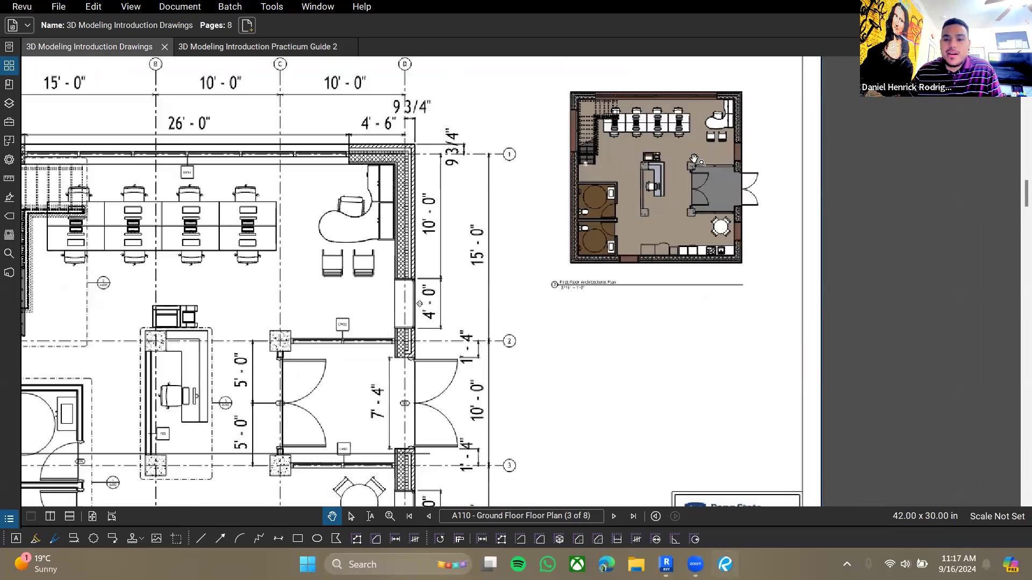
pyautogui.scroll(4, 694, 159)
pyautogui.moveTo(693, 159); pyautogui.dragTo(576, 289)
pyautogui.scroll(1, 577, 289)
pyautogui.scroll(-2, 577, 290)
pyautogui.scroll(-15, 439, 260)
pyautogui.moveTo(247, 337); pyautogui.dragTo(723, 375)
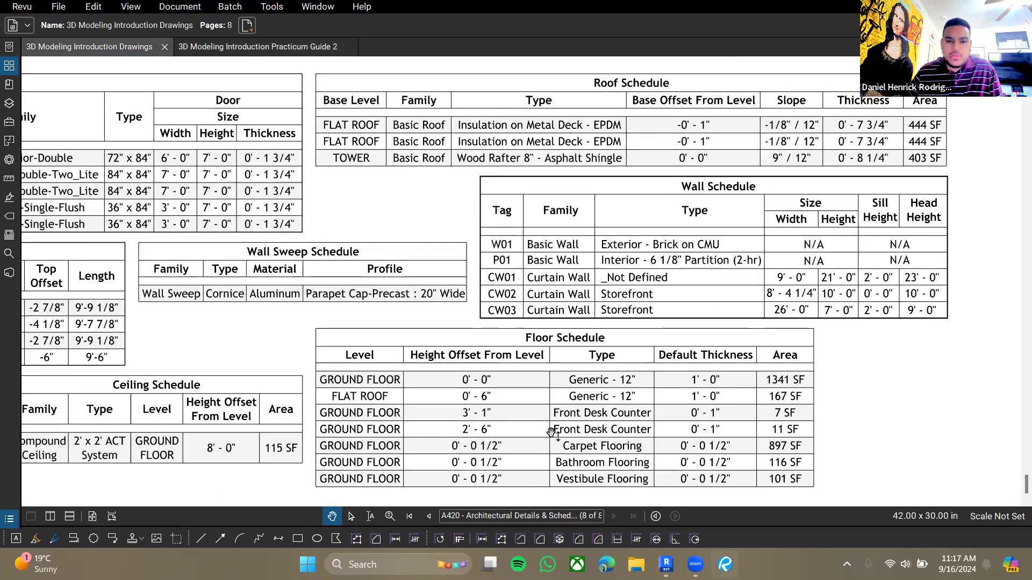
pyautogui.moveTo(577, 373); pyautogui.dragTo(568, 330)
pyautogui.scroll(1, 559, 339)
pyautogui.moveTo(663, 370); pyautogui.dragTo(594, 359)
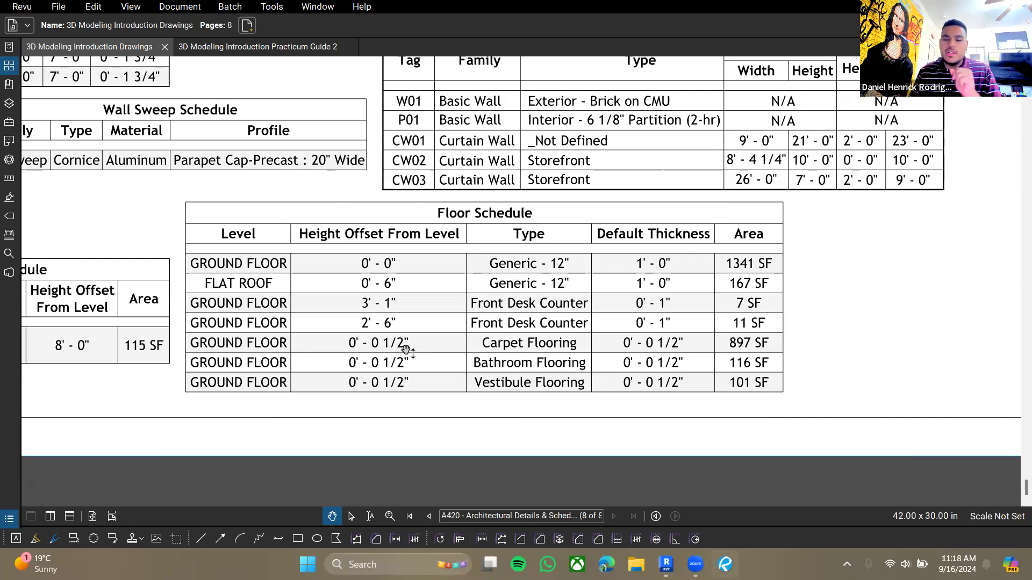
pyautogui.hotkey('alt', 'Tab')
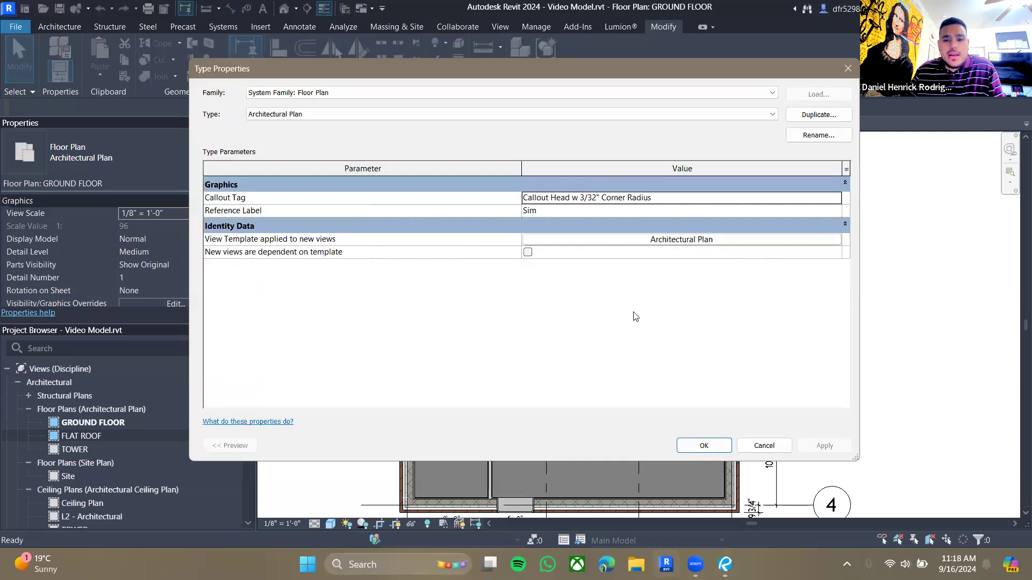
# - Start a new floor and duplicate the Generic - 12" floor type as Carpet Flooring
pyautogui.click(60, 28)
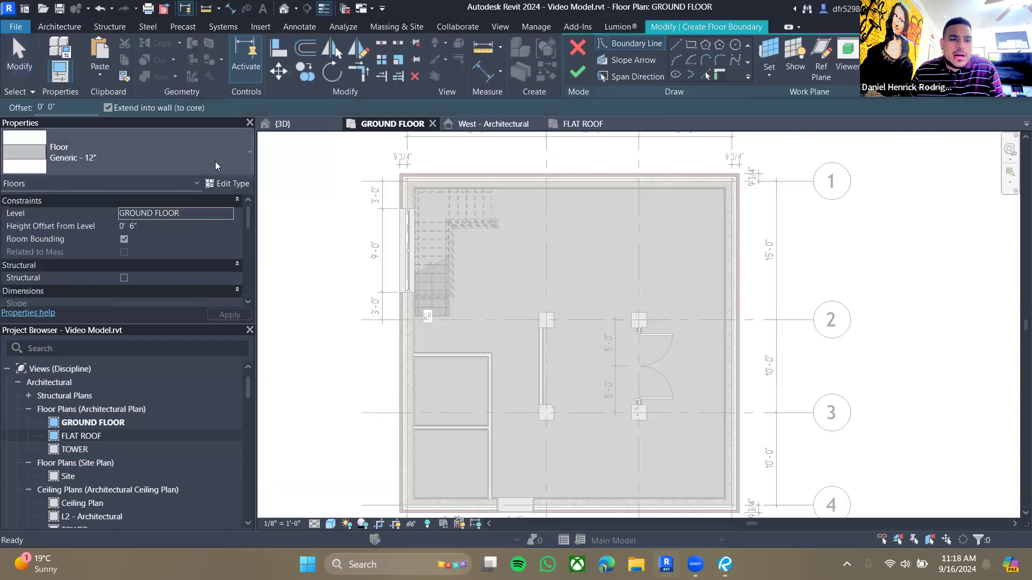
pyautogui.click(211, 186)
pyautogui.click(818, 114)
pyautogui.write('Carpet Flooring')
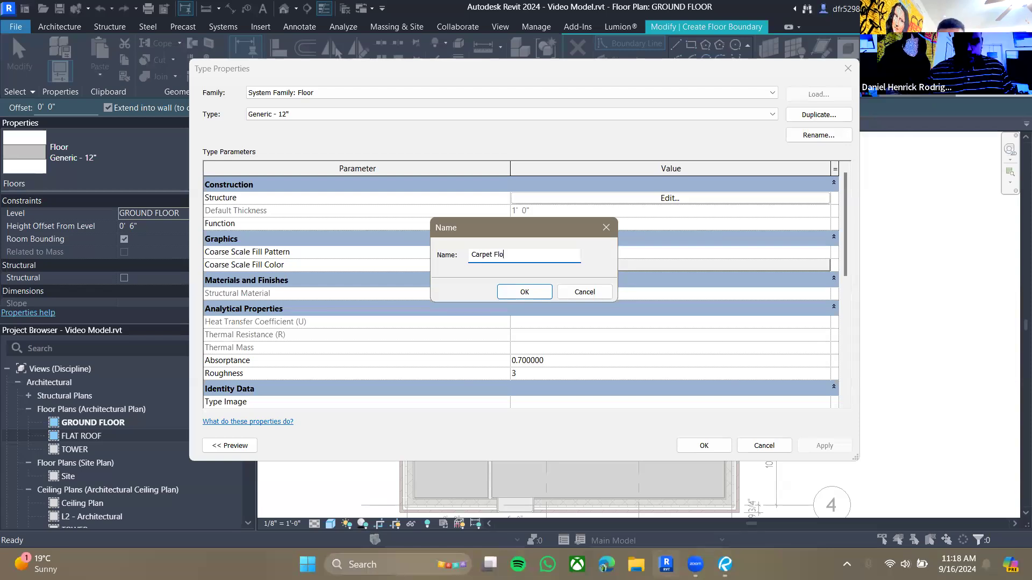
pyautogui.click(502, 293)
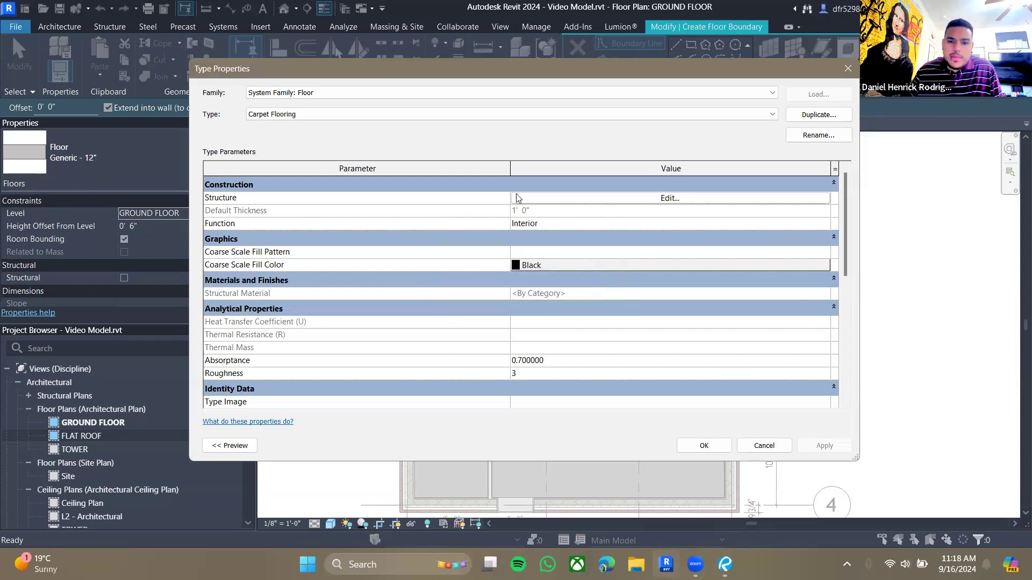
# - Set the Carpet Flooring structure layer thickness to 0' 0 1/2" and open the layer's material
pyautogui.click(519, 199)
pyautogui.click(516, 199)
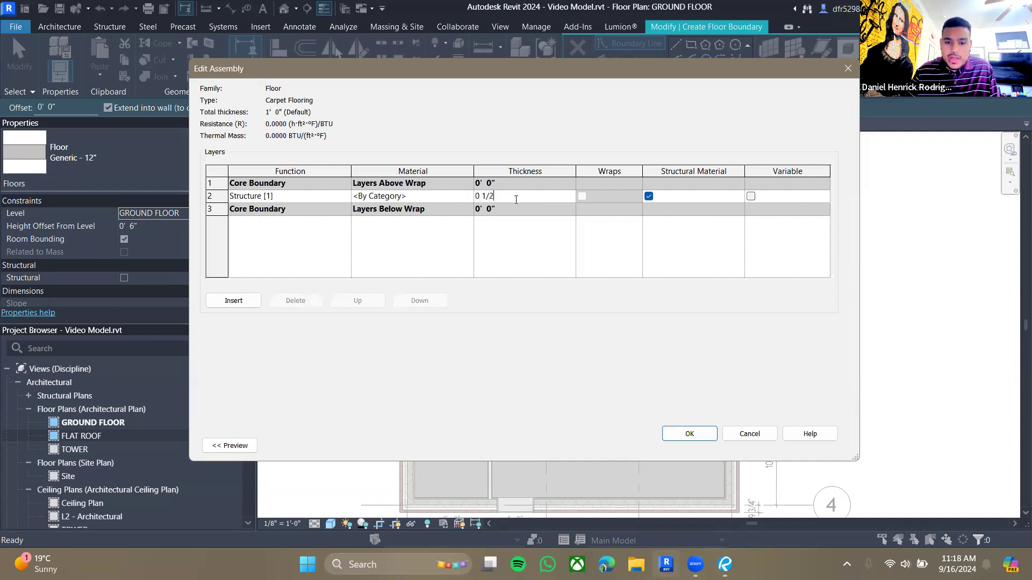
pyautogui.click(466, 196)
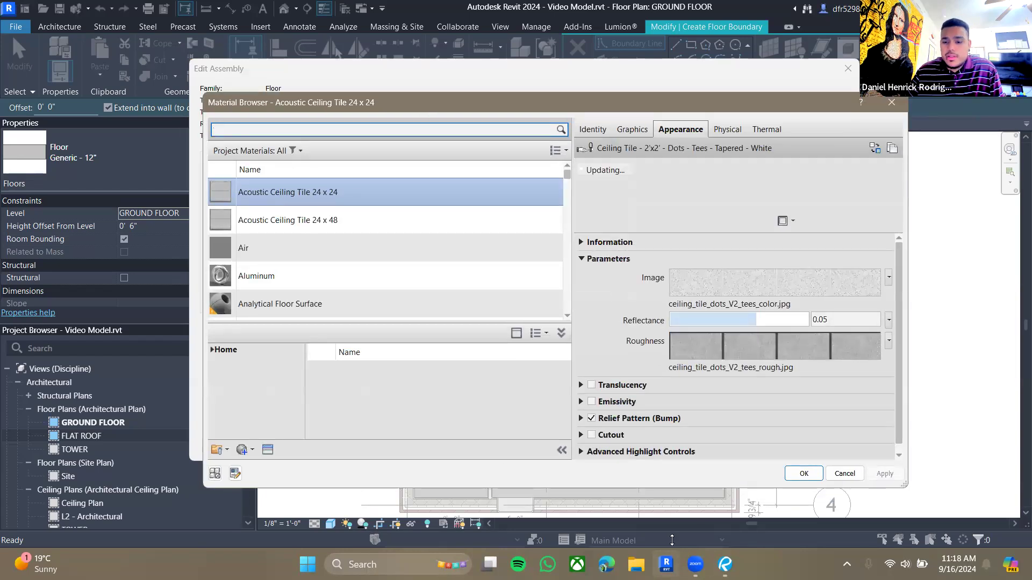
# - Switch to Revu and examine the coloured ground floor plan in the drawing set
pyautogui.click(725, 564)
pyautogui.moveTo(583, 301); pyautogui.dragTo(561, 442)
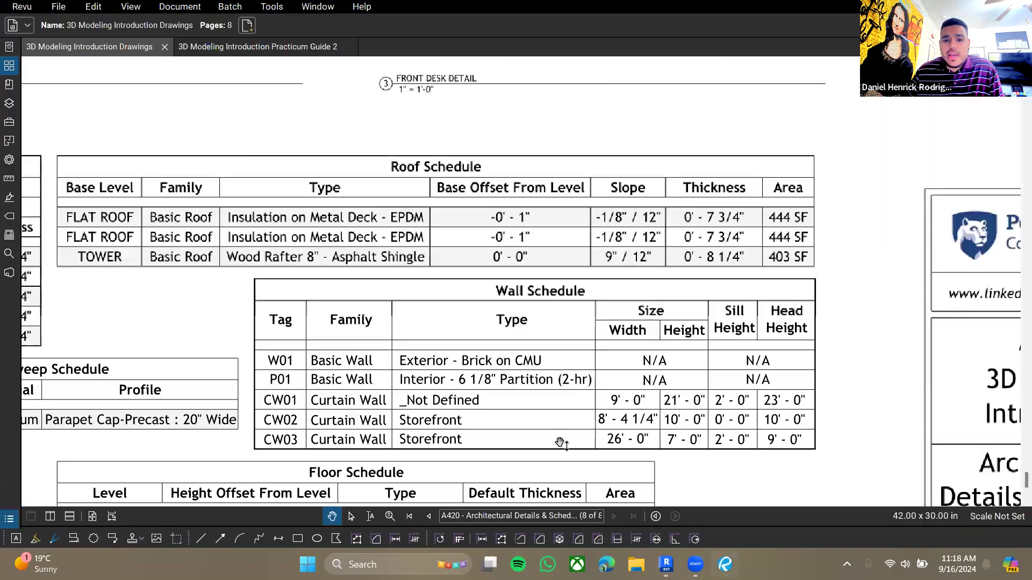
pyautogui.keyDown('ctrl'); pyautogui.scroll(-8, 571, 359); pyautogui.keyUp('ctrl')
pyautogui.moveTo(514, 169); pyautogui.dragTo(510, 430)
pyautogui.moveTo(608, 97); pyautogui.dragTo(588, 324)
pyautogui.moveTo(582, 72); pyautogui.dragTo(604, 310)
pyautogui.keyDown('ctrl'); pyautogui.scroll(2, 597, 232); pyautogui.keyUp('ctrl')
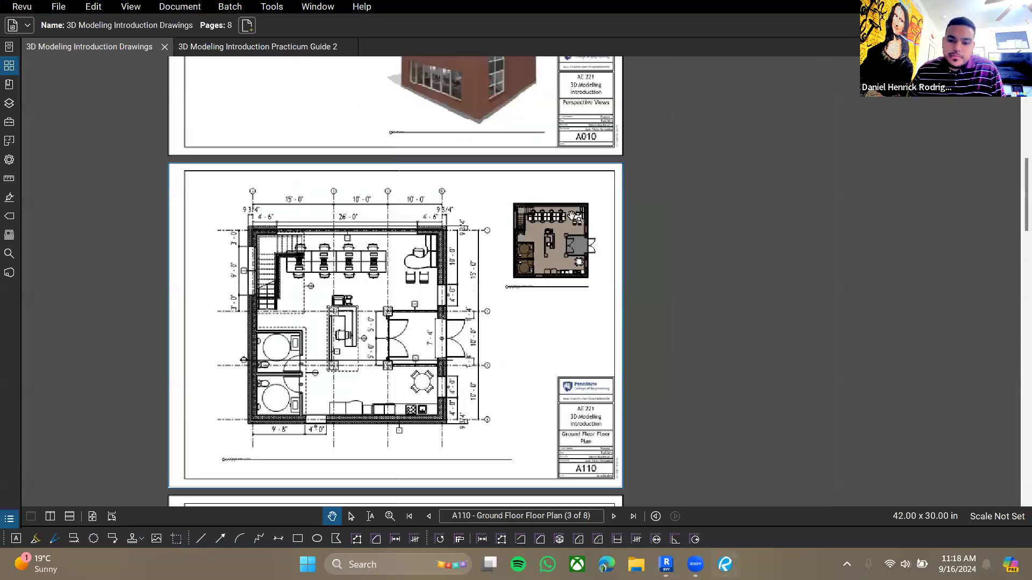
pyautogui.keyDown('ctrl'); pyautogui.scroll(9, 563, 242); pyautogui.keyUp('ctrl')
pyautogui.moveTo(554, 228); pyautogui.dragTo(519, 295)
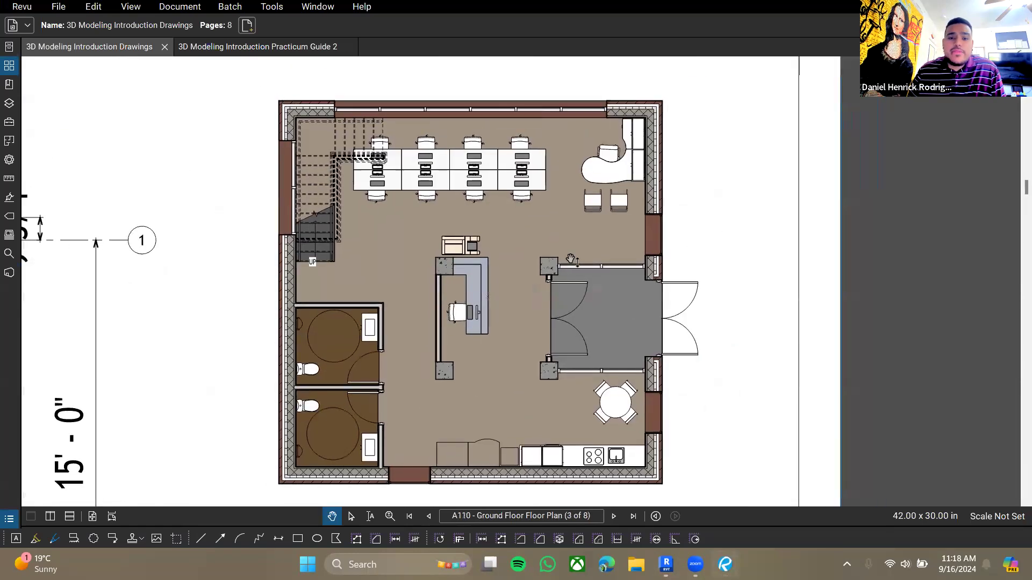
pyautogui.moveTo(570, 259); pyautogui.dragTo(582, 245)
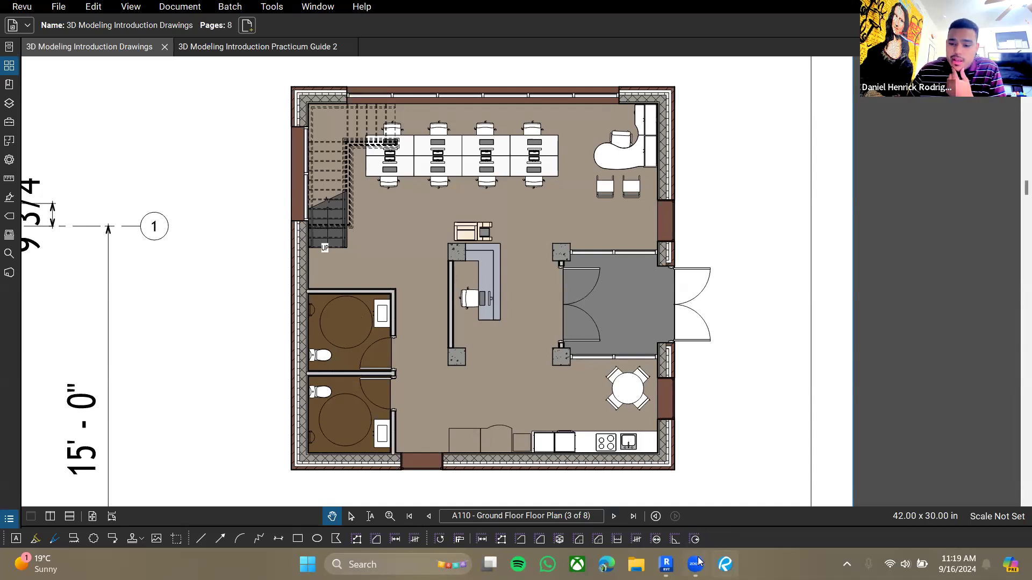
pyautogui.click(671, 563)
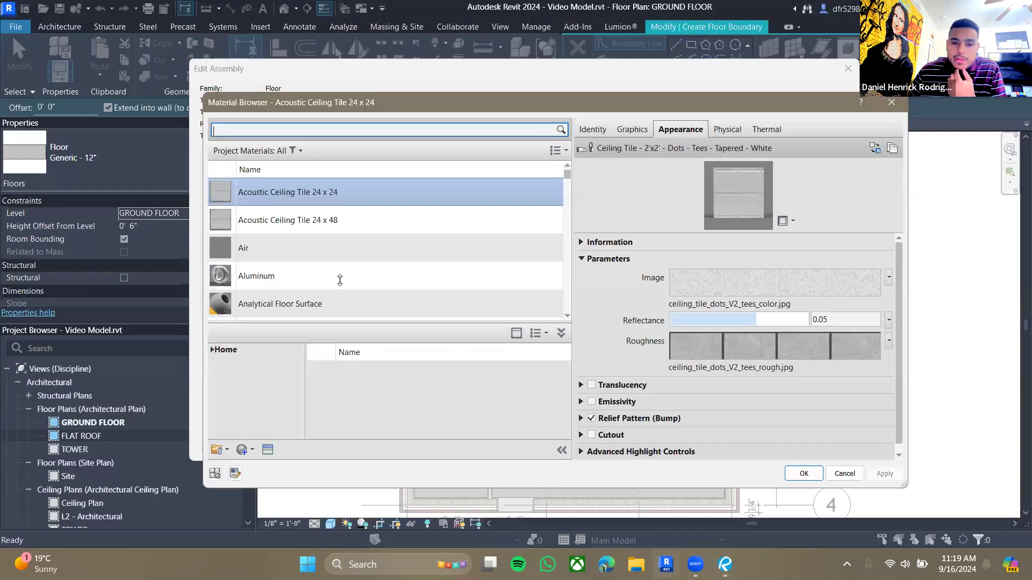
# - Assign the Carpet, Loop Pile, White material to the structure layer with its render appearance, and confirm the type
pyautogui.click(306, 135)
pyautogui.write('carpet')
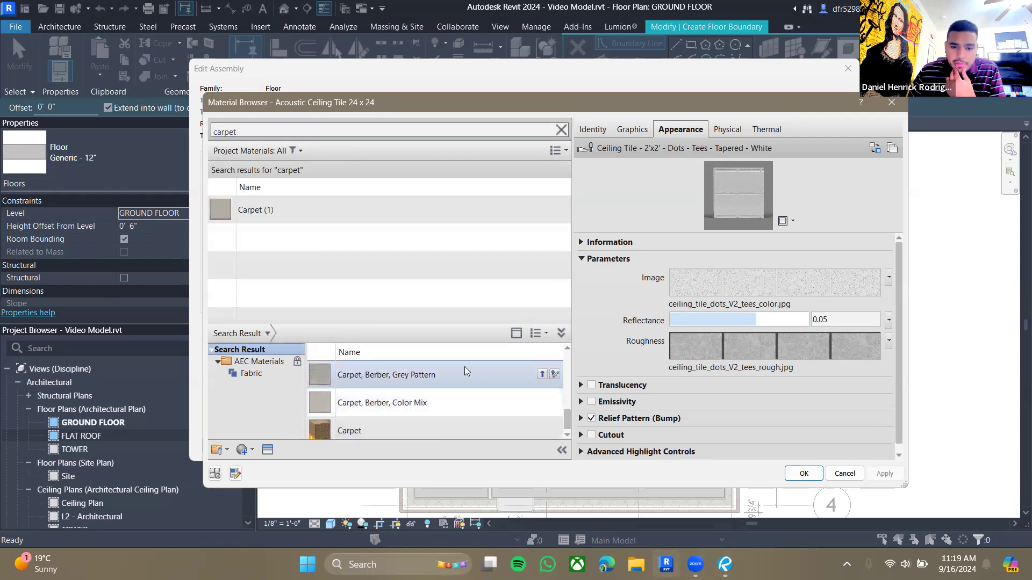
pyautogui.click(464, 366)
pyautogui.scroll(-1, 424, 397)
pyautogui.scroll(5, 446, 419)
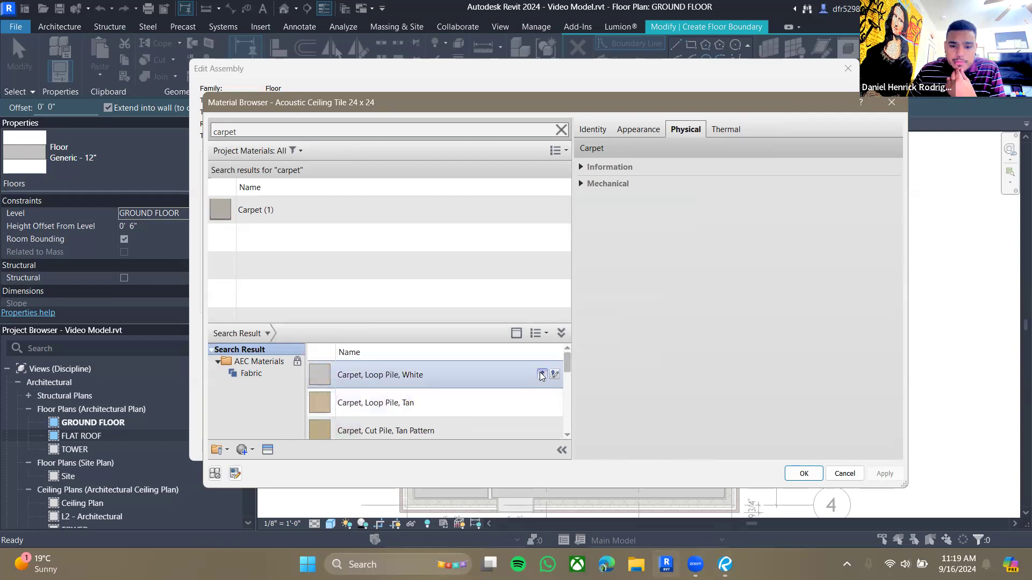
pyautogui.click(541, 374)
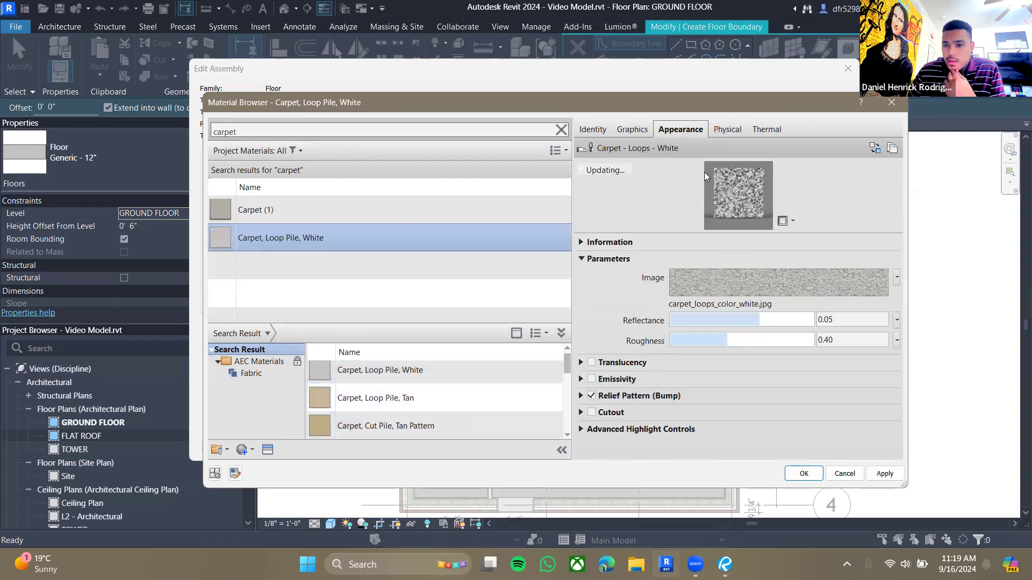
pyautogui.click(620, 129)
pyautogui.click(673, 165)
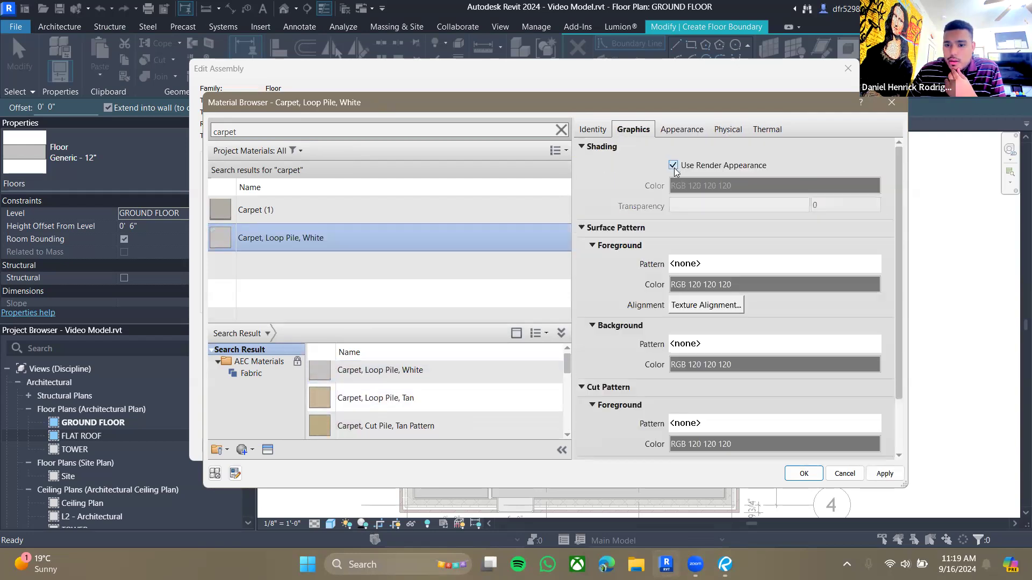
pyautogui.click(803, 473)
pyautogui.click(690, 434)
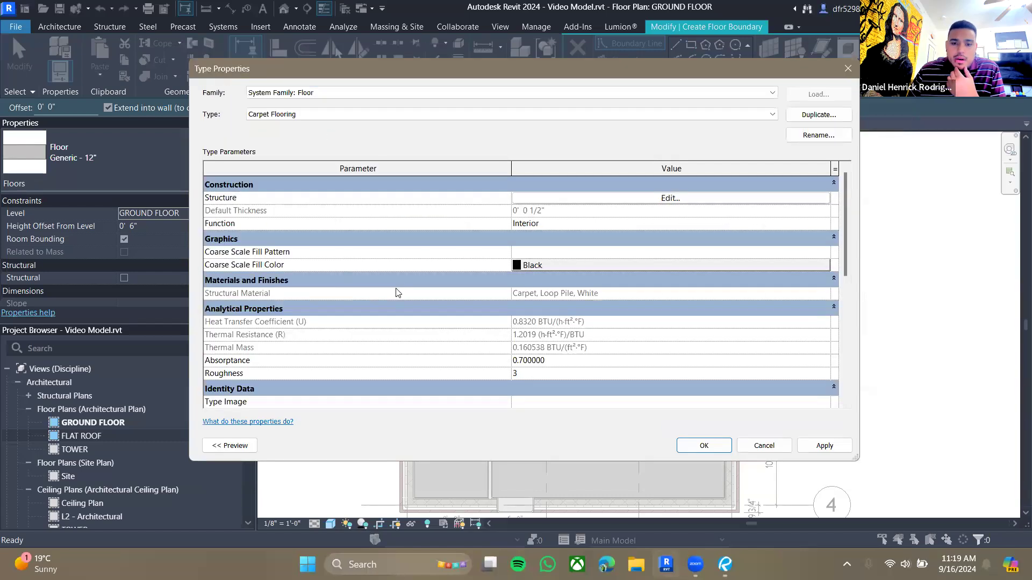
pyautogui.click(709, 446)
# - Set the new floor's height offset from level to 0' 0 1/2"
pyautogui.click(166, 230)
pyautogui.write('0')
pyautogui.click(228, 315)
# - Sketch a rectangular floor boundary along the inside of the upper-left room's walls
pyautogui.scroll(3, 536, 284)
pyautogui.scroll(-2, 565, 292)
pyautogui.moveTo(578, 301); pyautogui.dragTo(569, 207, button='middle')
pyautogui.scroll(4, 437, 342)
pyautogui.moveTo(435, 344); pyautogui.dragTo(456, 276, button='middle')
pyautogui.moveTo(481, 235); pyautogui.dragTo(495, 274, button='middle')
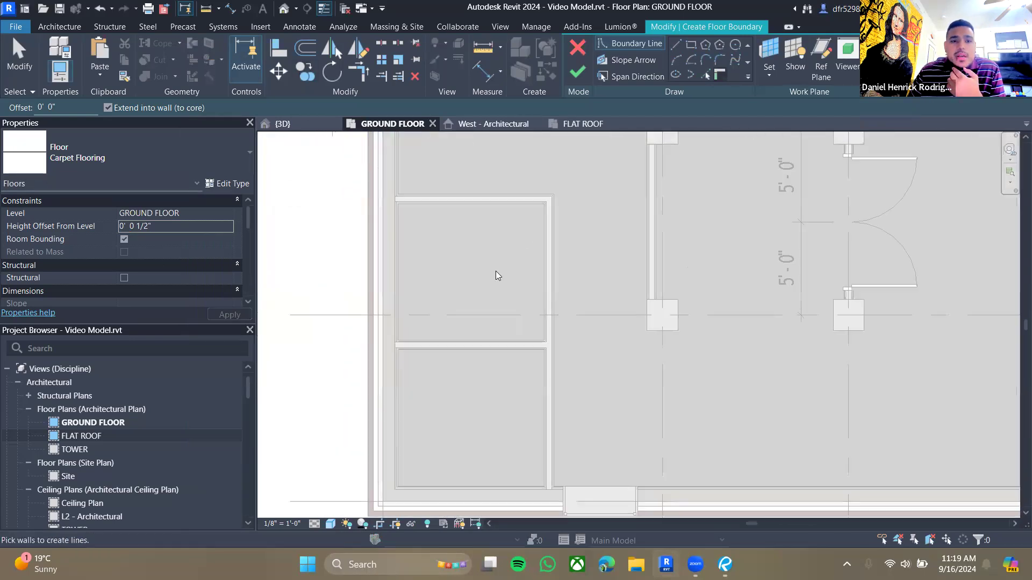
pyautogui.moveTo(544, 238); pyautogui.dragTo(523, 258, button='middle')
pyautogui.moveTo(633, 195); pyautogui.dragTo(635, 228, button='middle')
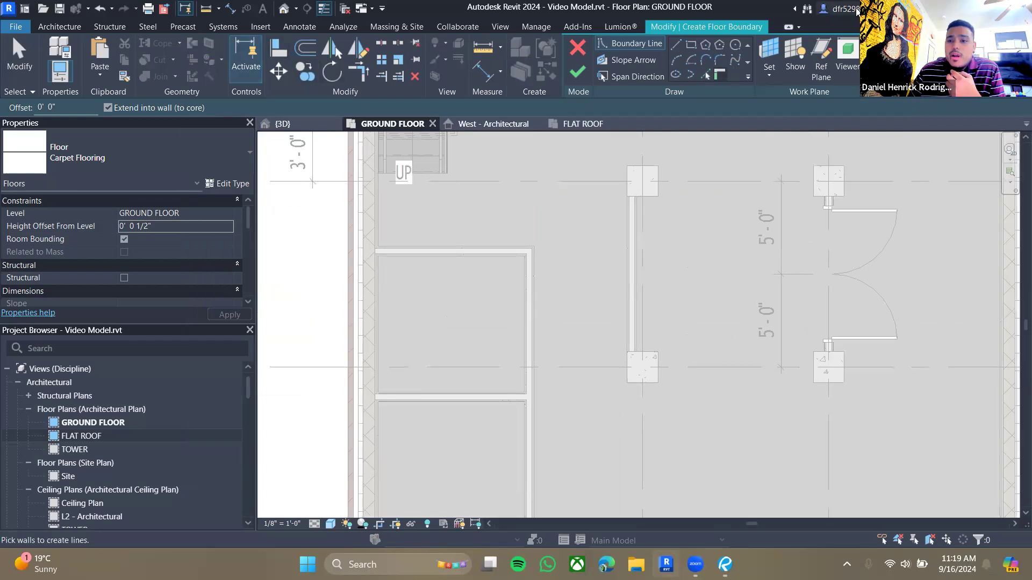
pyautogui.click(691, 44)
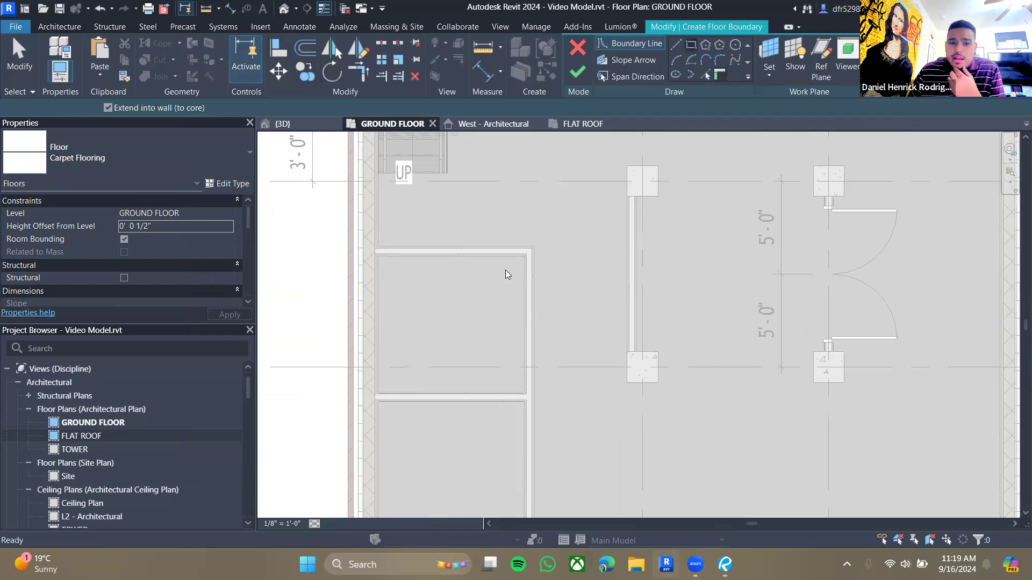
pyautogui.scroll(5, 344, 270)
pyautogui.click(311, 202)
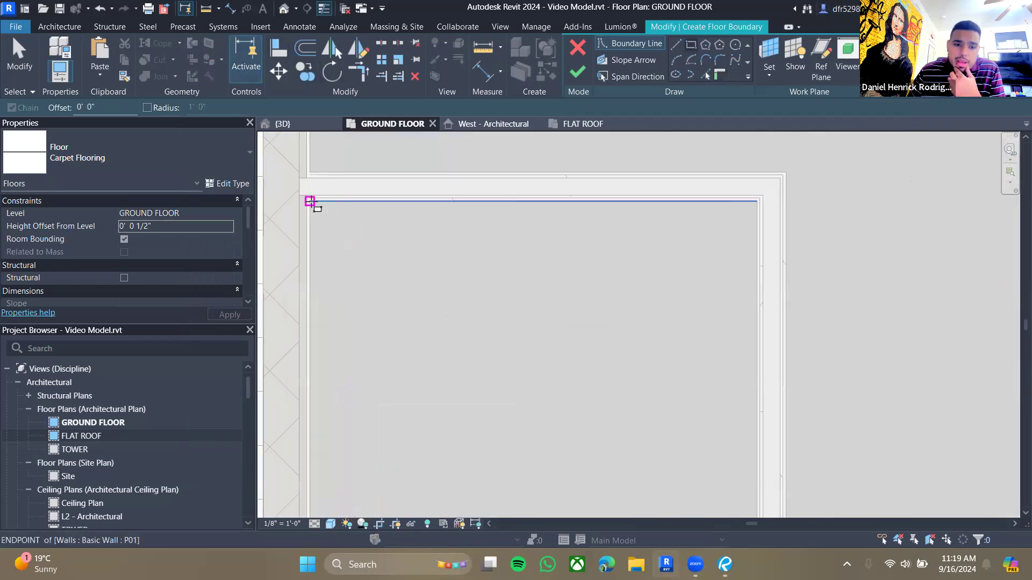
pyautogui.scroll(-2, 546, 398)
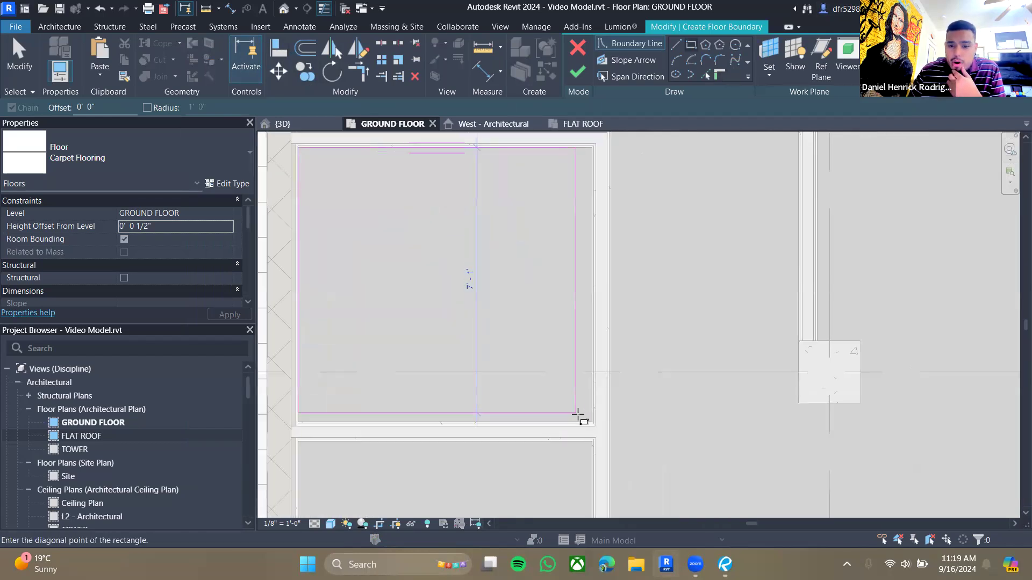
pyautogui.click(592, 422)
pyautogui.press('Escape')
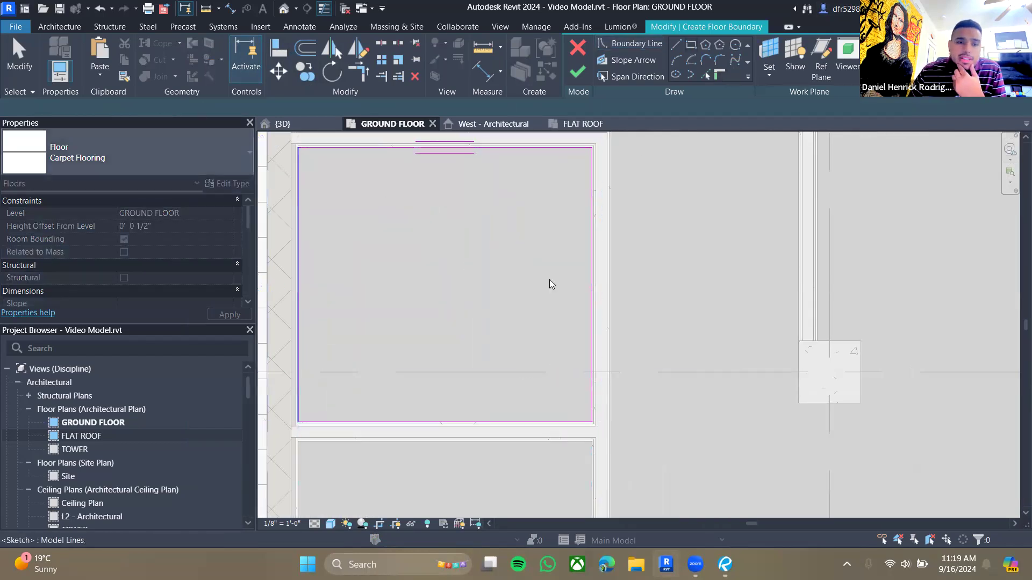
# - Draw boundary lines forming a small notch at the rectangle's right edge by the wall opening
pyautogui.click(677, 46)
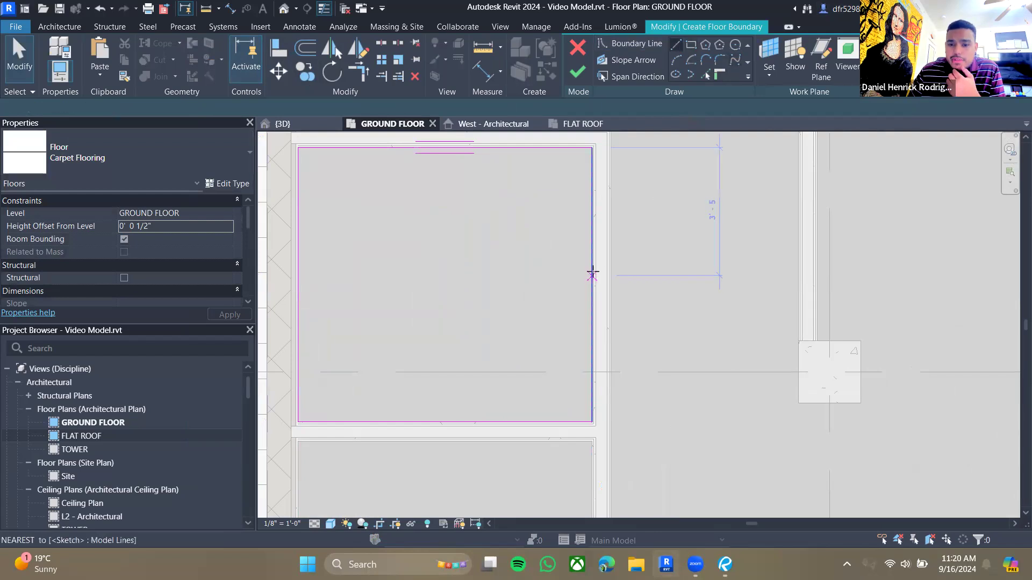
pyautogui.click(600, 357)
pyautogui.click(591, 357)
pyautogui.press('Escape')
pyautogui.press('Escape')
pyautogui.scroll(3, 598, 283)
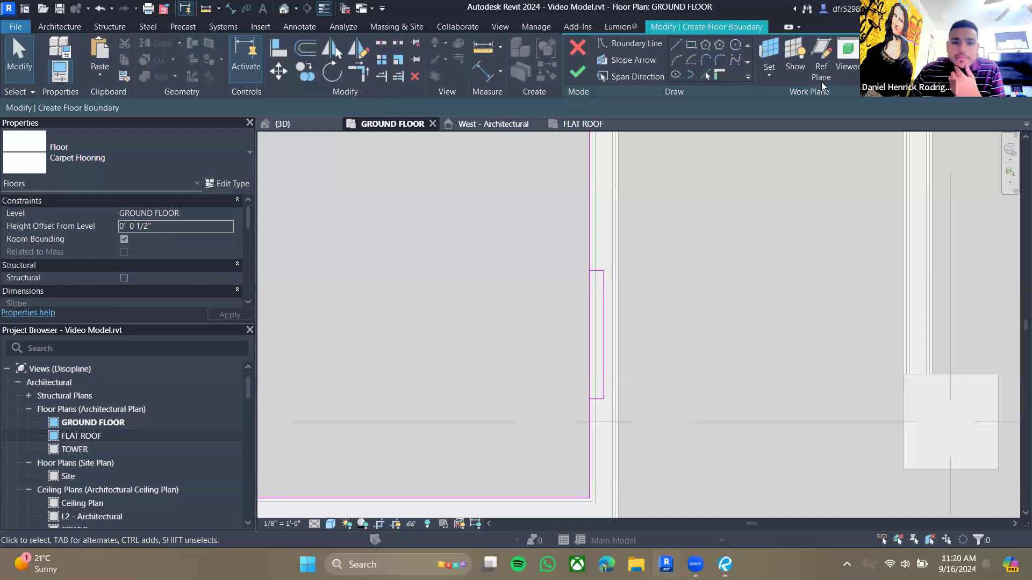
pyautogui.press('s')
pyautogui.press('l')
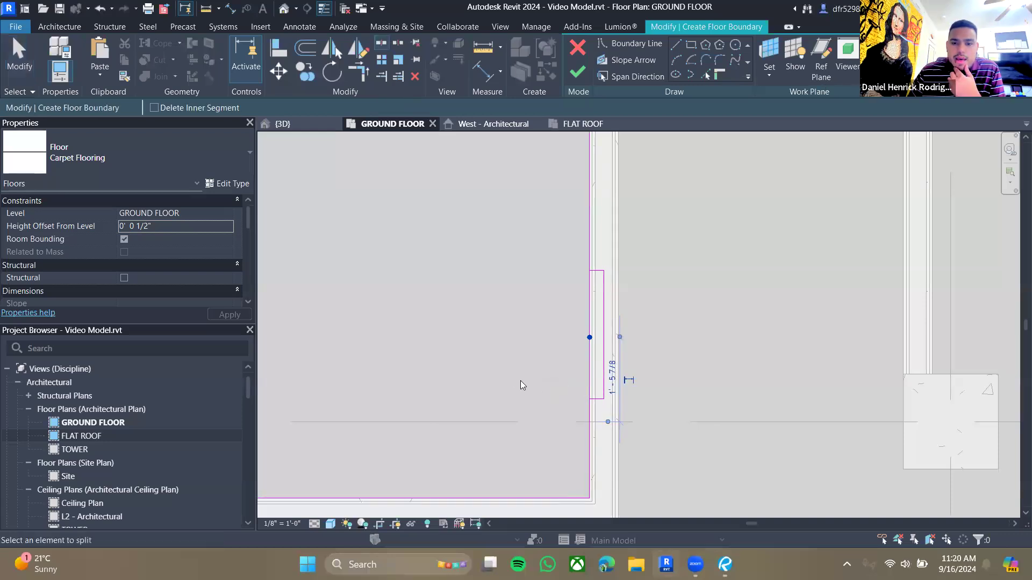
pyautogui.press('Escape')
pyautogui.click(358, 80)
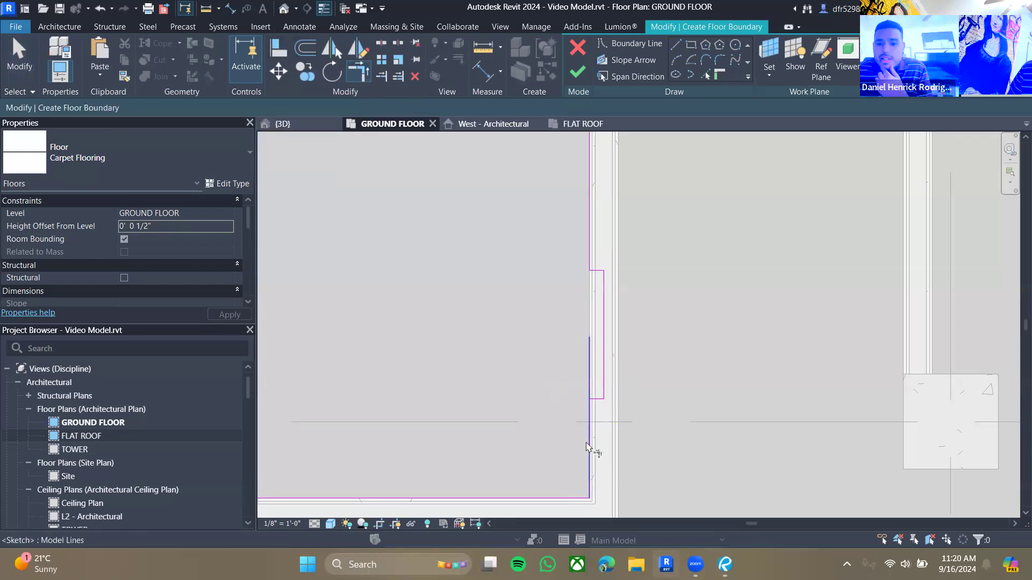
pyautogui.scroll(-2, 701, 384)
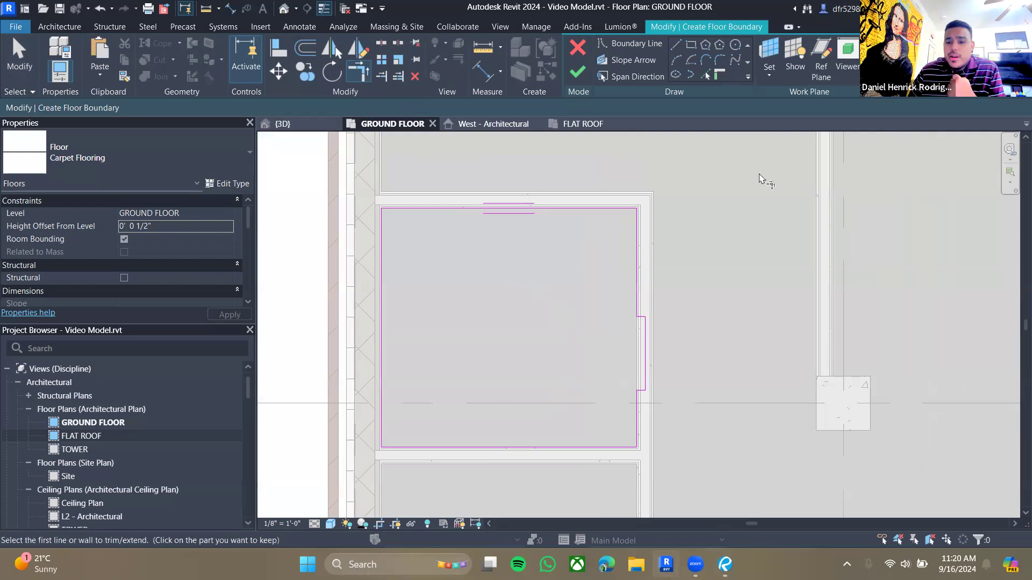
pyautogui.scroll(3, 688, 362)
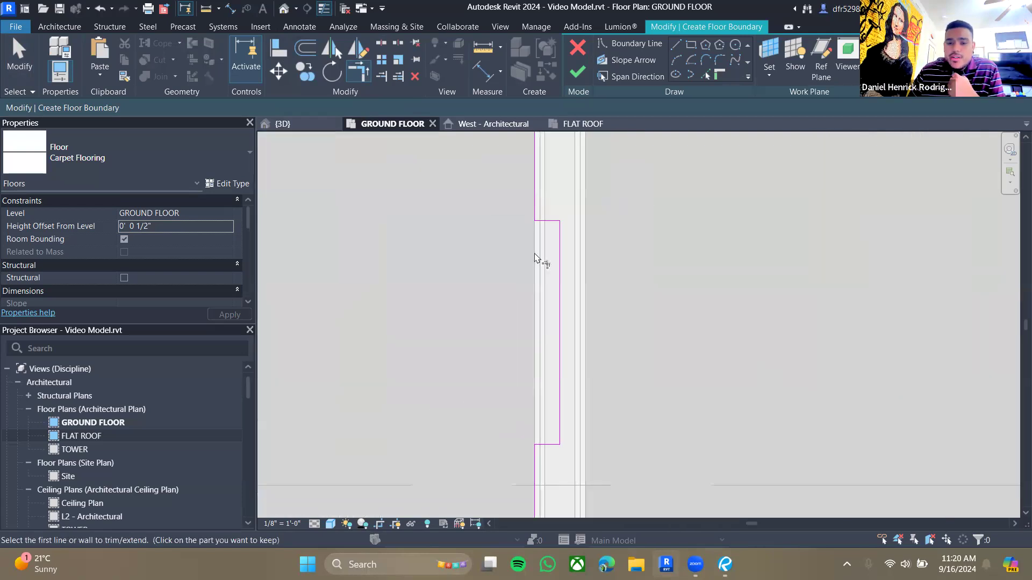
pyautogui.scroll(-2, 540, 376)
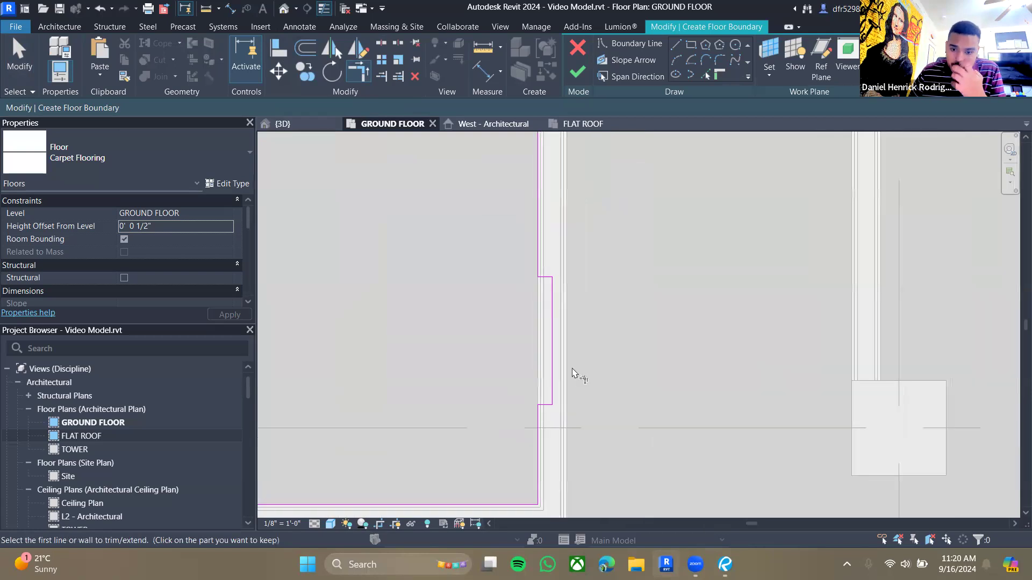
pyautogui.scroll(-3, 544, 281)
pyautogui.scroll(-1, 586, 363)
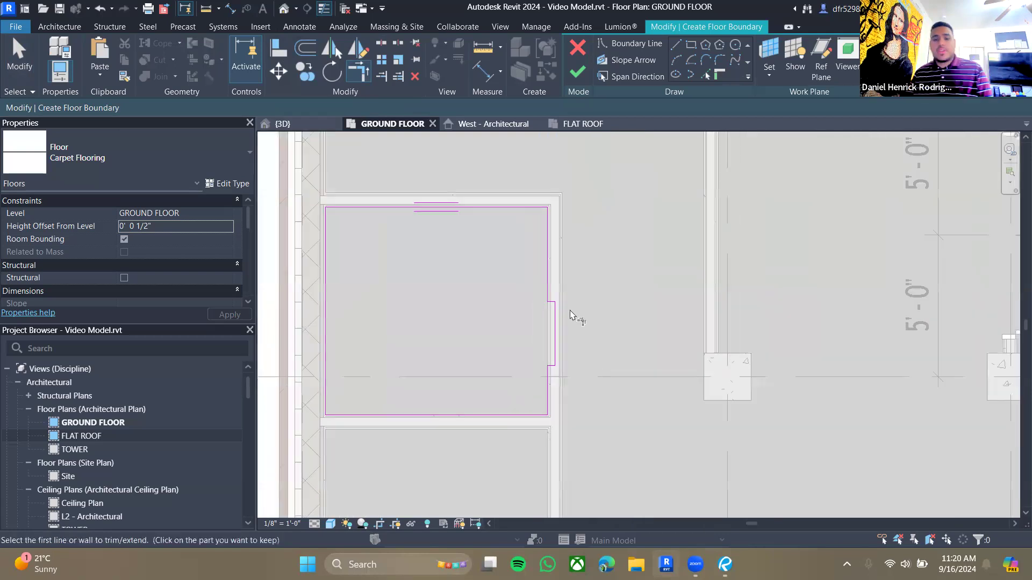
pyautogui.press('Escape')
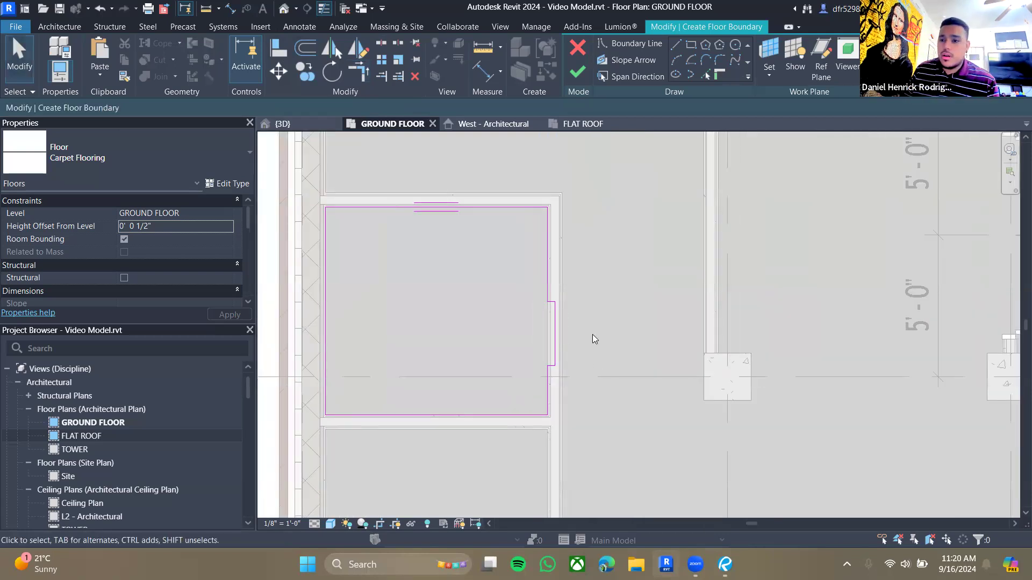
# - Finish the carpet floor boundary sketch to create the floor on the ground floor
pyautogui.click(578, 48)
pyautogui.click(557, 291)
pyautogui.scroll(-5, 519, 332)
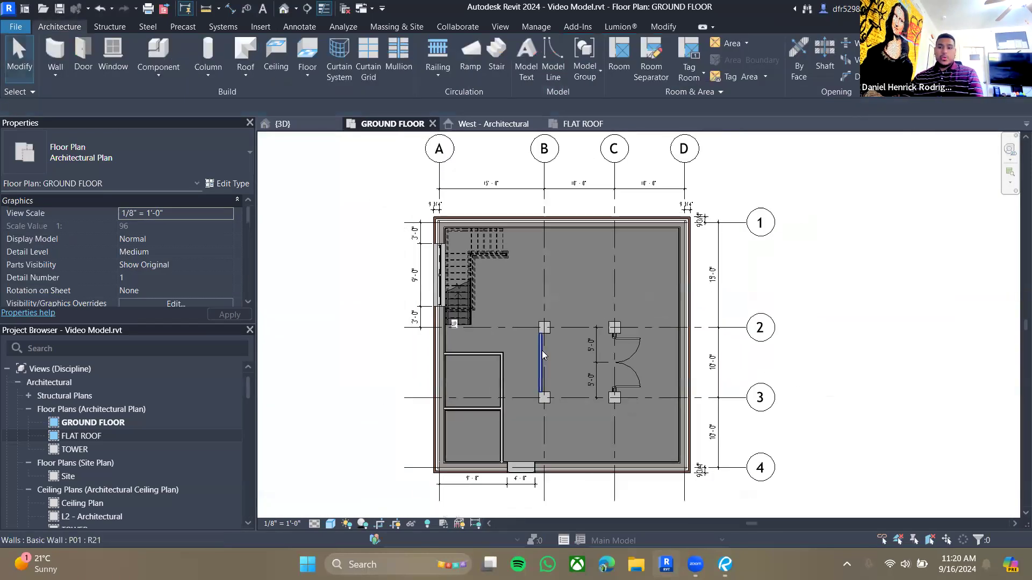
pyautogui.scroll(1, 536, 283)
pyautogui.moveTo(536, 283); pyautogui.dragTo(540, 295, button='middle')
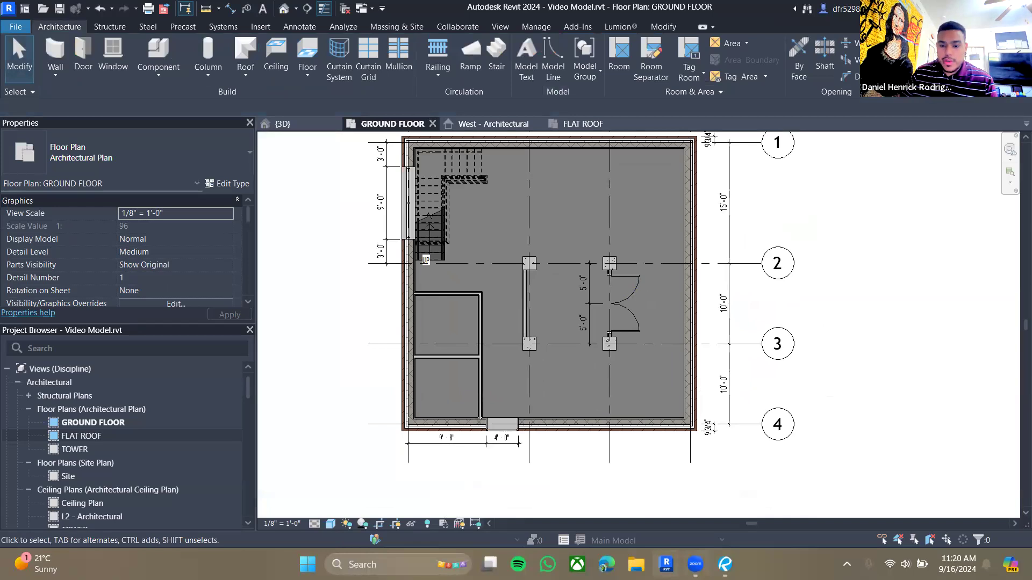
# - Switch to Revu and examine the ground floor and flat roof plan sheets in the drawing set
pyautogui.hotkey('alt', 'Tab')
pyautogui.scroll(-10, 508, 362)
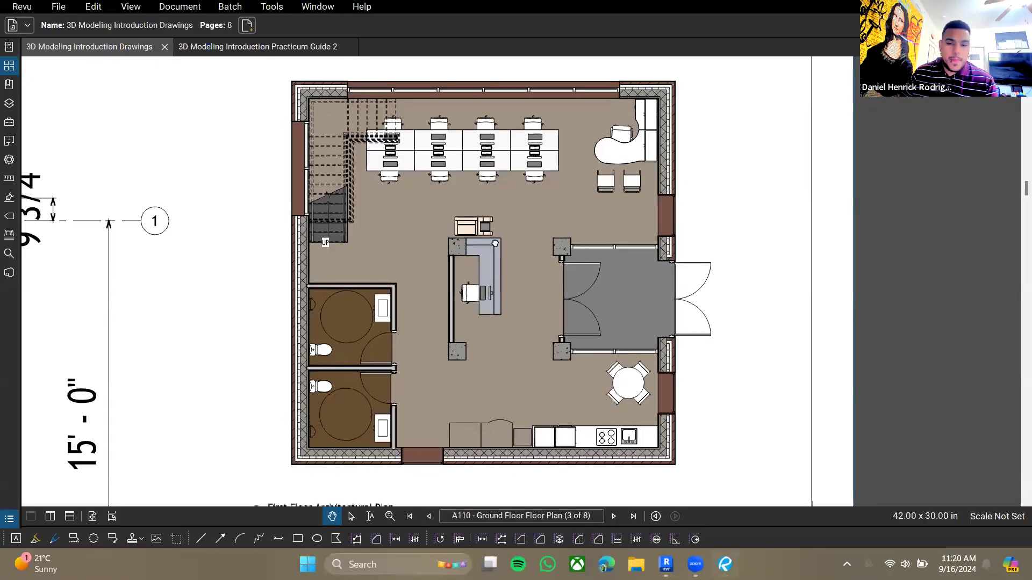
pyautogui.scroll(-5, 550, 315)
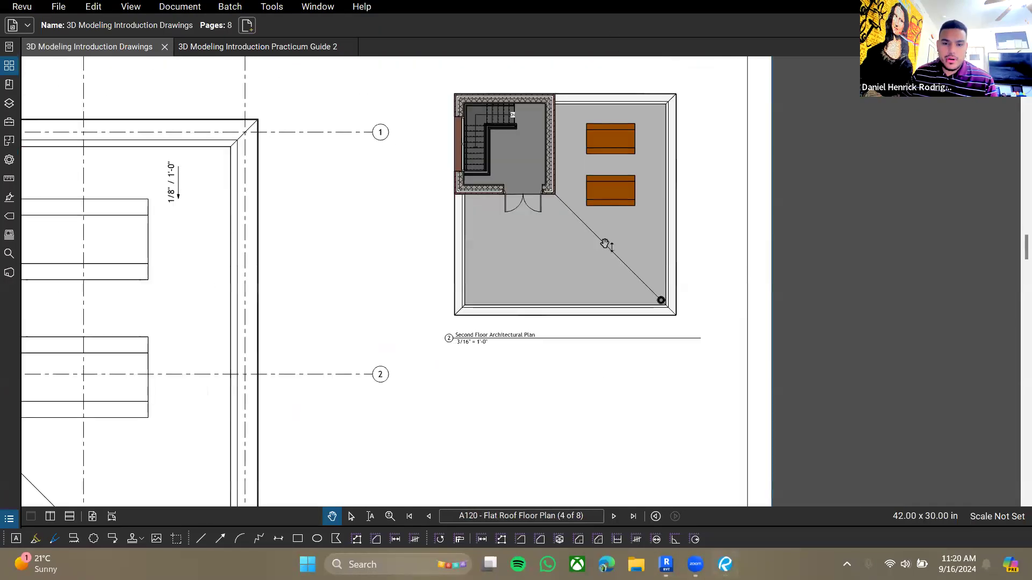
pyautogui.scroll(1, 523, 194)
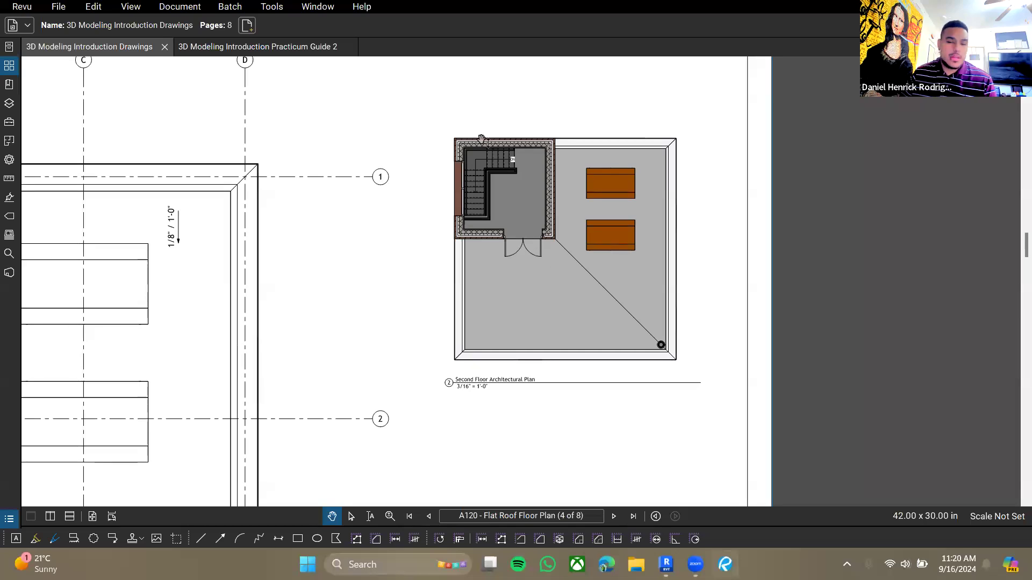
pyautogui.keyDown('ctrl'); pyautogui.scroll(-5, 514, 173); pyautogui.keyUp('ctrl')
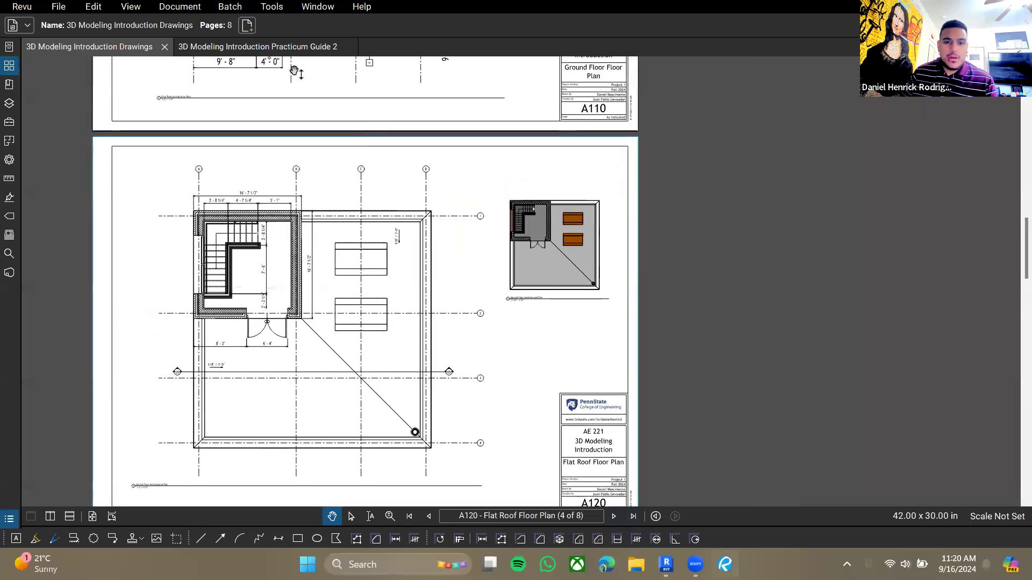
# - Read the practicum guide's instructions on creating the flooring types and the front desk counters
pyautogui.hotkey('ctrl', 'Tab')
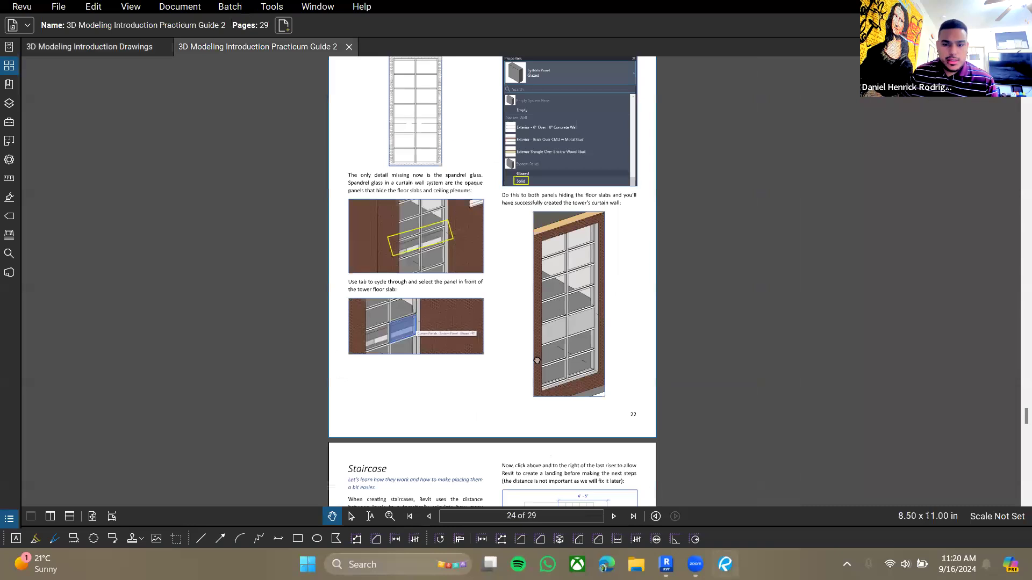
pyautogui.scroll(-5, 523, 432)
pyautogui.scroll(-15, 522, 433)
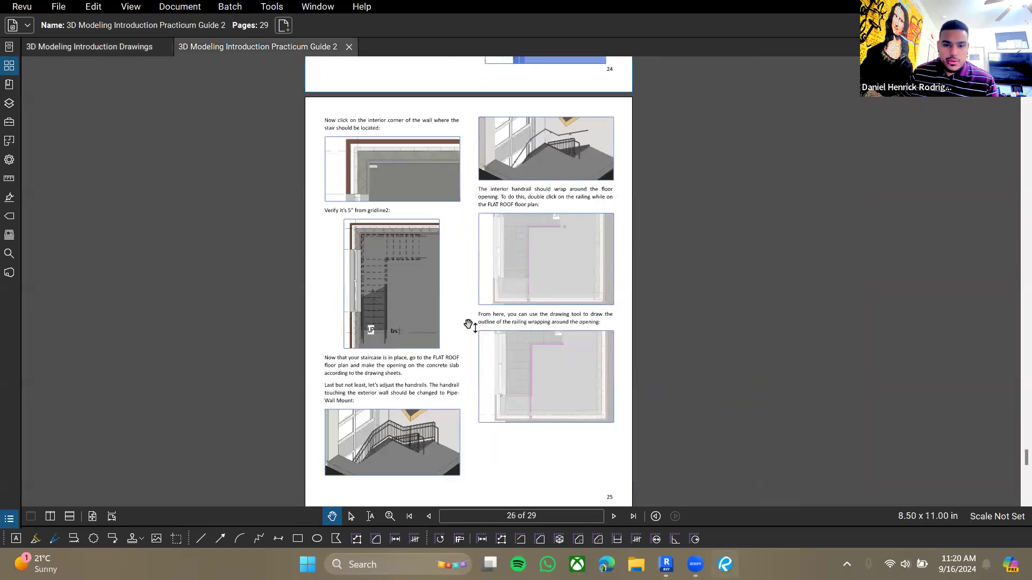
pyautogui.scroll(-3, 592, 215)
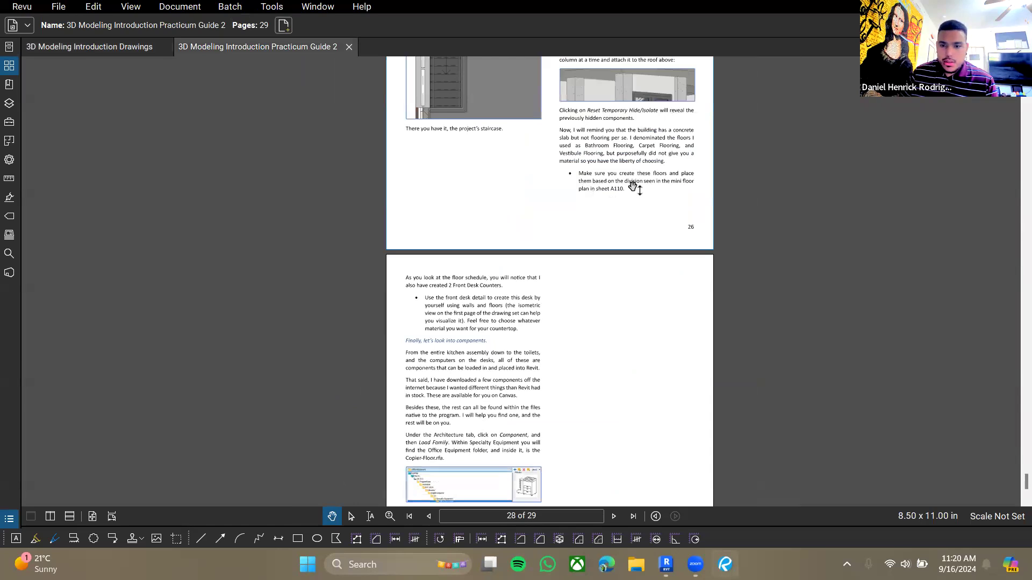
pyautogui.click(477, 316)
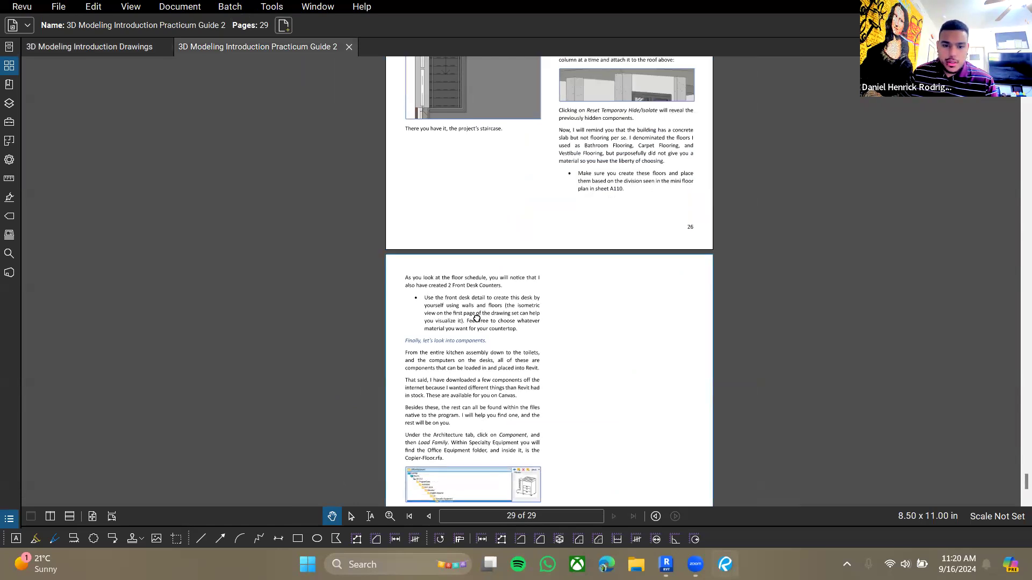
pyautogui.scroll(2, 495, 317)
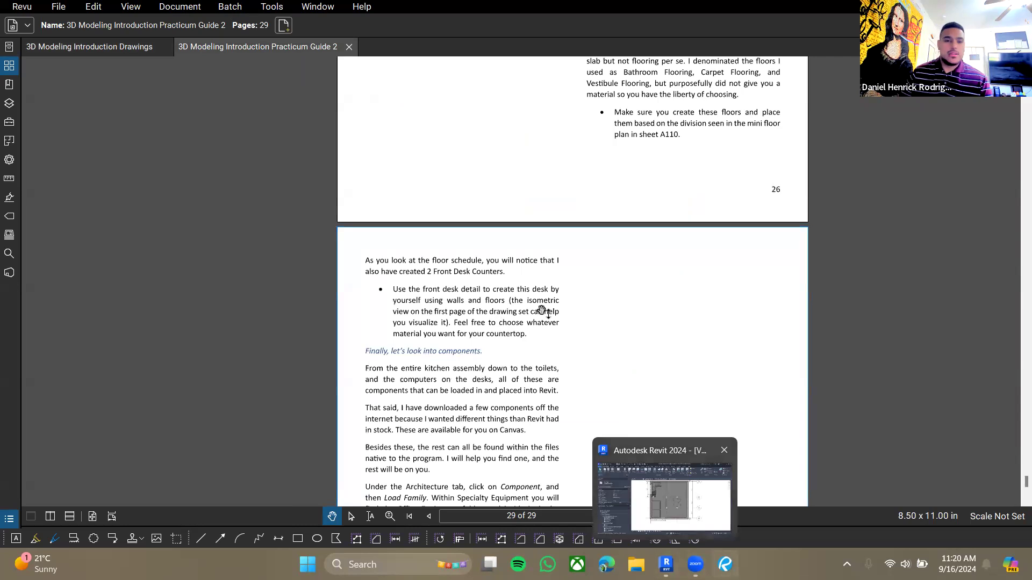
# - Examine the floor schedule on the architectural schedules sheet of the drawing set
pyautogui.click(72, 47)
pyautogui.moveTo(1023, 256); pyautogui.dragTo(1018, 446)
pyautogui.moveTo(425, 469); pyautogui.dragTo(555, 300)
pyautogui.scroll(6, 521, 373)
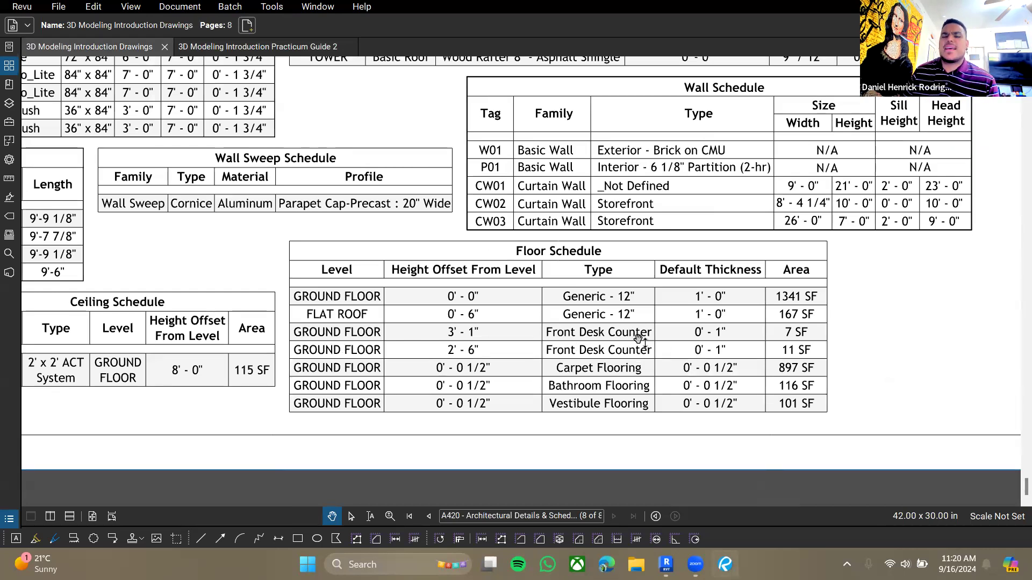
pyautogui.moveTo(632, 346); pyautogui.dragTo(621, 346)
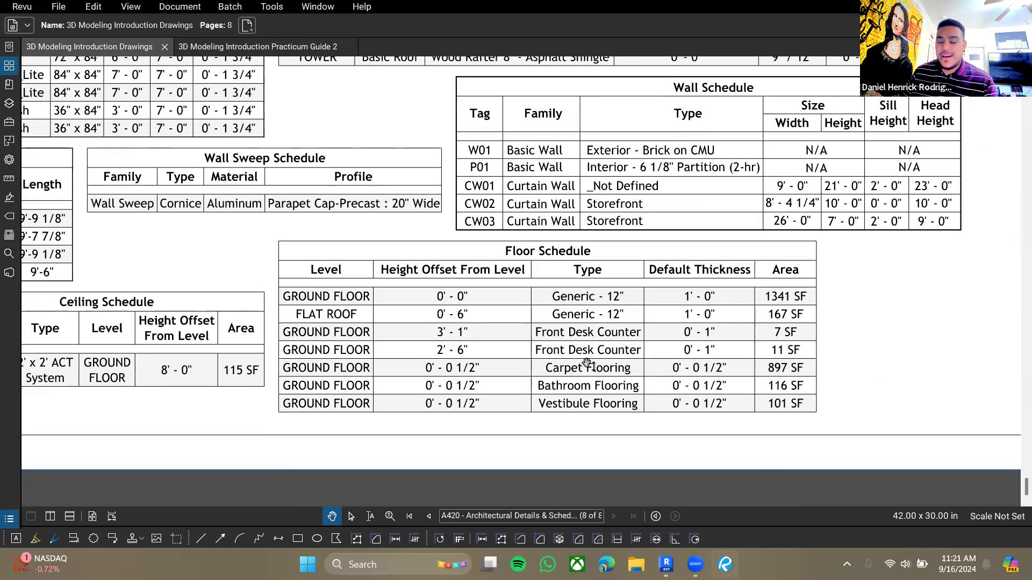
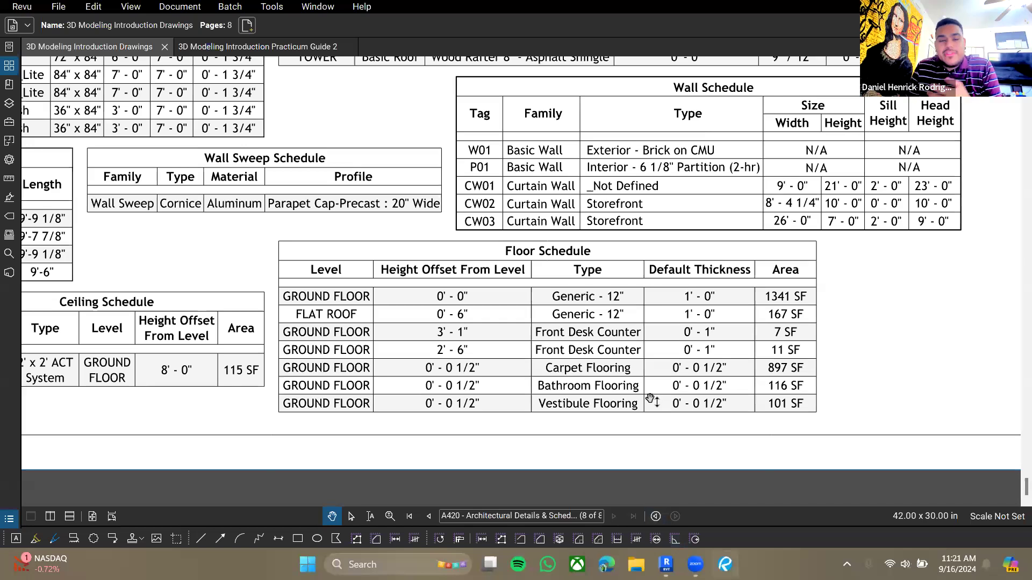
# - Compare the Revit ground floor plan with the floor schedule's front desk counter entries in the drawing set
pyautogui.hotkey('alt', 'Tab')
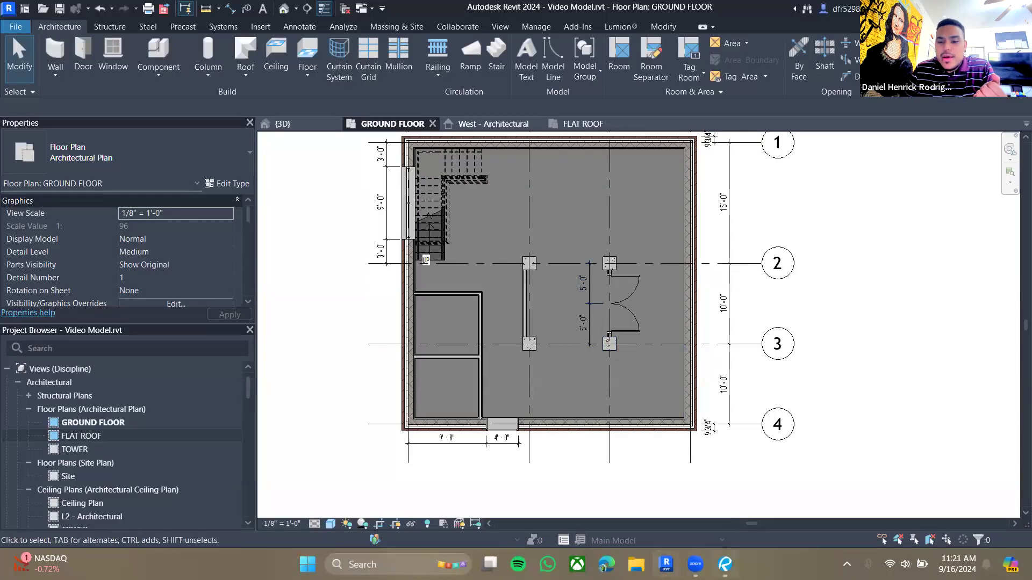
pyautogui.click(725, 564)
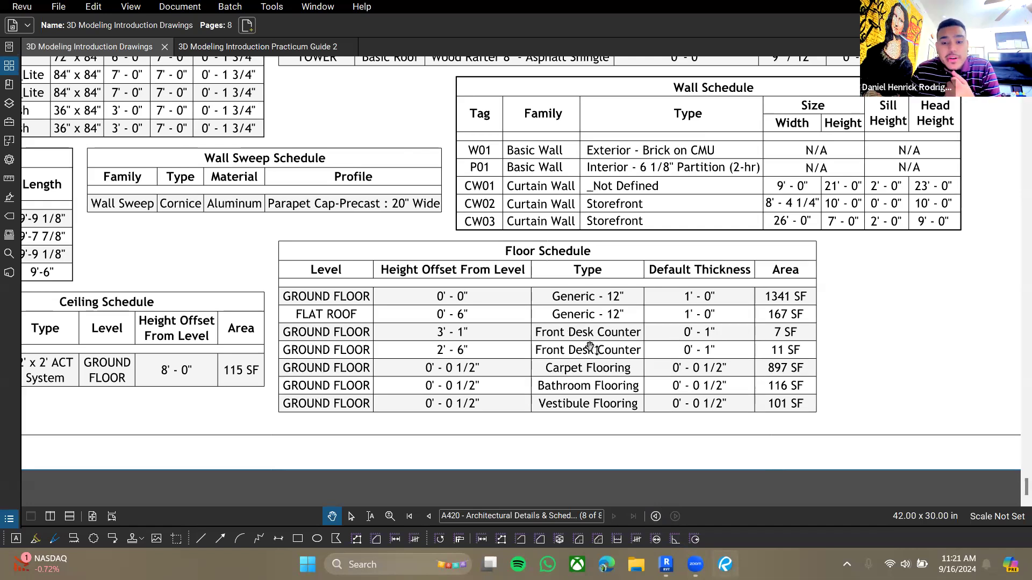
pyautogui.moveTo(580, 346); pyautogui.dragTo(538, 333)
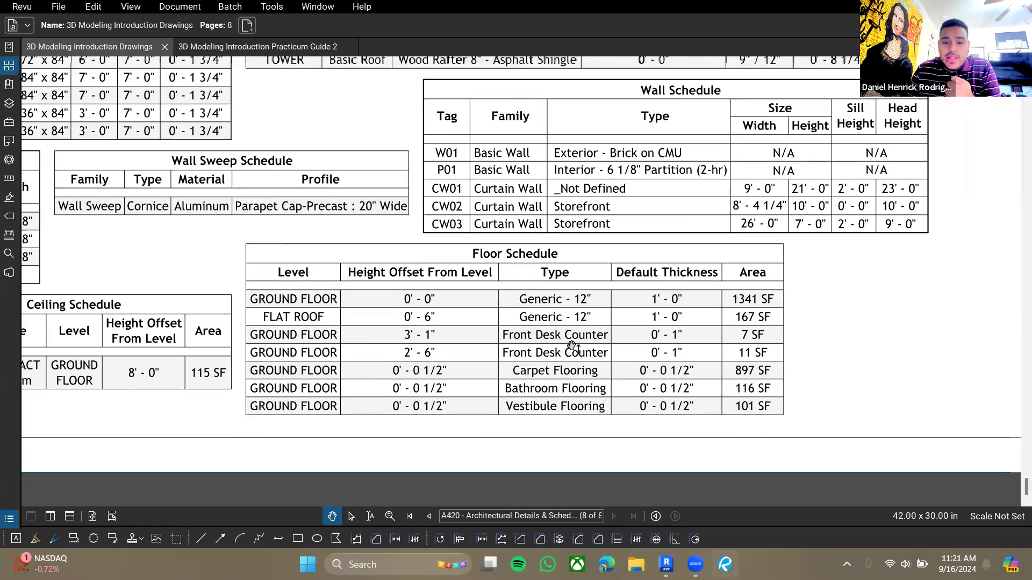
pyautogui.scroll(-5, 570, 323)
pyautogui.scroll(20, 436, 313)
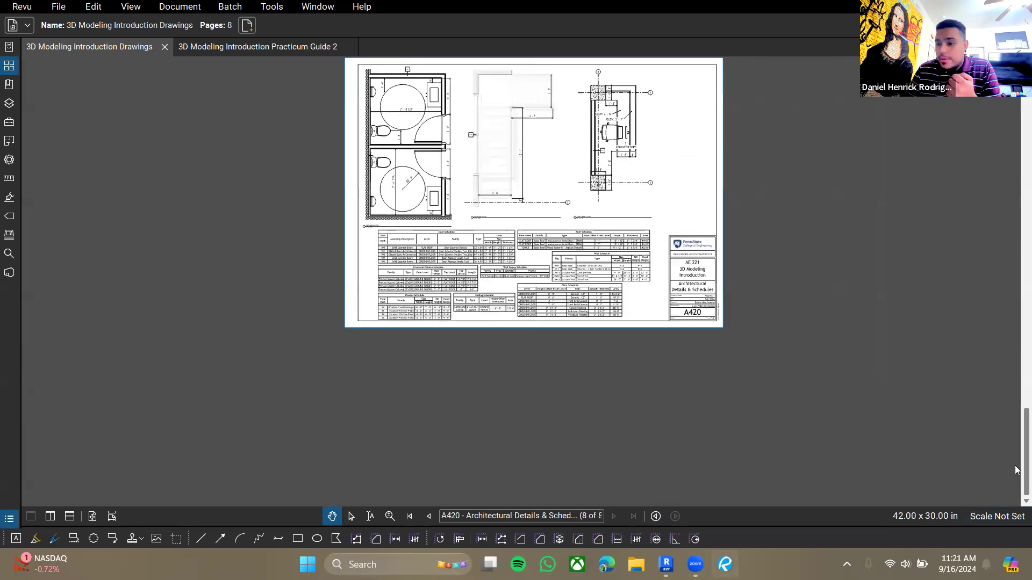
# - Examine the front desk counter up close in the title sheet's isometric view
pyautogui.scroll(5, 380, 203)
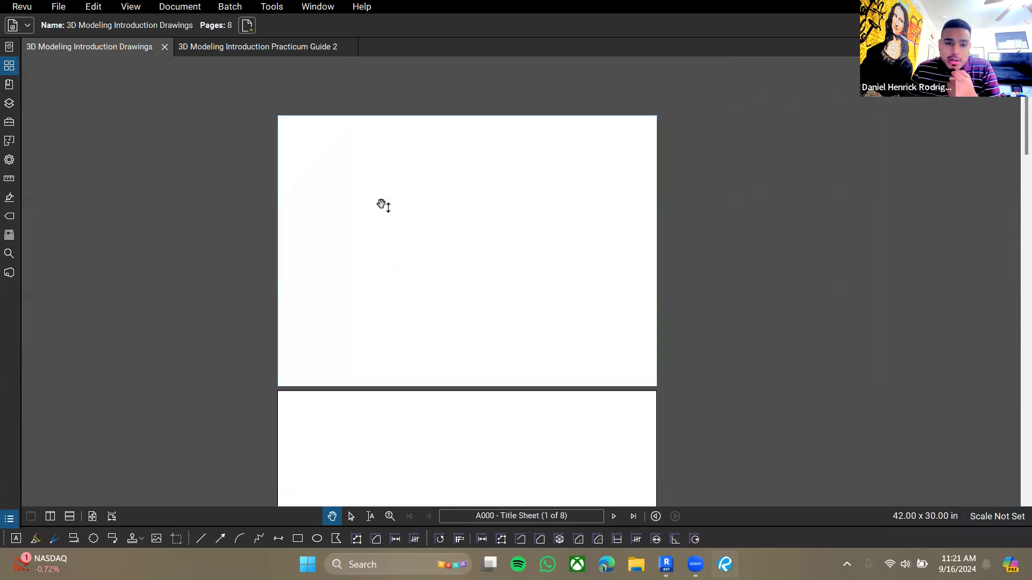
pyautogui.scroll(5, 452, 239)
pyautogui.scroll(5, 452, 239)
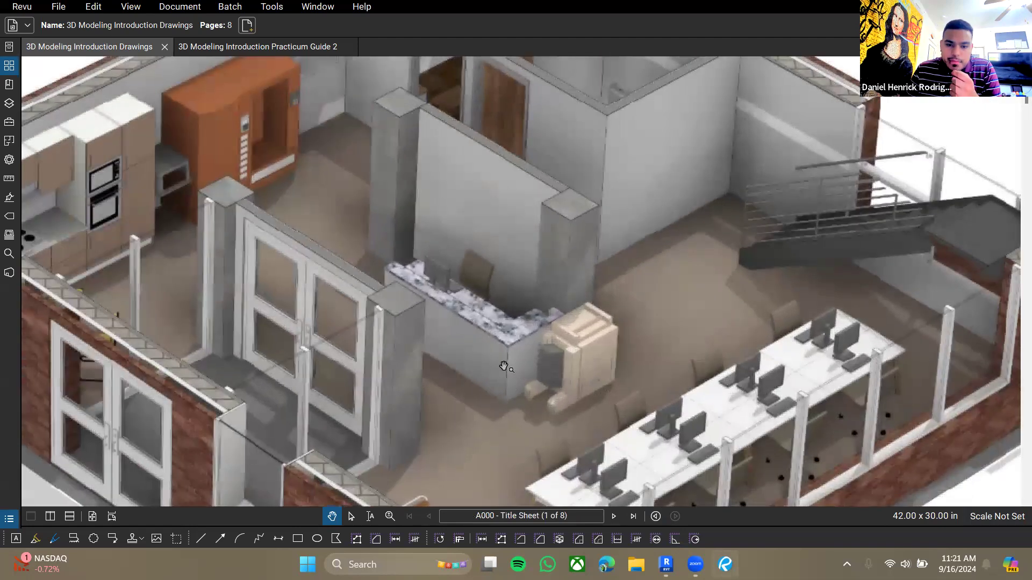
pyautogui.scroll(2, 473, 329)
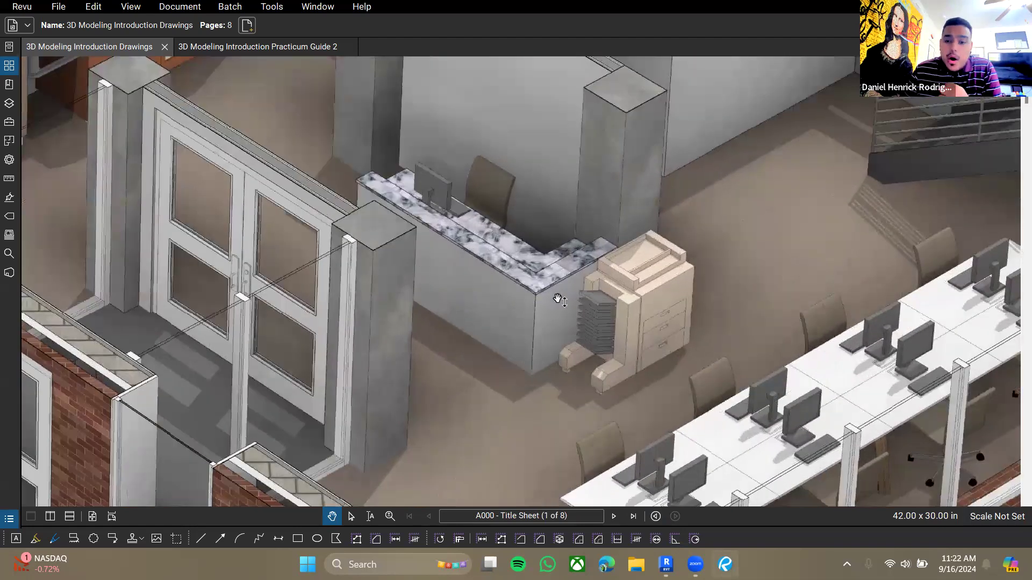
pyautogui.moveTo(546, 312); pyautogui.dragTo(607, 372)
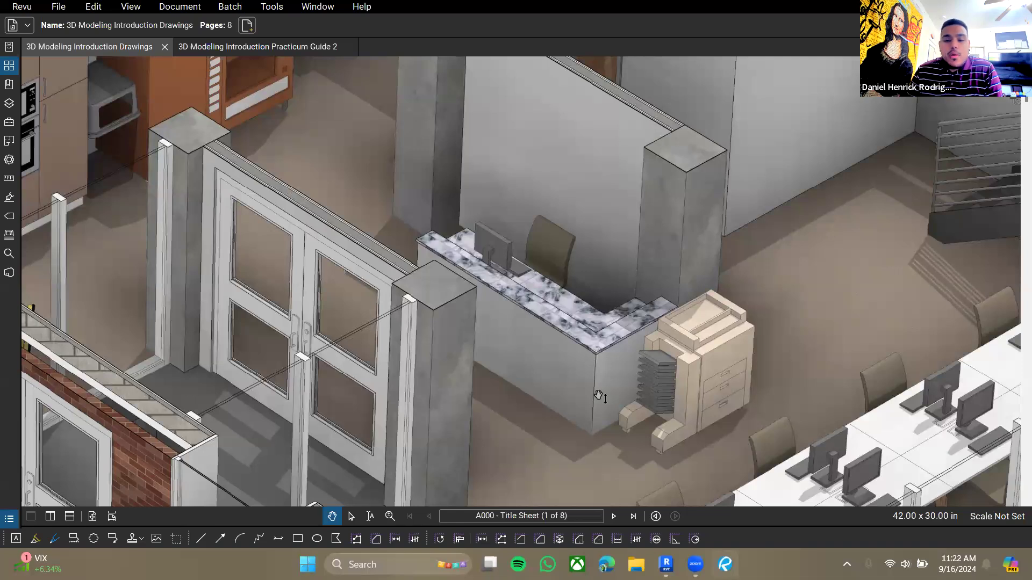
pyautogui.scroll(2, 579, 331)
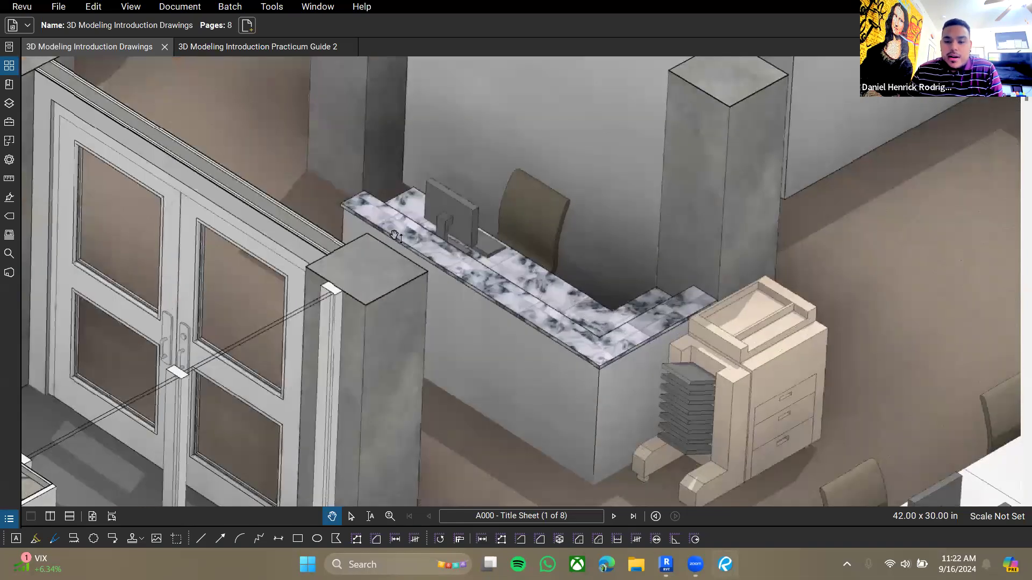
pyautogui.scroll(2, 548, 312)
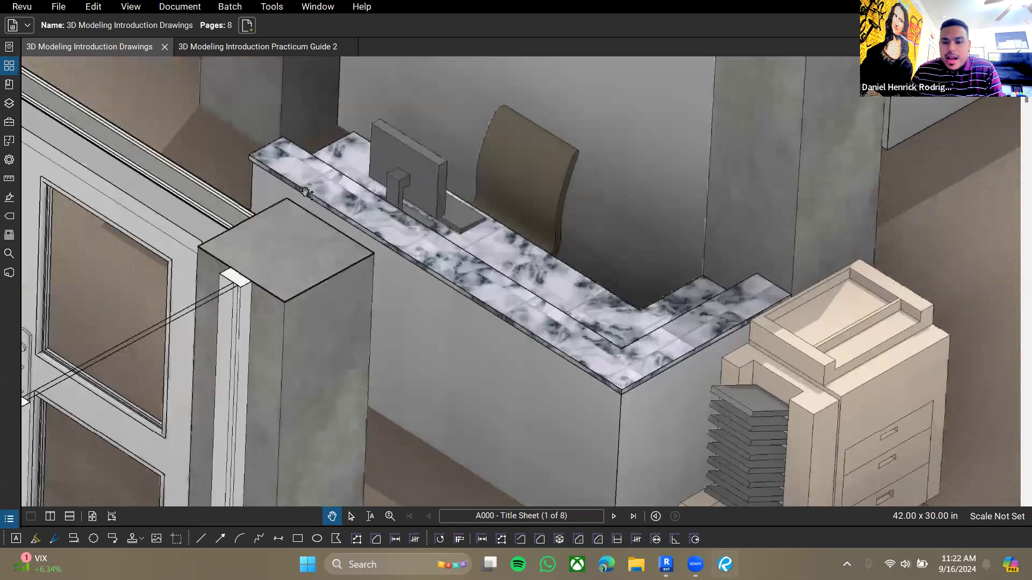
pyautogui.scroll(-3, 585, 341)
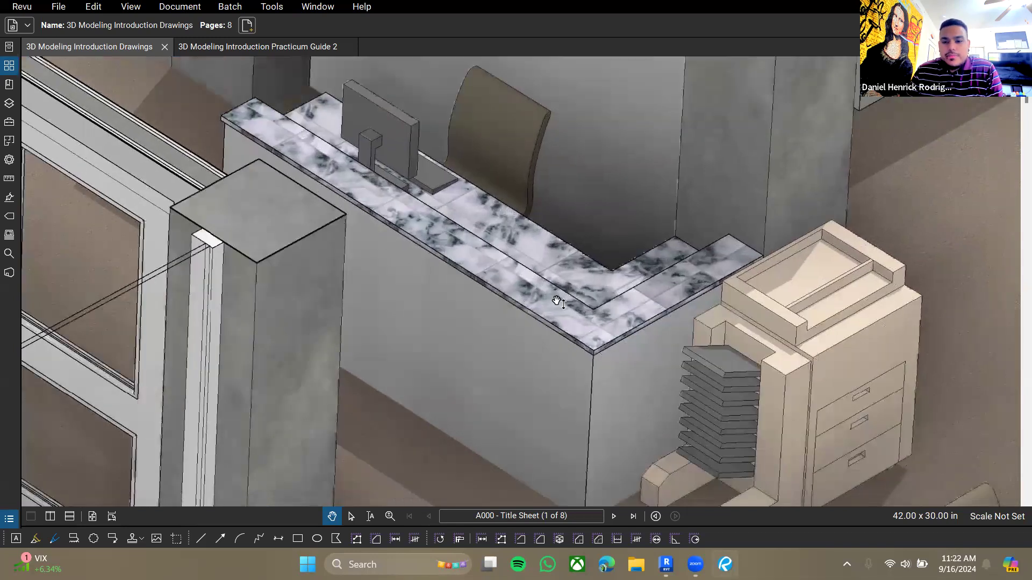
pyautogui.scroll(-3, 557, 286)
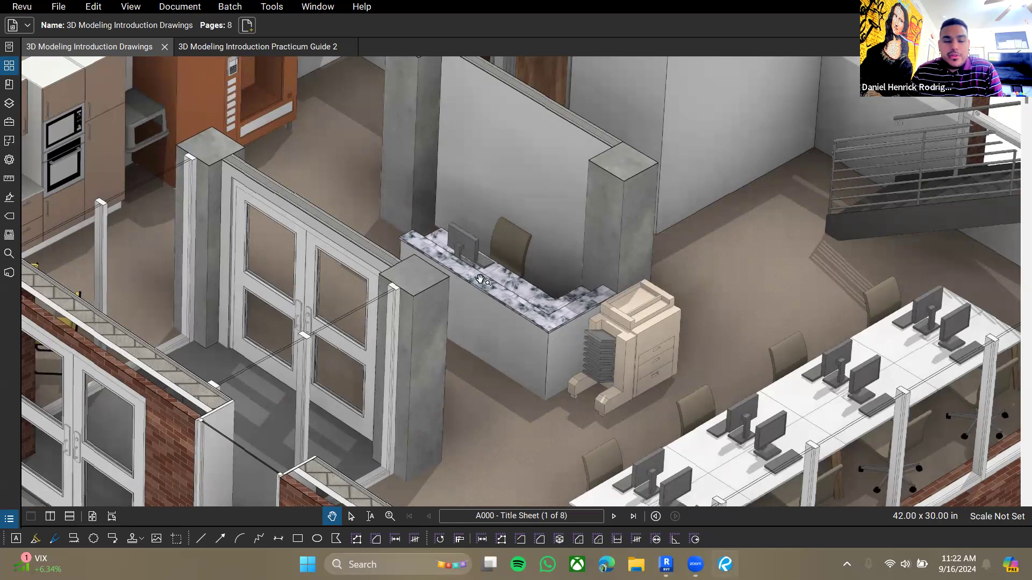
pyautogui.keyDown('ctrl'); pyautogui.scroll(-5, 484, 280); pyautogui.keyUp('ctrl')
pyautogui.moveTo(602, 408); pyautogui.dragTo(557, 101)
pyautogui.scroll(-6, 645, 227)
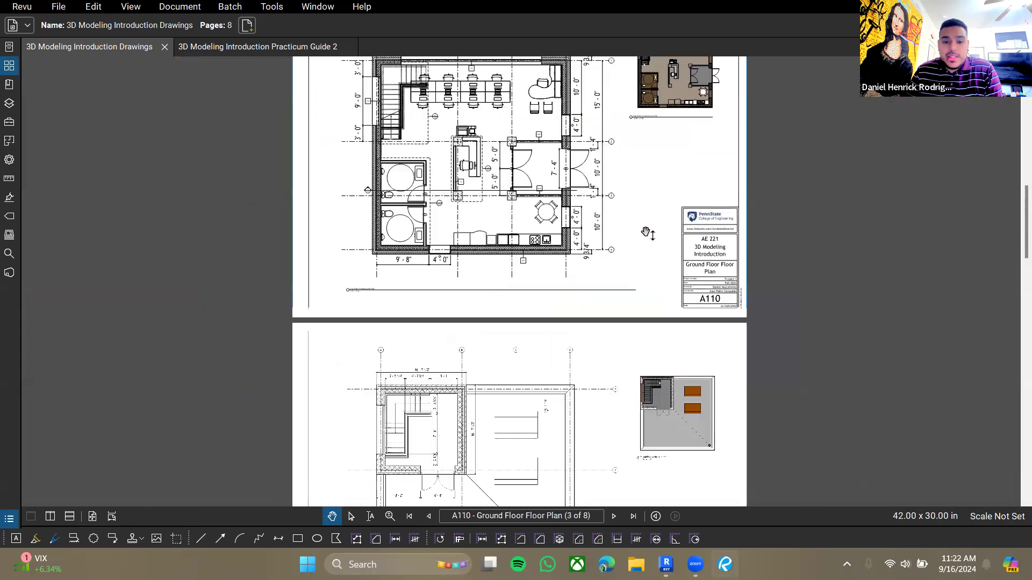
# - Follow the front desk callout on the ground floor plan to its detail on sheet A420 and study its countertop dimensions
pyautogui.moveTo(648, 231); pyautogui.dragTo(675, 371)
pyautogui.keyDown('ctrl'); pyautogui.scroll(6, 500, 327); pyautogui.keyUp('ctrl')
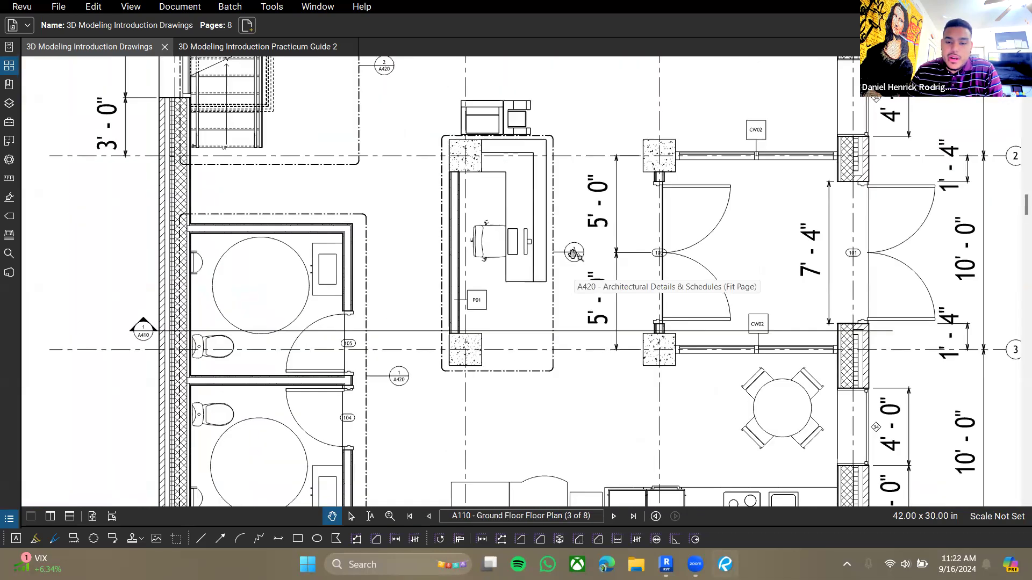
pyautogui.click(579, 259)
pyautogui.keyDown('ctrl'); pyautogui.scroll(5, 607, 288); pyautogui.keyUp('ctrl')
pyautogui.keyDown('ctrl'); pyautogui.scroll(2, 716, 233); pyautogui.keyUp('ctrl')
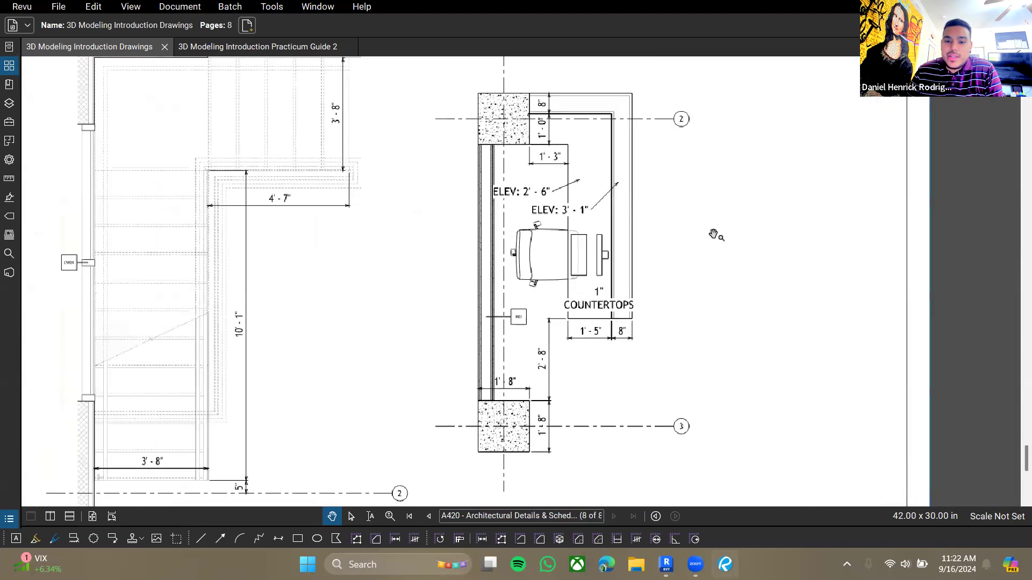
pyautogui.moveTo(670, 223); pyautogui.dragTo(638, 259)
pyautogui.keyDown('ctrl'); pyautogui.scroll(-1, 551, 247); pyautogui.keyUp('ctrl')
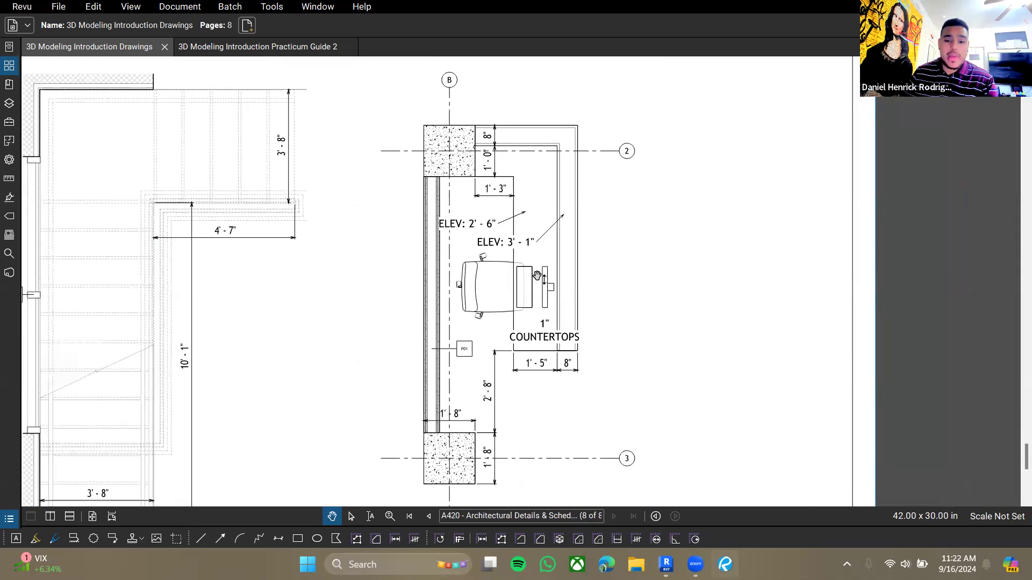
pyautogui.keyDown('ctrl'); pyautogui.scroll(-2, 484, 413); pyautogui.keyUp('ctrl')
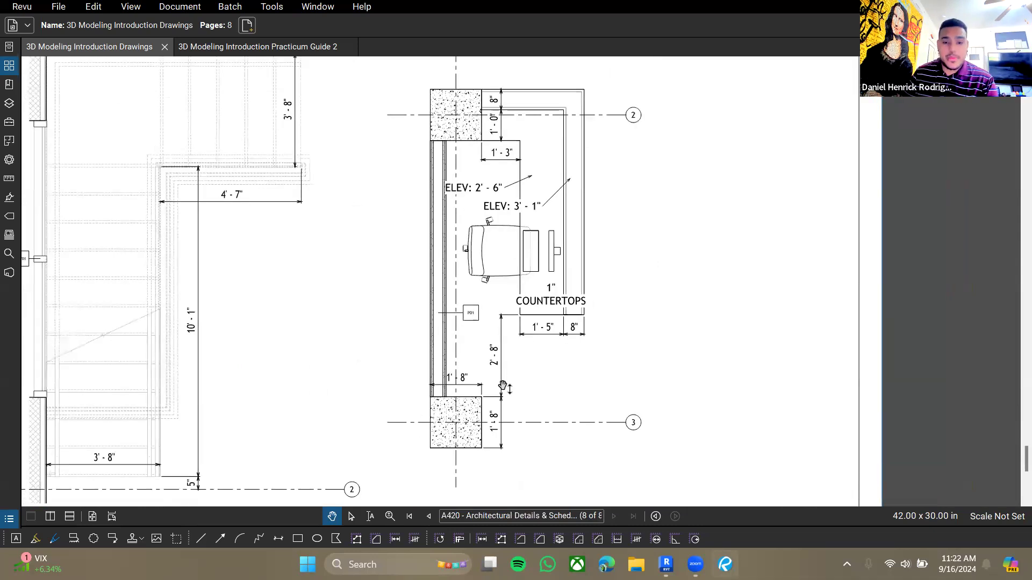
pyautogui.keyDown('ctrl'); pyautogui.scroll(-1, 442, 383); pyautogui.keyUp('ctrl')
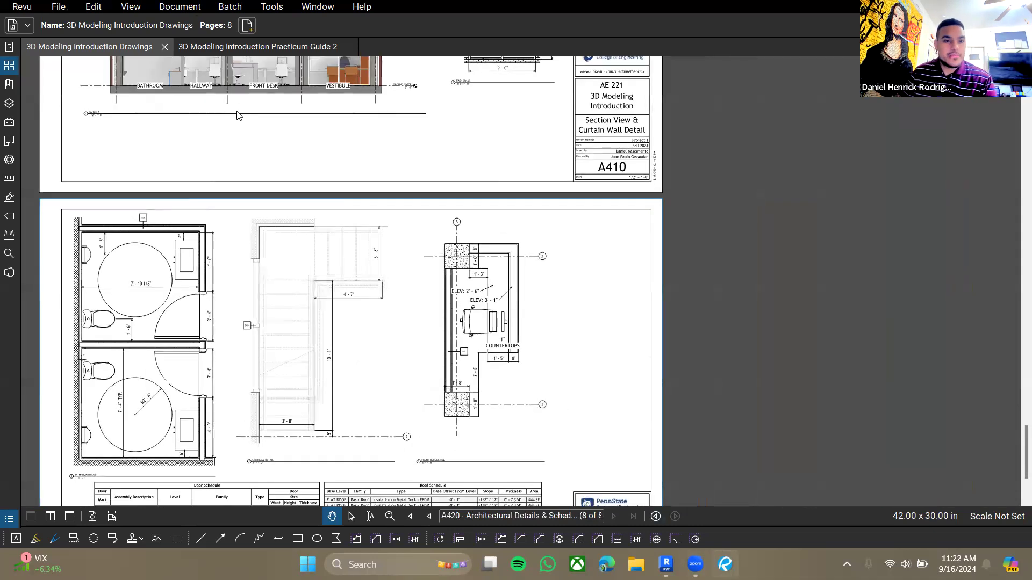
# - Read the practicum guide's front desk instructions, then briefly check the Revit model
pyautogui.click(257, 53)
pyautogui.moveTo(524, 399); pyautogui.dragTo(518, 265)
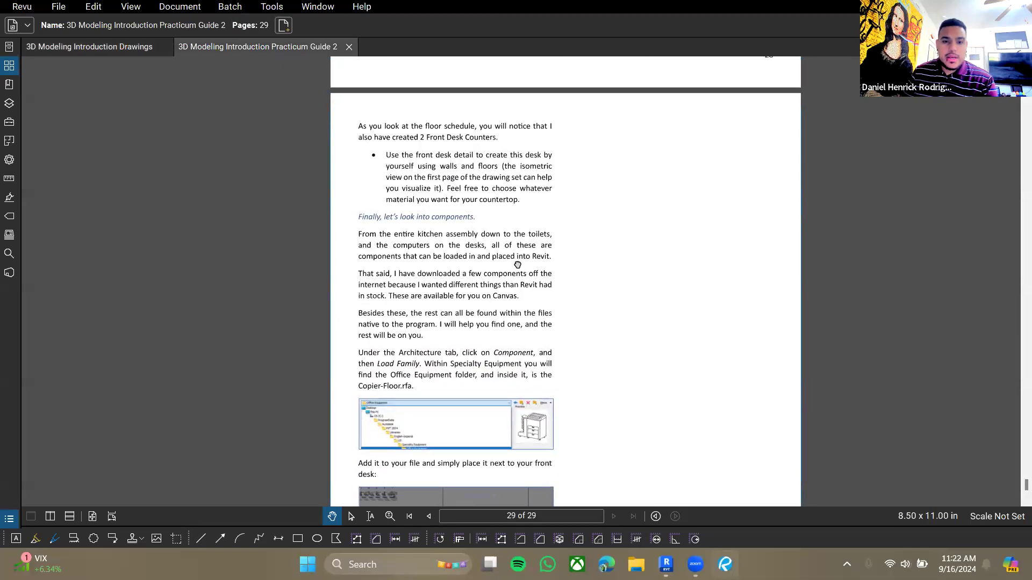
pyautogui.click(109, 51)
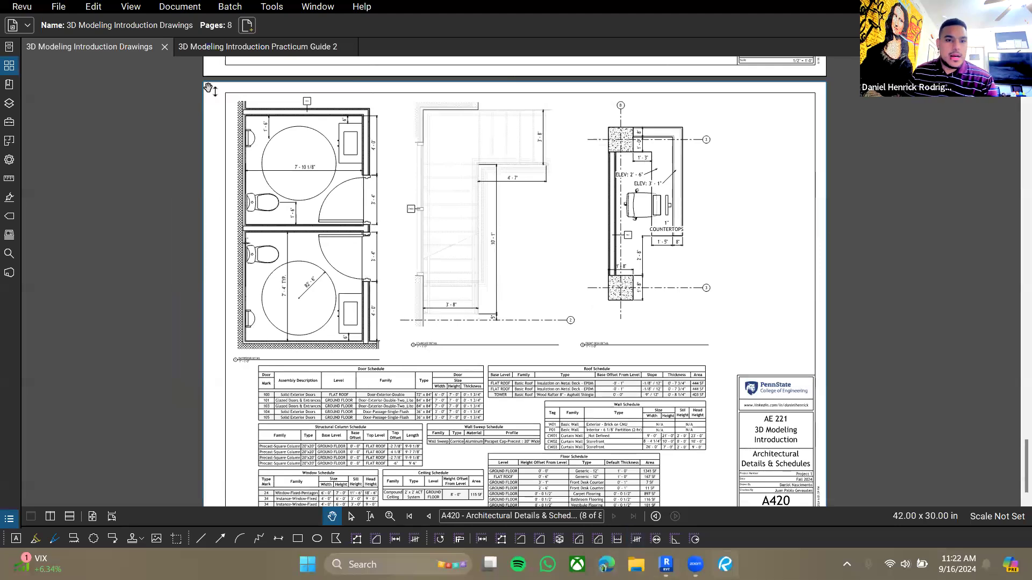
pyautogui.click(666, 565)
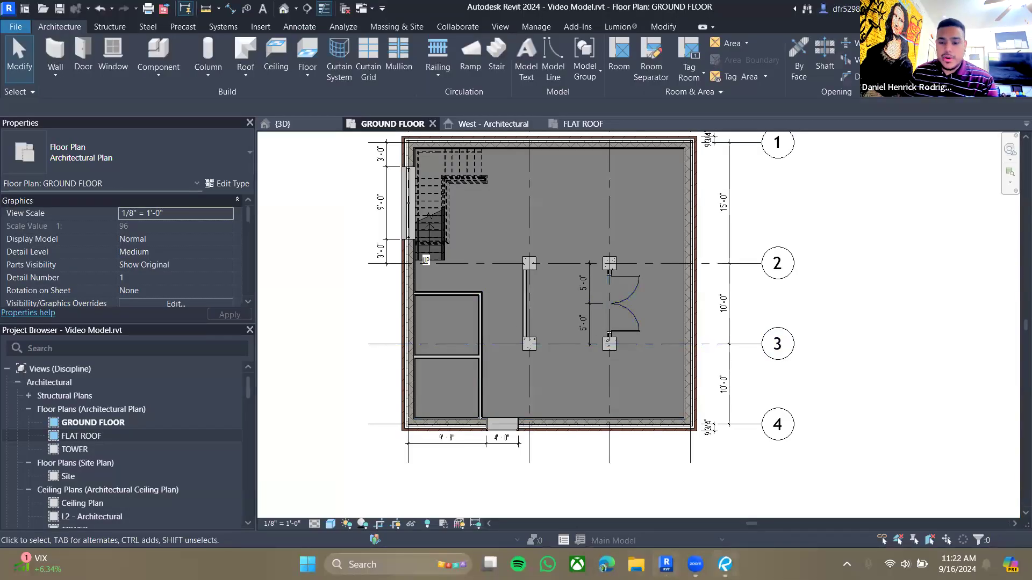
pyautogui.hotkey('alt', 'Tab')
# - Review the overall building isometric on the title sheet
pyautogui.scroll(15, 404, 159)
pyautogui.scroll(15, 404, 159)
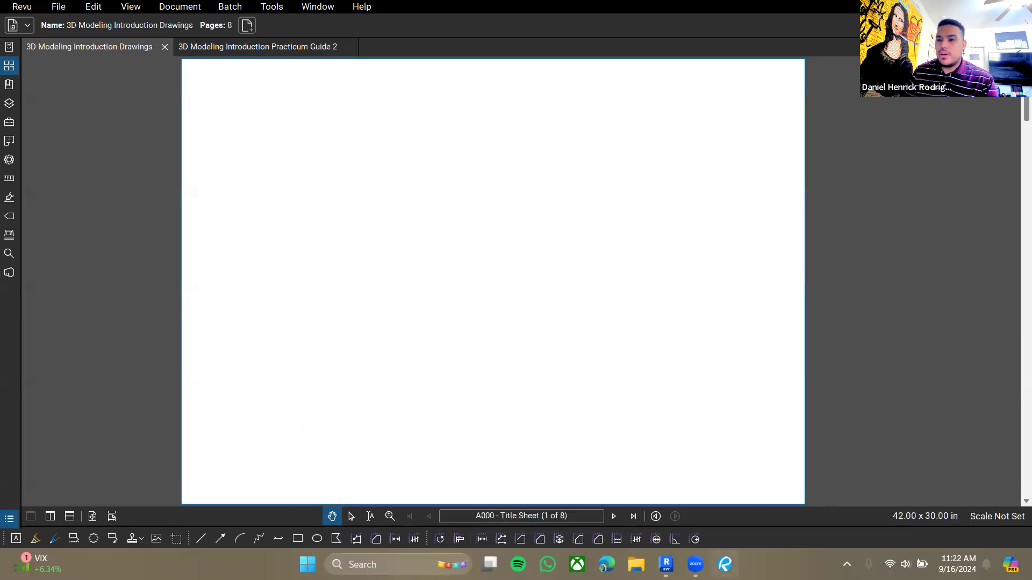
pyautogui.keyDown('ctrl'); pyautogui.scroll(3, 479, 327); pyautogui.keyUp('ctrl')
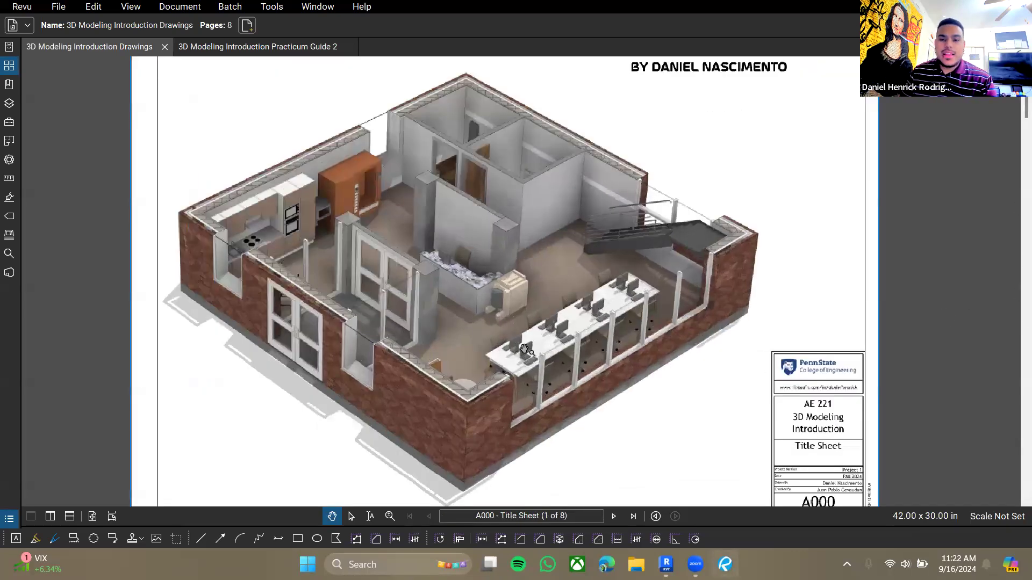
pyautogui.keyDown('ctrl'); pyautogui.scroll(1, 471, 306); pyautogui.keyUp('ctrl')
pyautogui.moveTo(433, 271); pyautogui.dragTo(447, 275)
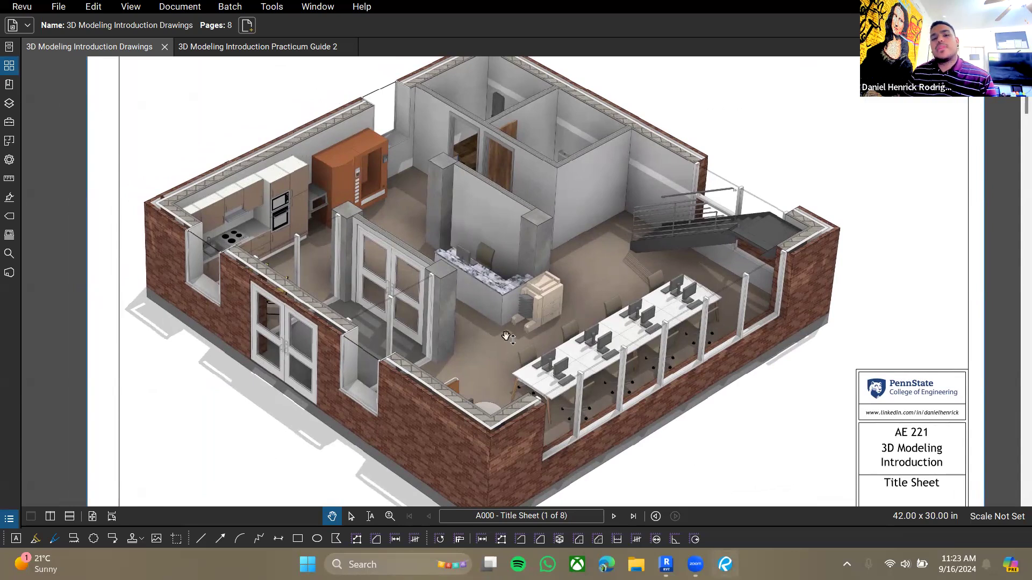
pyautogui.moveTo(518, 379); pyautogui.dragTo(506, 397)
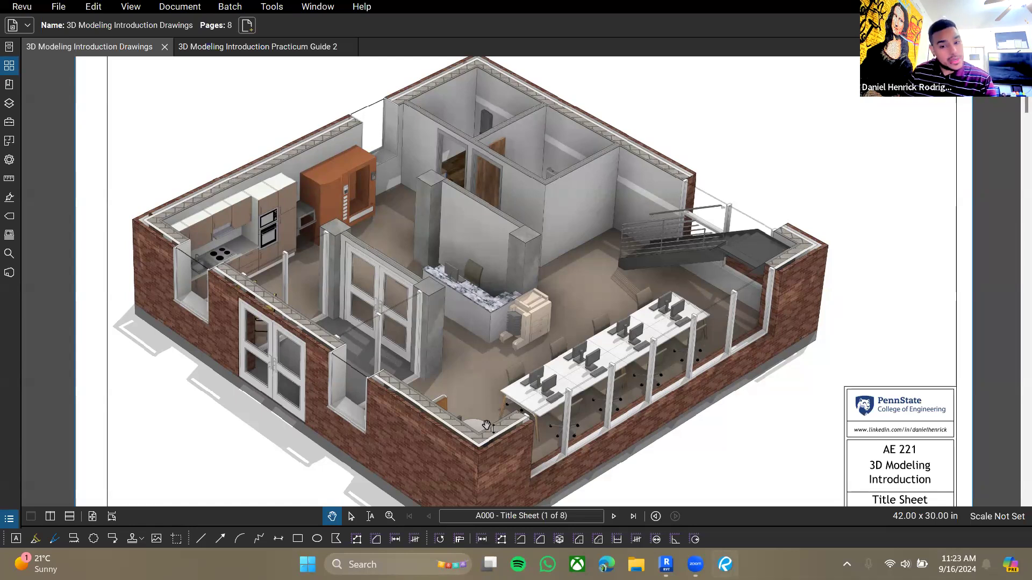
pyautogui.moveTo(487, 426); pyautogui.dragTo(506, 364)
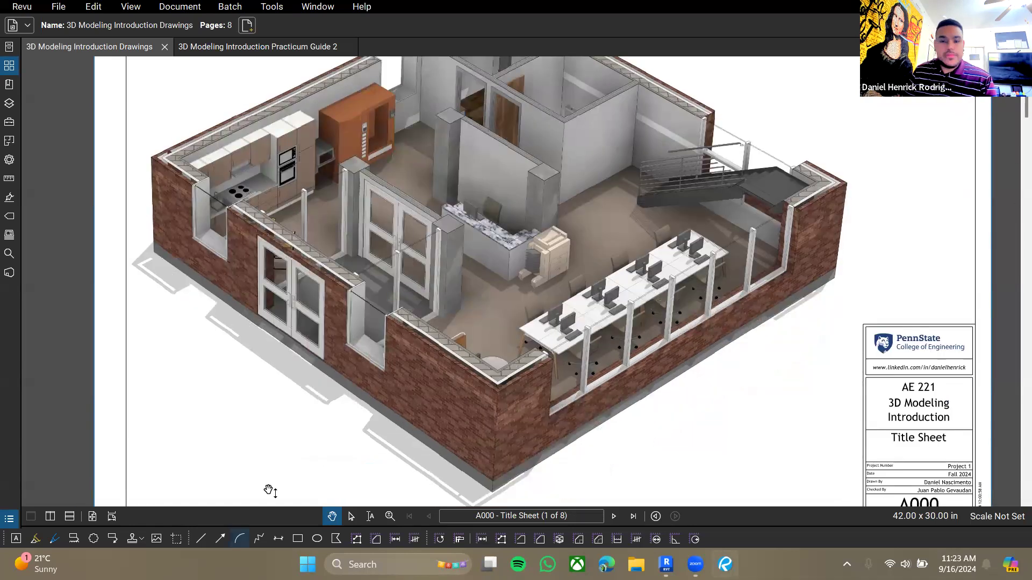
# - Examine the perspective views on sheet A010 and move on to the ground floor plan
pyautogui.click(615, 517)
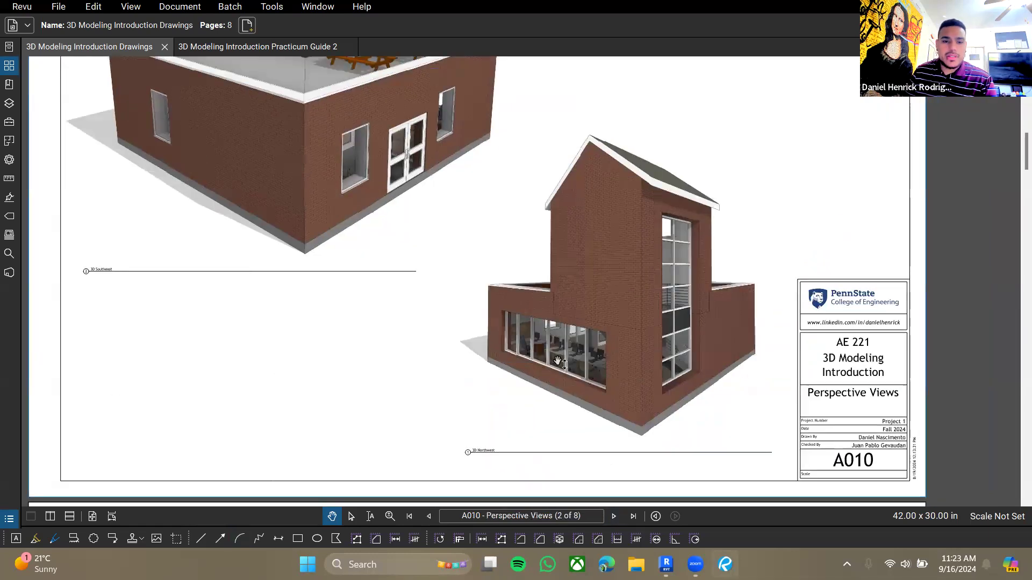
pyautogui.scroll(3, 487, 297)
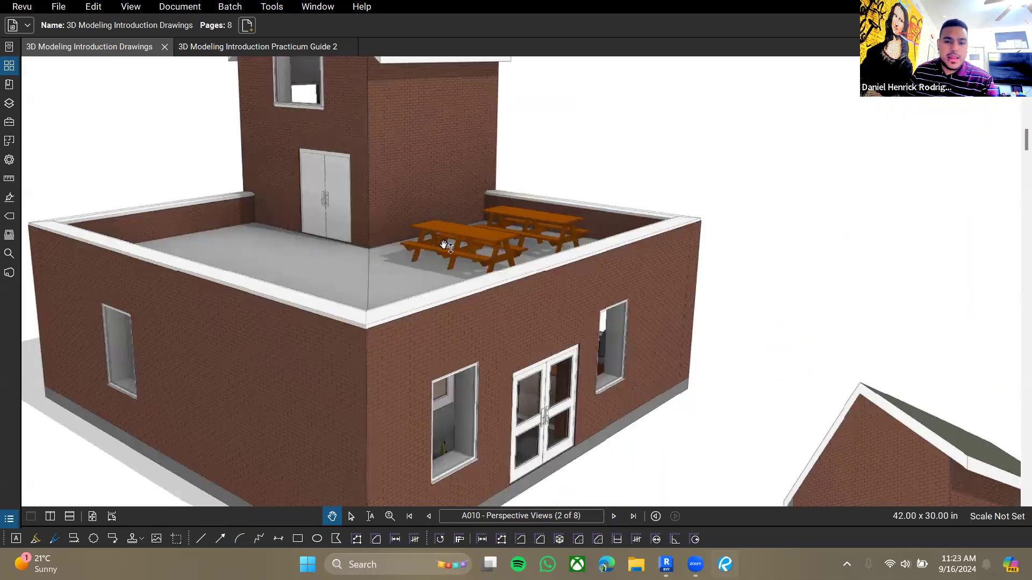
pyautogui.moveTo(490, 372); pyautogui.dragTo(501, 347)
pyautogui.scroll(-2, 521, 341)
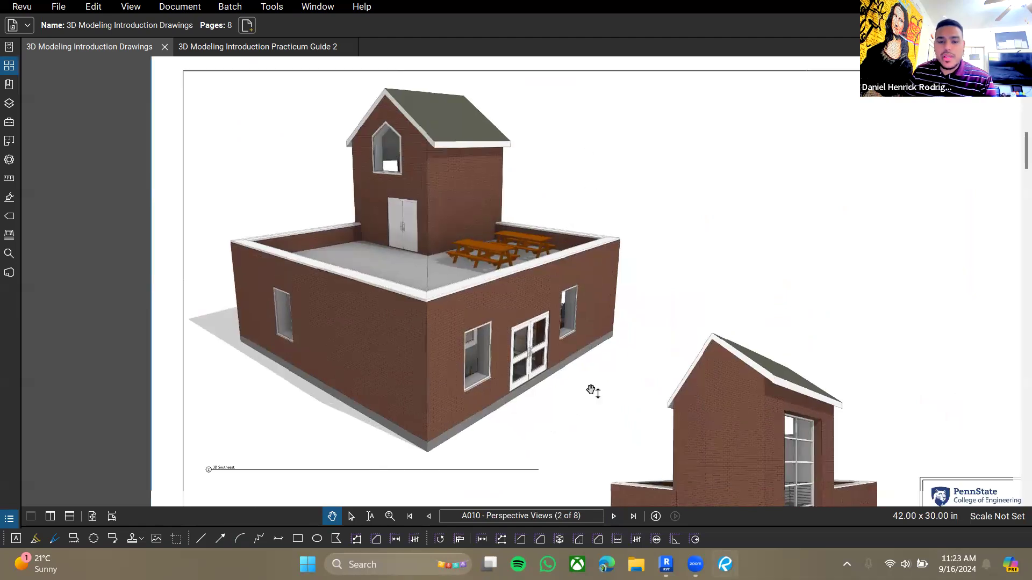
pyautogui.moveTo(593, 475); pyautogui.dragTo(532, 64)
pyautogui.moveTo(554, 455); pyautogui.dragTo(553, 281)
pyautogui.moveTo(556, 416); pyautogui.dragTo(533, 296)
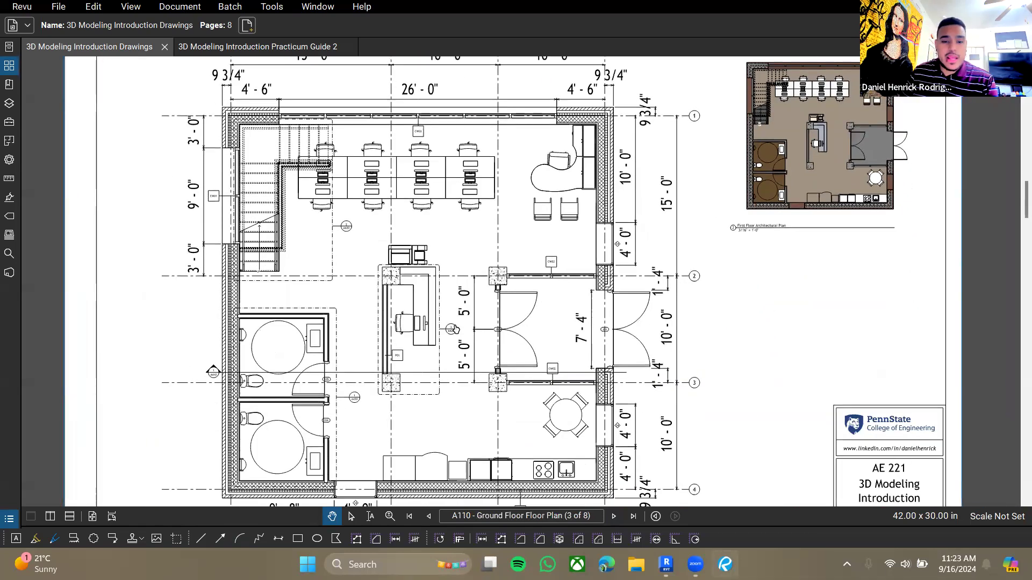
# - Inspect the front desk and furniture layout on ground floor plan sheet A110
pyautogui.scroll(5, 413, 314)
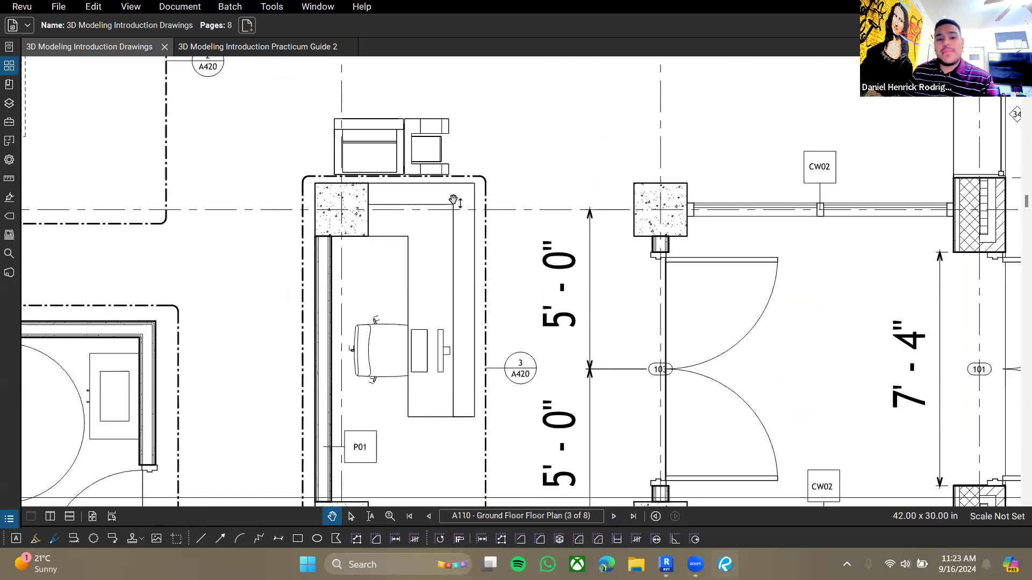
pyautogui.moveTo(587, 126); pyautogui.dragTo(399, 460)
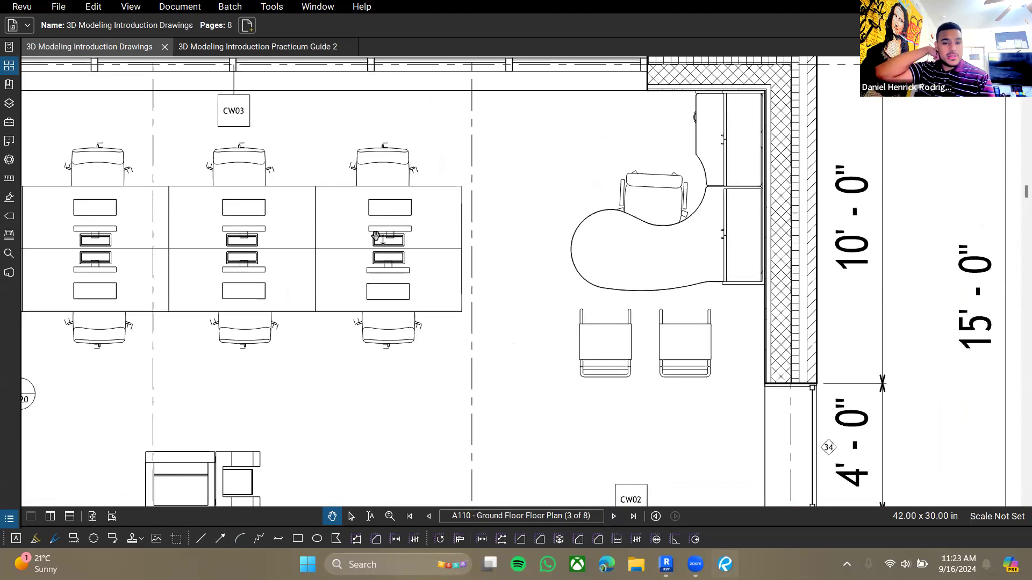
pyautogui.moveTo(324, 315); pyautogui.dragTo(358, 293)
pyautogui.keyDown('ctrl'); pyautogui.scroll(-3, 435, 276); pyautogui.keyUp('ctrl')
pyautogui.moveTo(437, 426); pyautogui.dragTo(508, 270)
pyautogui.keyDown('ctrl'); pyautogui.scroll(-2, 506, 275); pyautogui.keyUp('ctrl')
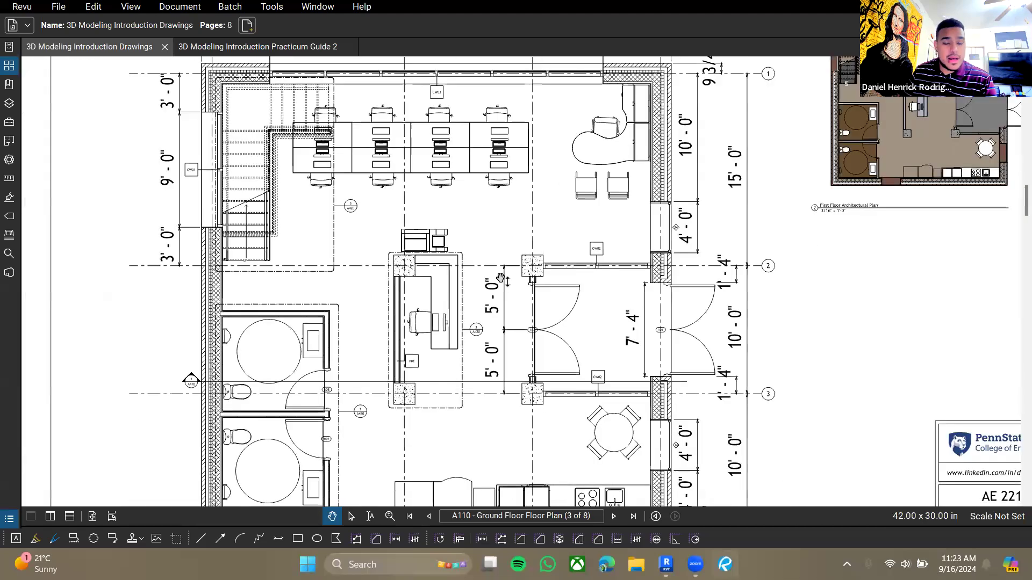
pyautogui.moveTo(450, 425); pyautogui.dragTo(492, 286)
pyautogui.moveTo(546, 210); pyautogui.dragTo(542, 213)
pyautogui.scroll(-5, 528, 237)
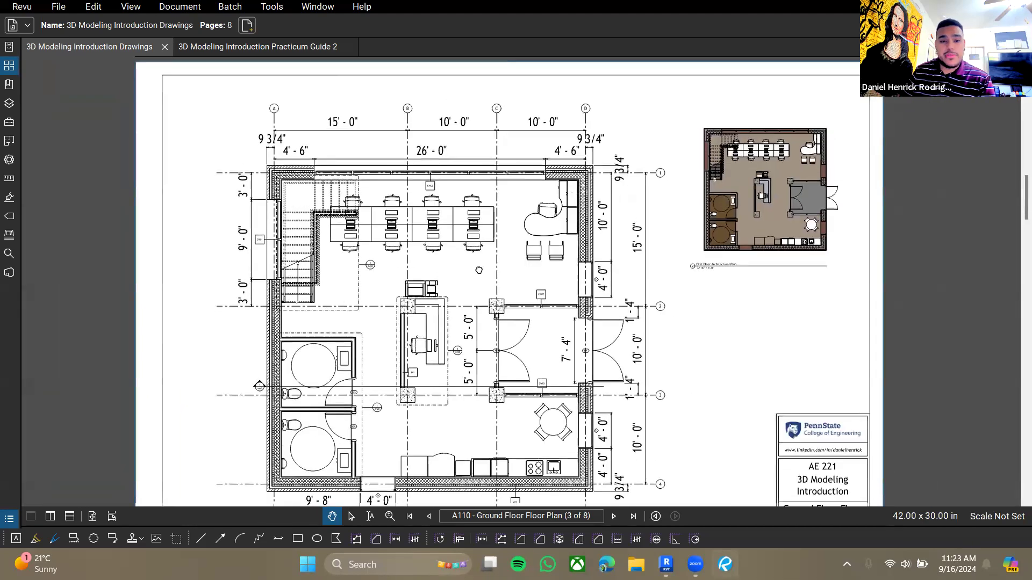
pyautogui.moveTo(479, 270); pyautogui.dragTo(480, 267)
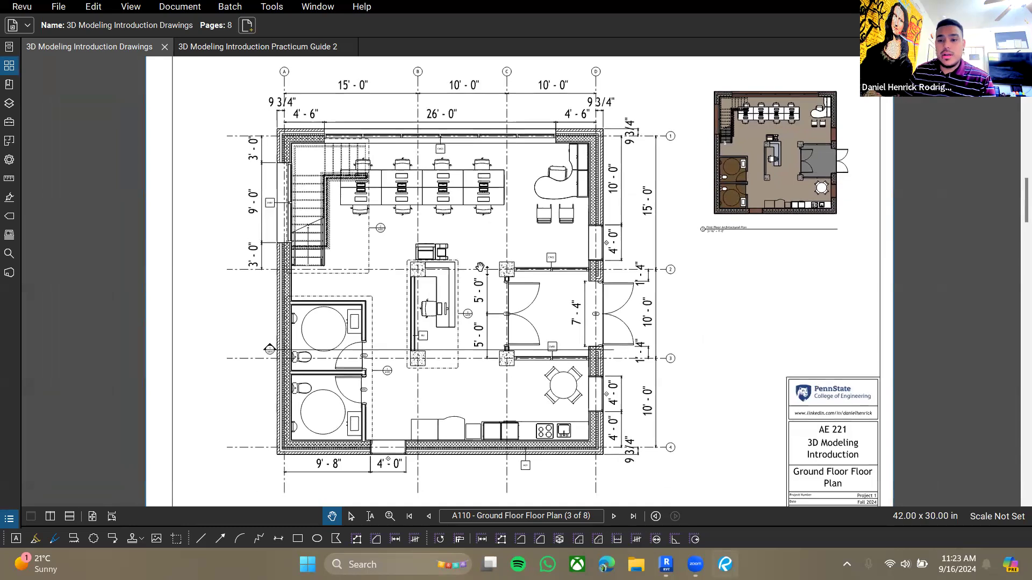
# - Examine the kitchen, front desk and copier area in the title sheet's isometric, then return to the ground floor plan sheet
pyautogui.scroll(-1, 478, 302)
pyautogui.scroll(15, 481, 290)
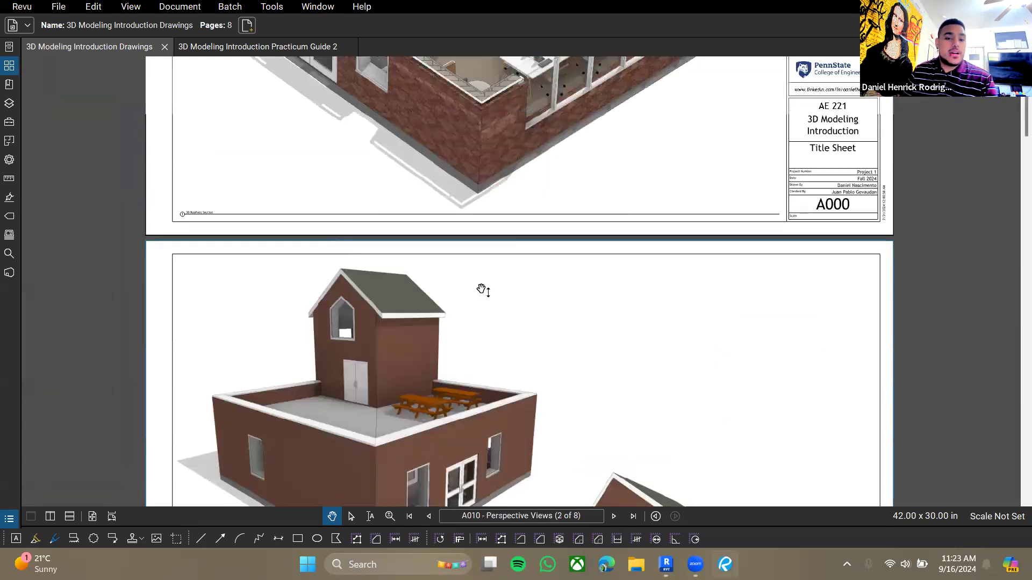
pyautogui.scroll(6, 264, 315)
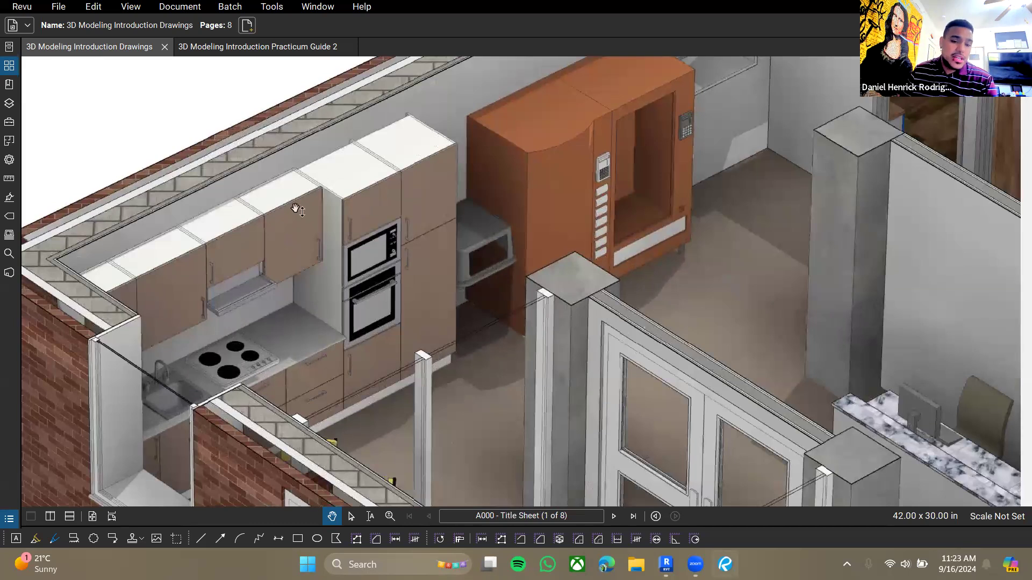
pyautogui.scroll(-3, 328, 333)
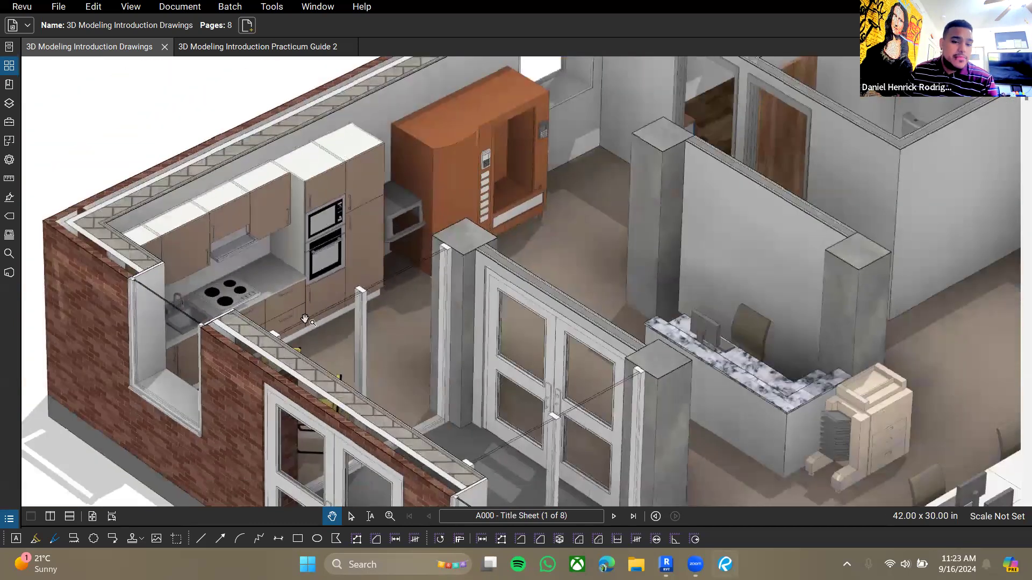
pyautogui.scroll(3, 288, 299)
pyautogui.moveTo(294, 269); pyautogui.dragTo(285, 281)
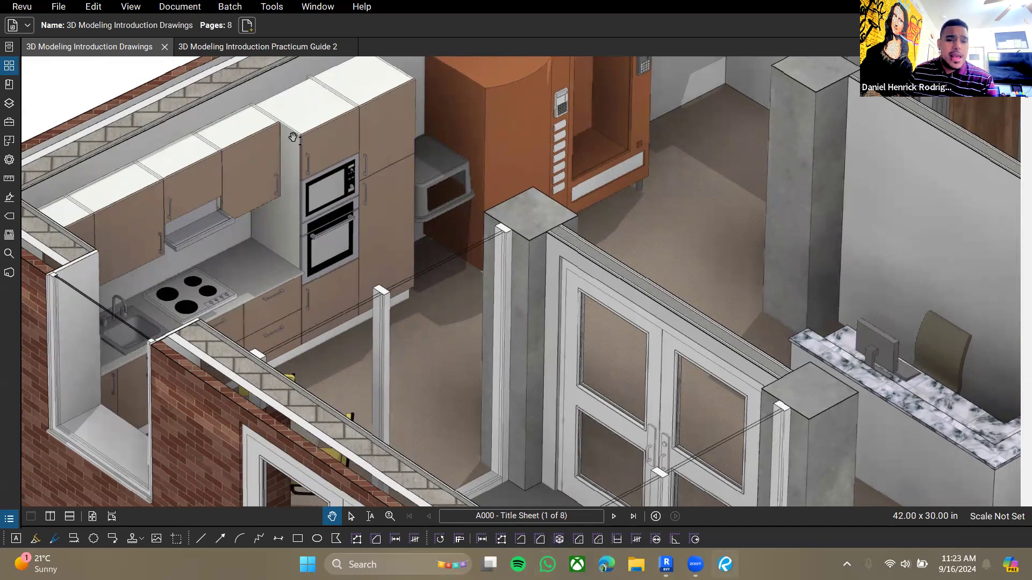
pyautogui.scroll(-3, 274, 204)
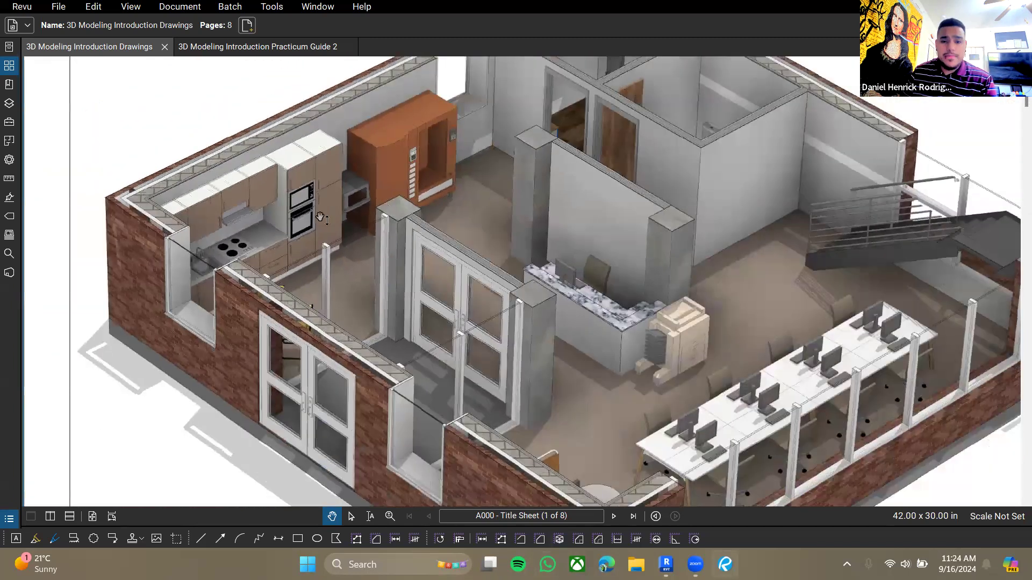
pyautogui.scroll(-3, 412, 313)
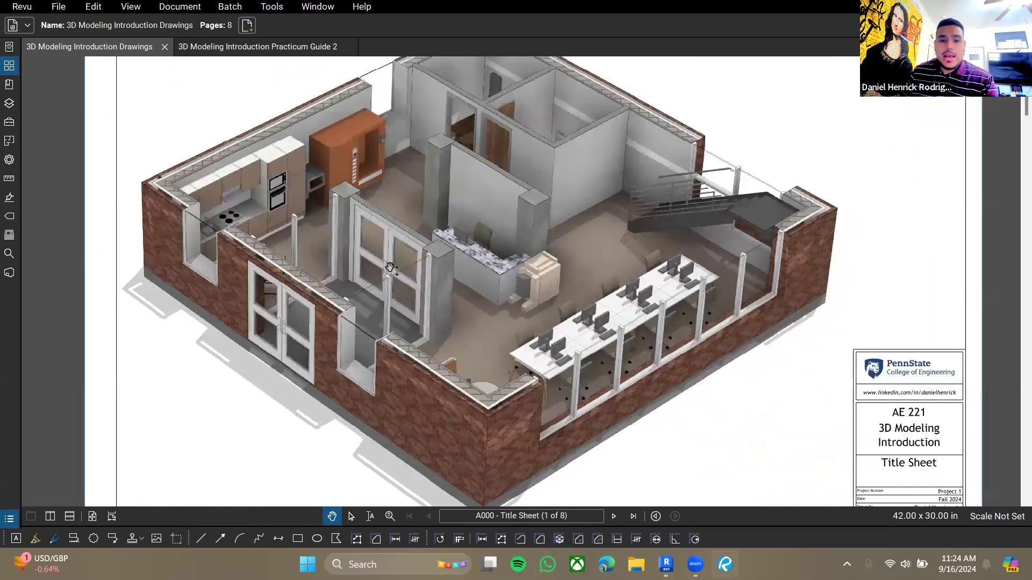
pyautogui.scroll(-10, 594, 380)
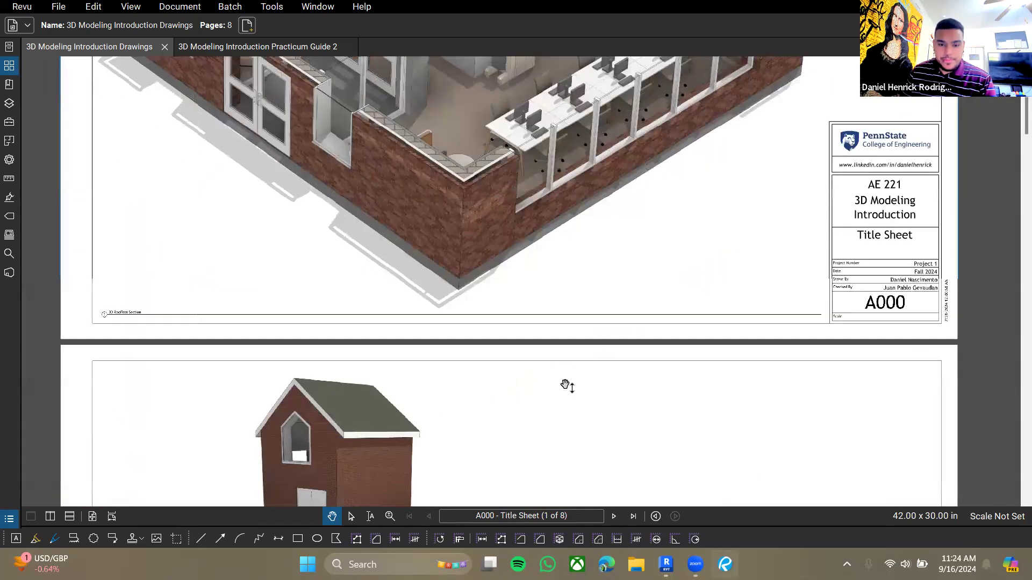
pyautogui.scroll(-8, 516, 242)
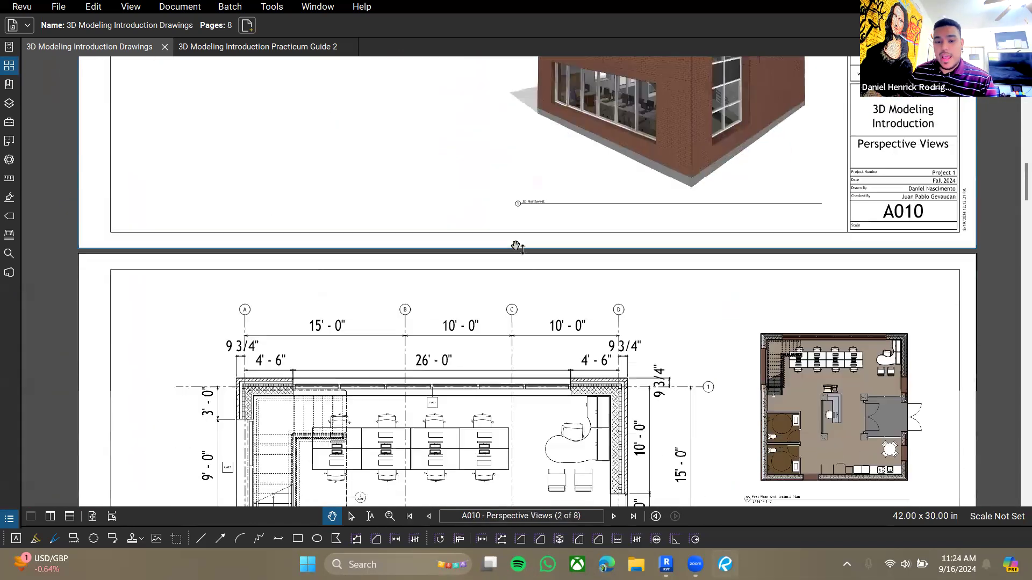
pyautogui.scroll(-2, 515, 374)
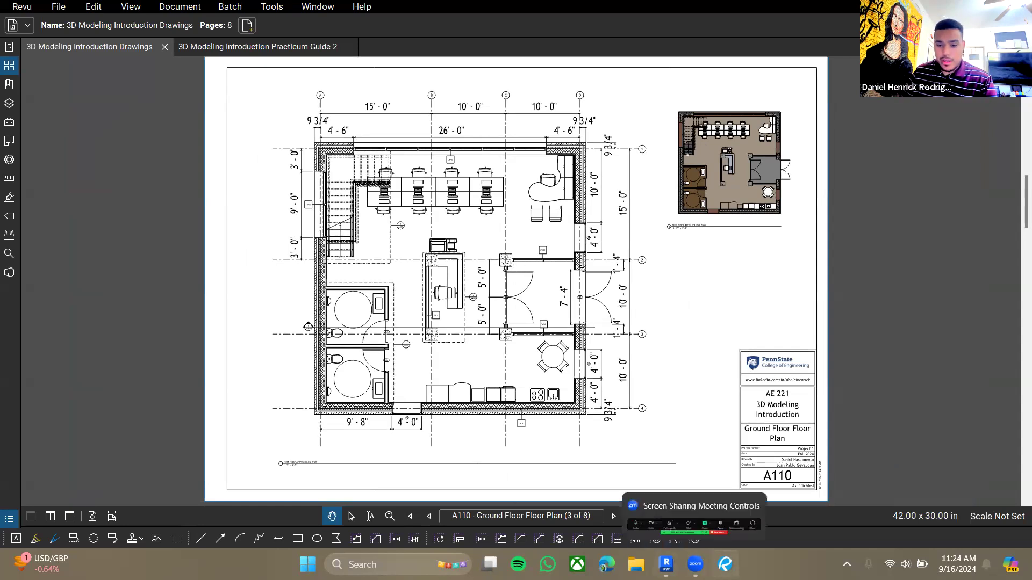
# - Switch to Revit and start placing a component, browsing the loaded family types for a copier
pyautogui.click(666, 565)
pyautogui.scroll(3, 519, 304)
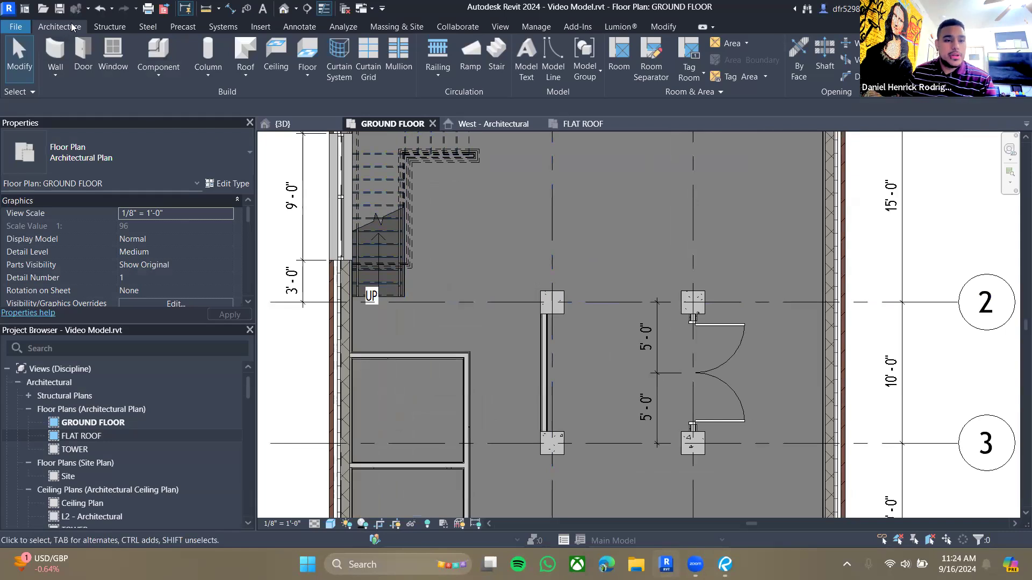
pyautogui.click(152, 49)
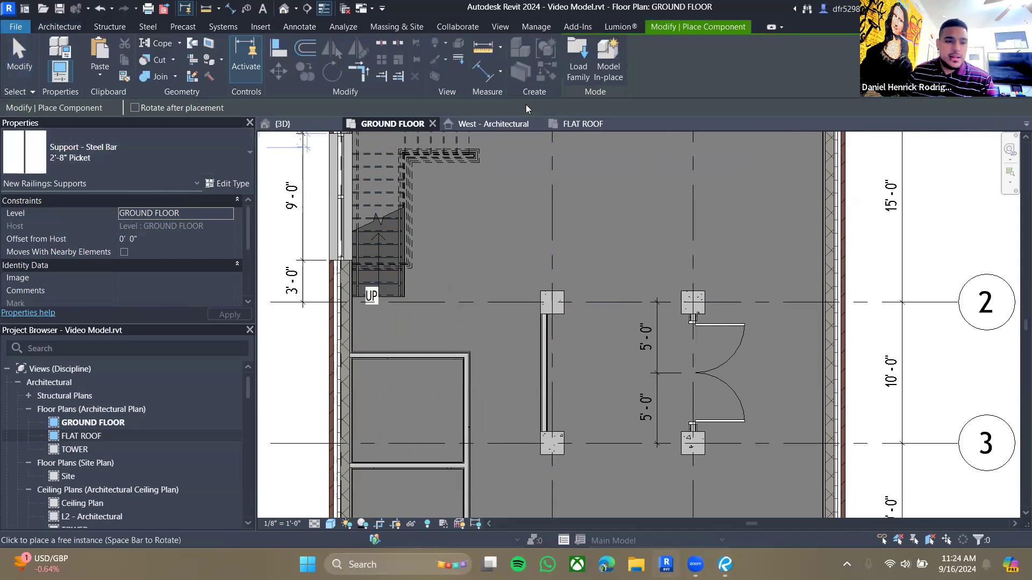
pyautogui.click(135, 152)
pyautogui.scroll(-5, 113, 329)
pyautogui.scroll(-3, 128, 347)
pyautogui.scroll(5, 129, 348)
pyautogui.scroll(-3, 134, 327)
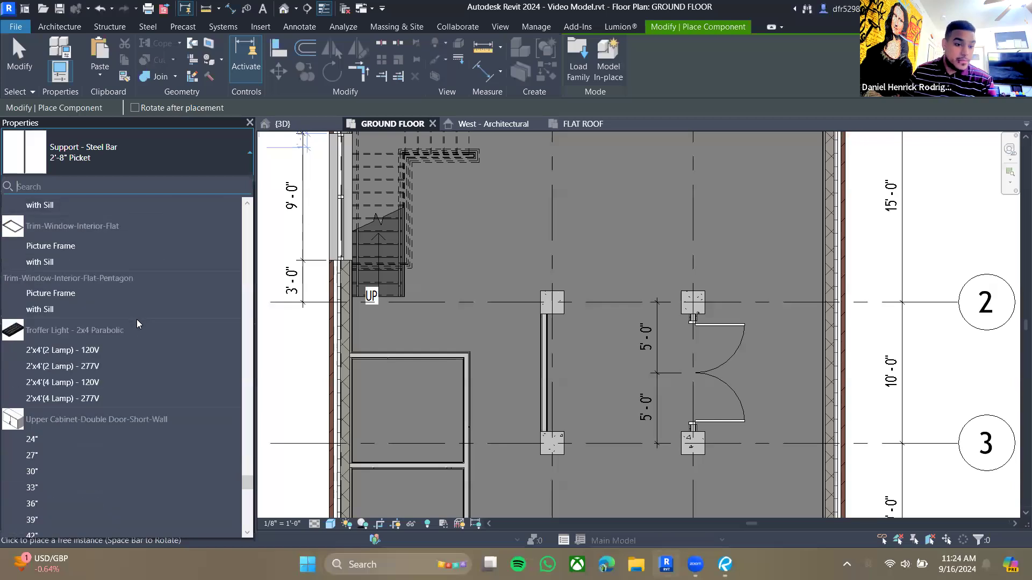
pyautogui.scroll(-2, 137, 324)
# - Open the family loader and browse the US library into the Specialty Equipment folder
pyautogui.click(571, 74)
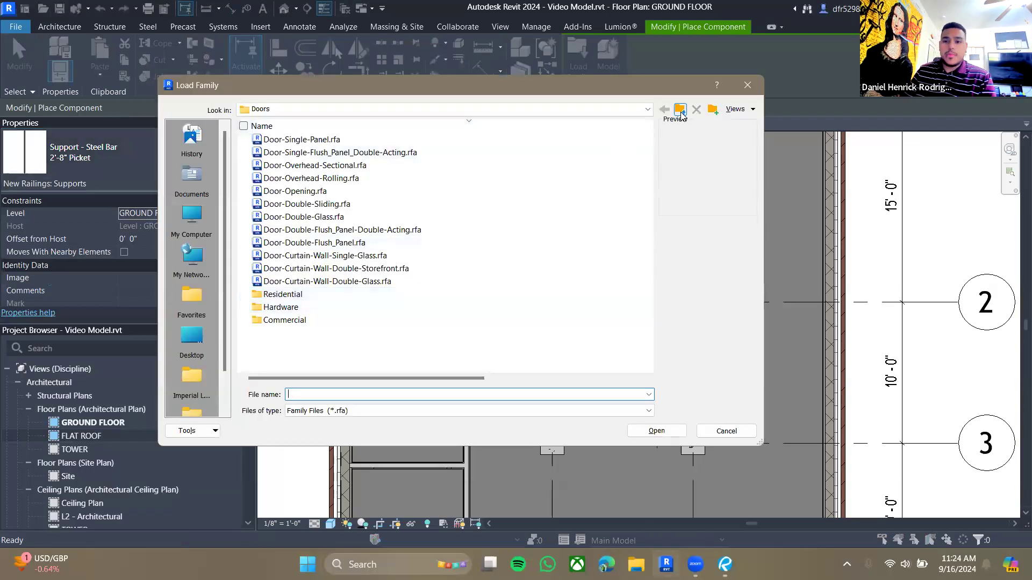
pyautogui.click(680, 110)
pyautogui.moveTo(649, 150)
pyautogui.mouseDown()
pyautogui.moveTo(640, 327)
pyautogui.moveTo(652, 142)
pyautogui.mouseUp()
pyautogui.scroll(-2, 334, 180)
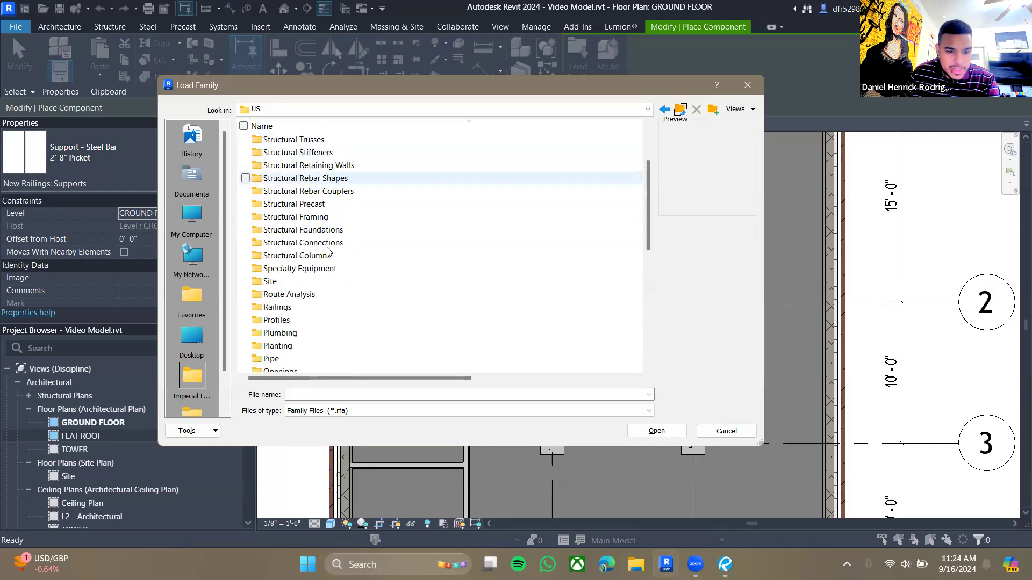
pyautogui.moveTo(652, 192); pyautogui.dragTo(654, 196)
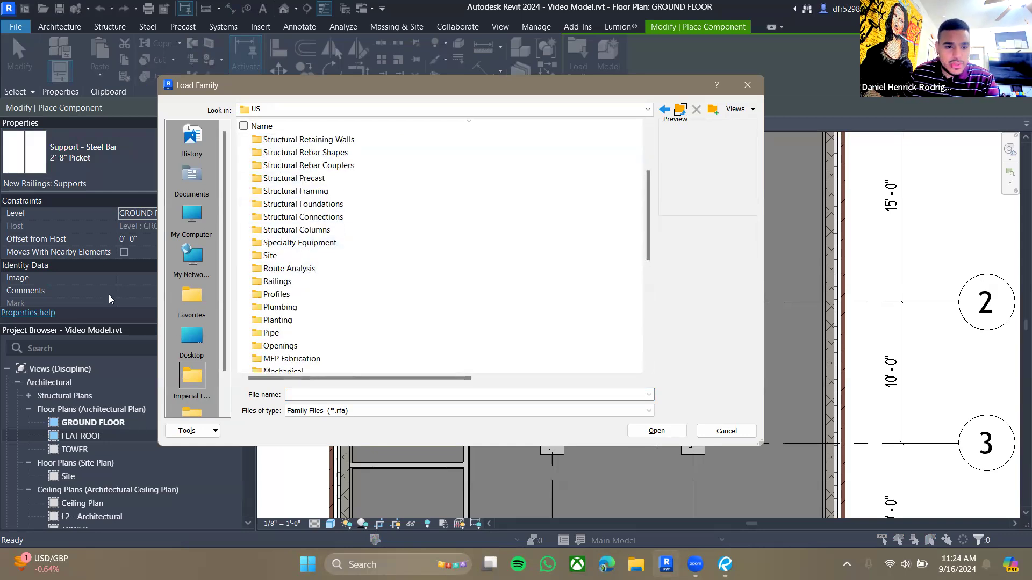
pyautogui.click(284, 244)
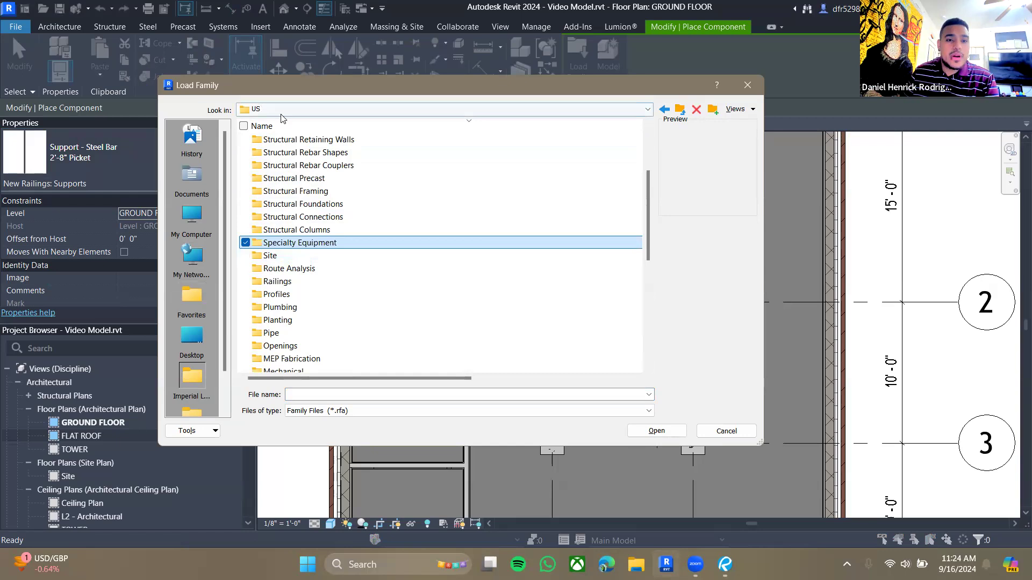
pyautogui.doubleClick(289, 243)
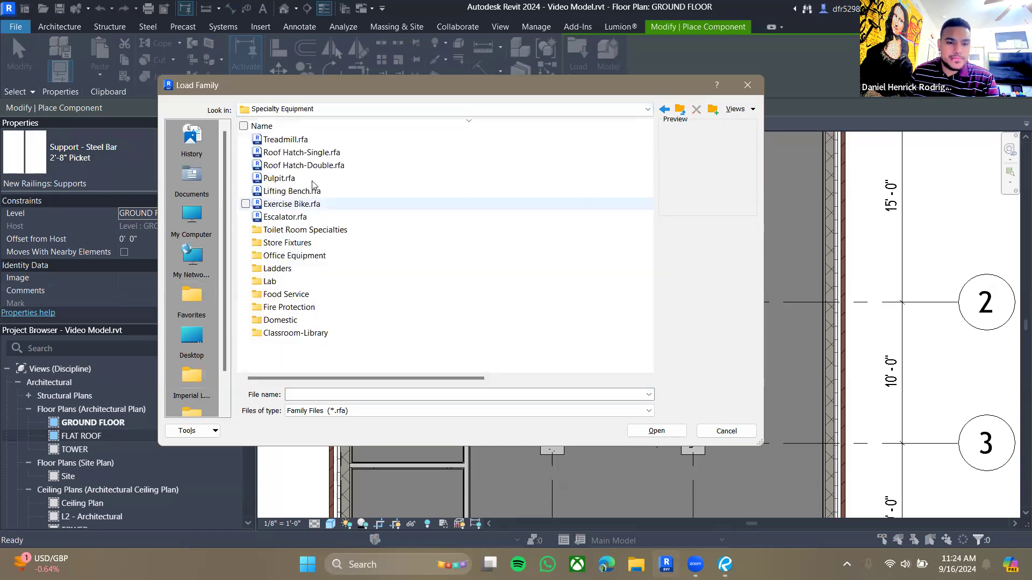
# - Load the Copier-Floor family from the Office Equipment folder
pyautogui.click(309, 144)
pyautogui.press('Down')
pyautogui.press('Down')
pyautogui.press('Down')
pyautogui.press('Down')
pyautogui.press('Down')
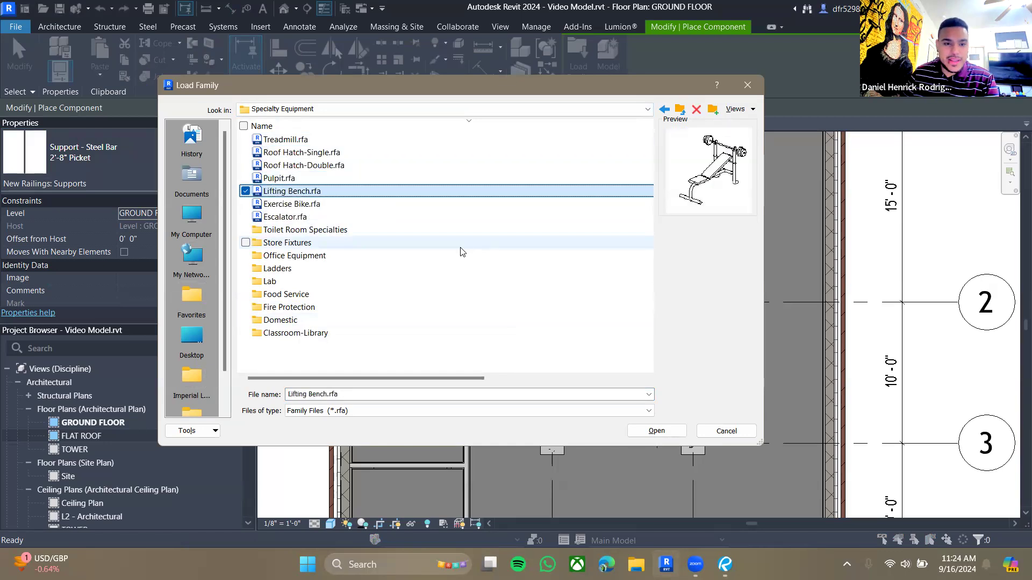
pyautogui.press('Up')
pyautogui.press('Down')
pyautogui.press('Down')
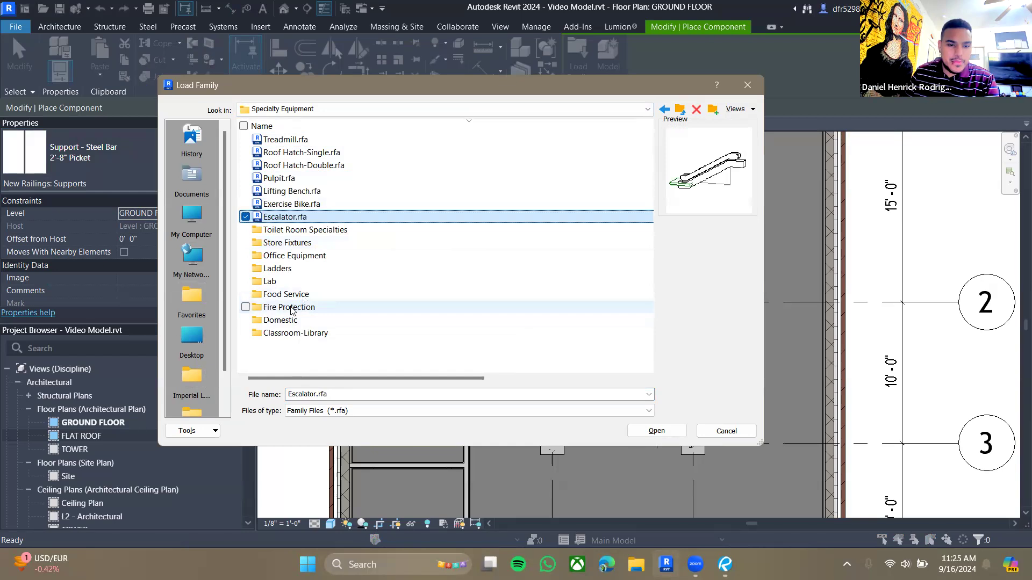
pyautogui.doubleClick(293, 255)
pyautogui.press('Down')
pyautogui.press('Down')
pyautogui.press('Down')
pyautogui.press('Down')
pyautogui.press('Down')
pyautogui.press('Down')
pyautogui.press('Down')
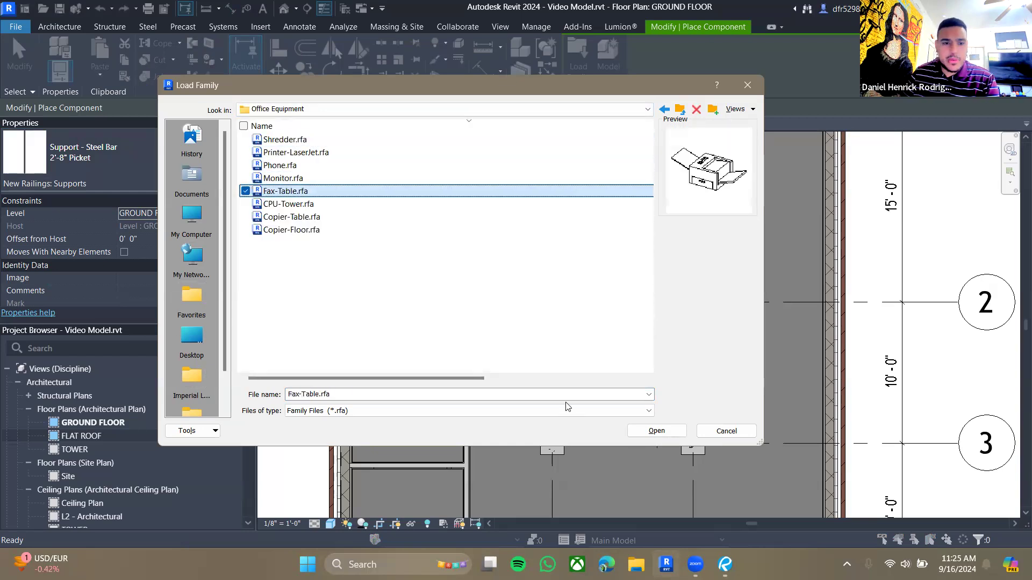
pyautogui.press('Down')
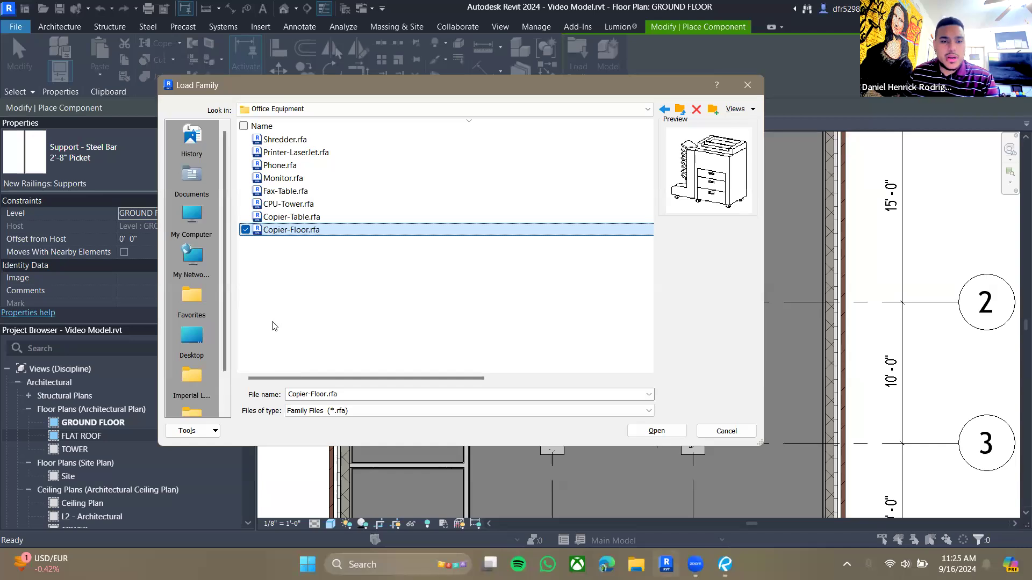
pyautogui.click(657, 430)
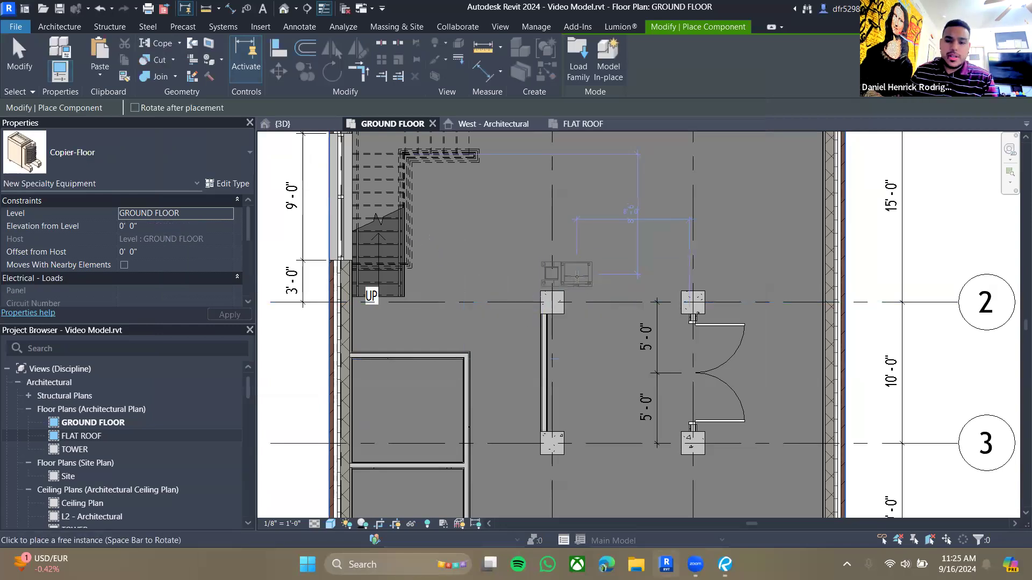
# - Place the copier in the ground floor plan just above the partition column near grid 2
pyautogui.scroll(3, 577, 275)
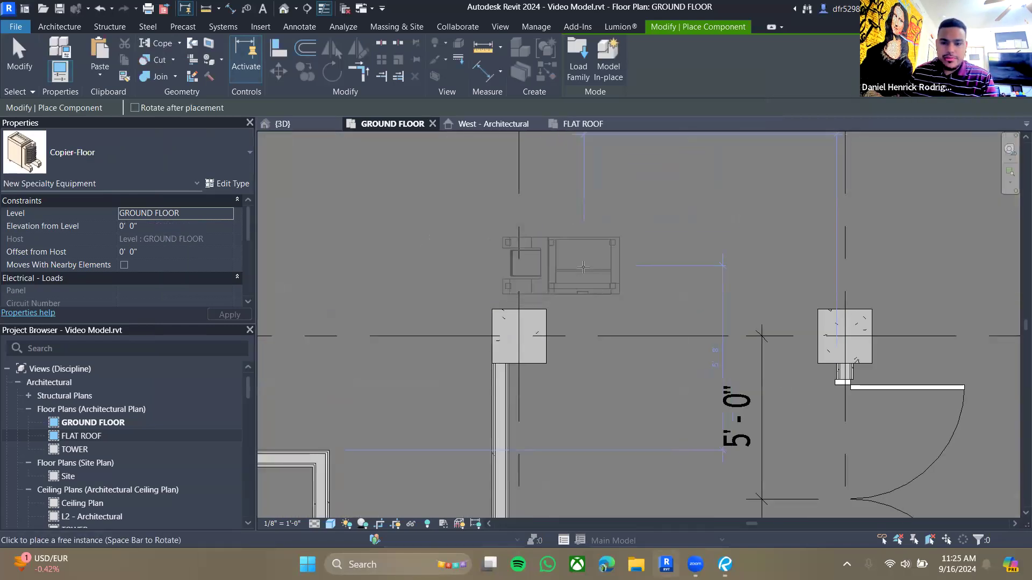
pyautogui.press('Escape')
pyautogui.press('Escape')
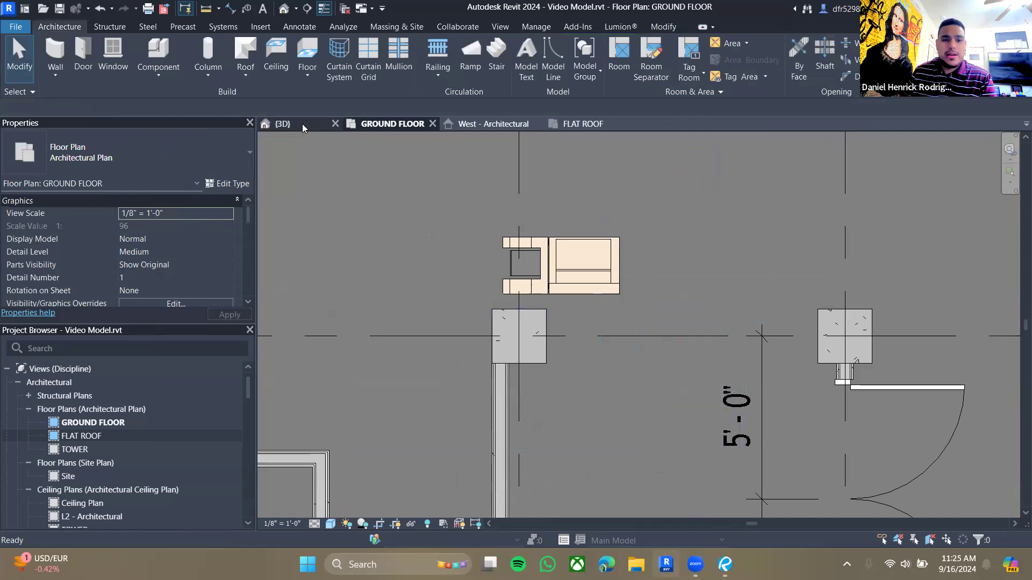
# - Temporarily hide the exterior walls and roof in the 3D view and inspect the placed copier
pyautogui.click(282, 123)
pyautogui.click(610, 383)
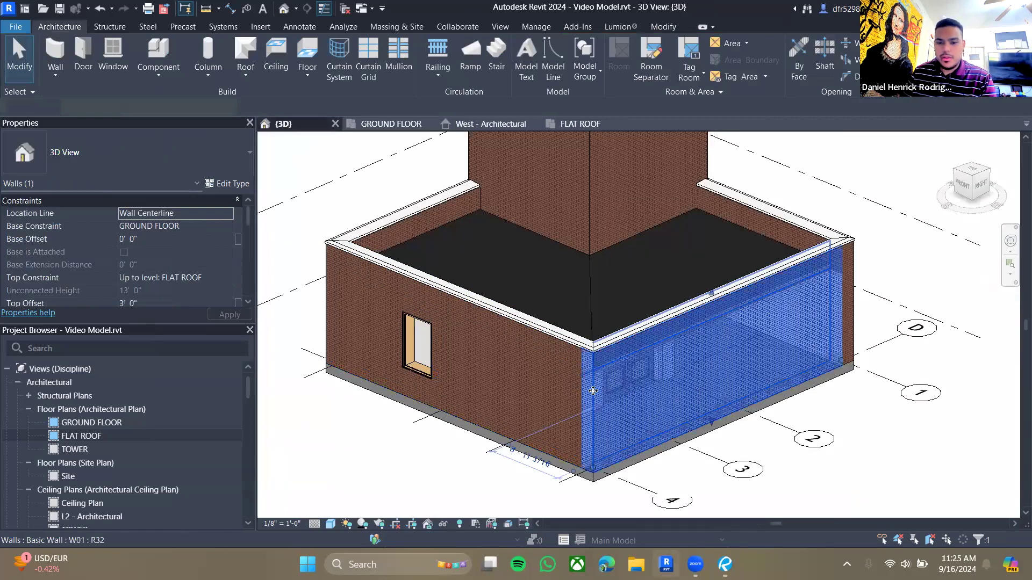
pyautogui.keyDown('ctrl'); pyautogui.click(564, 376); pyautogui.keyUp('ctrl')
pyautogui.keyDown('ctrl'); pyautogui.click(597, 296); pyautogui.keyUp('ctrl')
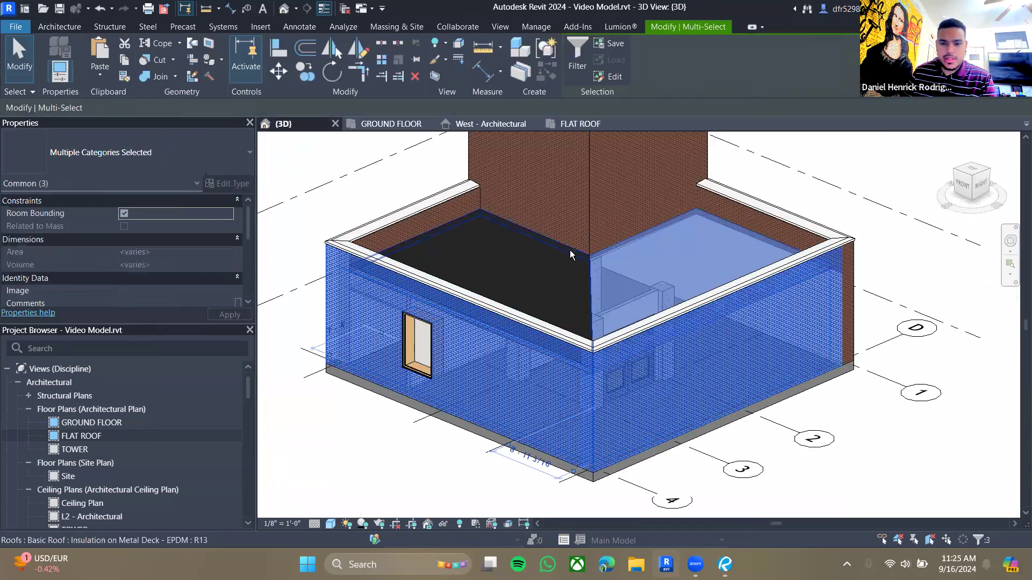
pyautogui.keyDown('ctrl'); pyautogui.click(592, 299); pyautogui.keyUp('ctrl')
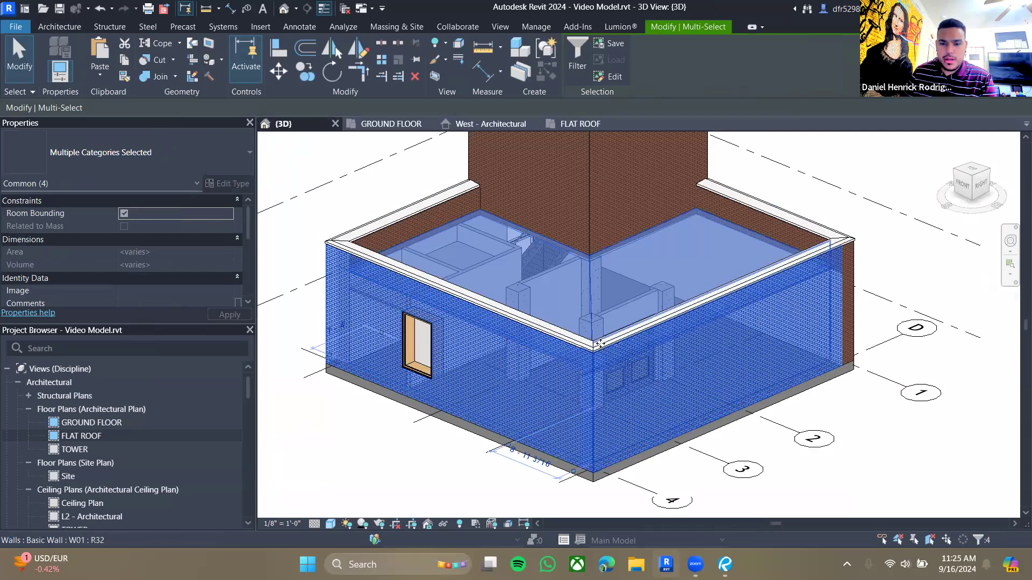
pyautogui.keyDown('ctrl'); pyautogui.click(600, 340); pyautogui.keyUp('ctrl')
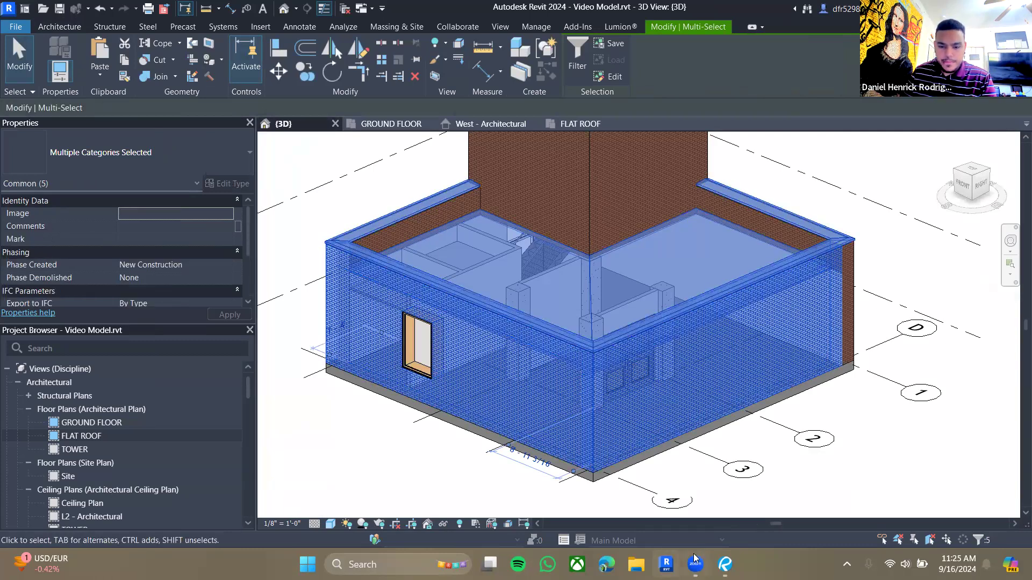
pyautogui.click(443, 525)
pyautogui.click(473, 490)
pyautogui.keyDown('shift'); pyautogui.moveTo(816, 381); pyautogui.dragTo(457, 380, button='middle'); pyautogui.keyUp('shift')
pyautogui.moveTo(369, 323); pyautogui.dragTo(525, 376, button='middle')
pyautogui.scroll(2, 484, 364)
pyautogui.click(587, 348)
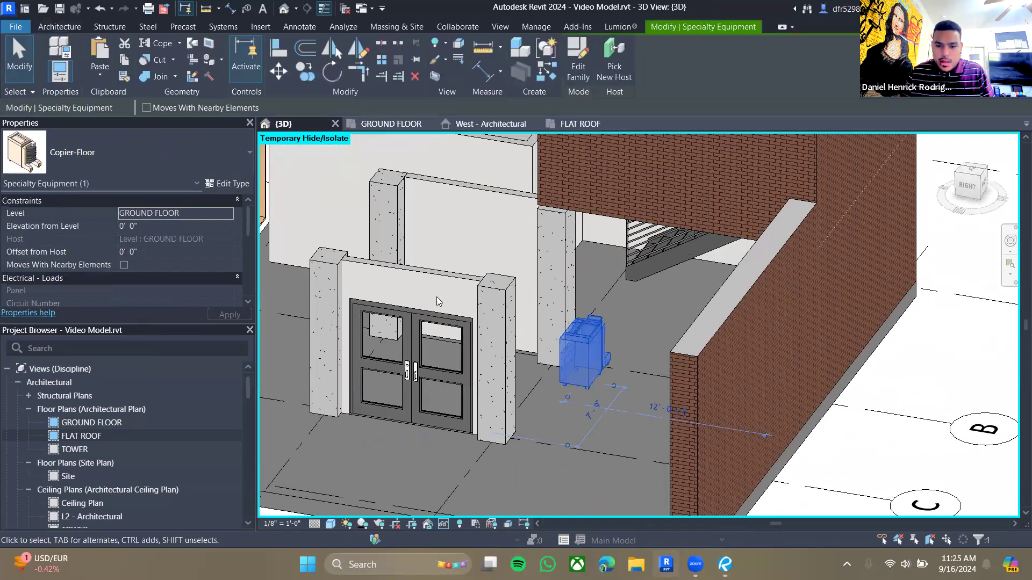
# - Compare the copier's placement between the ground floor plan and the 3D view
pyautogui.click(392, 124)
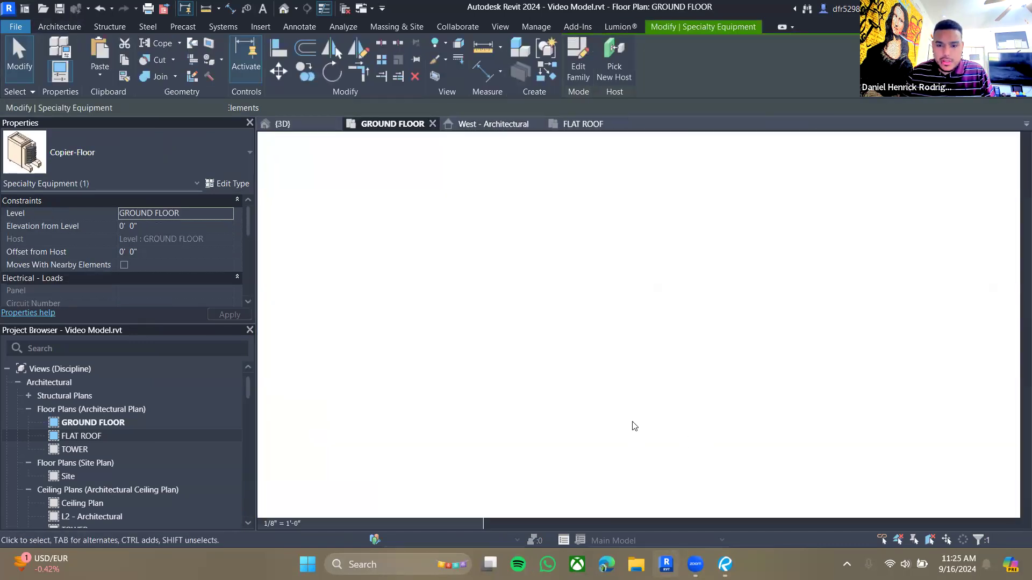
pyautogui.scroll(2, 598, 351)
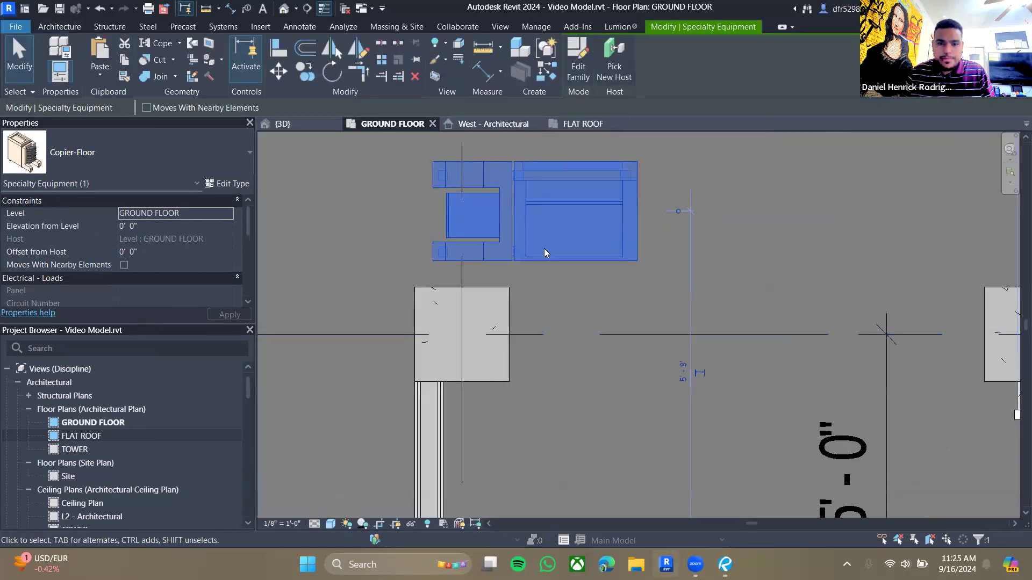
pyautogui.press('Escape')
pyautogui.click(282, 124)
pyautogui.click(596, 367)
pyautogui.scroll(2, 585, 403)
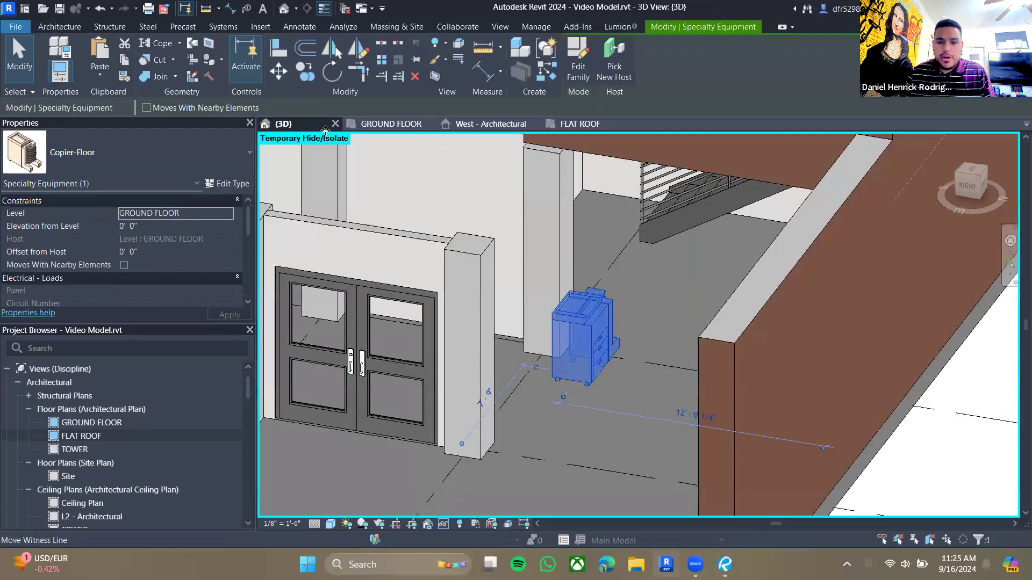
pyautogui.click(391, 123)
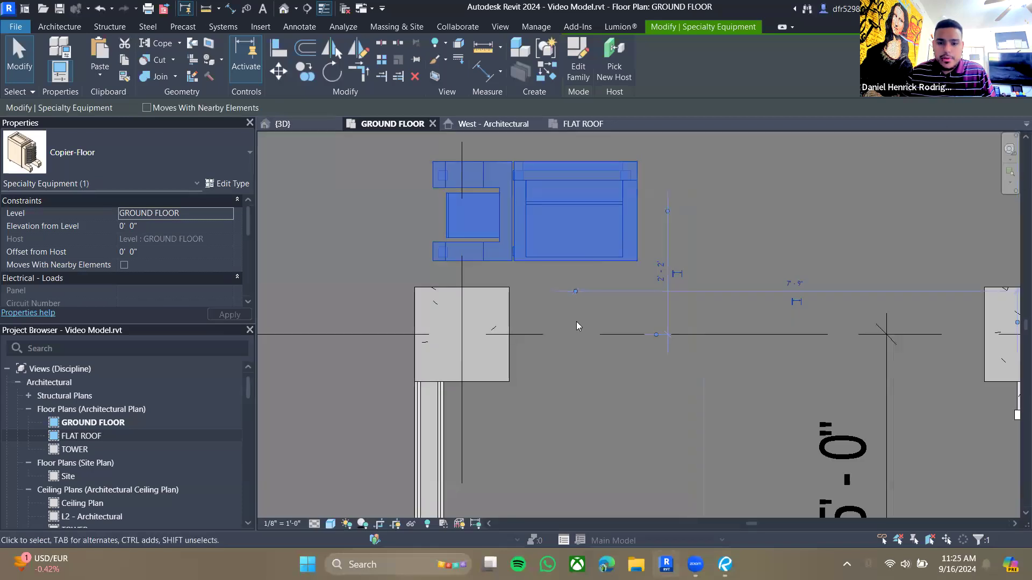
pyautogui.scroll(-3, 674, 269)
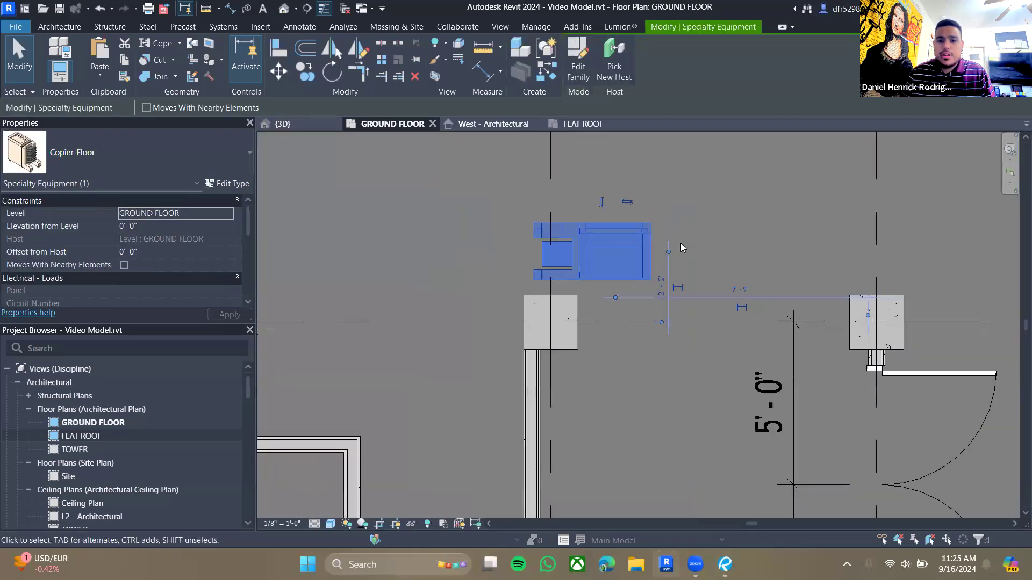
# - Flip the copier horizontally so it faces the opposite direction
pyautogui.click(627, 202)
pyautogui.press('Escape')
pyautogui.click(603, 243)
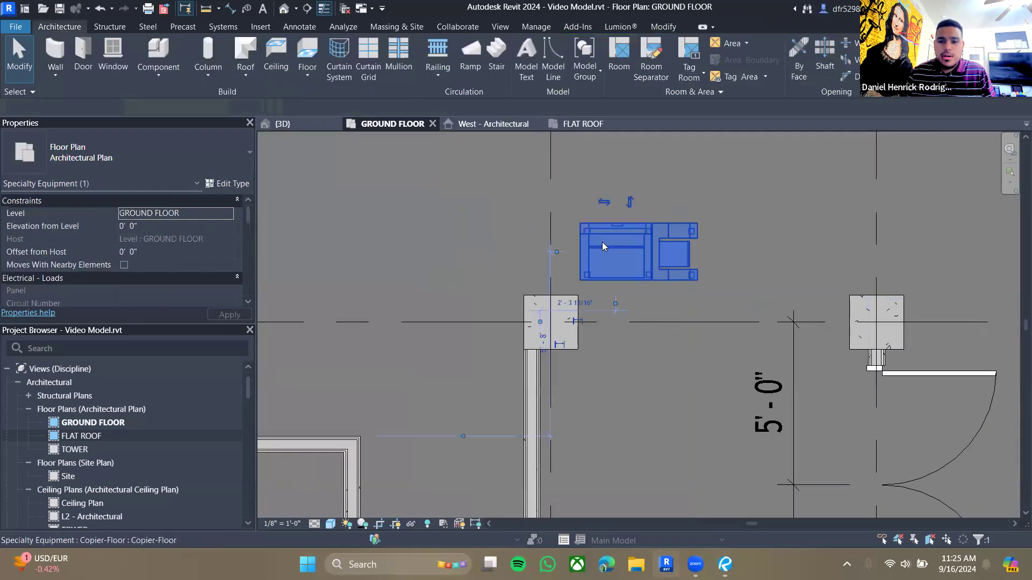
# - Switch back to the 3D view and reset Temporary Hide/Isolate so the exterior walls and roof show again
pyautogui.press('Escape')
pyautogui.click(580, 123)
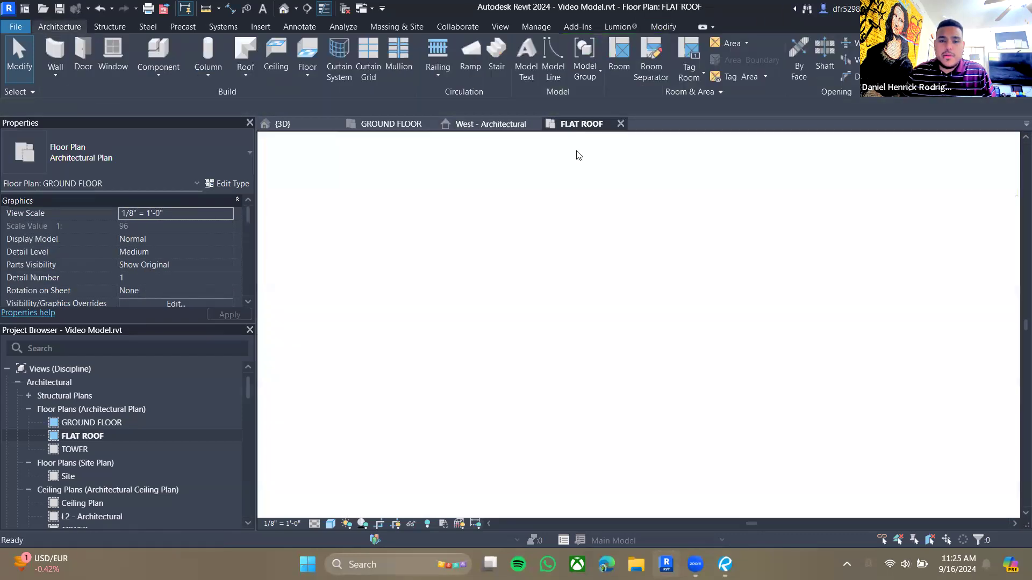
pyautogui.click(490, 124)
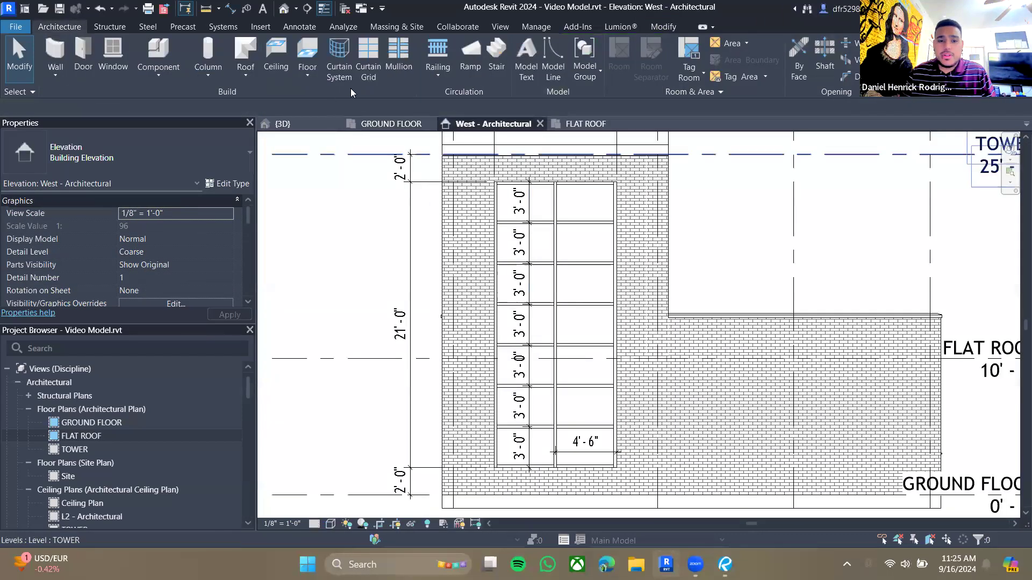
pyautogui.click(376, 124)
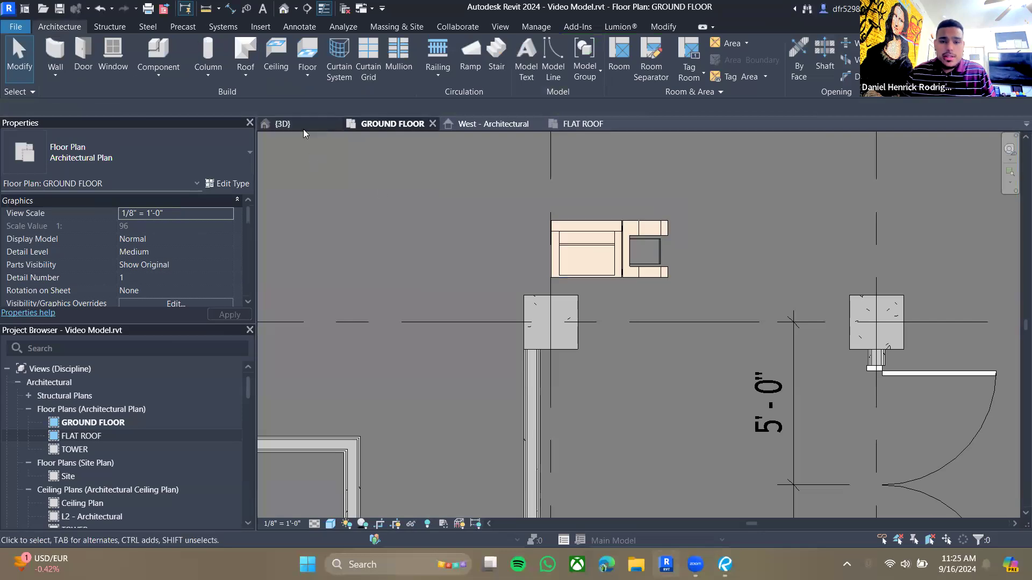
pyautogui.click(303, 128)
pyautogui.scroll(1, 596, 361)
pyautogui.scroll(-2, 585, 360)
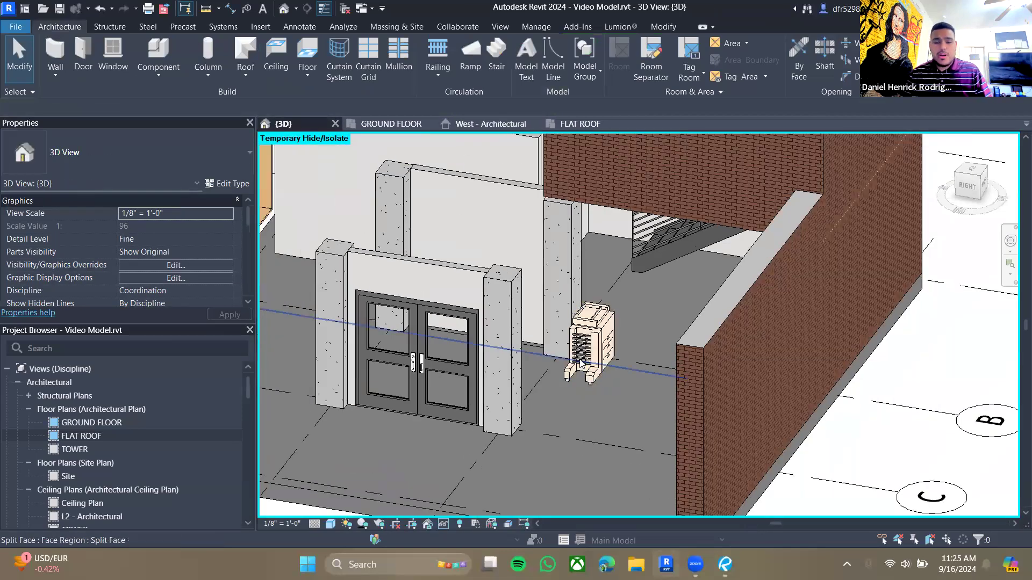
pyautogui.scroll(-2, 582, 364)
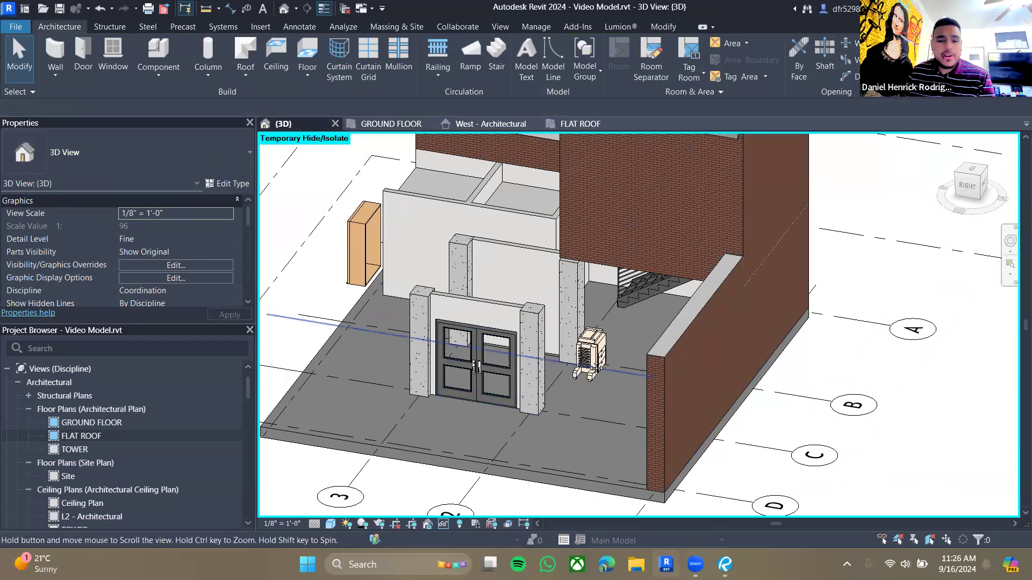
pyautogui.moveTo(377, 129); pyautogui.dragTo(419, 151, button='middle')
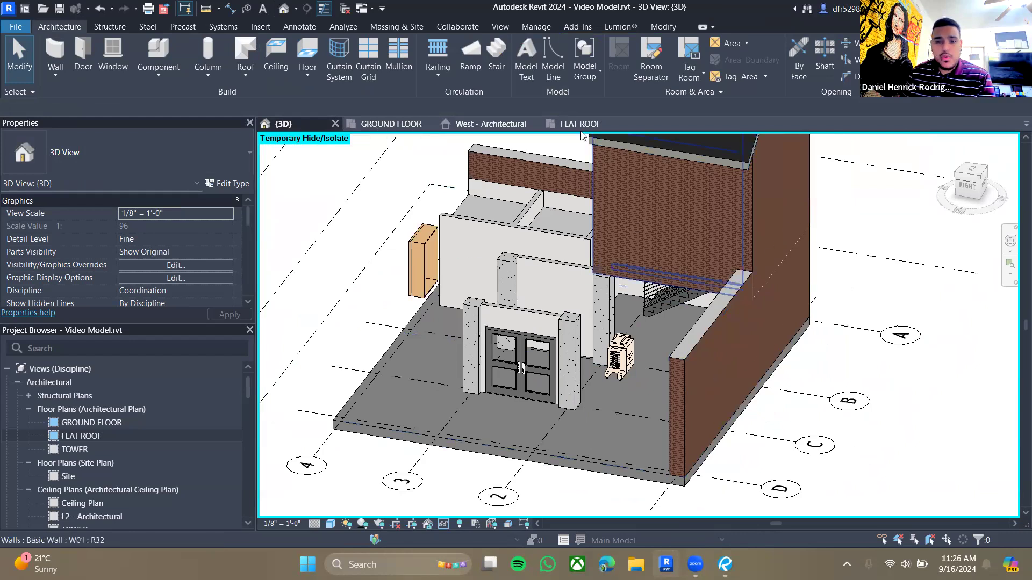
pyautogui.click(444, 525)
pyautogui.click(454, 511)
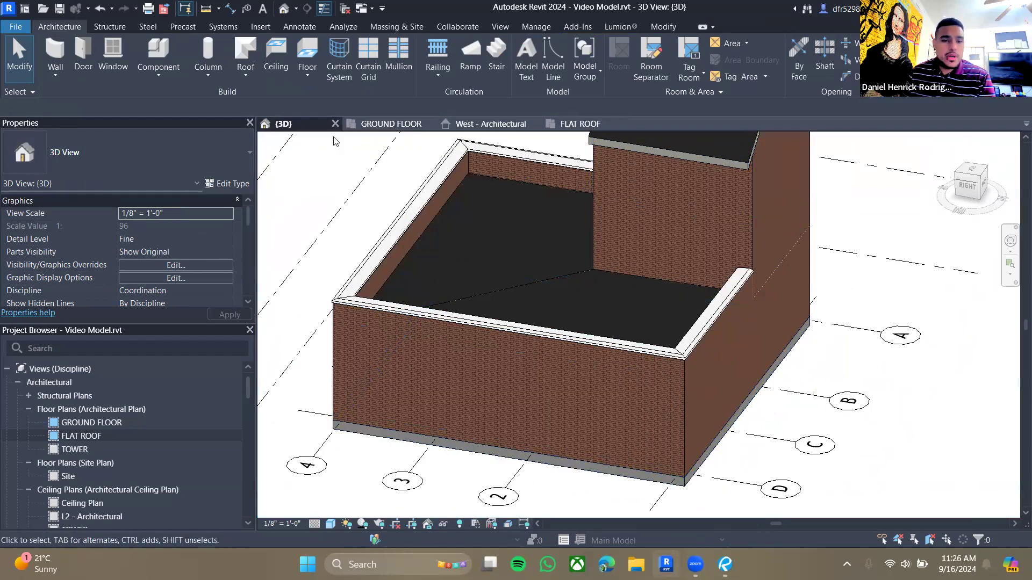
# - Examine the whole ground floor plan layout around the placed copier and the partition columns
pyautogui.click(371, 128)
pyautogui.scroll(-4, 613, 364)
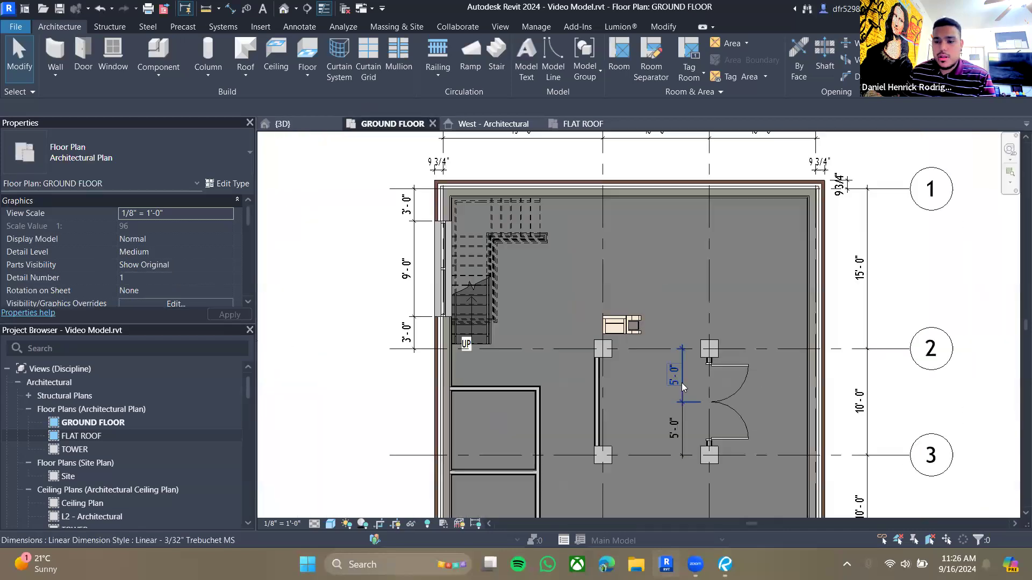
pyautogui.moveTo(670, 371); pyautogui.dragTo(655, 359, button='middle')
pyautogui.scroll(-1, 655, 360)
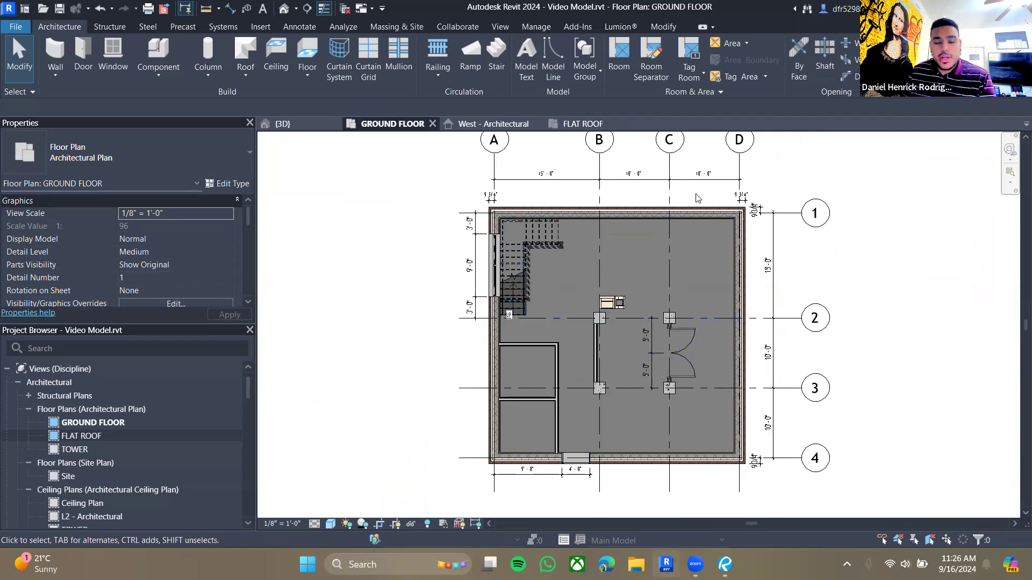
pyautogui.scroll(2, 599, 411)
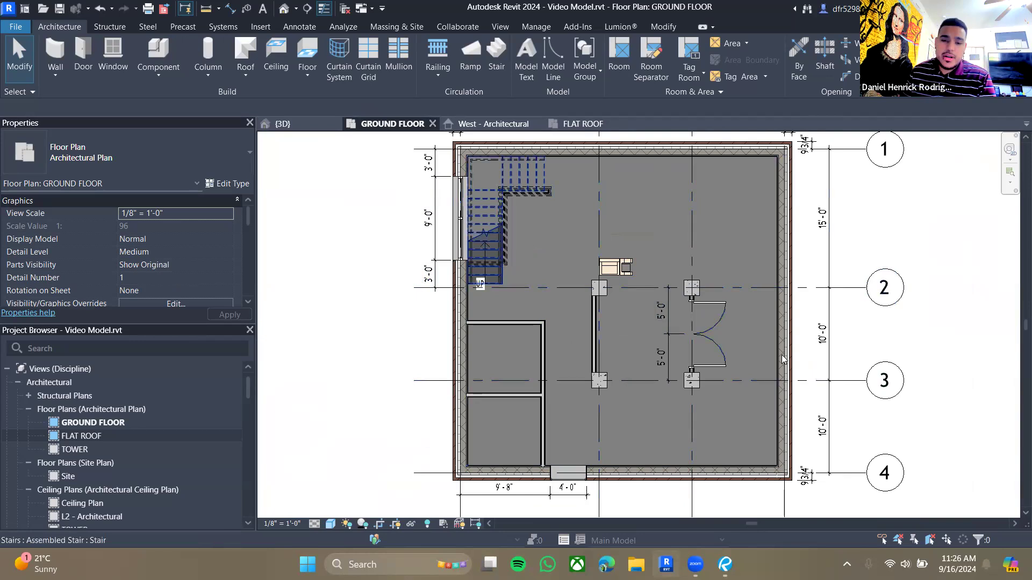
pyautogui.scroll(-1, 591, 309)
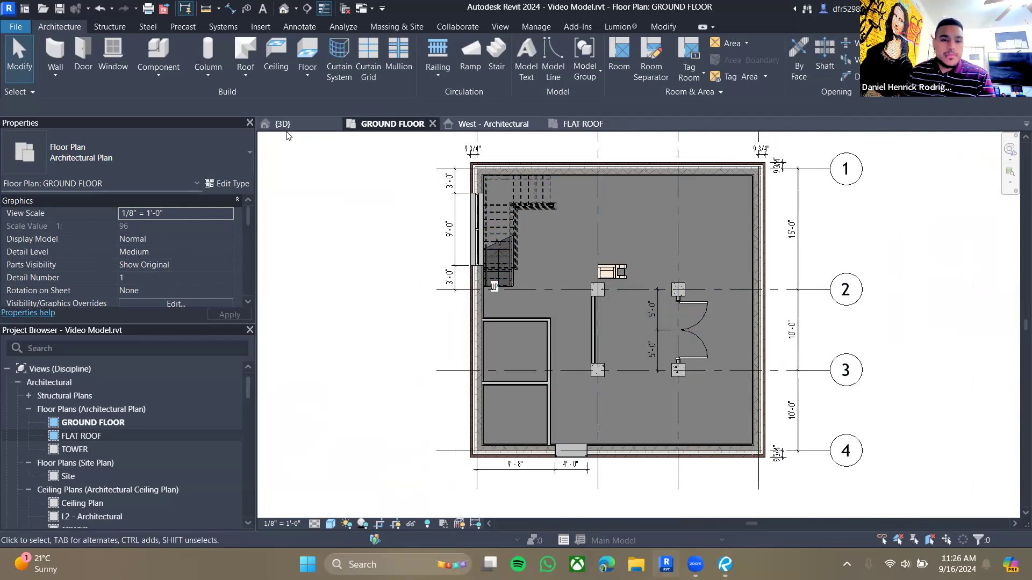
# - Orbit around the 3D model to examine the building from several angles
pyautogui.click(582, 123)
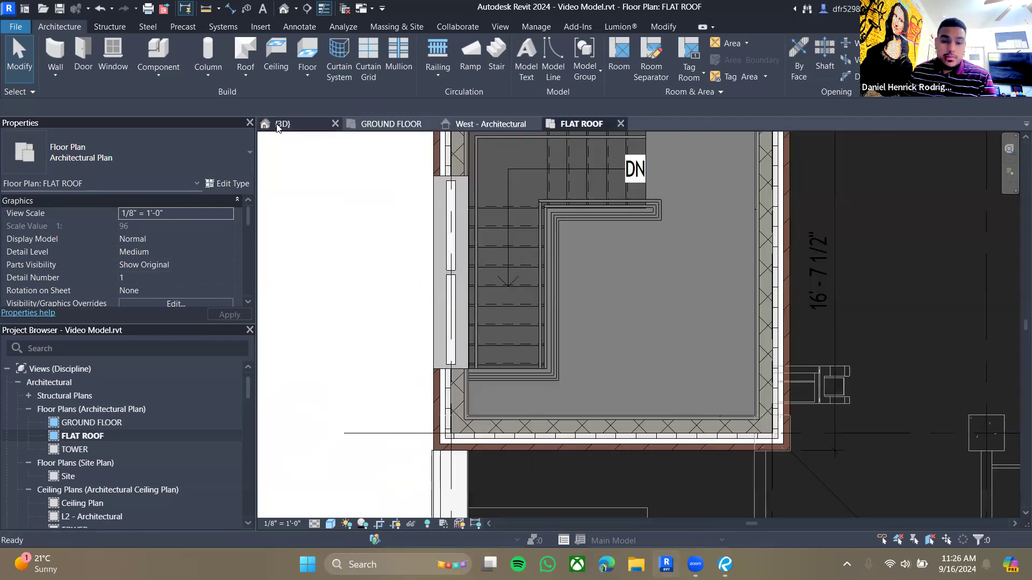
pyautogui.click(280, 124)
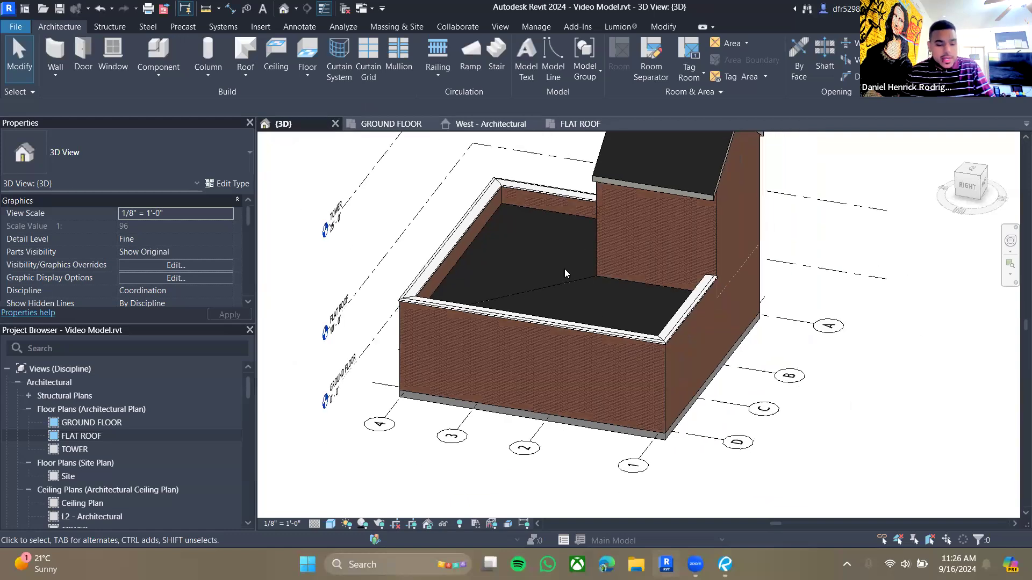
pyautogui.keyDown('shift'); pyautogui.moveTo(565, 273); pyautogui.dragTo(469, 283, button='middle'); pyautogui.keyUp('shift')
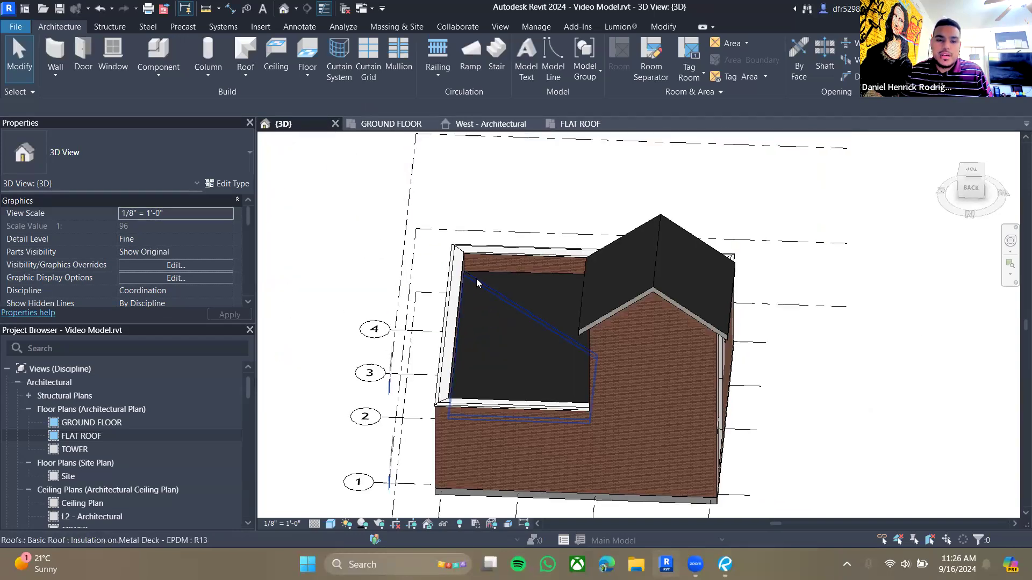
pyautogui.scroll(-3, 476, 305)
pyautogui.keyDown('shift'); pyautogui.moveTo(456, 394); pyautogui.dragTo(772, 410, button='middle'); pyautogui.keyUp('shift')
pyautogui.moveTo(747, 307); pyautogui.dragTo(717, 162, button='middle')
pyautogui.keyDown('shift'); pyautogui.moveTo(660, 387); pyautogui.dragTo(723, 388, button='middle'); pyautogui.keyUp('shift')
pyautogui.moveTo(808, 267); pyautogui.dragTo(608, 369, button='middle')
pyautogui.moveTo(746, 376); pyautogui.dragTo(857, 330, button='middle')
pyautogui.keyDown('shift'); pyautogui.moveTo(786, 341); pyautogui.dragTo(743, 344, button='middle'); pyautogui.keyUp('shift')
pyautogui.moveTo(737, 295); pyautogui.dragTo(659, 307, button='middle')
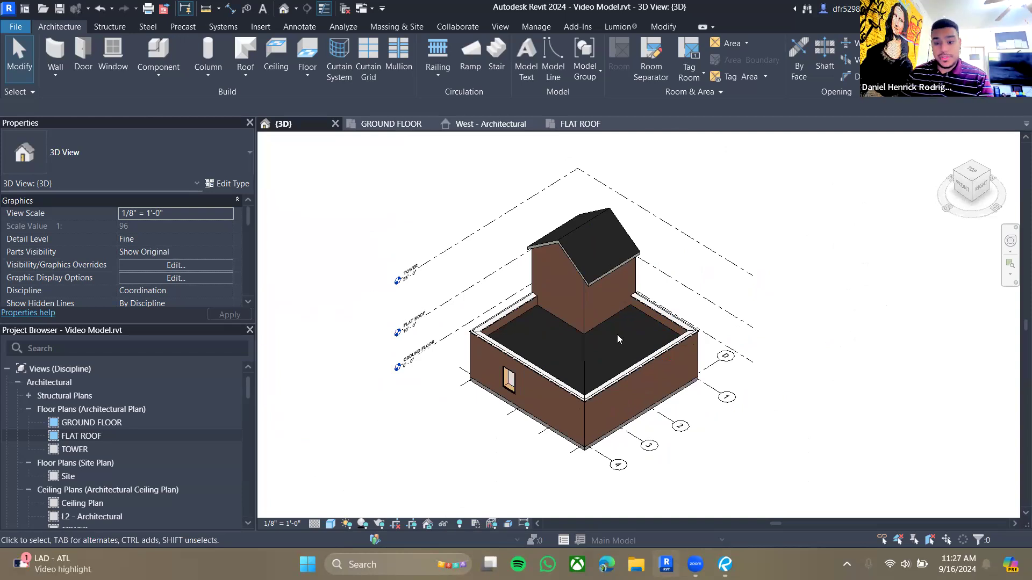
# - Switch to Bluebeam Revu and examine the front desk area on the A110 Ground Floor Floor Plan sheet
pyautogui.click(725, 564)
pyautogui.scroll(-1, 530, 239)
pyautogui.scroll(1, 530, 240)
pyautogui.scroll(-3, 530, 240)
pyautogui.scroll(5, 481, 86)
pyautogui.scroll(-5, 481, 86)
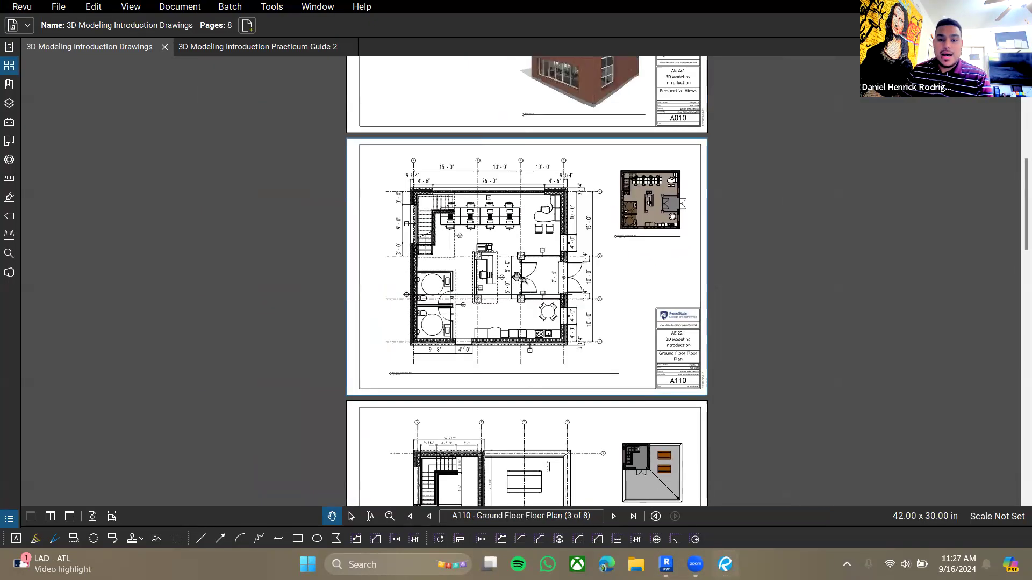
pyautogui.keyDown('ctrl'); pyautogui.scroll(3, 563, 229); pyautogui.keyUp('ctrl')
pyautogui.moveTo(479, 243); pyautogui.dragTo(462, 288)
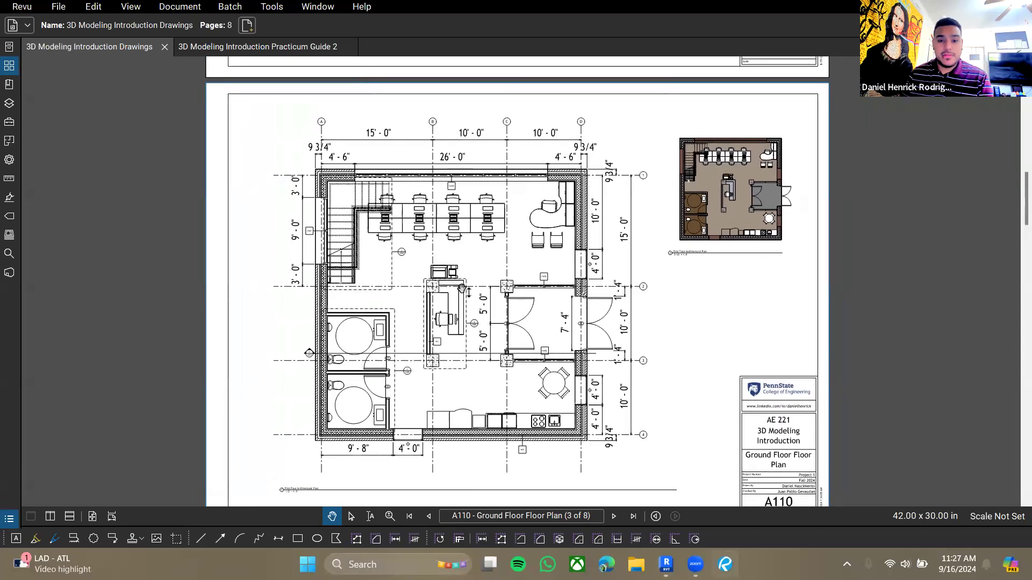
pyautogui.moveTo(476, 327); pyautogui.dragTo(490, 300)
pyautogui.keyDown('ctrl'); pyautogui.scroll(2, 423, 207); pyautogui.keyUp('ctrl')
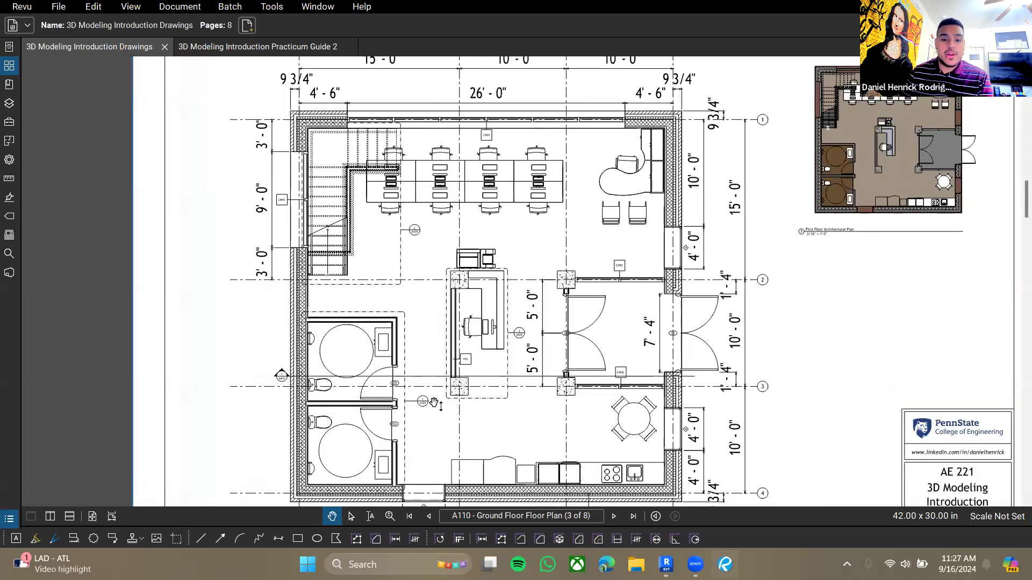
pyautogui.keyDown('ctrl'); pyautogui.scroll(-3, 510, 301); pyautogui.keyUp('ctrl')
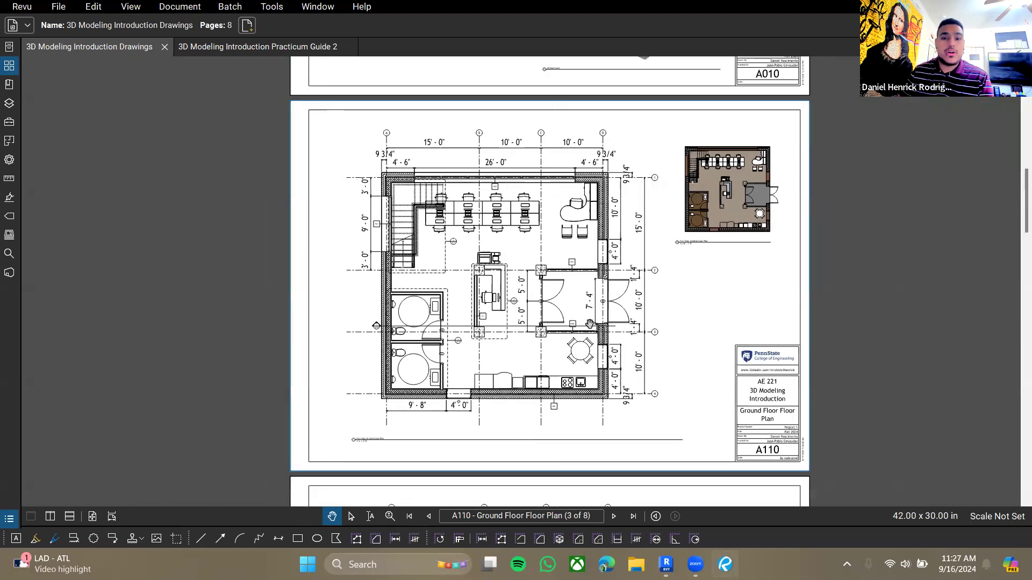